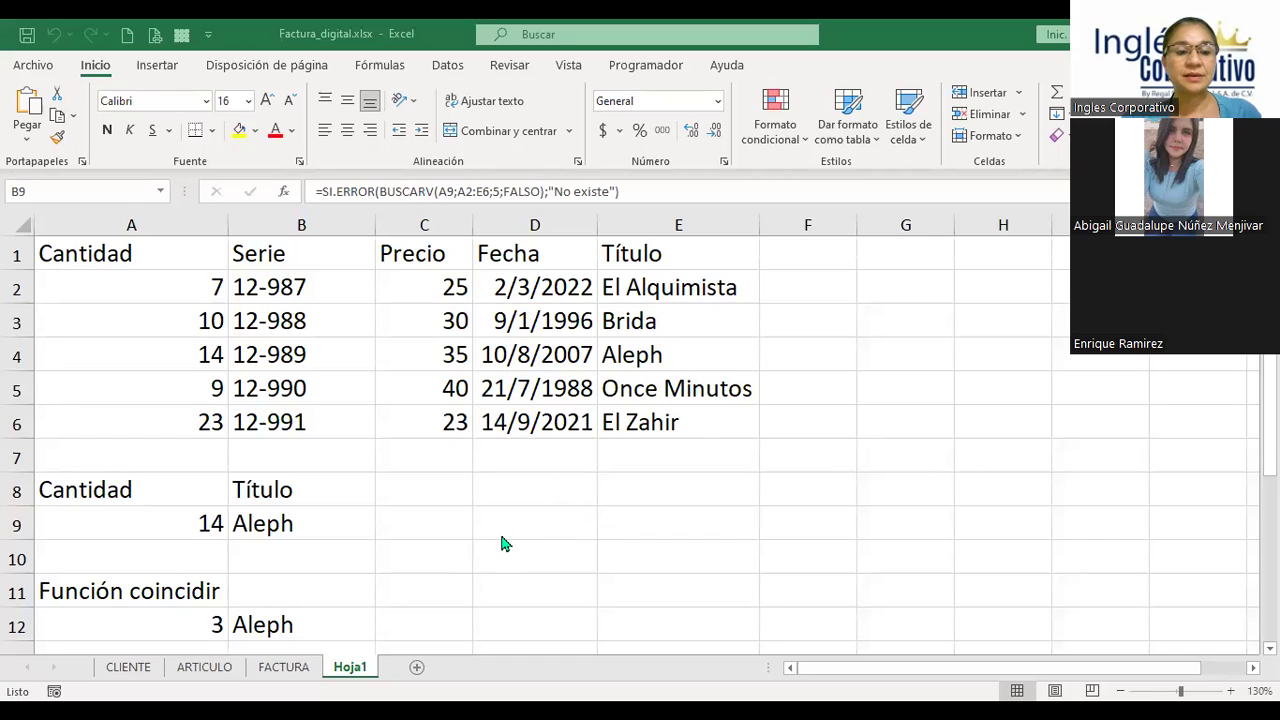
- Review B9's BUSCARV arguments: lookup value A9, table A2:E6 and column 5 (Título)
click(320, 517)
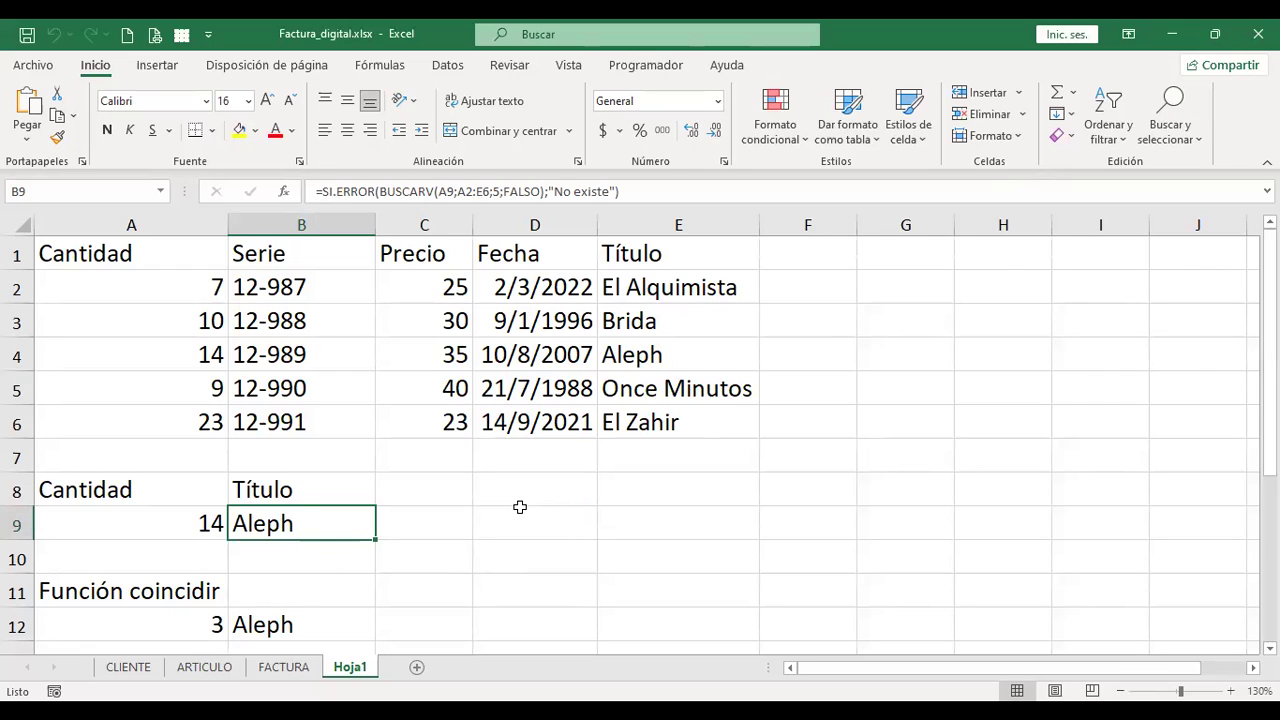
key(F2)
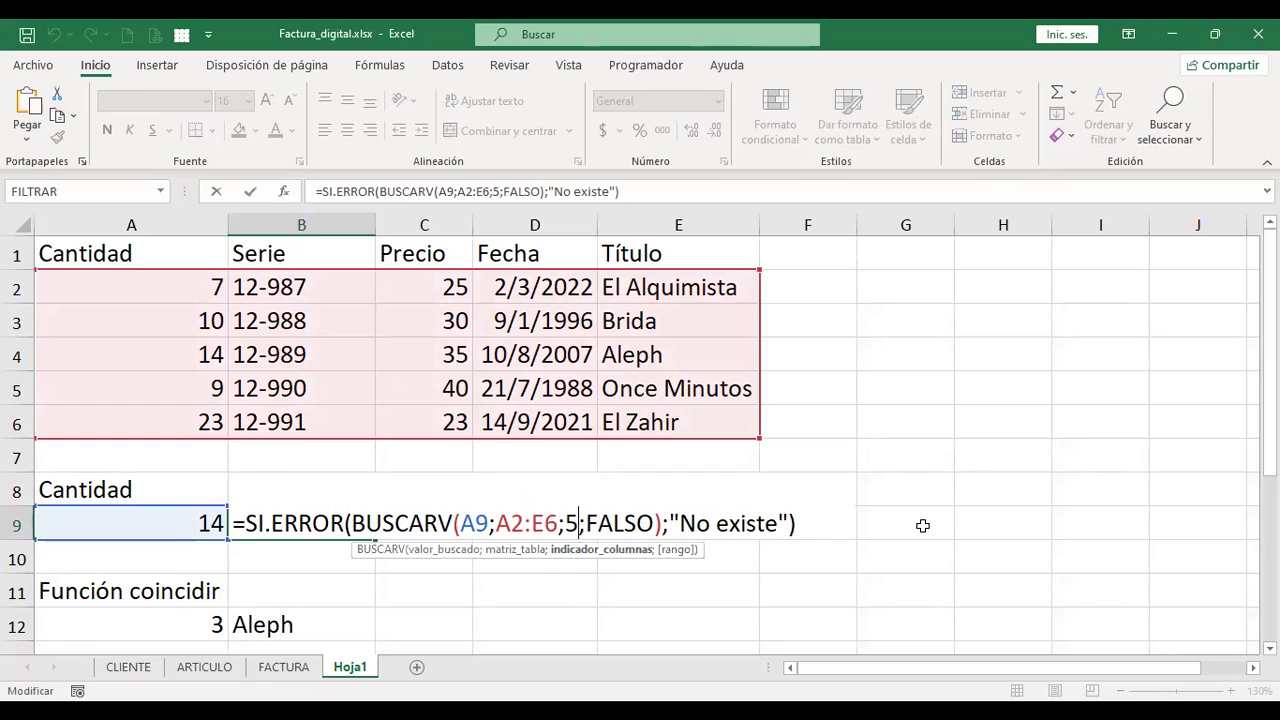
click(396, 524)
click(465, 522)
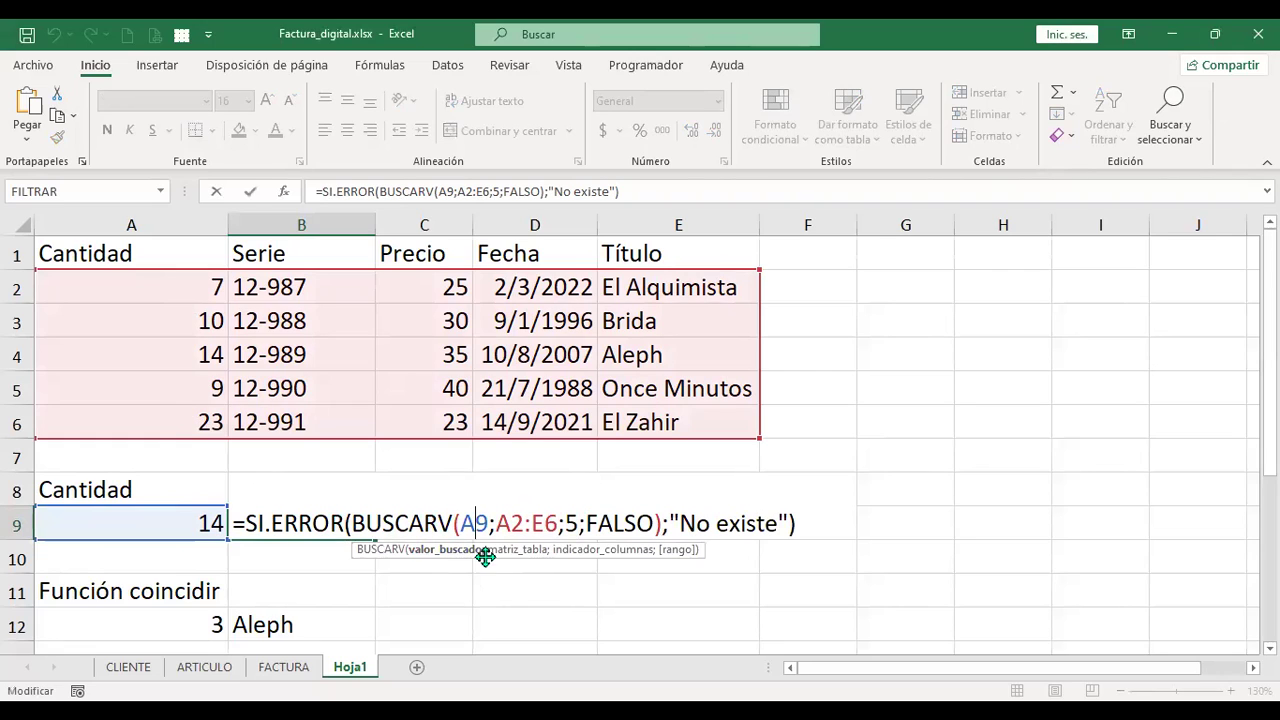
click(505, 523)
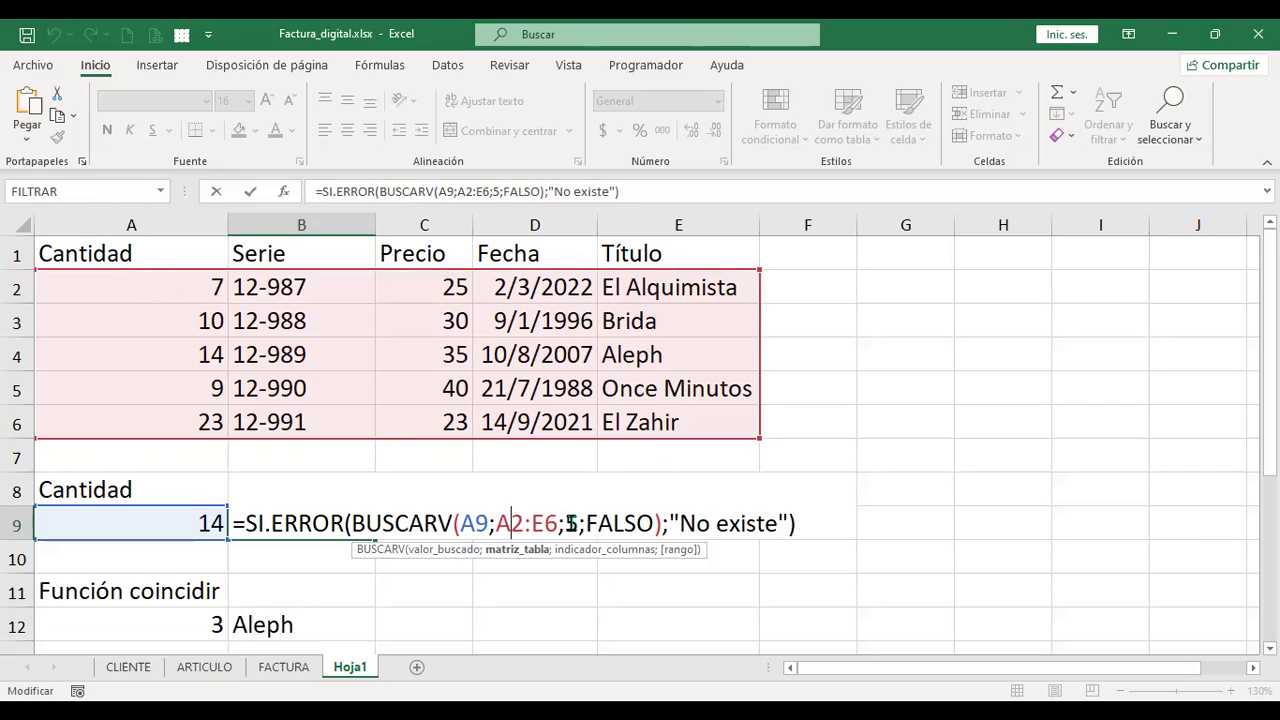
click(567, 523)
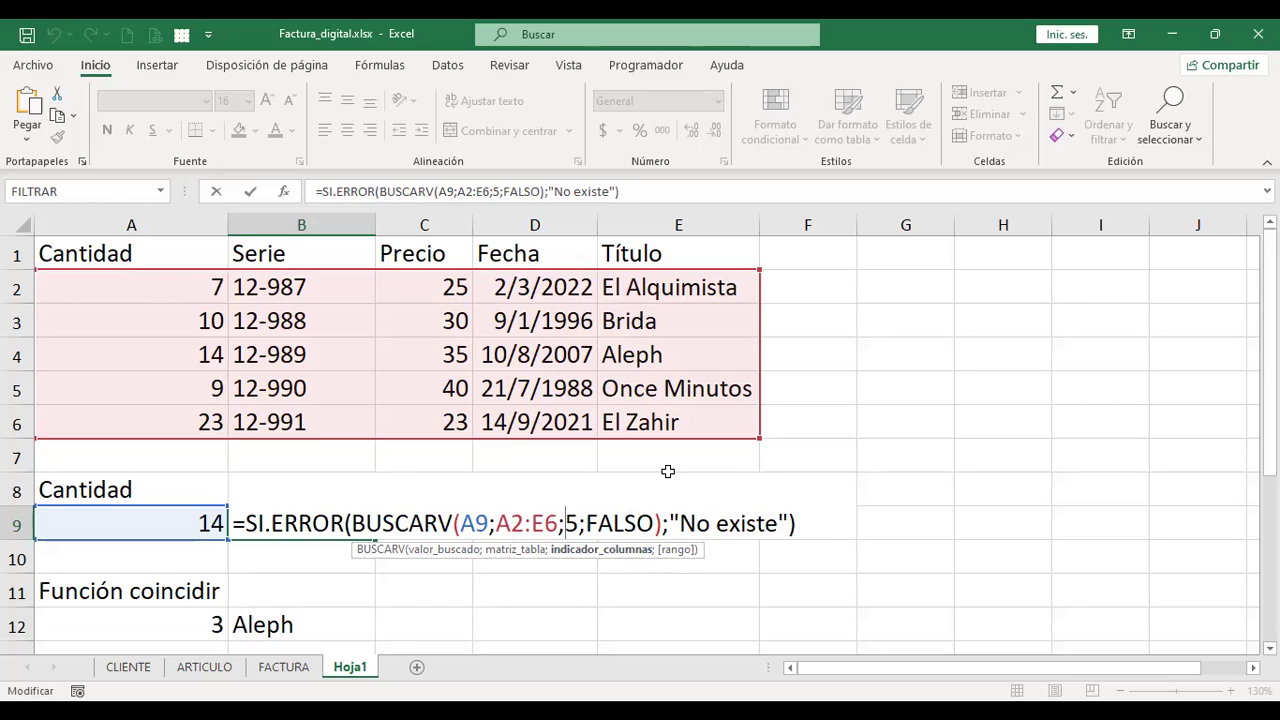
click(687, 228)
click(572, 525)
double_click(574, 524)
key(Return)
- Review the INDICE/COINCIDIR example formula in B12 without changing it
click(313, 625)
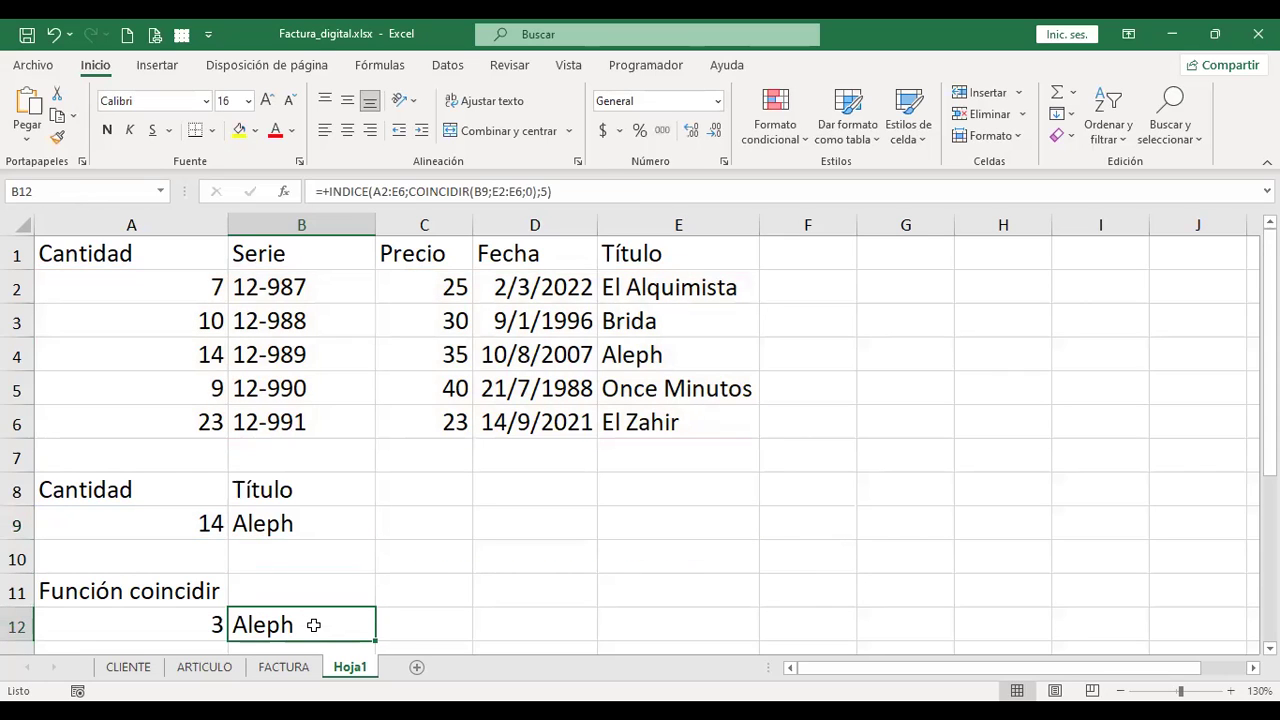
double_click(313, 625)
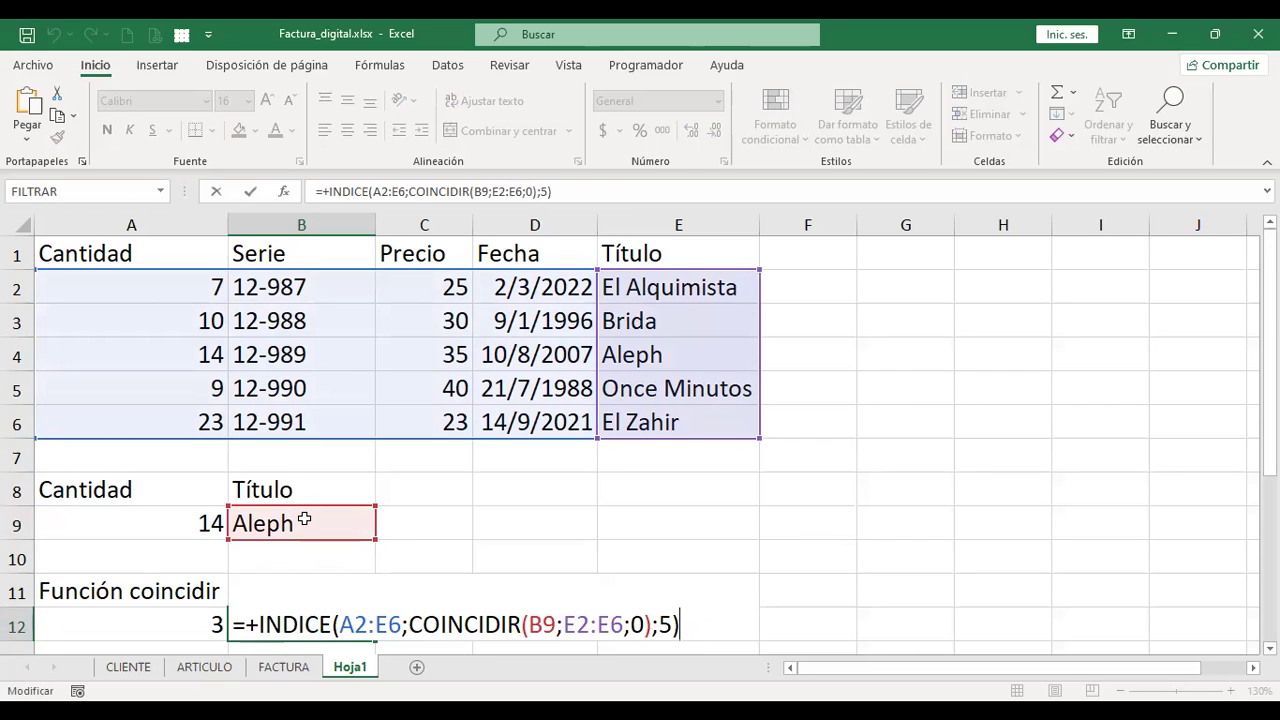
key(Return)
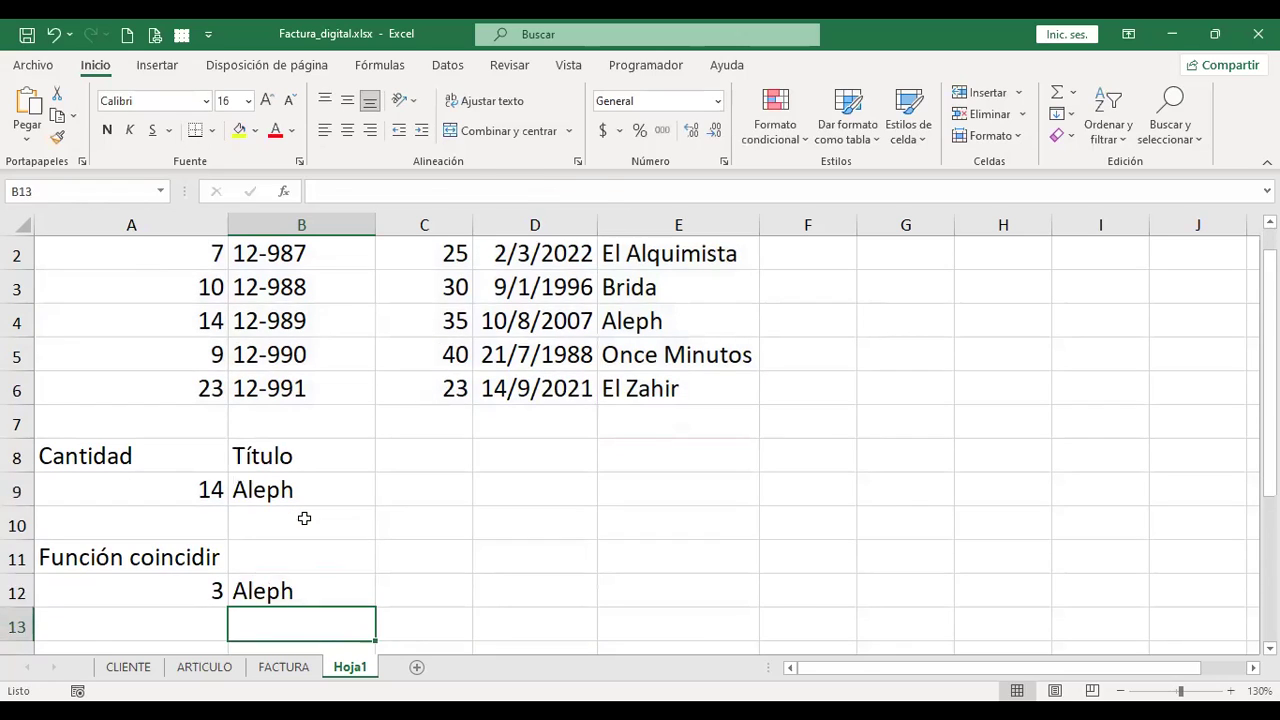
key(Up)
key(Up)
key(Up)
- Delete the fixed column number 5 from B9's BUSCARV formula
key(F2)
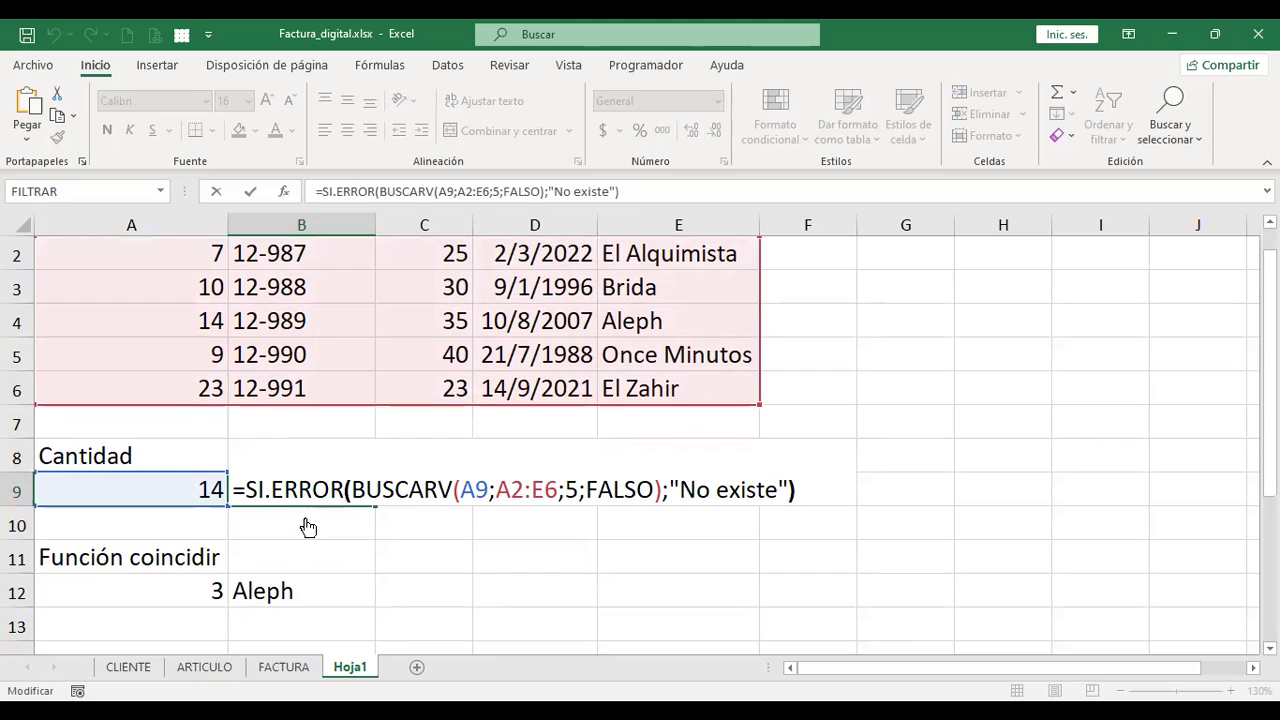
key(Left)
key(Left)
key(Left)
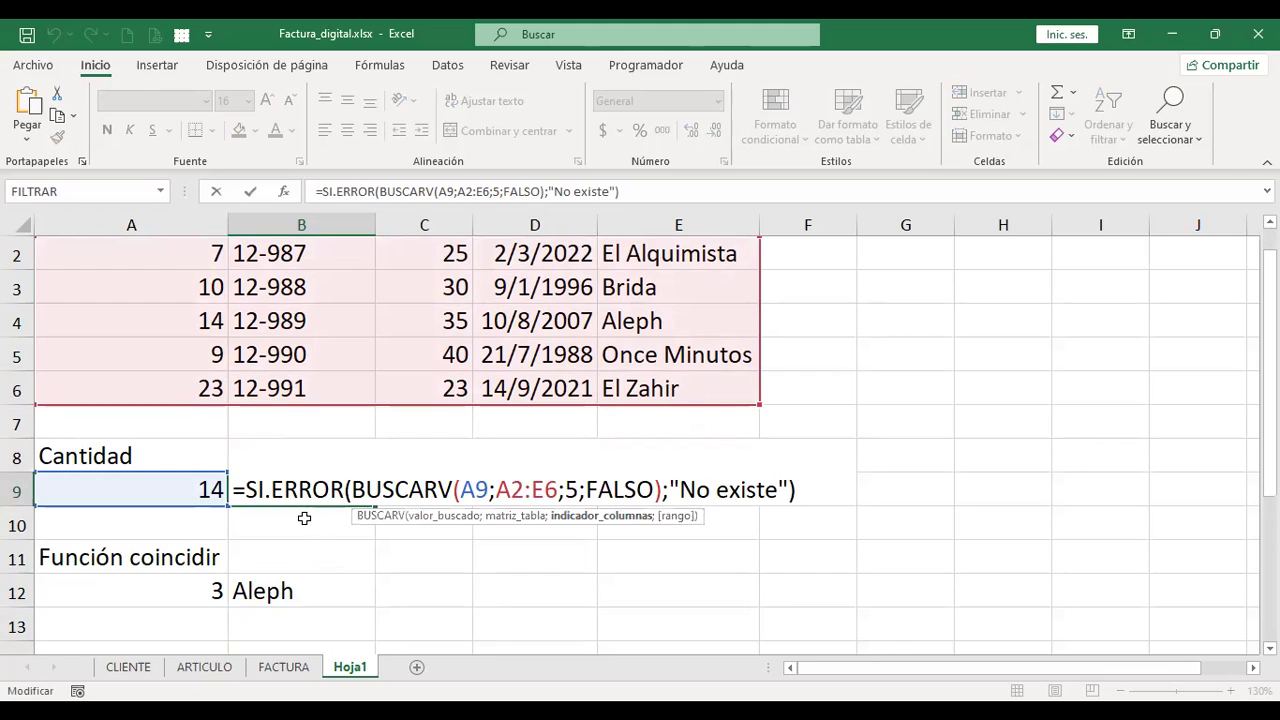
key(shift+Right)
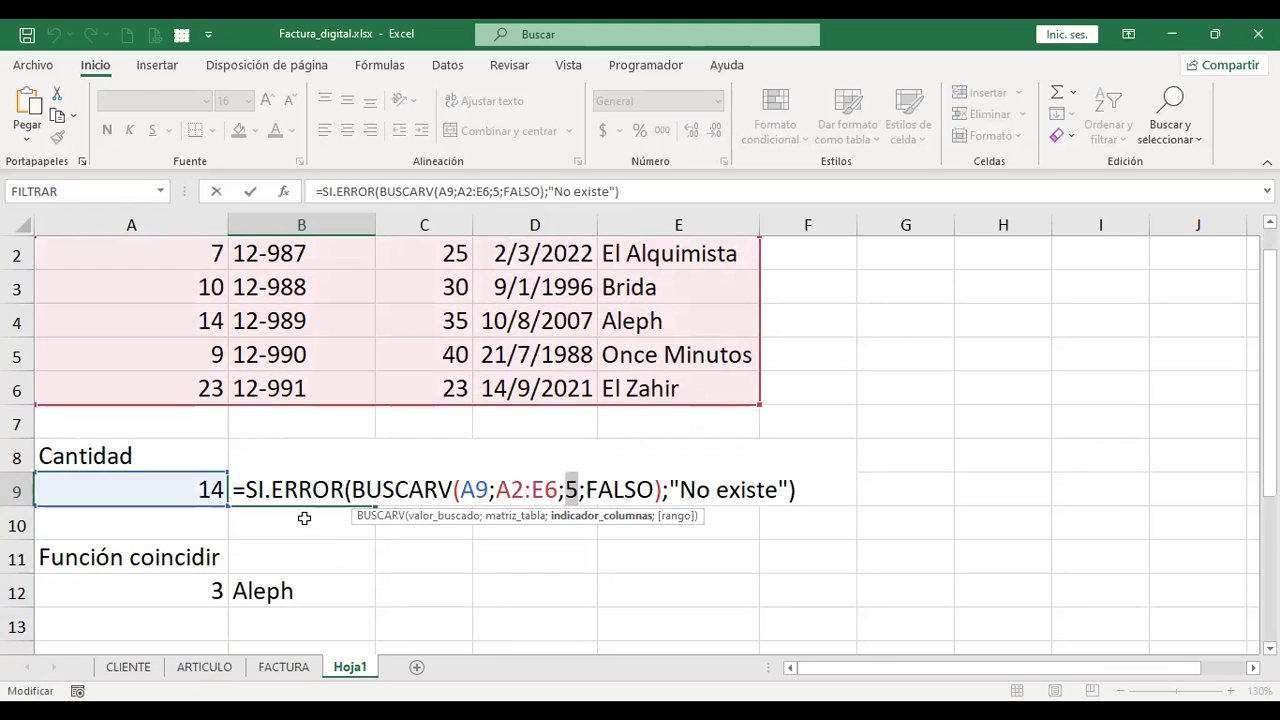
key(ctrl+Return)
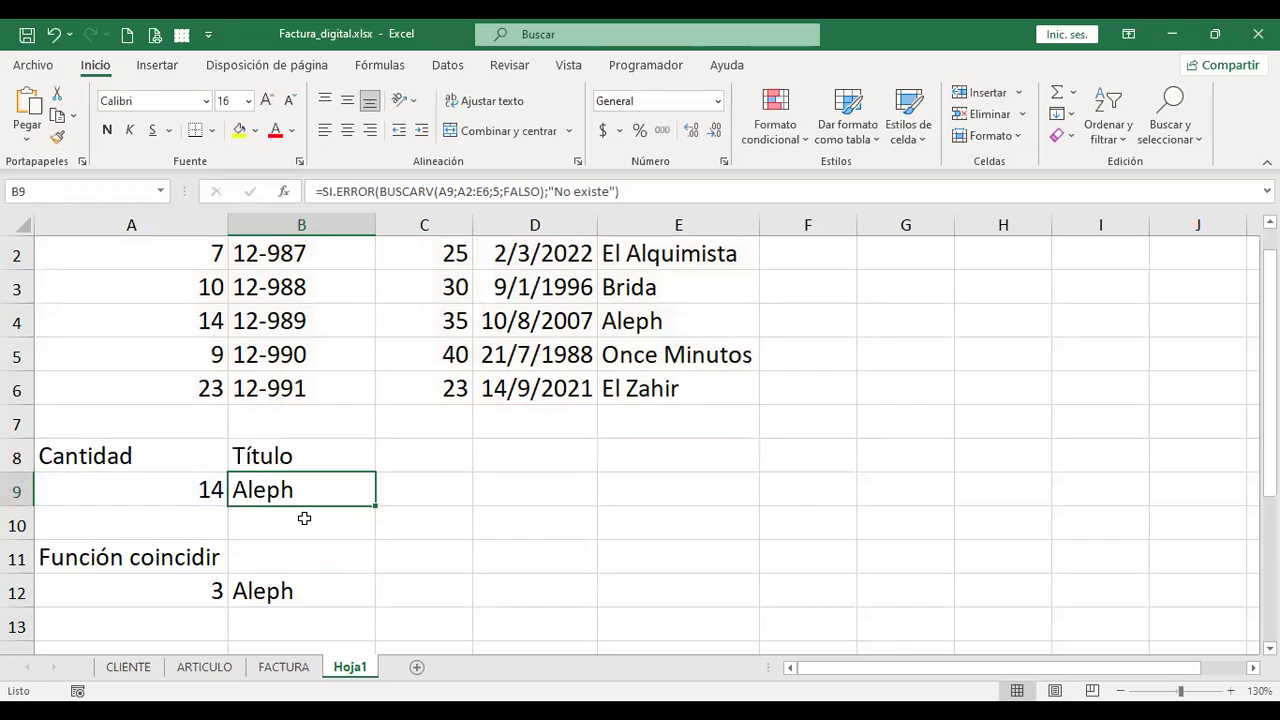
key(Left)
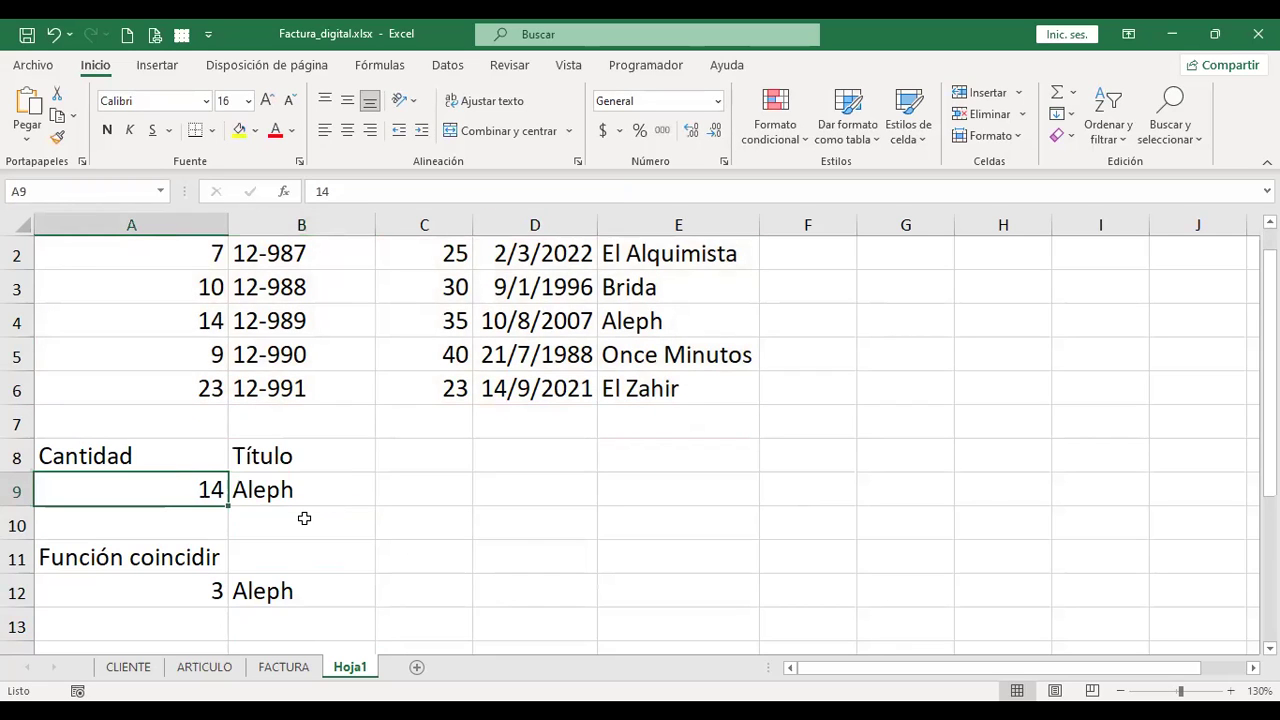
key(Right)
scroll(305, 535, up, 1)
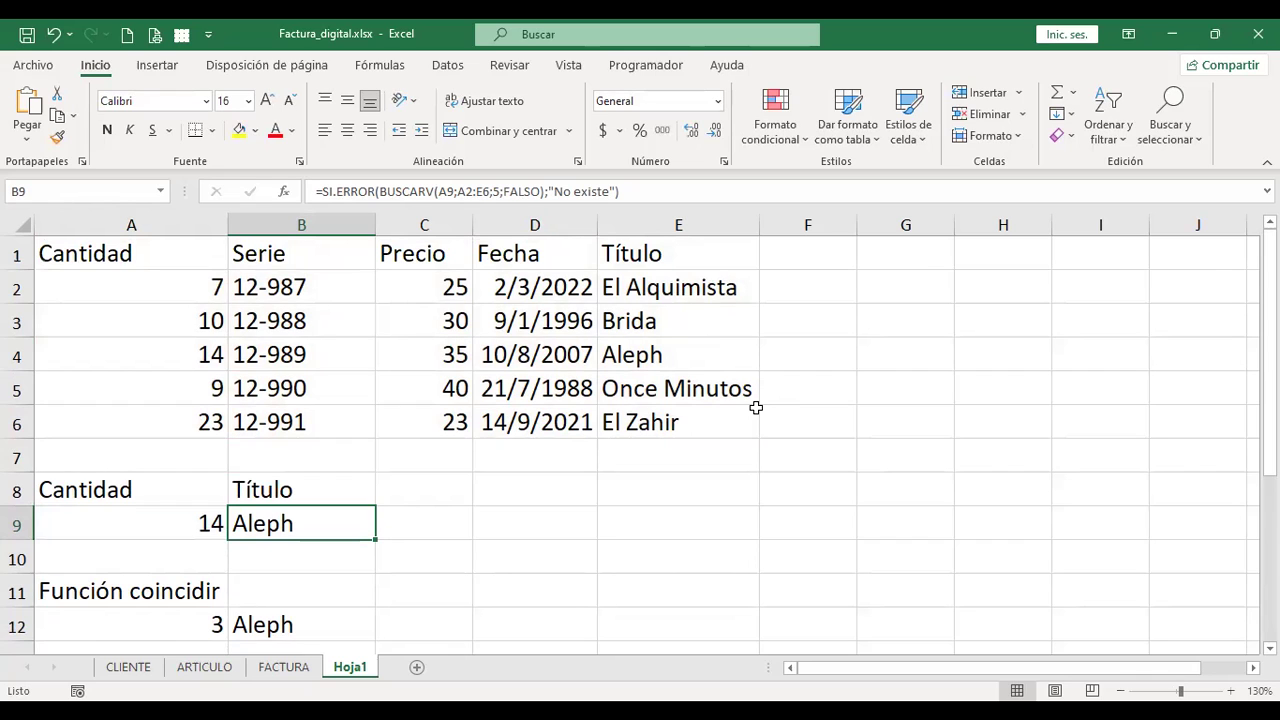
key(F2)
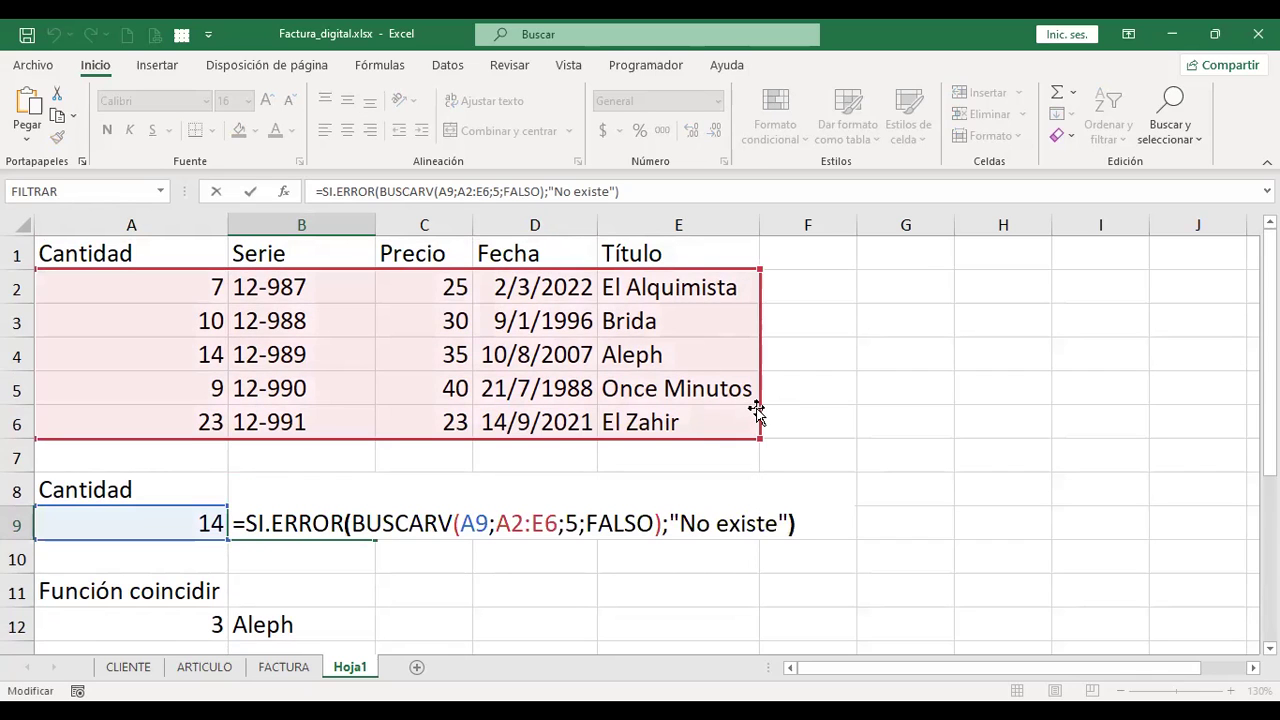
key(Left)
key(Left)
key(Left)
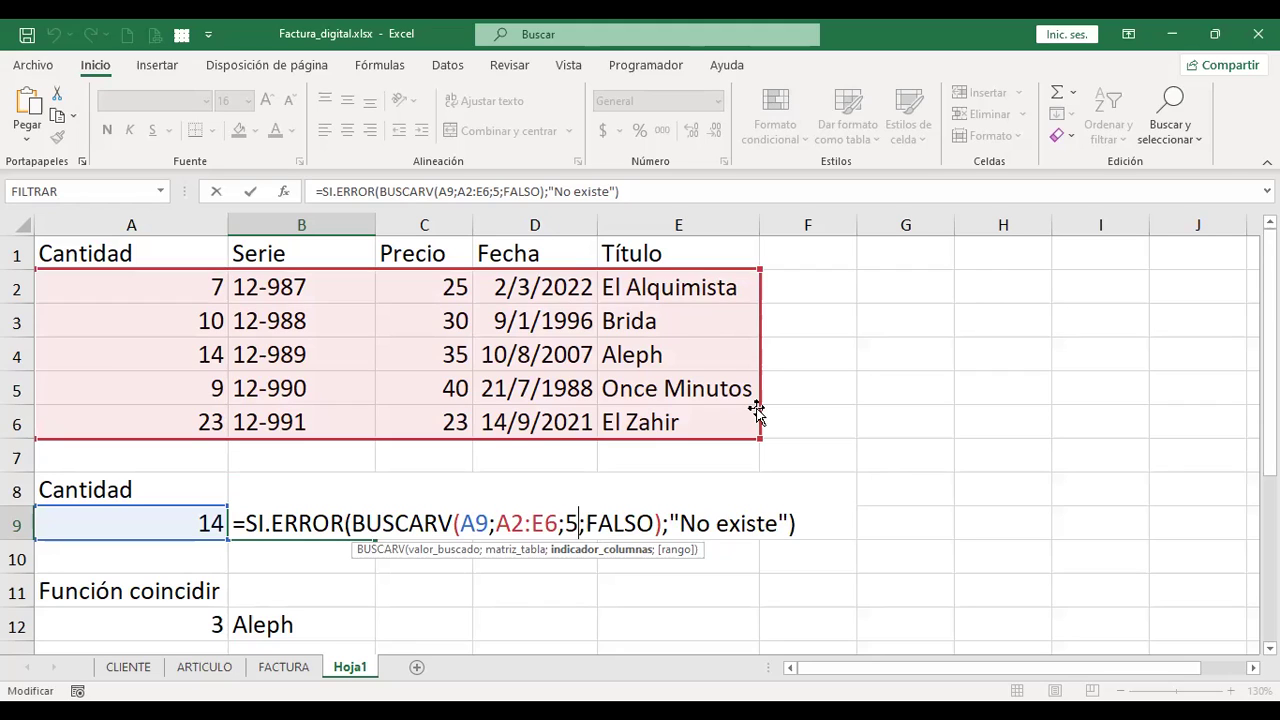
key(BackSpace)
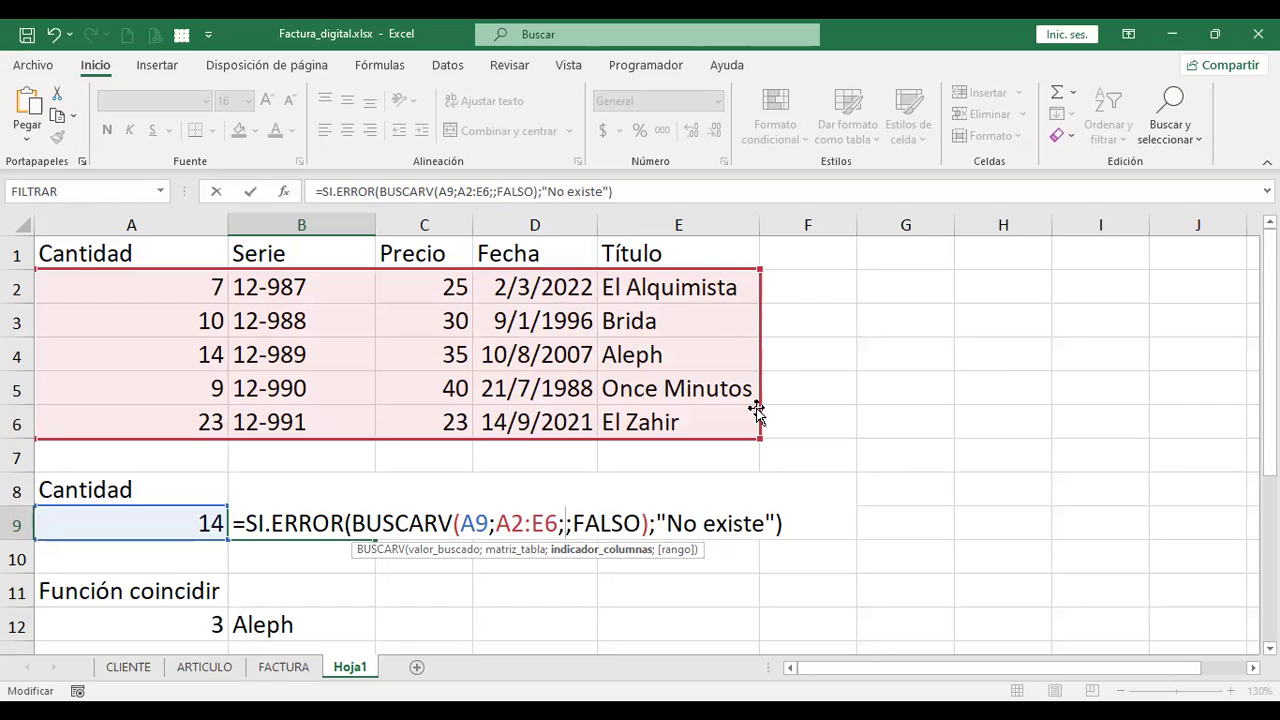
- Fill B9's empty column argument with COINCIDIR(B8;A1:E1;0), exact match, keeping the Aleph result
text(coin)
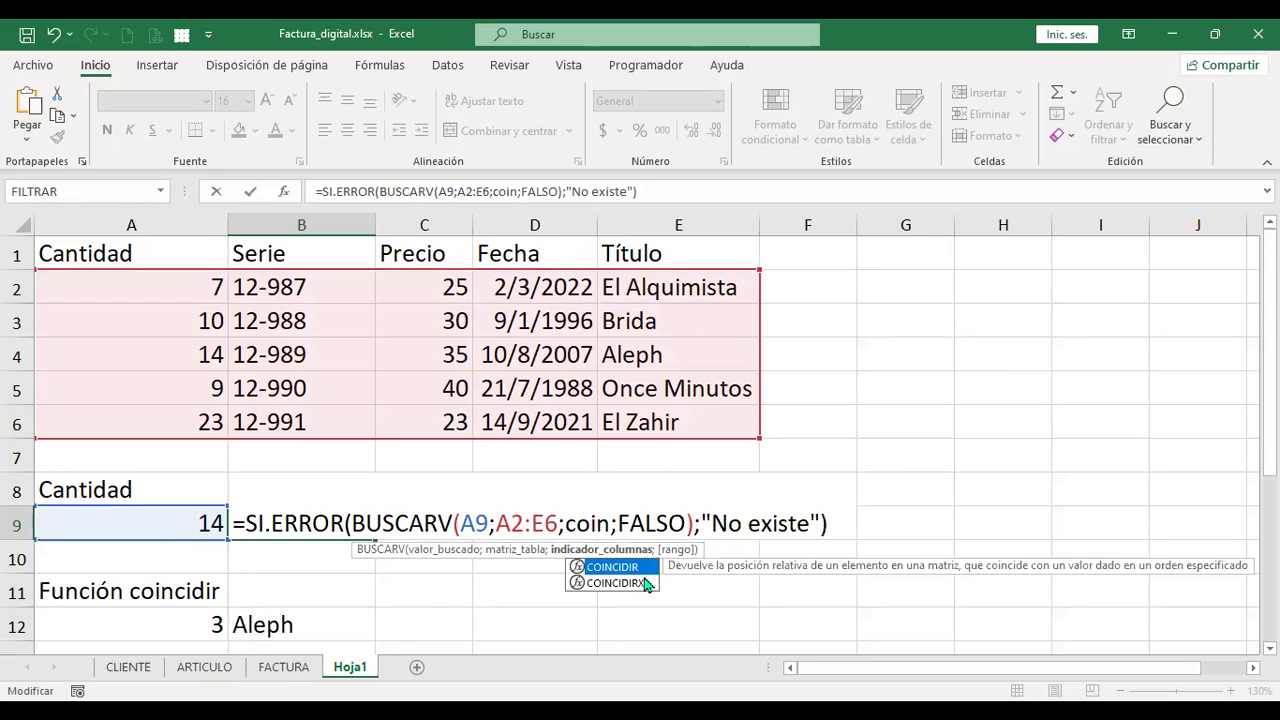
double_click(630, 567)
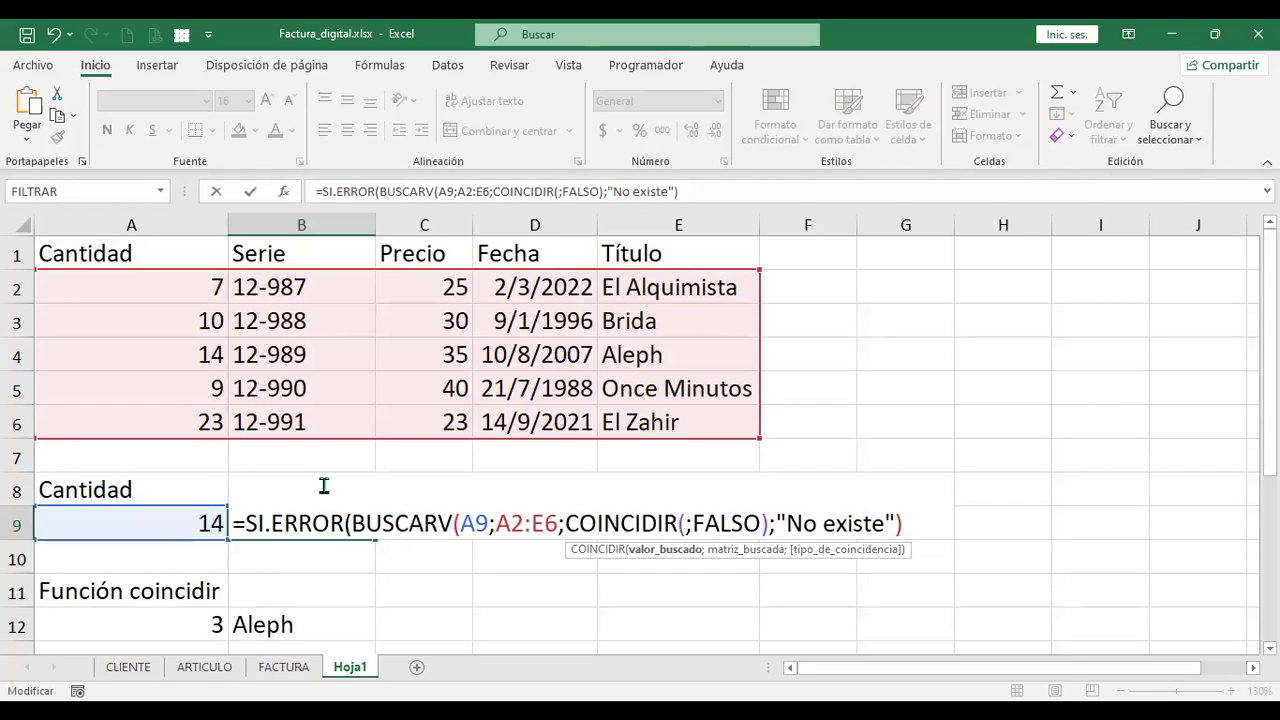
text(b8)
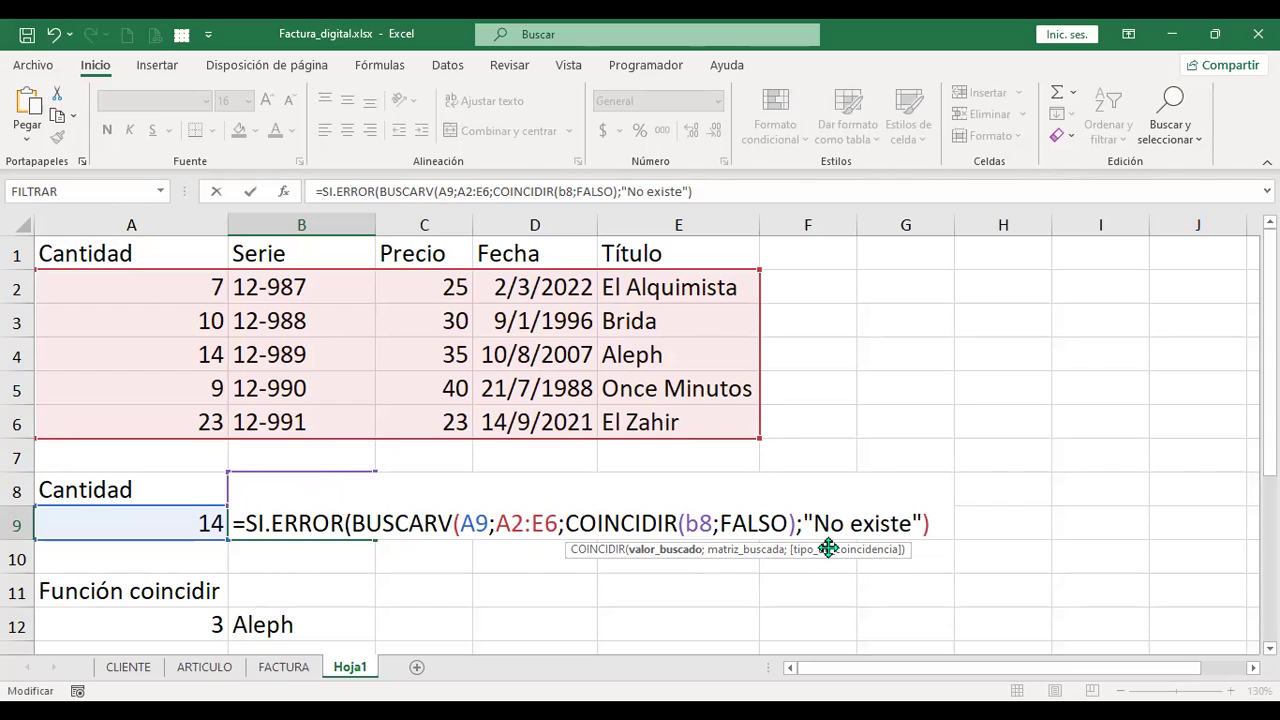
text(;)
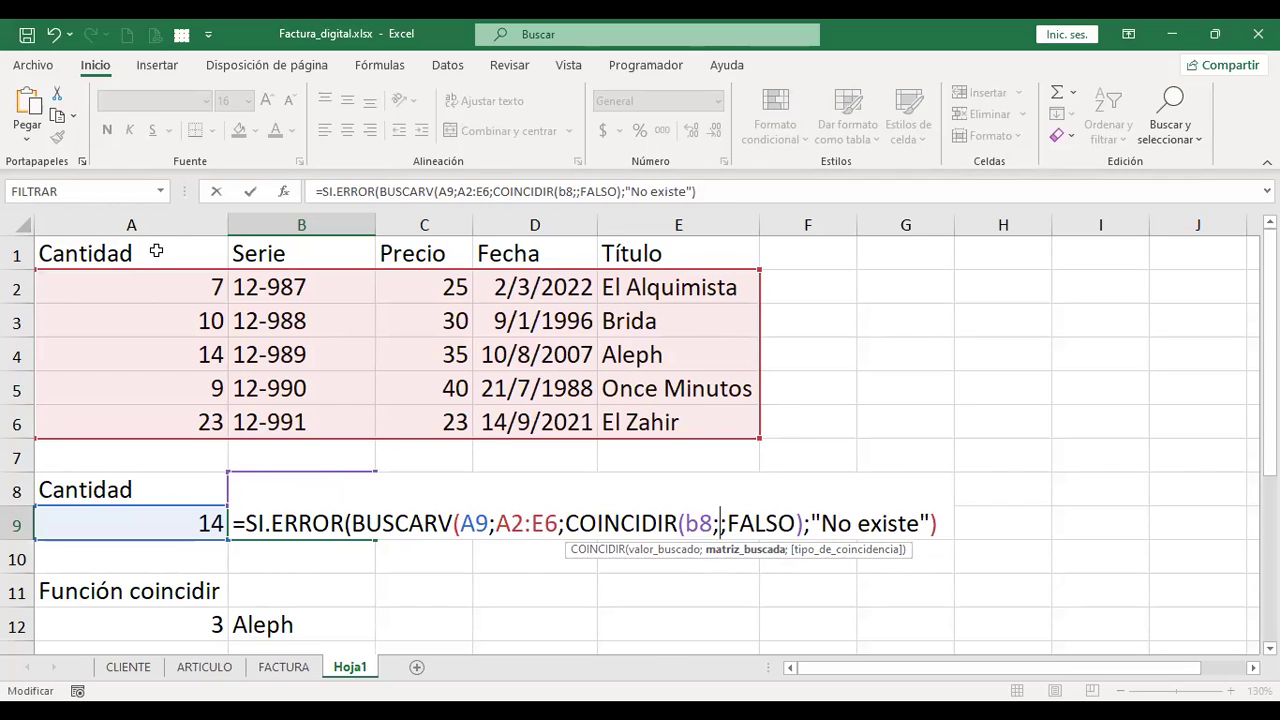
click(222, 251)
shift+click(600, 255)
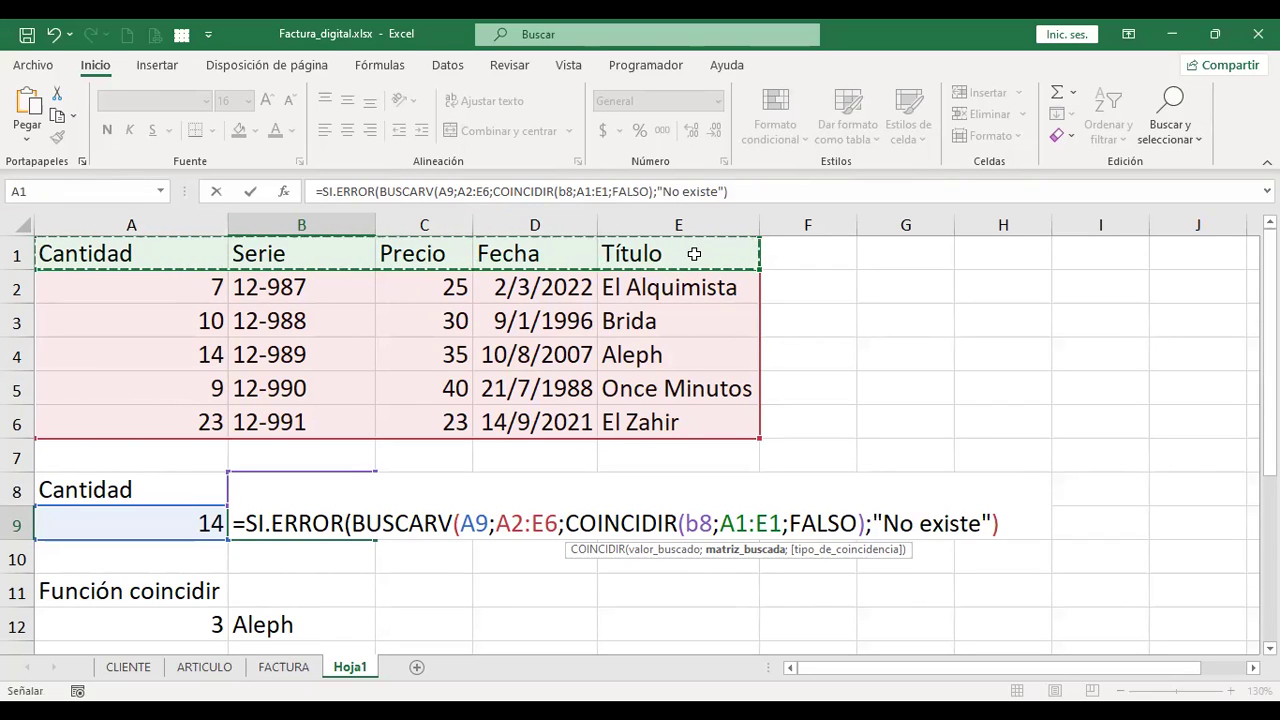
key(Right)
text(;)
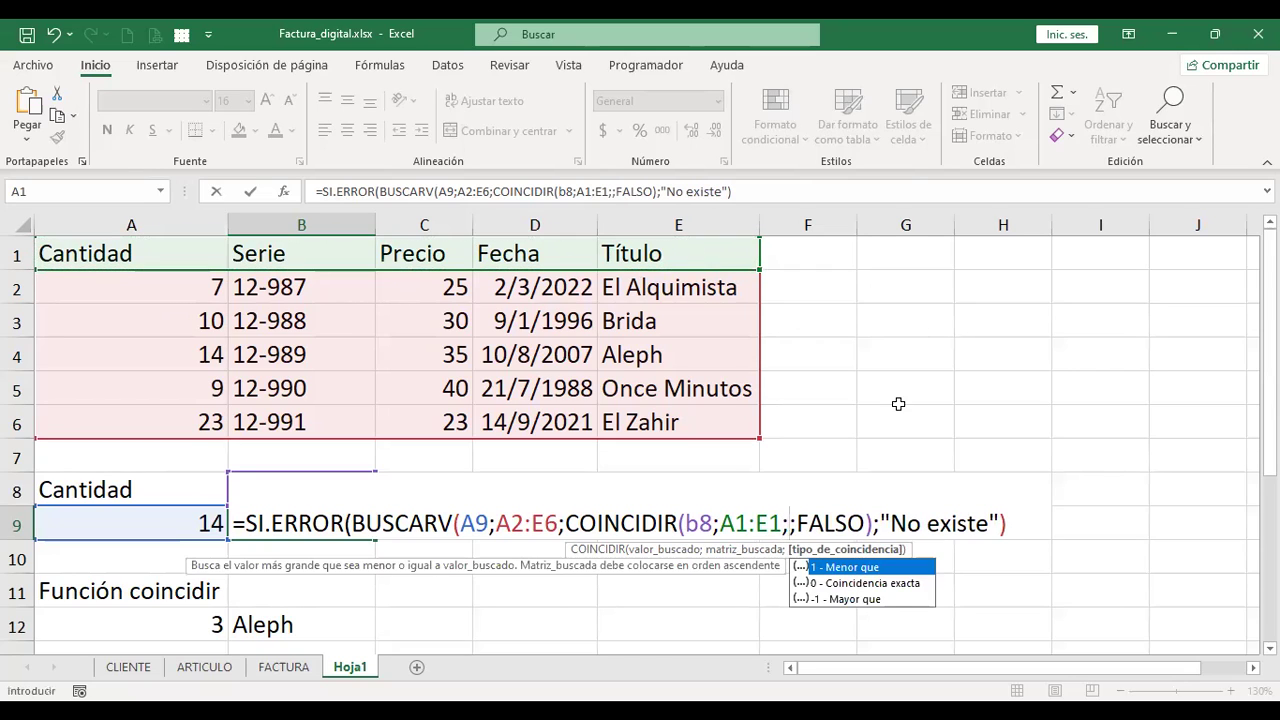
double_click(887, 578)
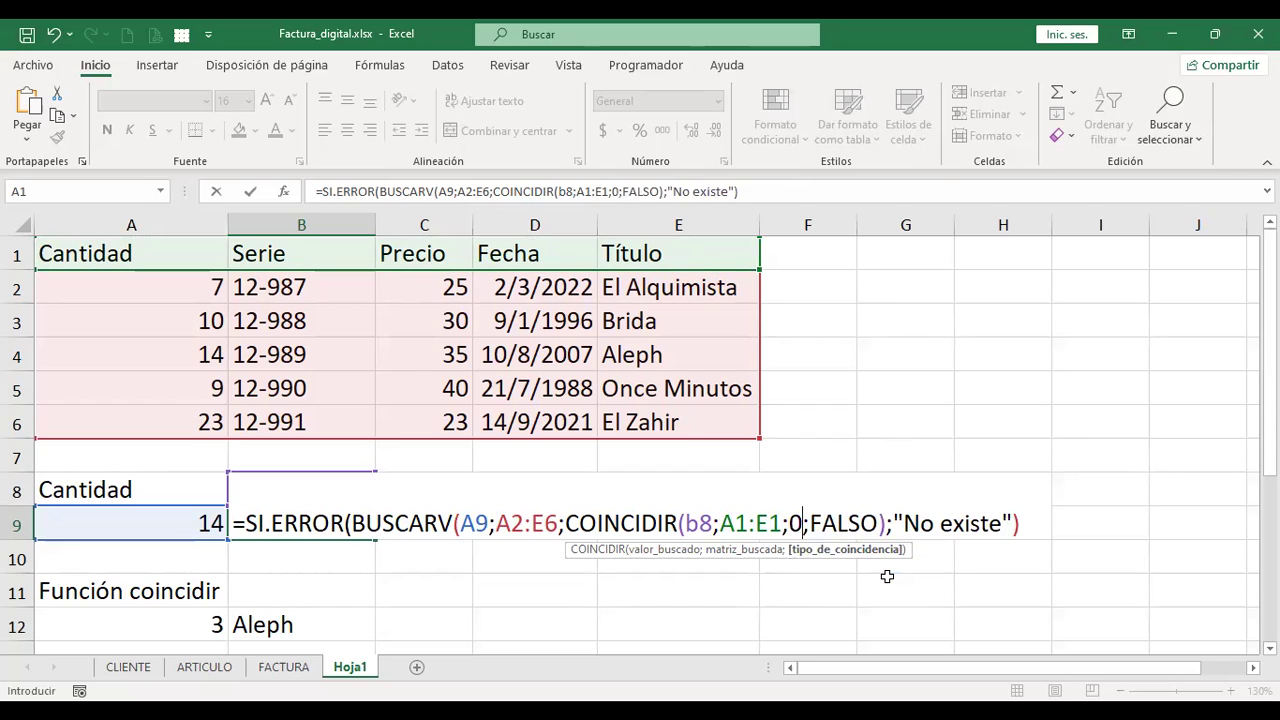
key(Delete)
text())
text(;)
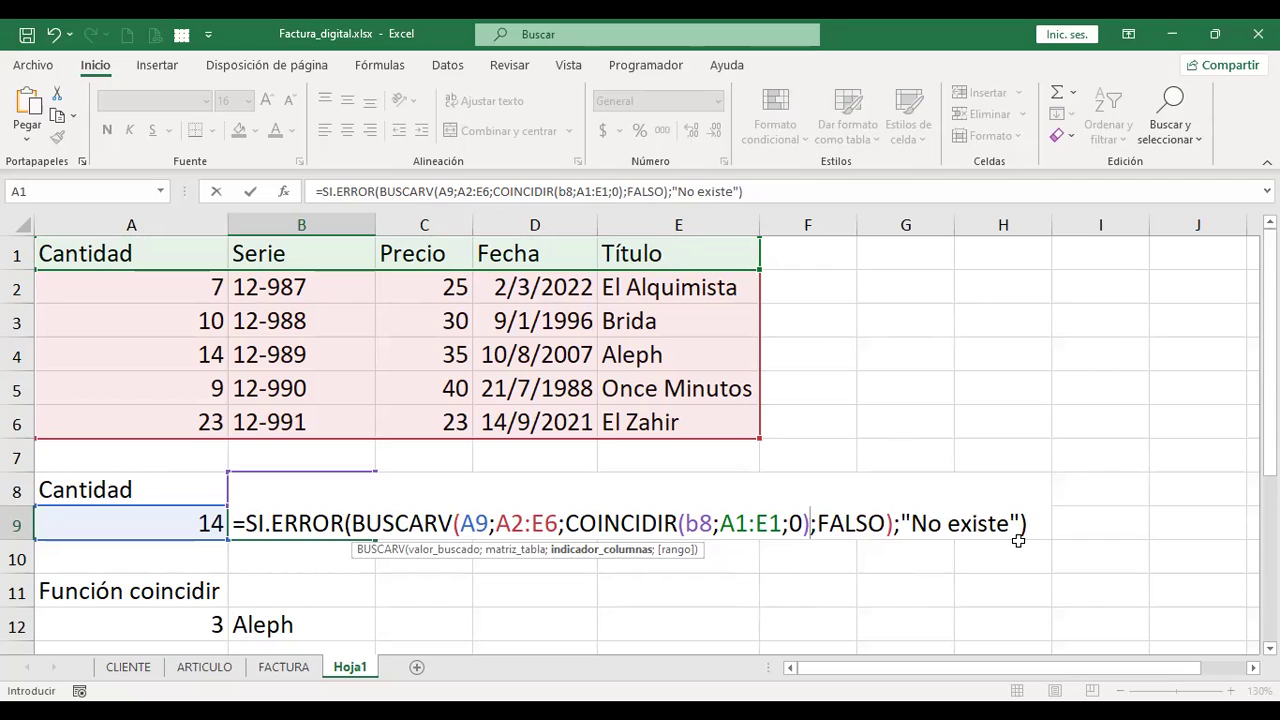
key(Tab)
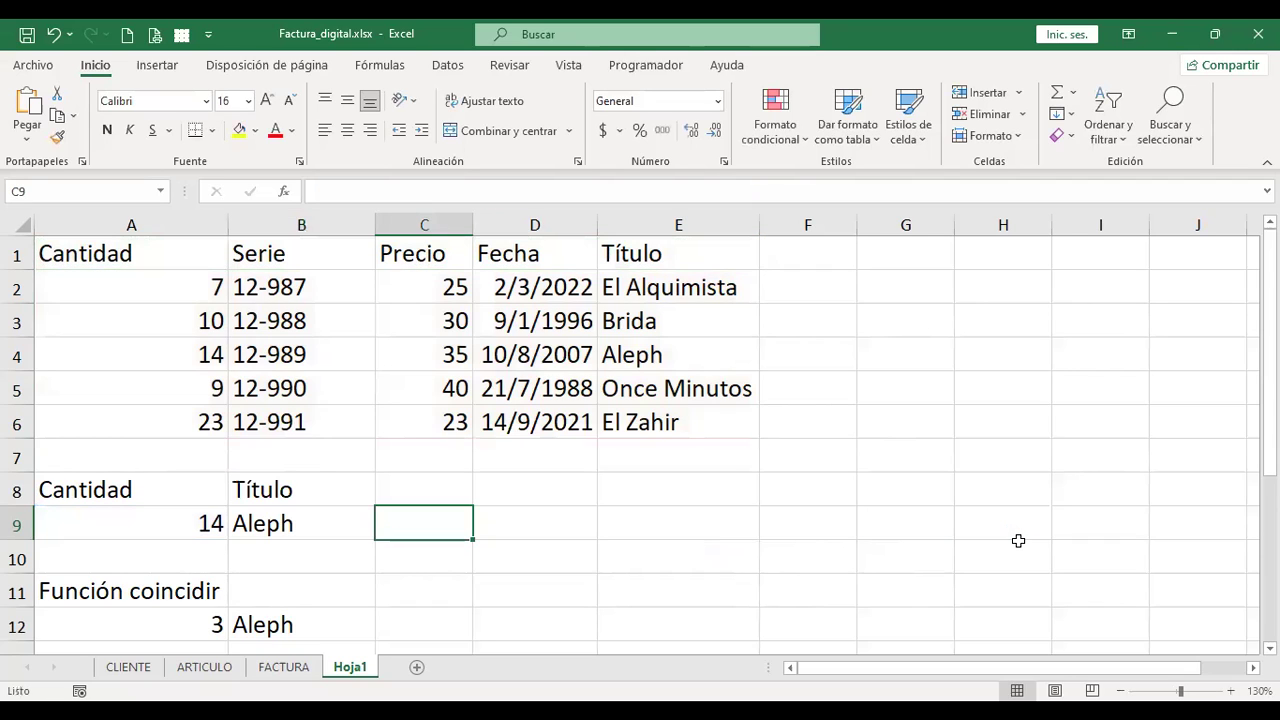
key(Left)
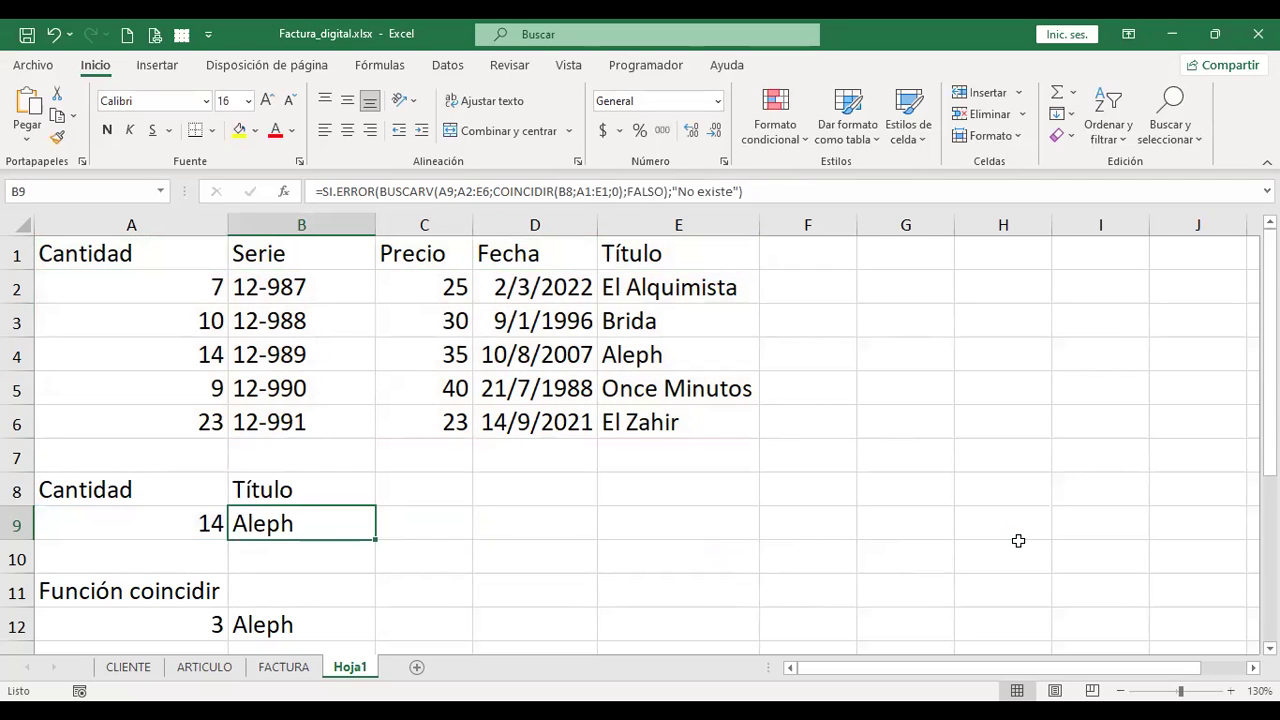
- Commit B9's lookup formula and test it with quantity 7 in A9
key(F2)
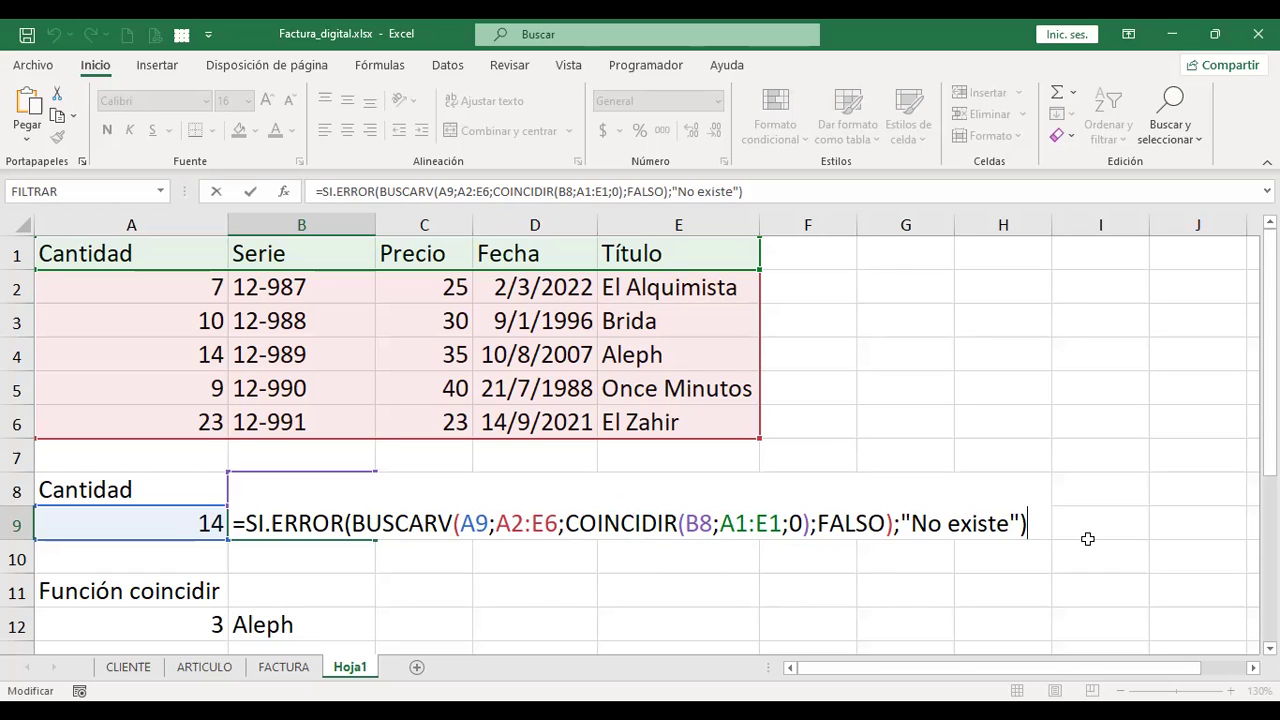
key(Return)
key(Up)
key(Left)
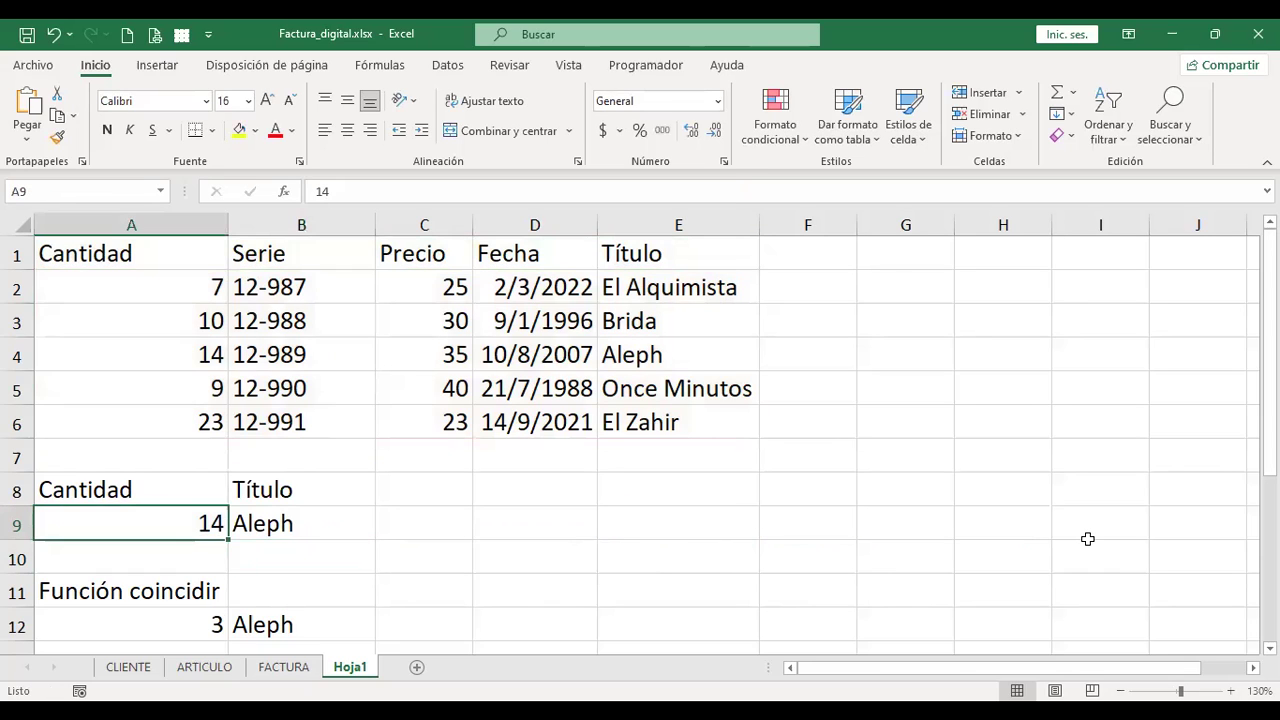
text(7)
key(Tab)
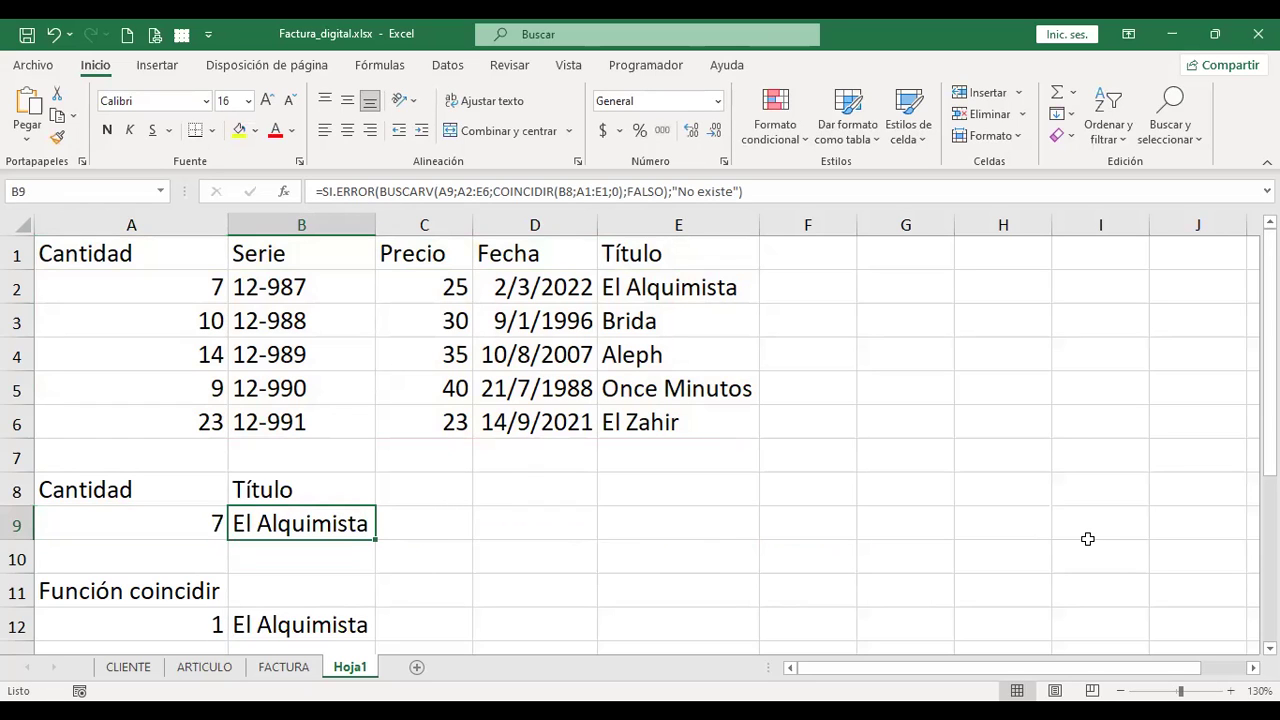
- Review the INDICE formula in B12 without changes
key(Down)
key(Down)
key(Down)
key(Down)
key(Up)
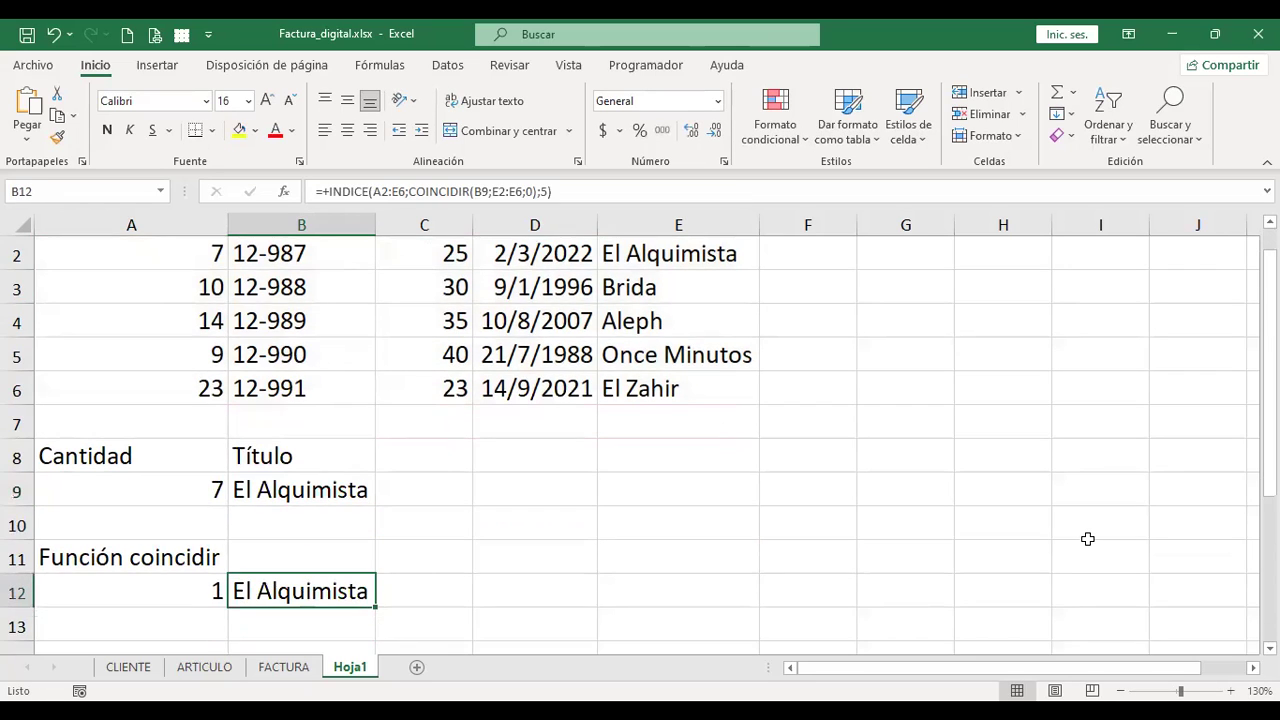
key(F2)
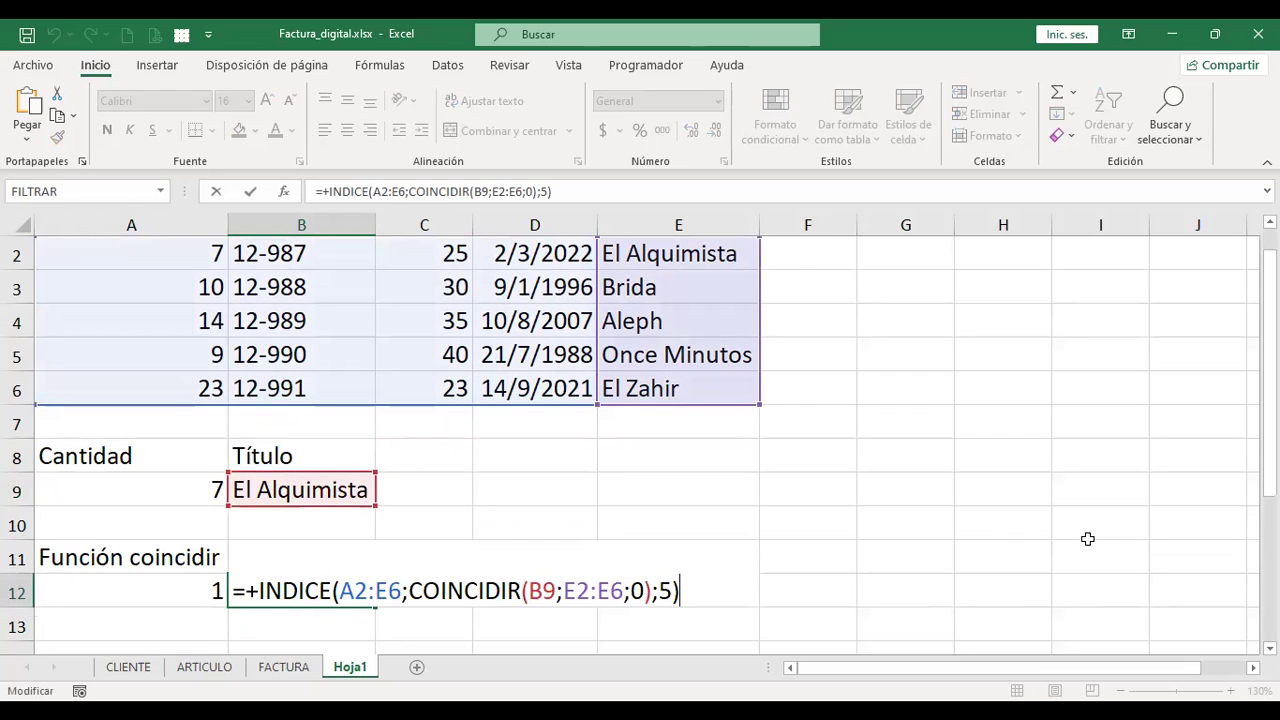
key(Return)
key(Up)
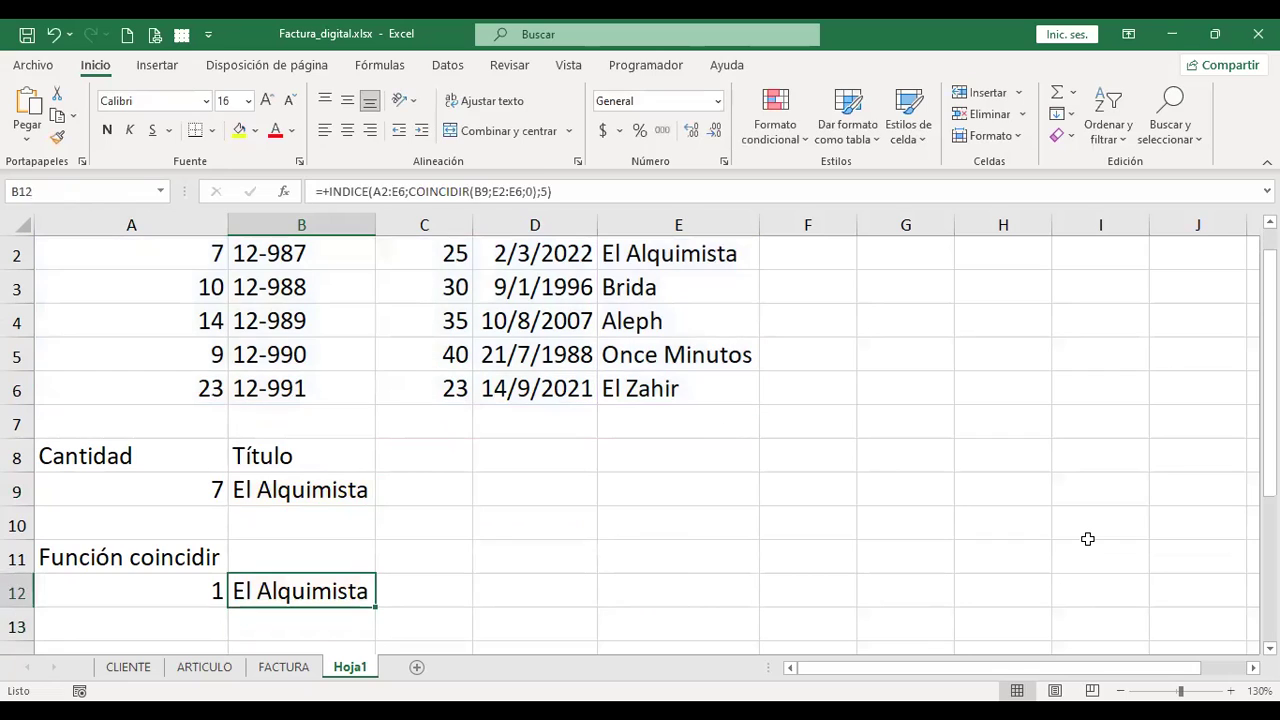
key(Up)
key(Up)
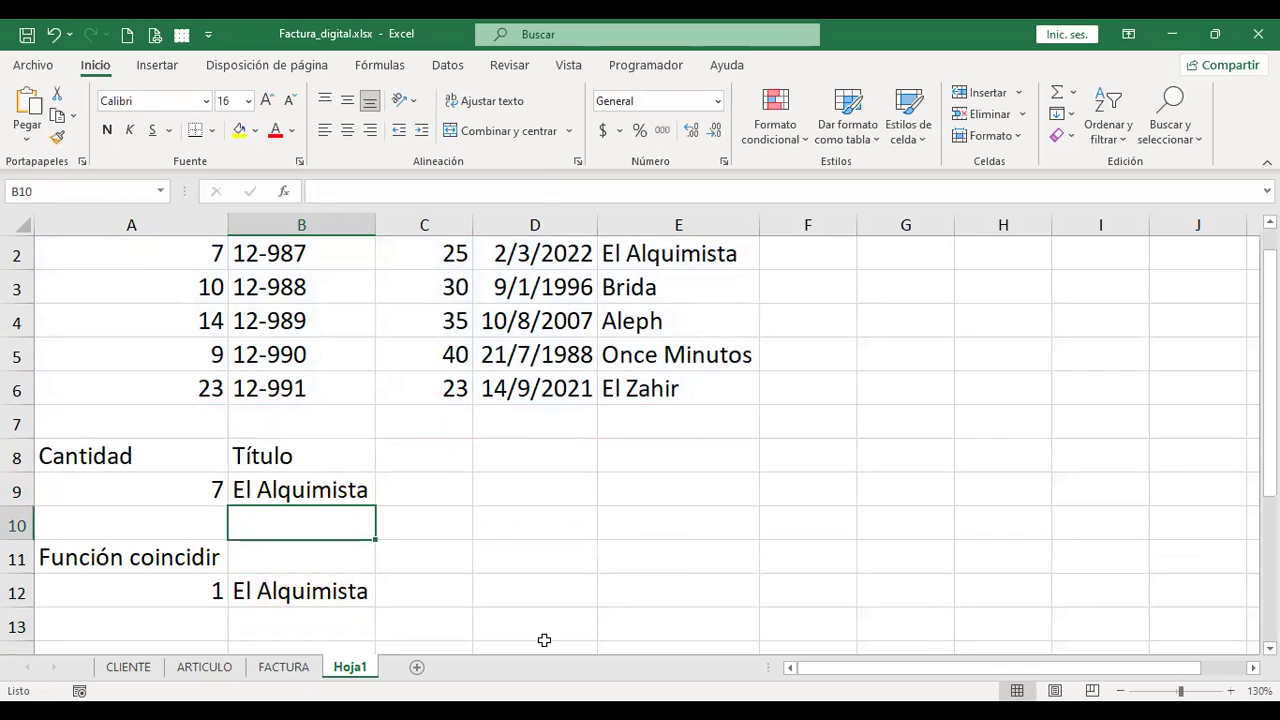
- Recheck B9's COINCIDIR part, then set quantity 10 in A9 so both lookups return Brida
click(337, 484)
scroll(640, 491, up, 1)
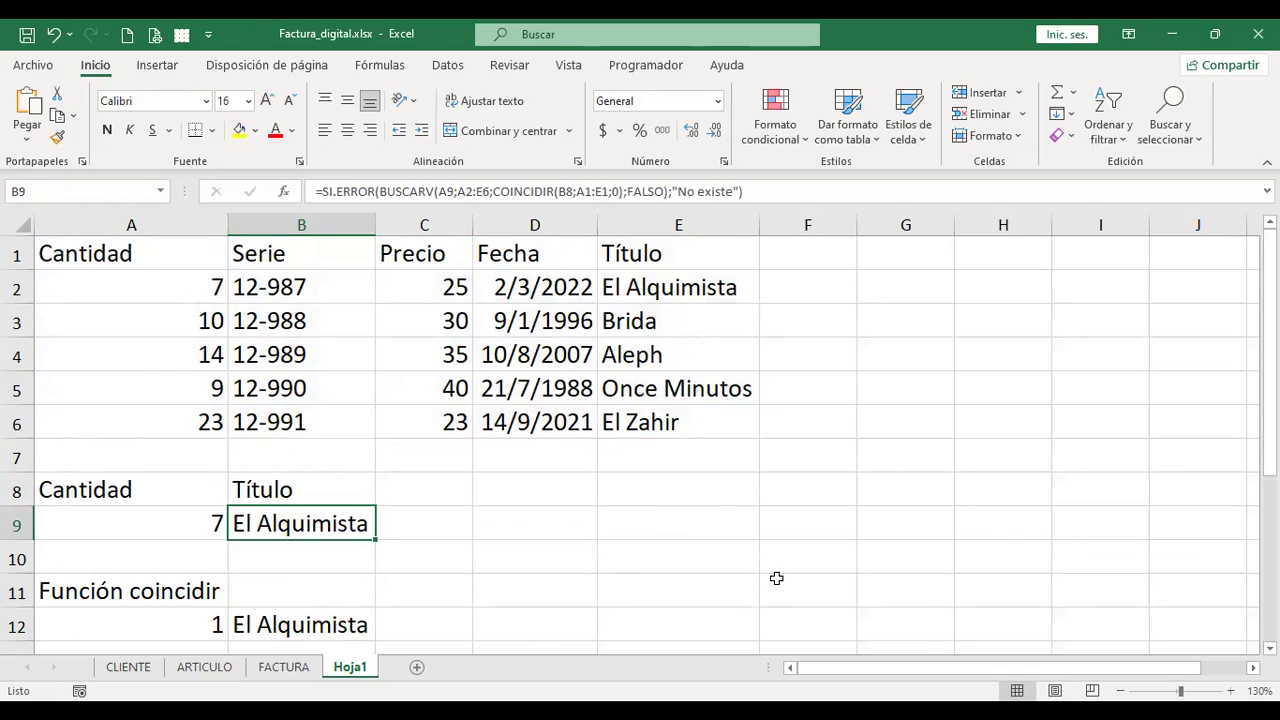
key(F2)
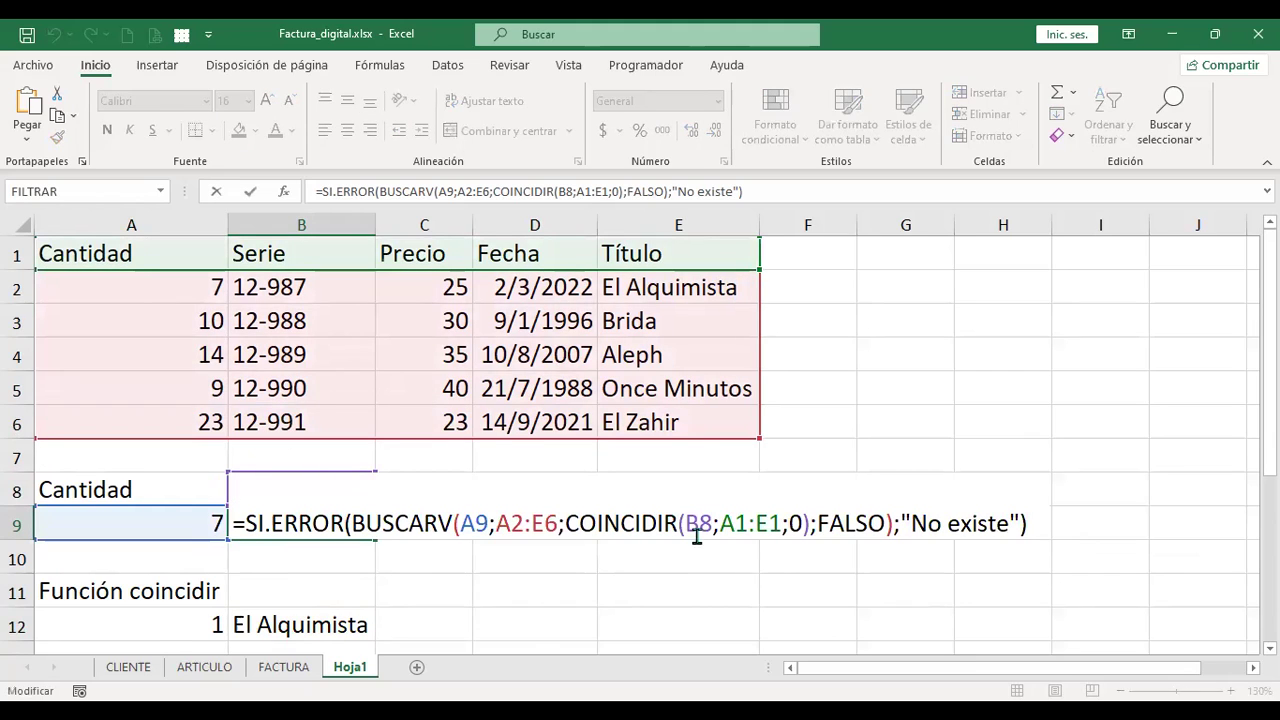
click(636, 524)
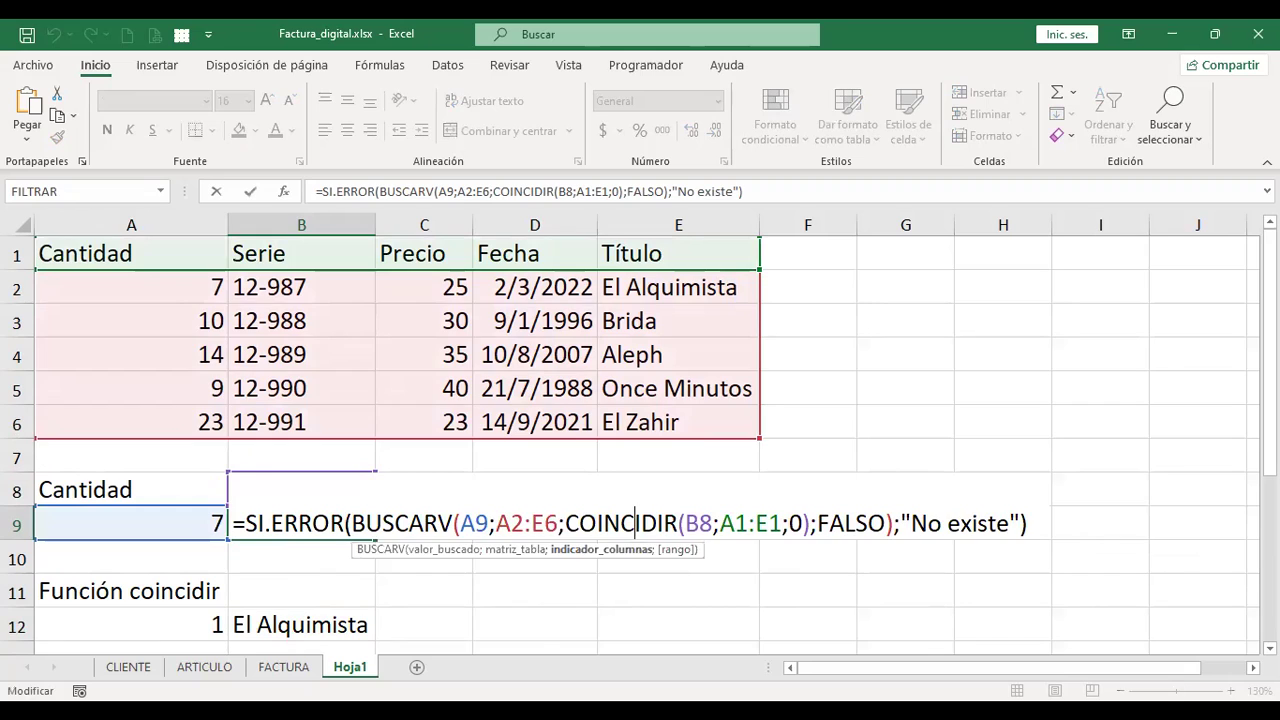
click(130, 523)
text(10)
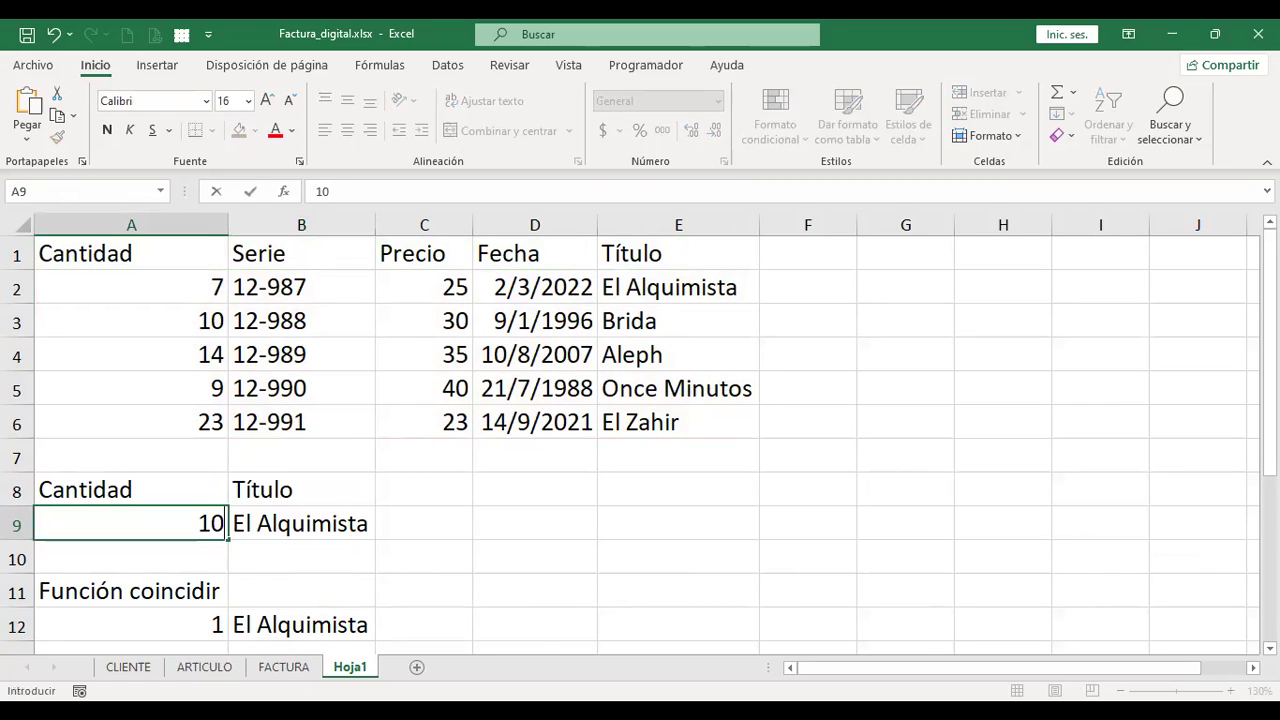
key(Tab)
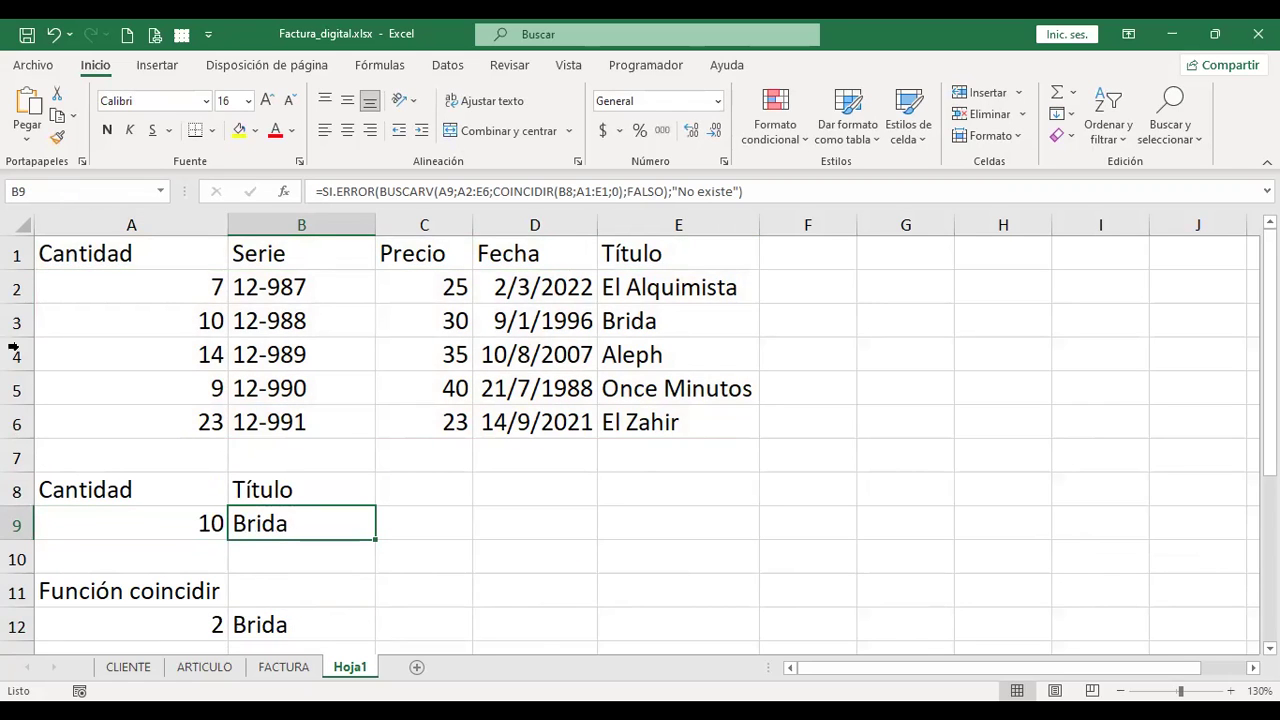
click(14, 318)
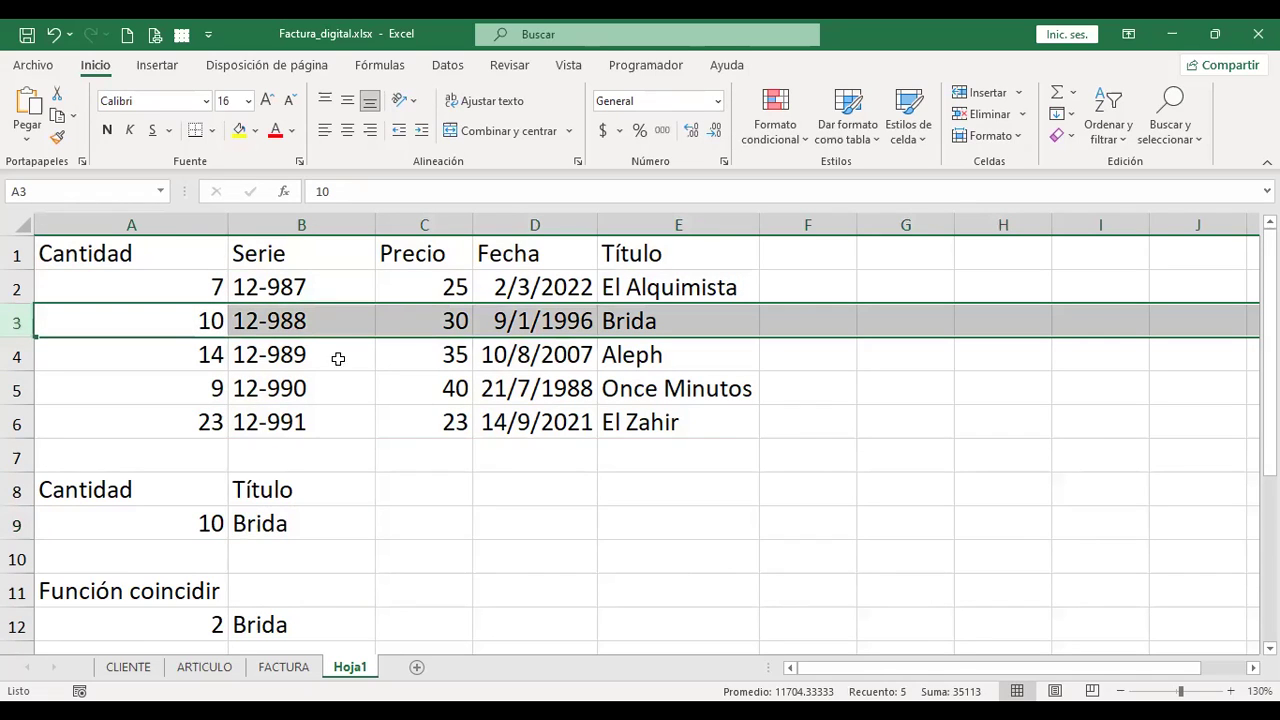
ctrl+click(693, 227)
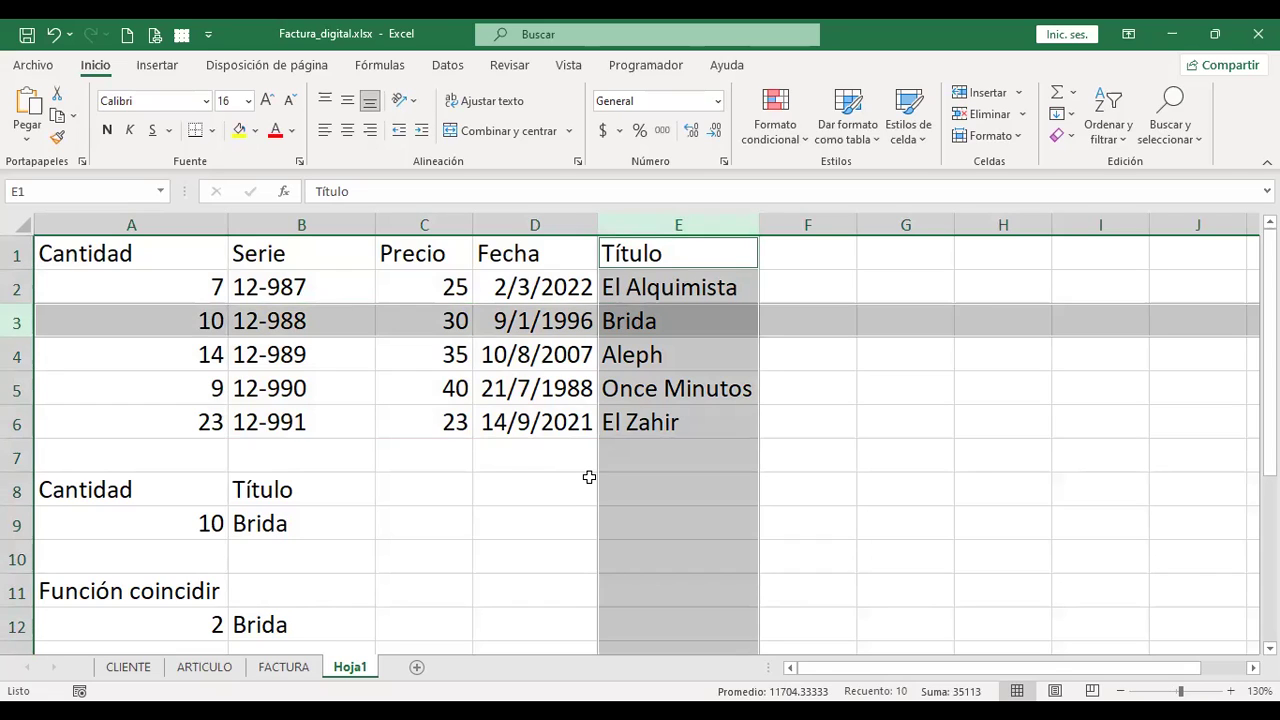
click(323, 522)
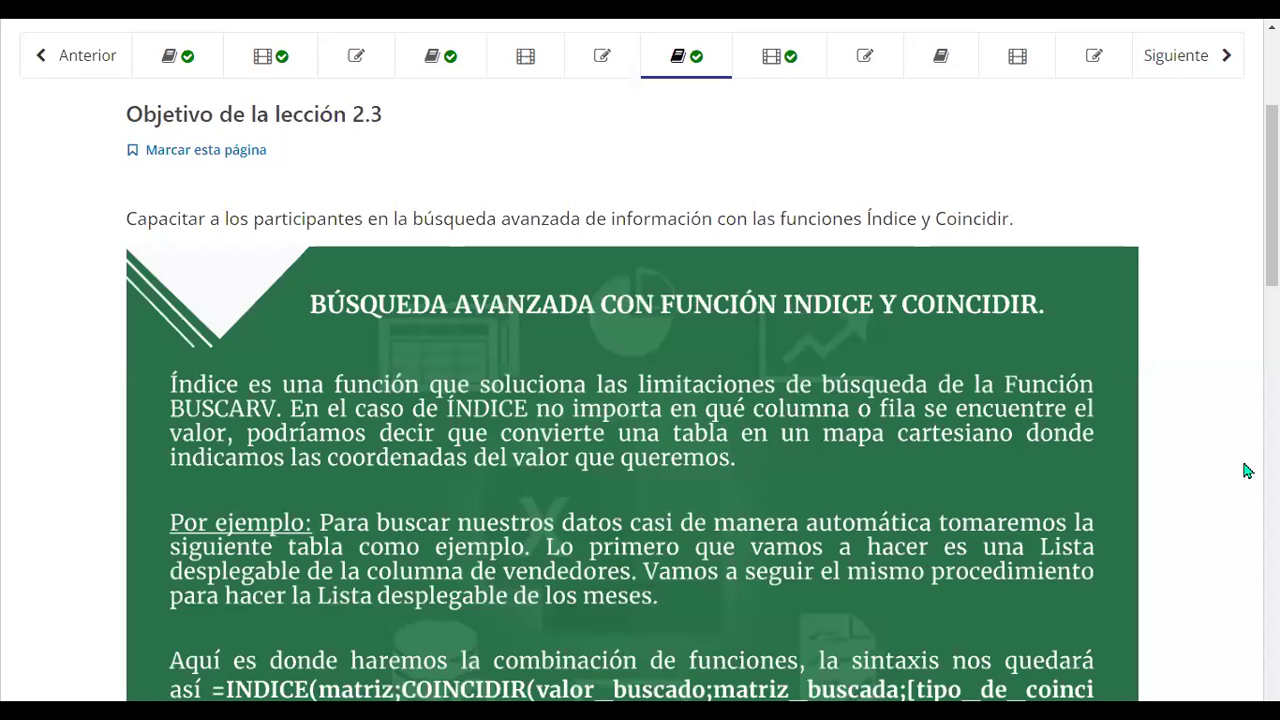
- Scroll down the lesson 2.3 page on combined INDICE and COINCIDIR syntax
scroll(1247, 470, down, 1)
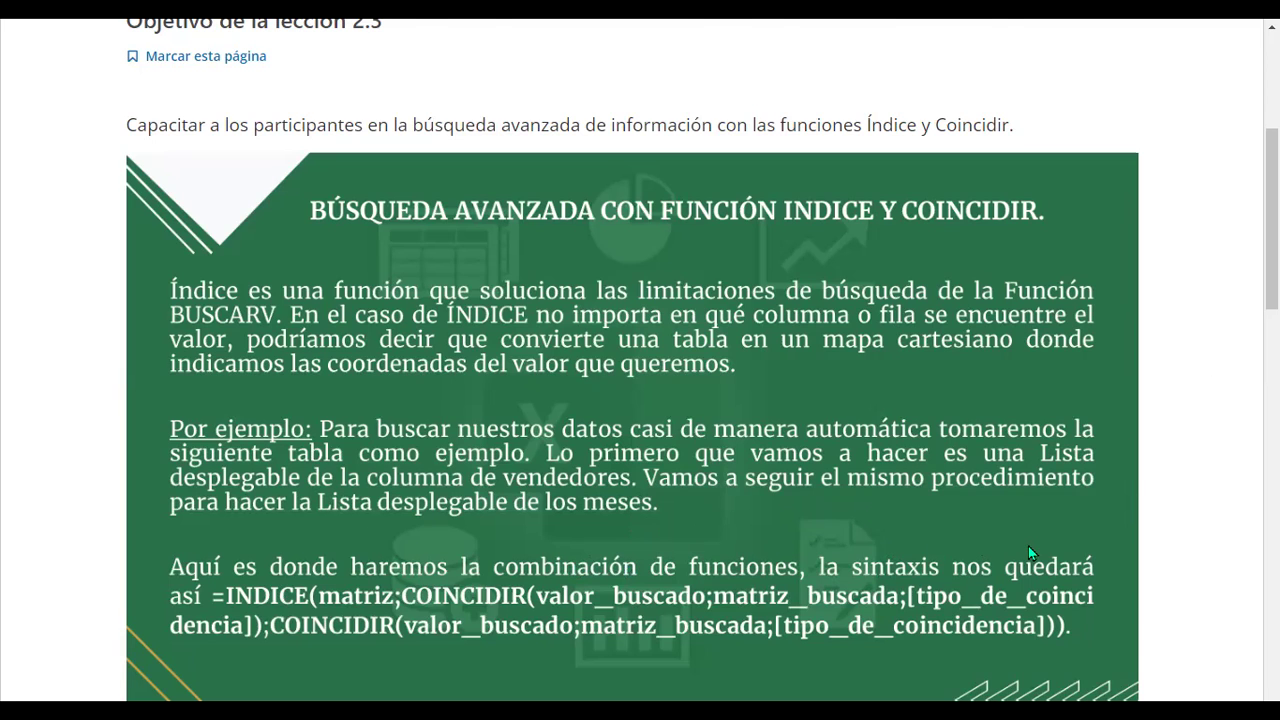
scroll(1028, 546, down, 1)
scroll(1028, 546, down, 1)
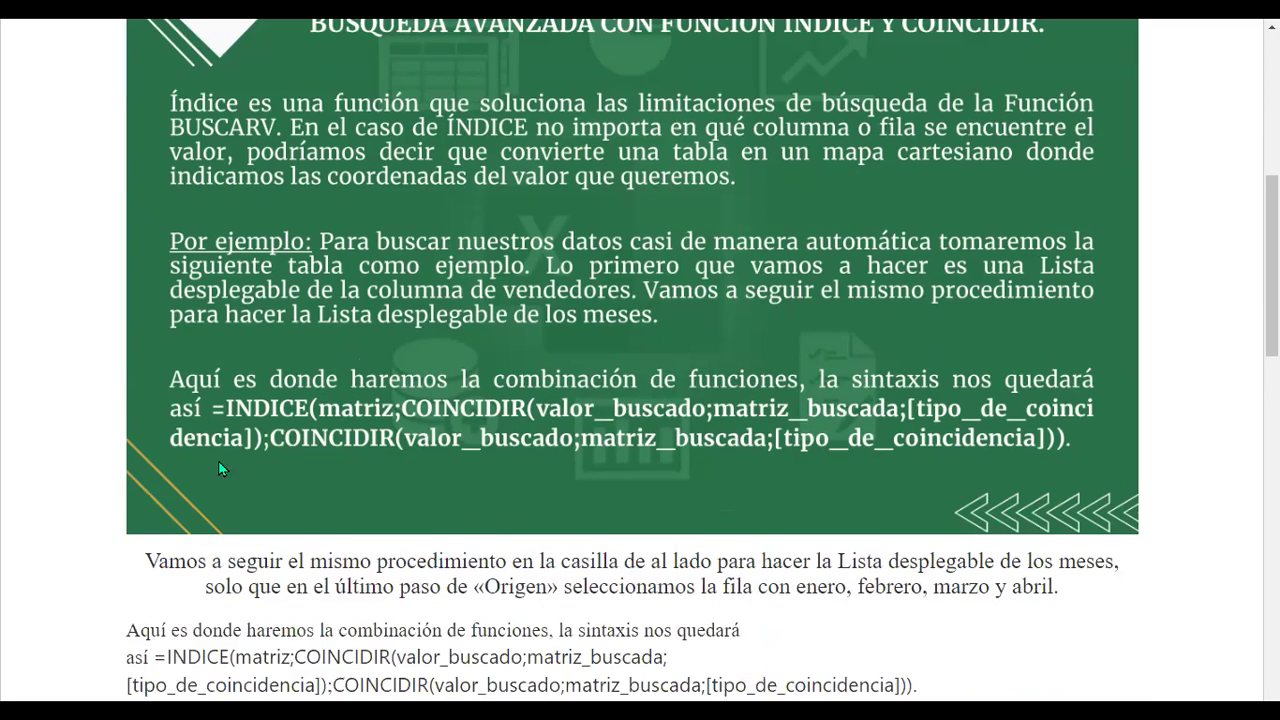
scroll(218, 460, up, 1)
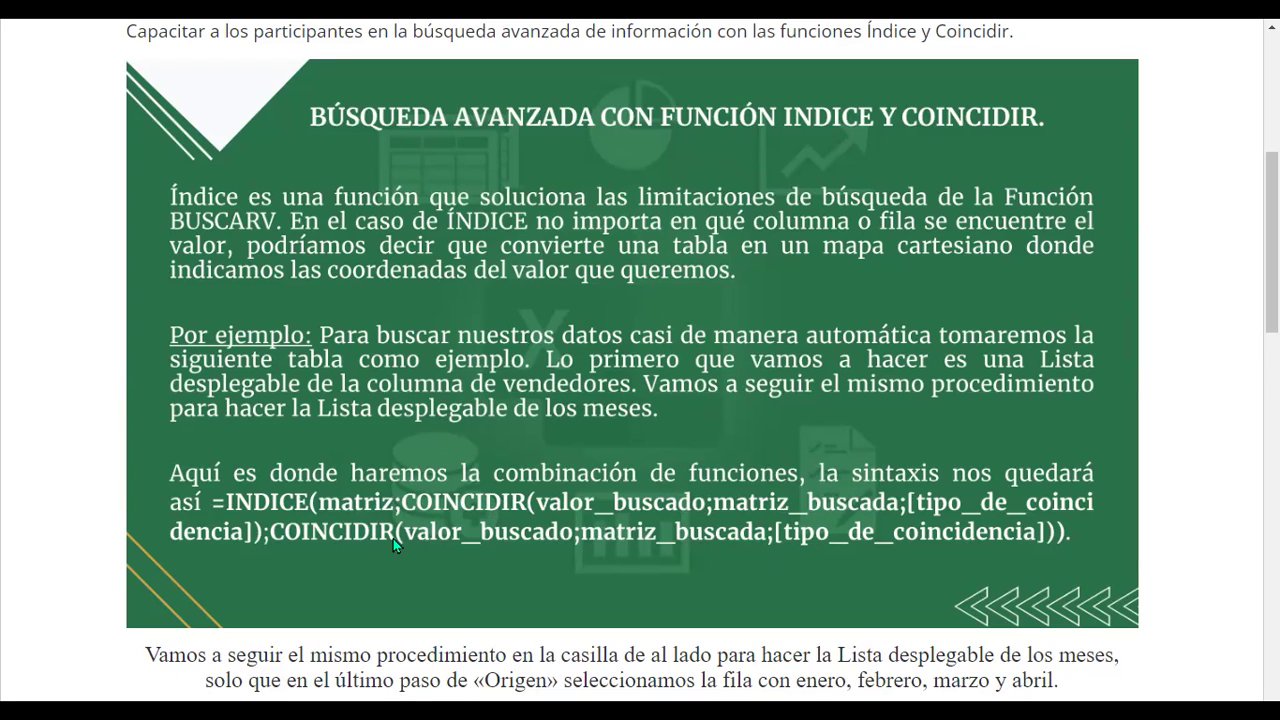
- Scroll the lesson to the bullet lists explaining COINCIDIR's row and column arguments
scroll(815, 535, down, 2)
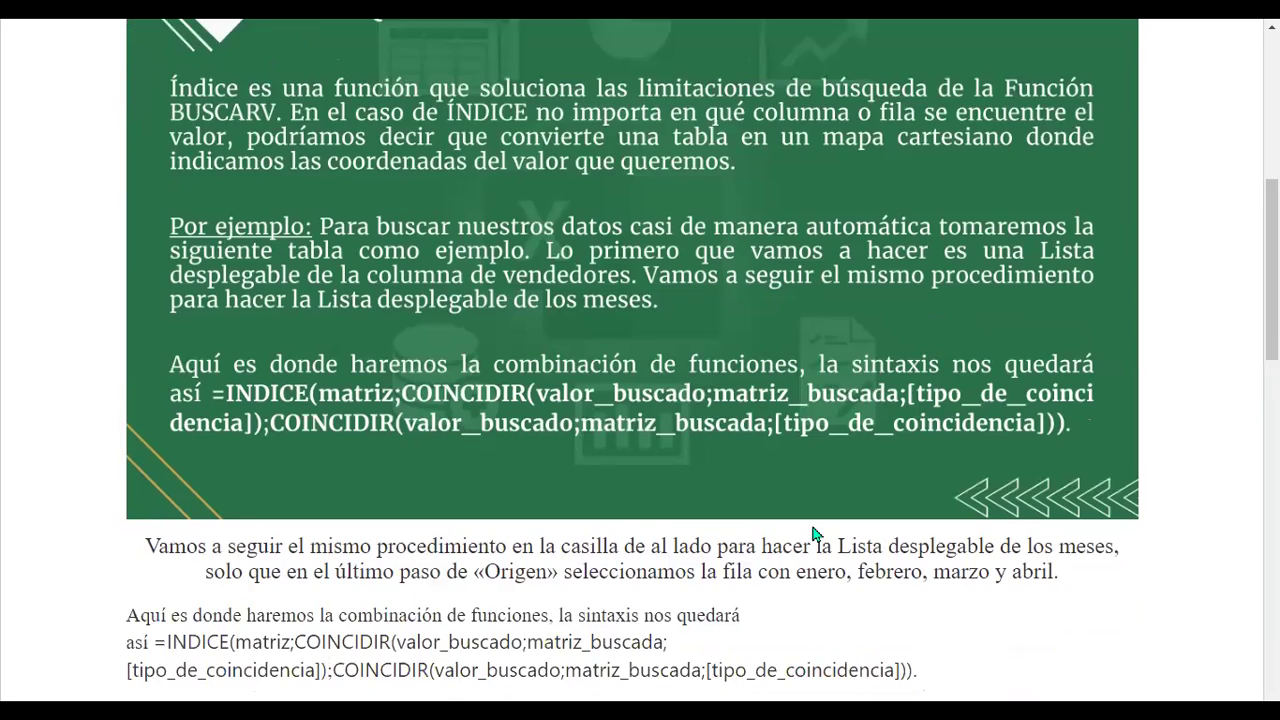
scroll(815, 535, down, 2)
scroll(815, 535, down, 1)
scroll(815, 535, up, 1)
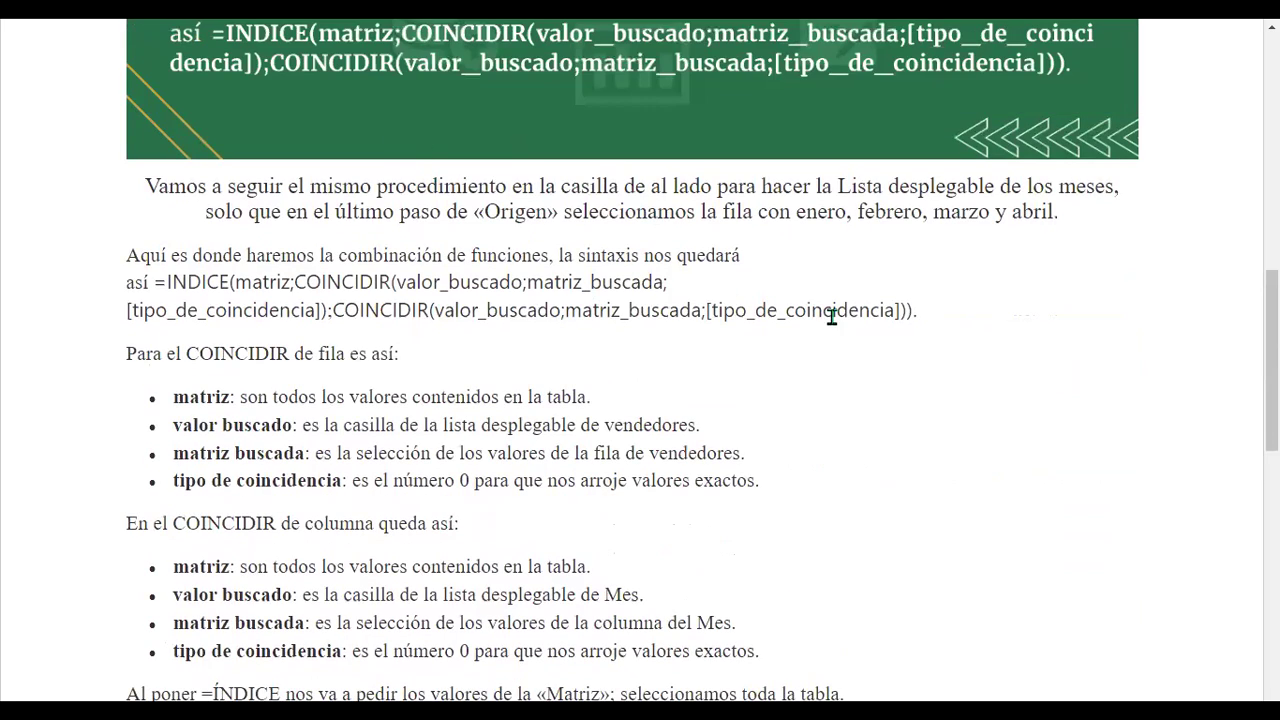
scroll(778, 333, up, 1)
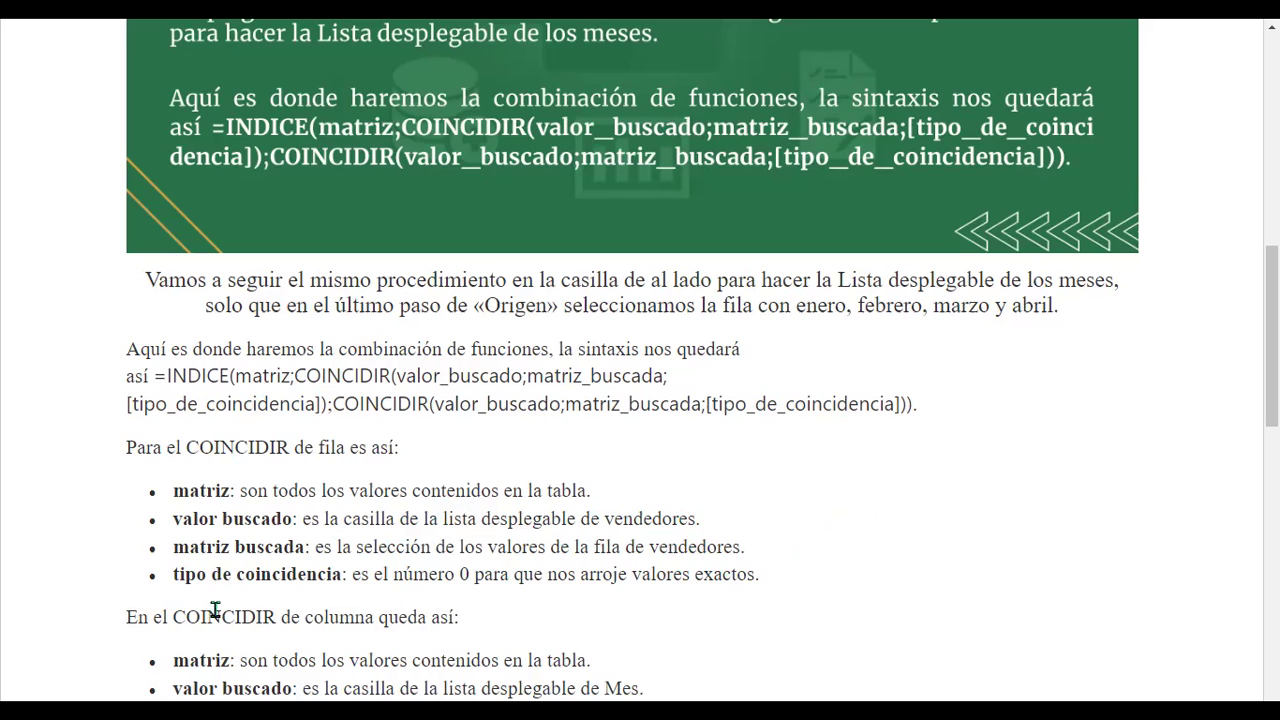
- Read down the lesson past the vendor drop-down example to the Anterior/Siguiente buttons
scroll(522, 583, down, 1)
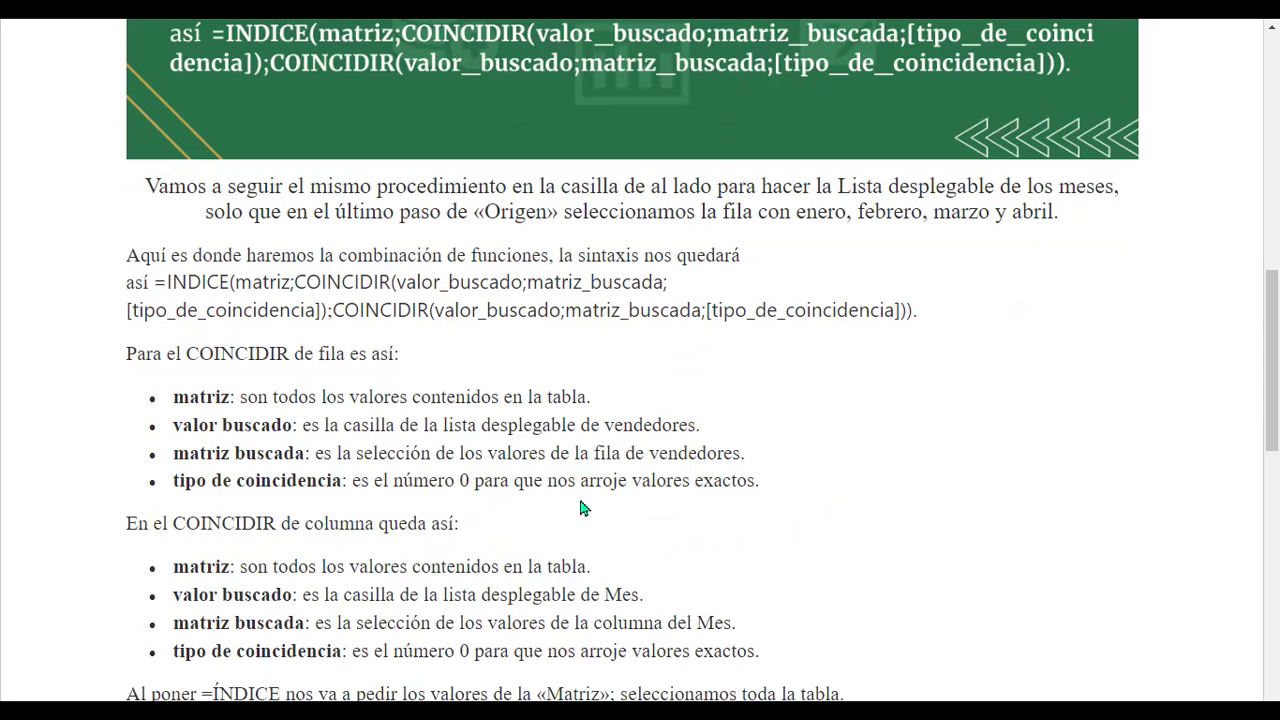
scroll(590, 516, down, 2)
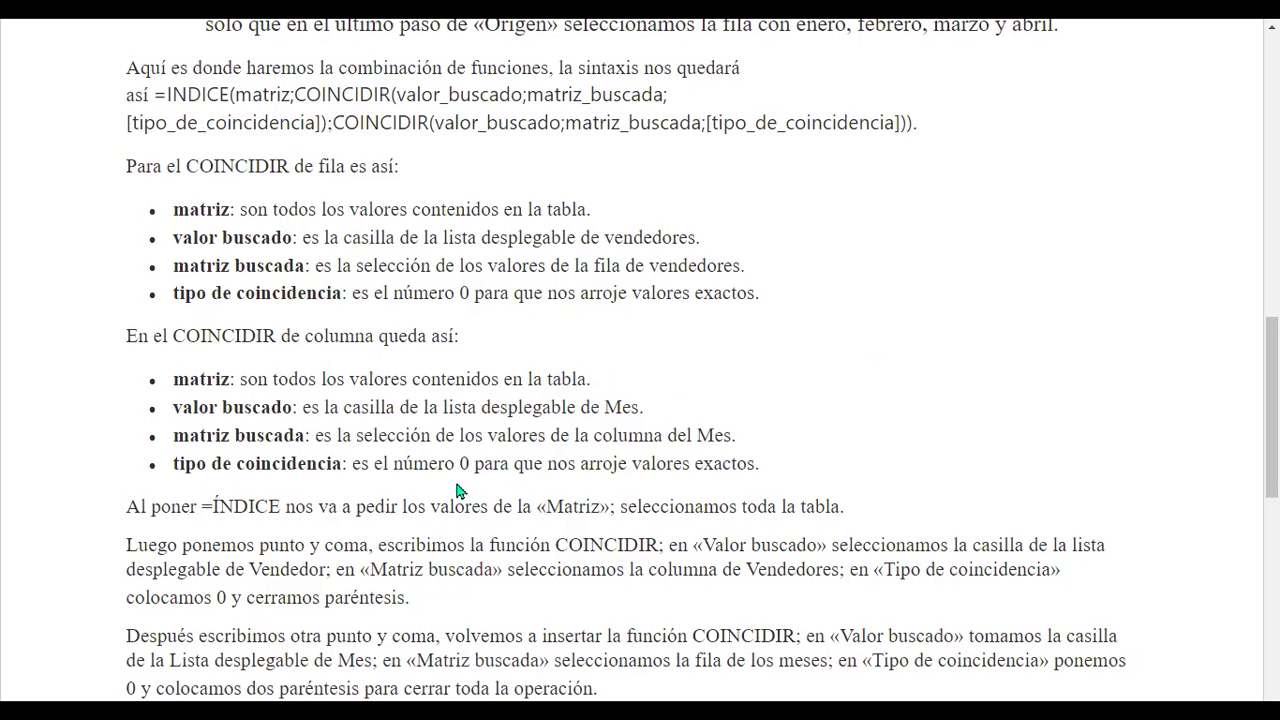
scroll(459, 490, down, 1)
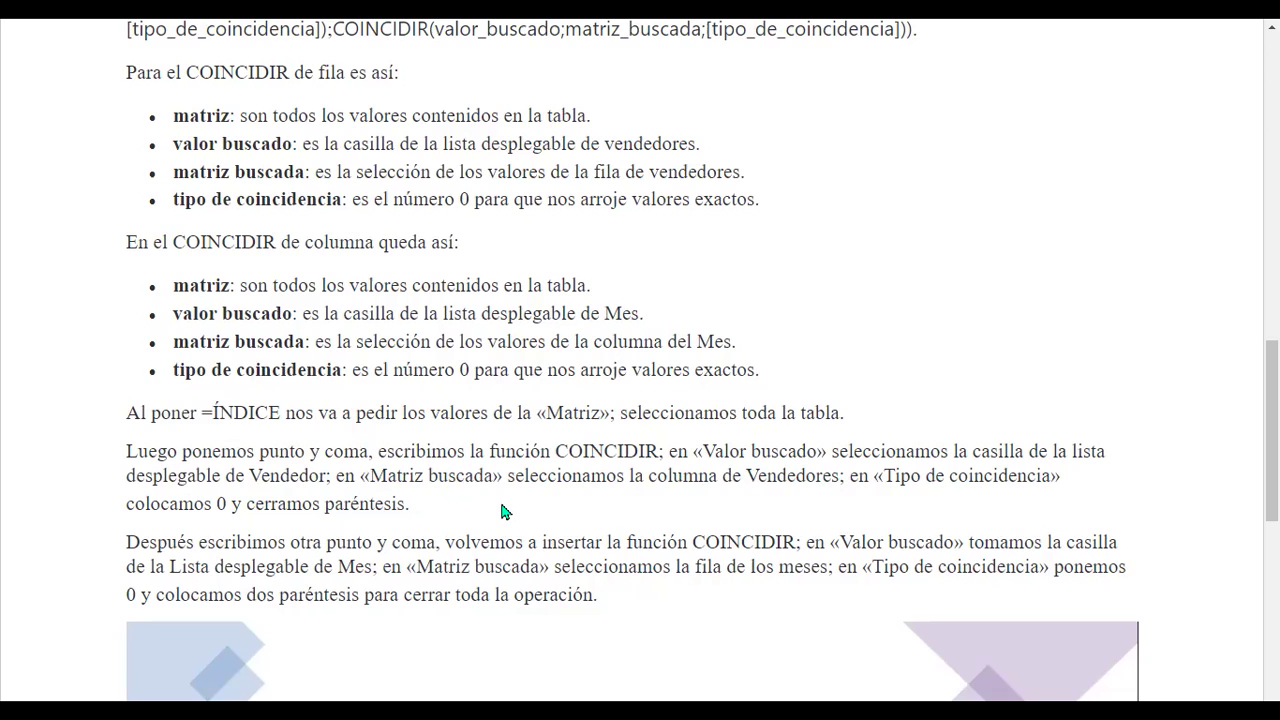
scroll(443, 507, down, 1)
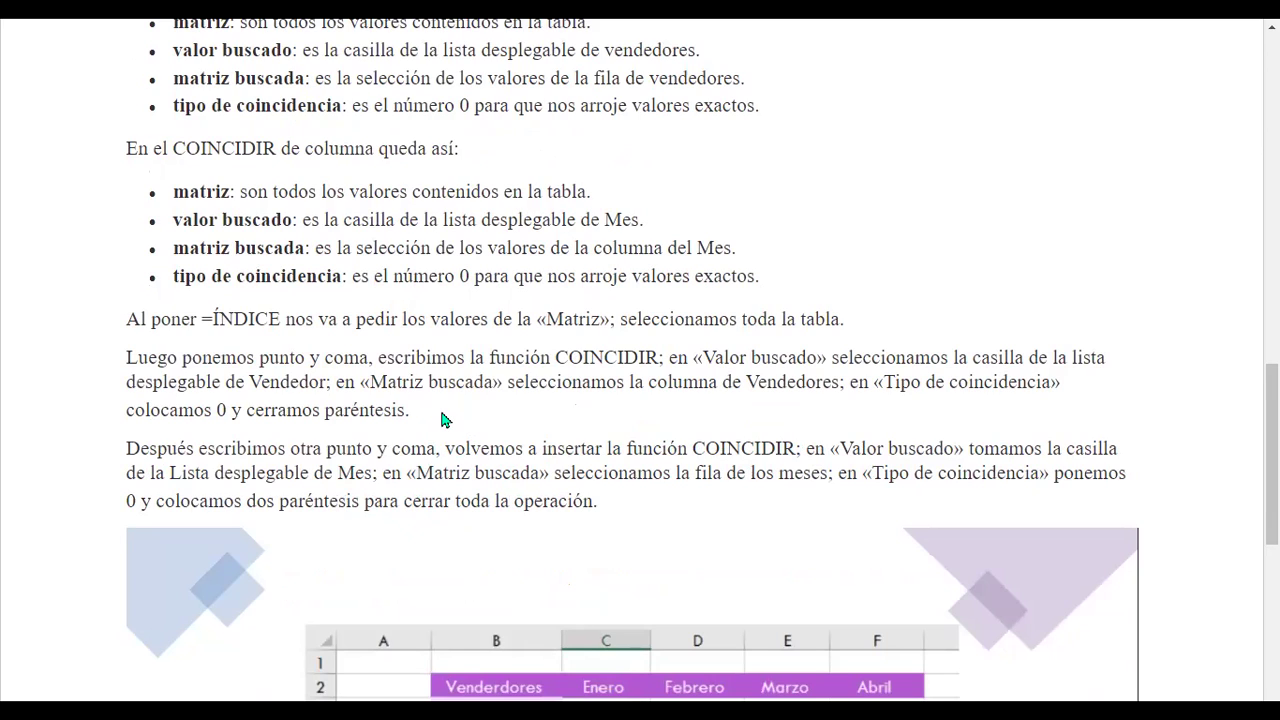
drag(507, 449, 530, 524)
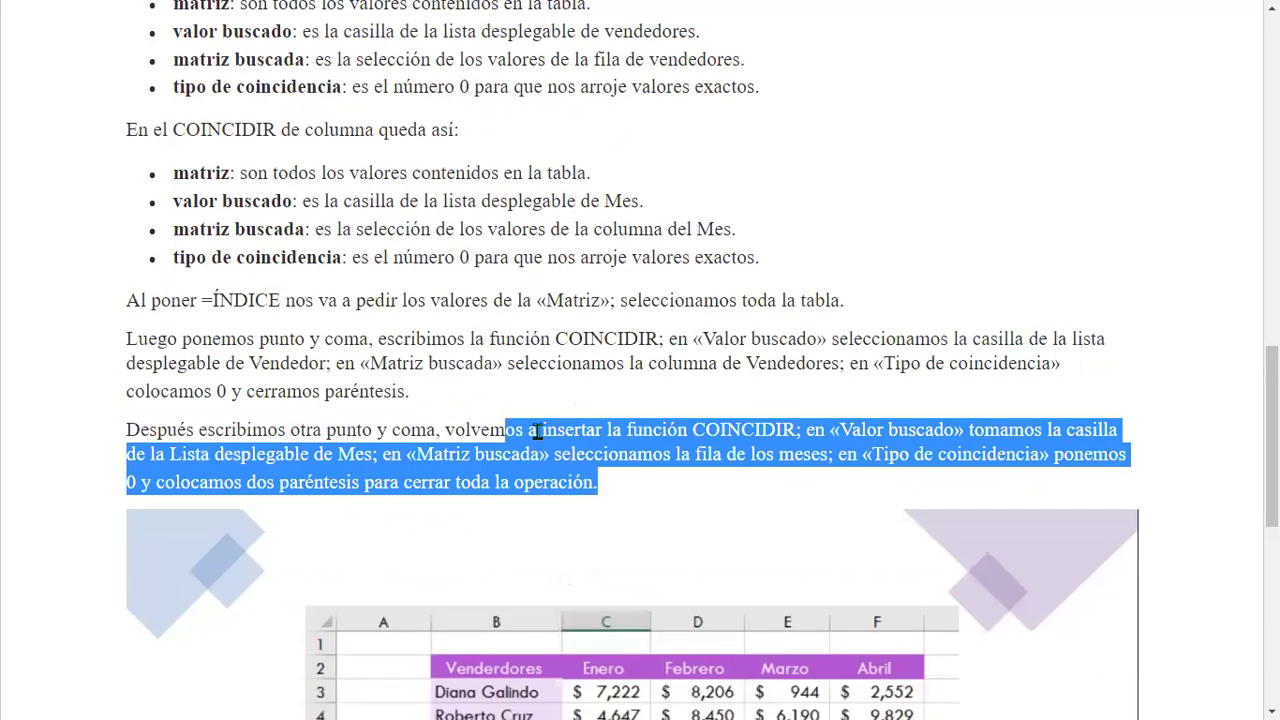
click(537, 430)
drag(337, 302, 216, 300)
click(643, 298)
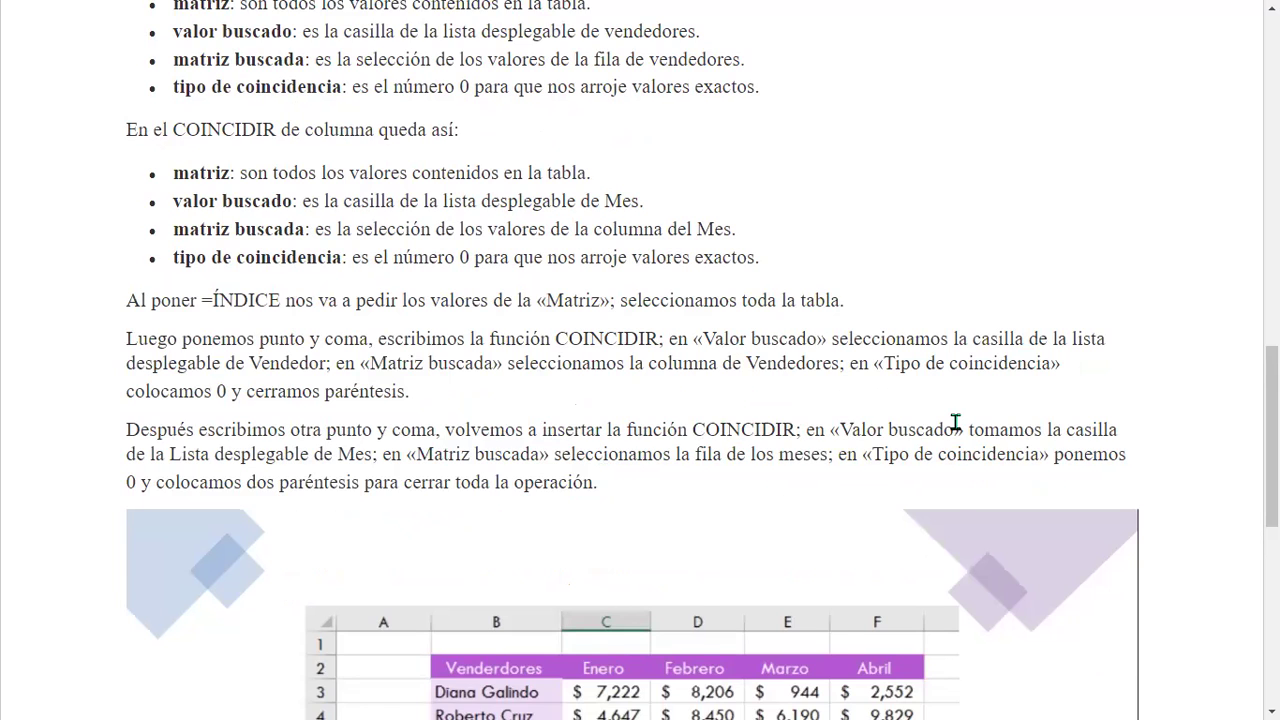
scroll(955, 423, down, 4)
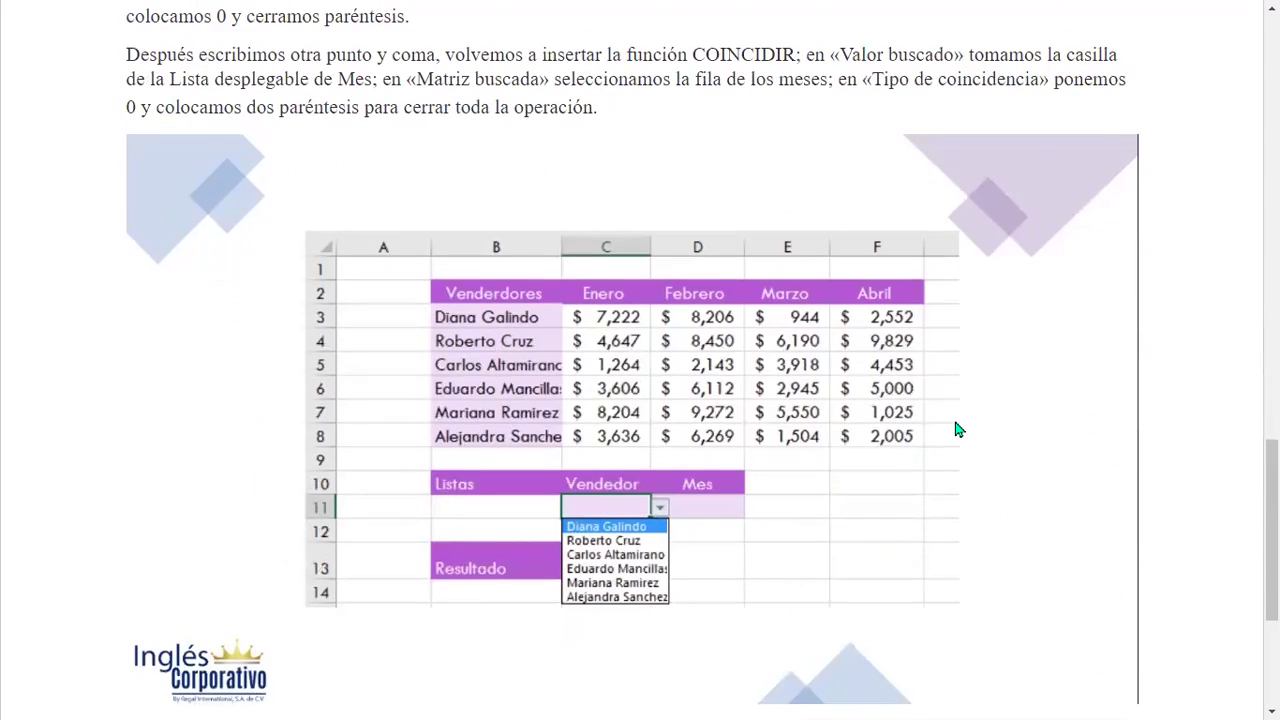
scroll(955, 430, down, 1)
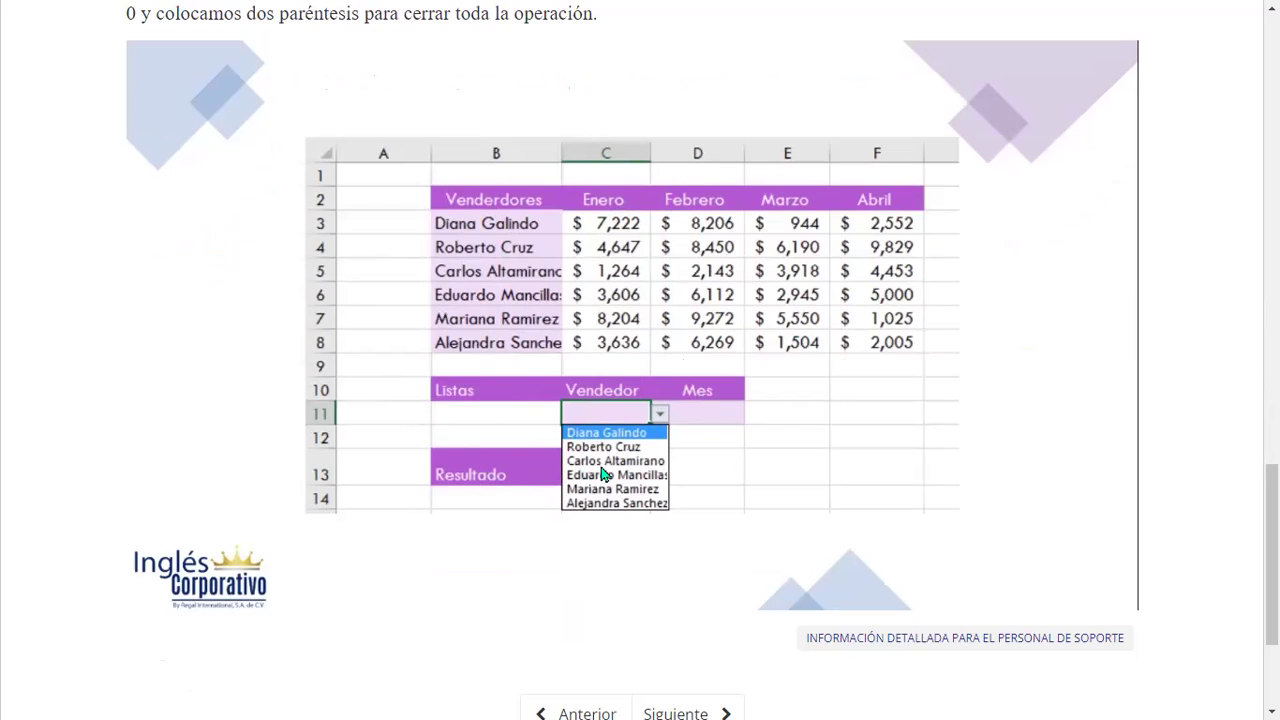
scroll(688, 458, down, 2)
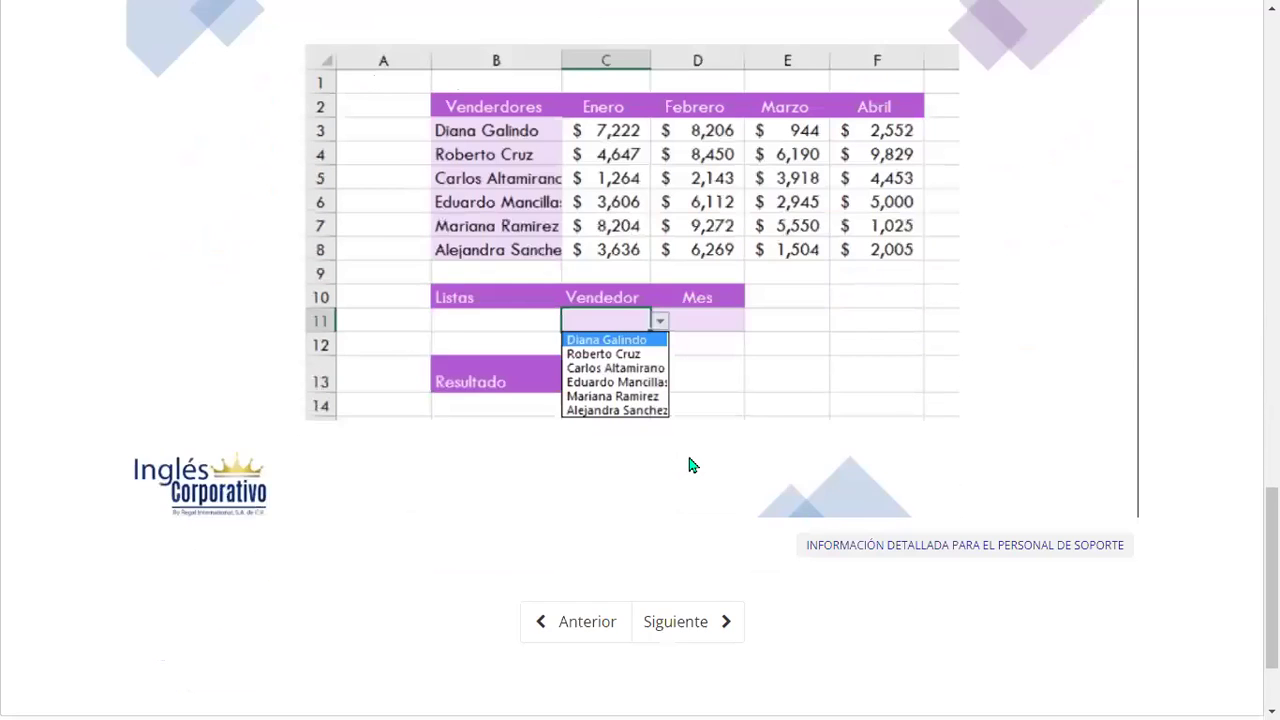
- Go to the next lesson on índice and coincidir and scroll through its page
click(686, 529)
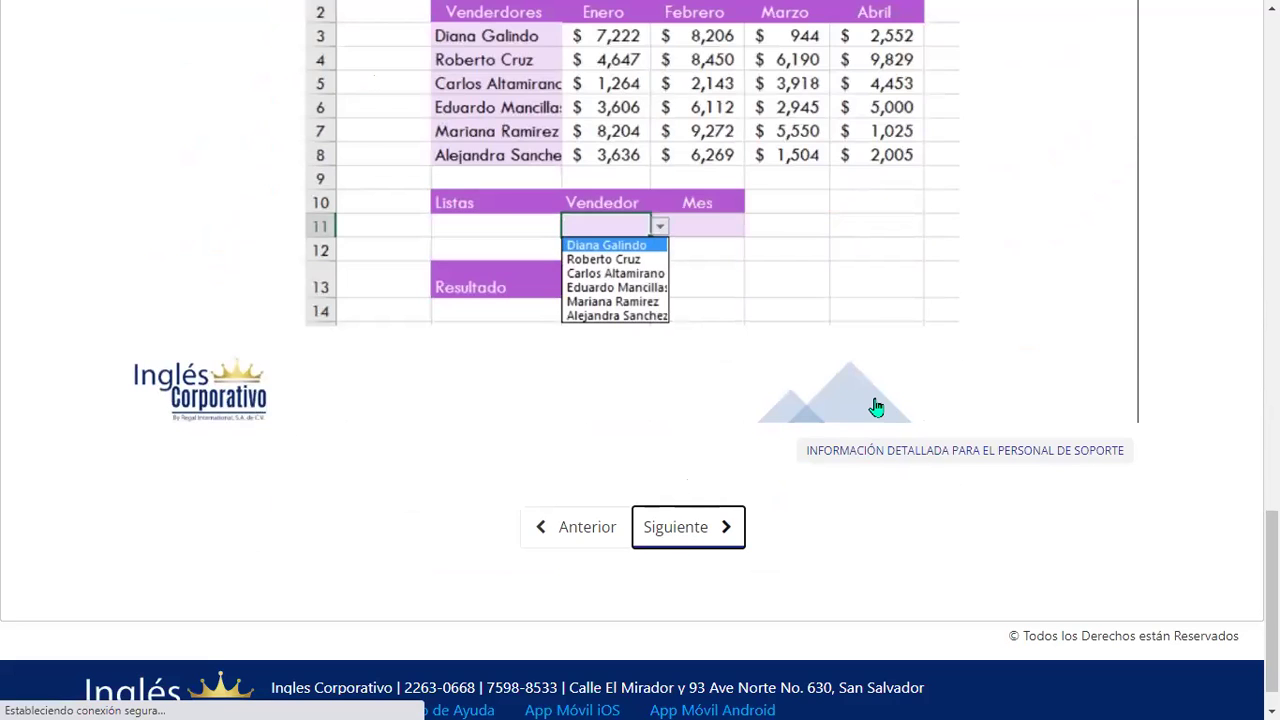
scroll(745, 338, down, 3)
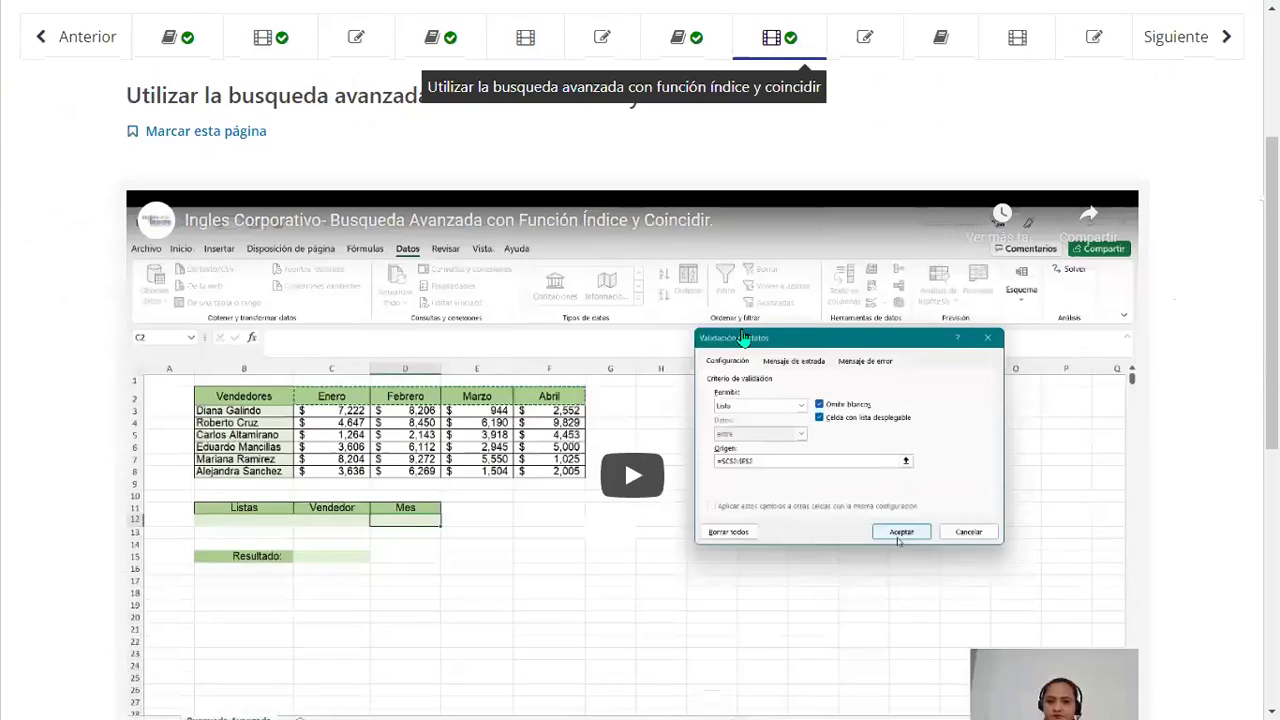
scroll(745, 338, down, 1)
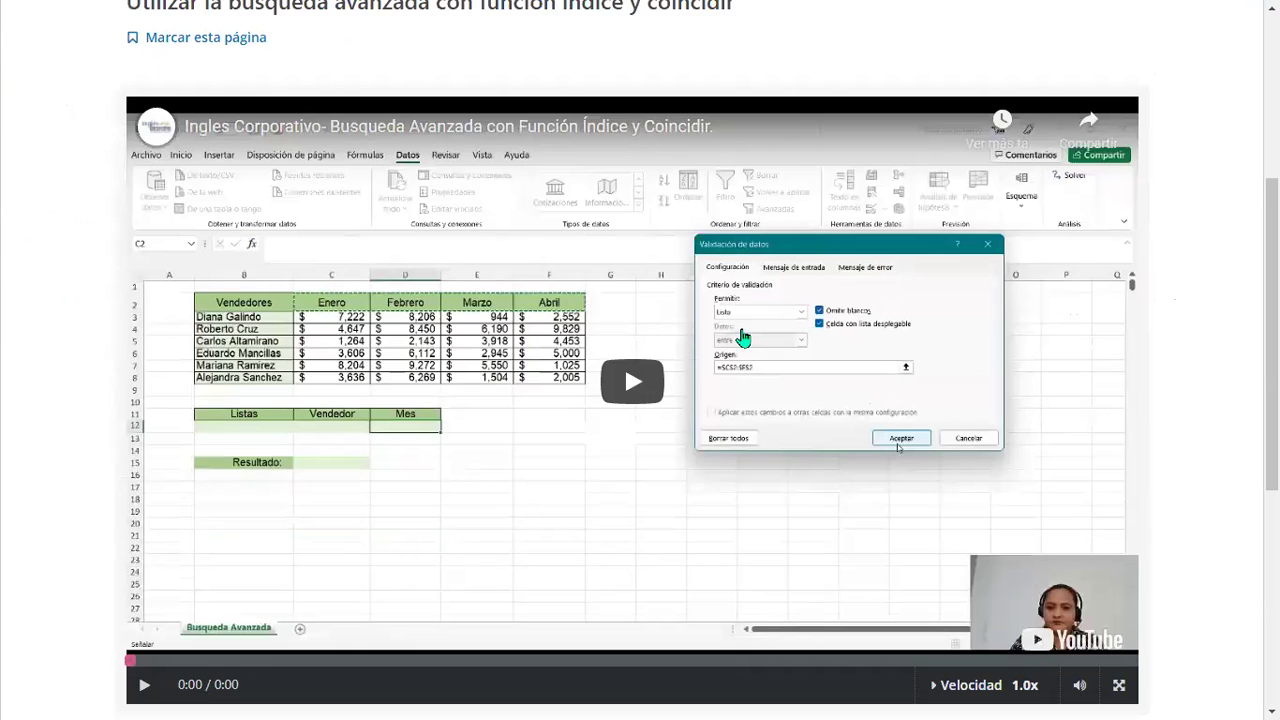
scroll(350, 250, down, 1)
scroll(577, 437, down, 1)
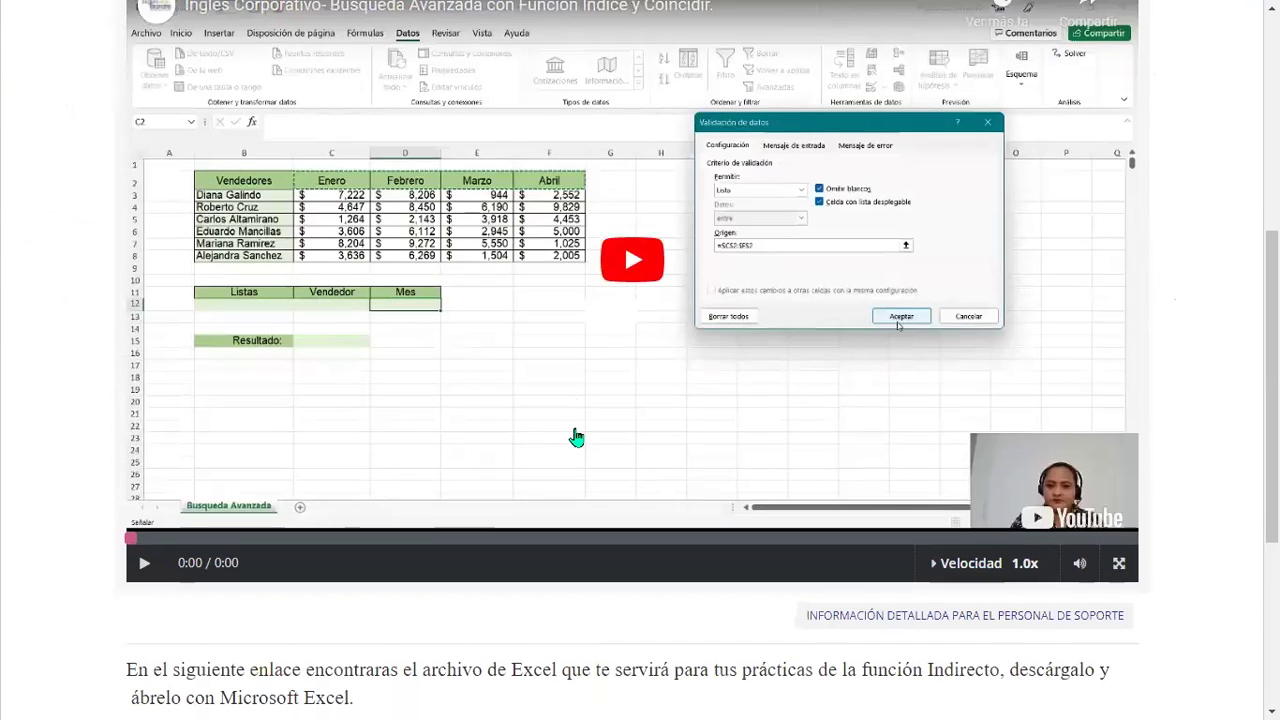
scroll(270, 492, down, 3)
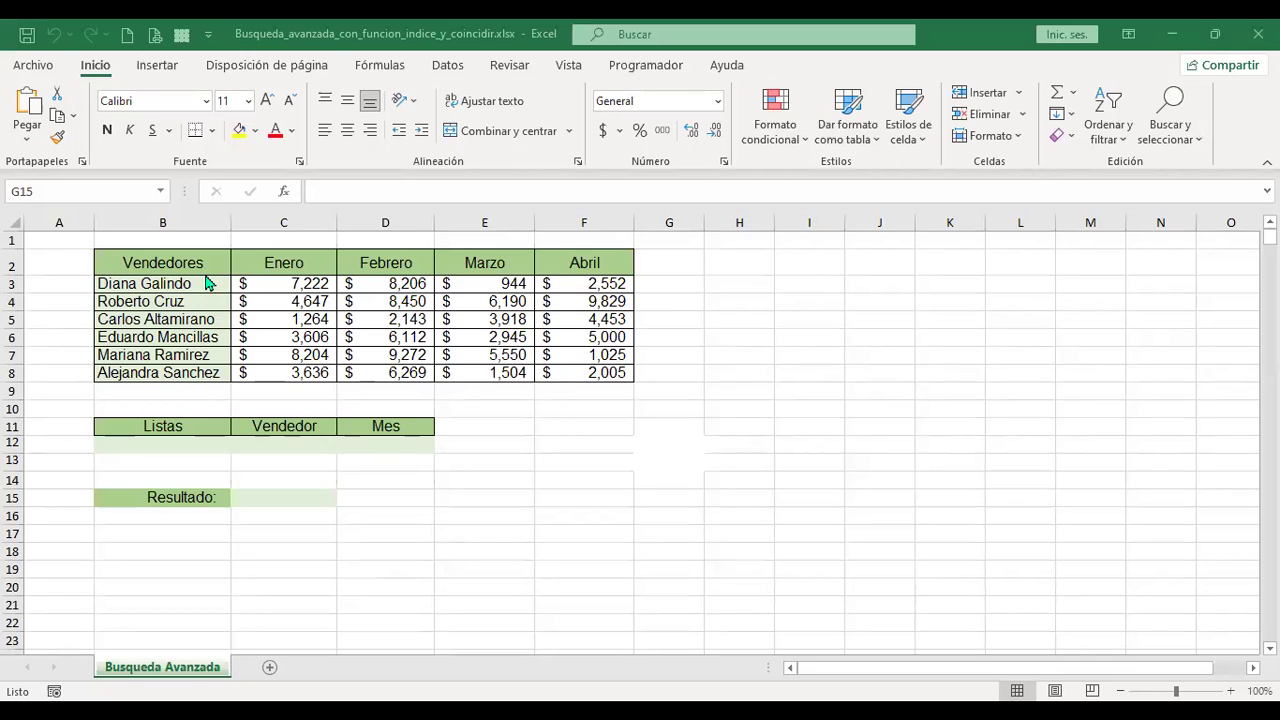
- Give Vendedor cell C12 a list validation of vendor names from =$B$3:$B$8
click(306, 263)
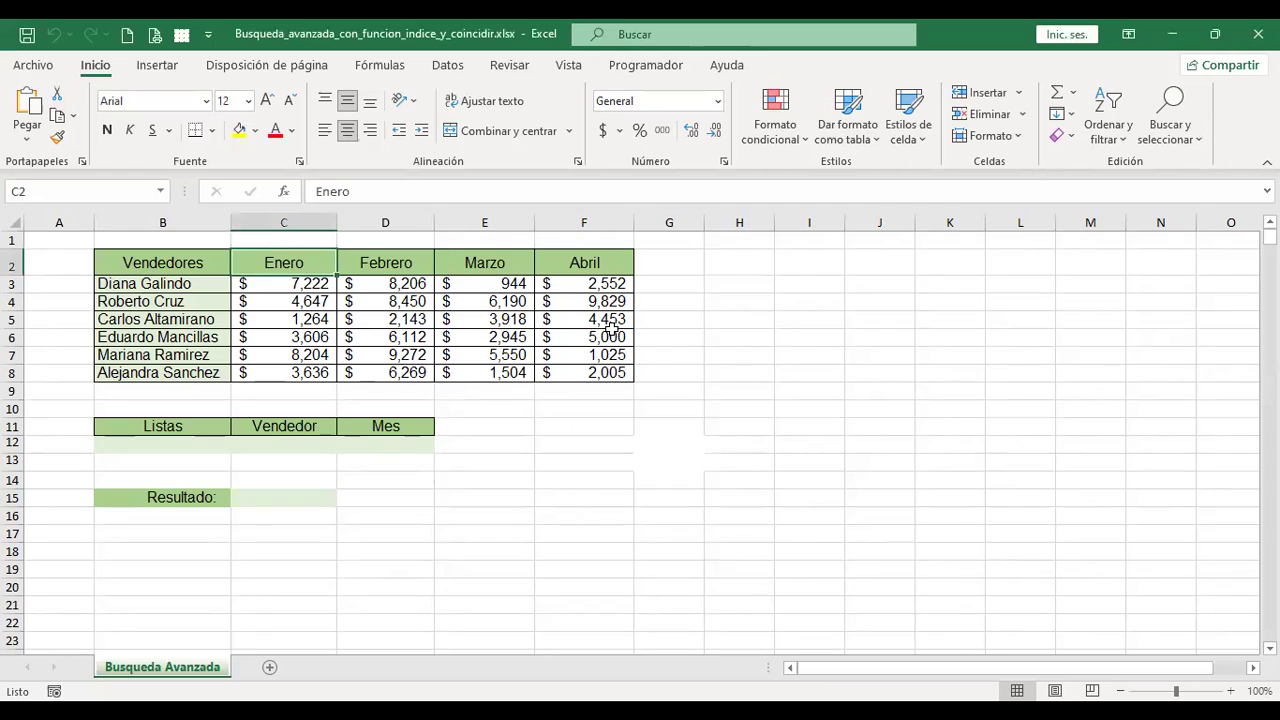
click(297, 444)
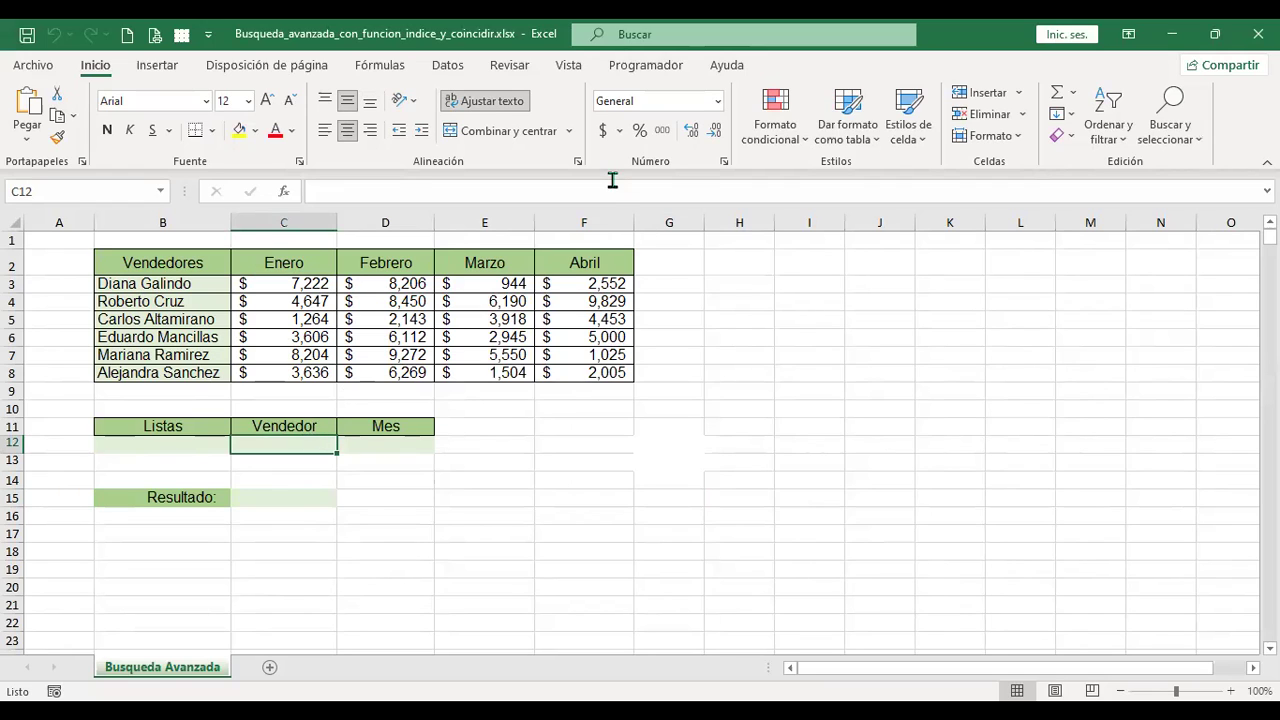
click(447, 65)
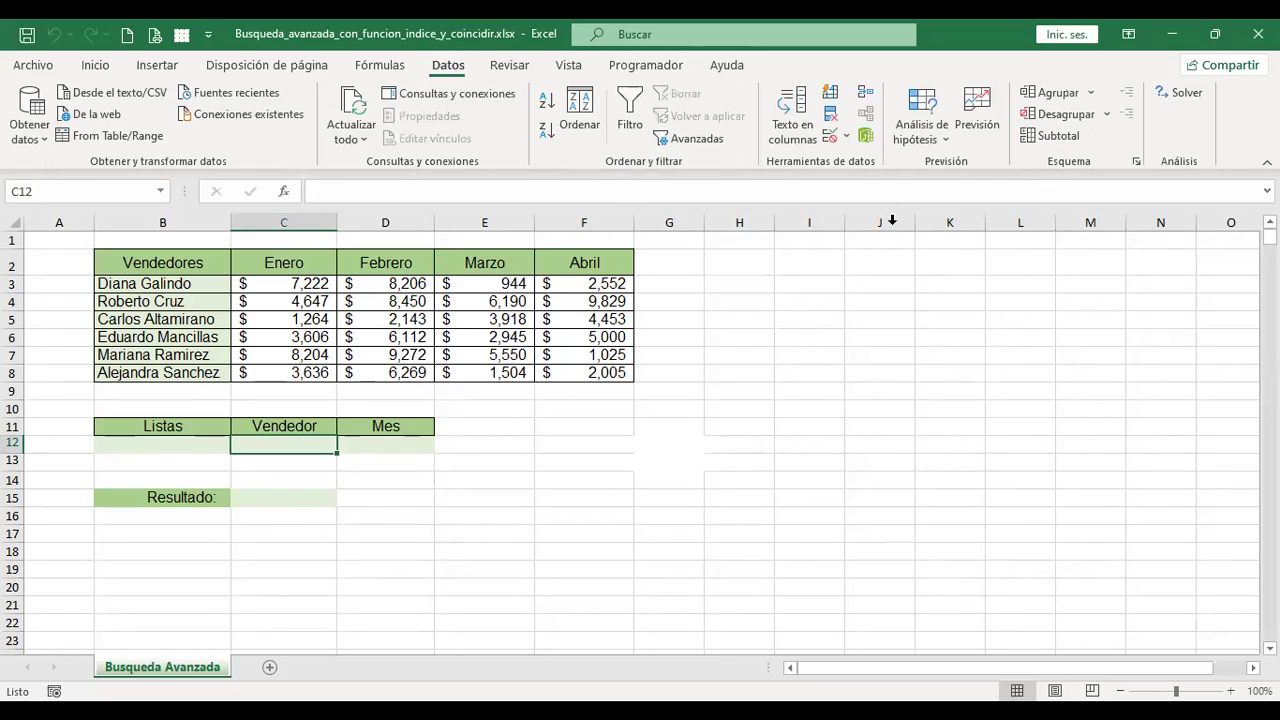
click(828, 140)
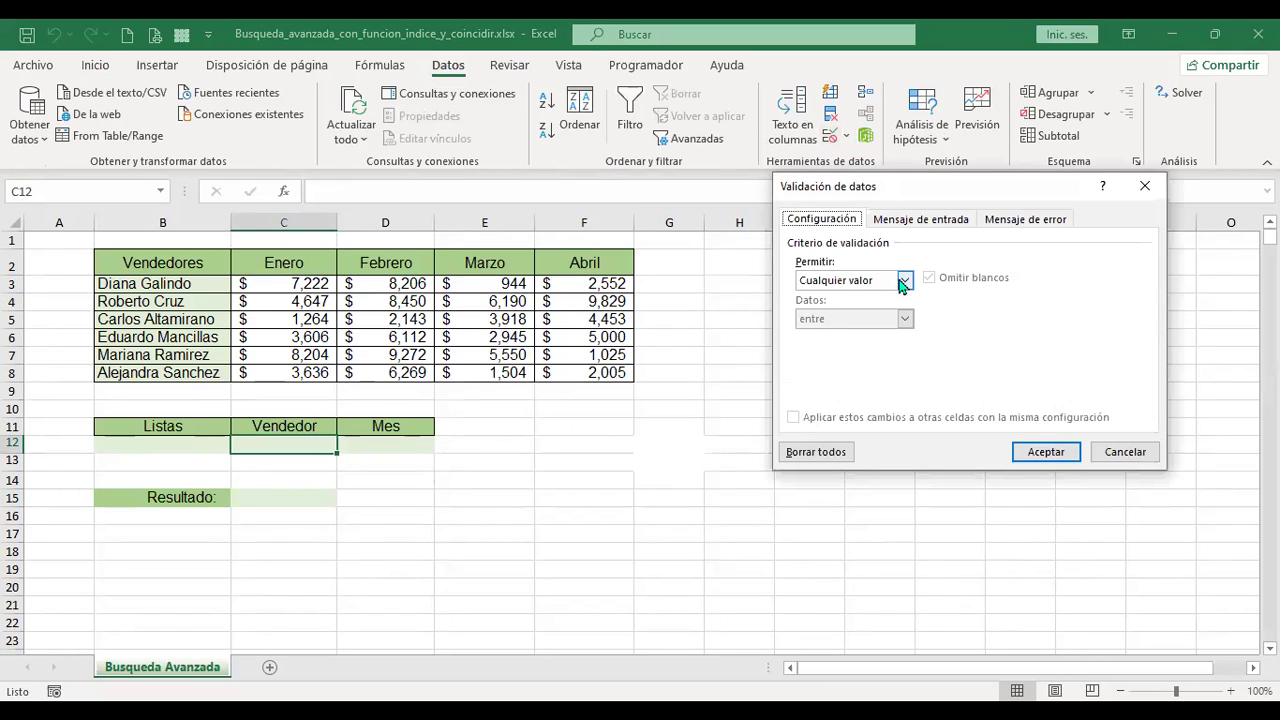
click(904, 281)
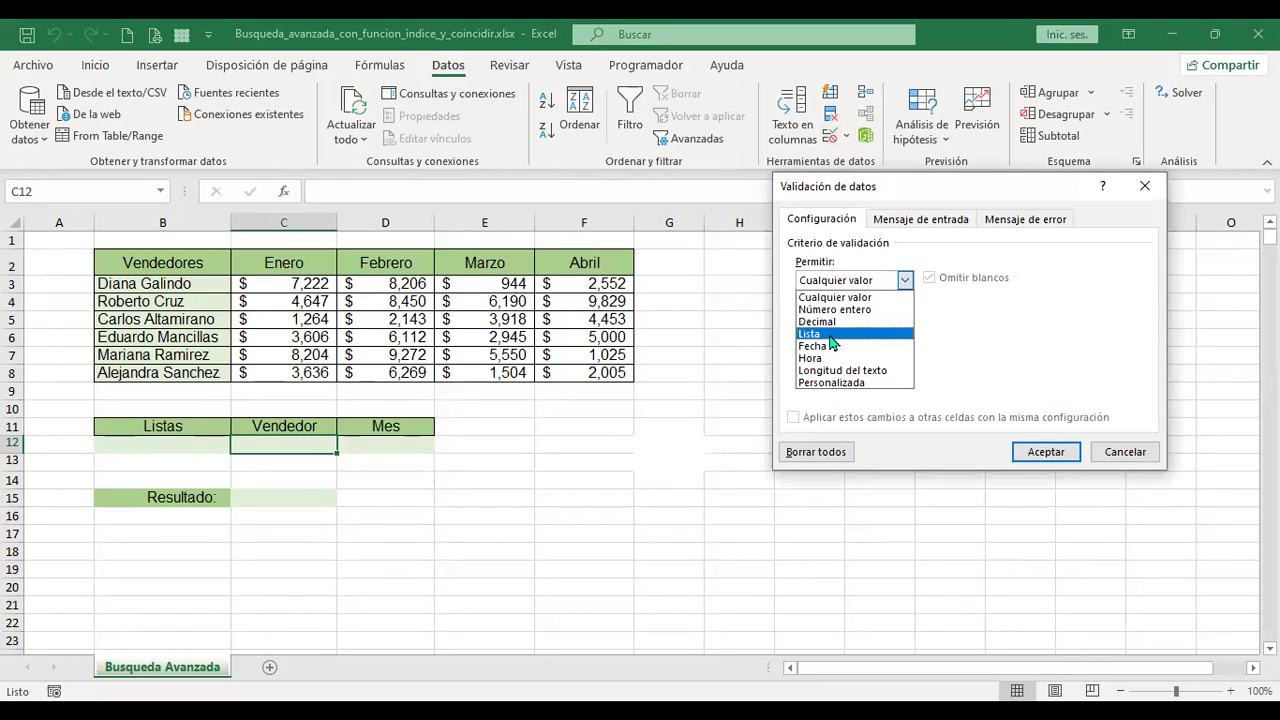
click(831, 336)
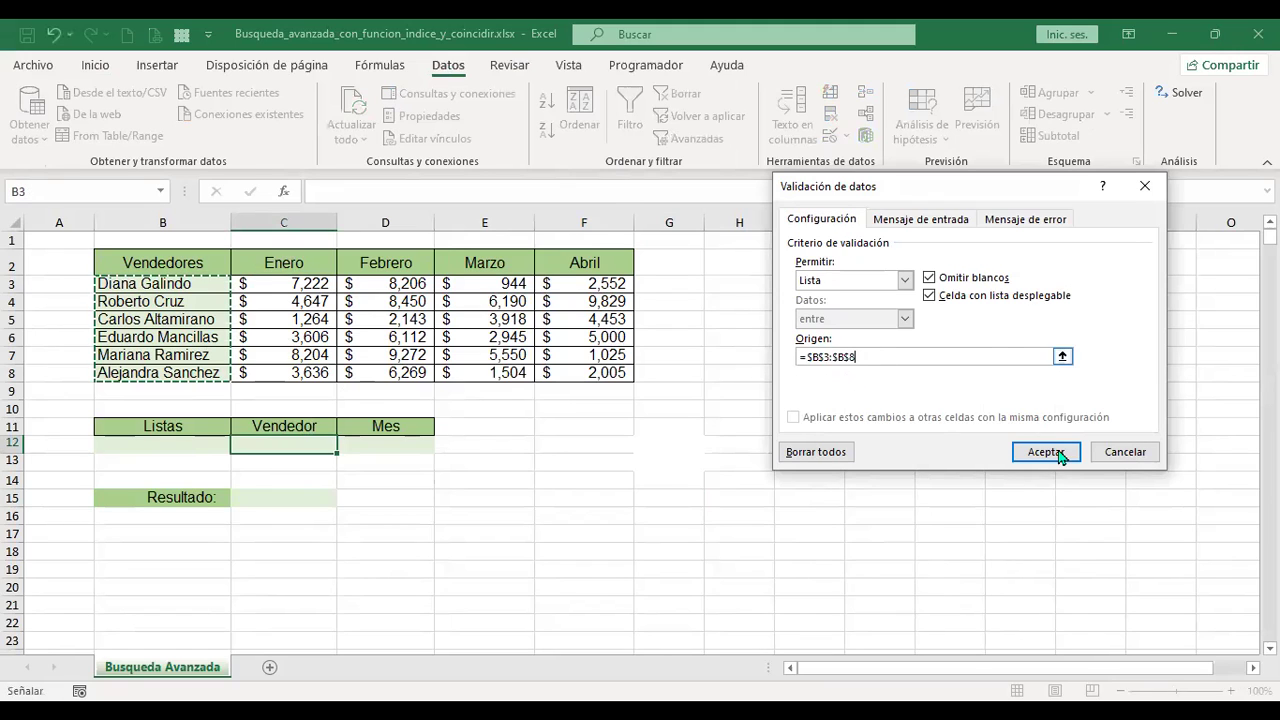
key(Return)
click(345, 446)
- Give Mes cell D12 a list validation sourced from =$C$2:$F$2 (Enero to Abril)
click(390, 444)
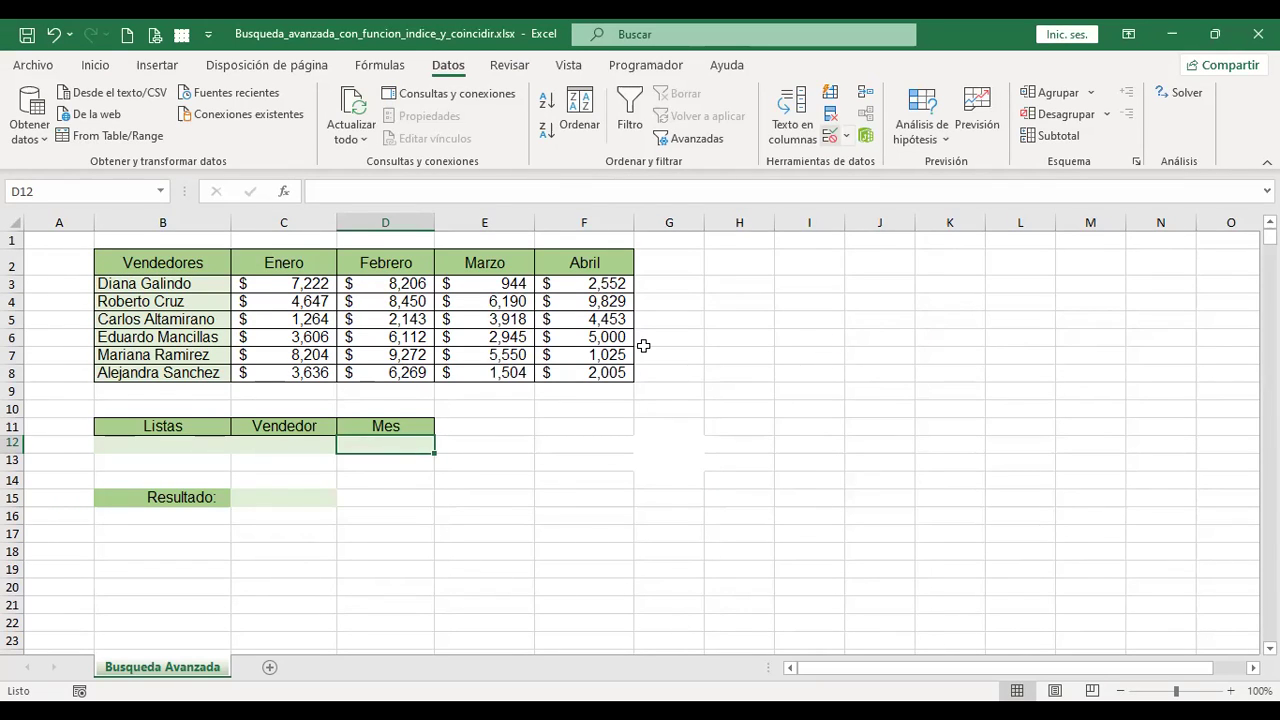
key(alt+d+l)
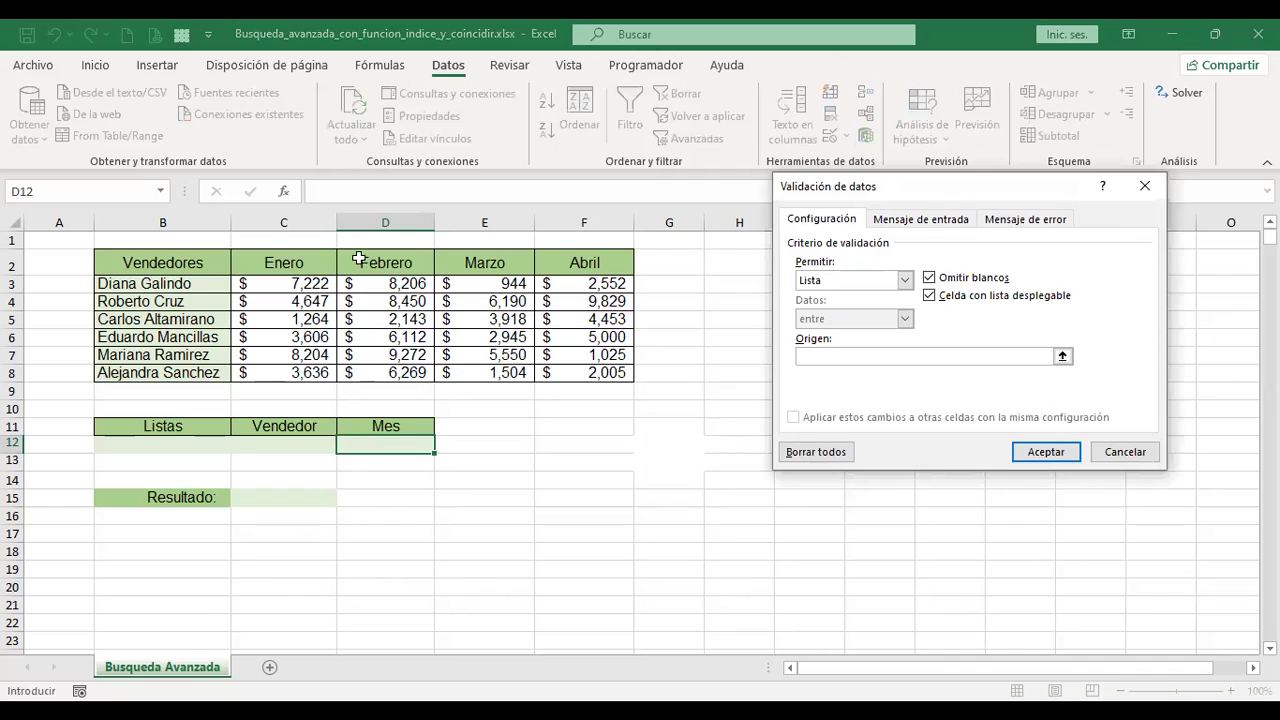
drag(267, 260, 580, 256)
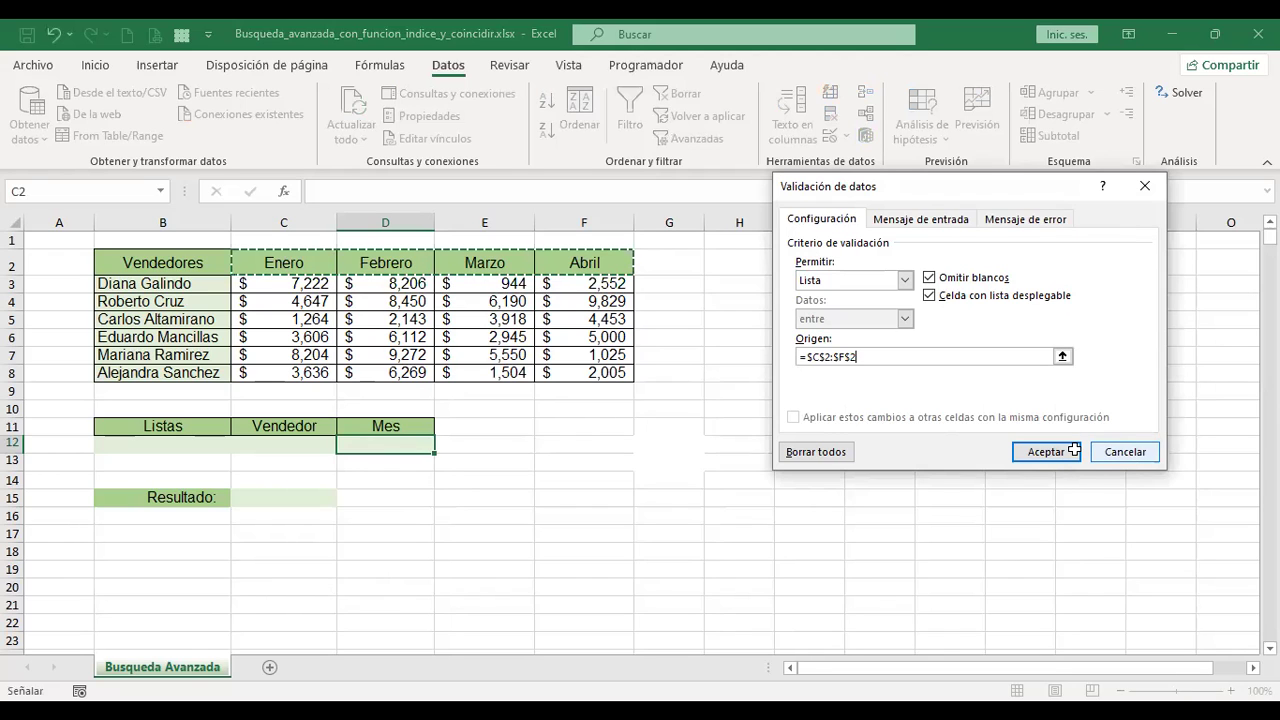
key(Return)
click(441, 447)
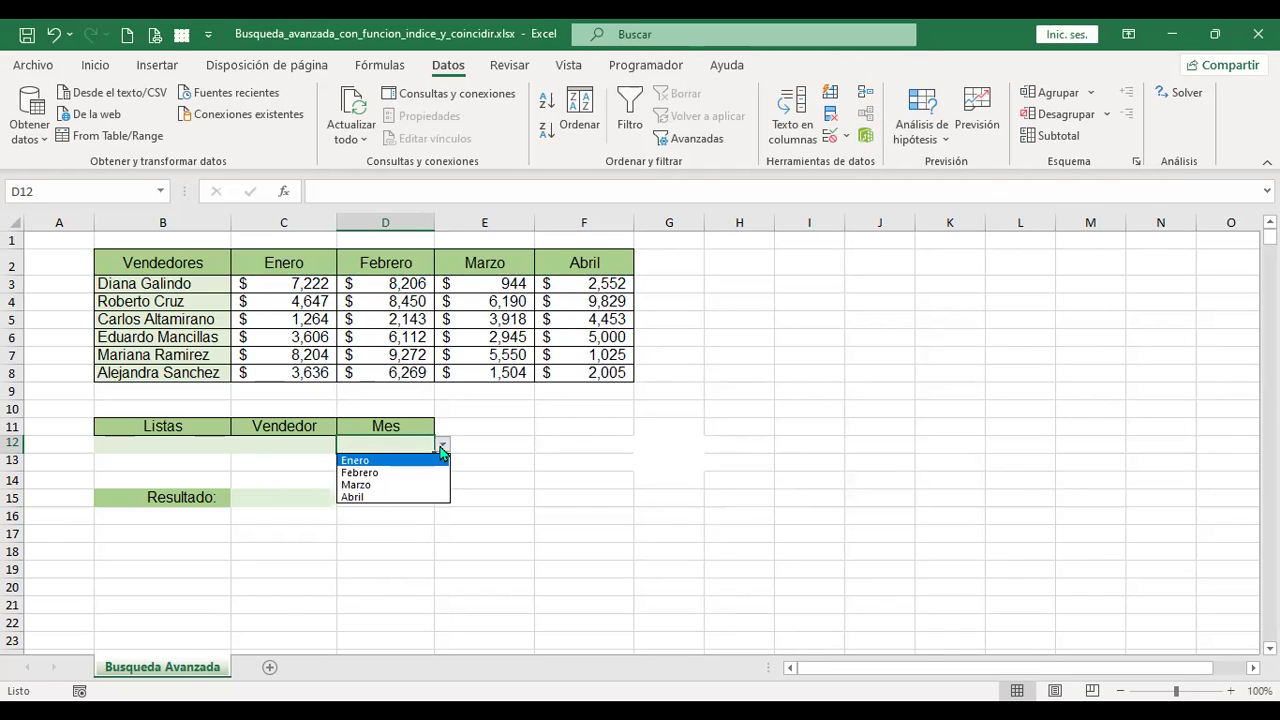
key(Escape)
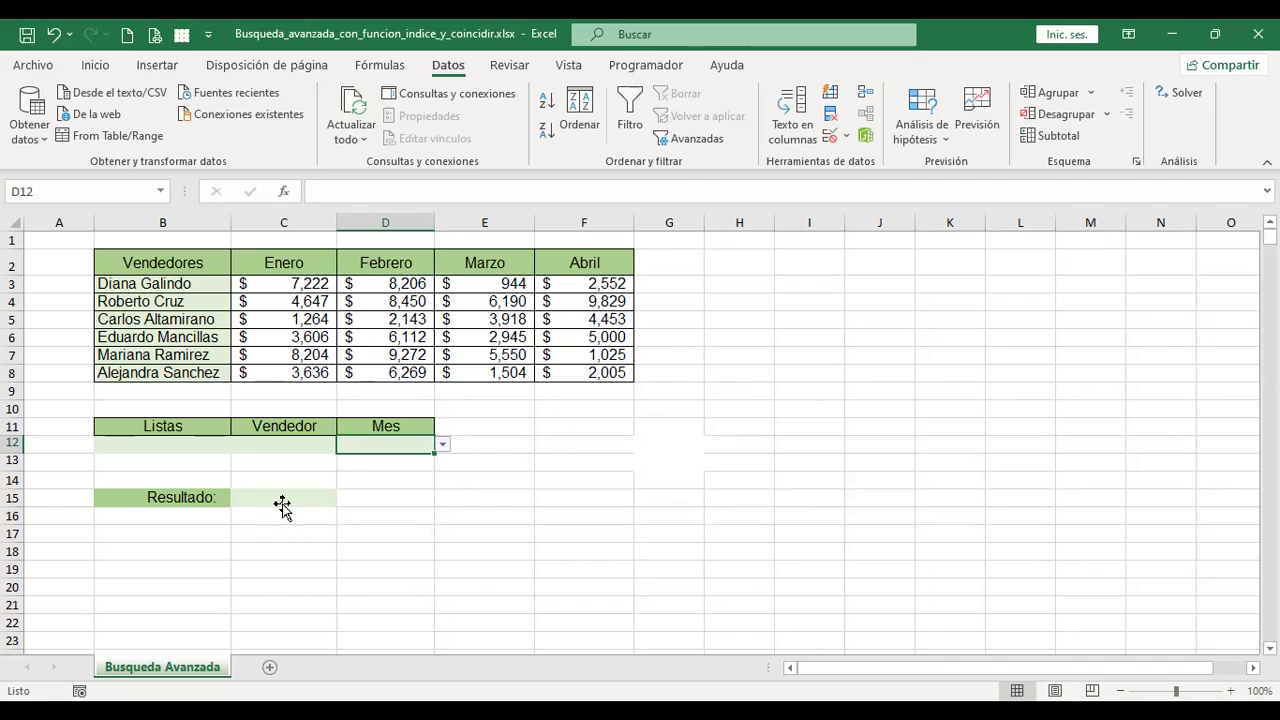
click(284, 505)
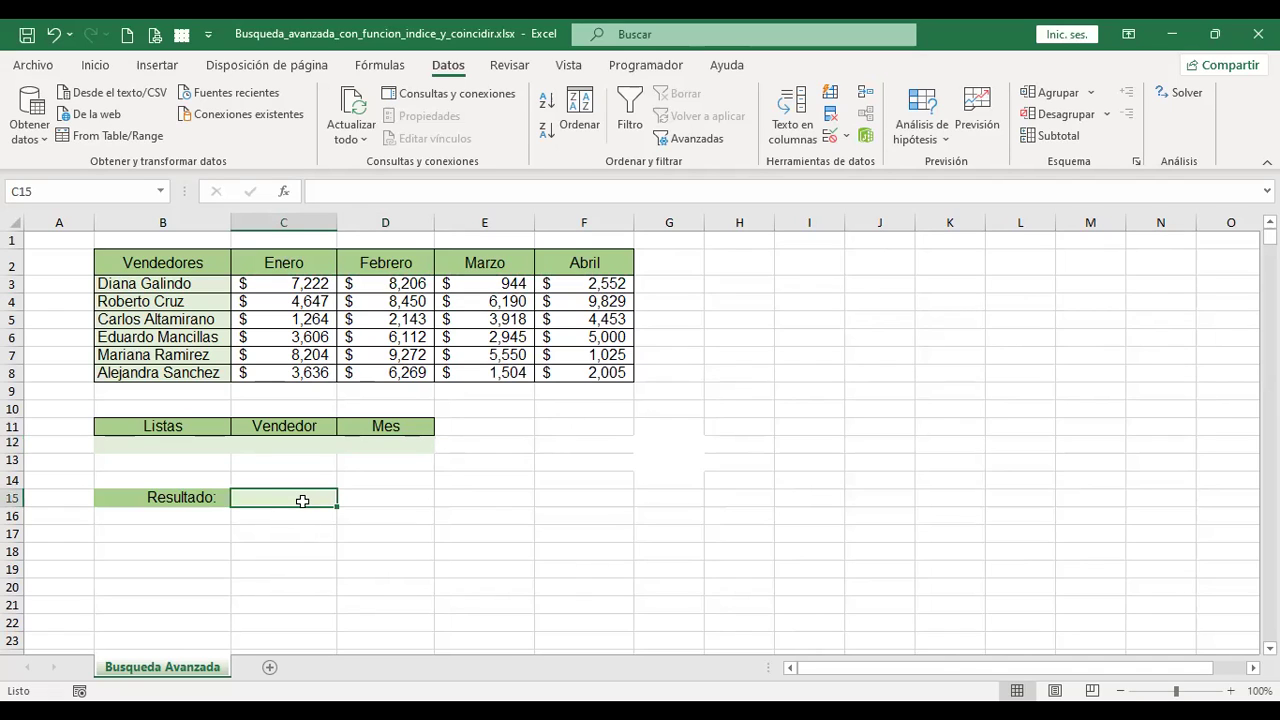
click(334, 443)
click(344, 443)
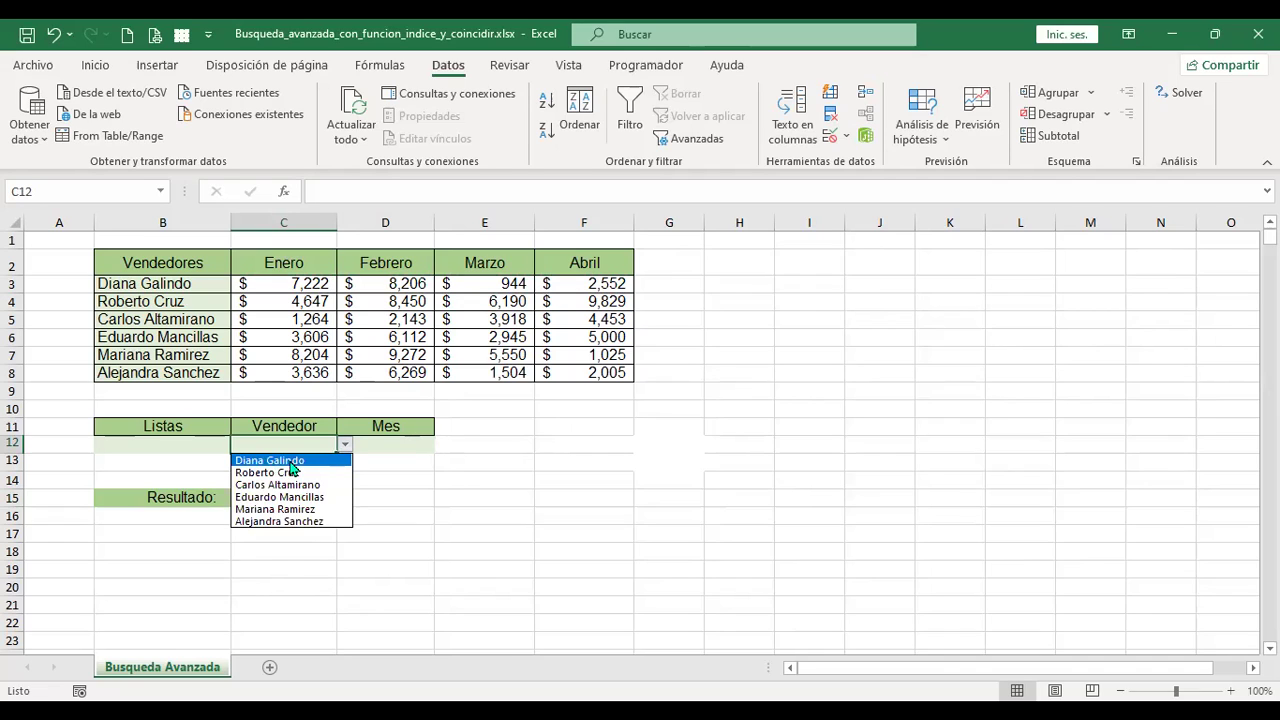
click(285, 461)
click(430, 445)
click(390, 465)
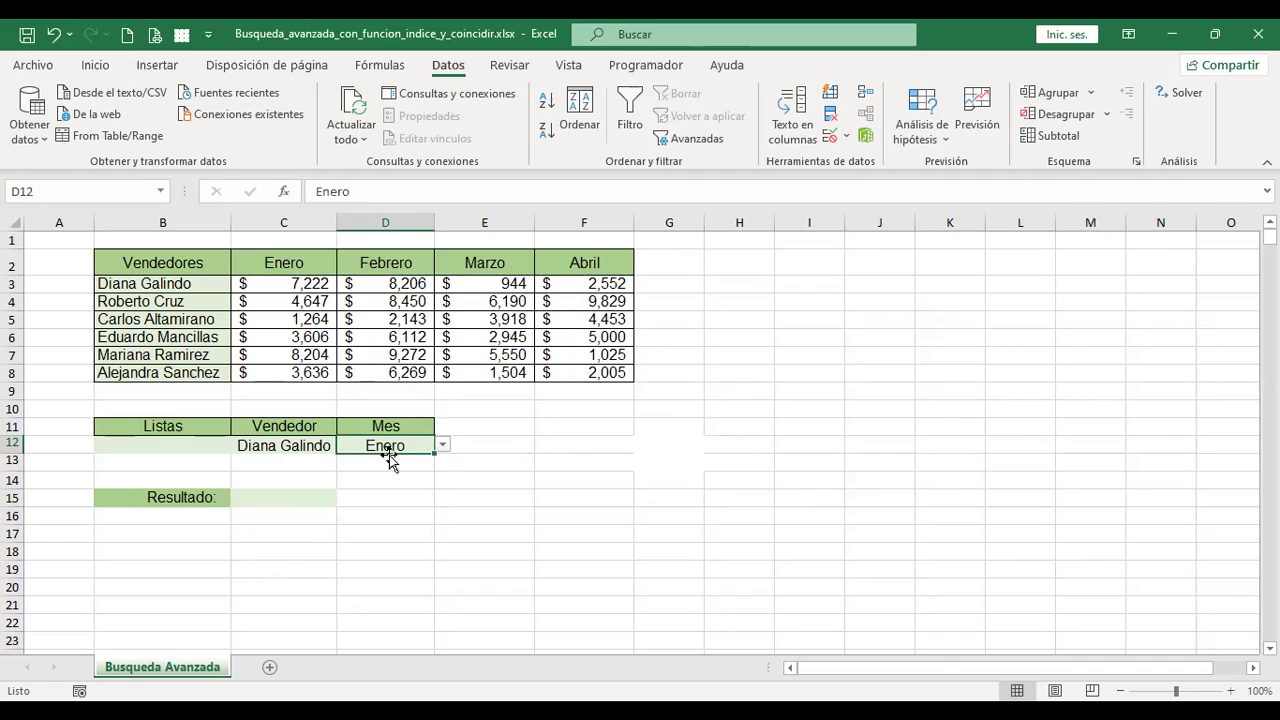
click(282, 283)
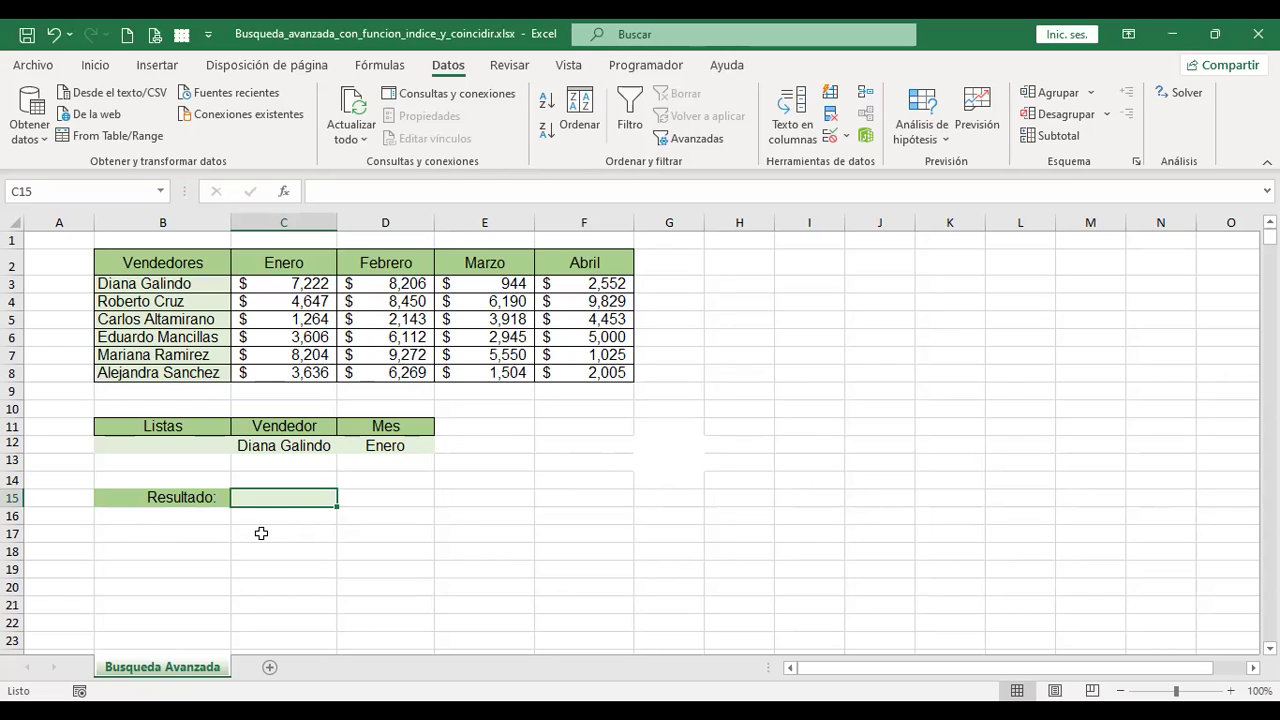
- Enter =+COINCIDIR(C12;B3:B8;0) in C17 to find the vendor's position
key(Down)
key(Down)
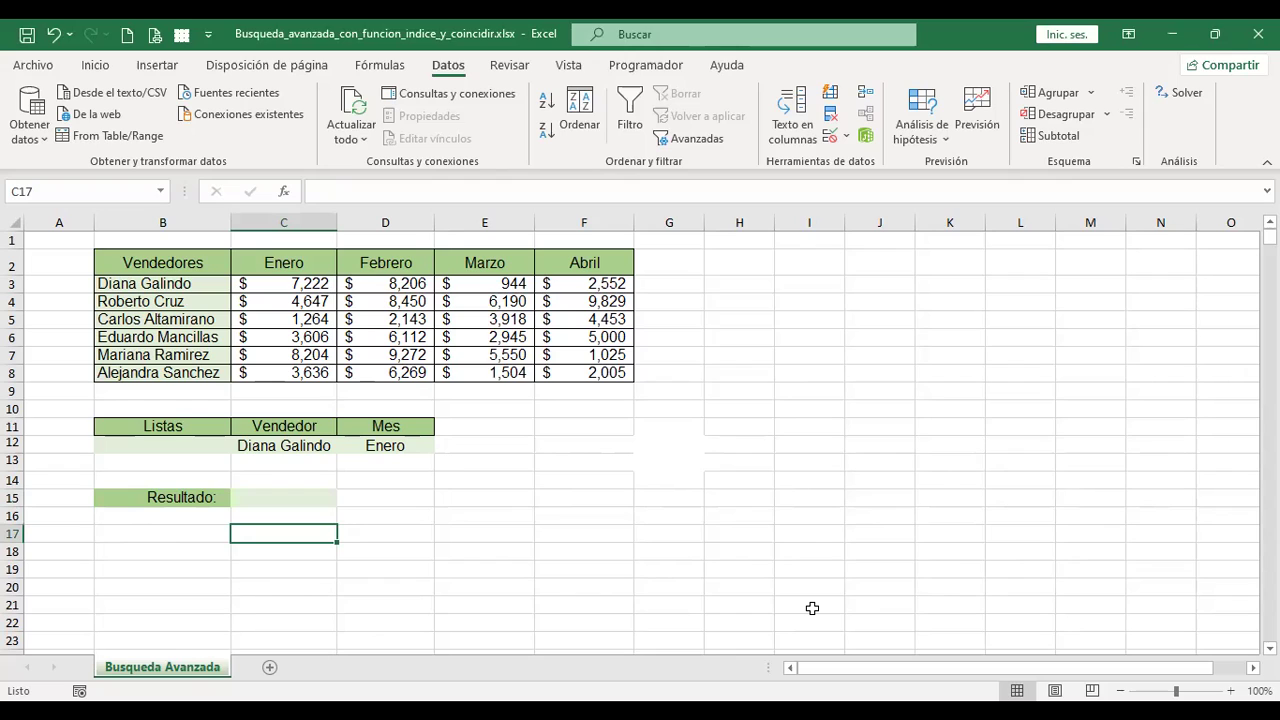
text(+)
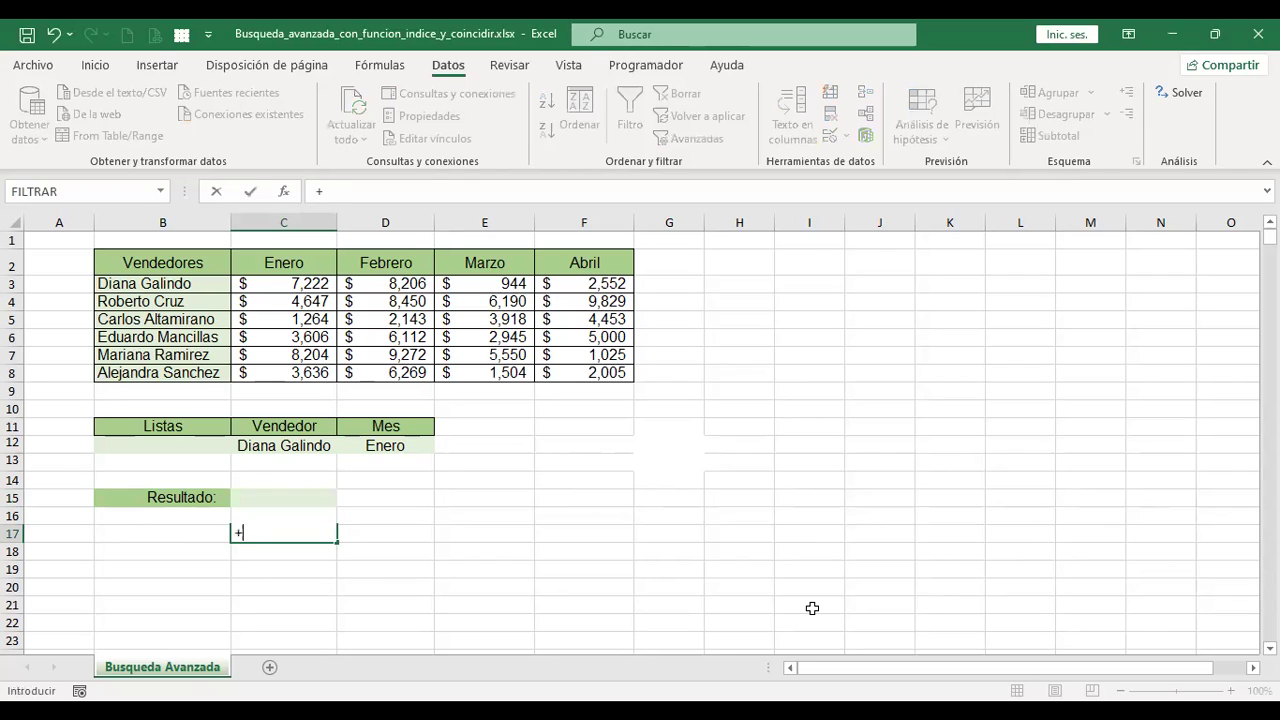
text(coin)
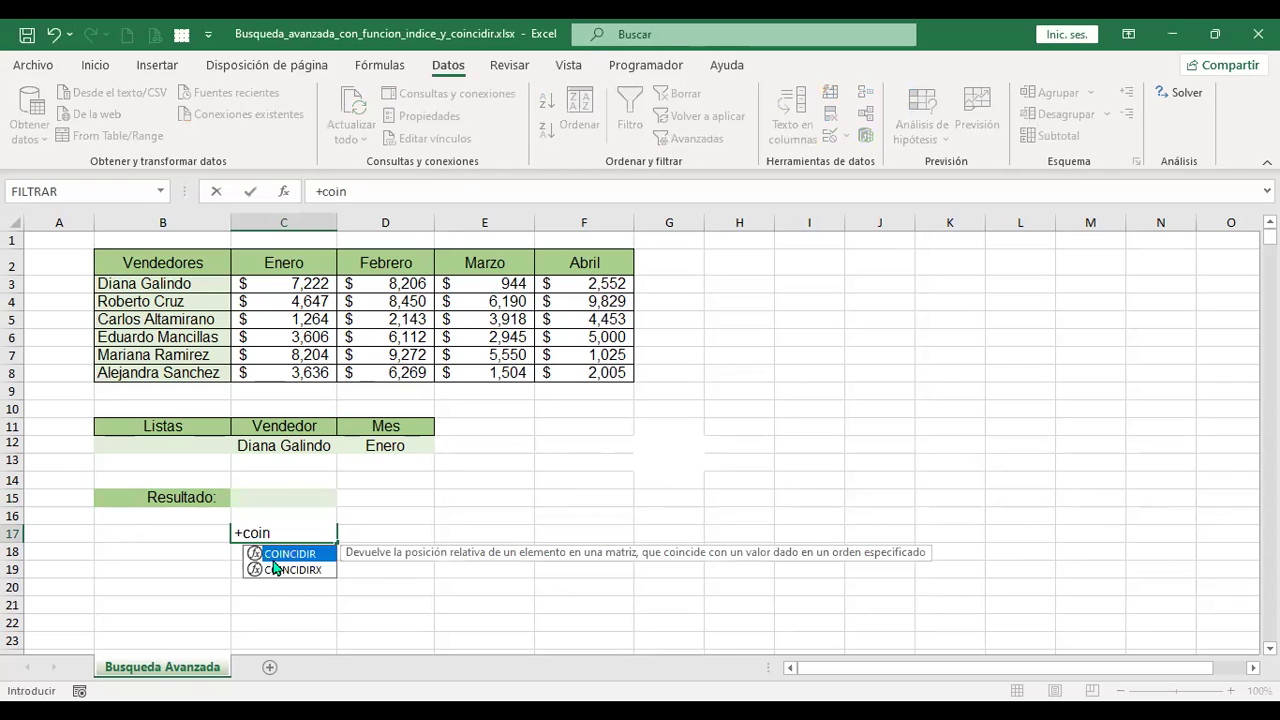
double_click(274, 555)
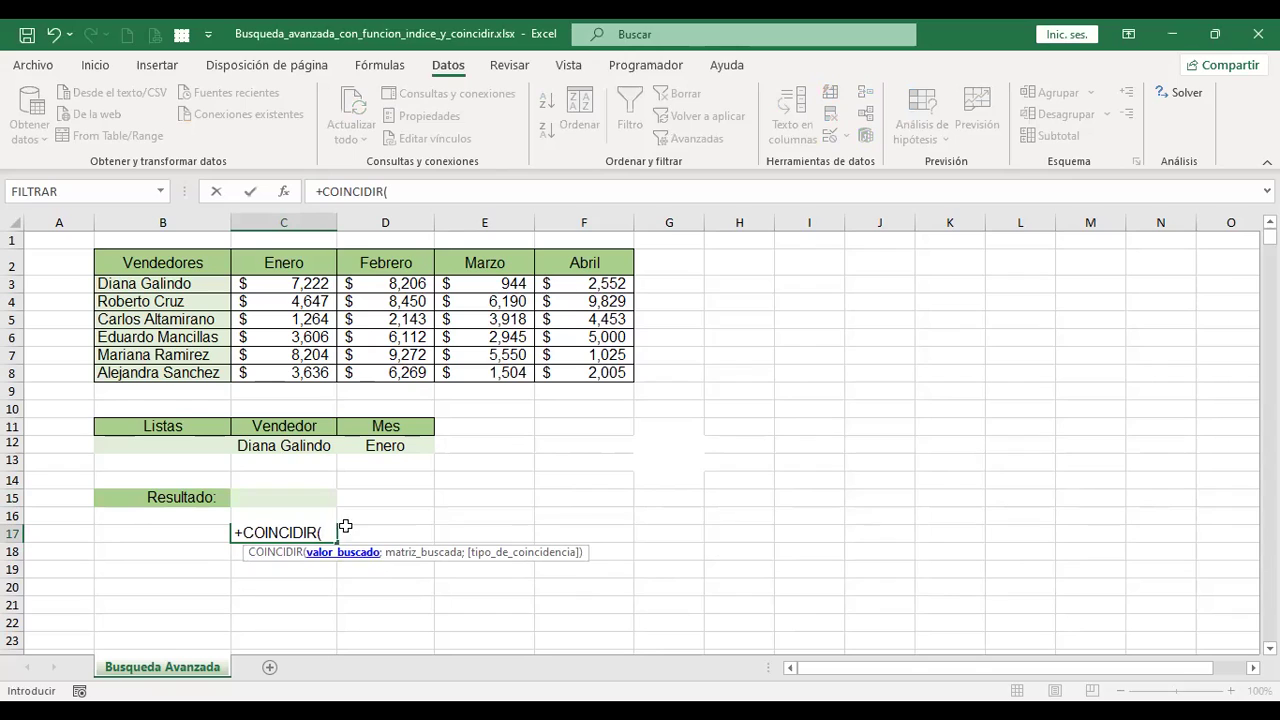
click(312, 446)
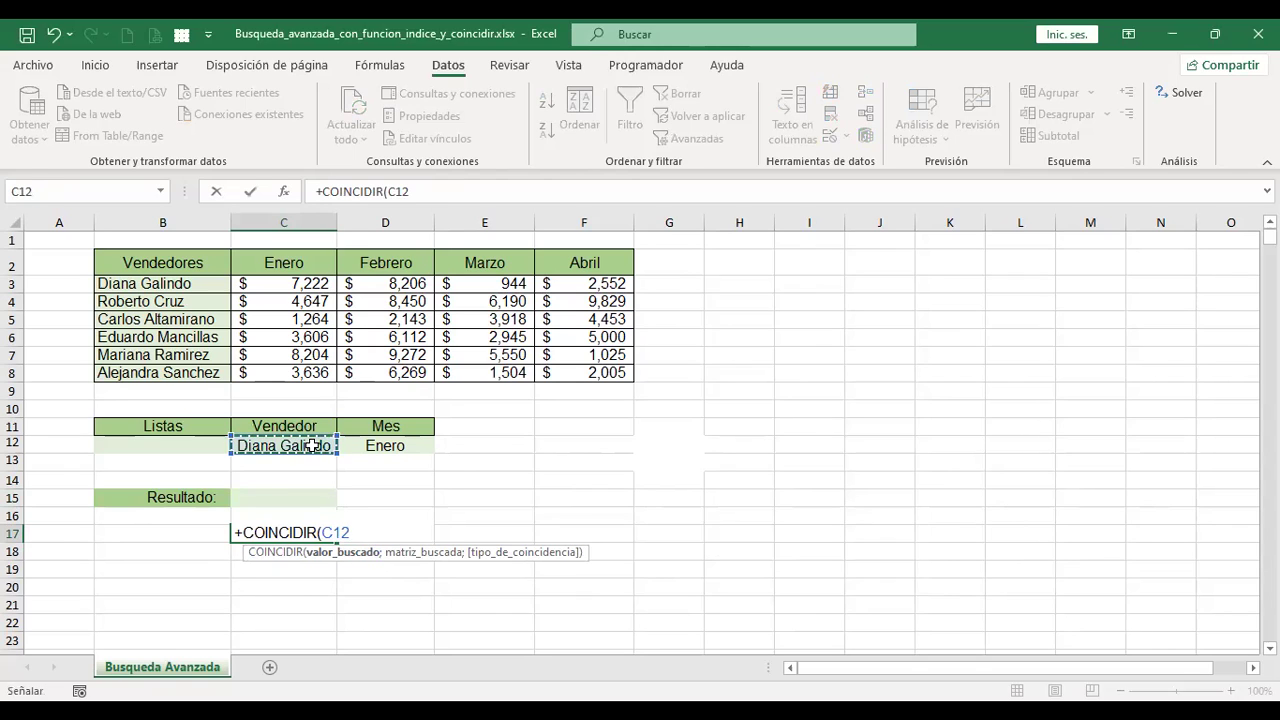
text(;)
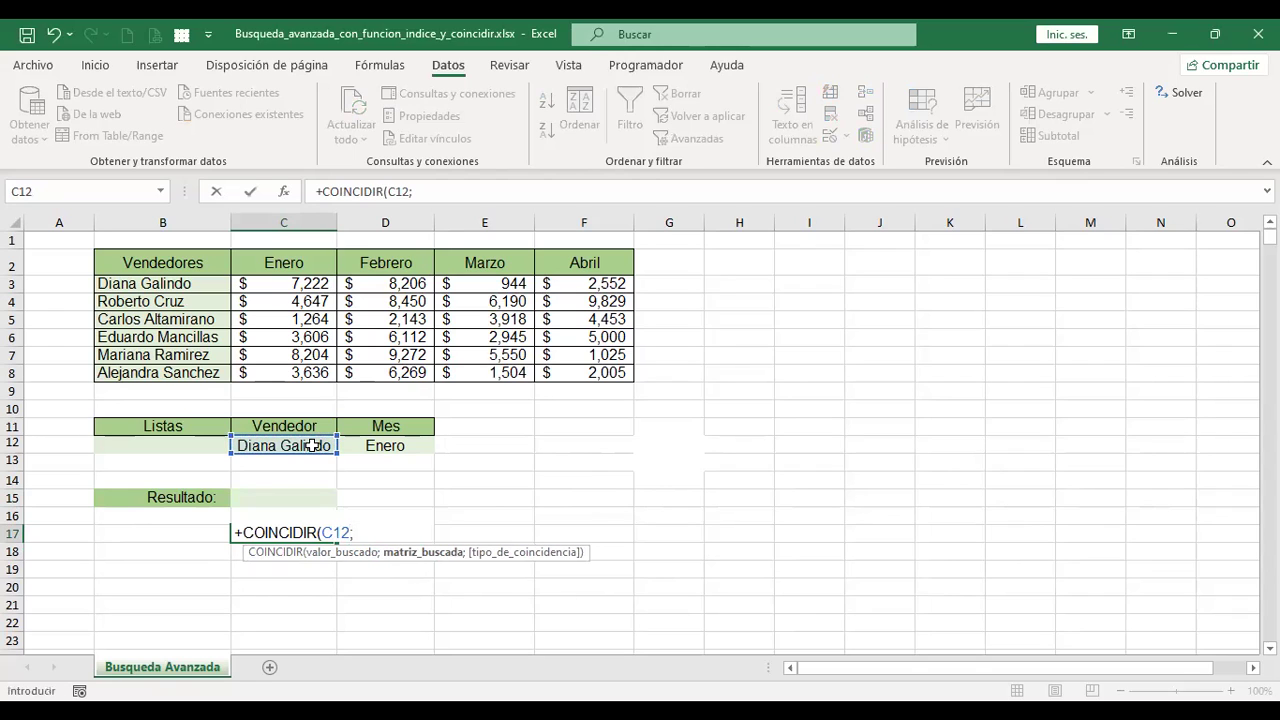
click(199, 283)
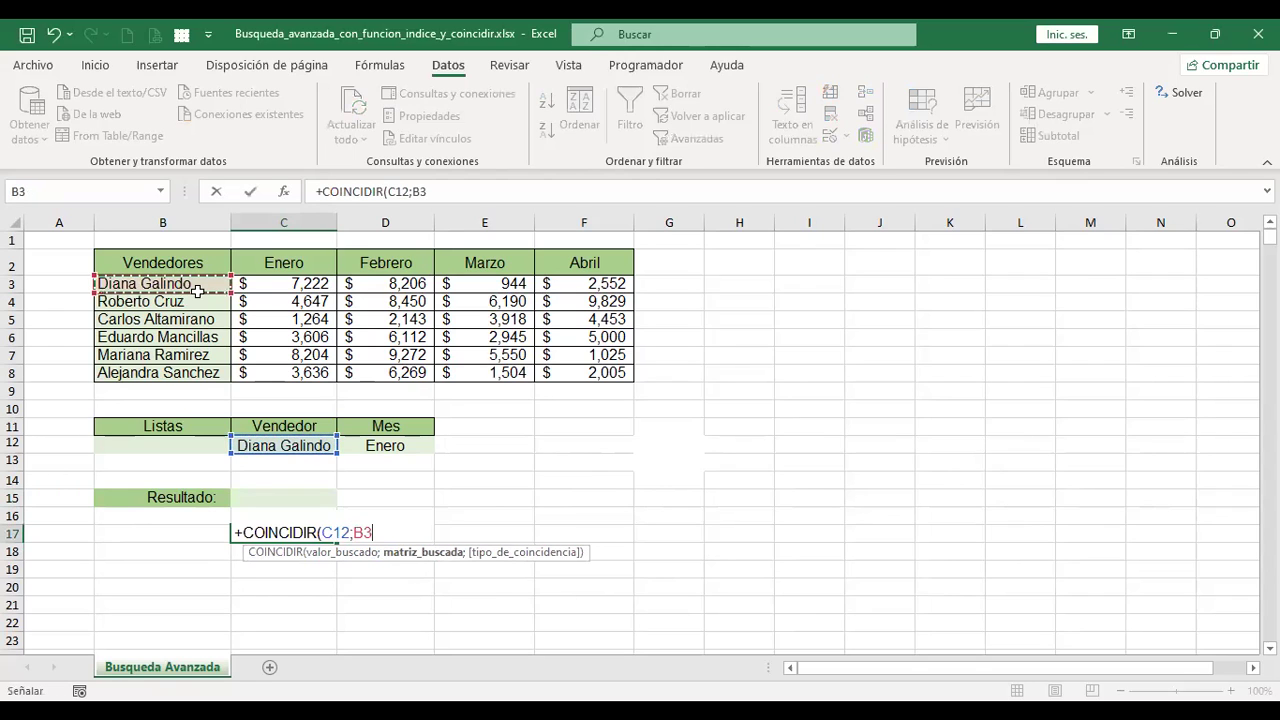
shift+click(193, 372)
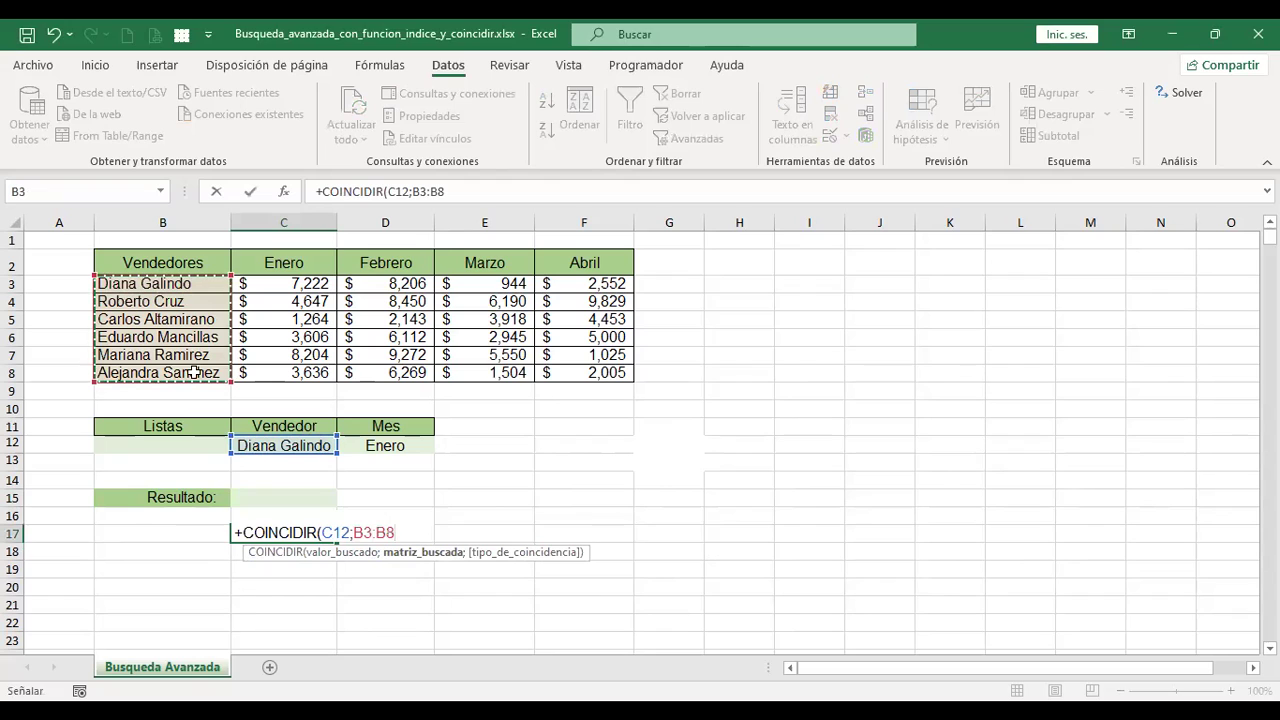
text(;)
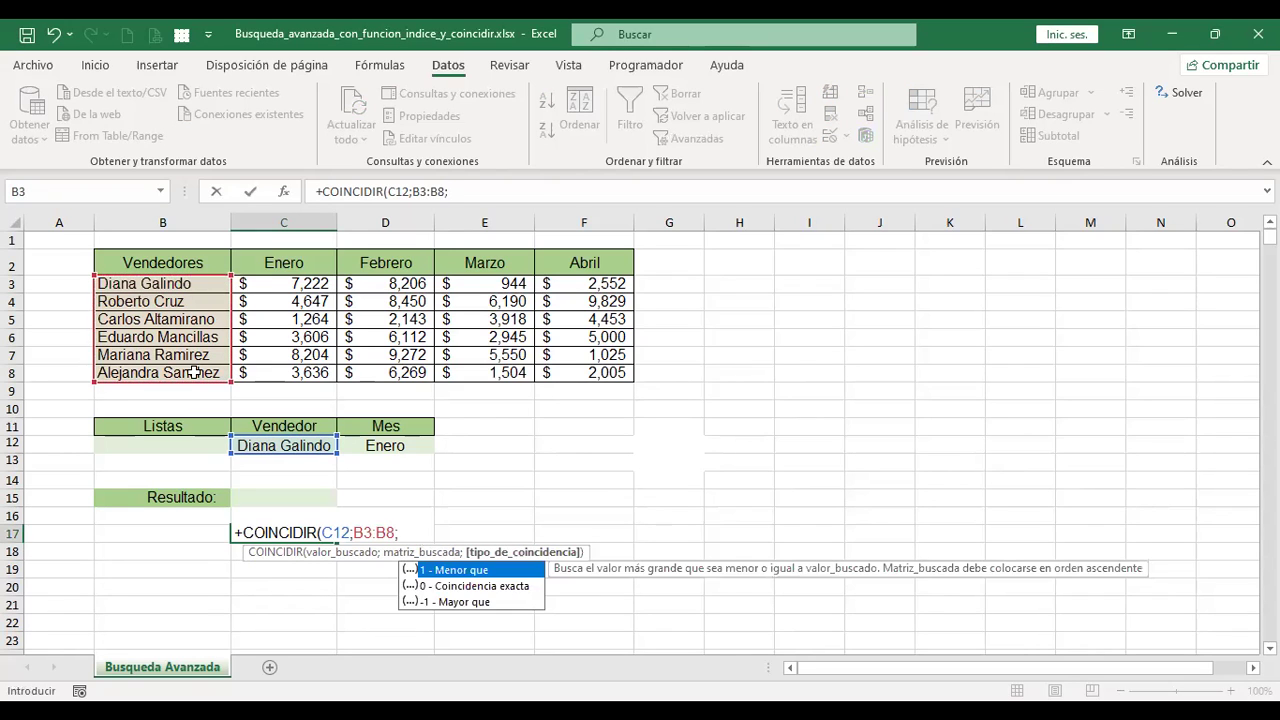
text(0)
key(ctrl+Return)
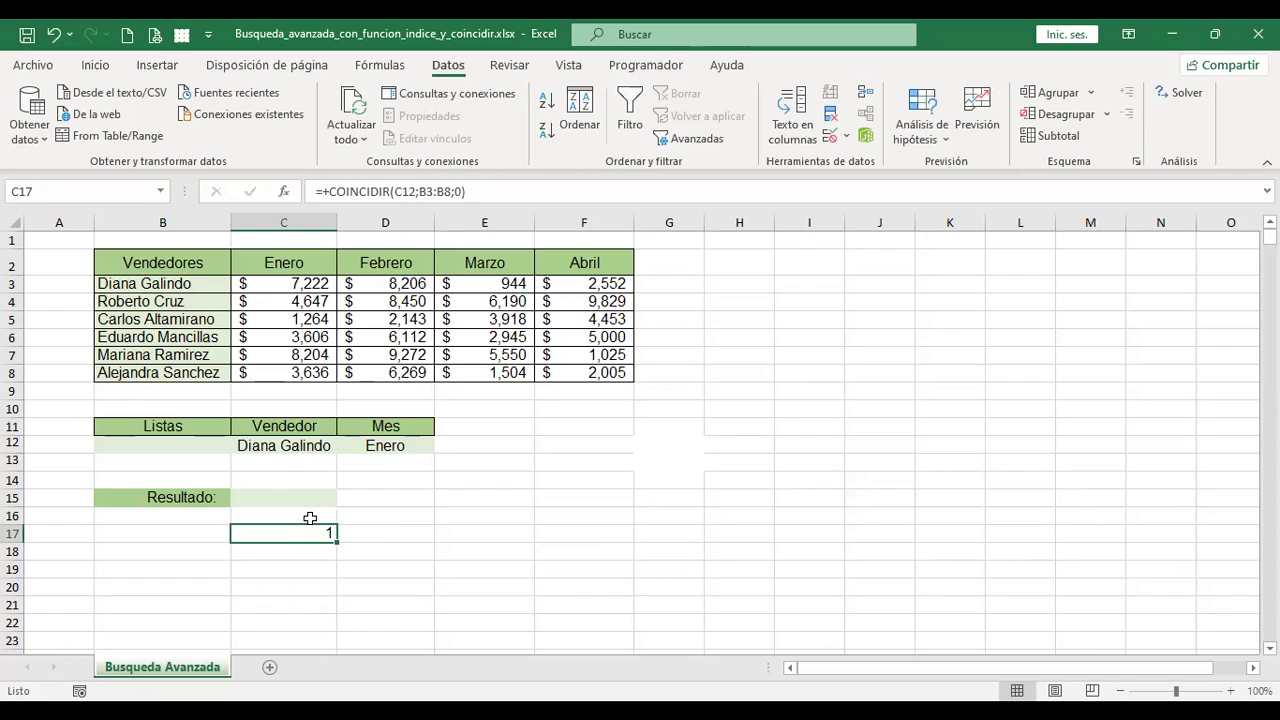
- Choose the second vendor in C12 so C17 returns 2
click(322, 447)
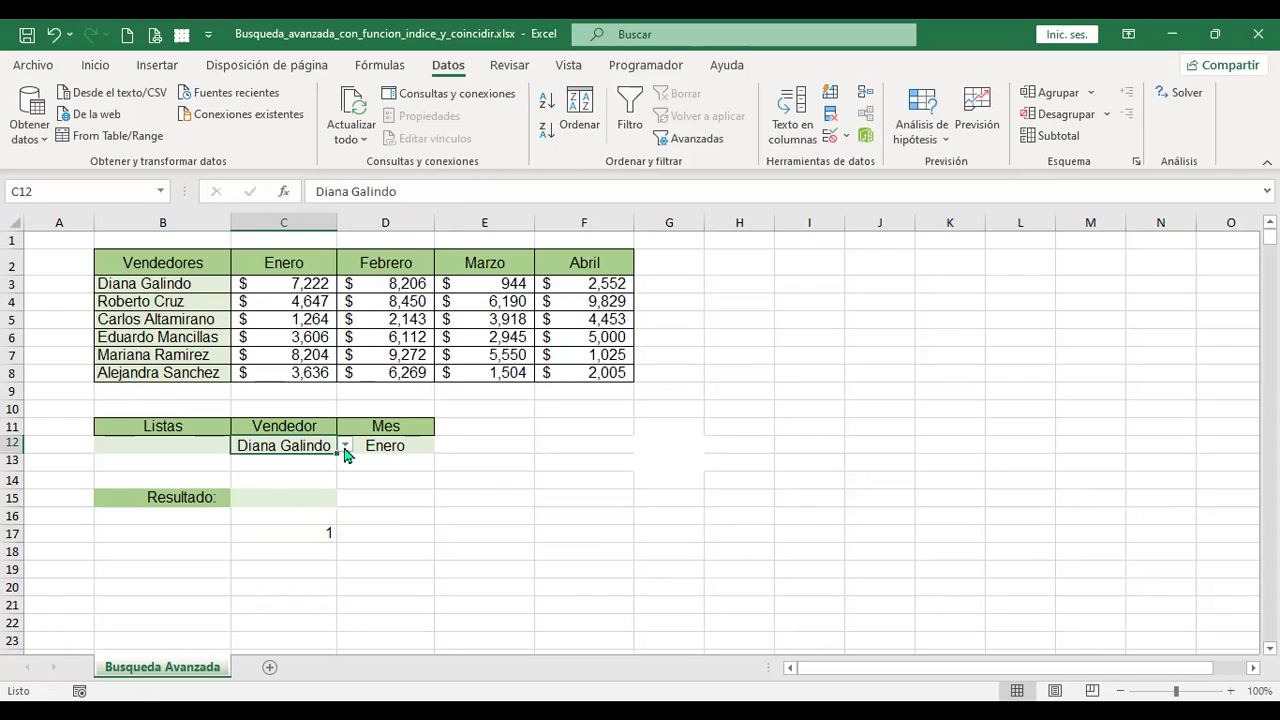
click(345, 446)
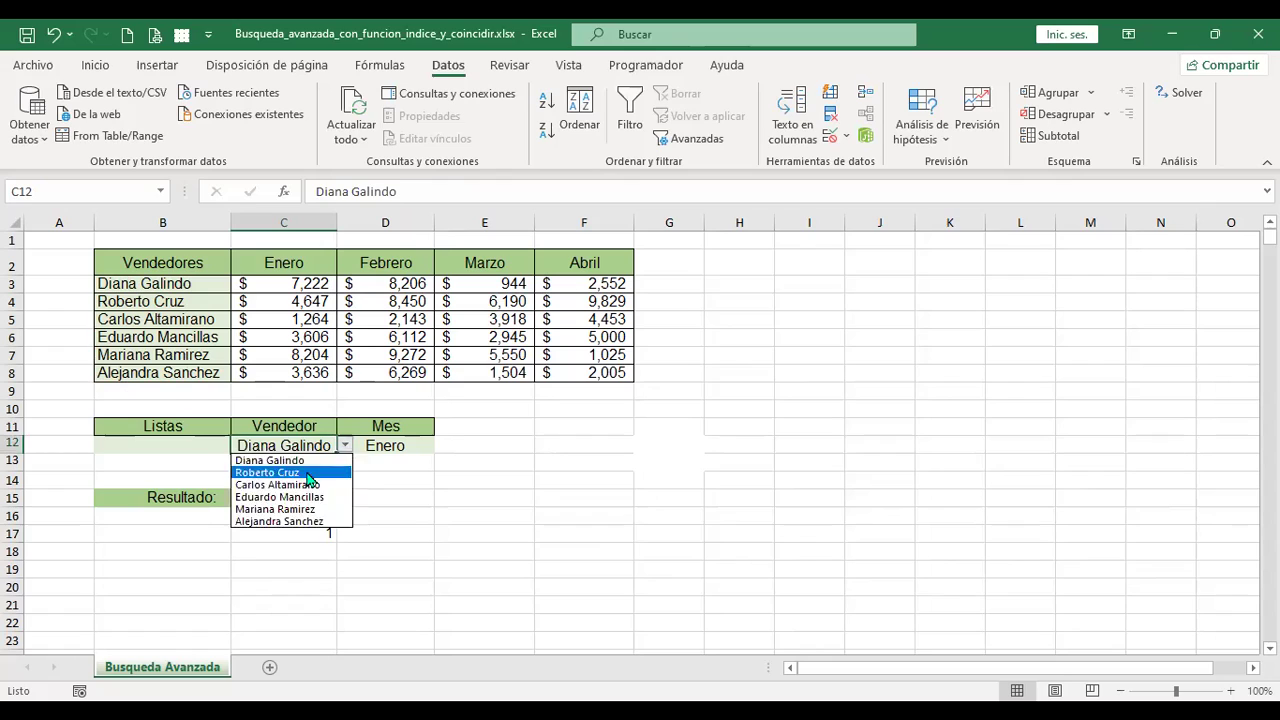
click(309, 473)
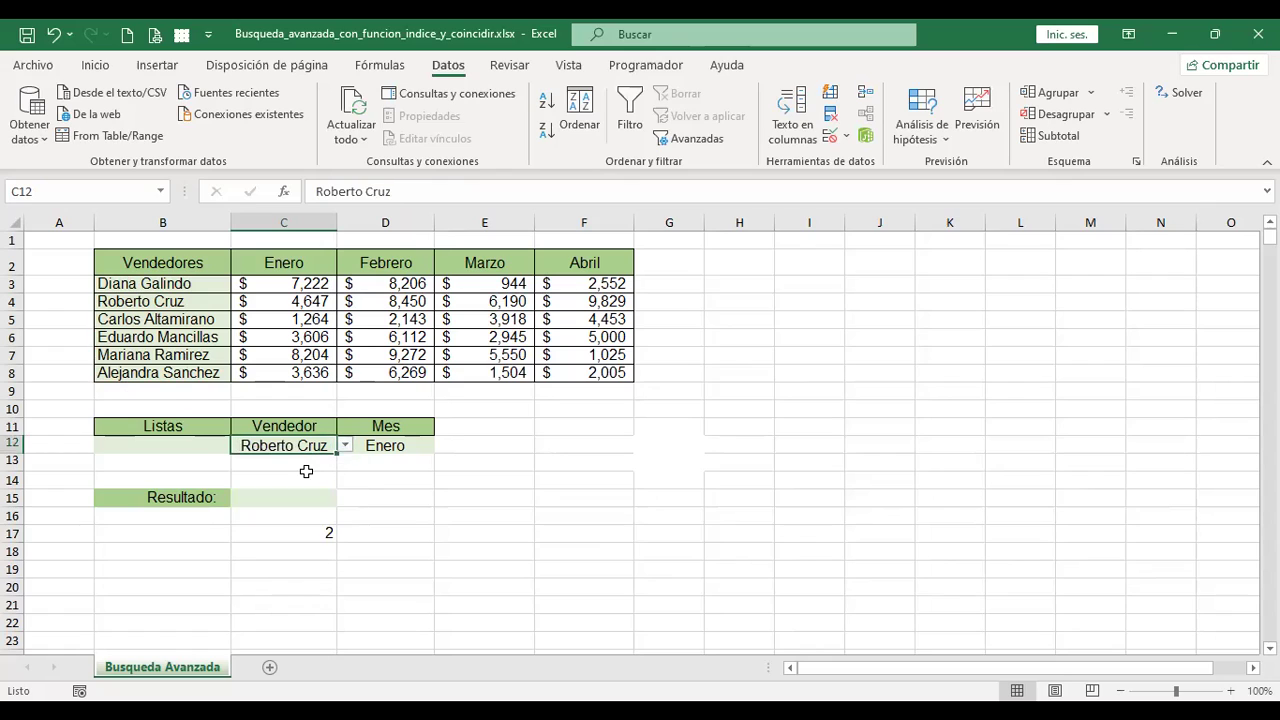
click(308, 549)
- Enter =+COINCIDIR(D12;C2:F2;0) in C18 to find the month's column position
text(+)
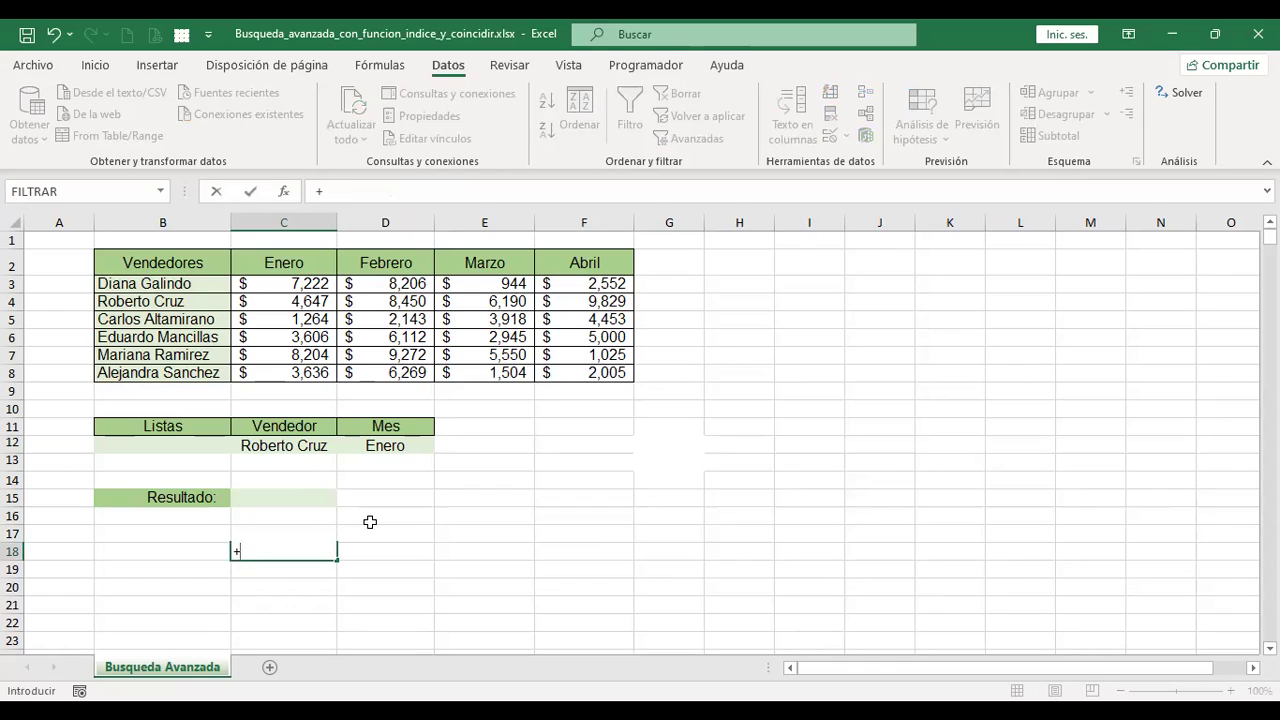
text(coin)
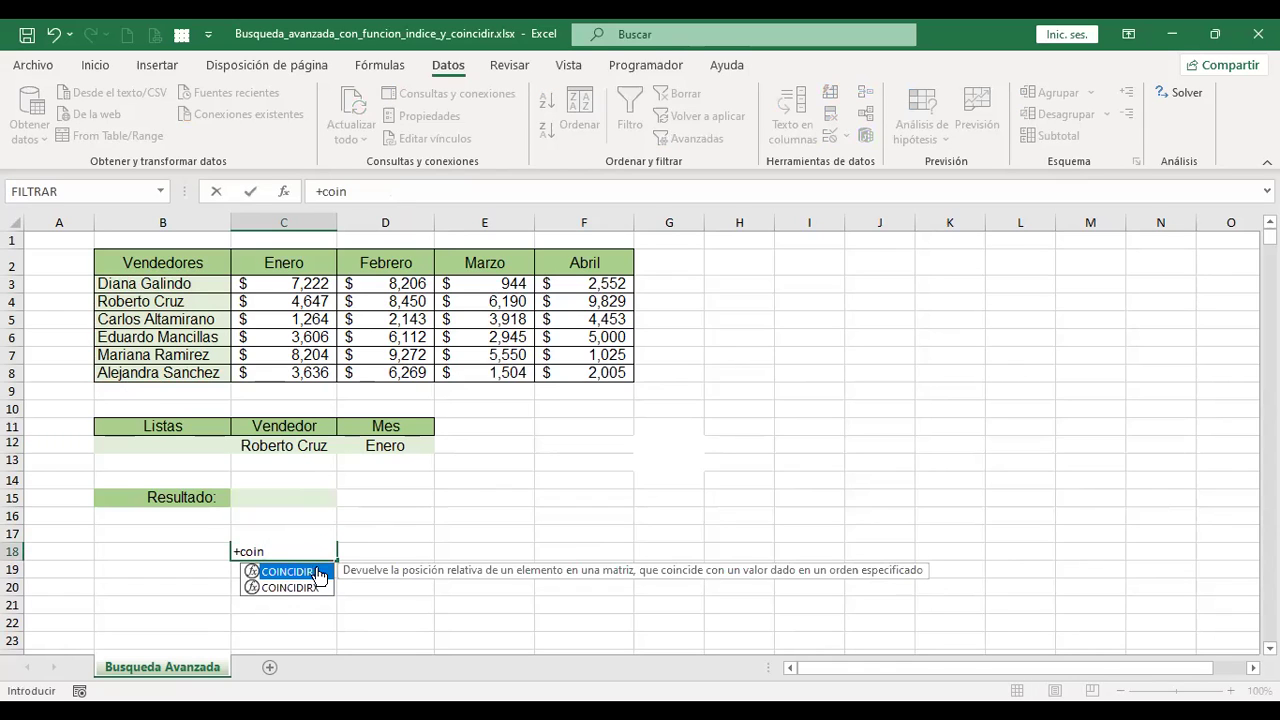
double_click(290, 572)
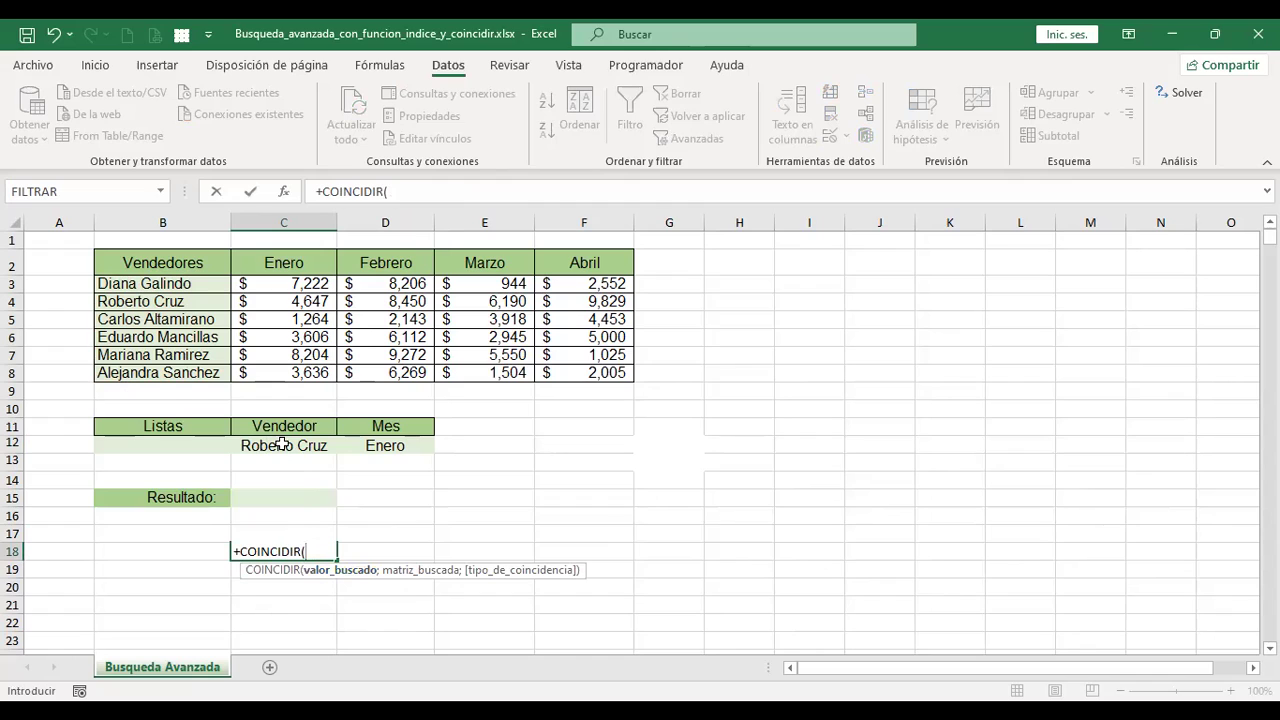
click(373, 443)
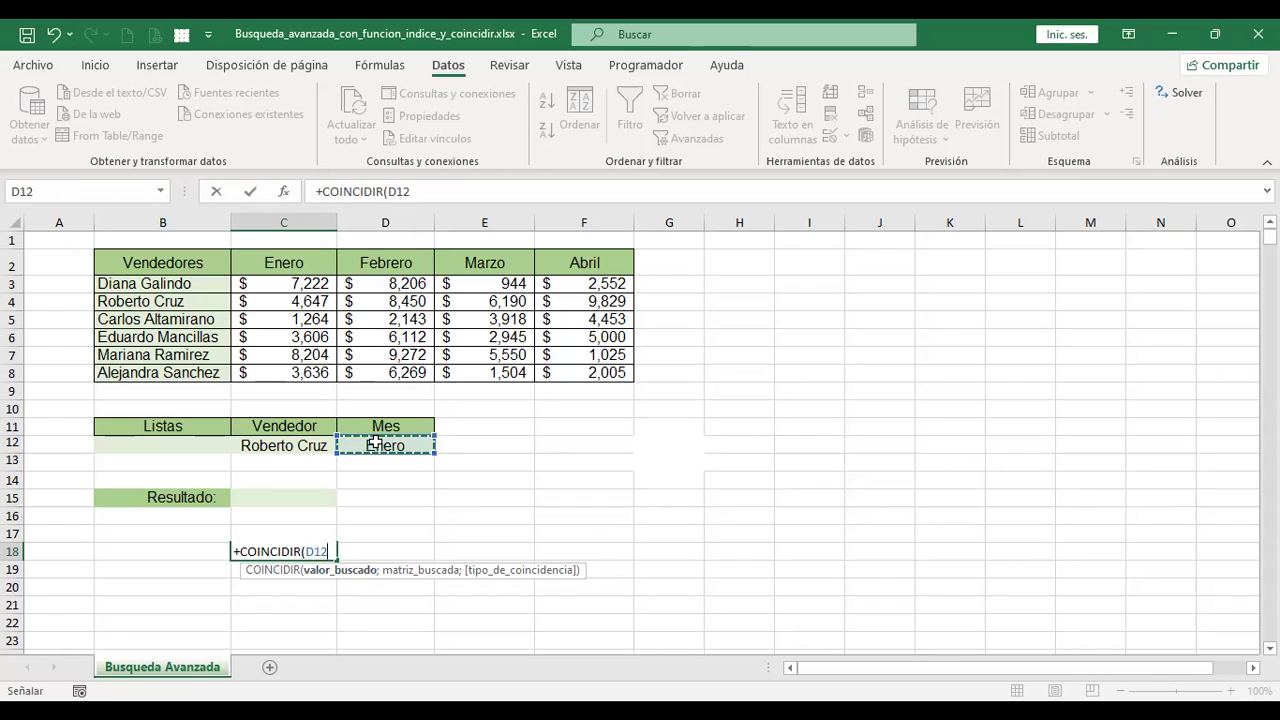
text(;)
click(299, 262)
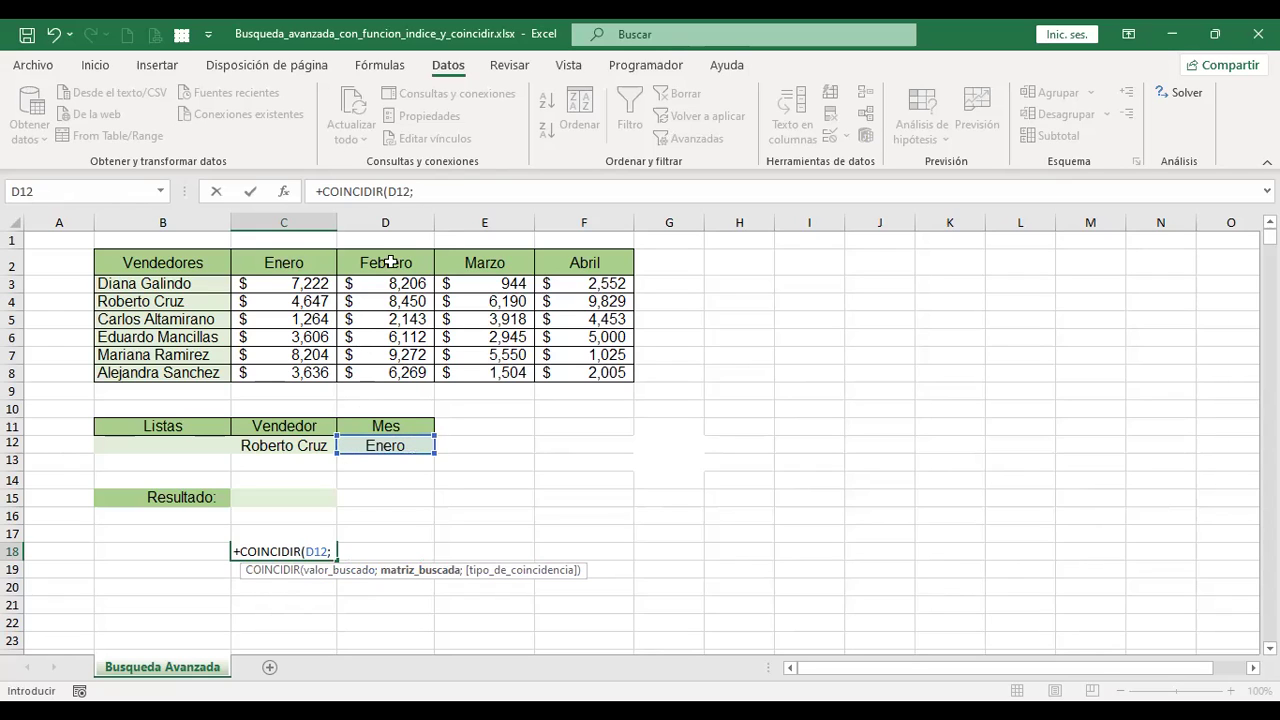
shift+click(586, 260)
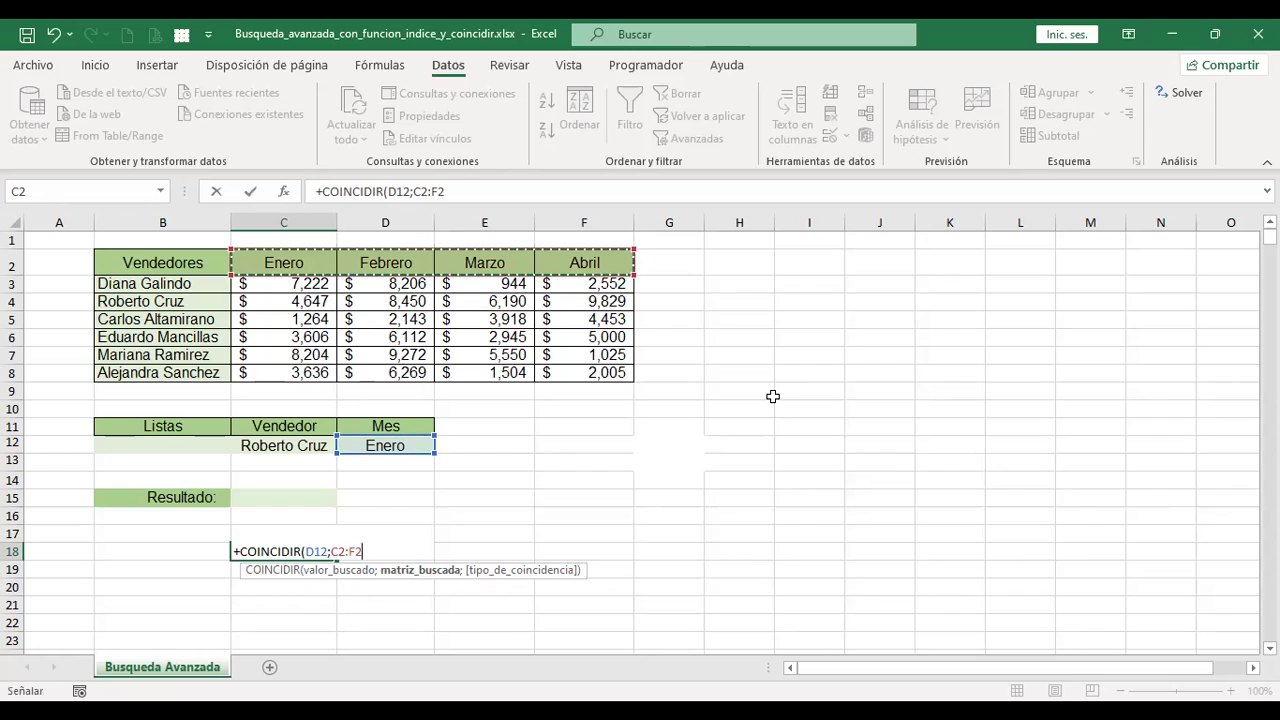
text(;0)
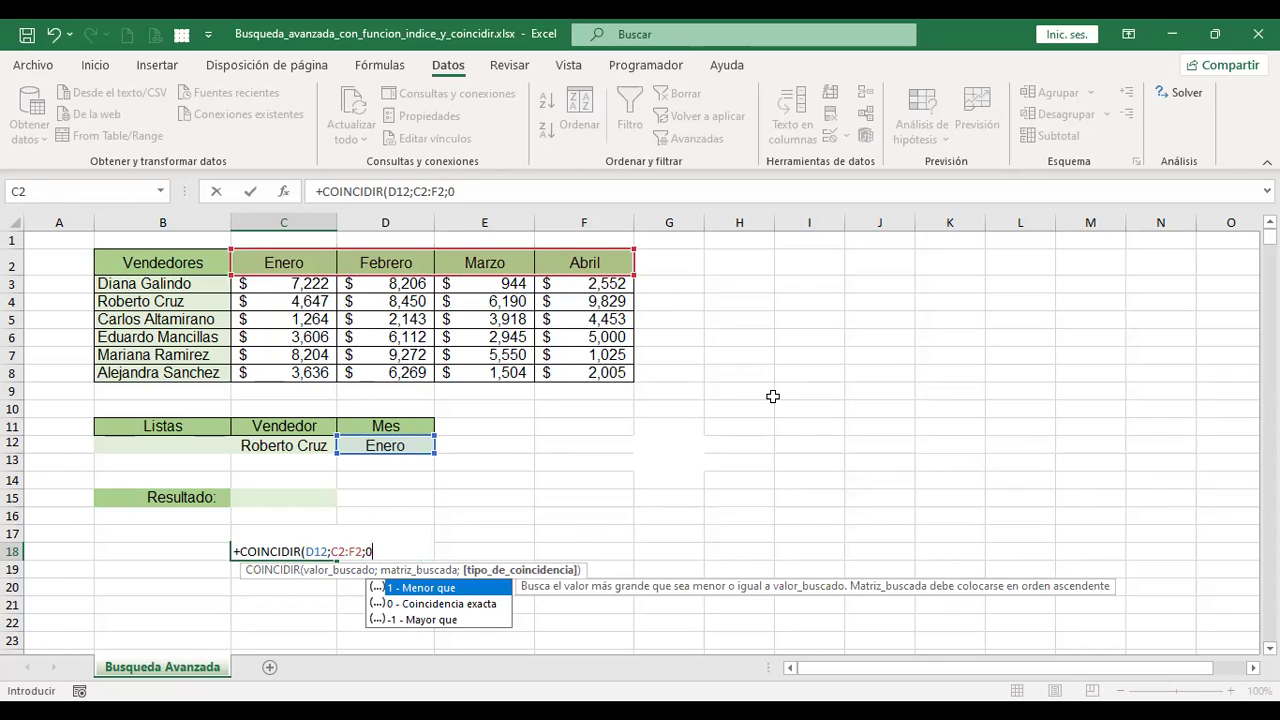
key(Return)
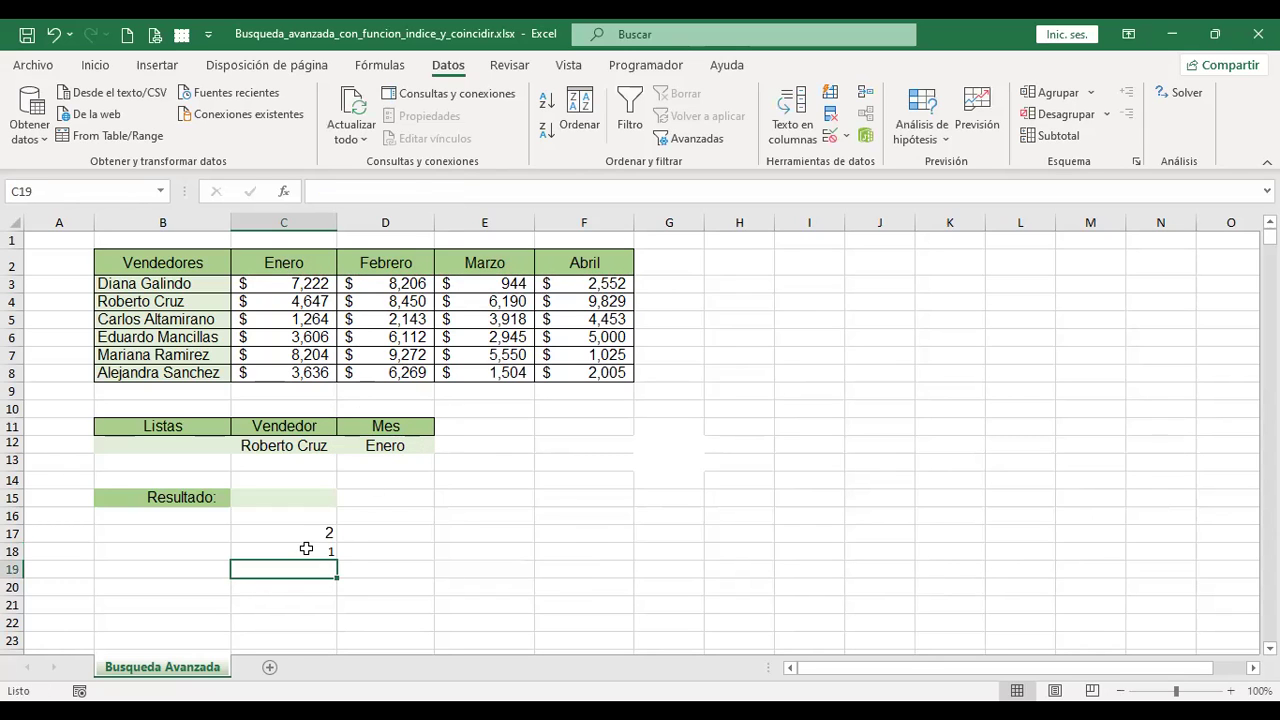
click(306, 549)
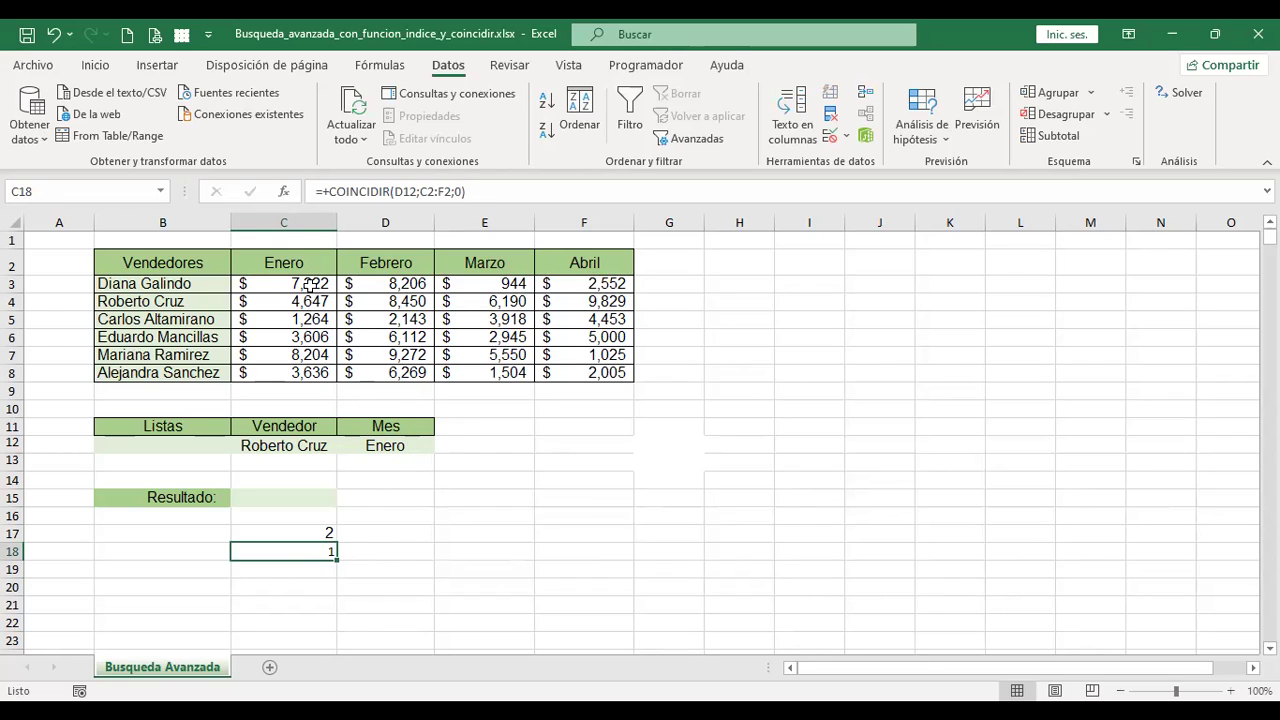
- Choose Febrero from D12's month list so C18 returns 2
click(420, 443)
click(441, 445)
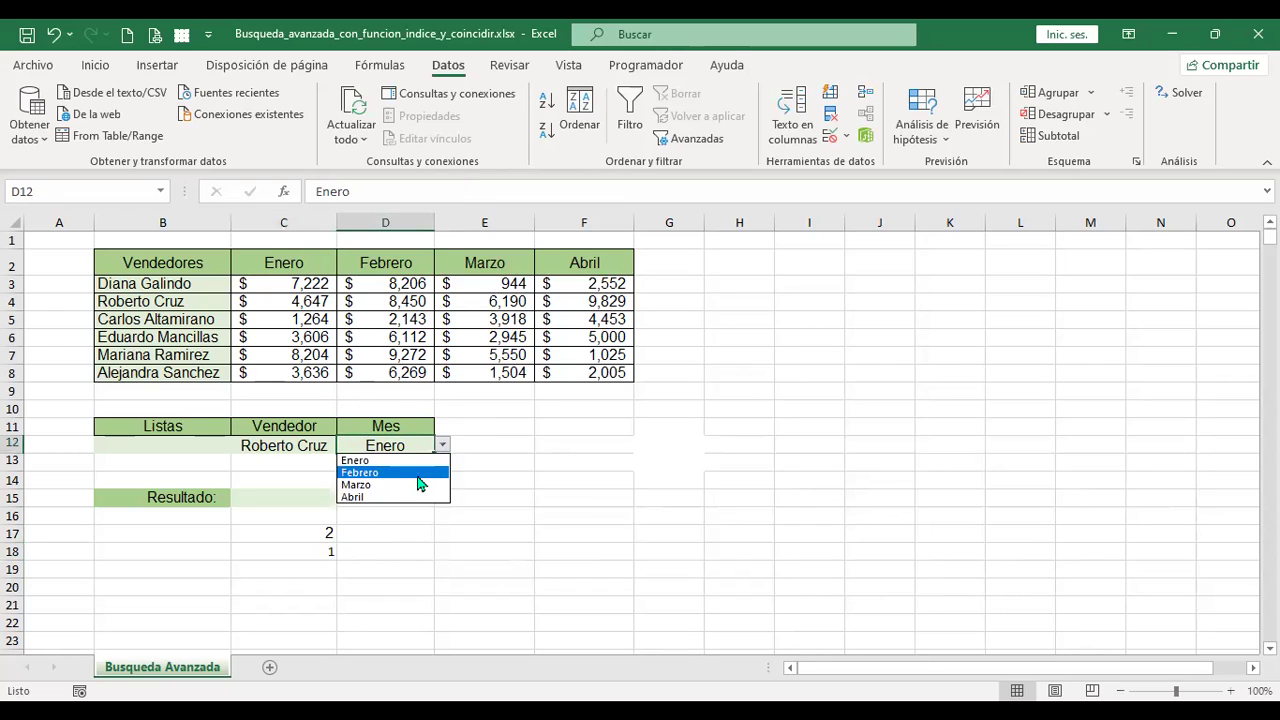
click(420, 472)
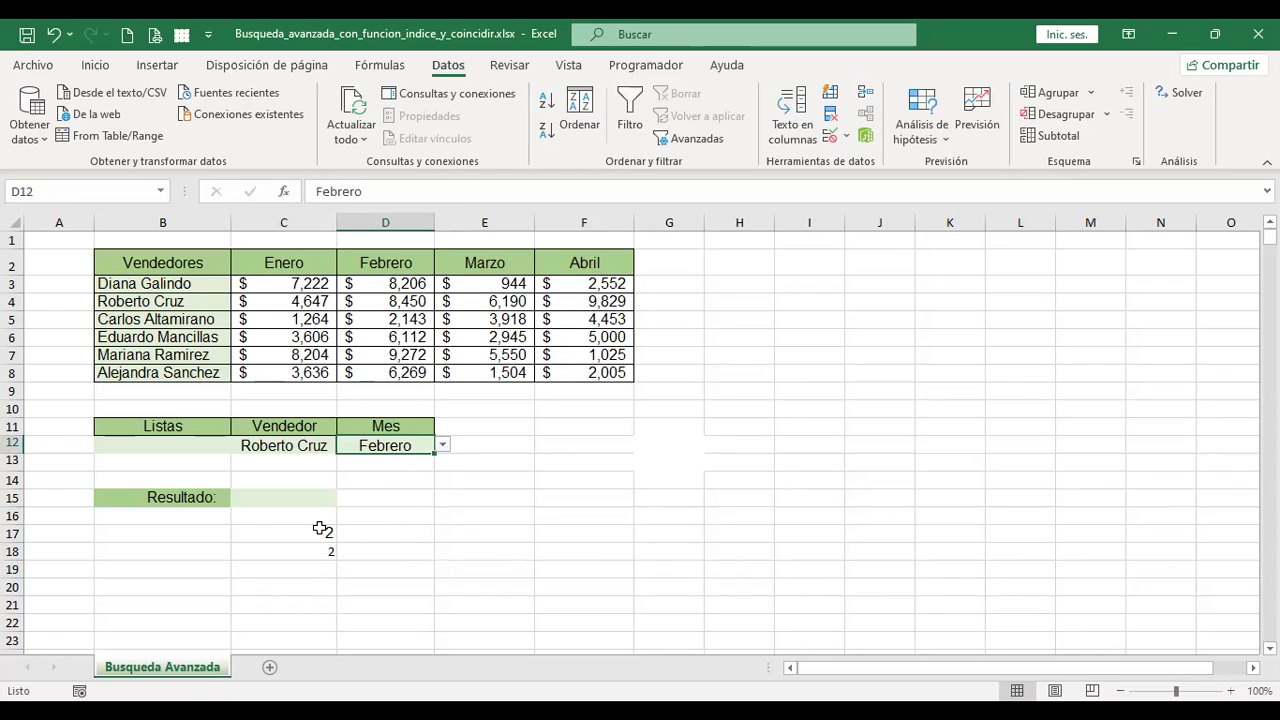
click(302, 569)
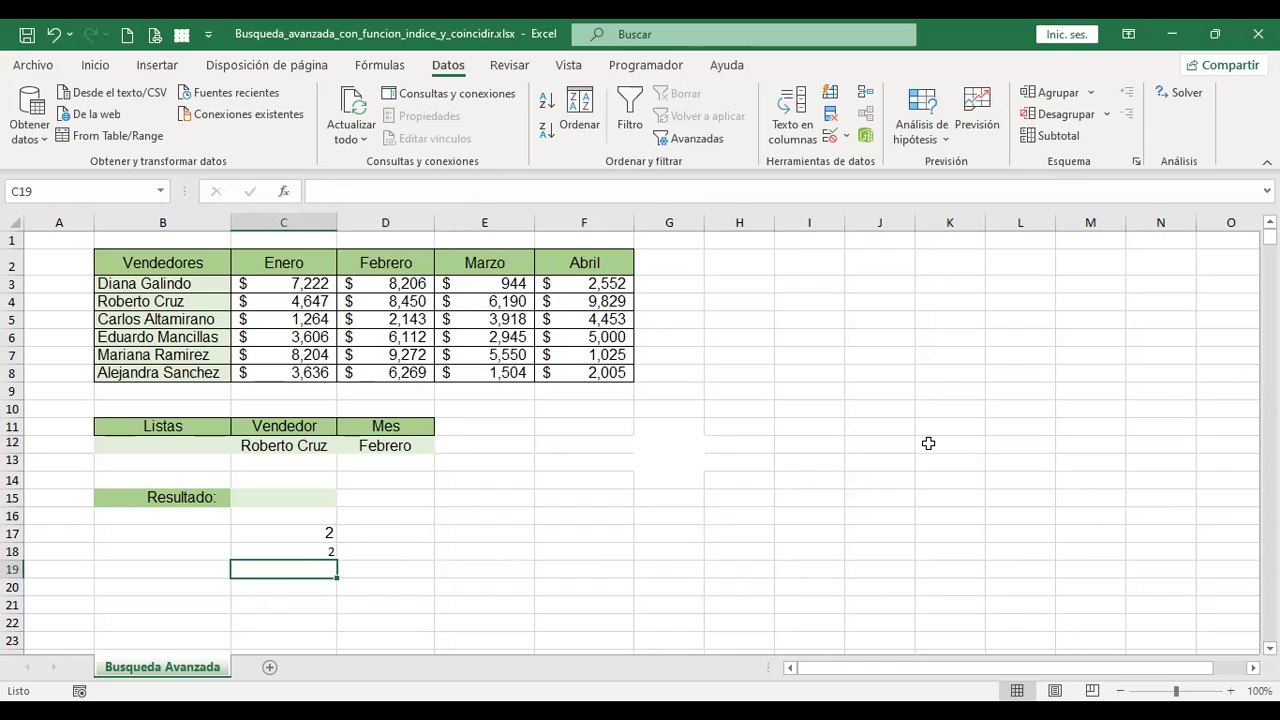
- Start an INDICE formula in C19 over the sales table range B2:F8
text(+i)
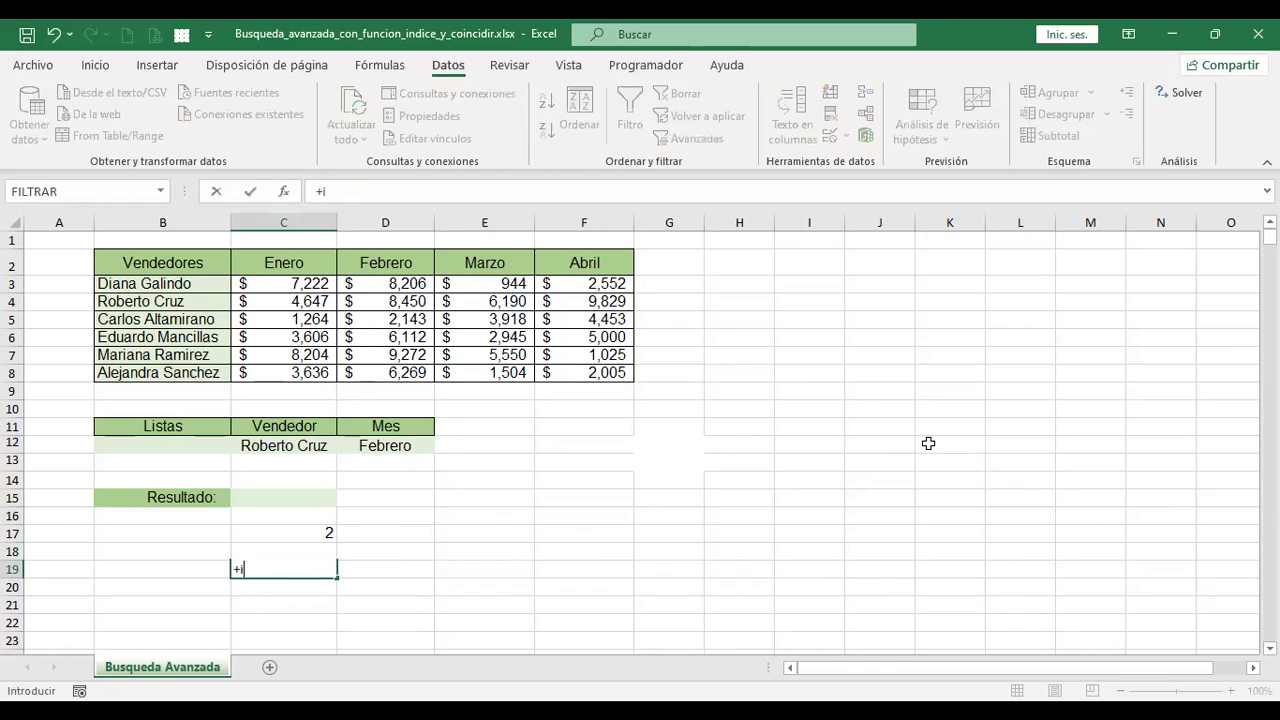
text(ndi)
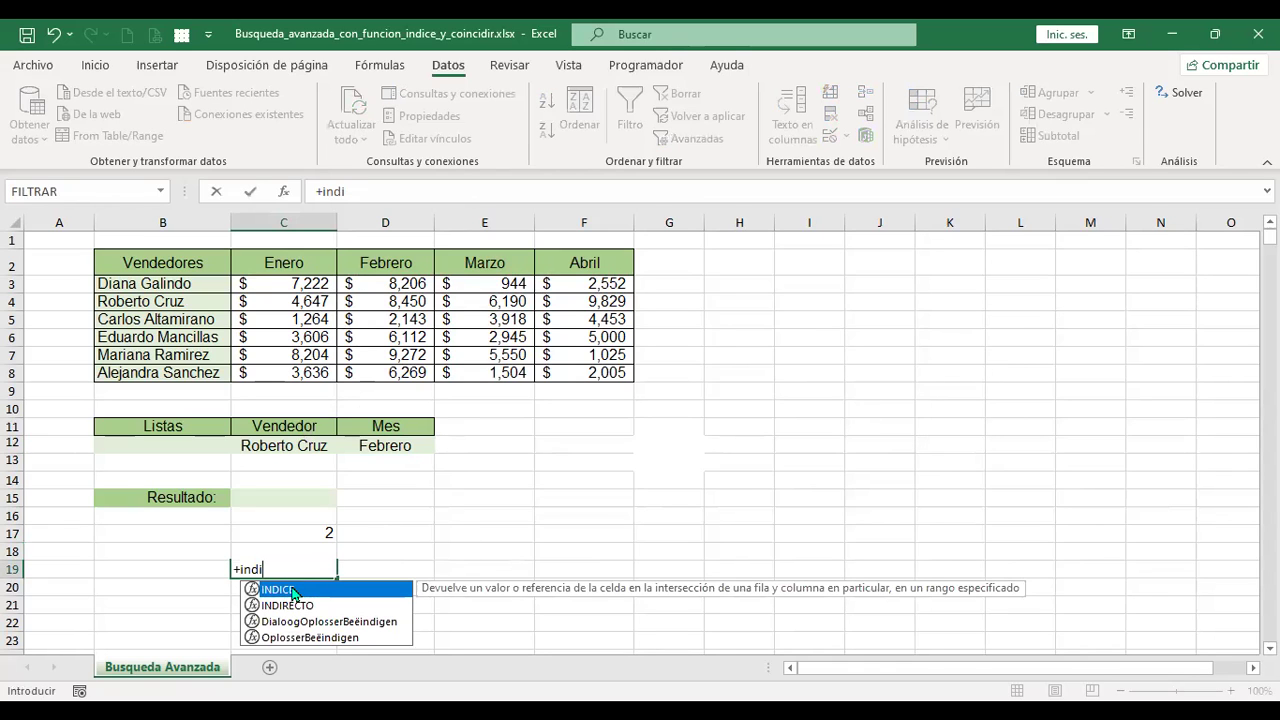
key(Tab)
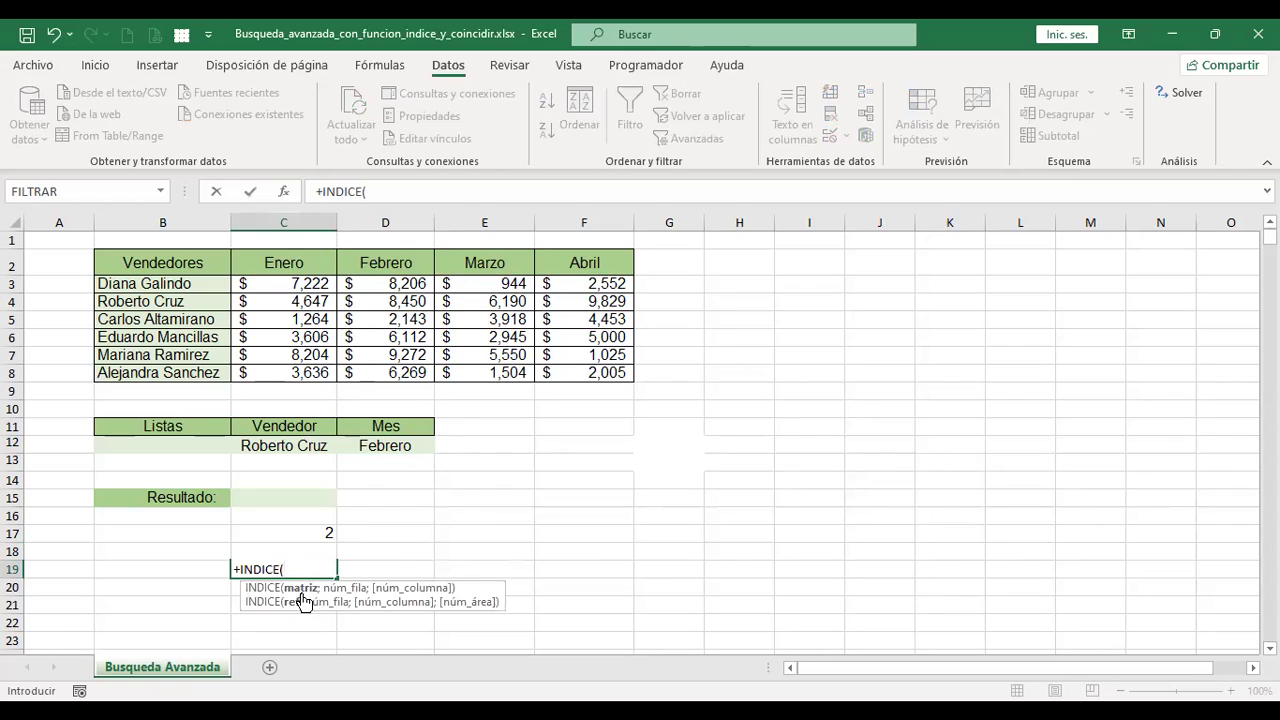
click(152, 262)
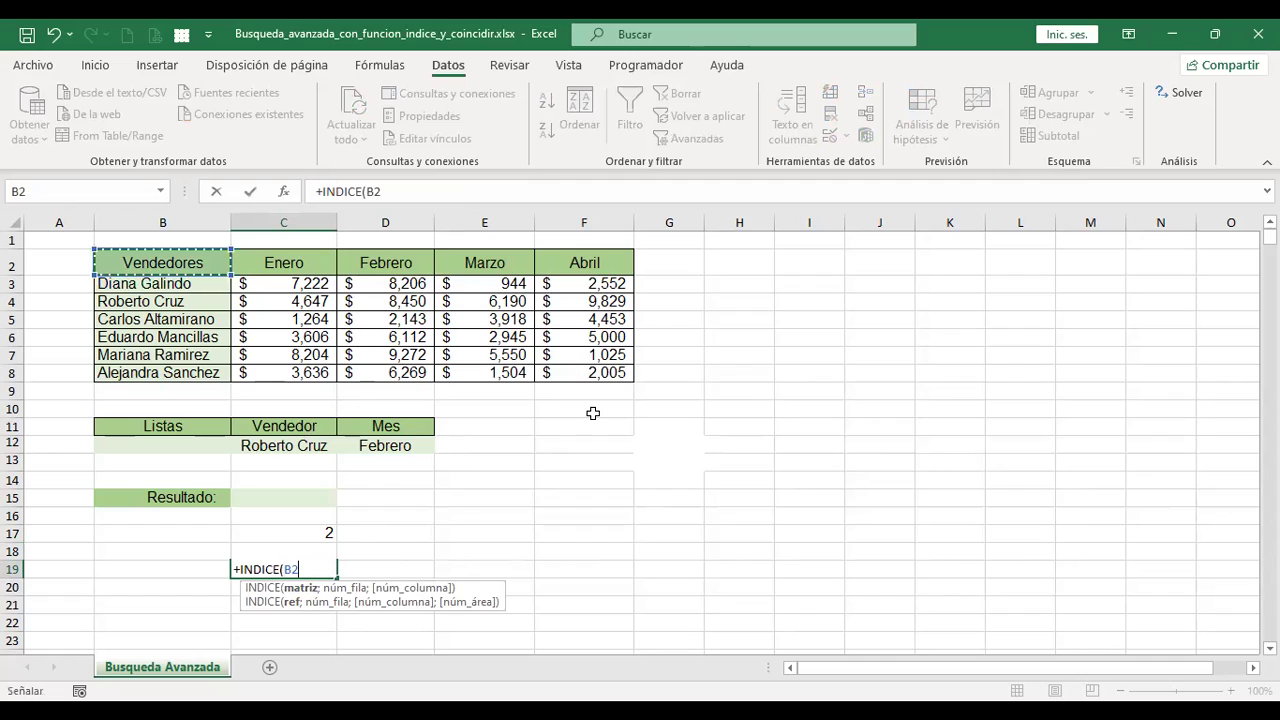
key(ctrl+shift+Right)
key(ctrl+shift+Down)
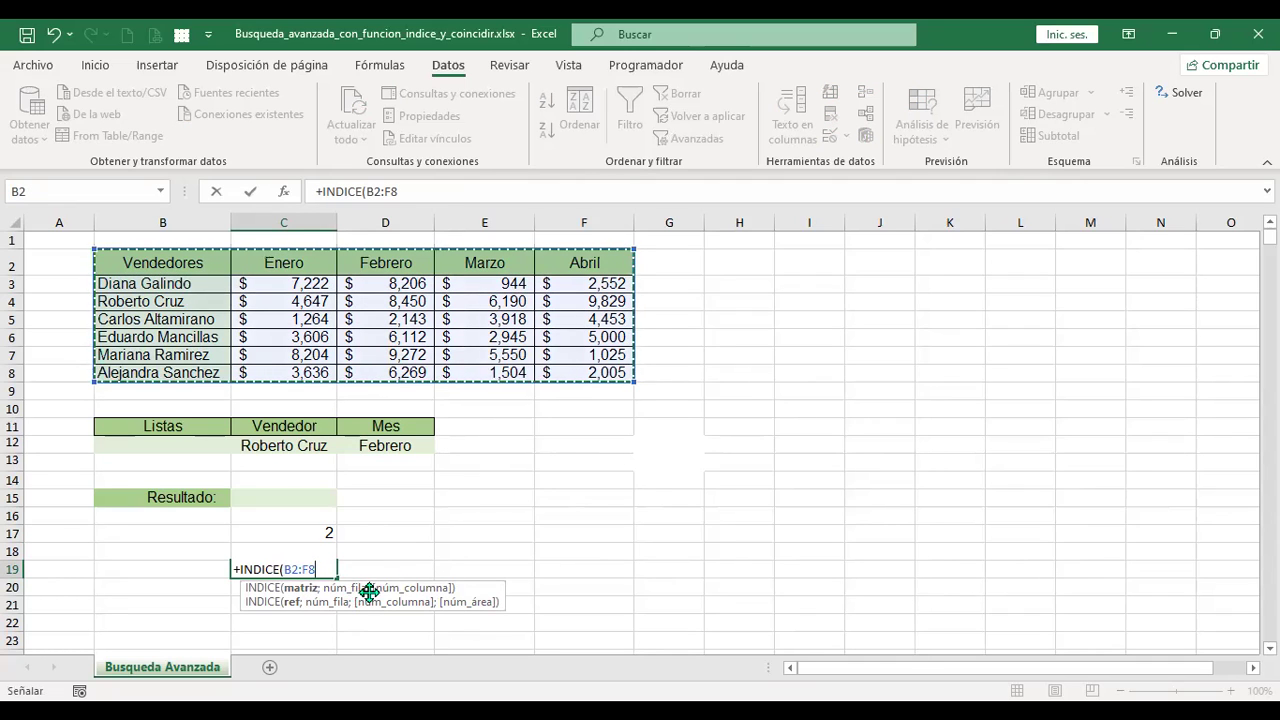
click(300, 531)
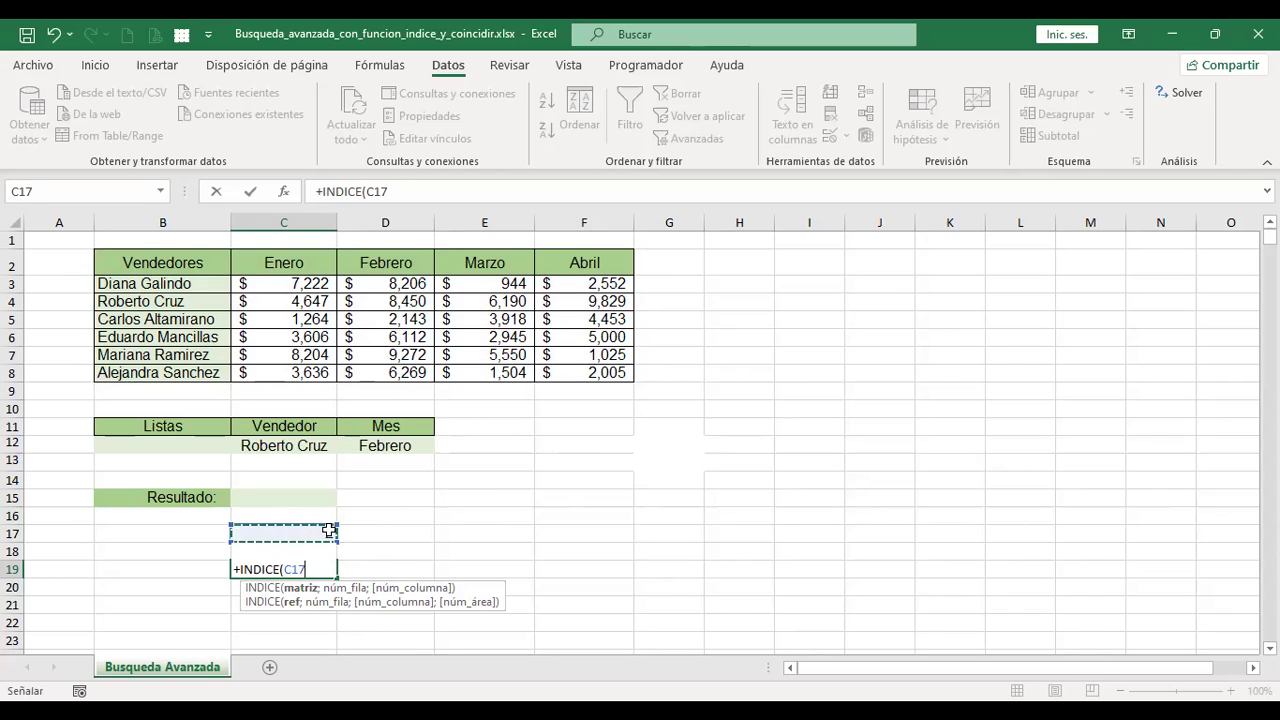
key(BackSpace)
key(BackSpace)
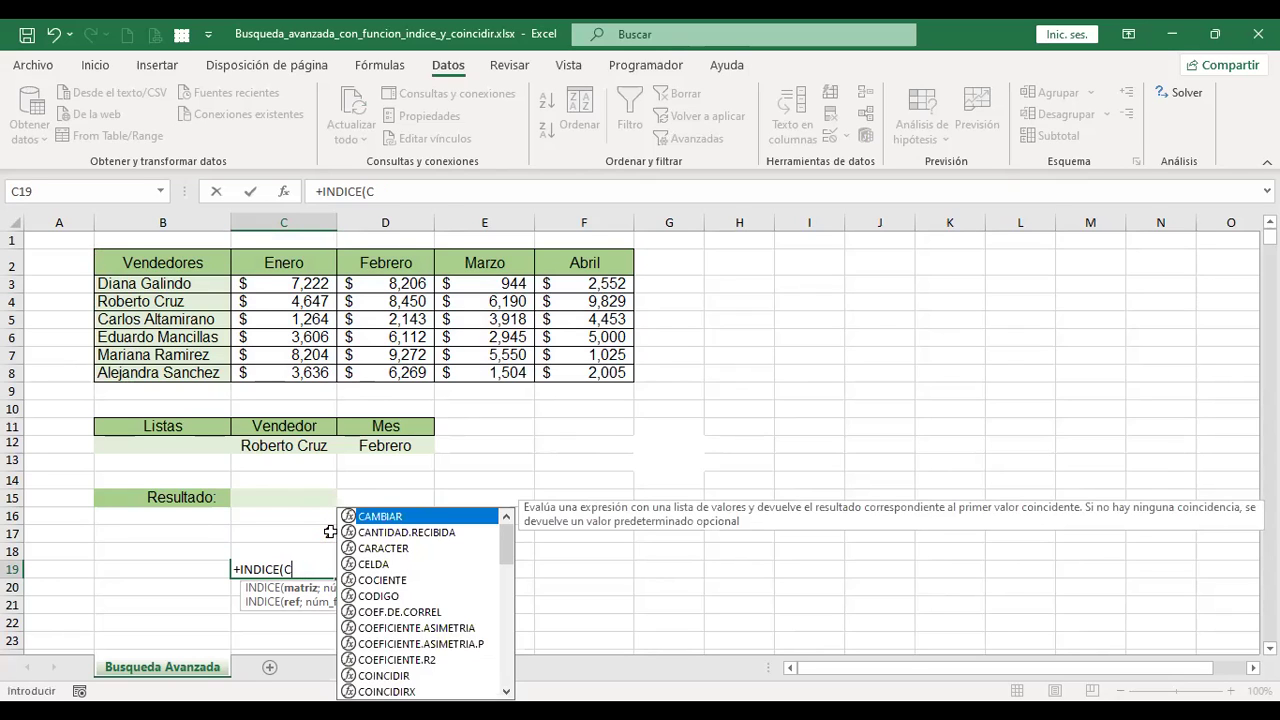
key(BackSpace)
drag(165, 252, 622, 374)
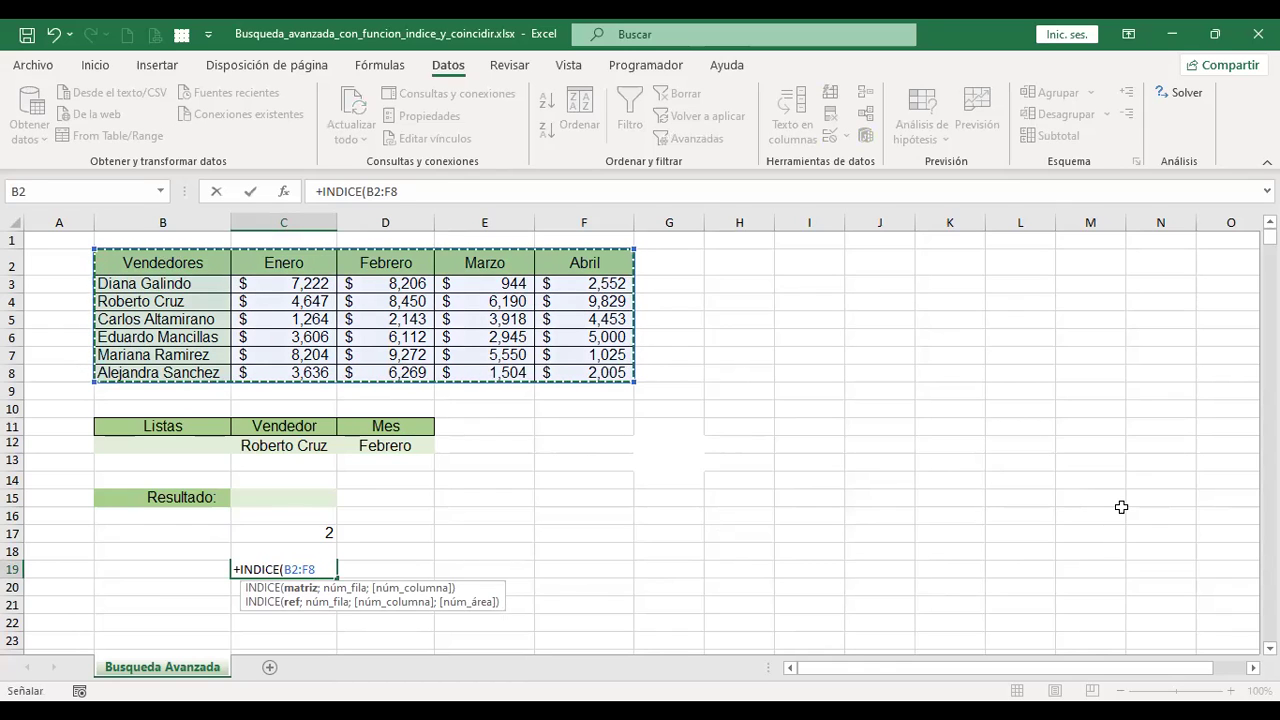
- Complete it with row C17 and column C18, giving =+INDICE(B2:F8;C17;C18) = 7222
text(;)
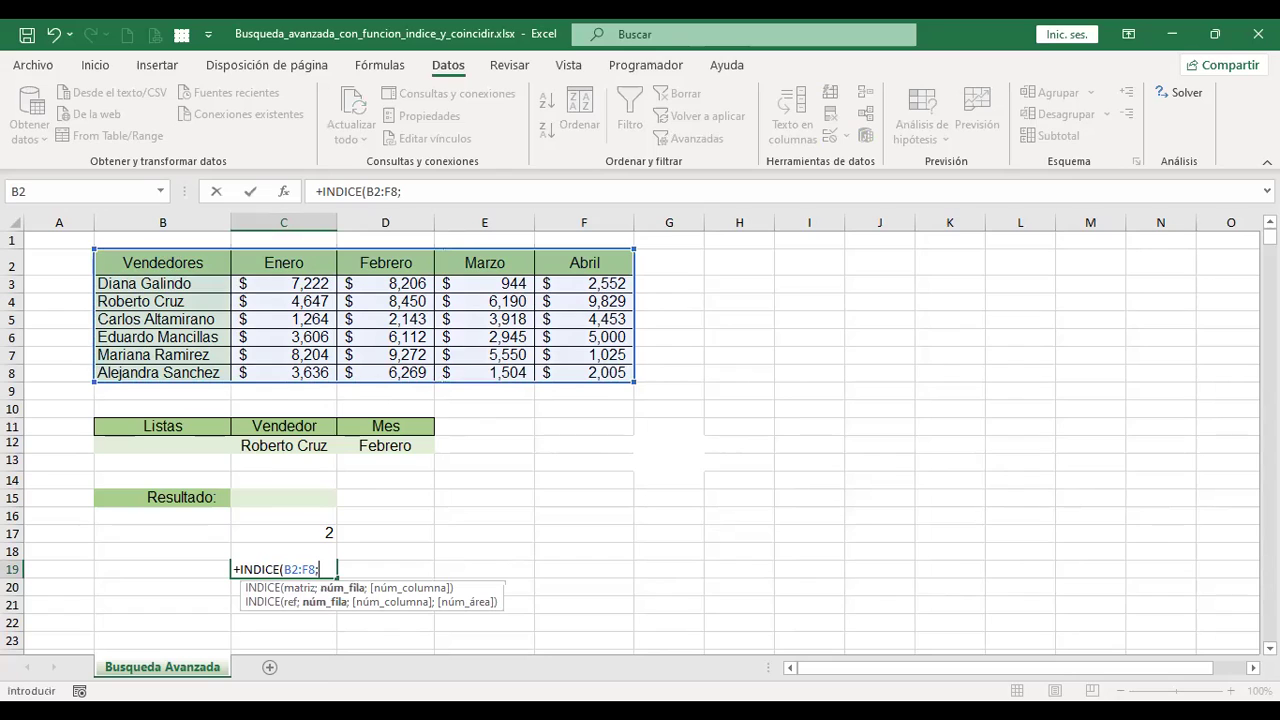
click(306, 530)
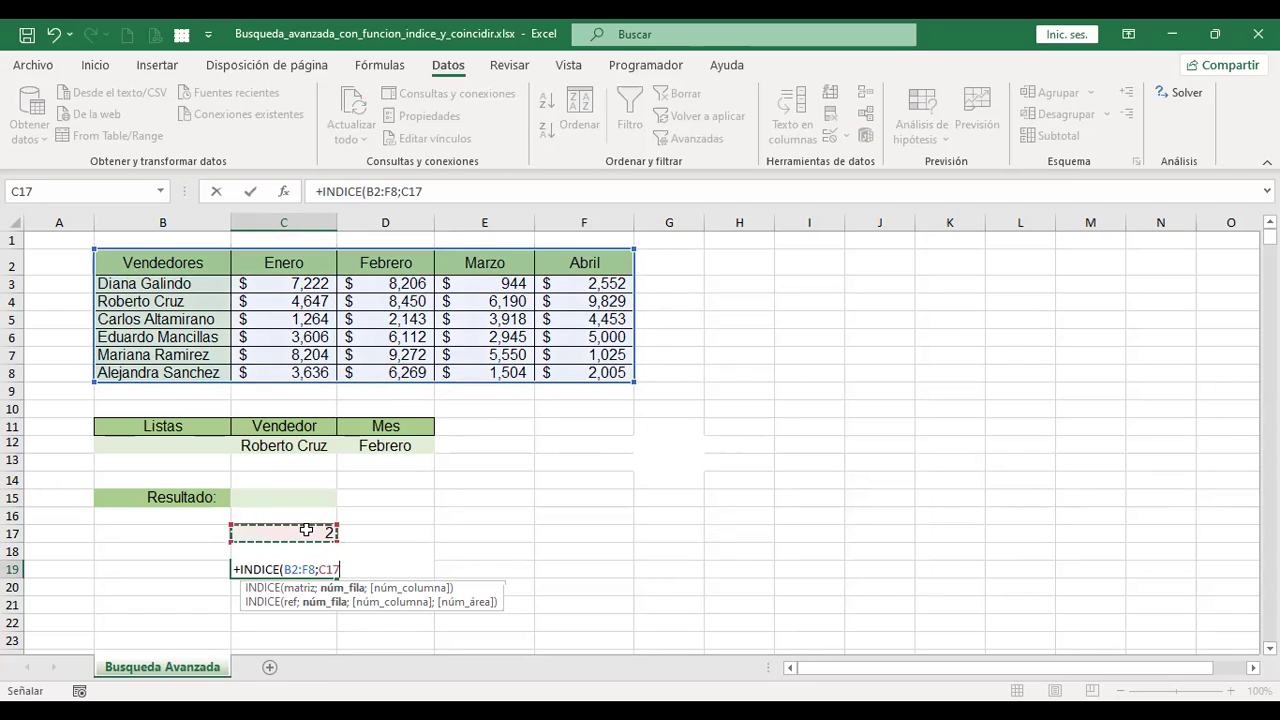
text(;)
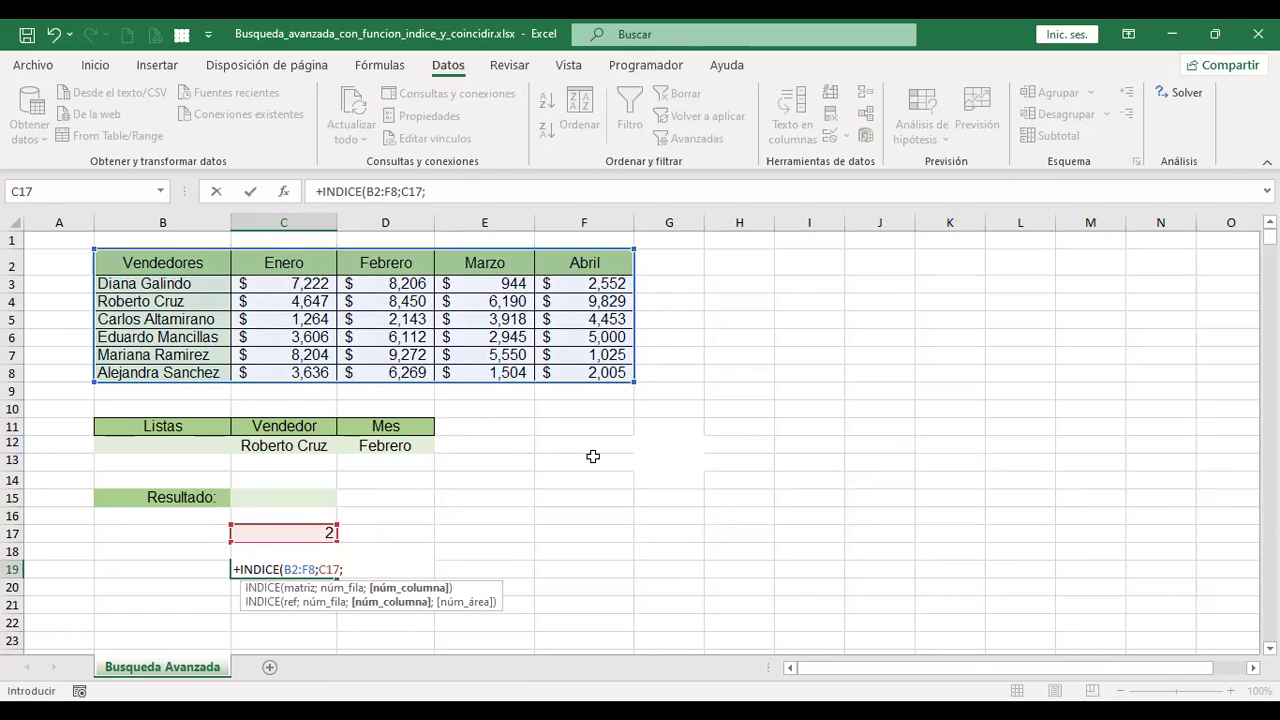
text(c18)
key(ctrl+Return)
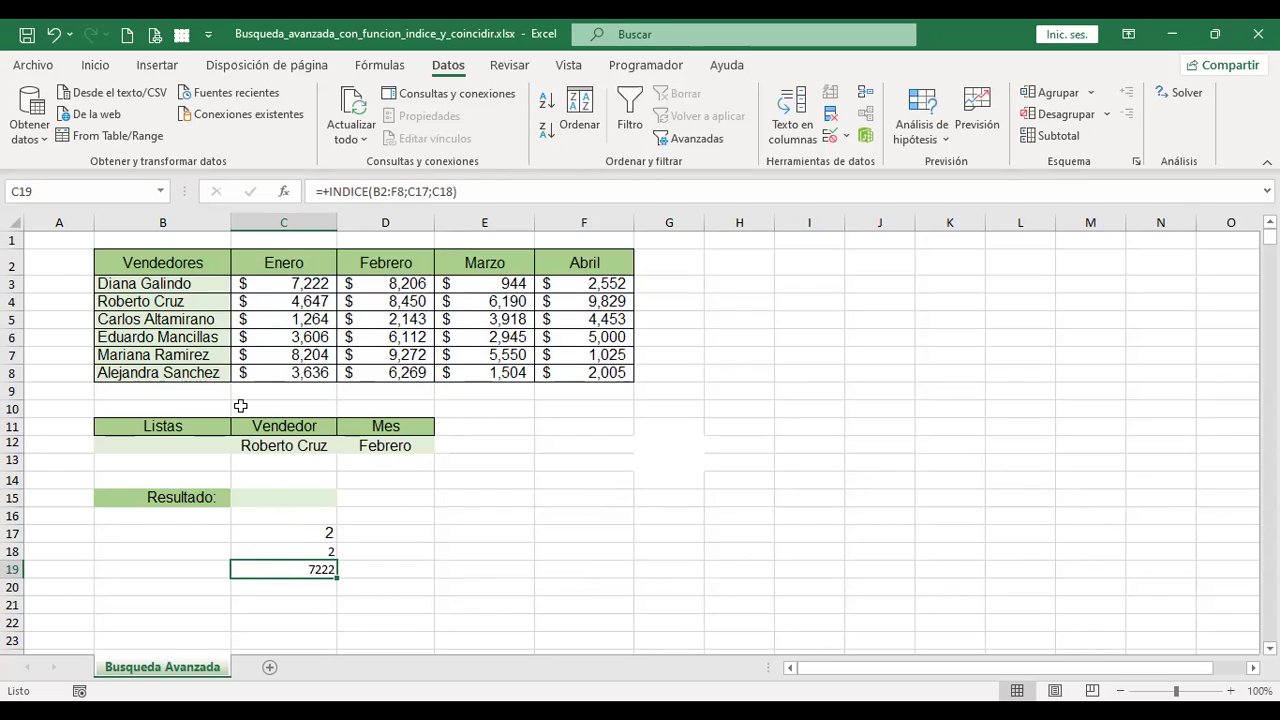
- Highlight row 4 and column D, then pick the third vendor in C12 and check C17 and C19
click(14, 301)
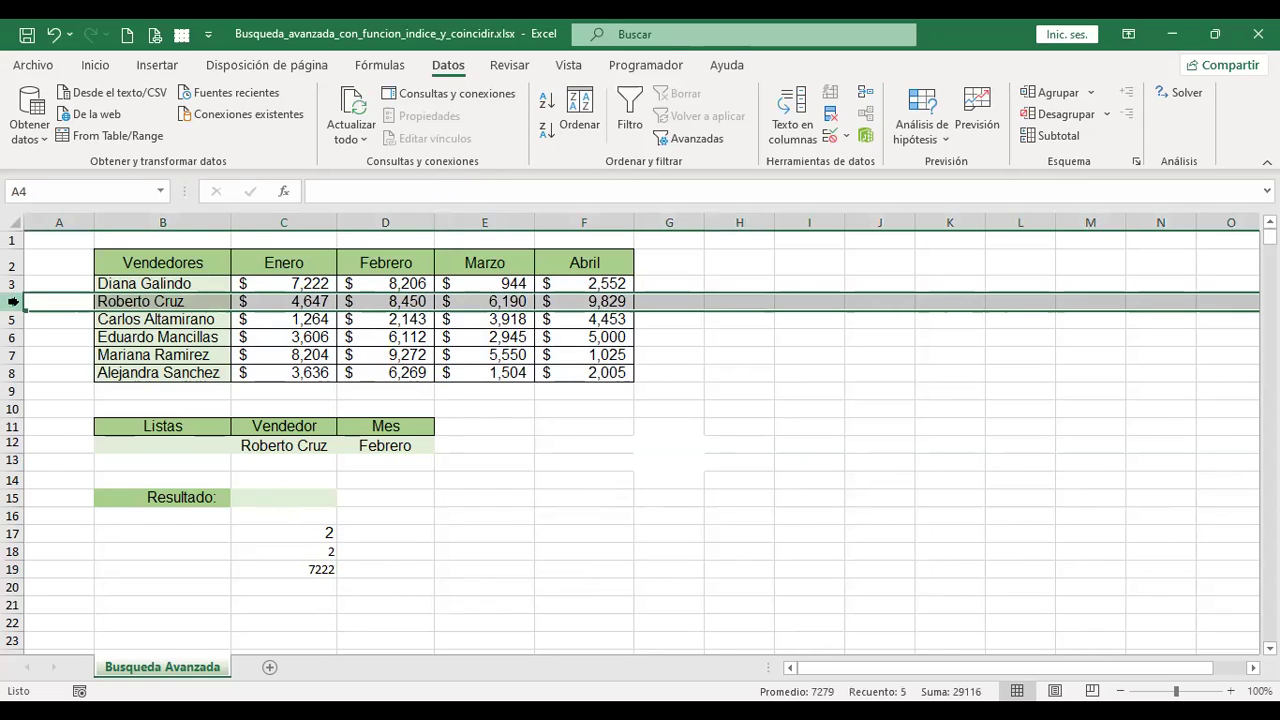
click(380, 222)
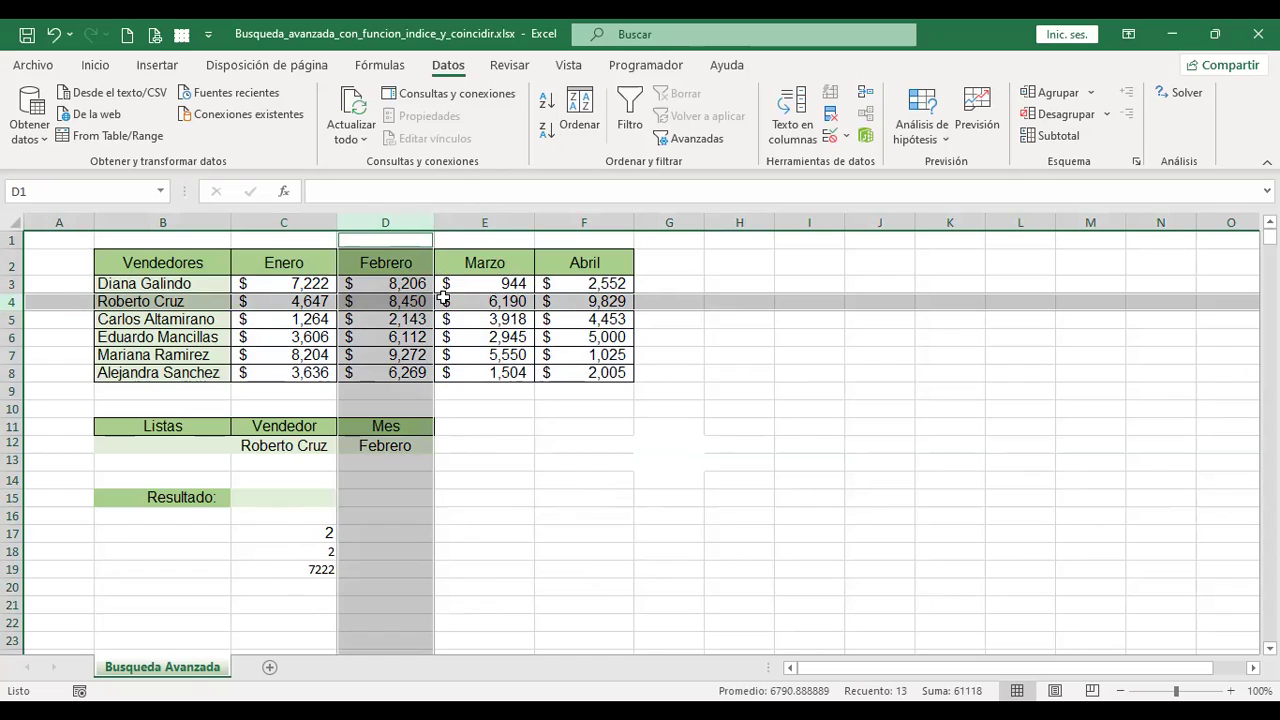
click(299, 443)
click(344, 446)
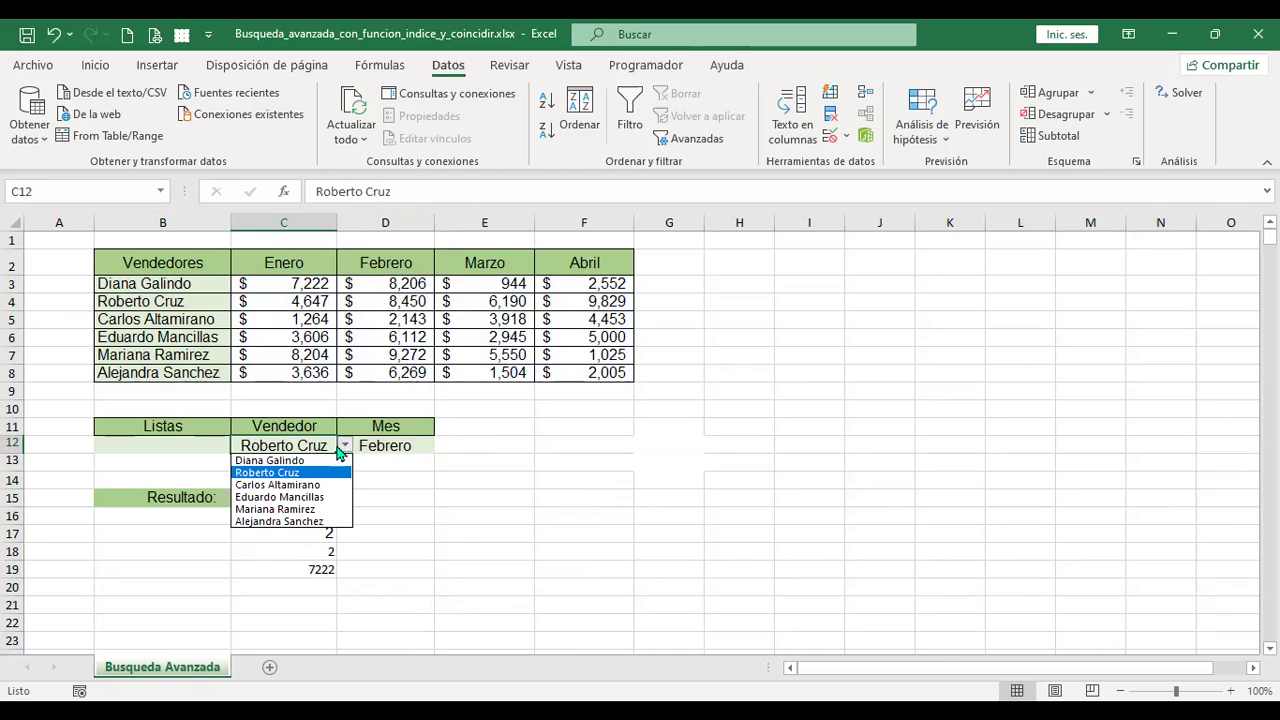
click(320, 486)
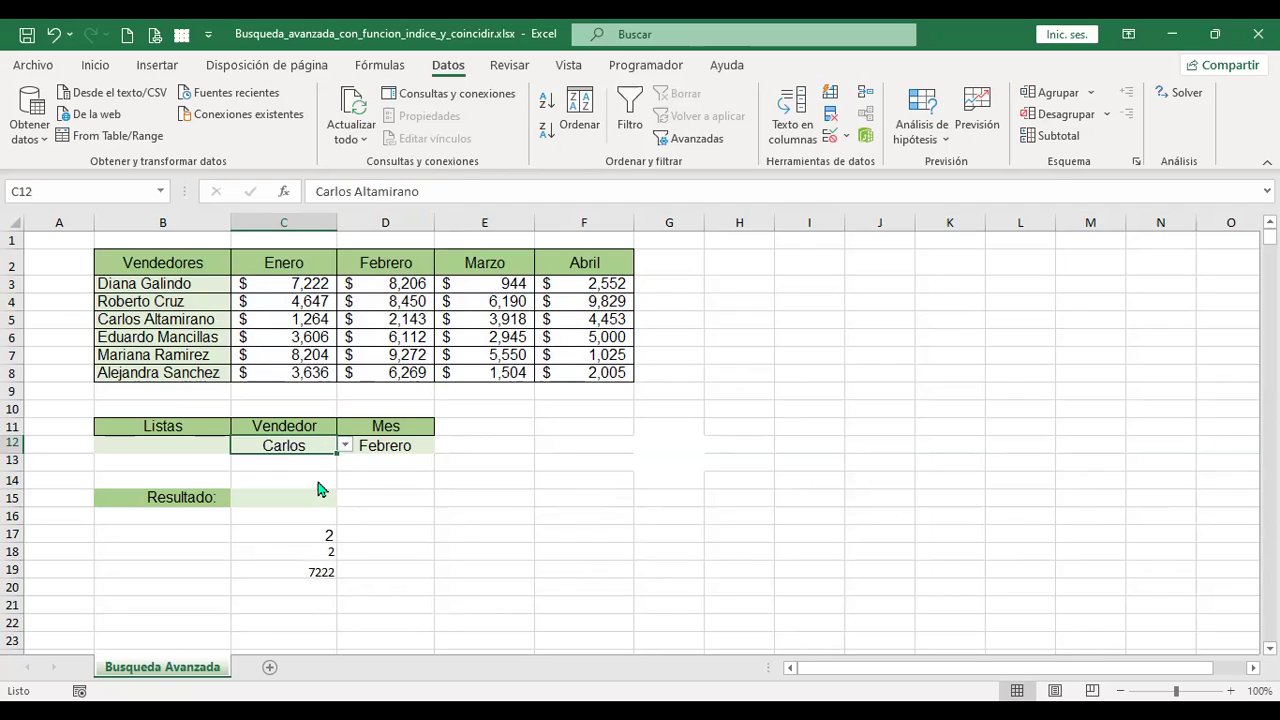
click(293, 569)
click(297, 531)
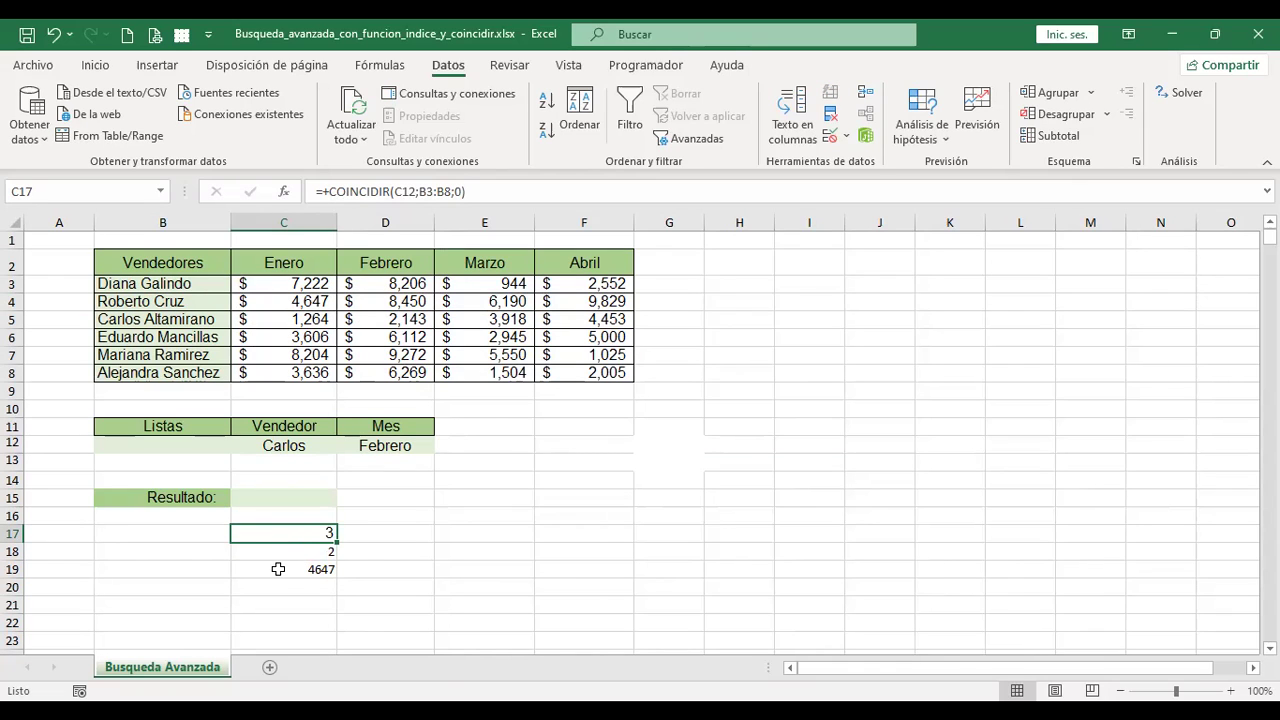
key(F2)
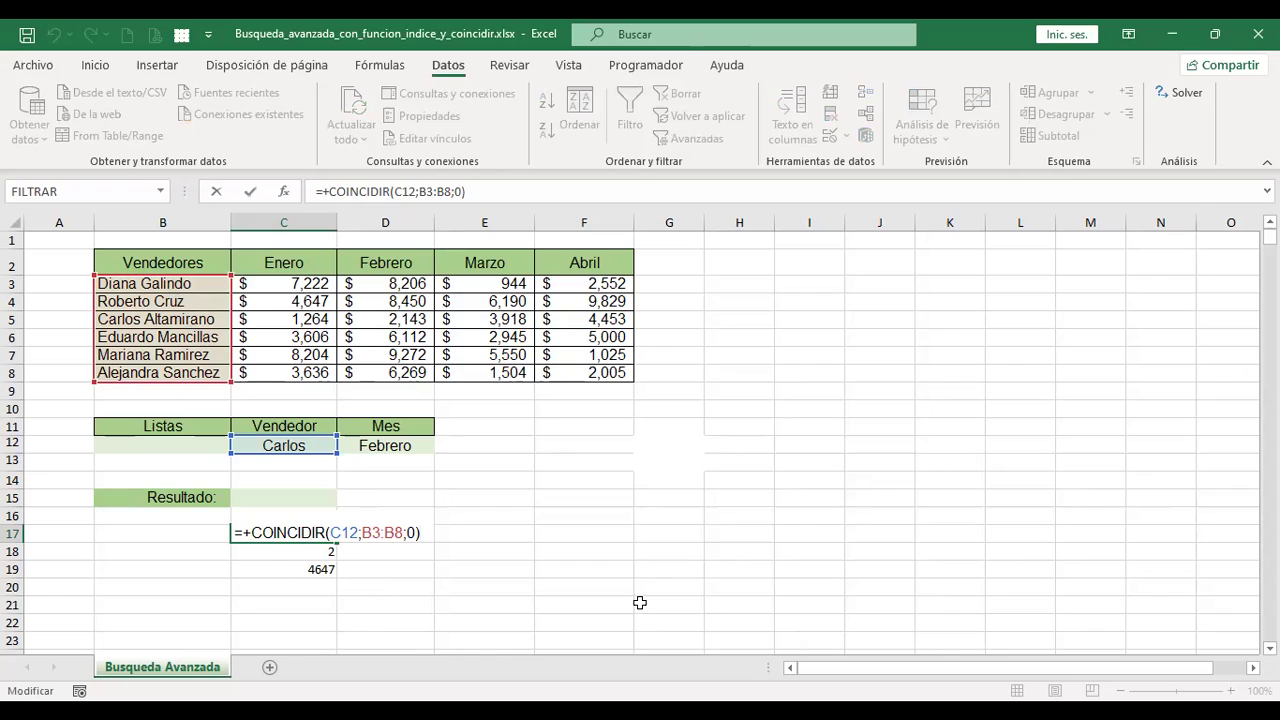
key(Return)
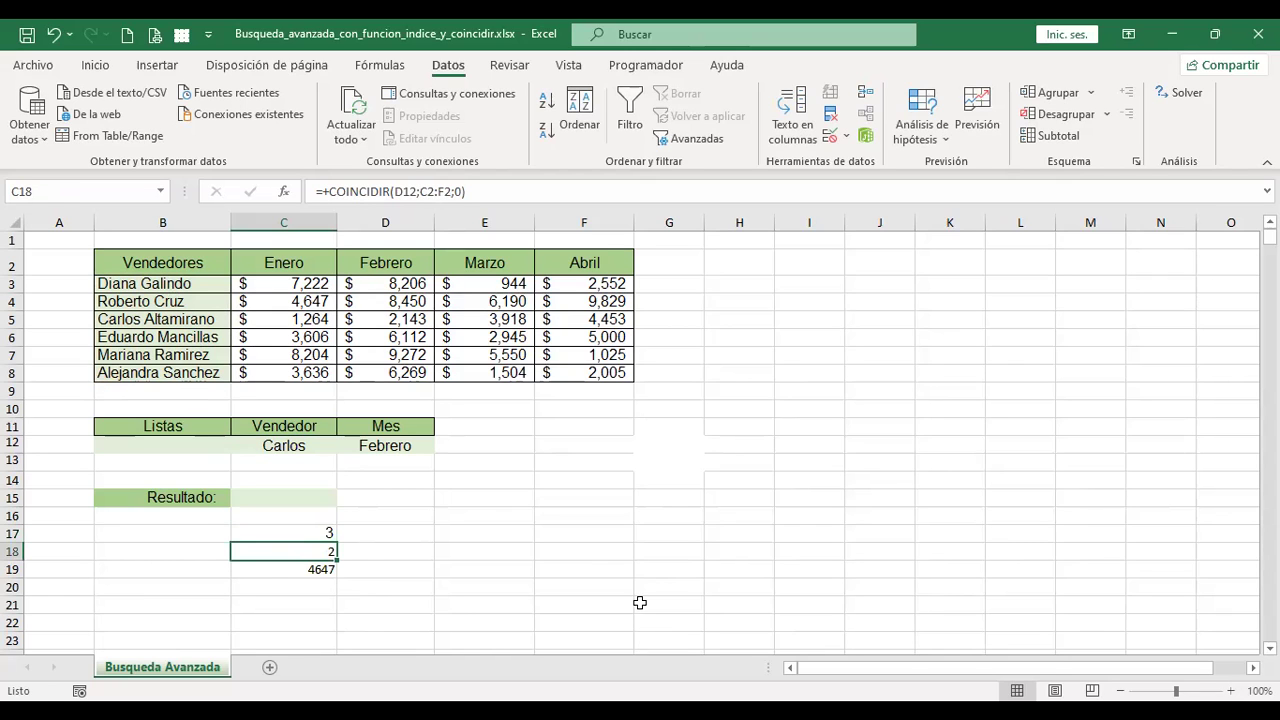
key(F2)
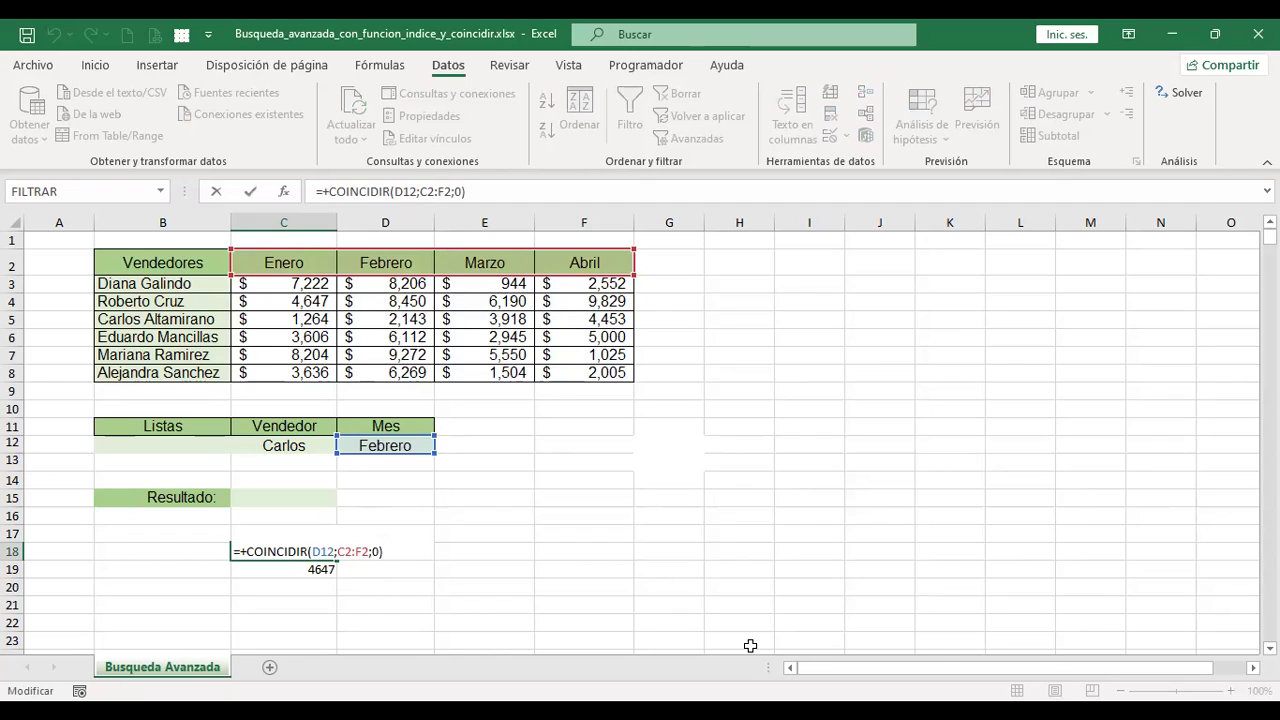
key(Return)
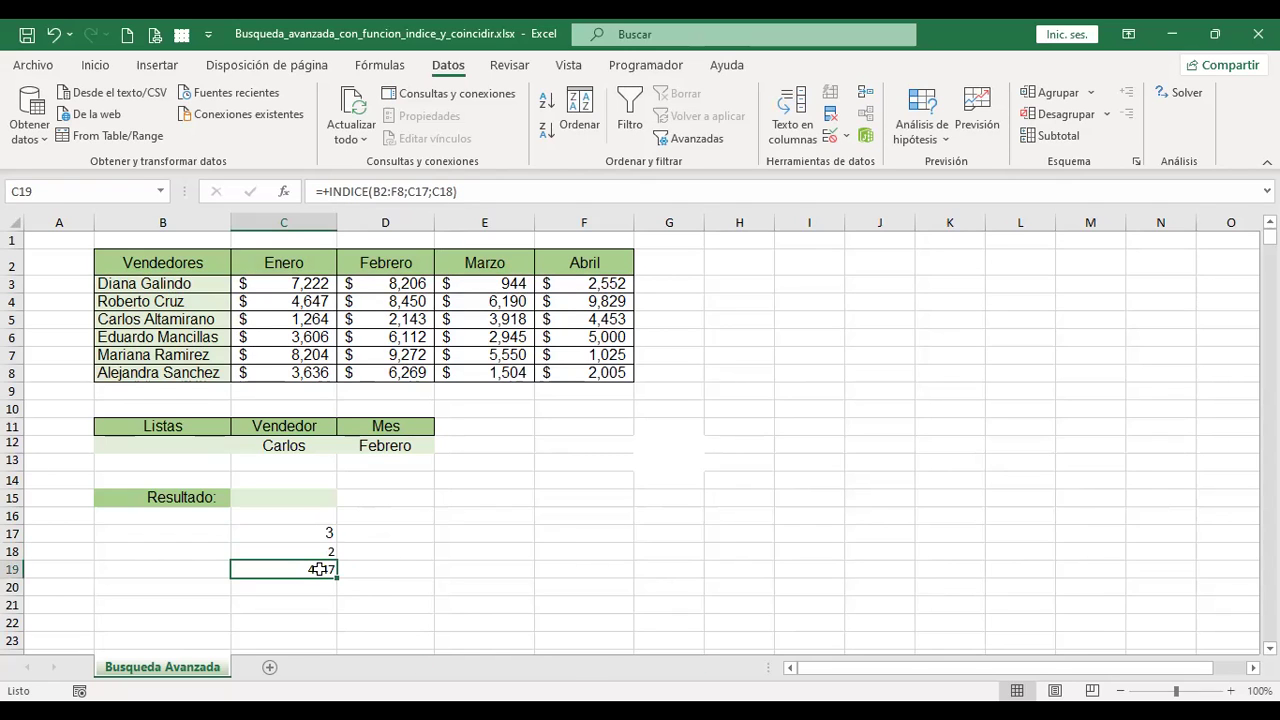
- Change C19's INDICE range from B2:F8 to B3:F8 so it returns 1264
double_click(318, 569)
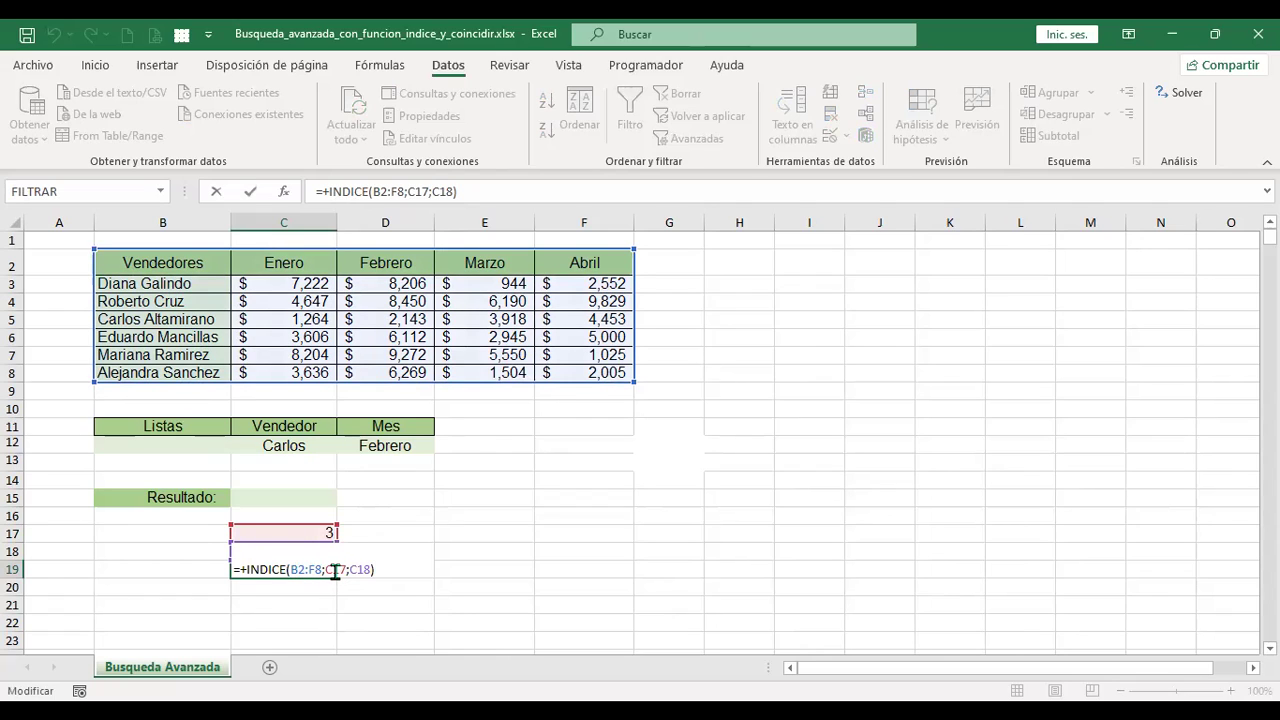
drag(291, 569, 317, 568)
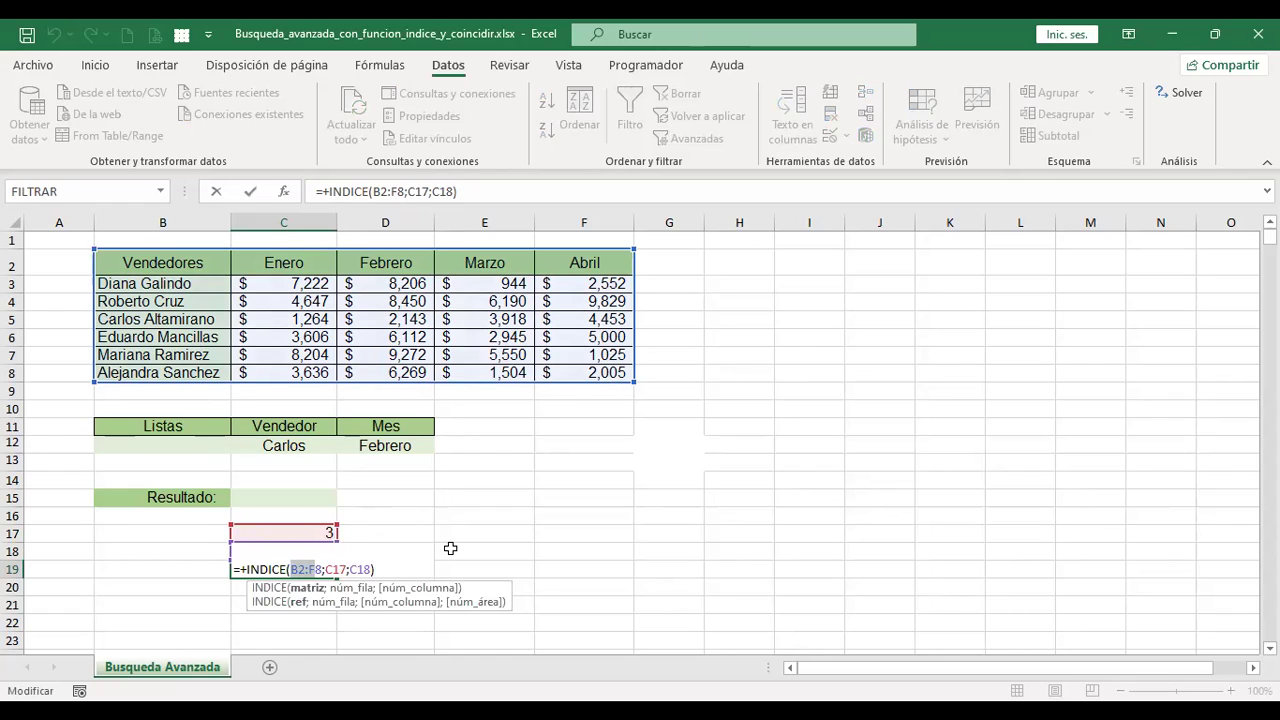
key(Delete)
key(Delete)
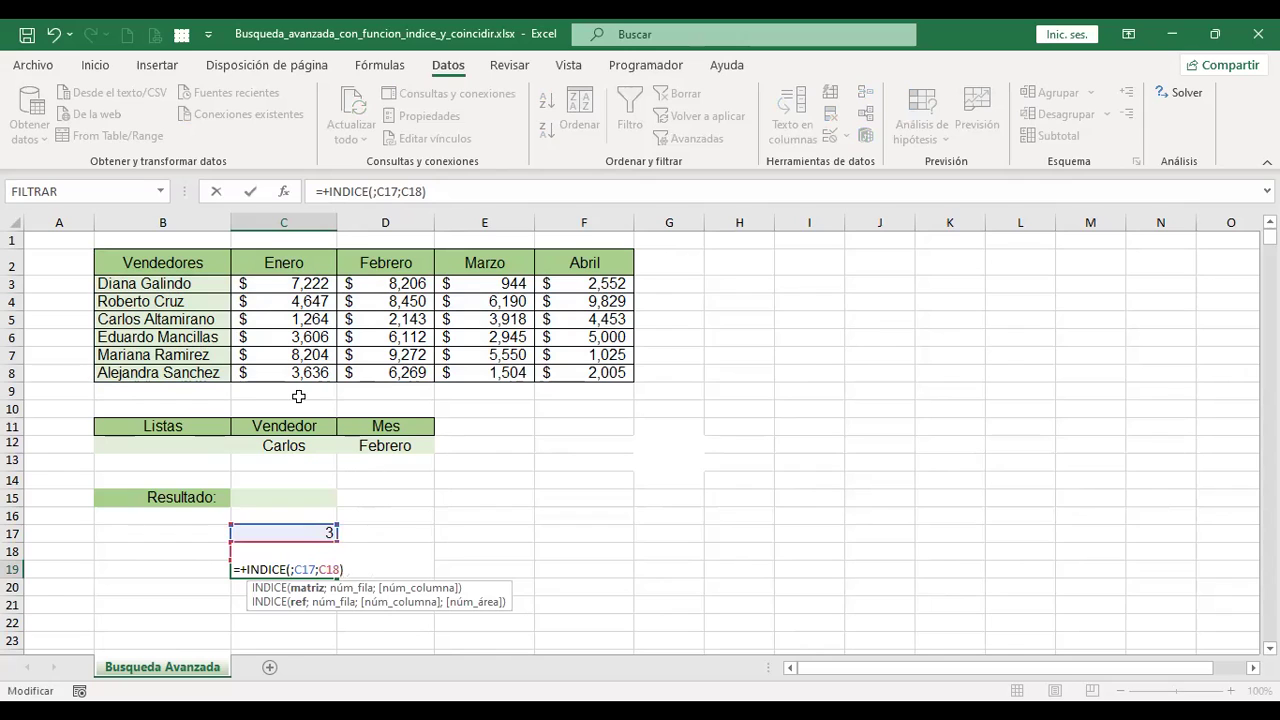
click(196, 283)
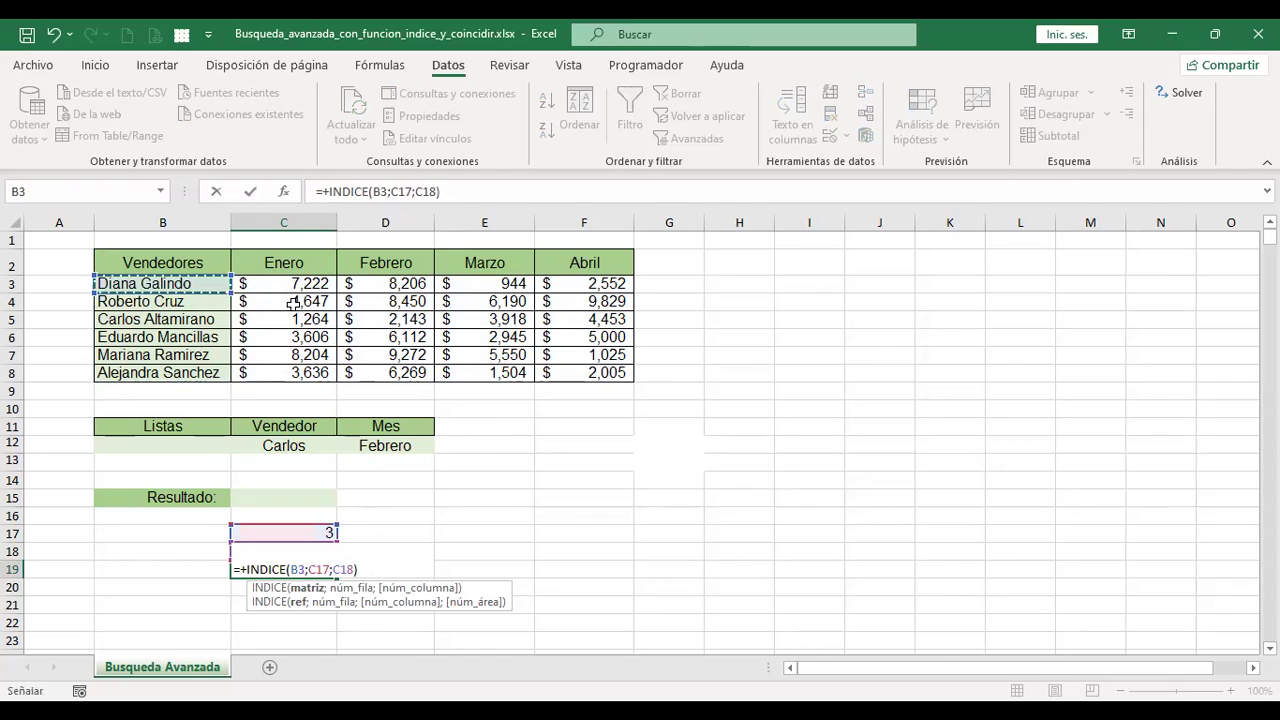
shift+click(601, 373)
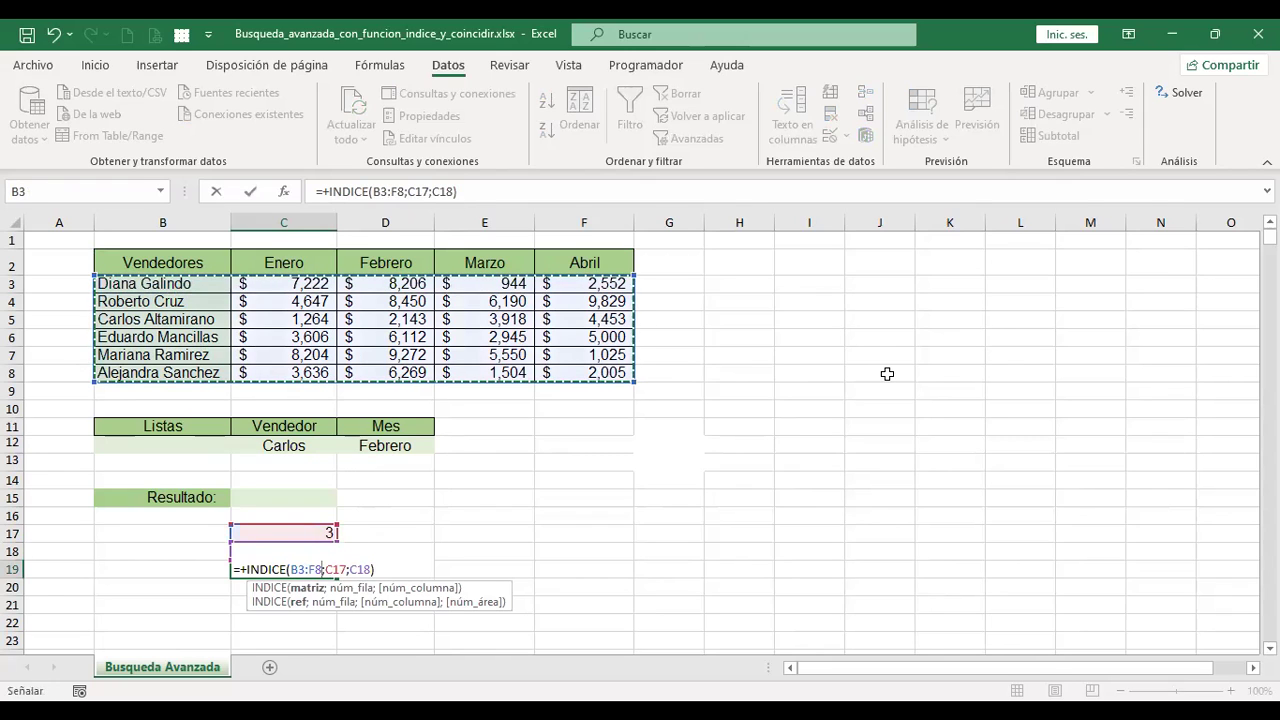
key(Return)
key(Up)
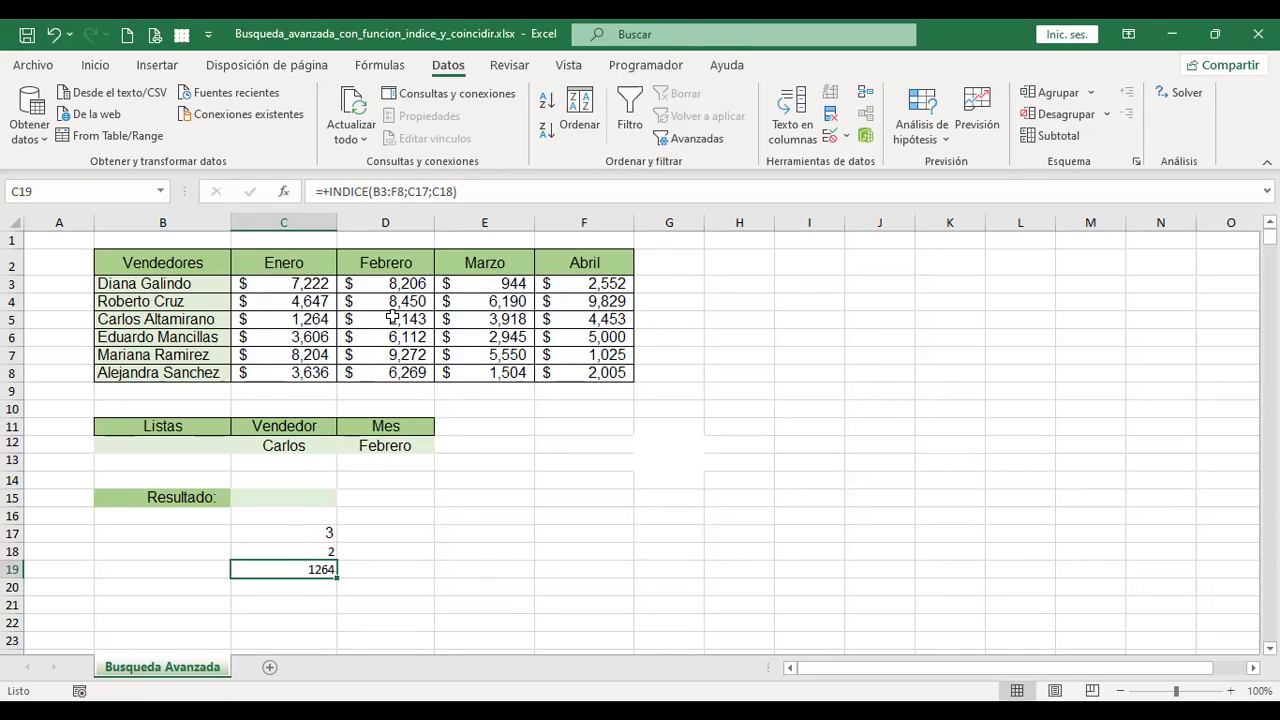
- Widen C17's COINCIDIR range from B3:B8 to B2:B8 so it returns 4
click(295, 533)
double_click(295, 533)
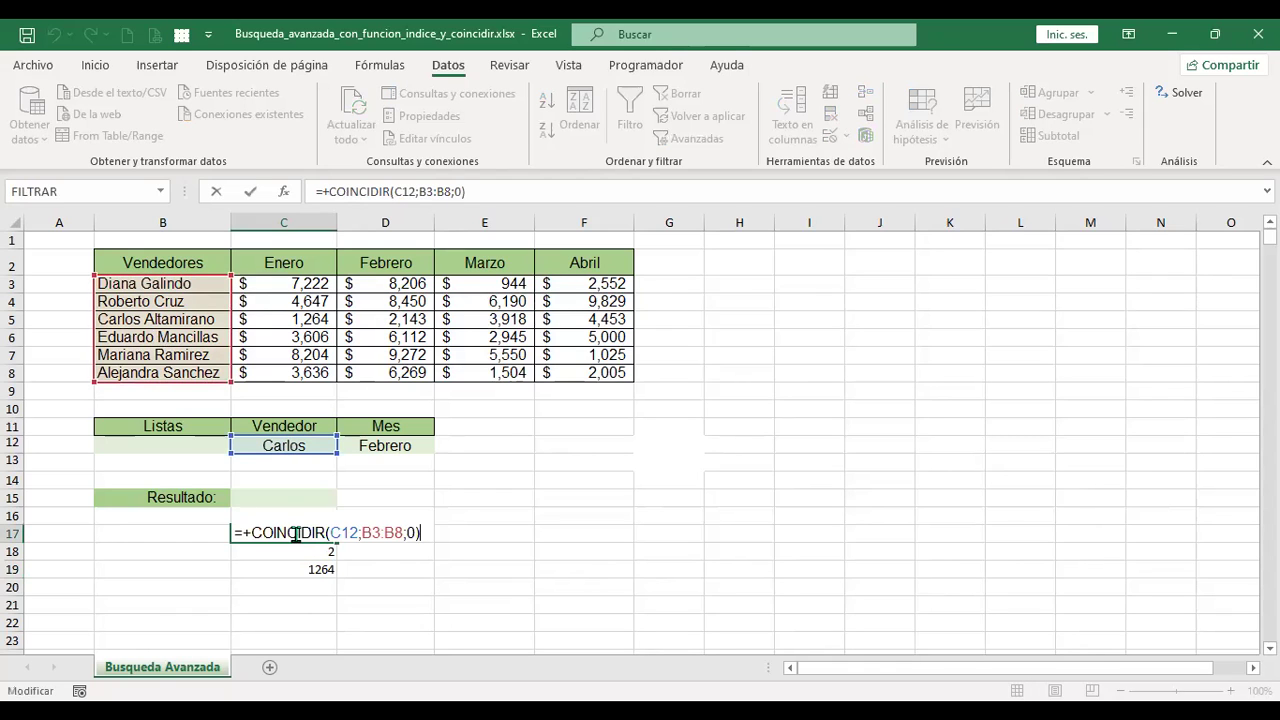
drag(362, 532, 402, 532)
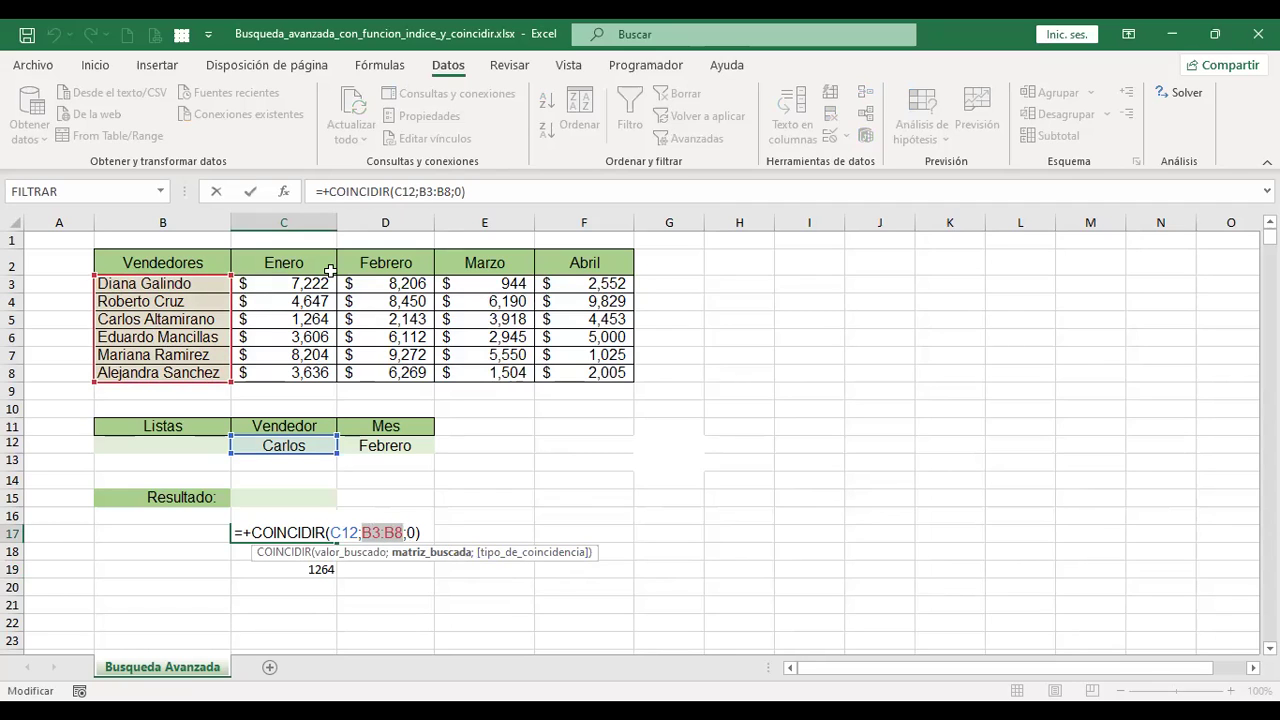
key(BackSpace)
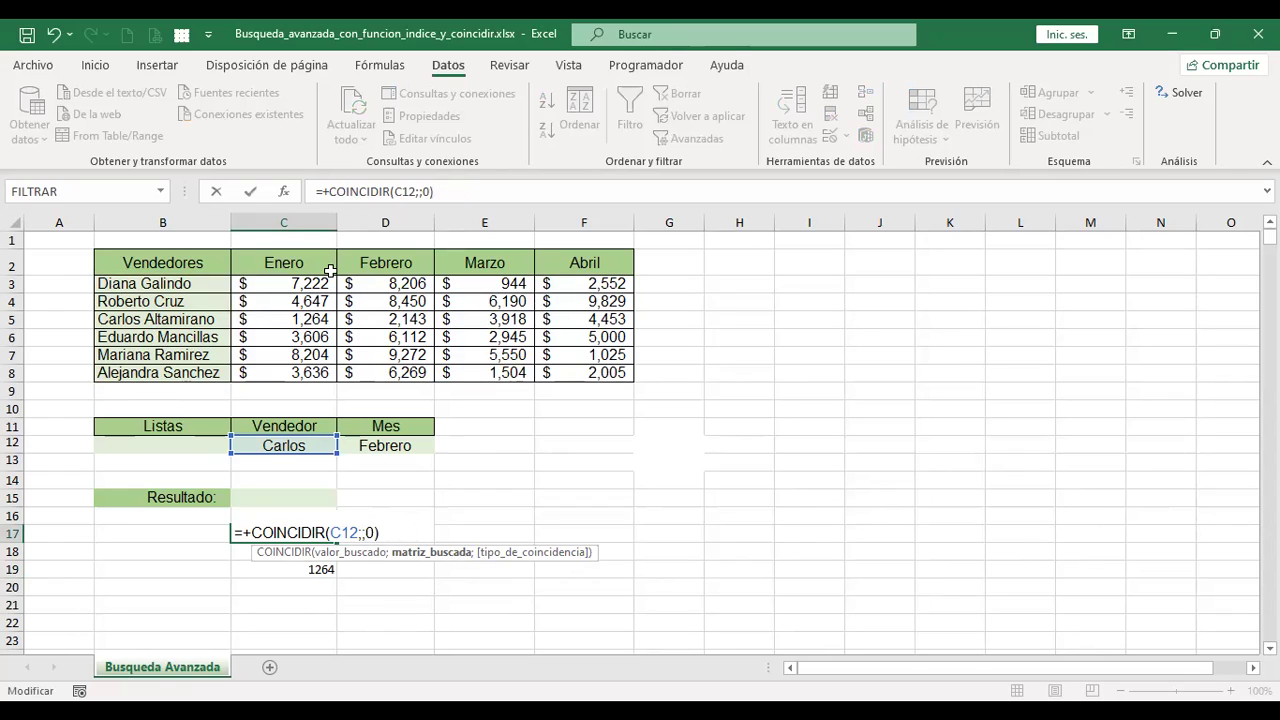
click(198, 261)
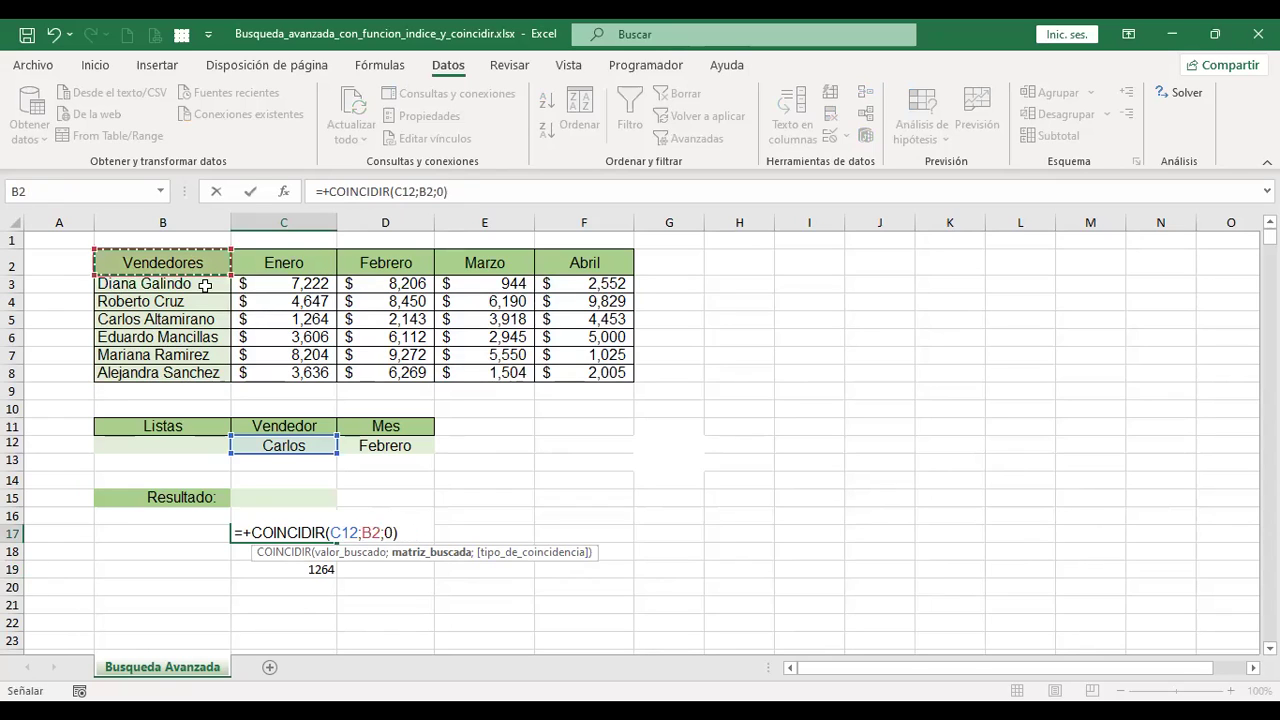
shift+click(207, 373)
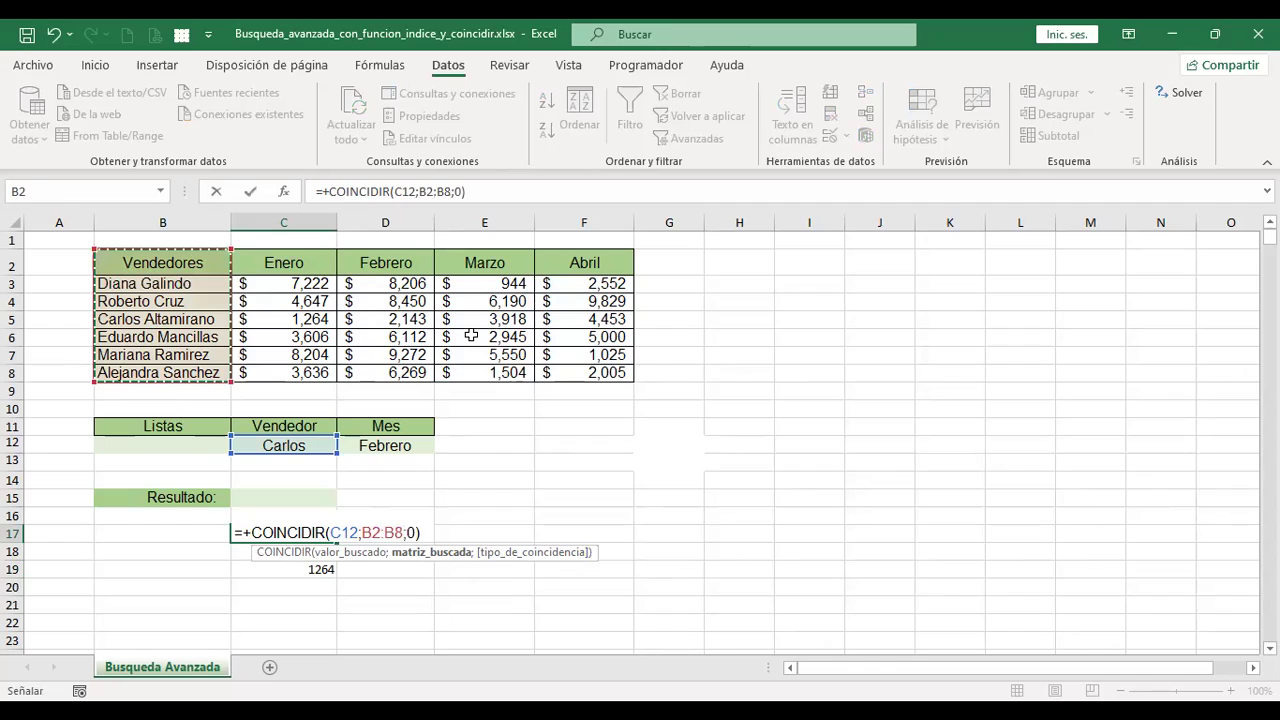
key(ctrl+Return)
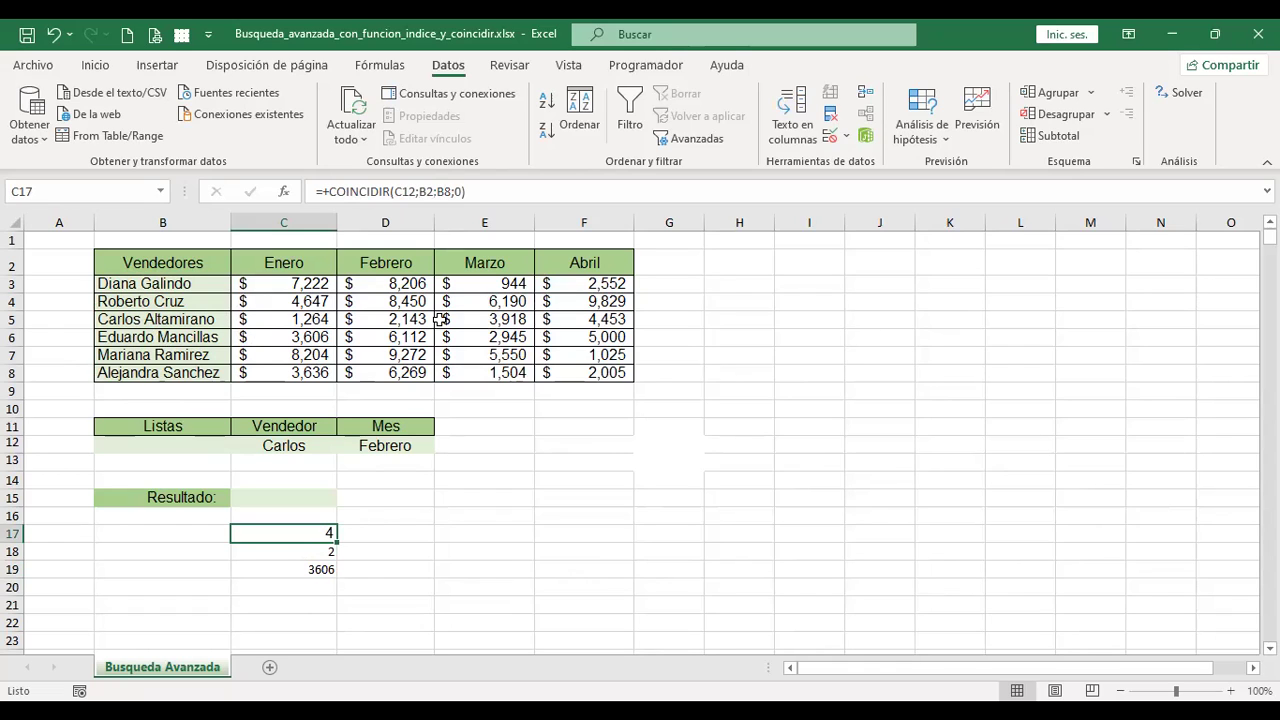
- Change C18's range from C2:F2 to B2:F2 so it returns 3, then highlight row 5
click(278, 548)
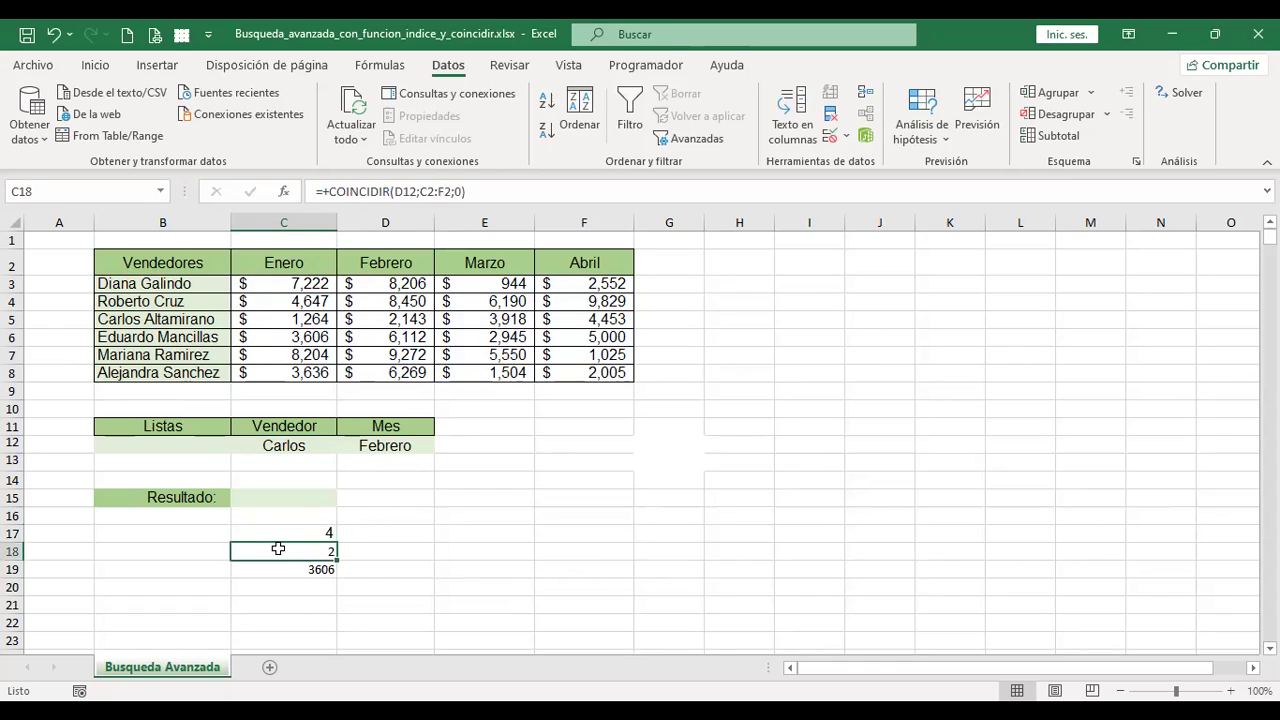
double_click(278, 548)
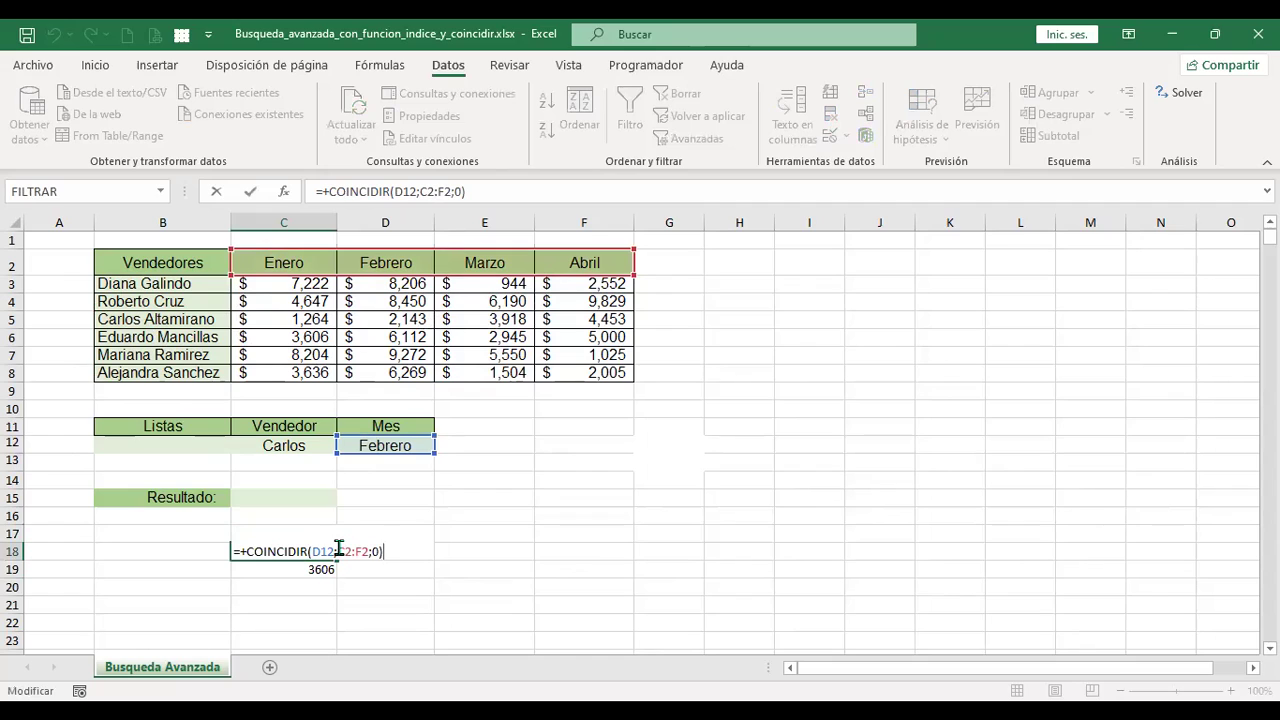
drag(338, 551, 370, 551)
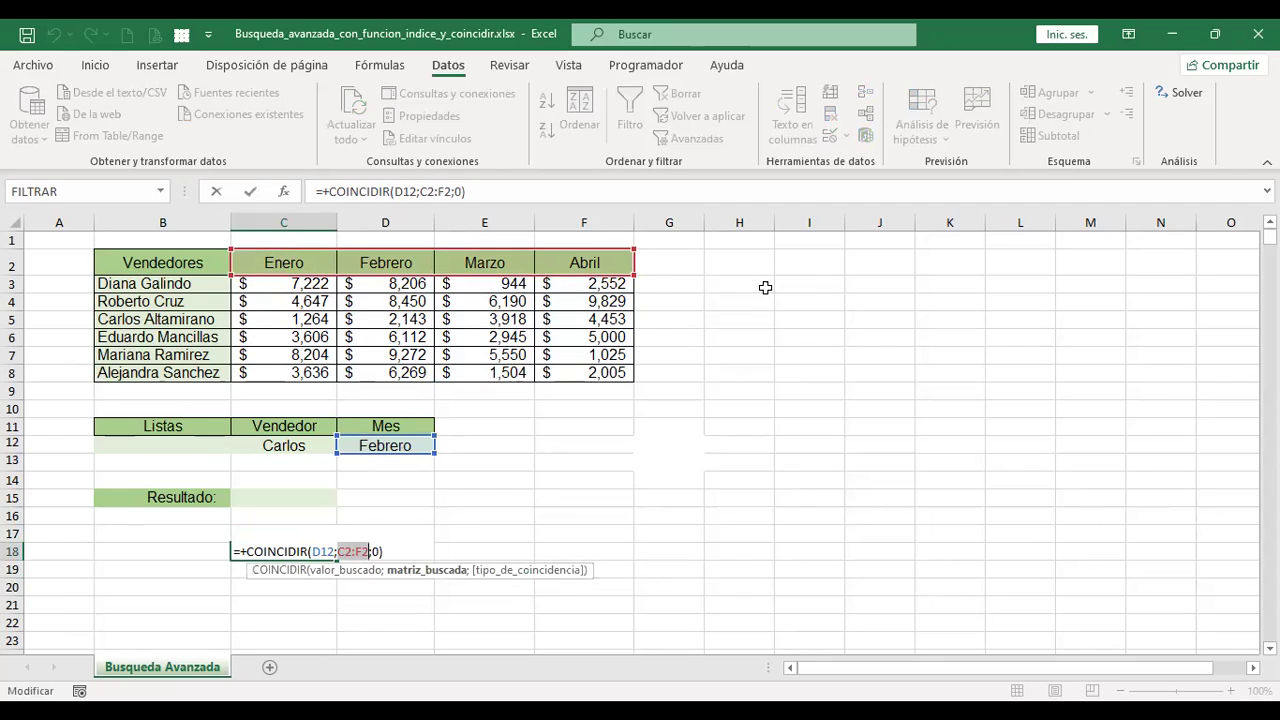
key(Delete)
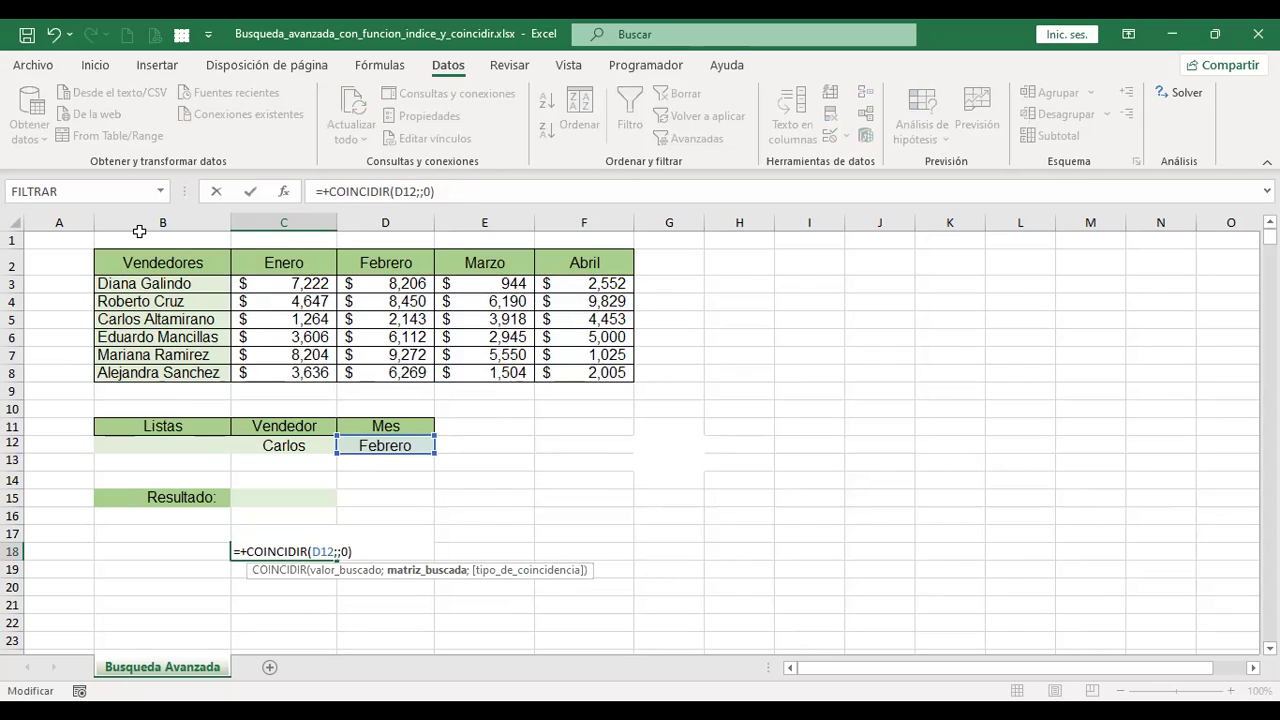
click(171, 258)
key(ctrl+shift+Right)
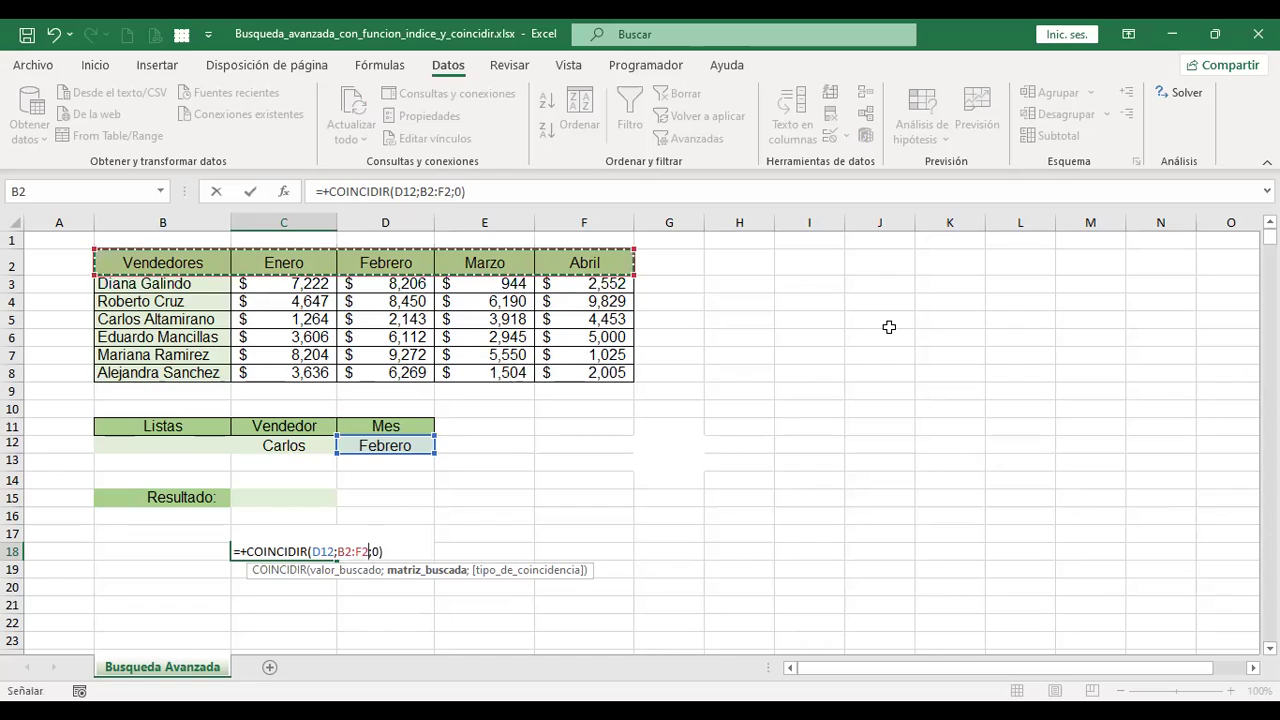
key(ctrl+Return)
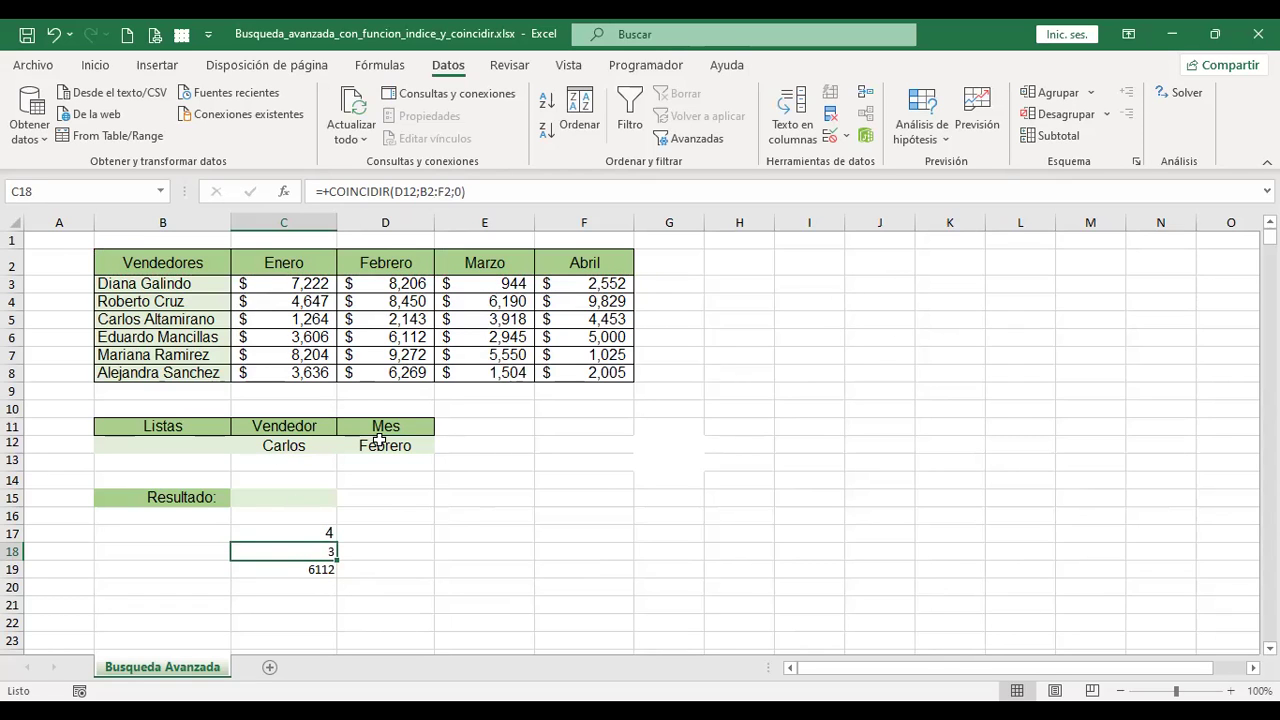
click(13, 320)
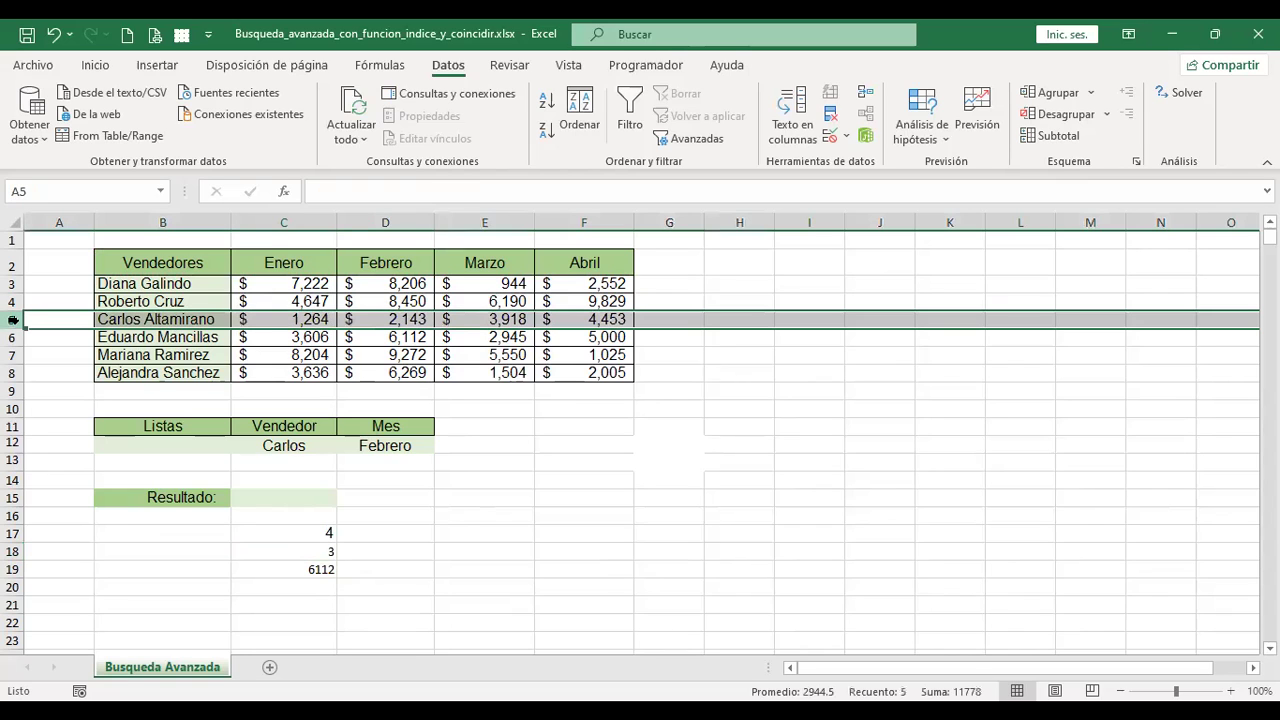
- Replace C19's B3:F8 range with B2:F8 so INDICE returns 2143 for Febrero
ctrl+click(412, 222)
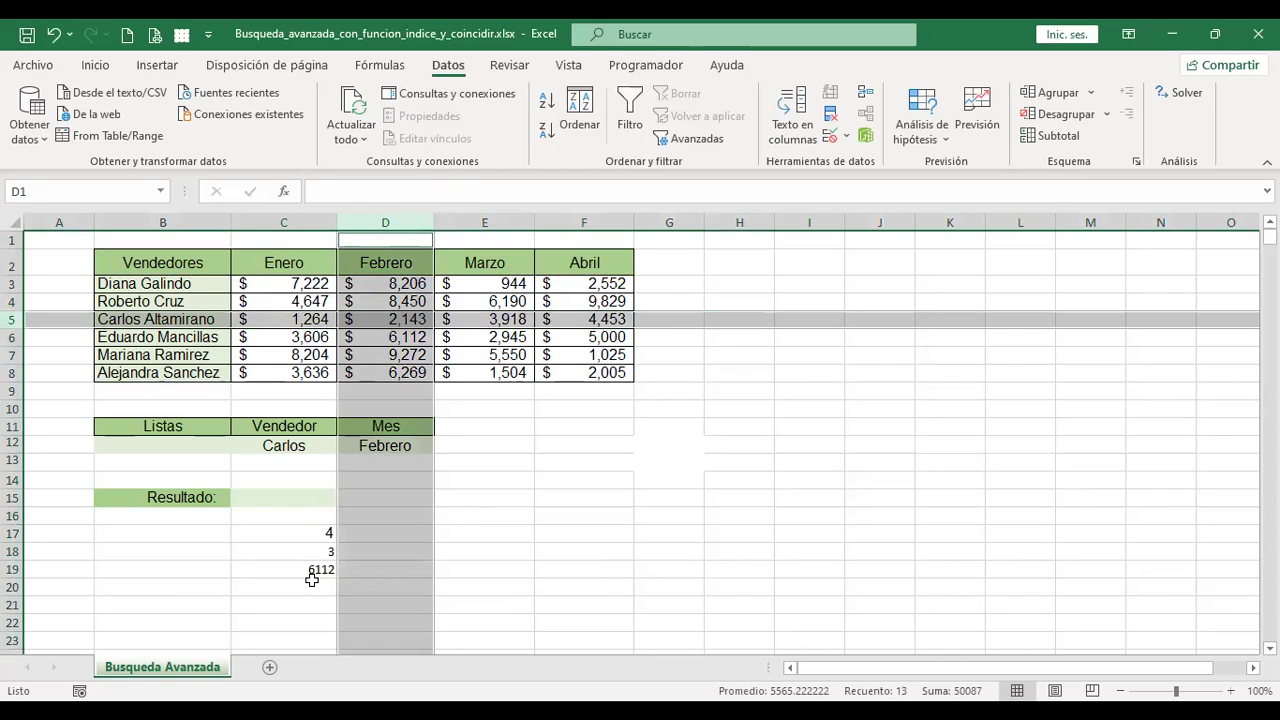
click(297, 568)
double_click(297, 568)
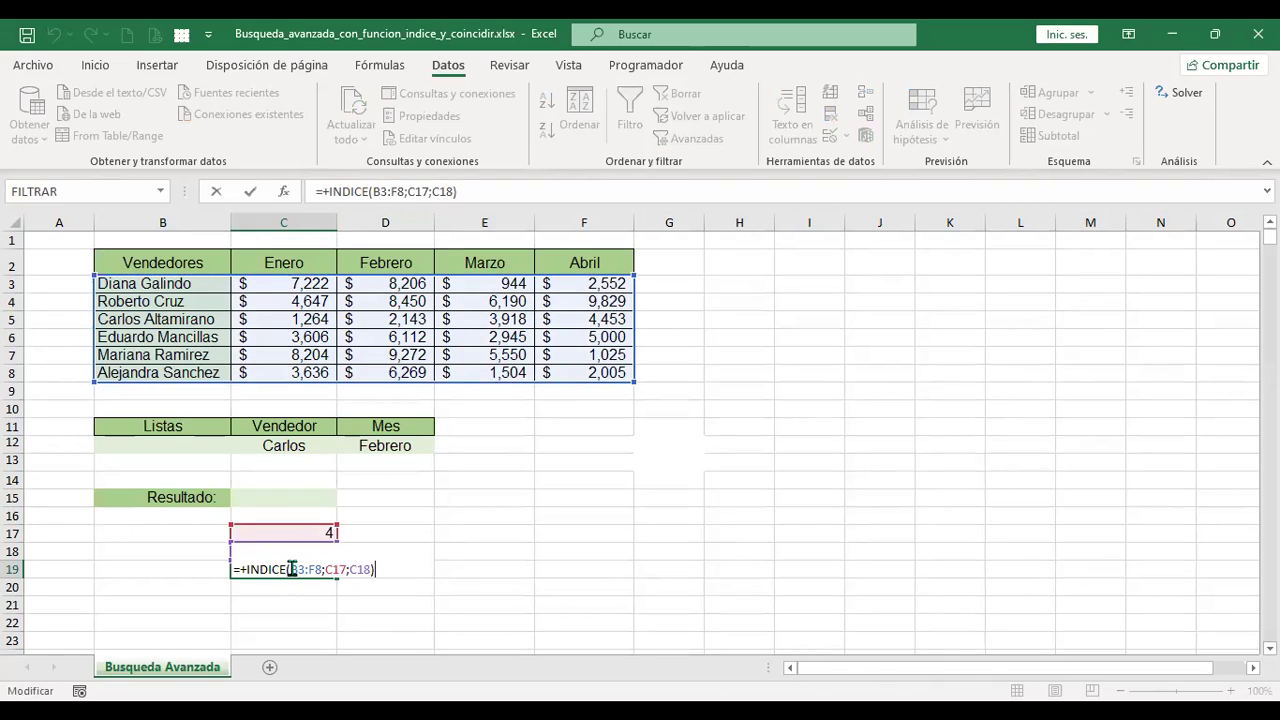
drag(290, 569, 317, 569)
key(Delete)
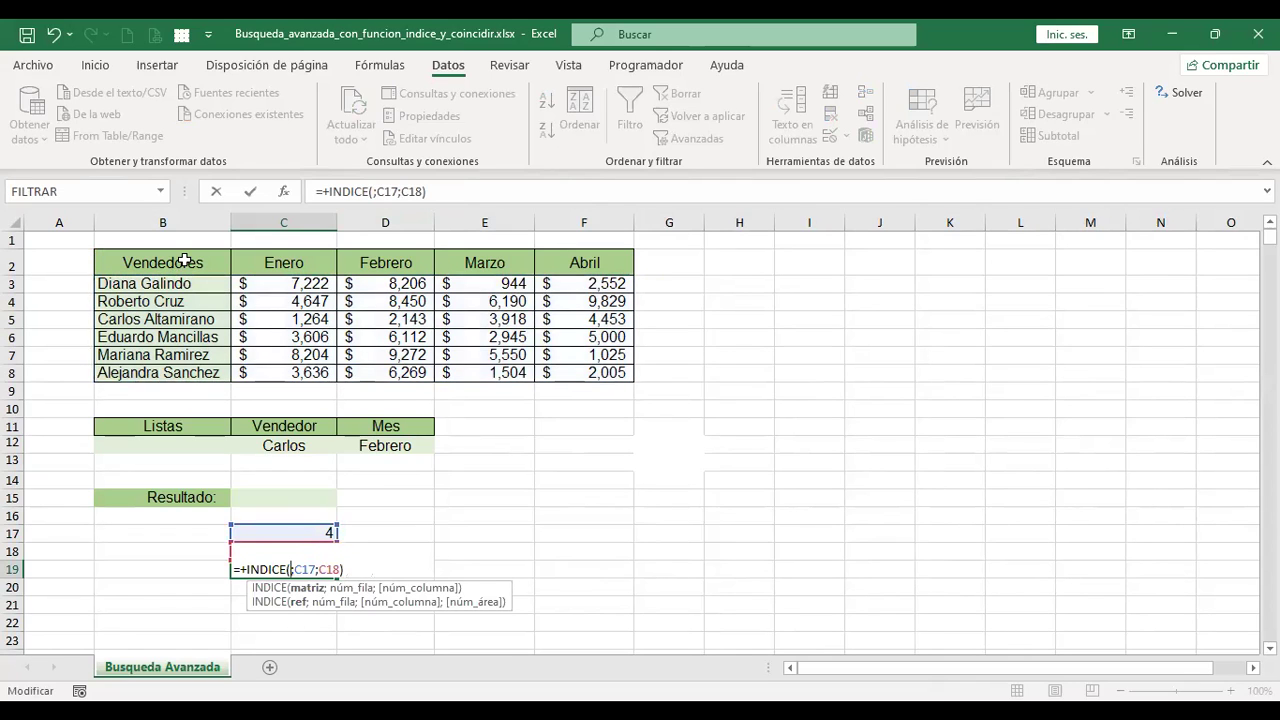
drag(185, 261, 596, 370)
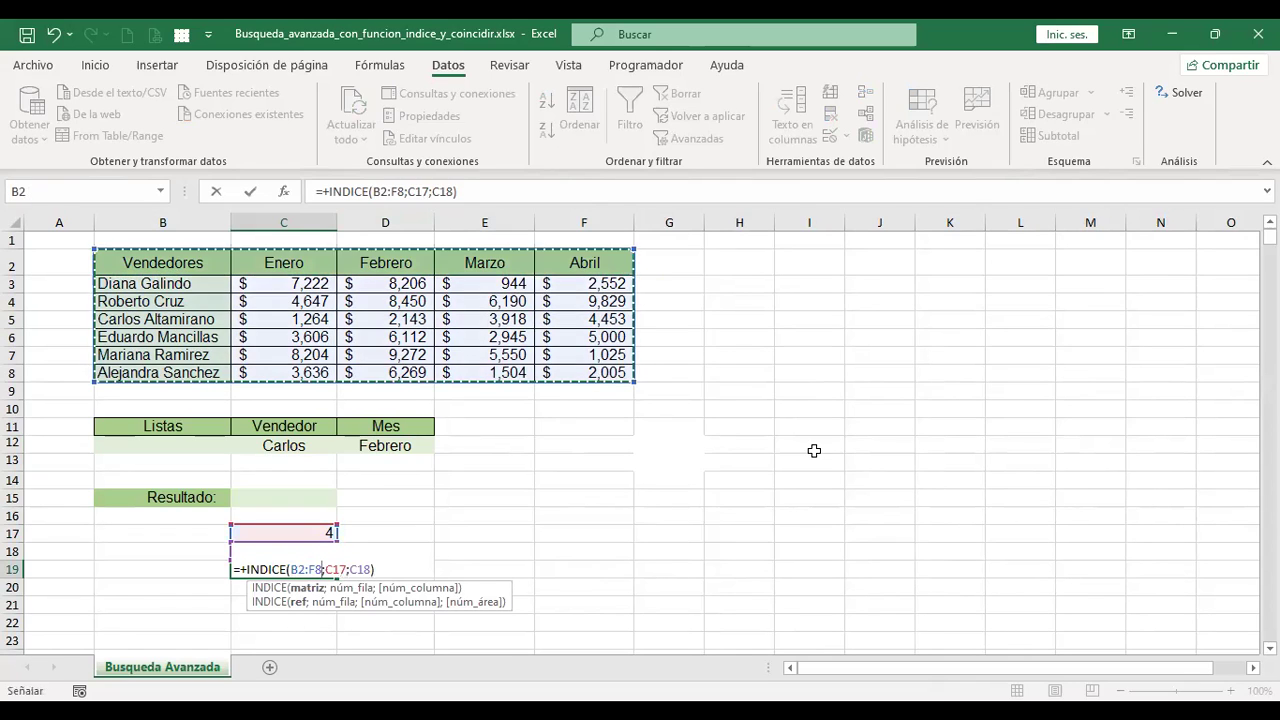
key(ctrl+Return)
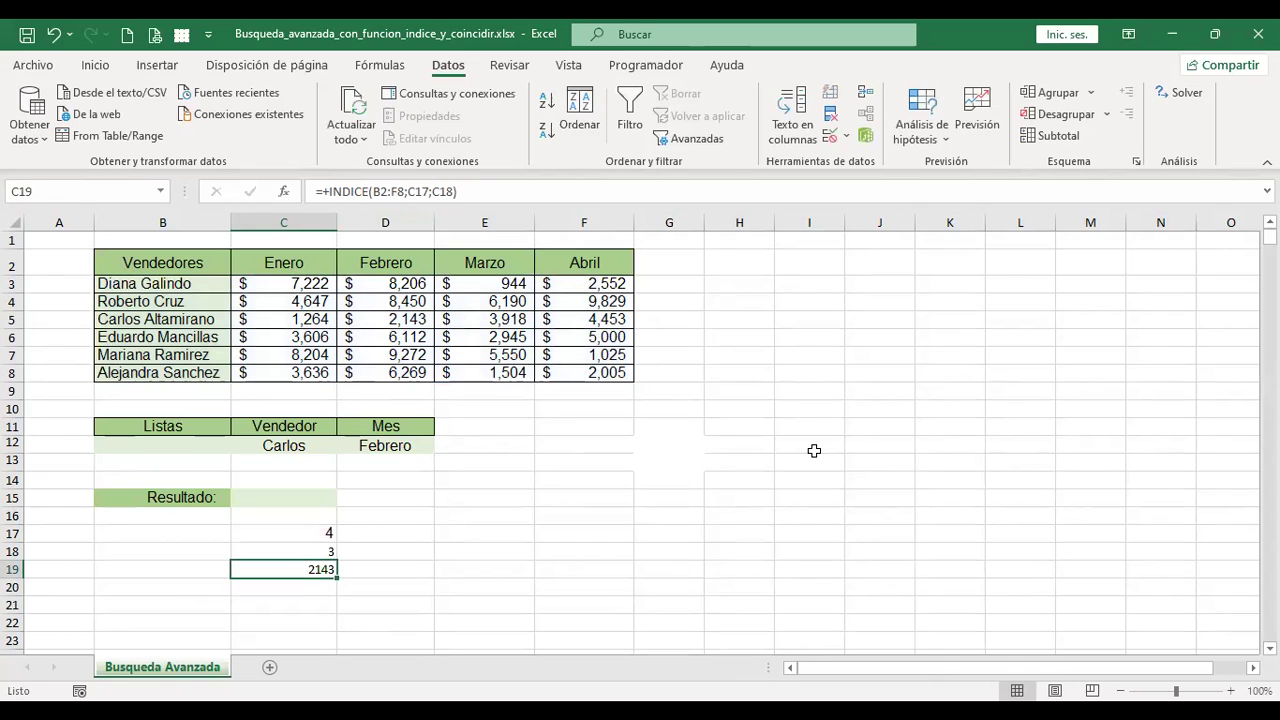
- Choose the fourth vendor in C12 and Marzo in D12, then highlight row 6 and column E
click(295, 448)
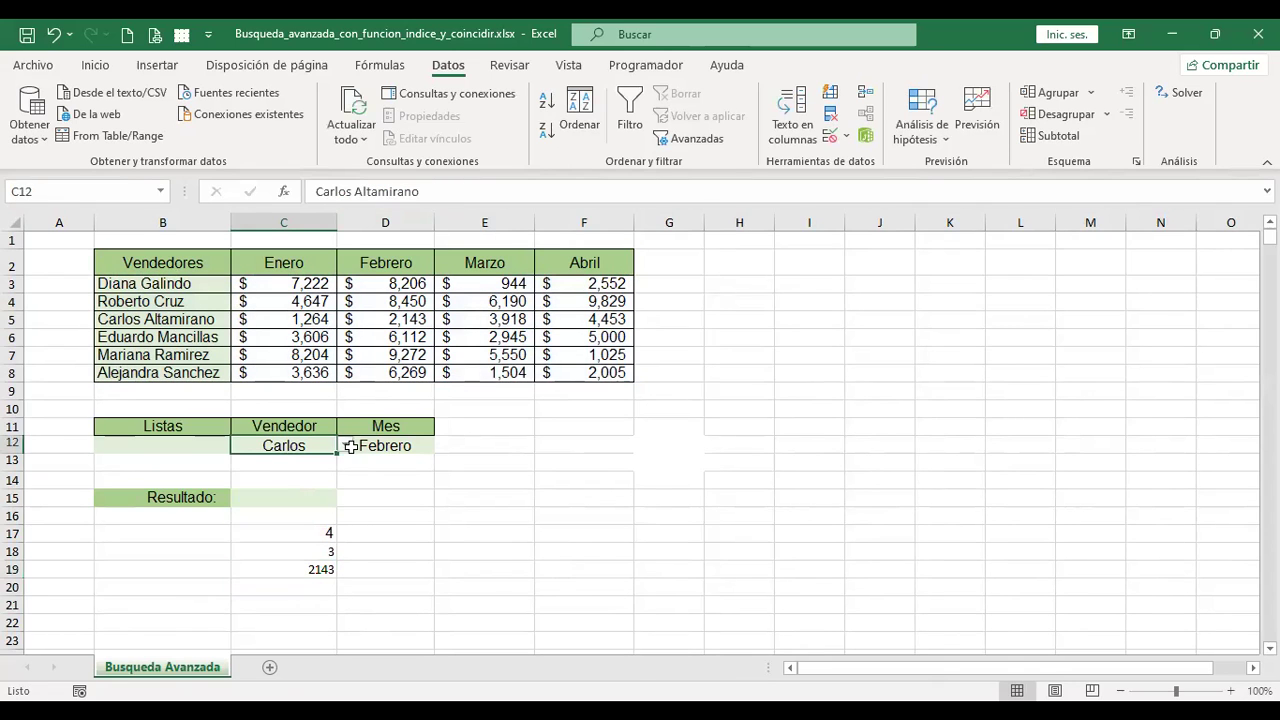
click(344, 447)
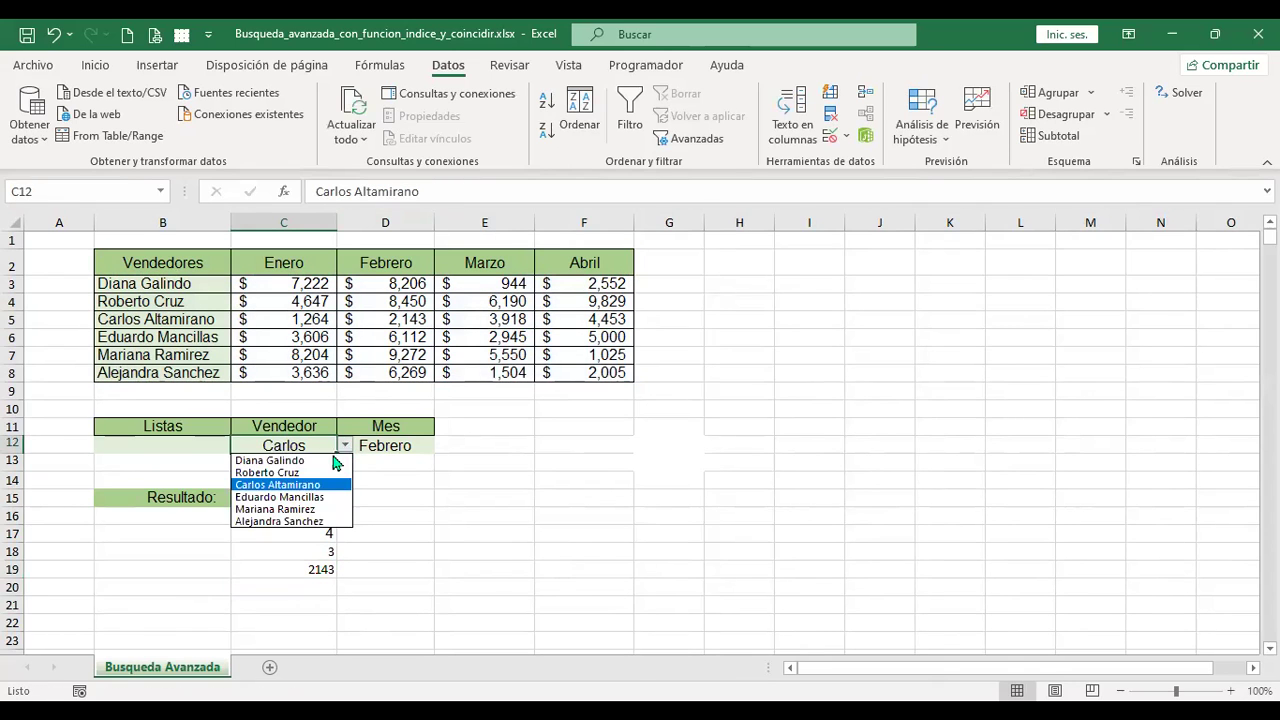
click(304, 503)
click(398, 443)
click(443, 445)
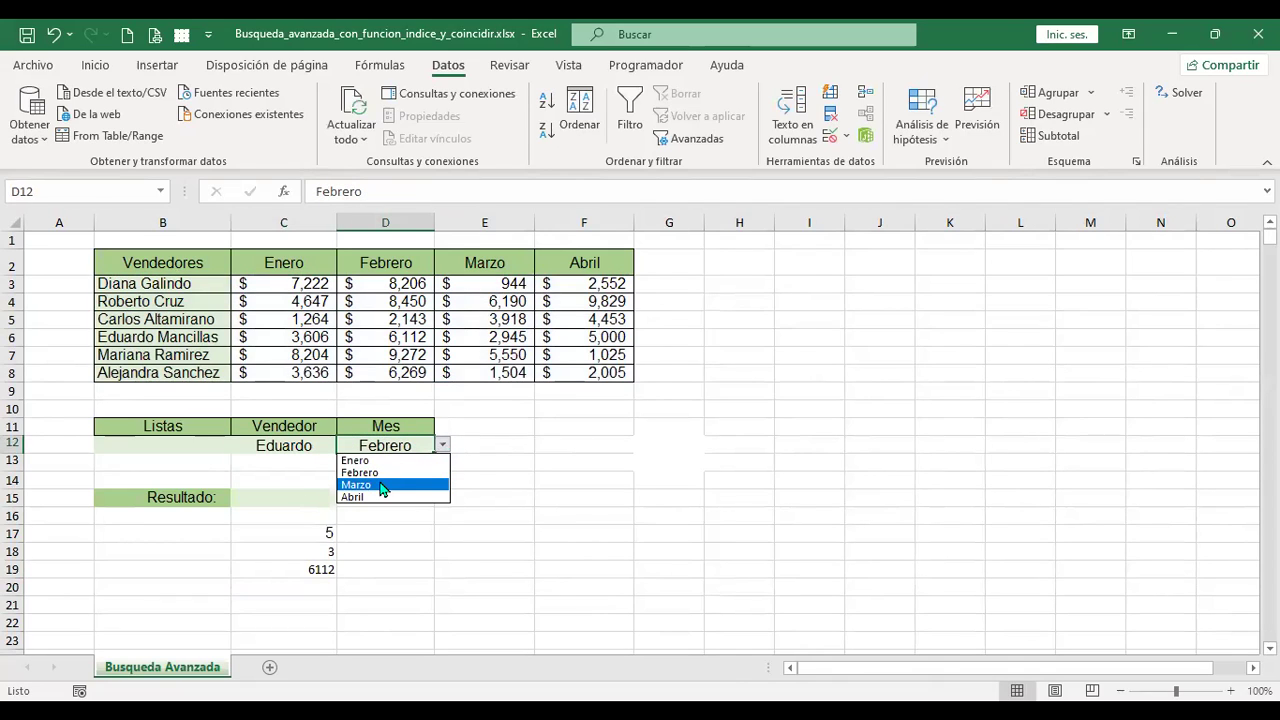
click(382, 486)
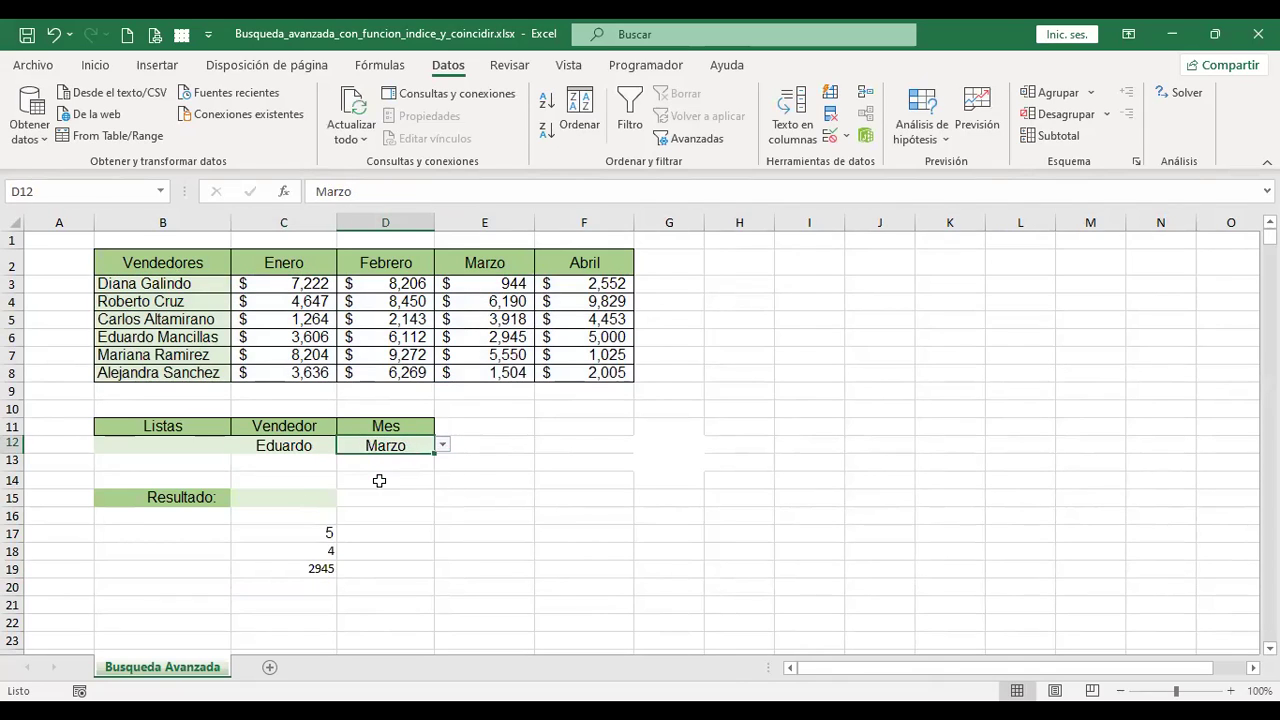
click(13, 338)
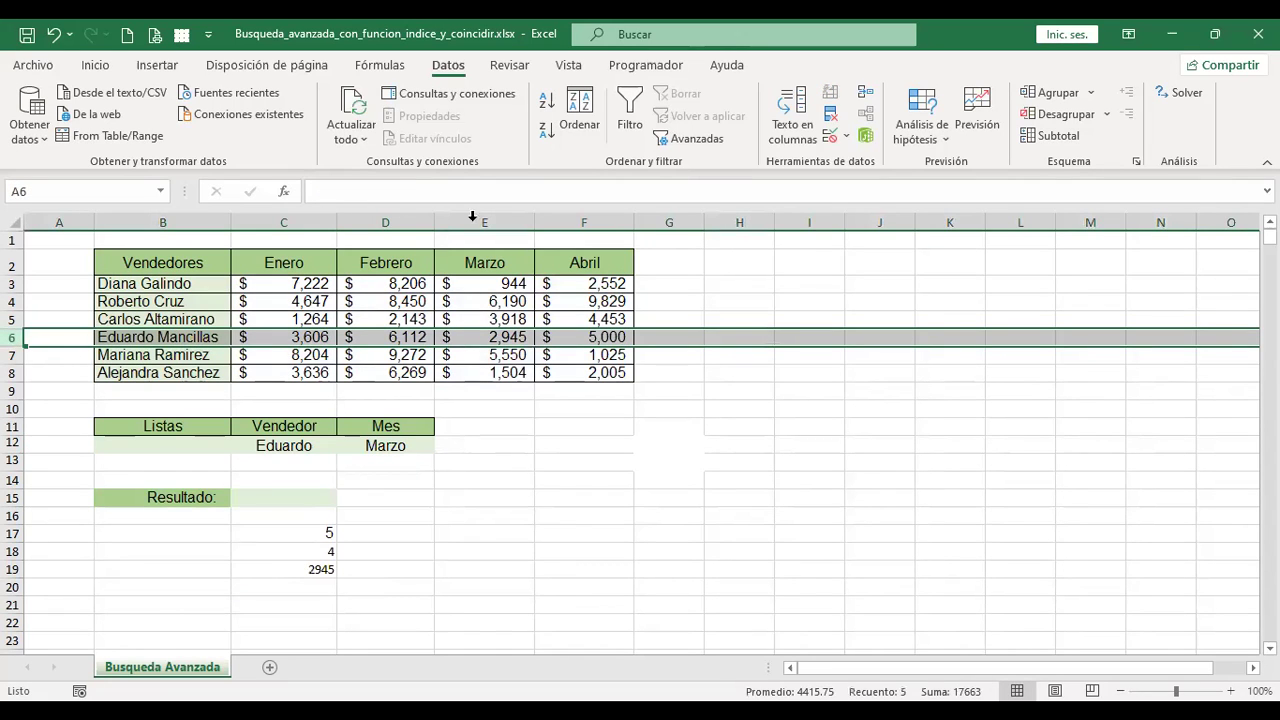
ctrl+click(485, 216)
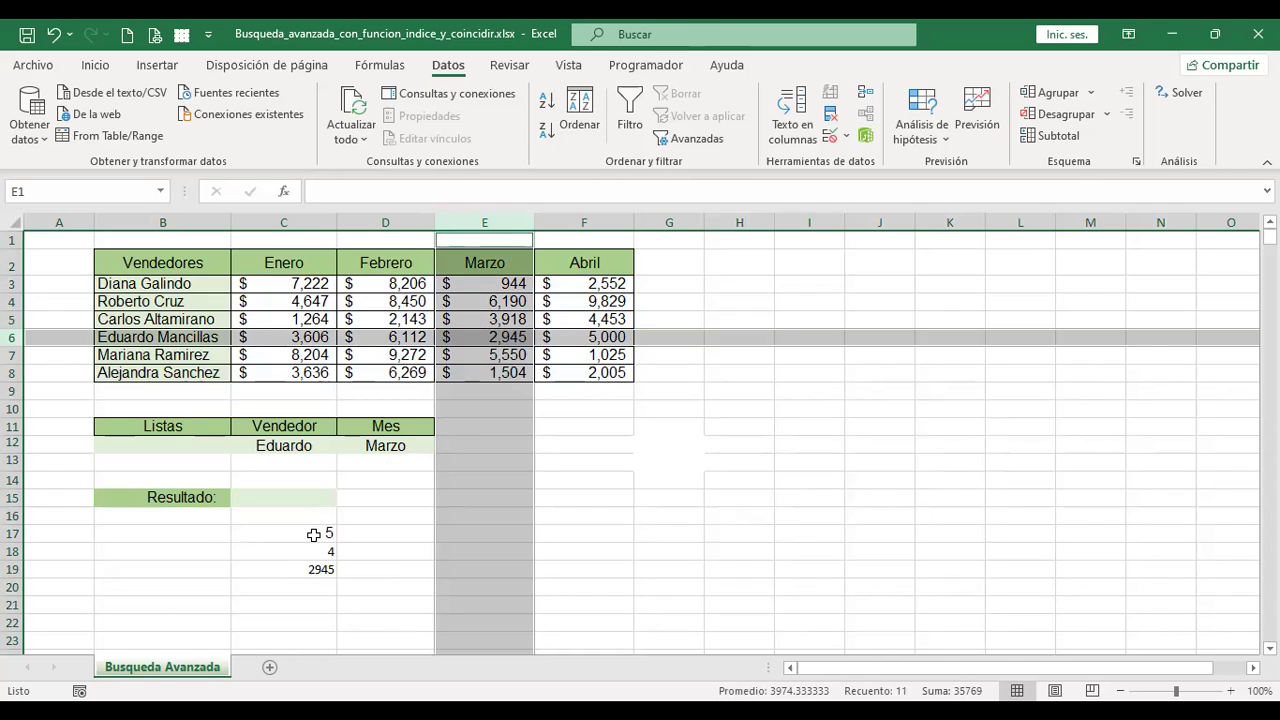
click(299, 569)
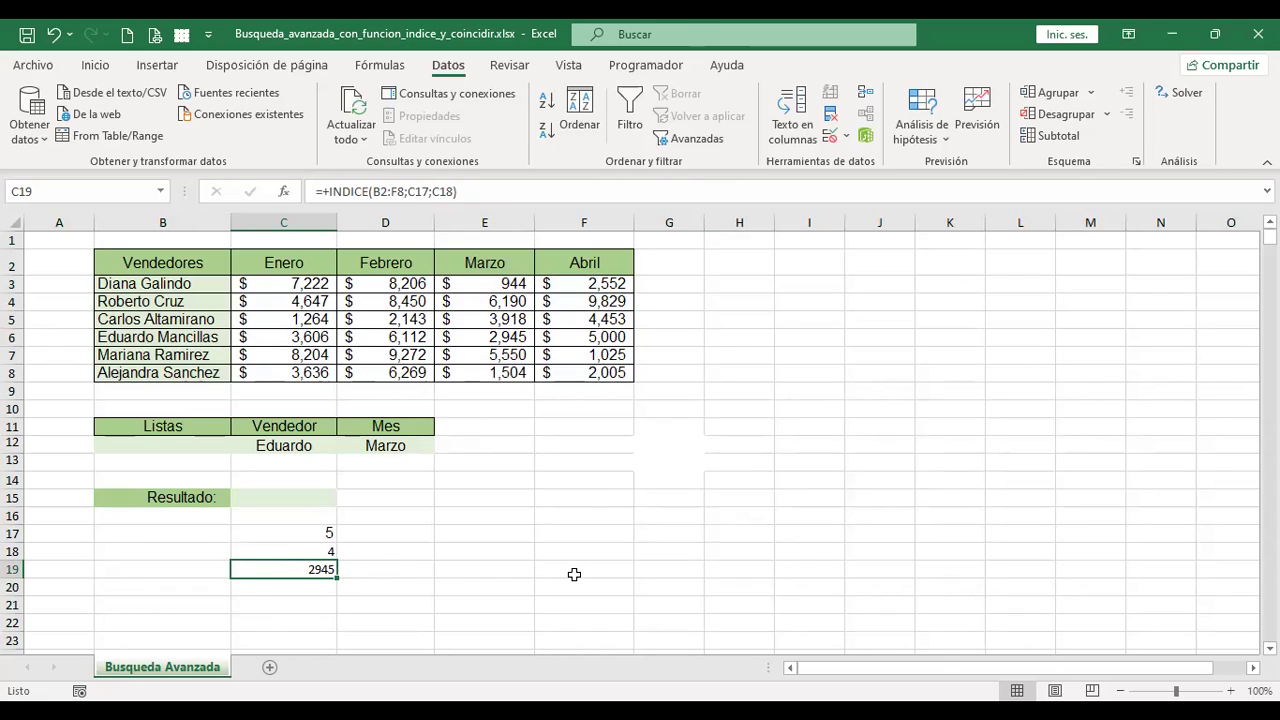
- Re-confirm the C17, C18 and C19 formulas unchanged, then begin a +indi formula in C15
click(285, 498)
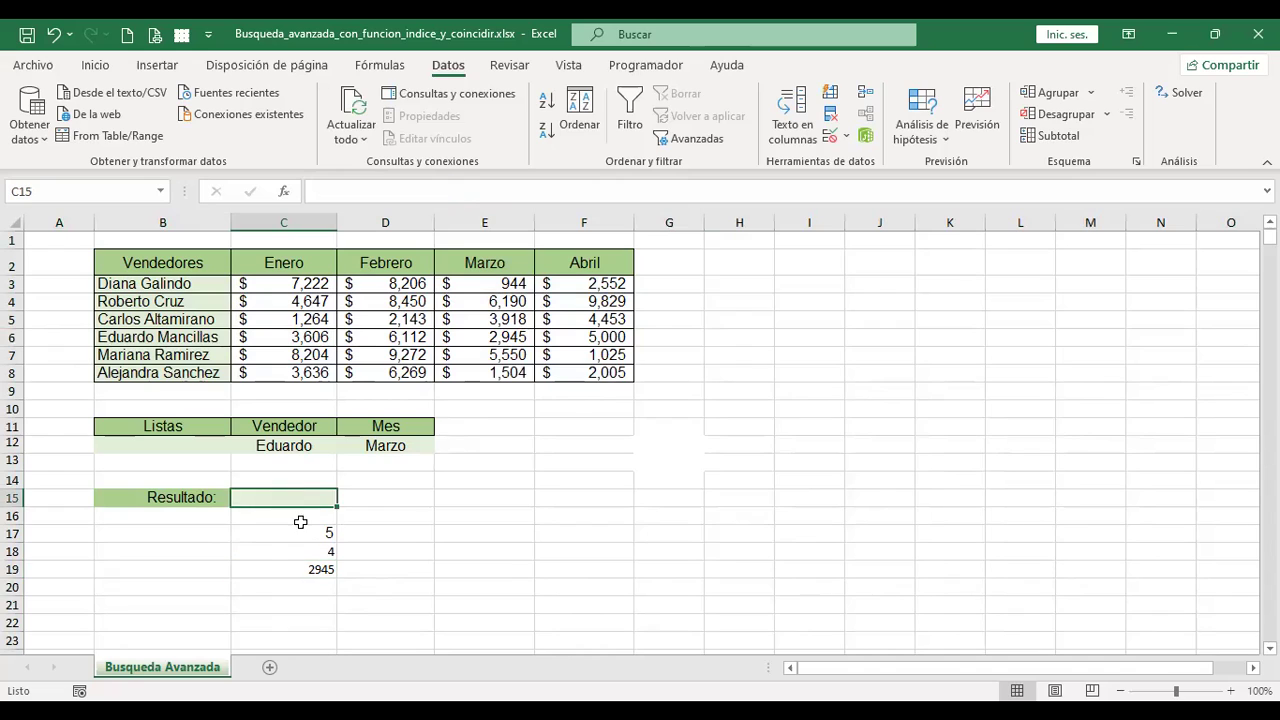
click(296, 533)
click(293, 552)
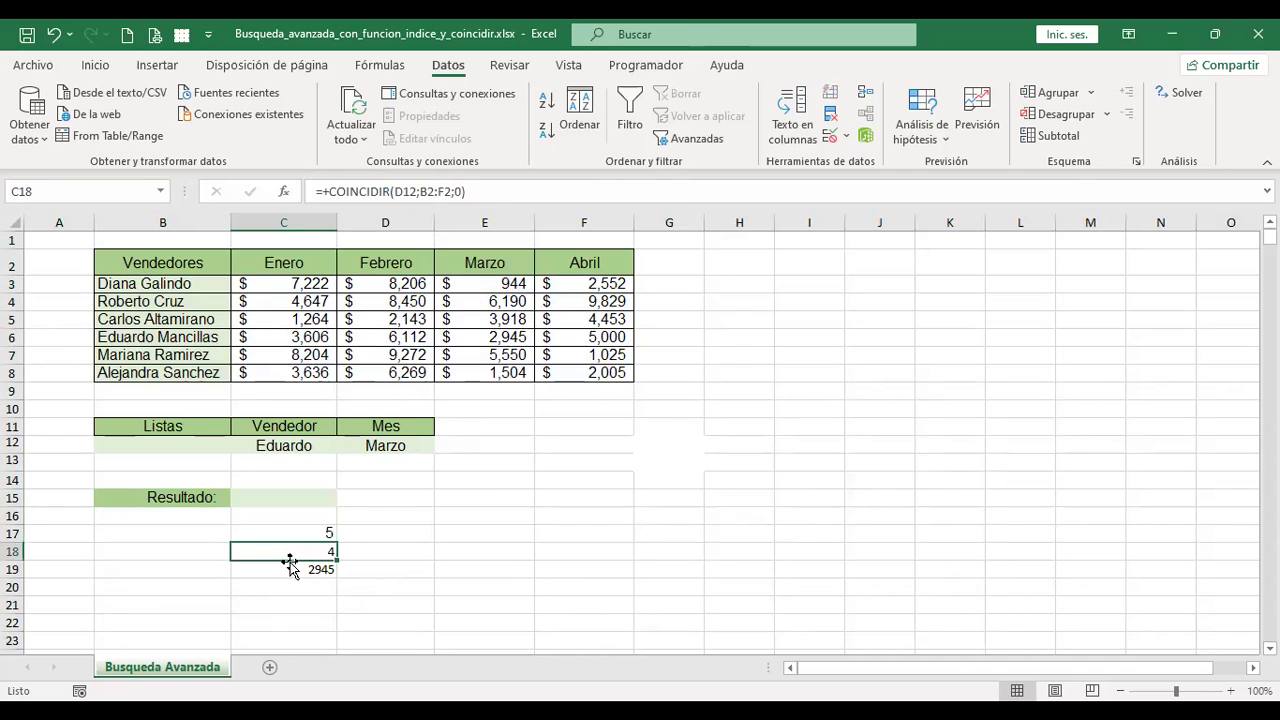
click(280, 534)
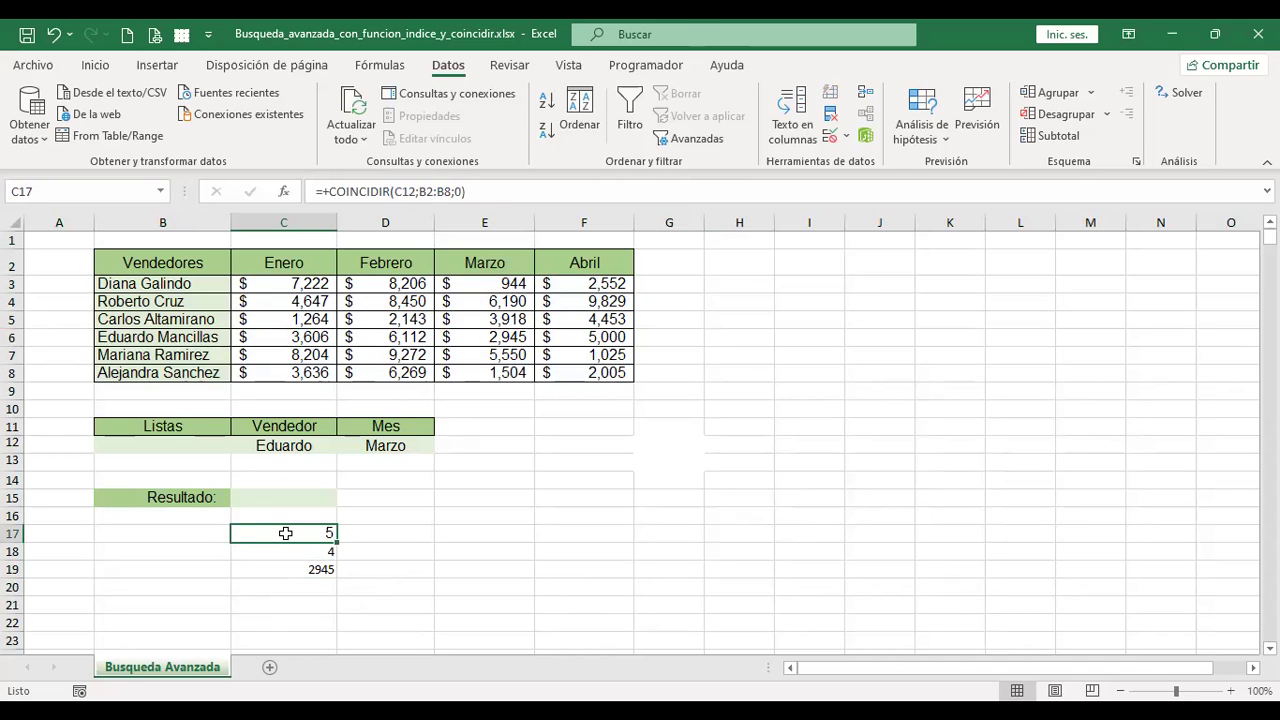
double_click(285, 533)
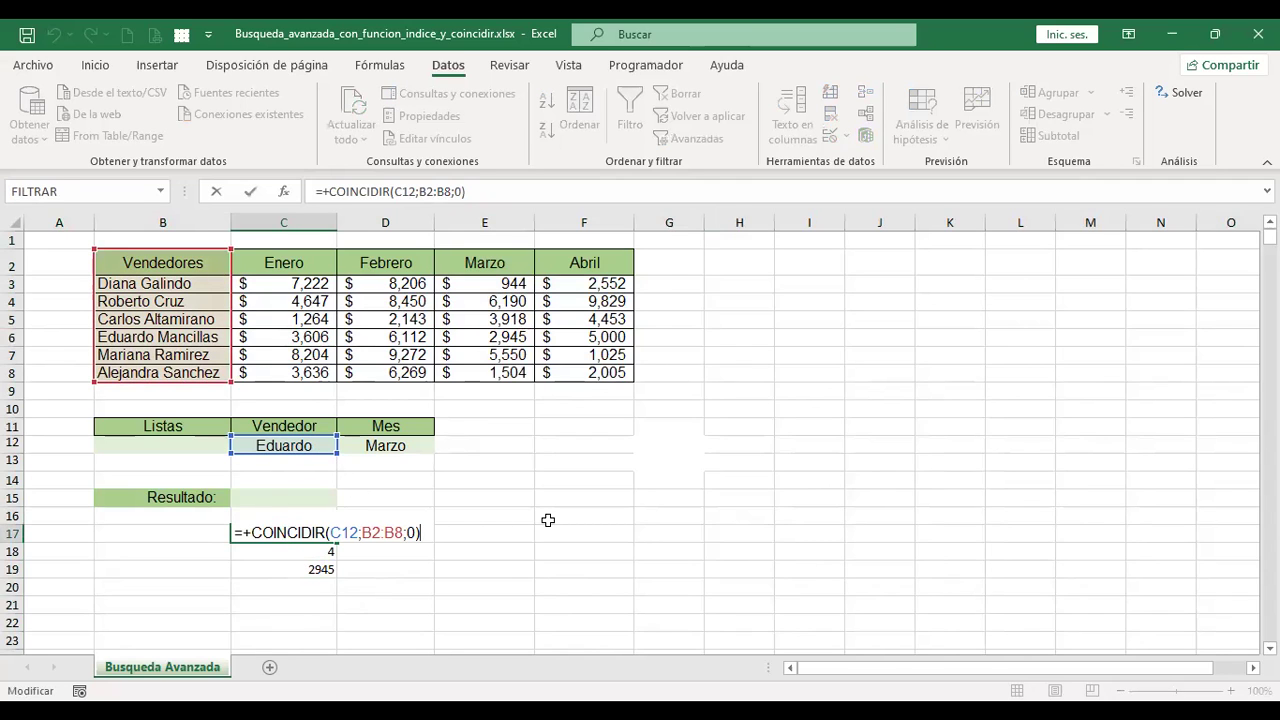
key(Return)
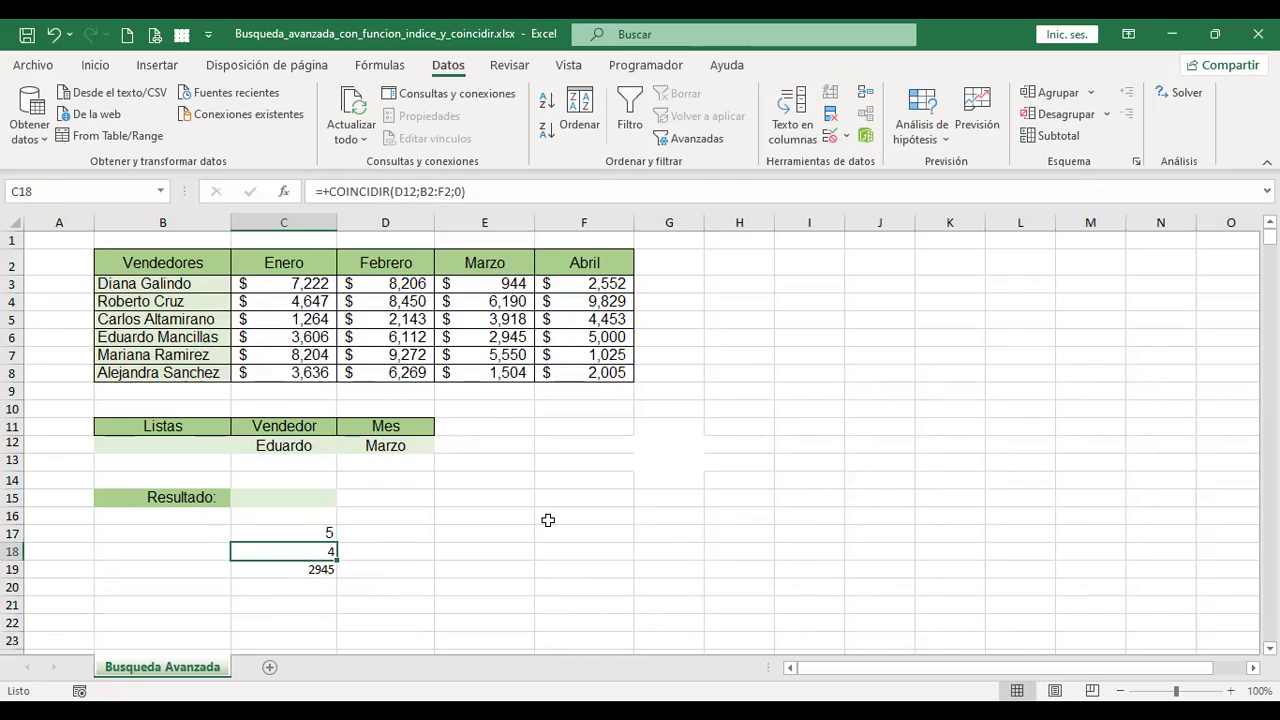
key(F2)
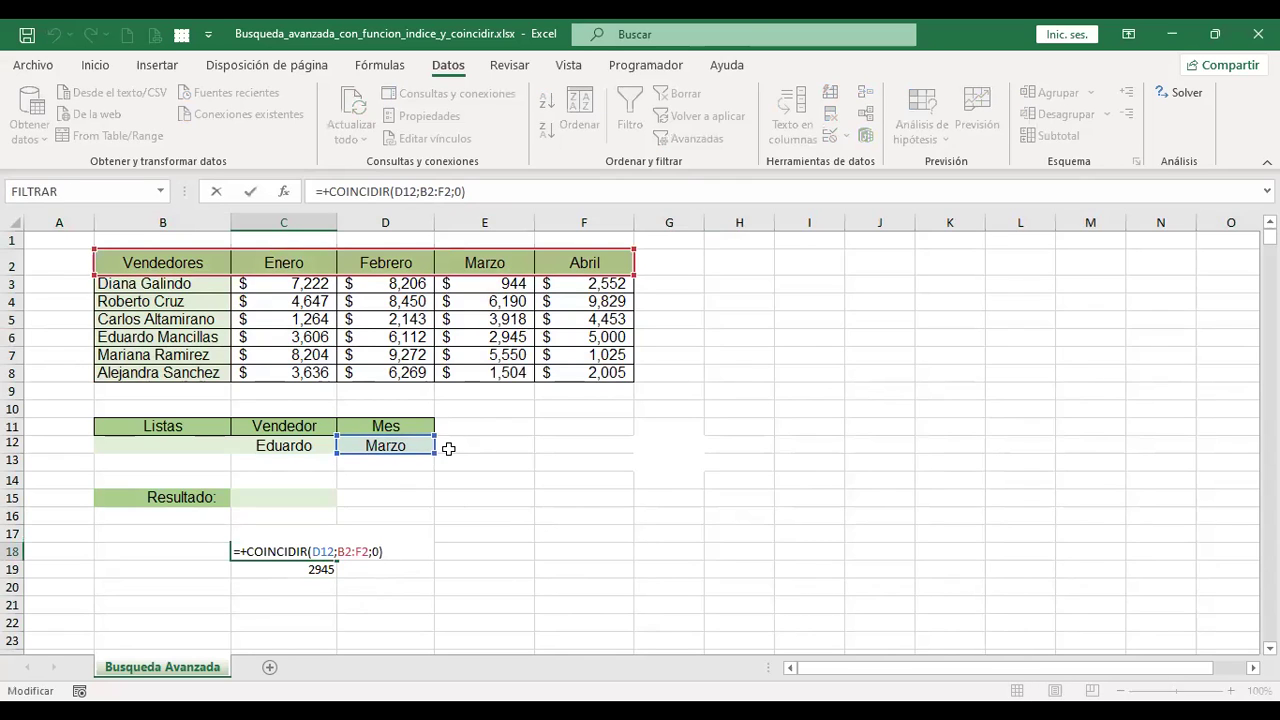
key(Return)
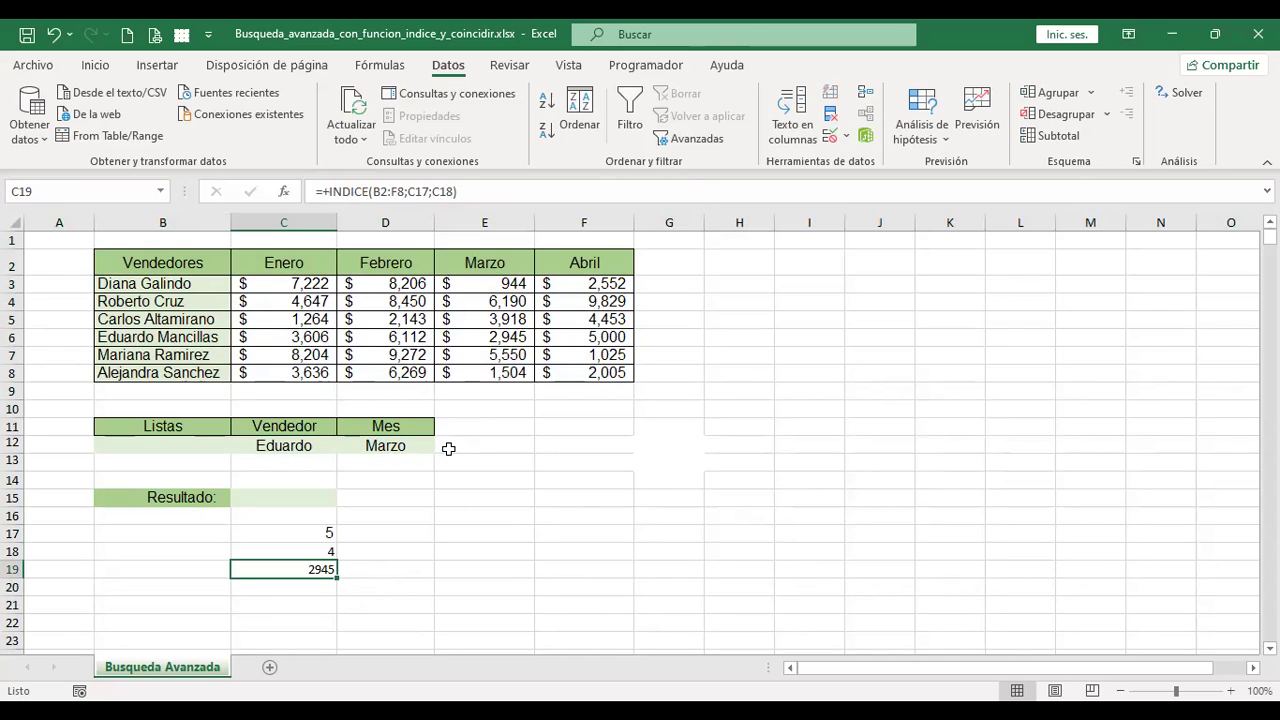
key(F2)
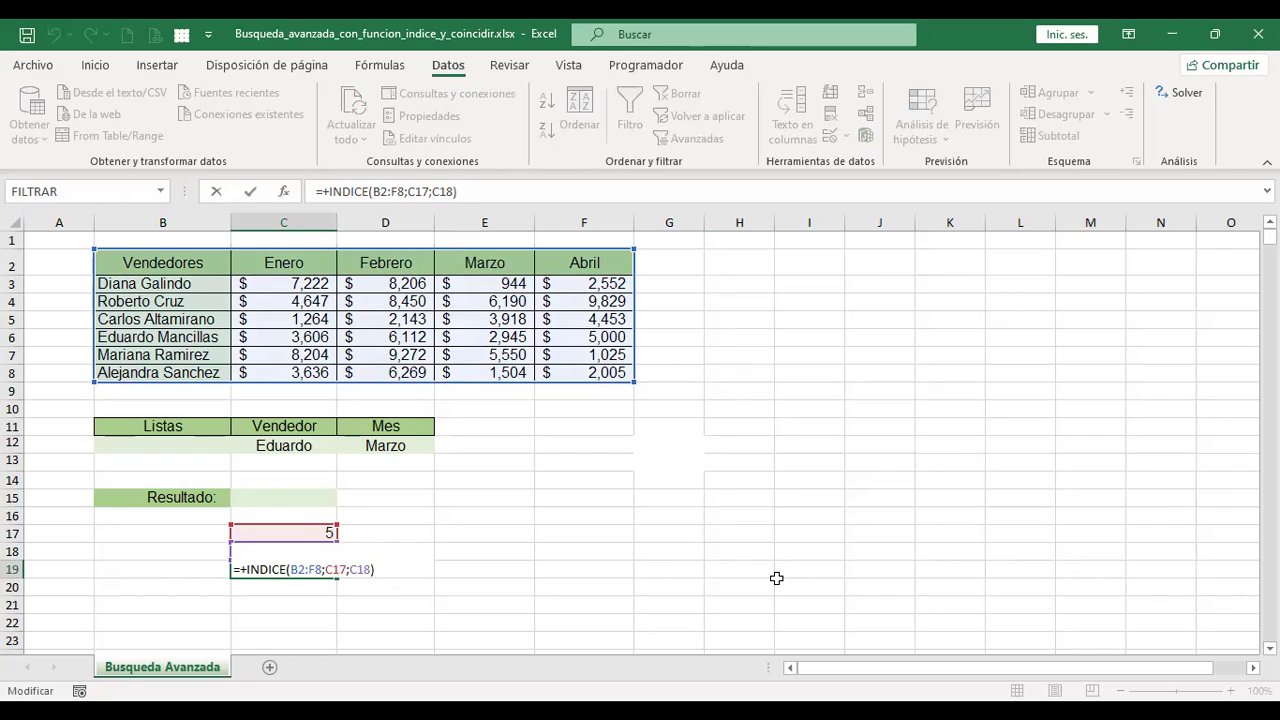
key(Return)
key(Up)
key(Up)
key(Up)
key(Up)
key(Up)
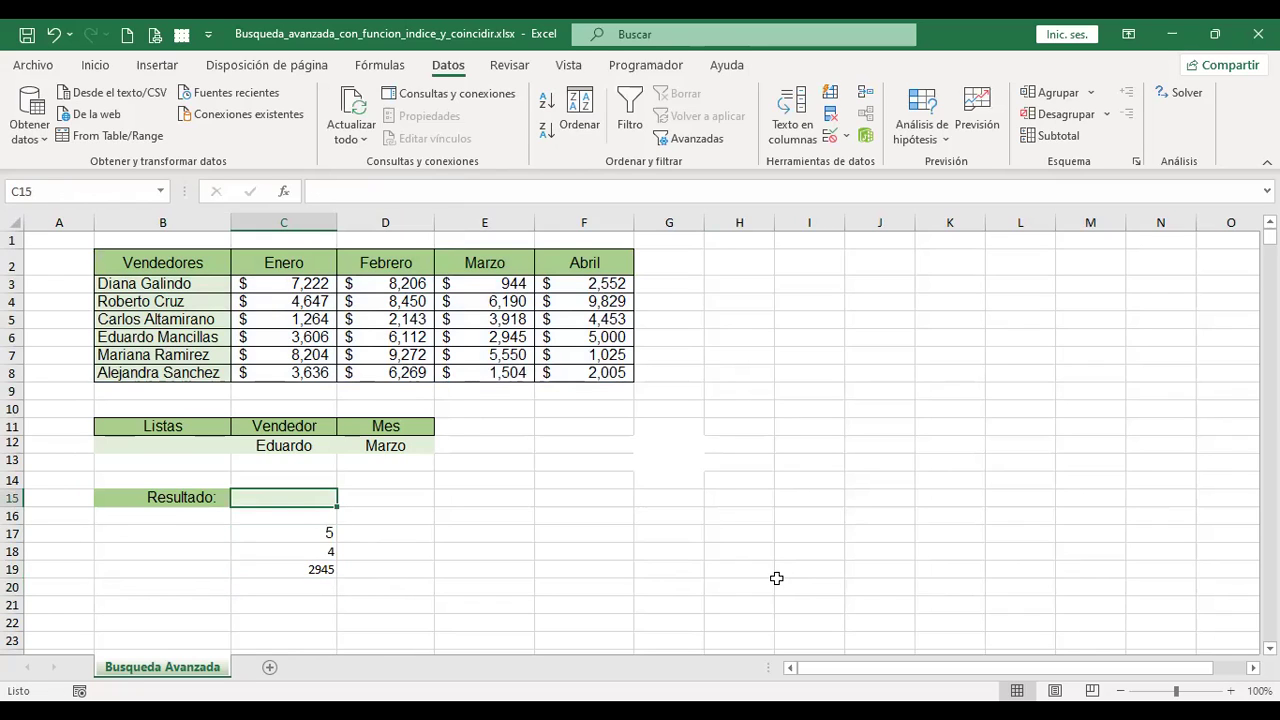
text(+)
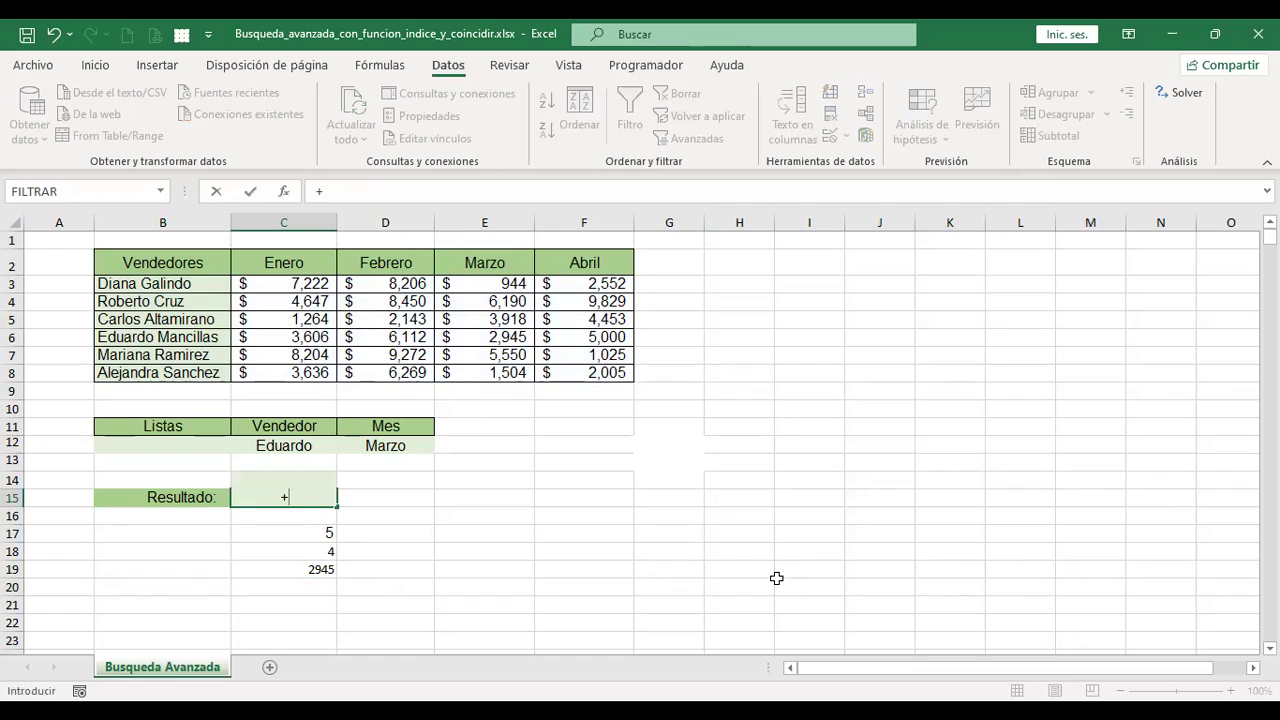
text(indi)
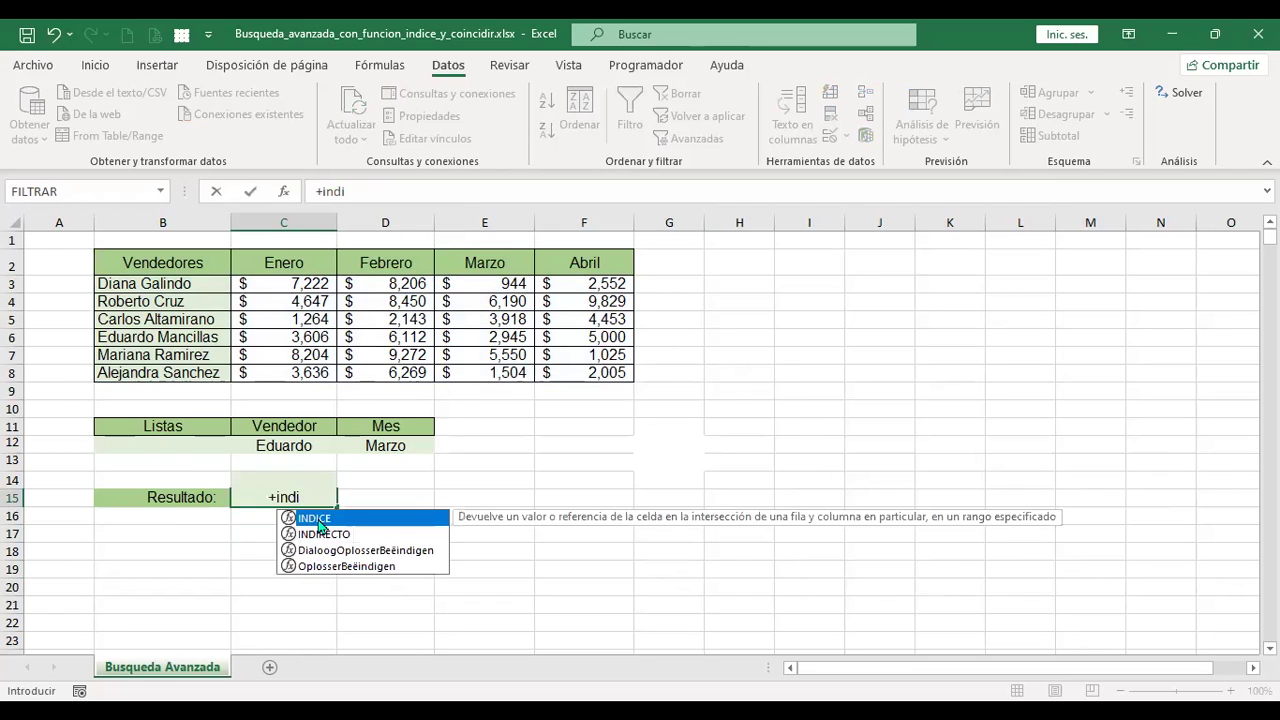
- Cancel the unfinished C15 formula and choose the first vendor in C12
key(Escape)
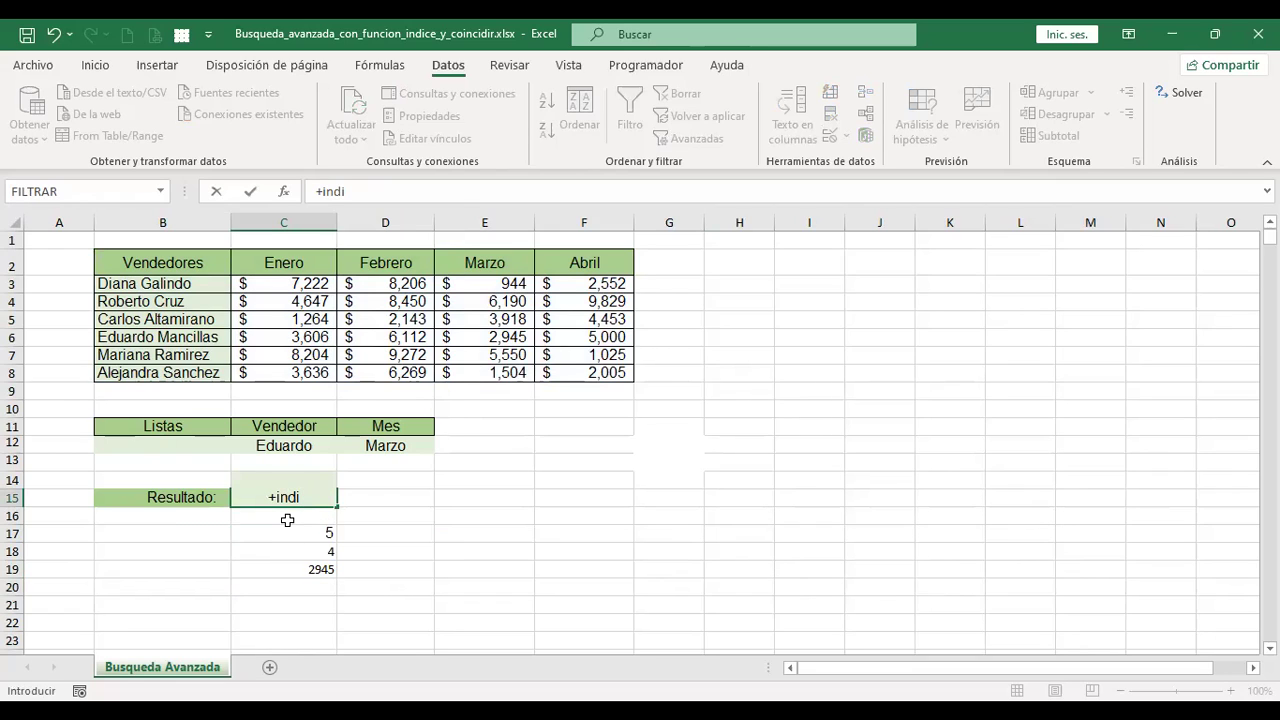
key(Escape)
click(288, 532)
click(295, 570)
click(330, 447)
click(345, 447)
click(270, 461)
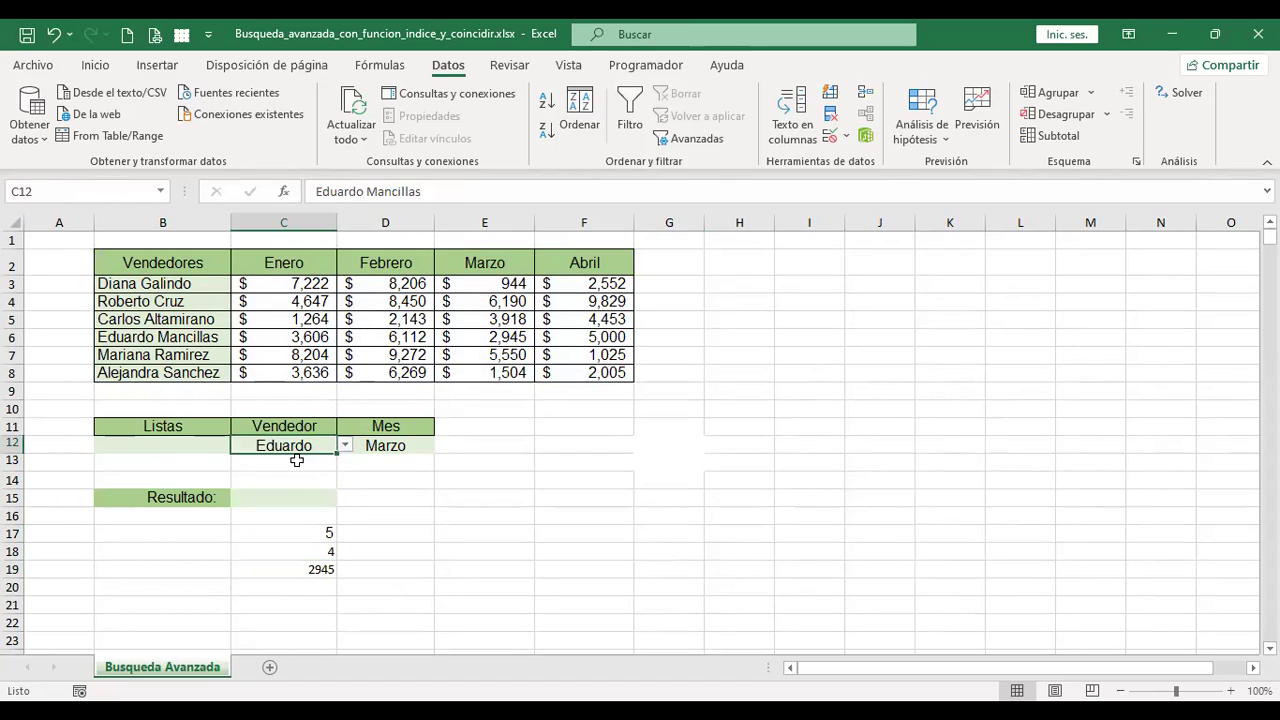
- Verify C19's 944 result against E3 in row 3 and the Marzo column, then select C15
click(380, 445)
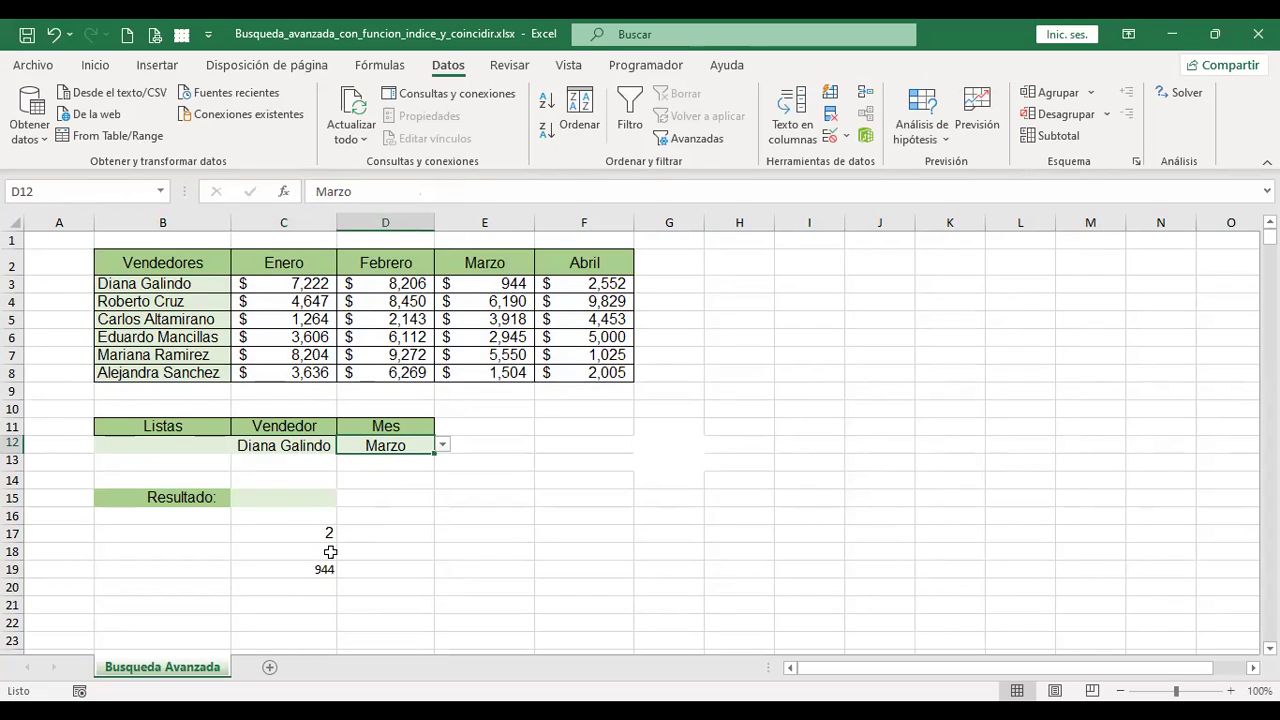
click(318, 568)
click(475, 284)
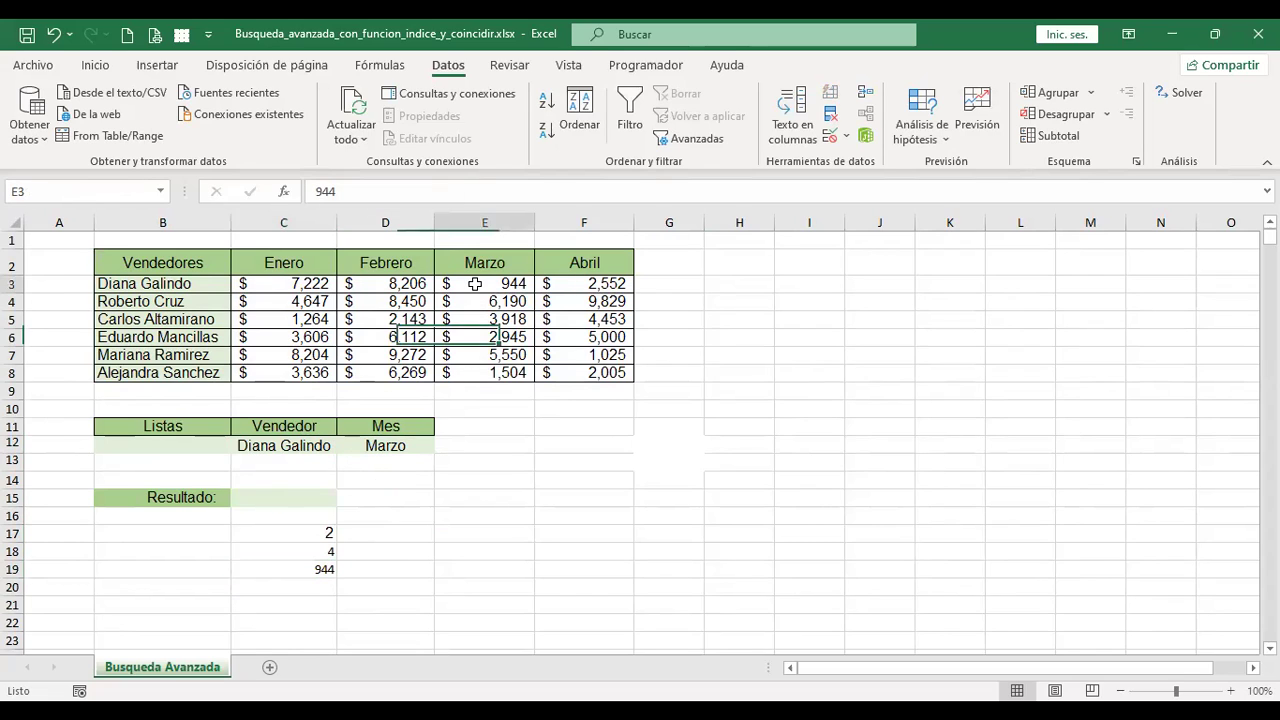
click(13, 284)
click(492, 223)
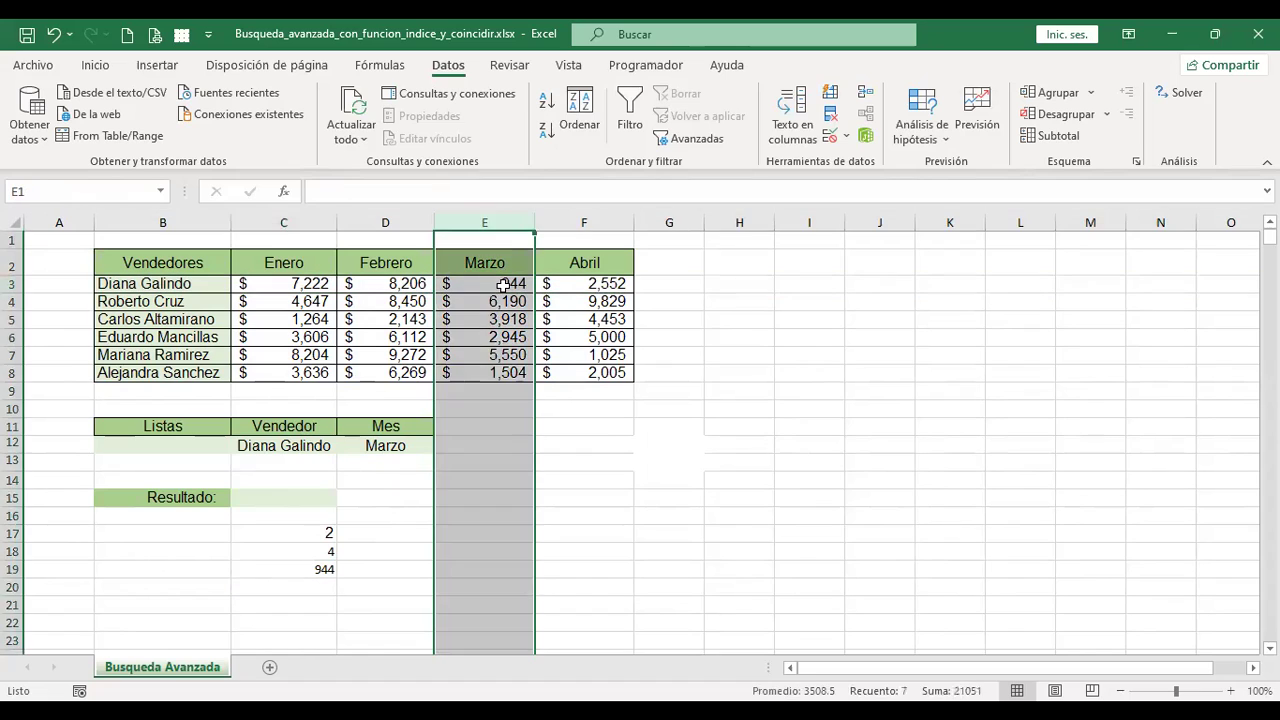
click(475, 284)
click(300, 569)
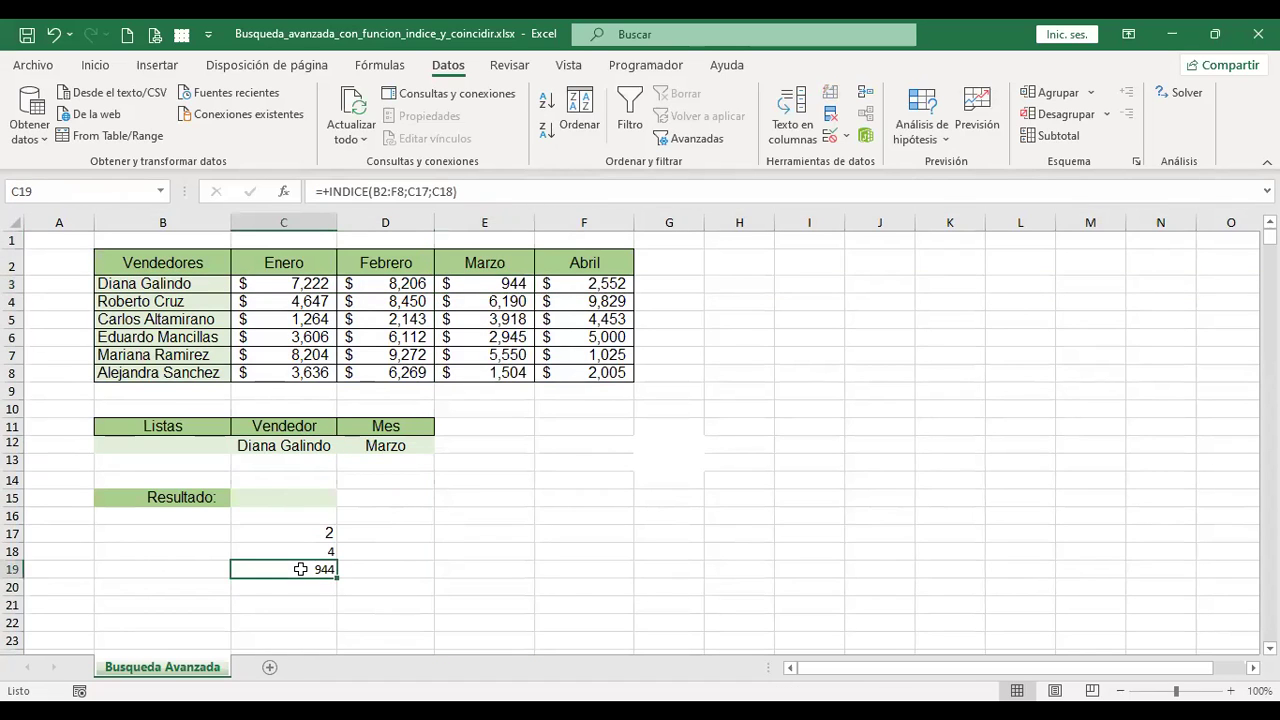
click(273, 497)
- Start an INDICE formula in C15 over the table range B2:F8
text(+)
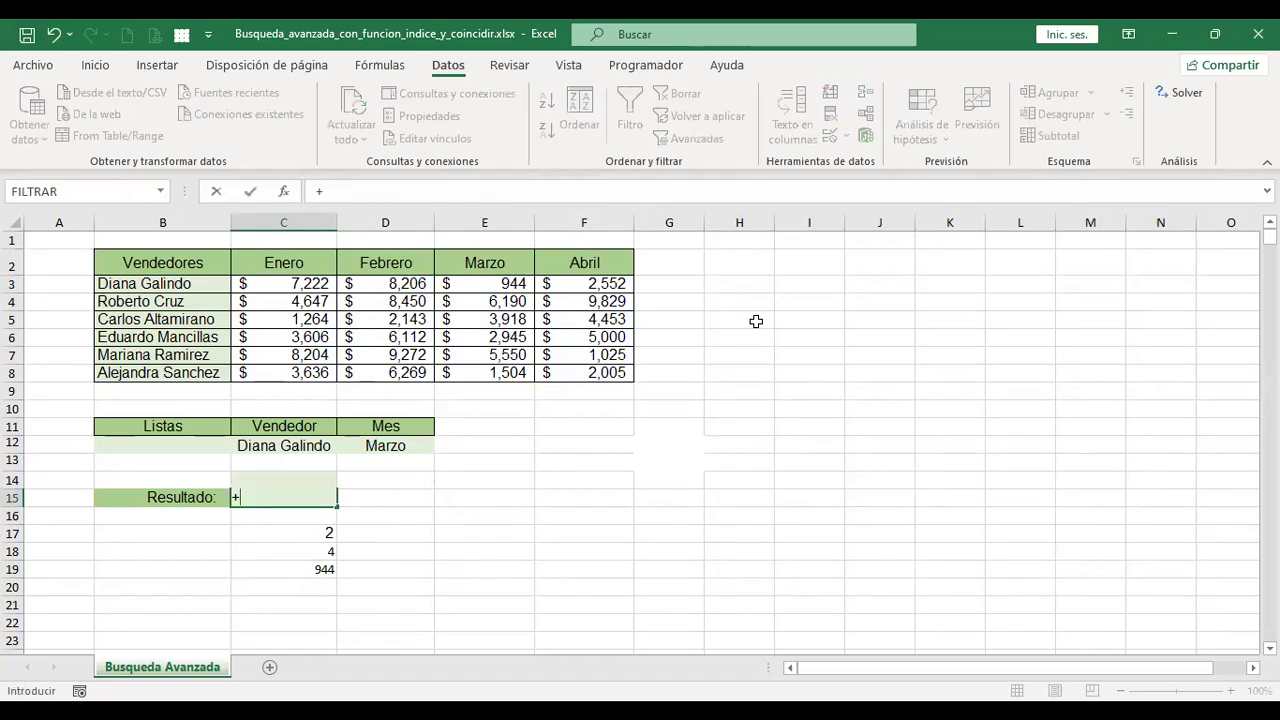
text(indi)
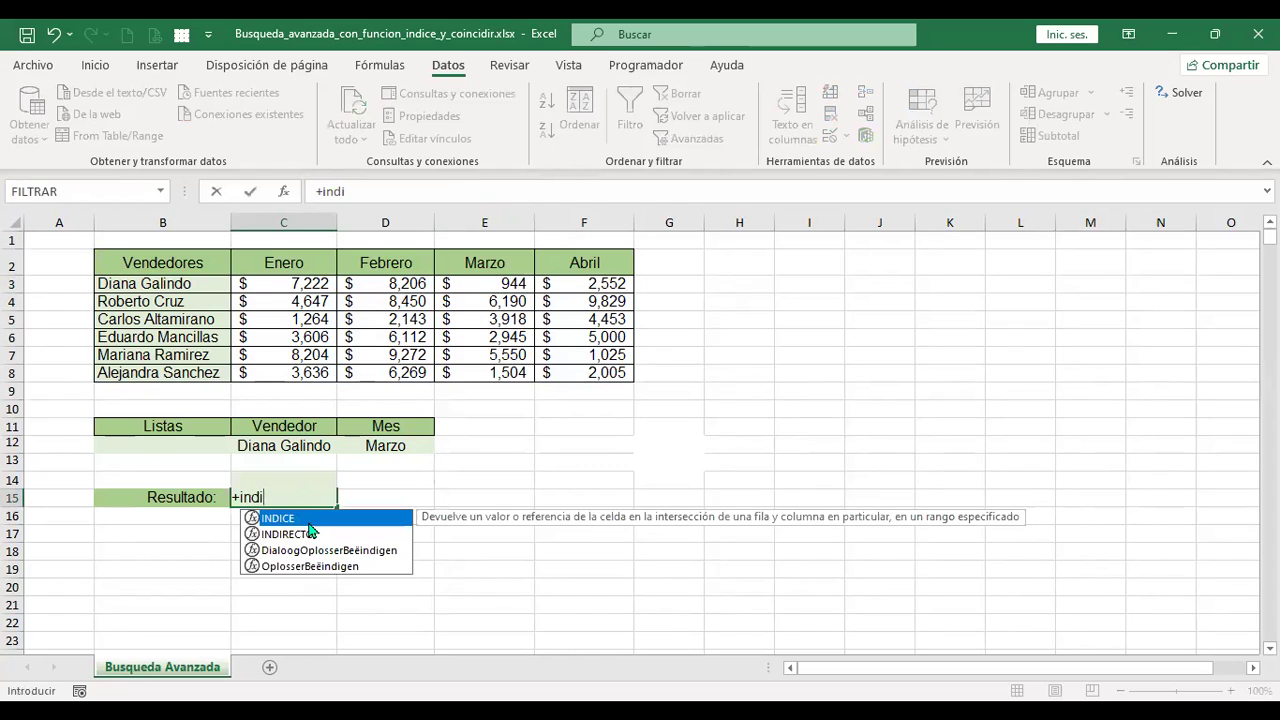
key(Tab)
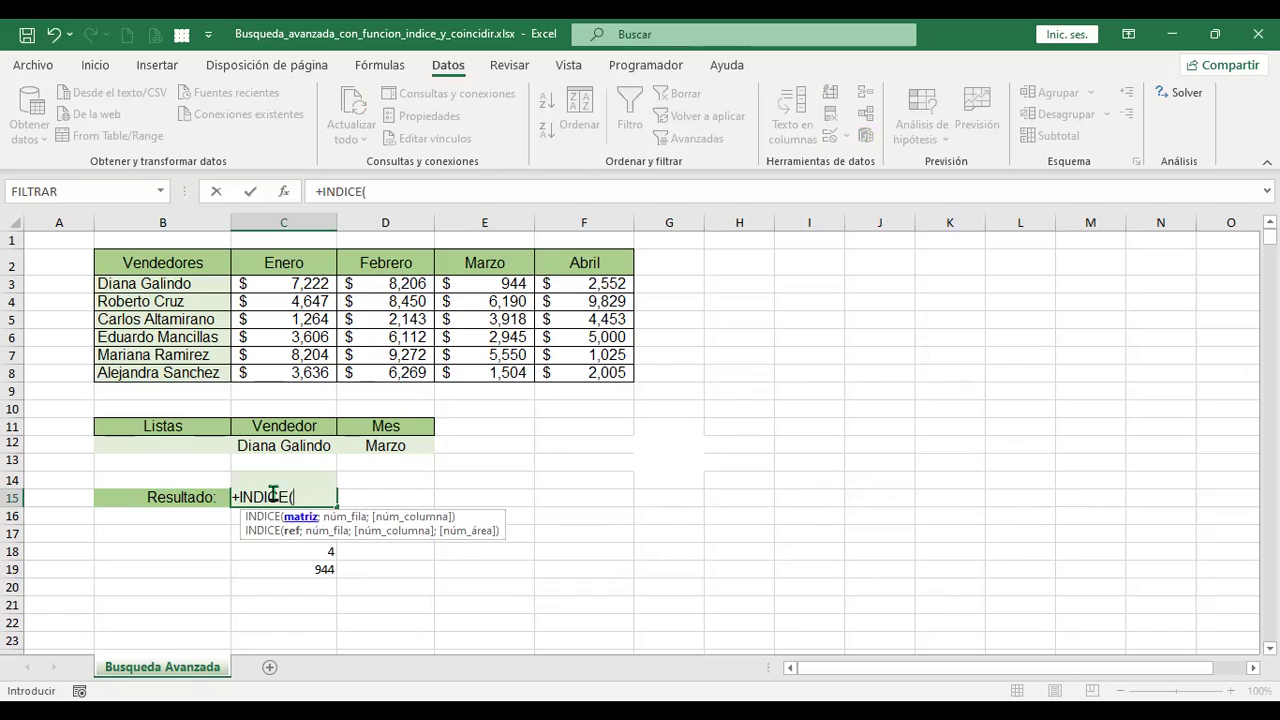
click(224, 264)
drag(574, 350, 571, 372)
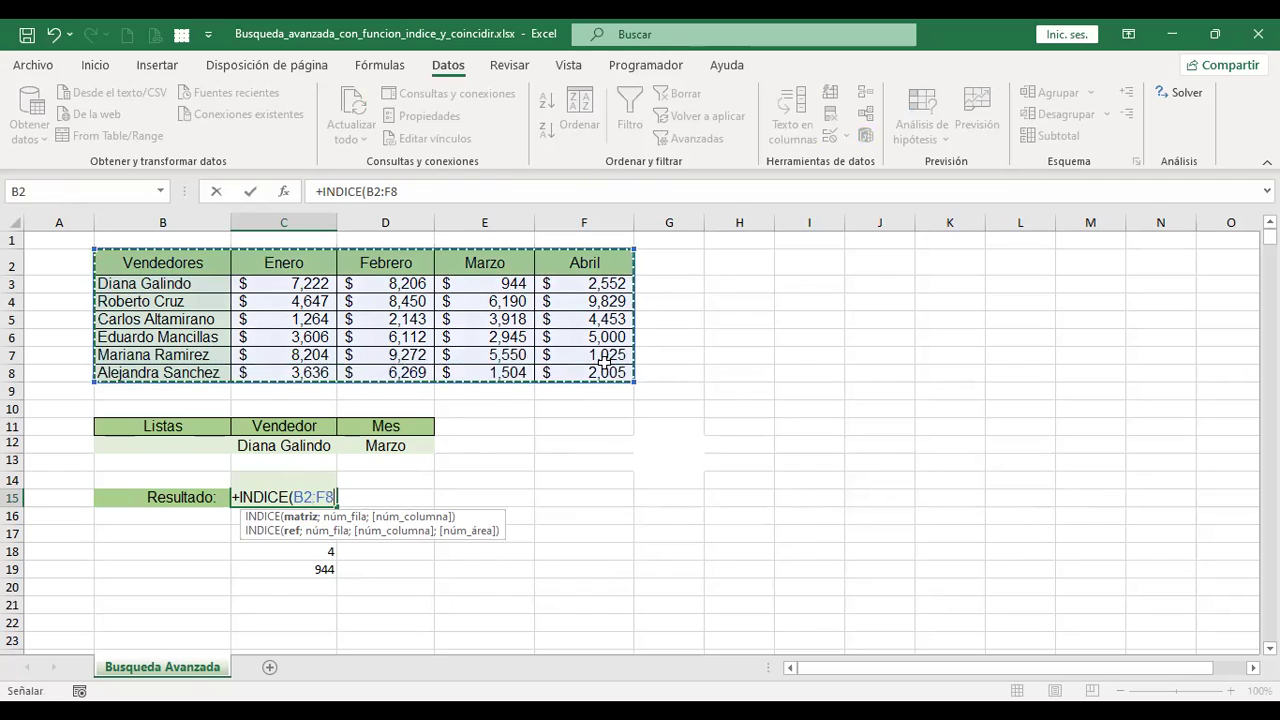
- Add COINCIDIR(C12;B2:B8;0) as the row argument, leaving the column argument pending
text(;)
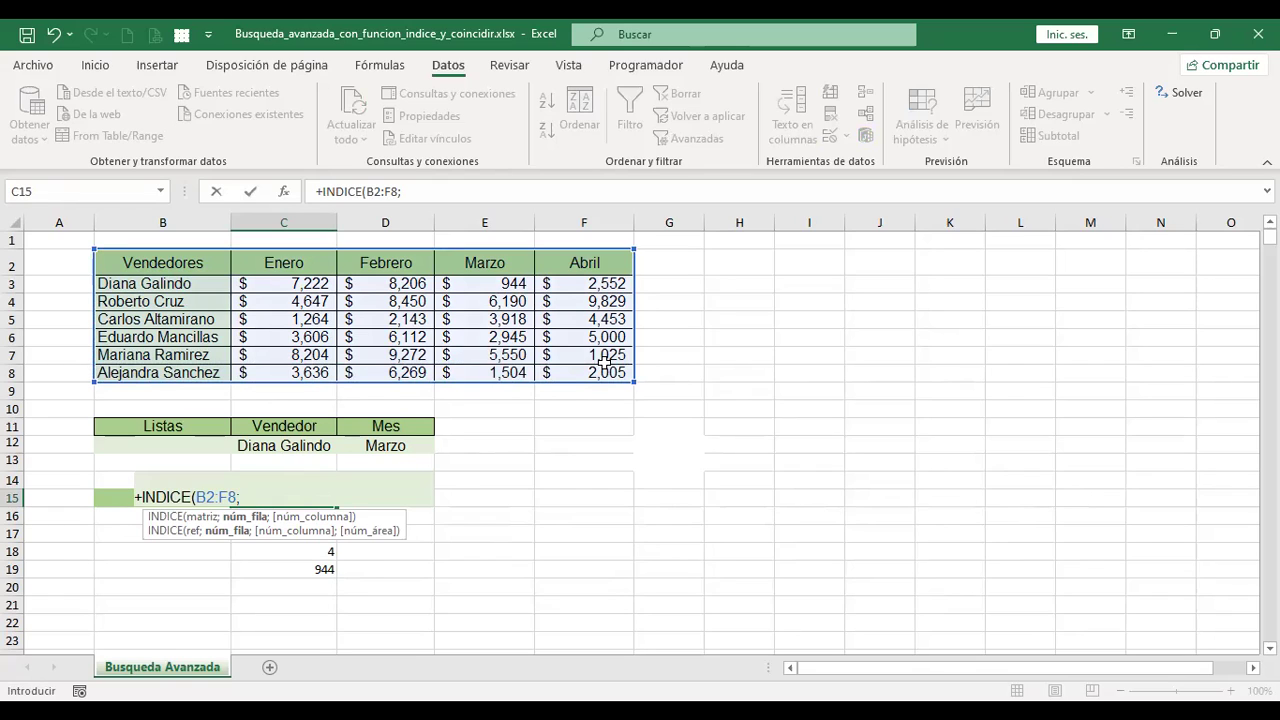
text(coin)
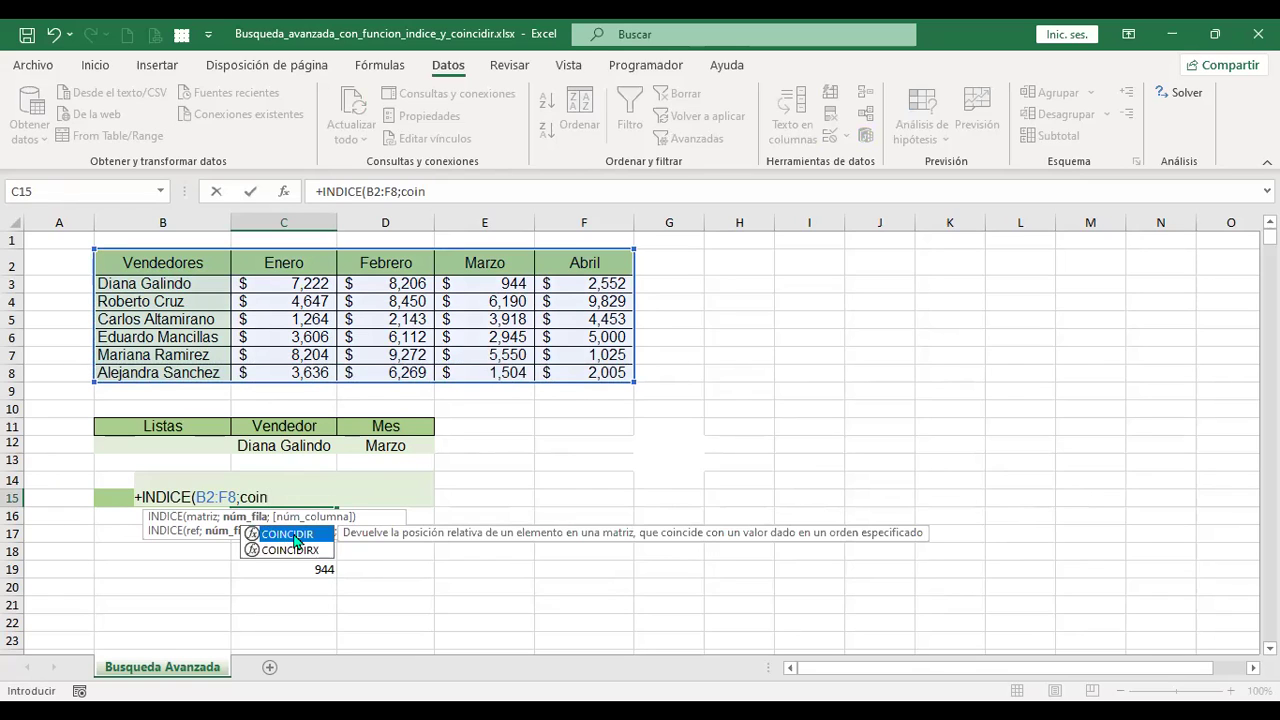
double_click(294, 534)
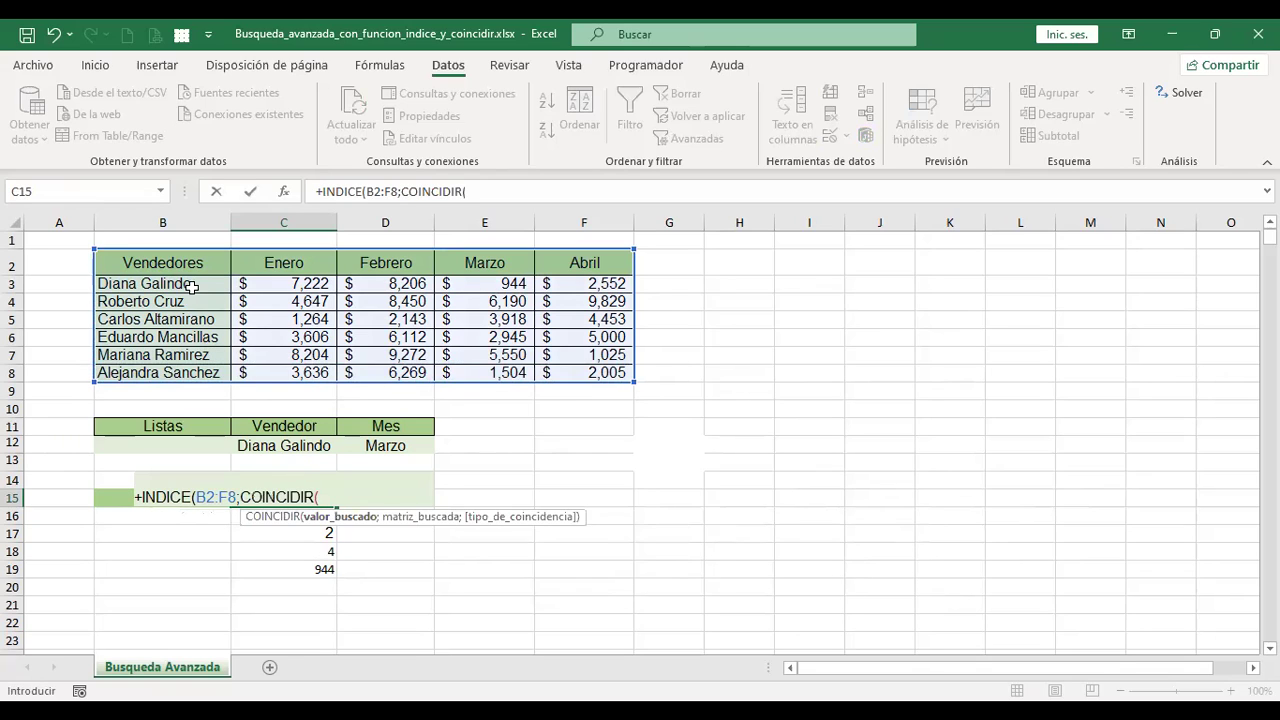
click(297, 444)
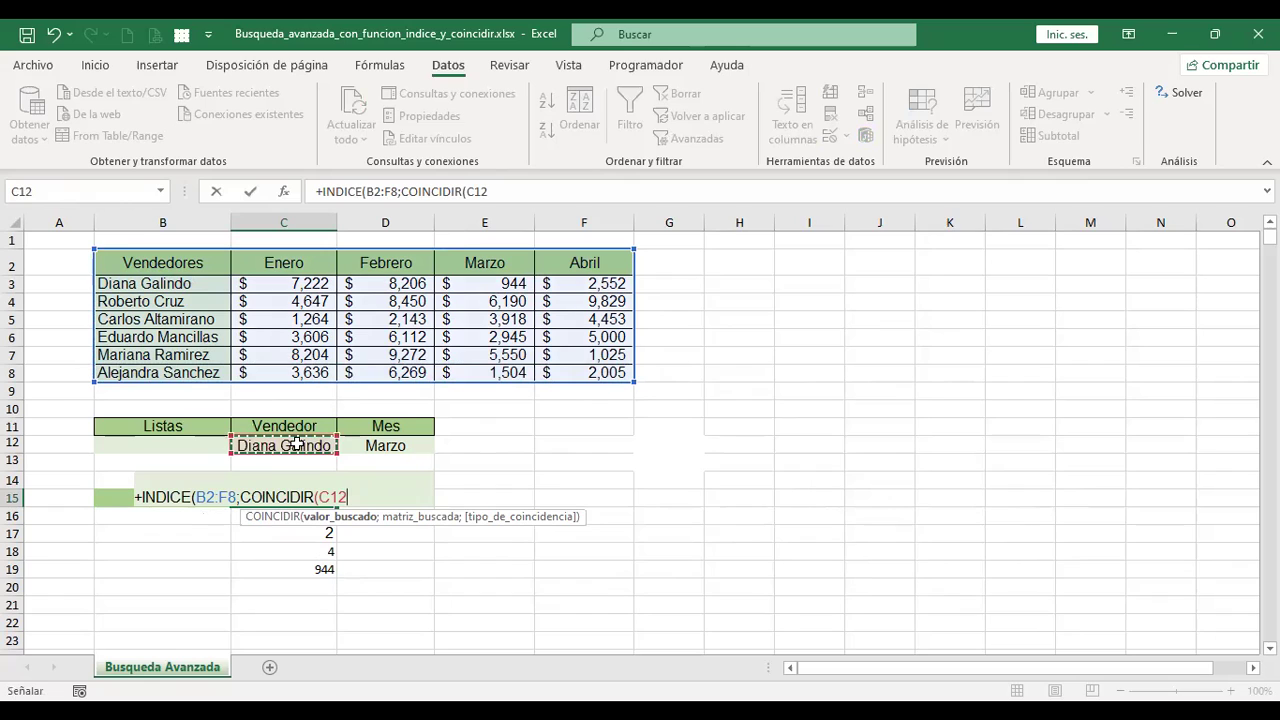
text(;)
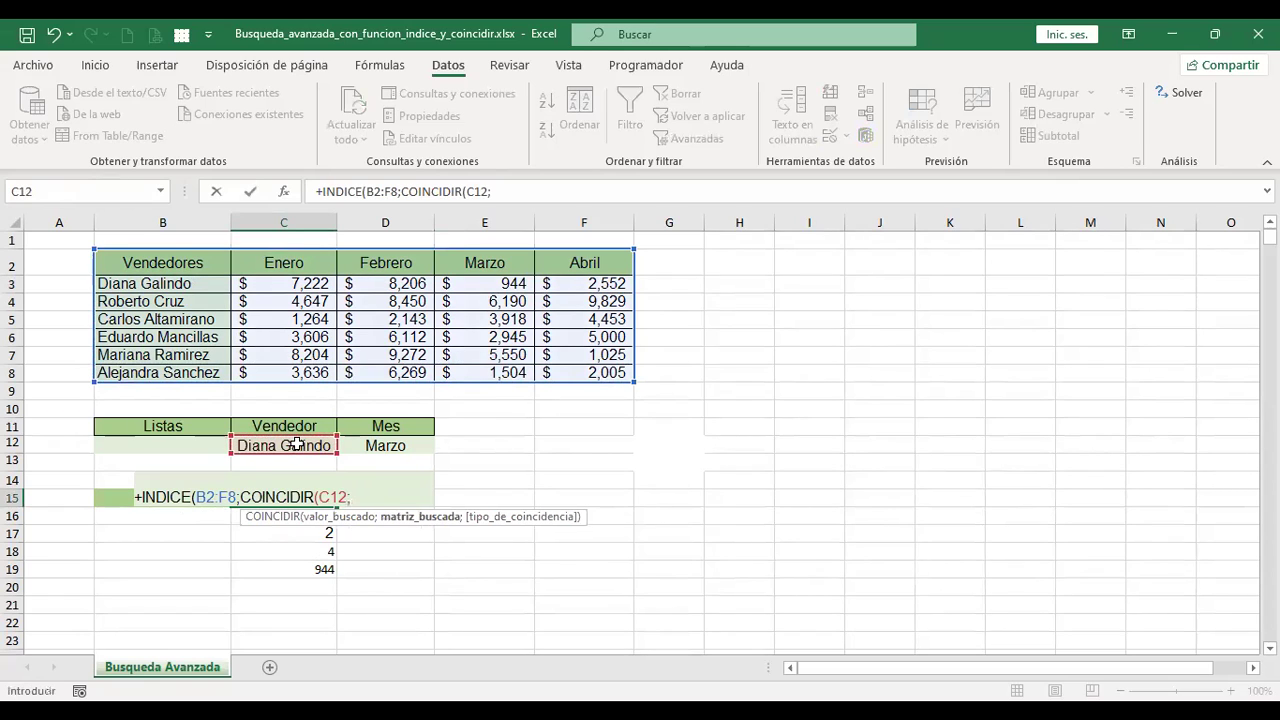
click(190, 266)
shift+click(184, 368)
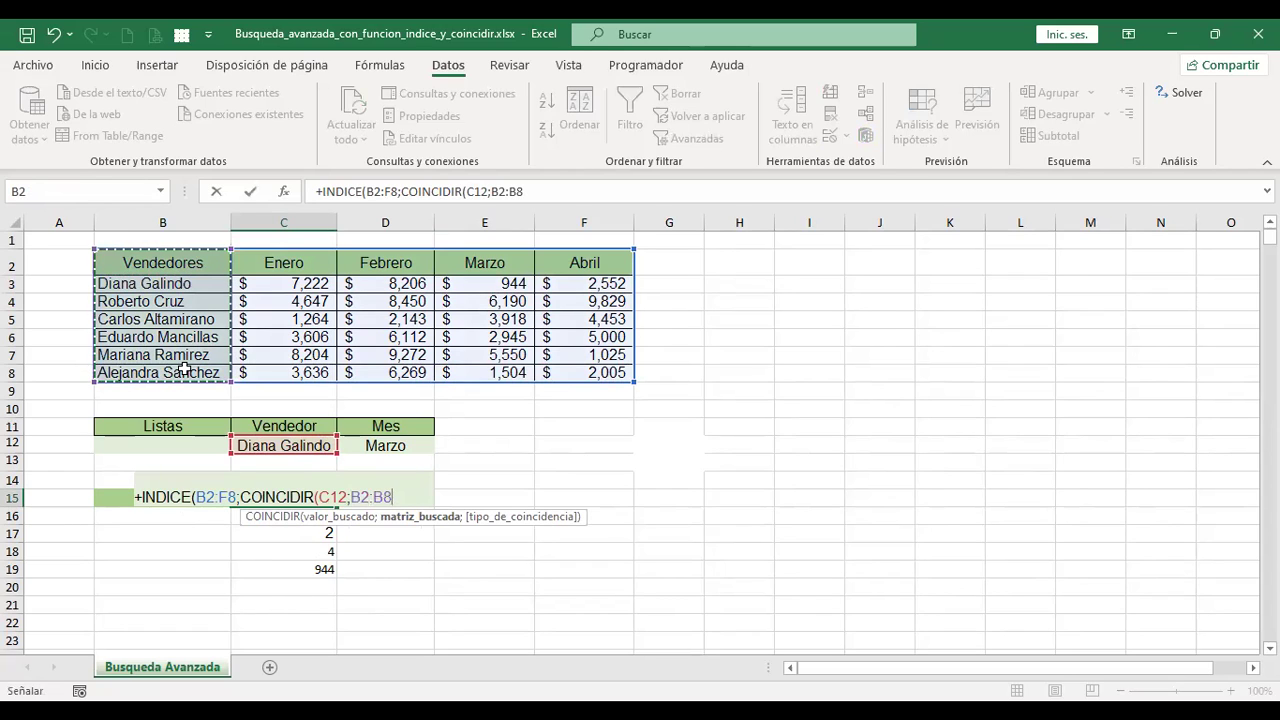
text(;0)
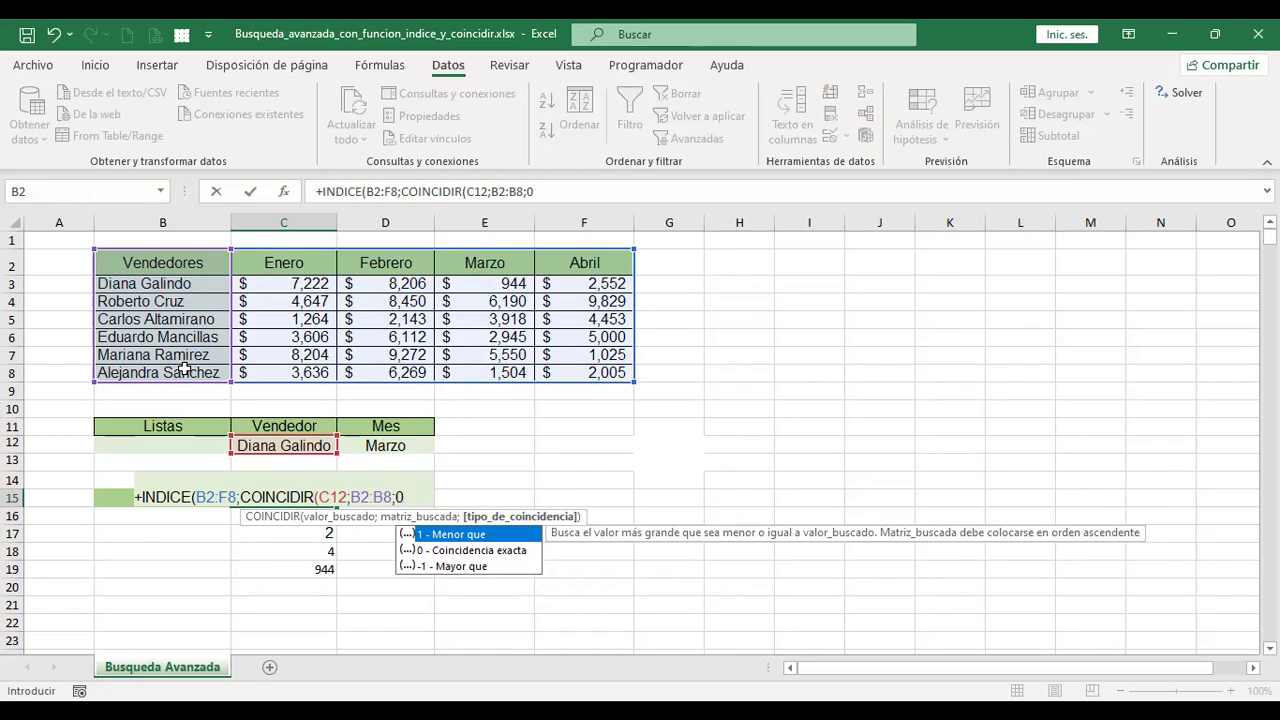
text())
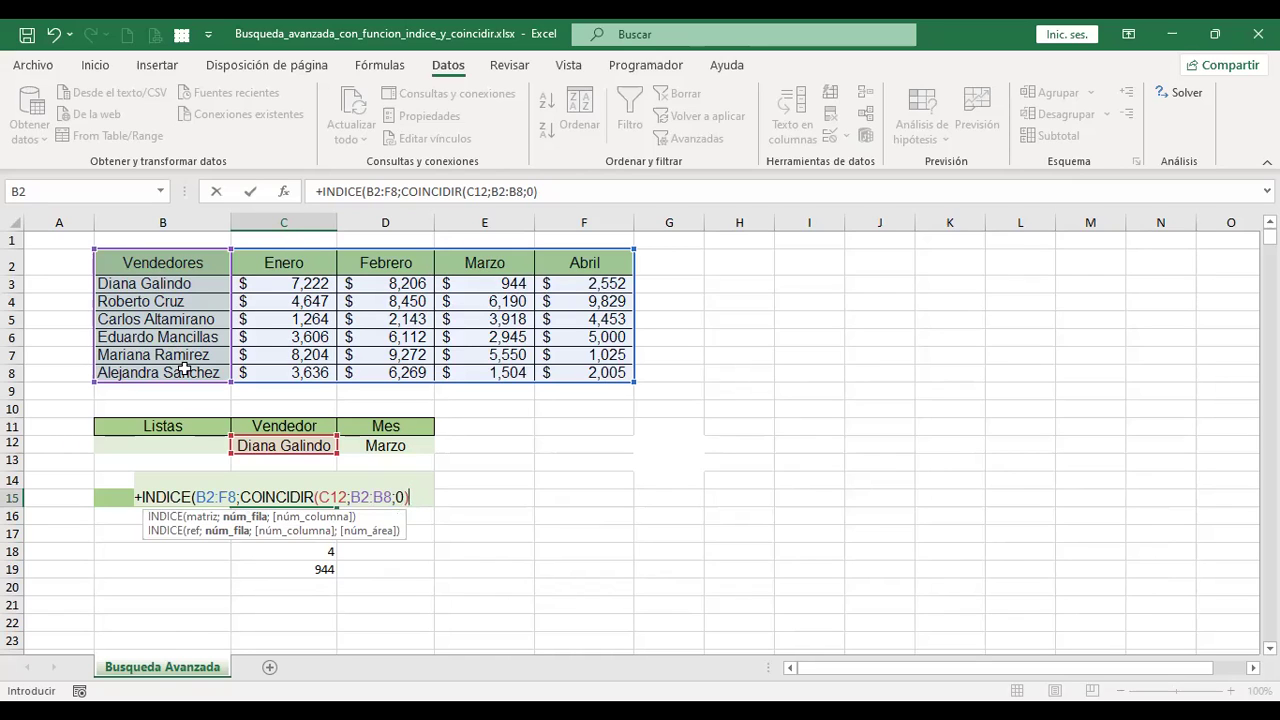
text(;)
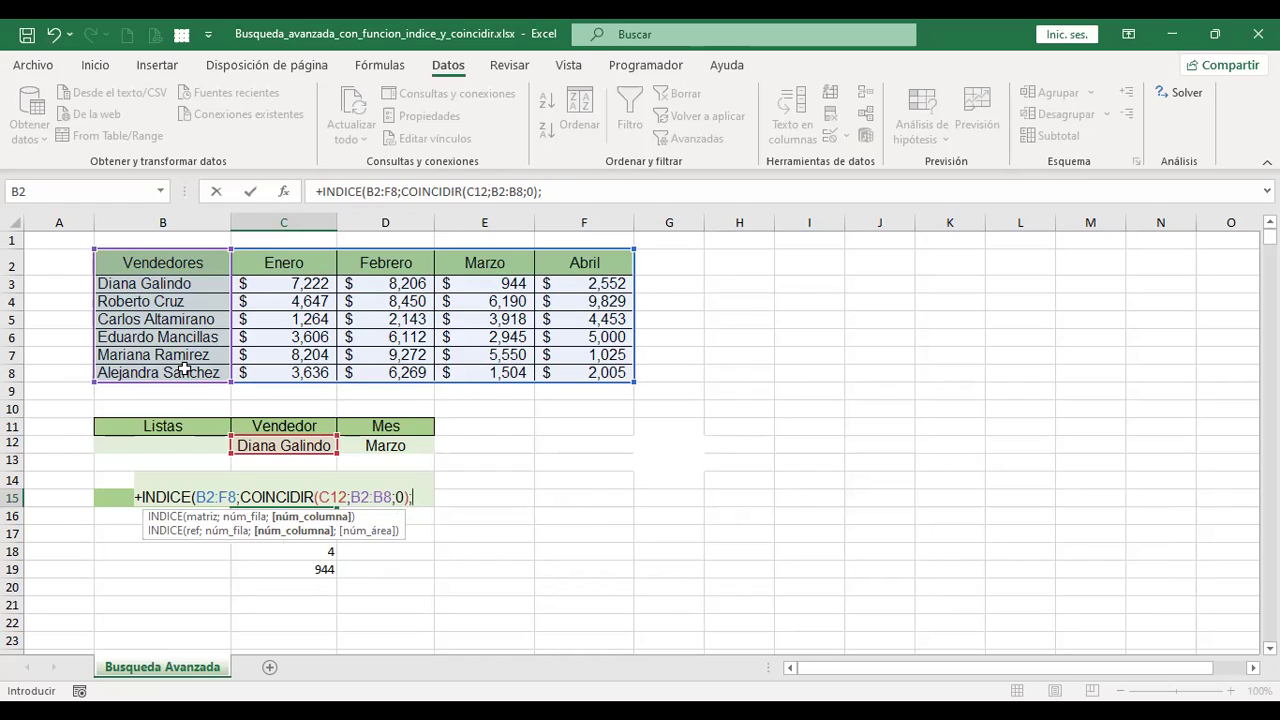
- Complete the formula with COINCIDIR(D12;B2:F2;0) as the column argument, returning $ 944 in C15
text(coin)
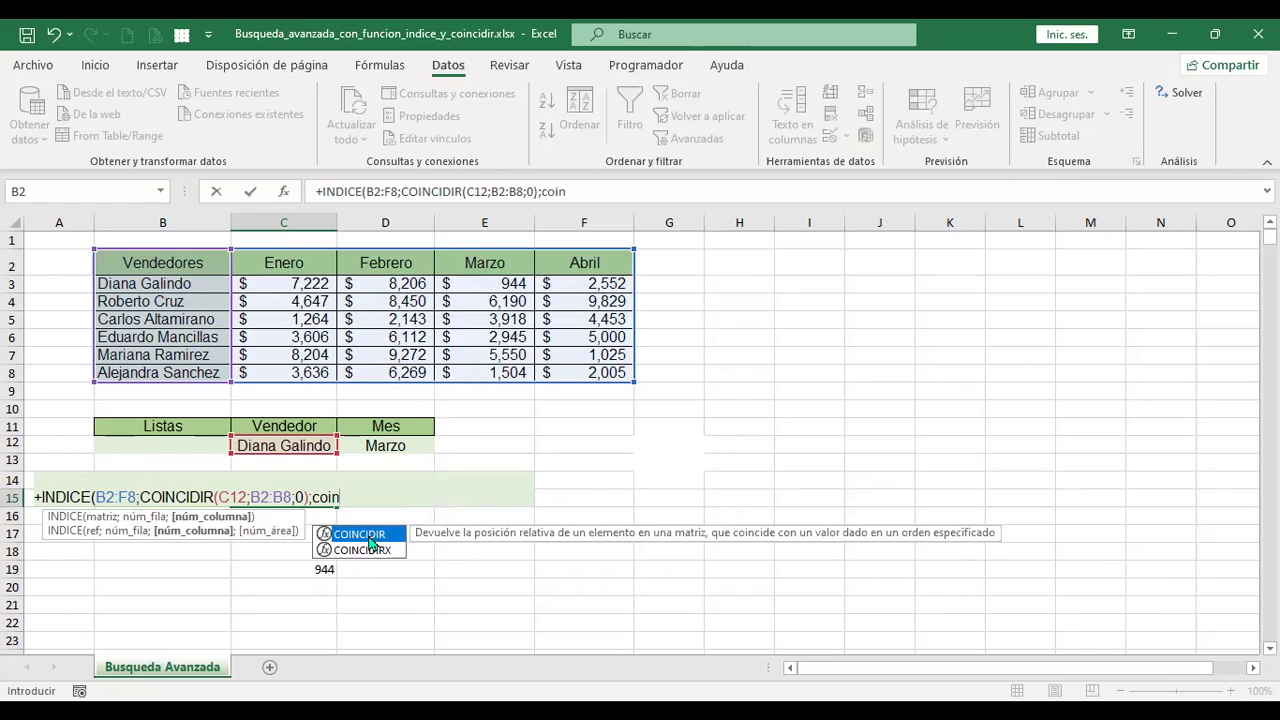
double_click(366, 534)
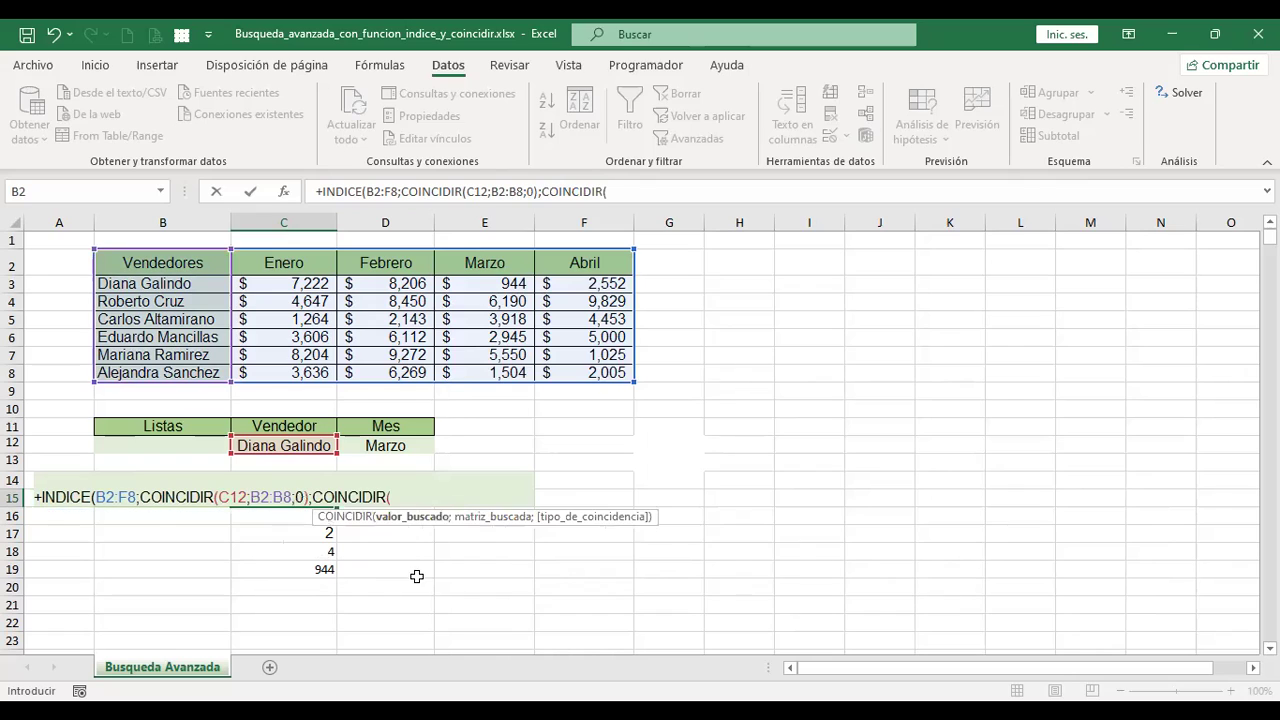
click(391, 446)
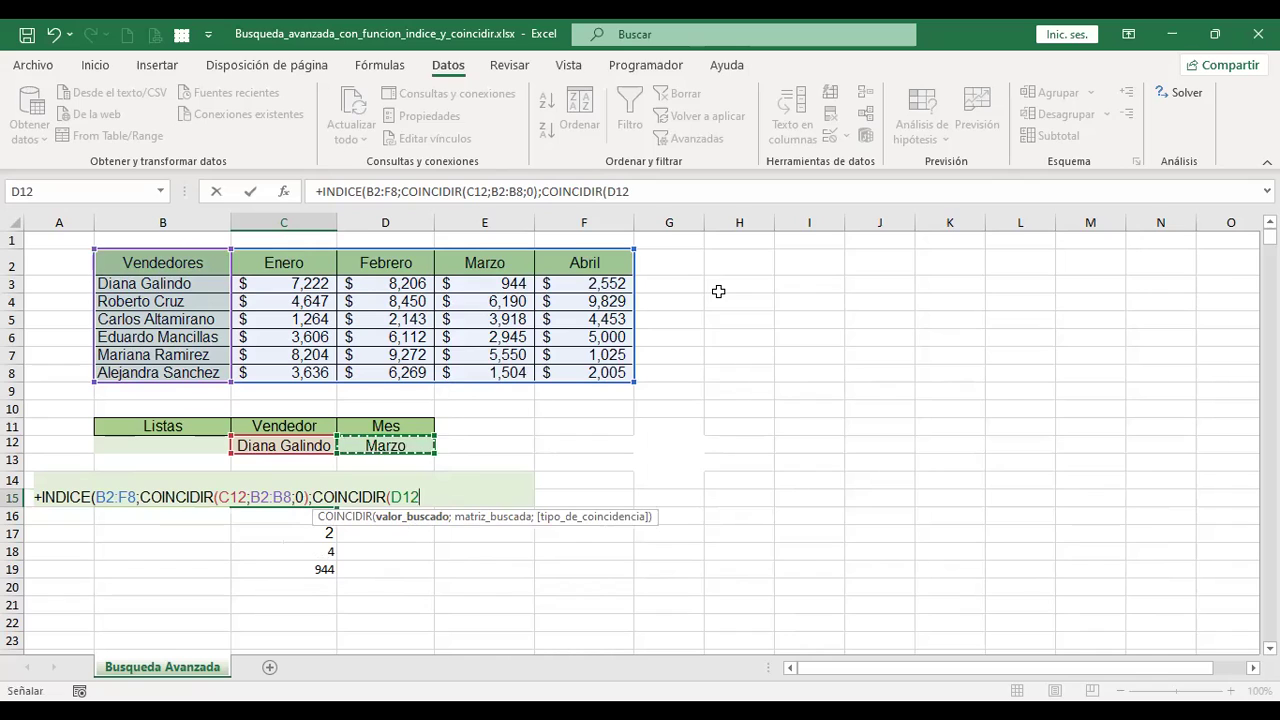
text(;)
click(188, 263)
drag(578, 257, 598, 258)
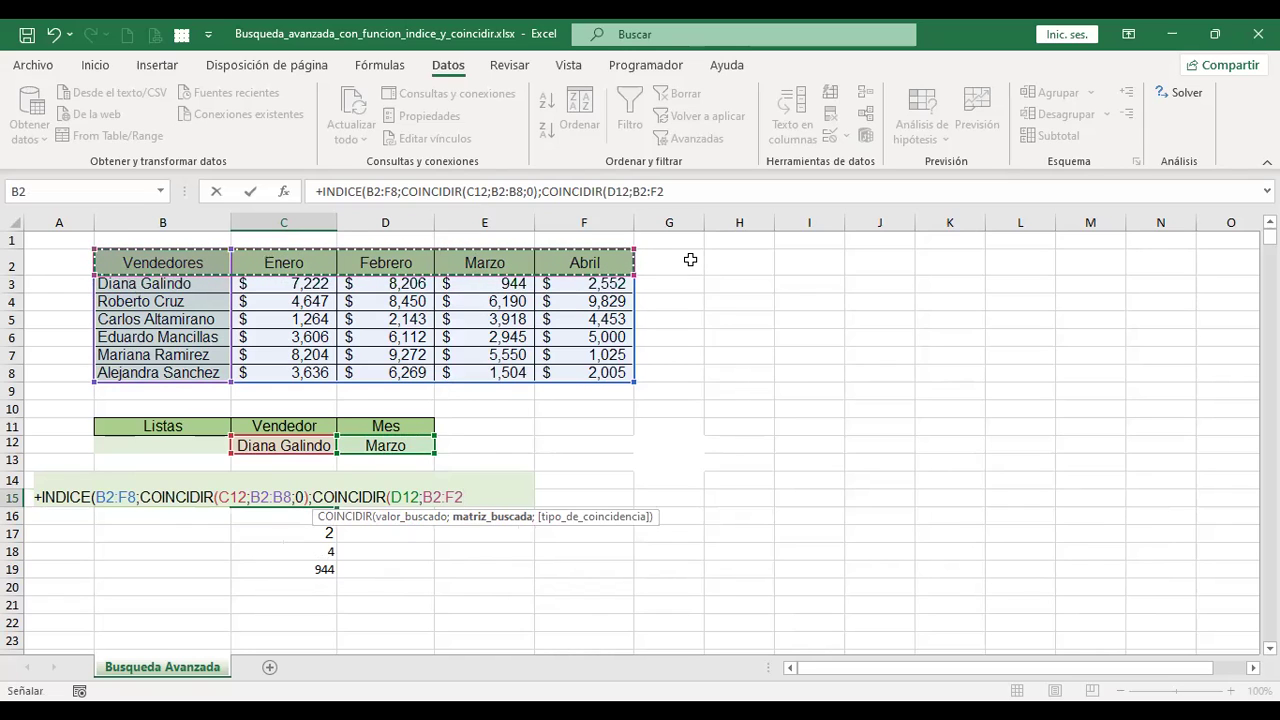
text(;0)
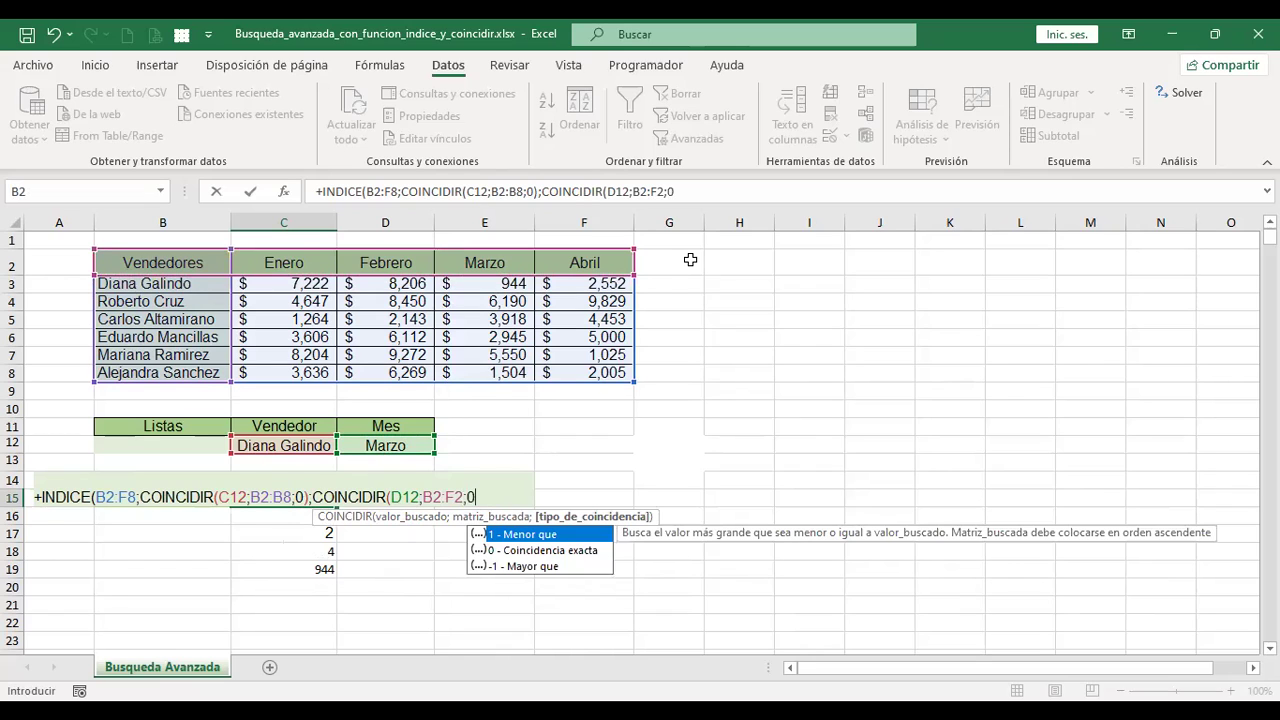
text())
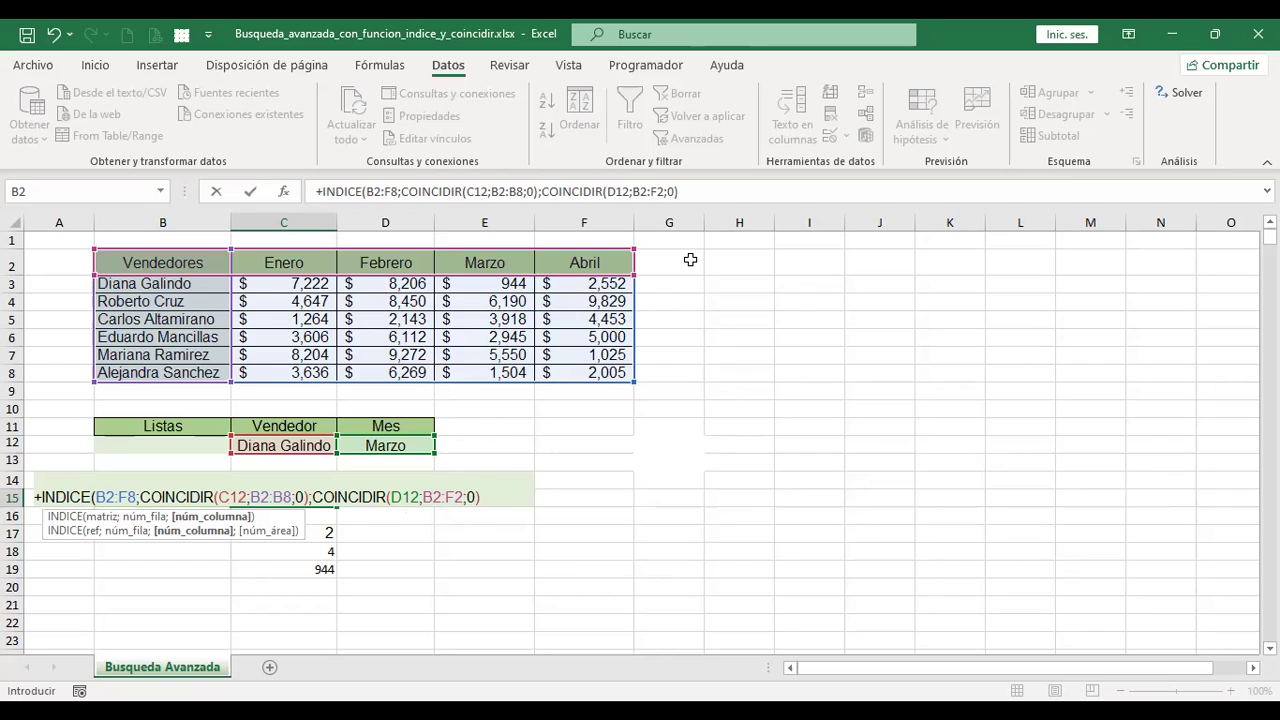
text())
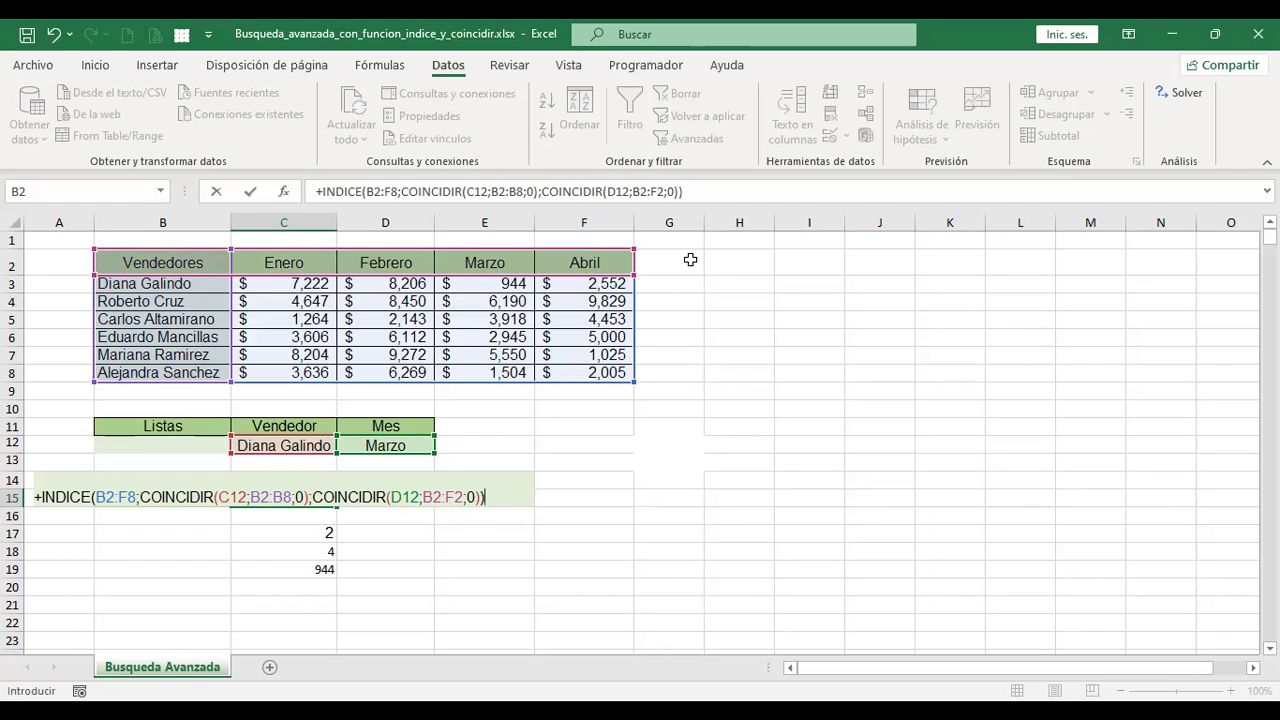
key(Return)
key(Up)
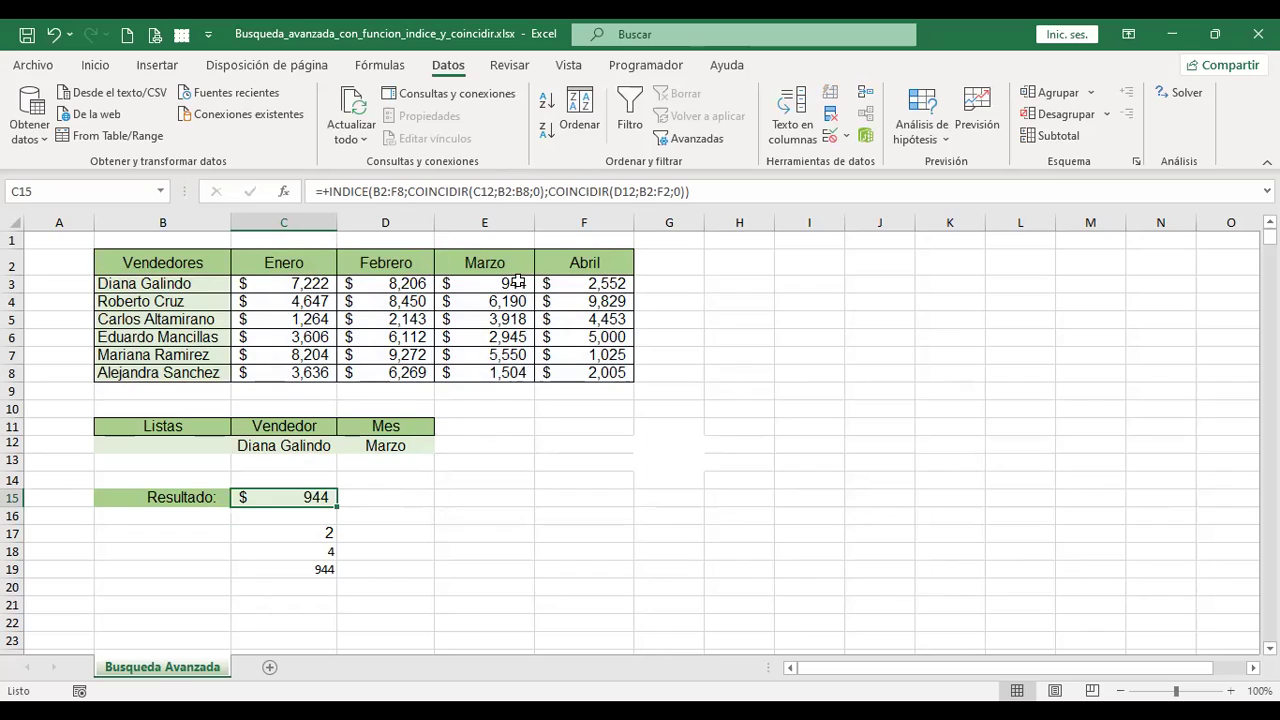
click(286, 447)
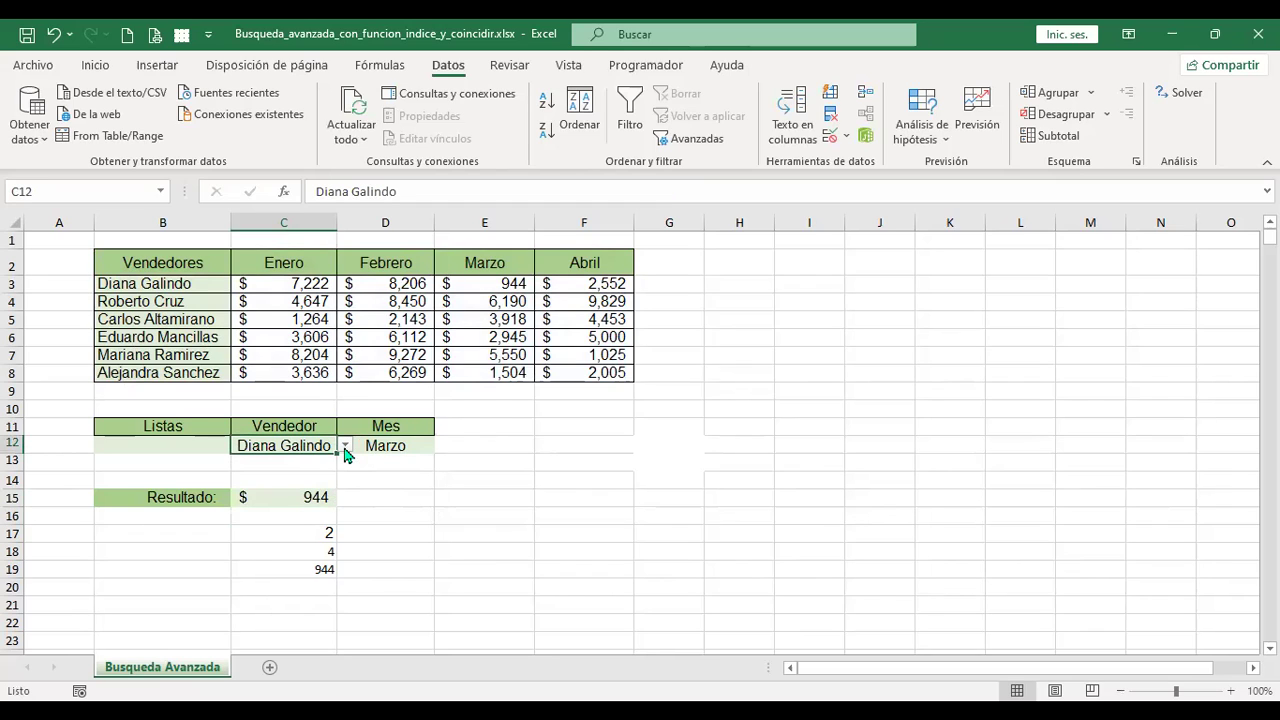
click(345, 447)
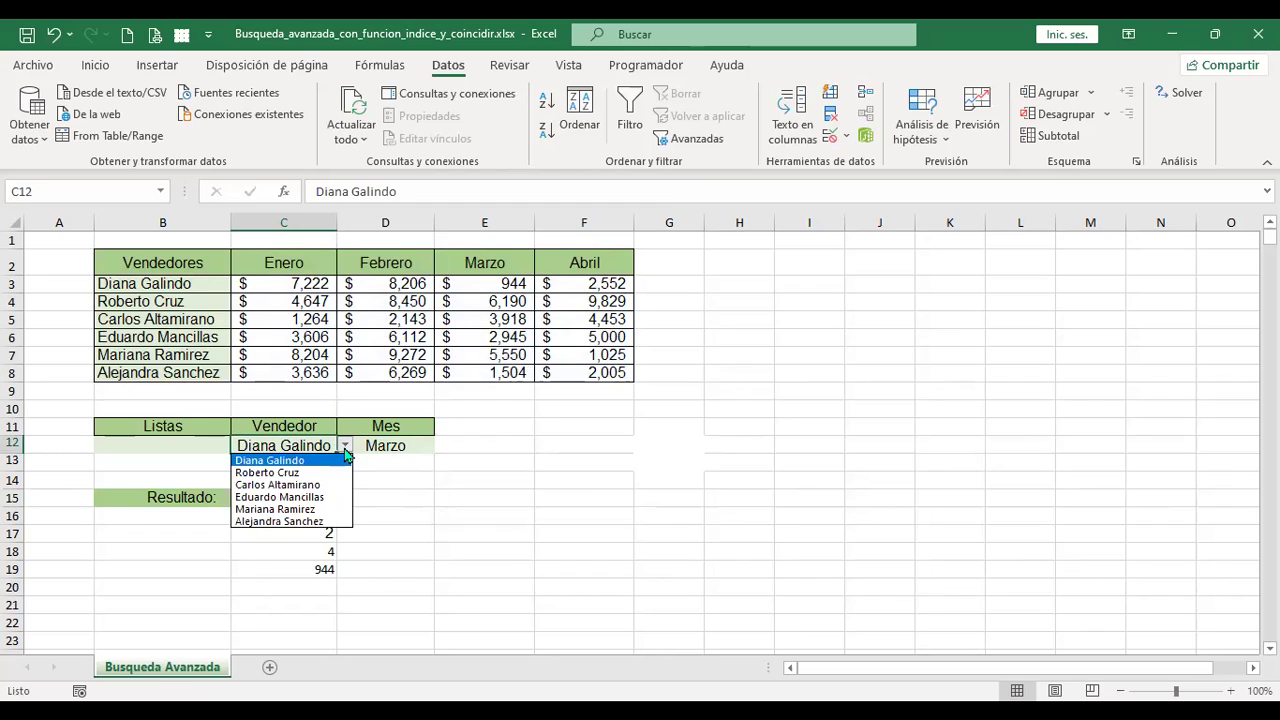
click(310, 472)
click(386, 446)
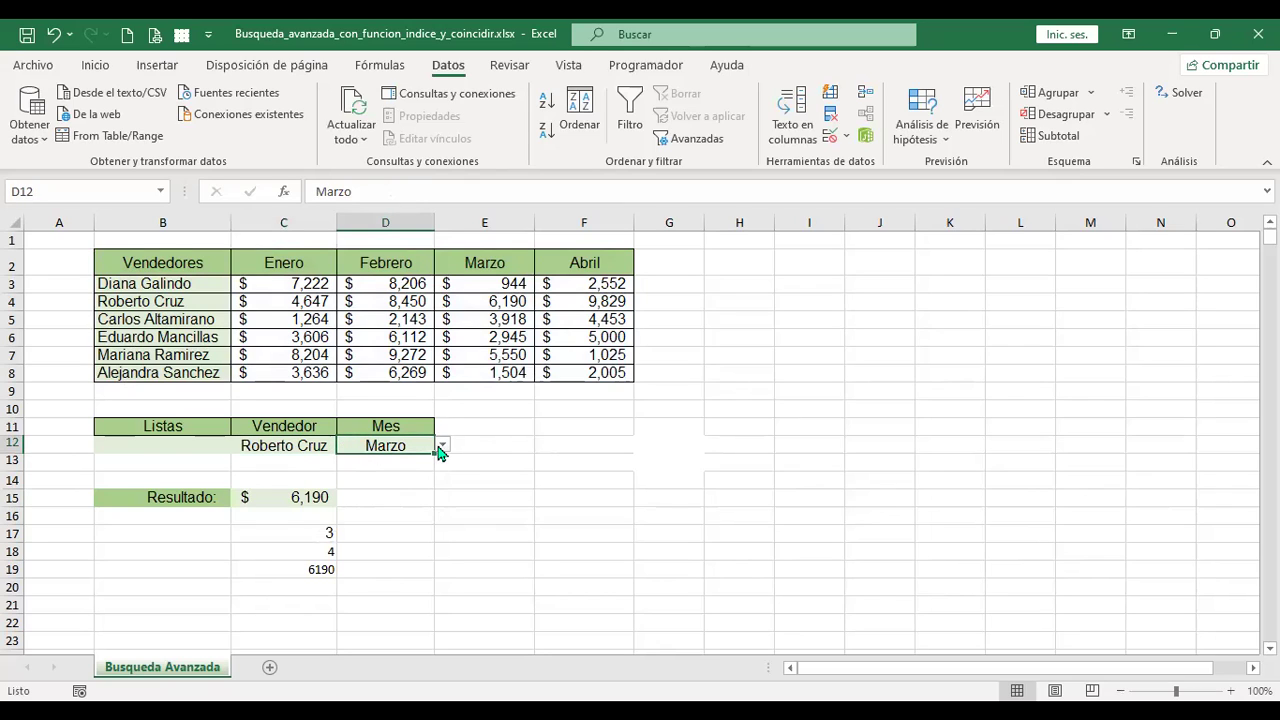
click(442, 445)
click(385, 496)
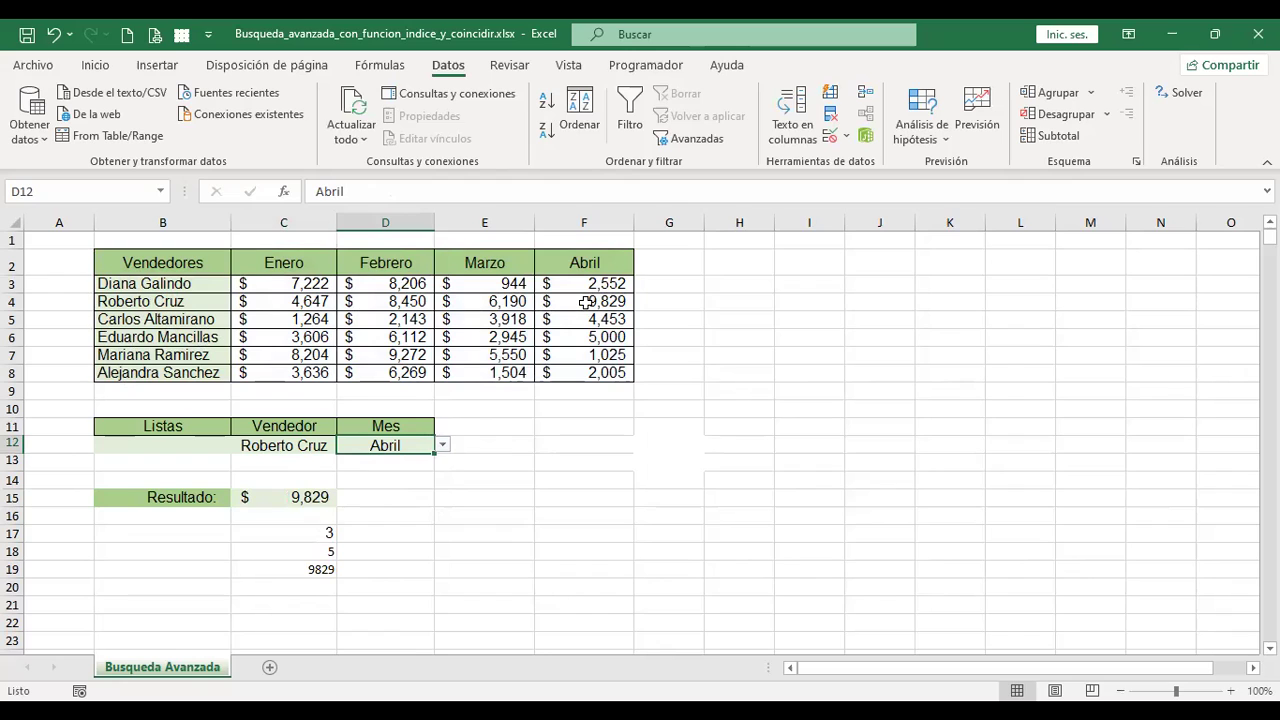
click(586, 302)
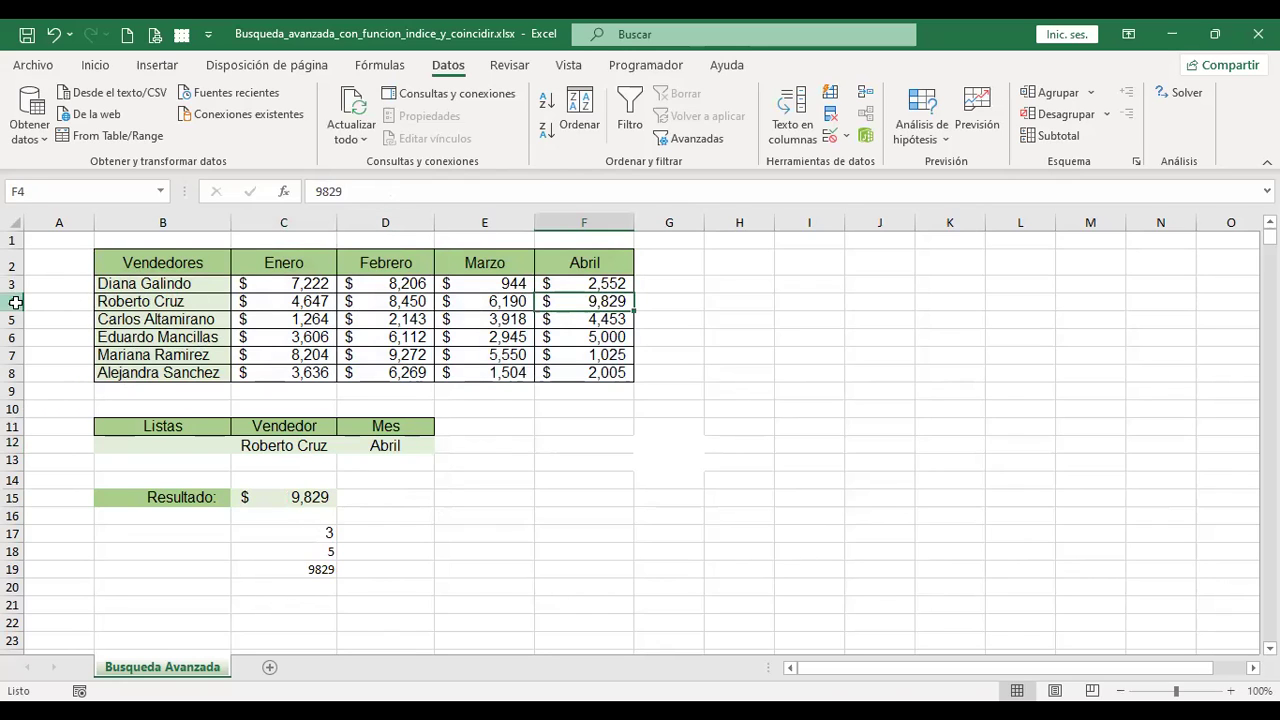
click(25, 302)
ctrl+click(583, 223)
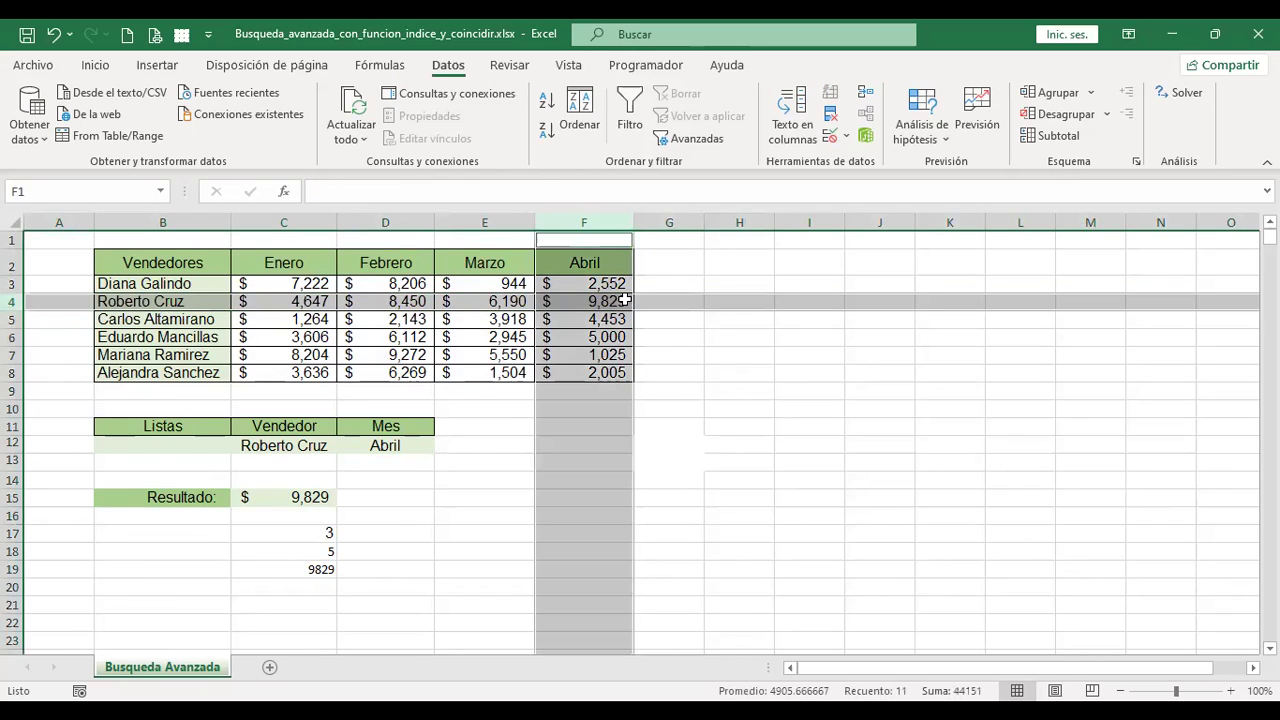
click(309, 497)
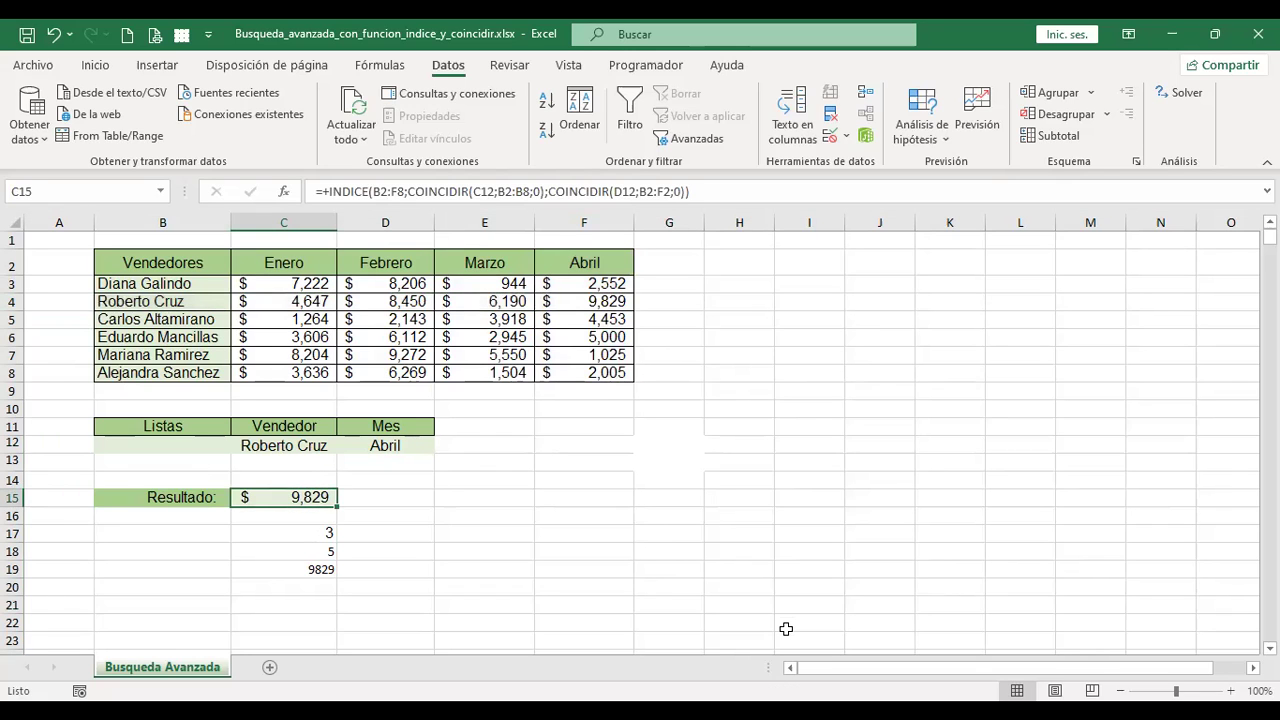
key(F2)
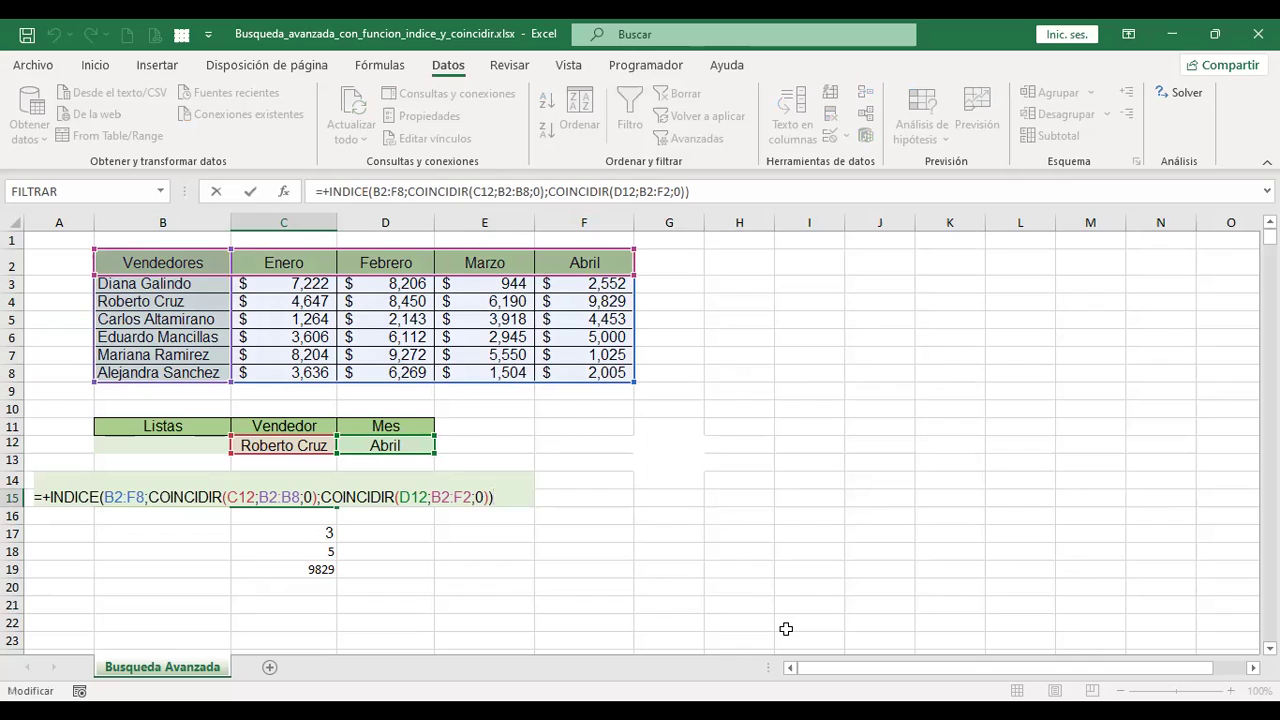
key(Return)
key(Up)
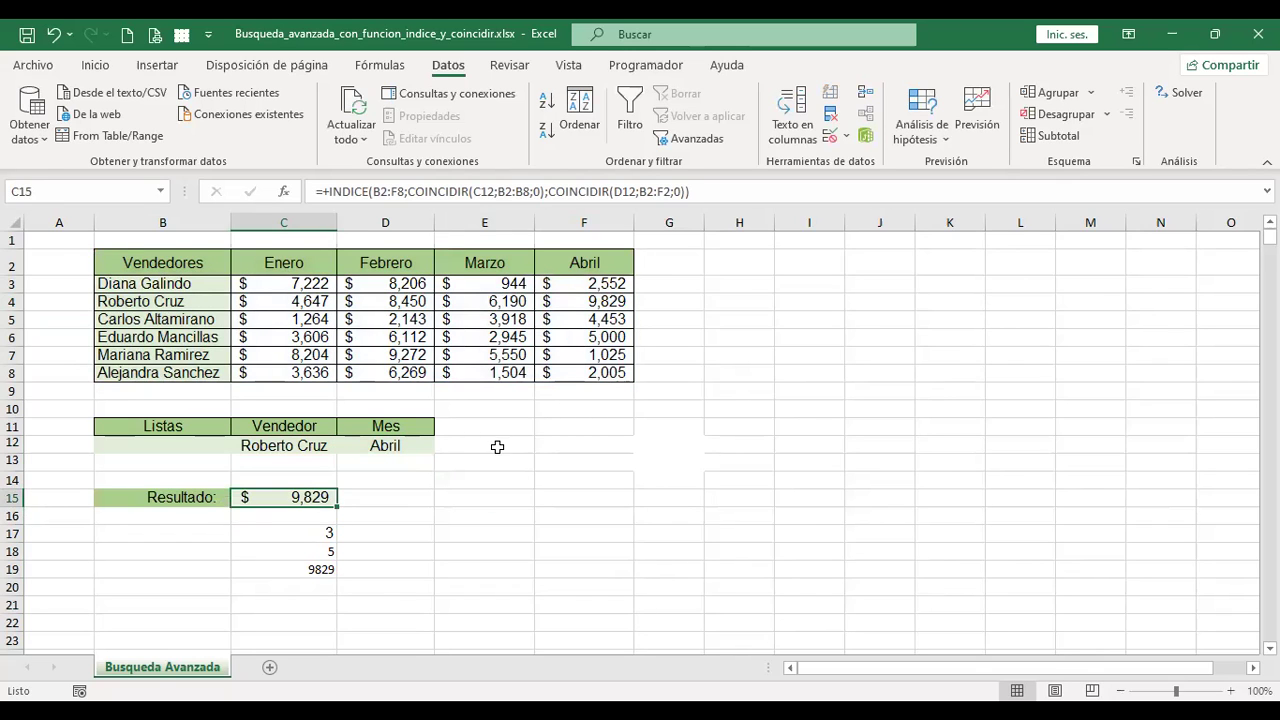
click(498, 447)
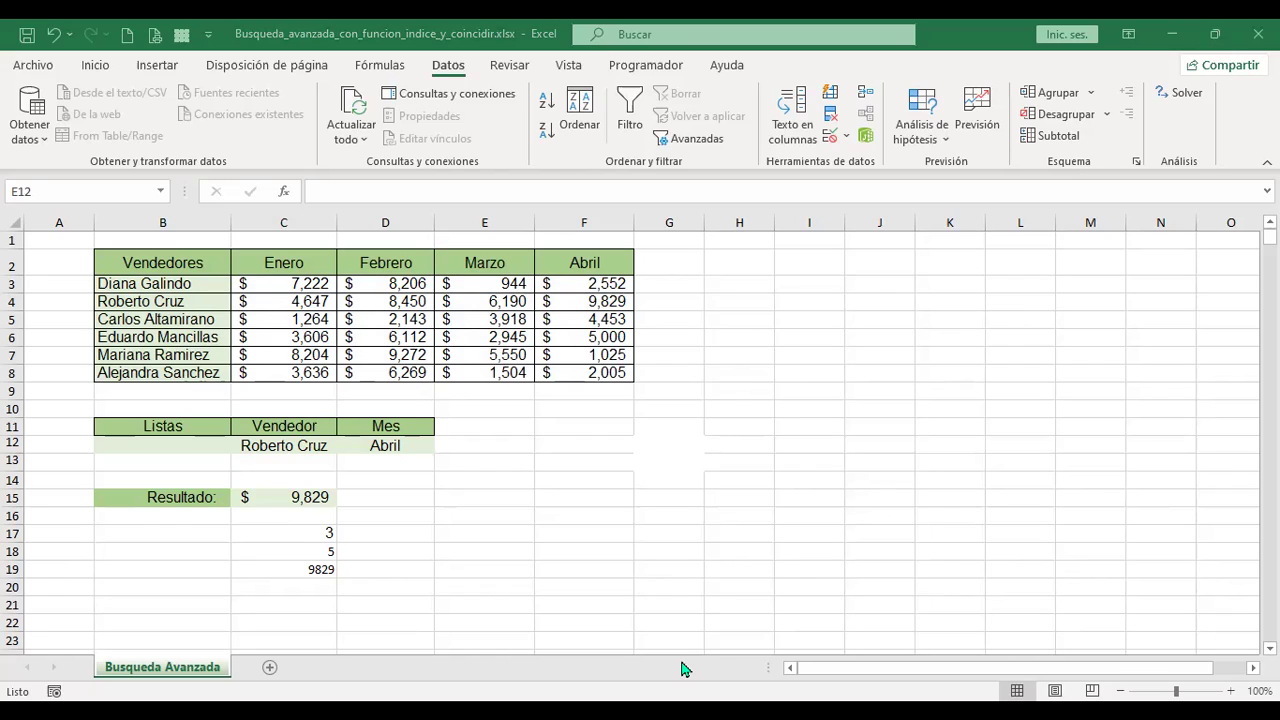
- Add a new sheet Hoja1 and paste the copied sales data table into it
click(634, 665)
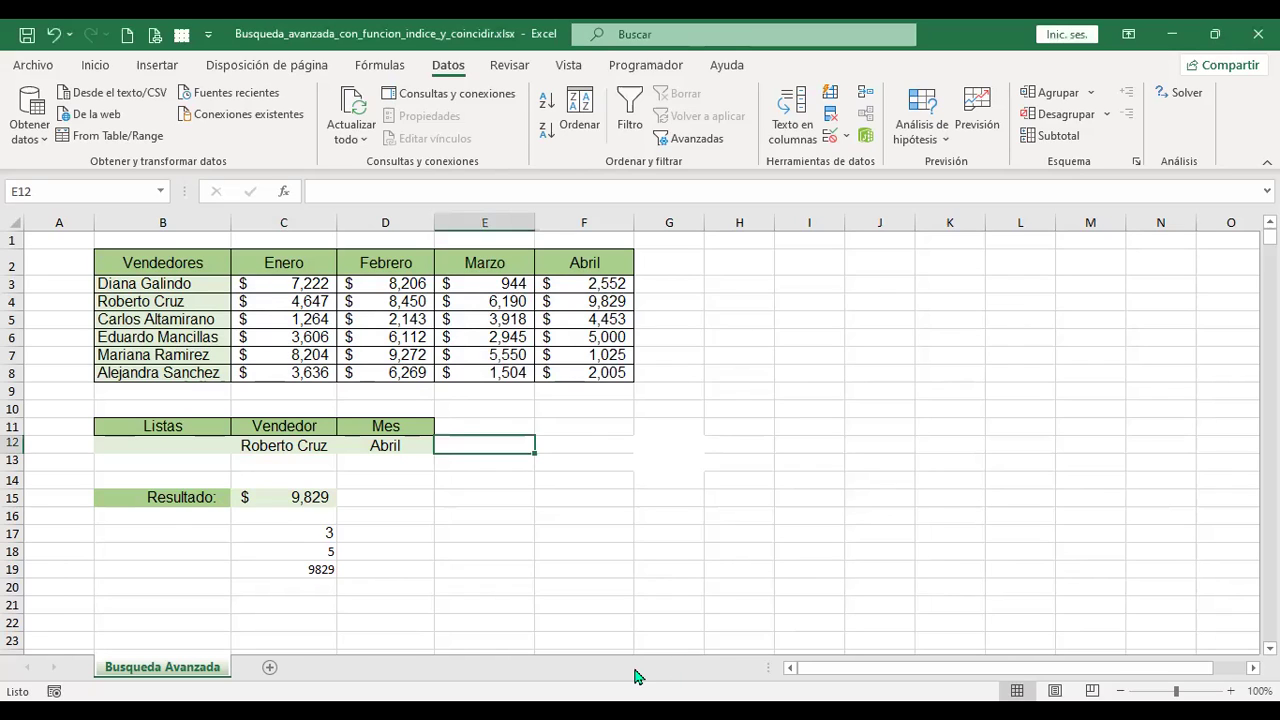
click(270, 667)
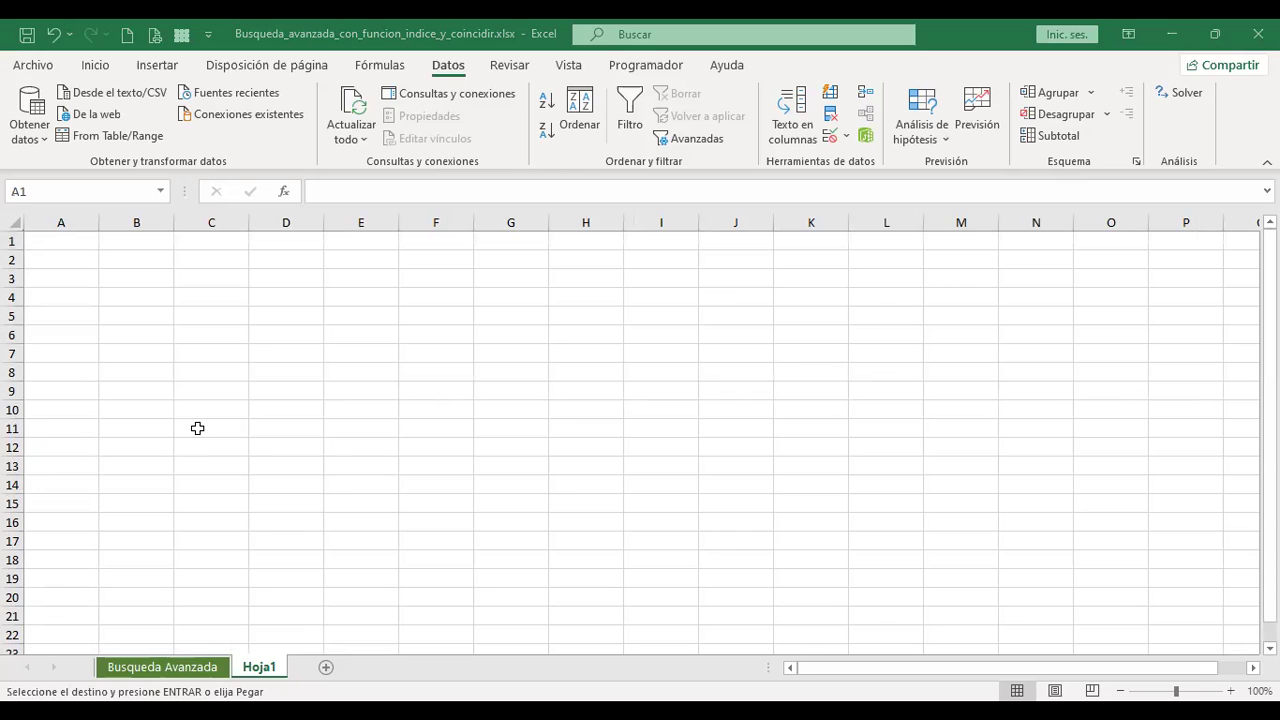
click(12, 226)
click(12, 226)
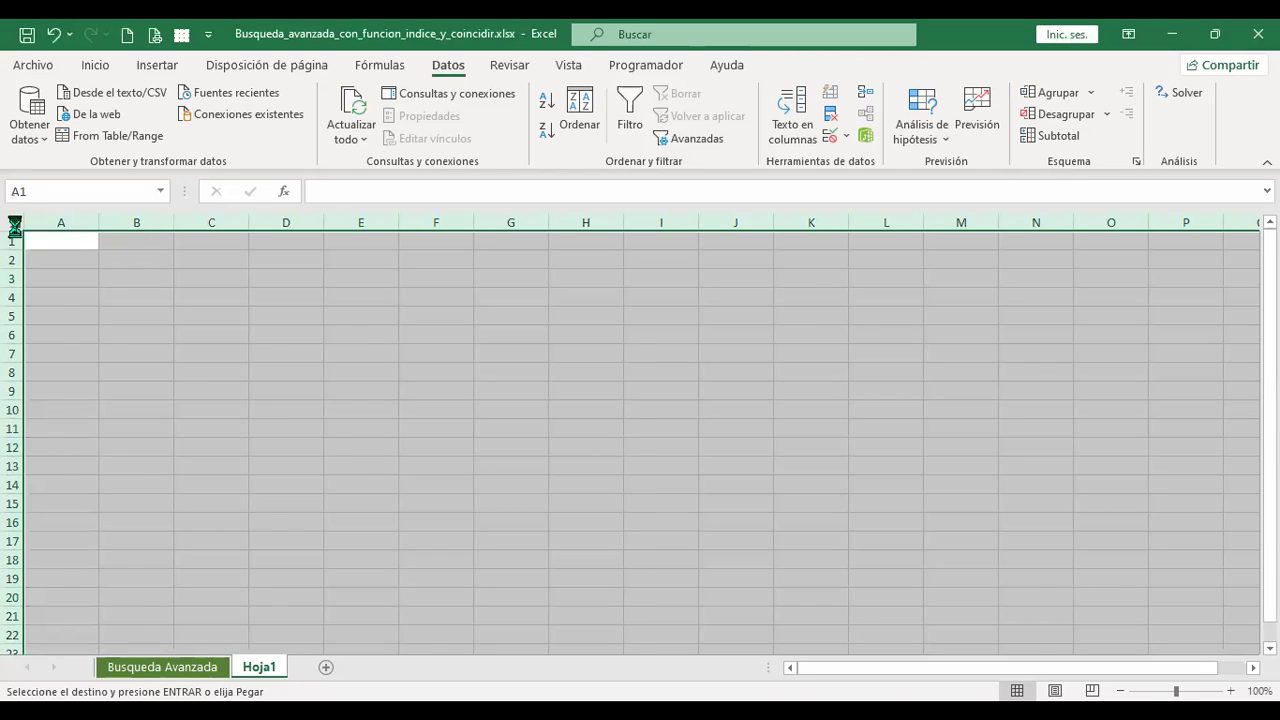
key(ctrl+v)
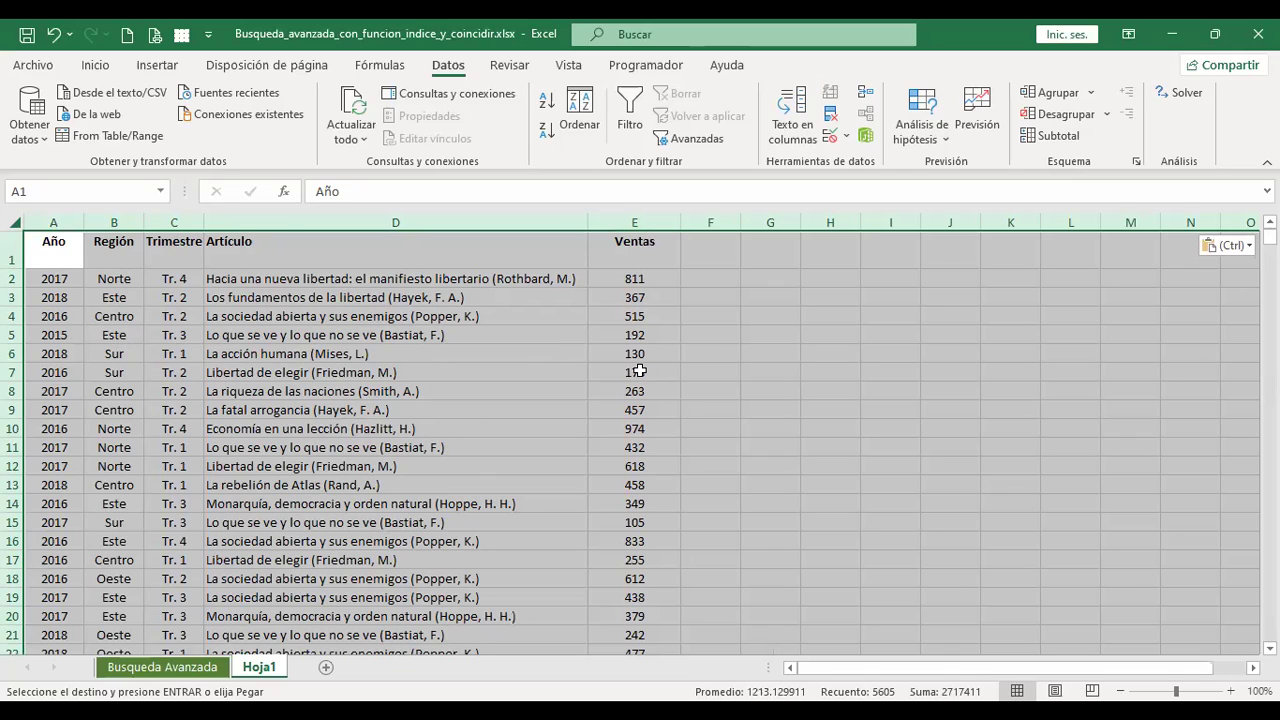
- Check the pasted table runs down to row 1121, then return to A1
click(336, 443)
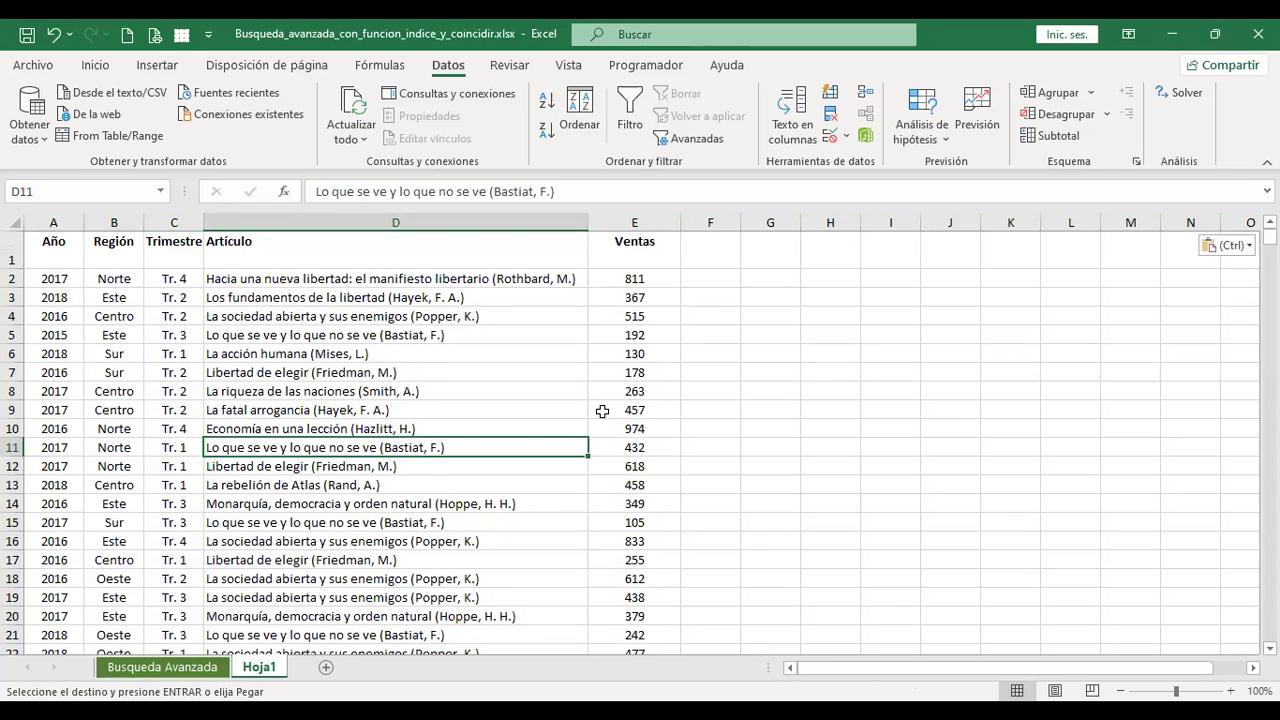
key(ctrl+Home)
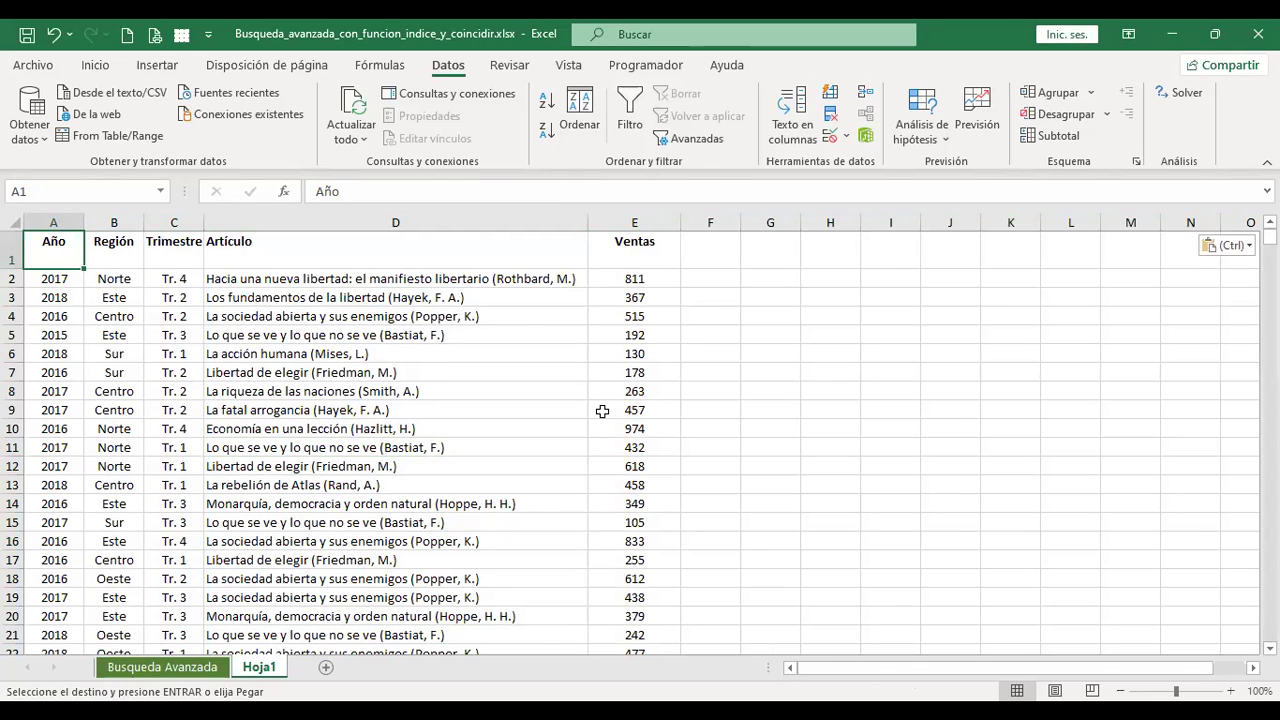
key(ctrl+Down)
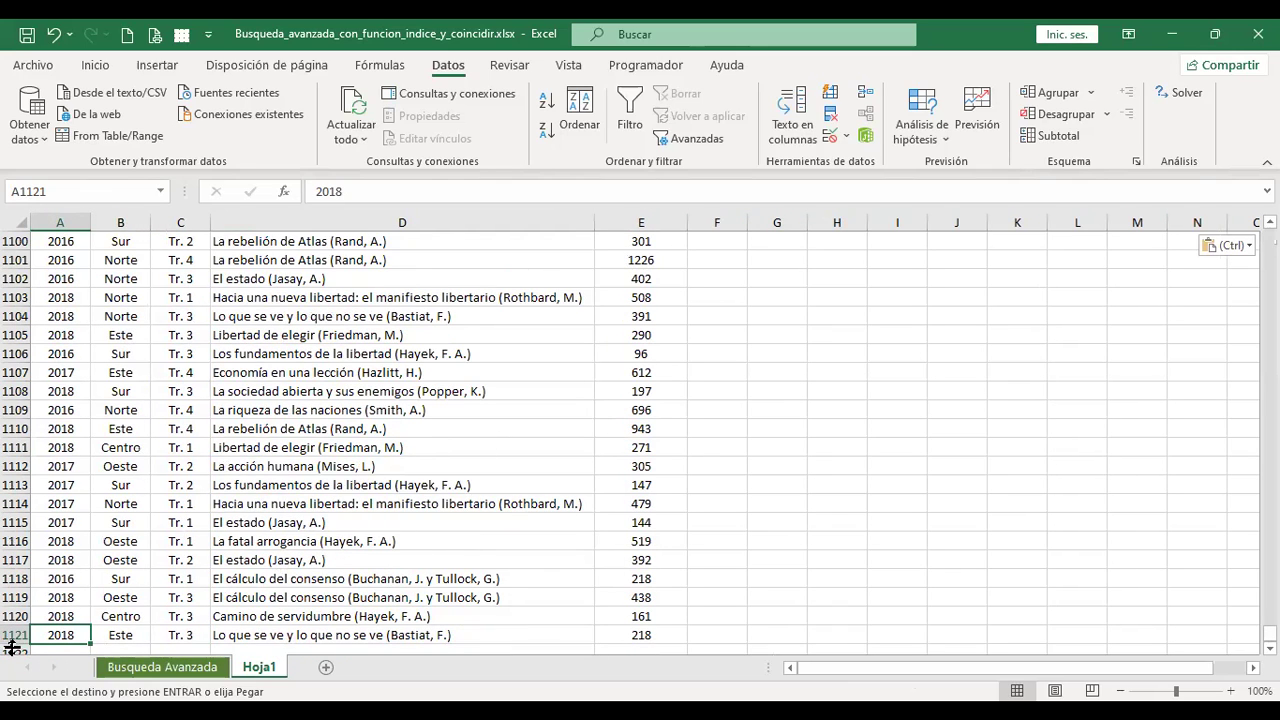
mouse_move(86, 648)
mouse_down()
mouse_move(110, 648)
mouse_move(58, 425)
mouse_up()
key(ctrl+Home)
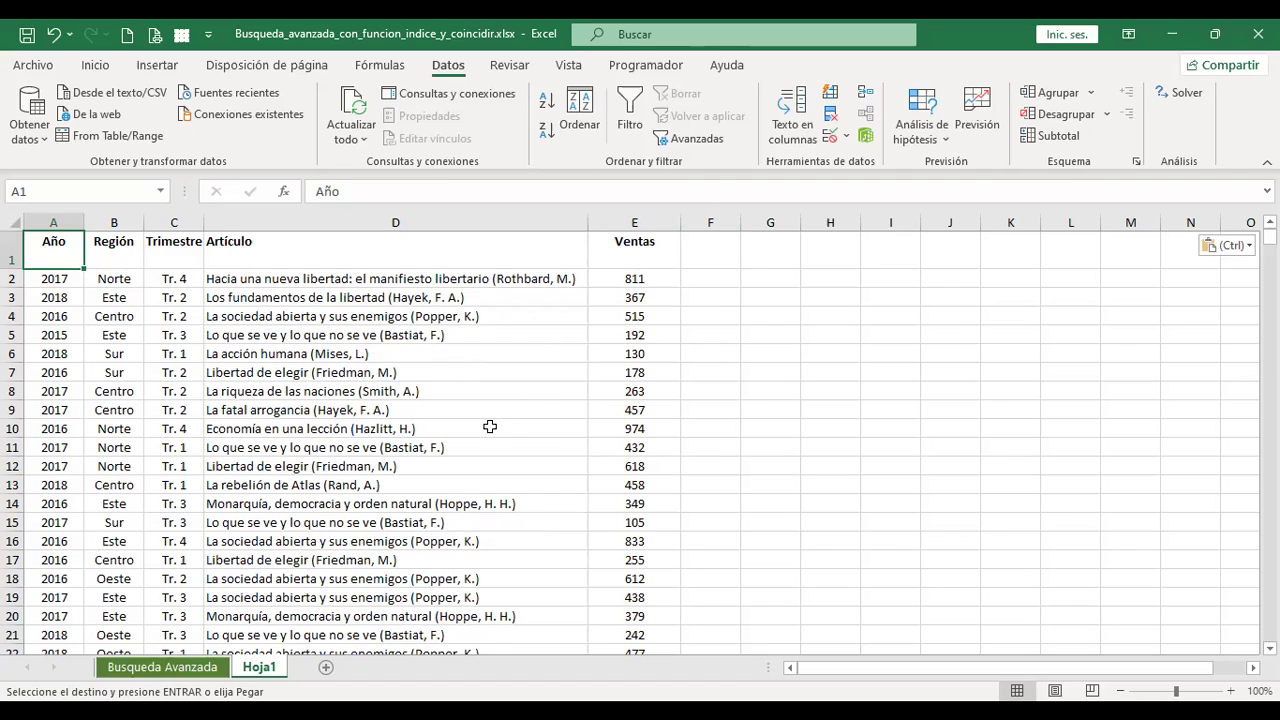
key(alt+q)
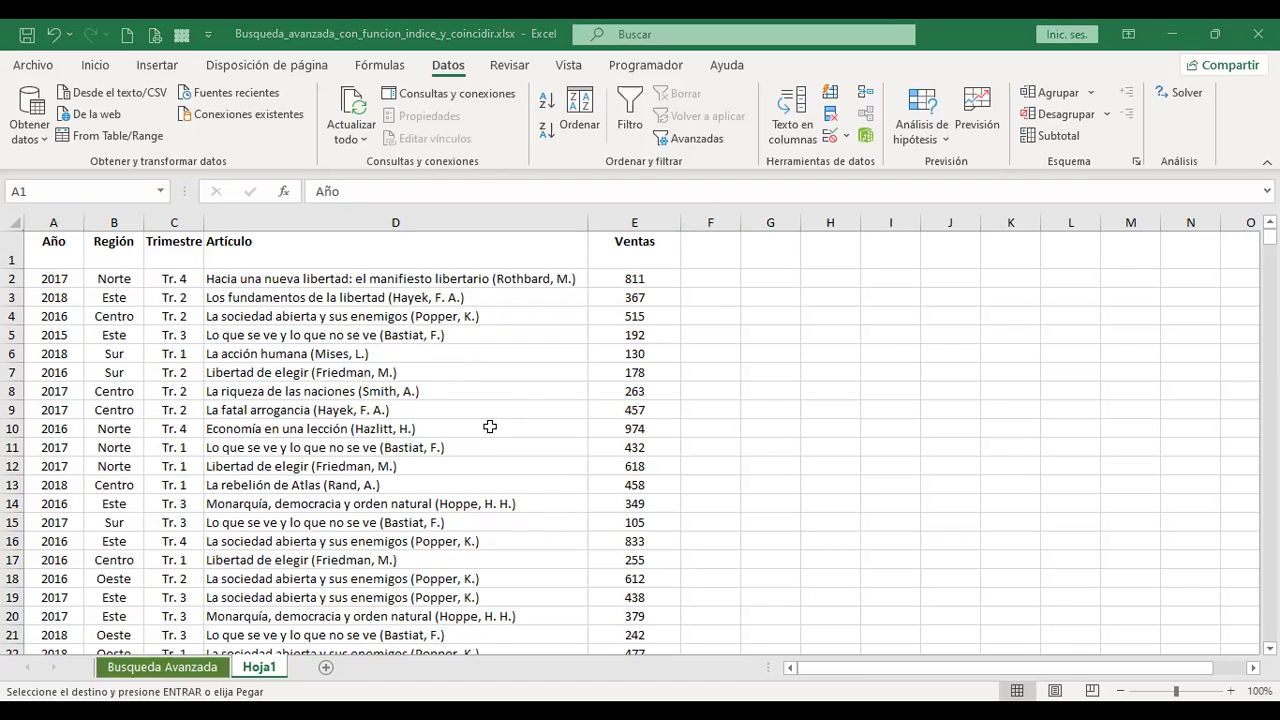
- Rename Hoja1 to 'Detalle ventas' and add a new blank sheet Hoja2
double_click(259, 667)
text(Detalle)
key(Return)
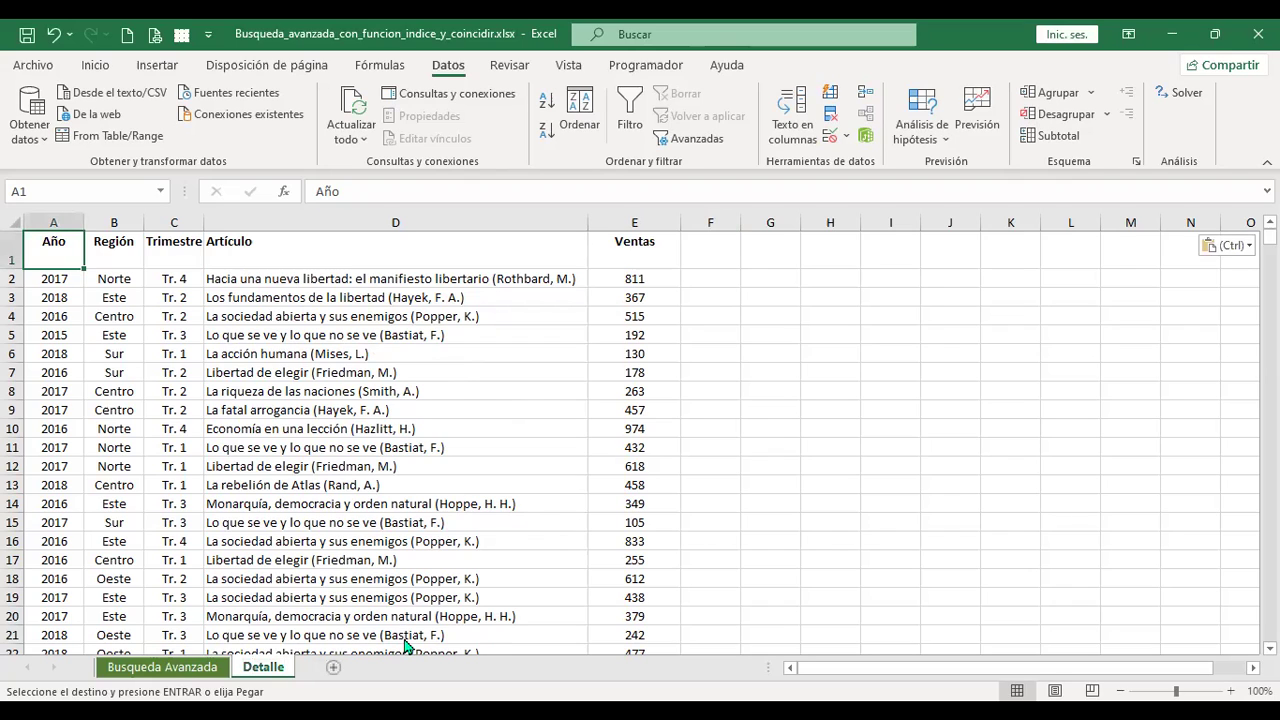
double_click(263, 672)
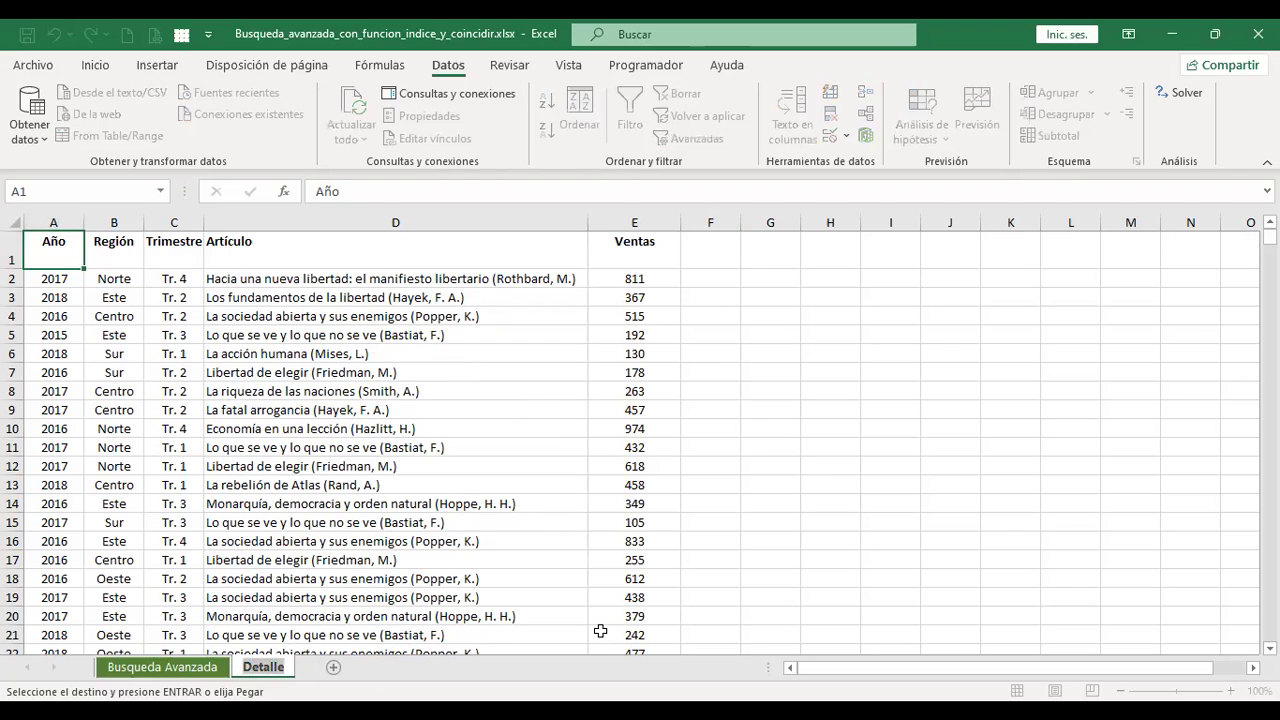
text(ventas)
key(Return)
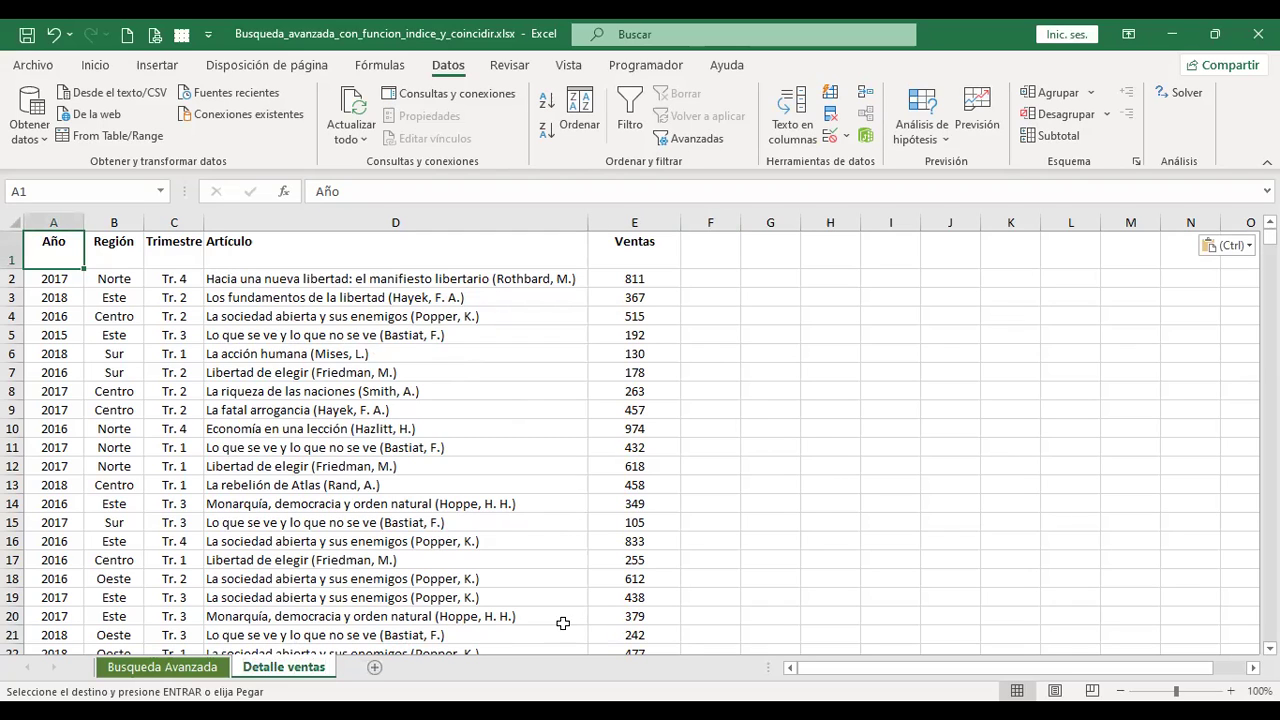
click(375, 668)
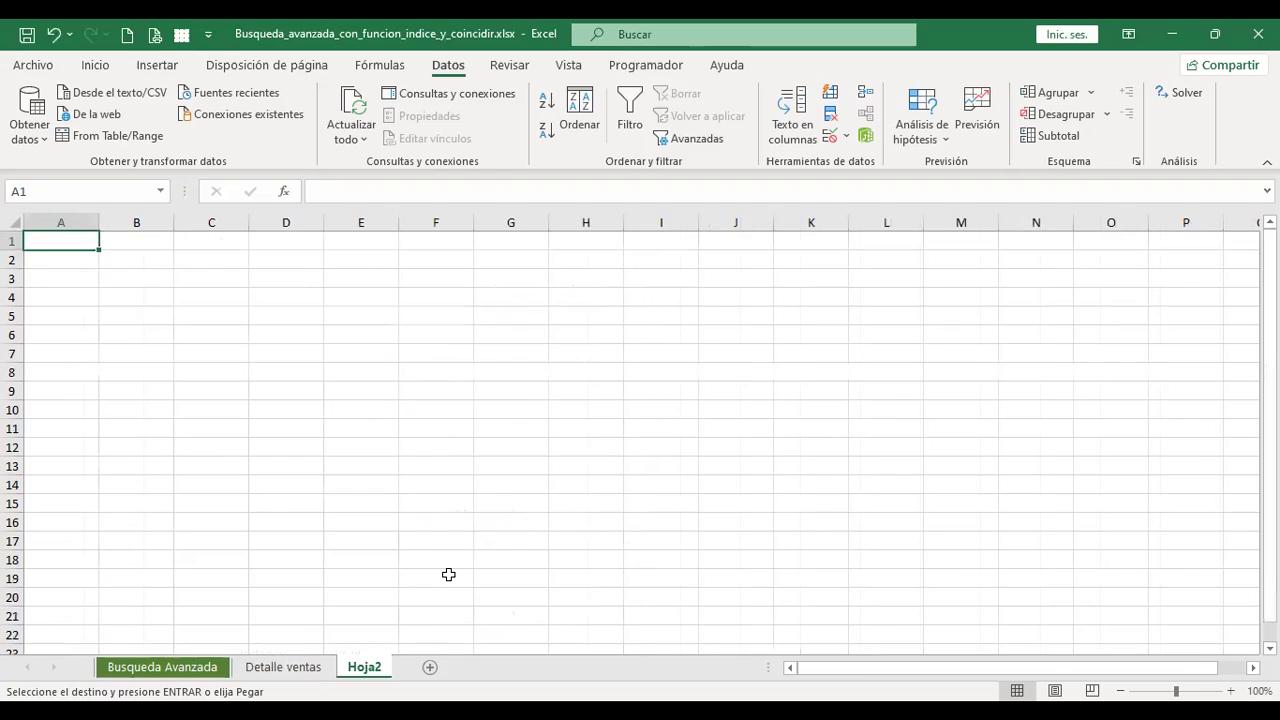
click(448, 574)
- Review the Busqueda Avanzada table B2:F8 and rows 11–15, then return to Hoja2
click(185, 666)
drag(194, 258, 600, 372)
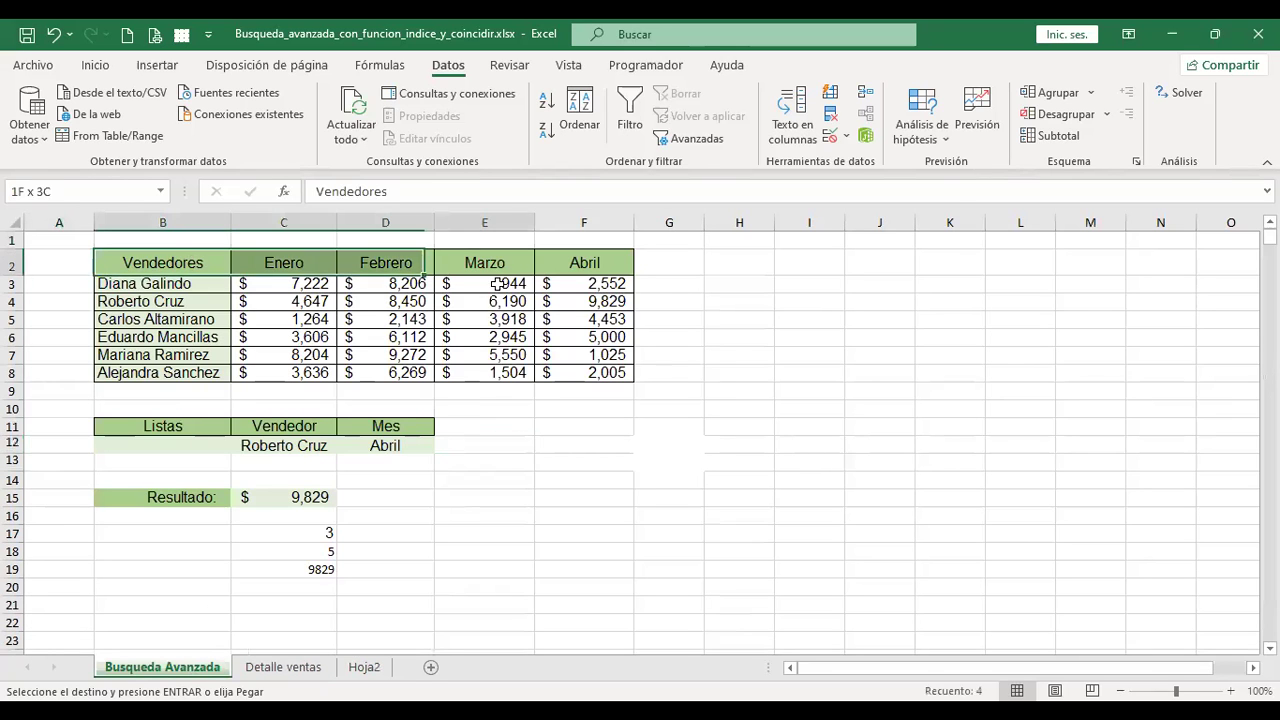
click(12, 427)
shift+click(8, 492)
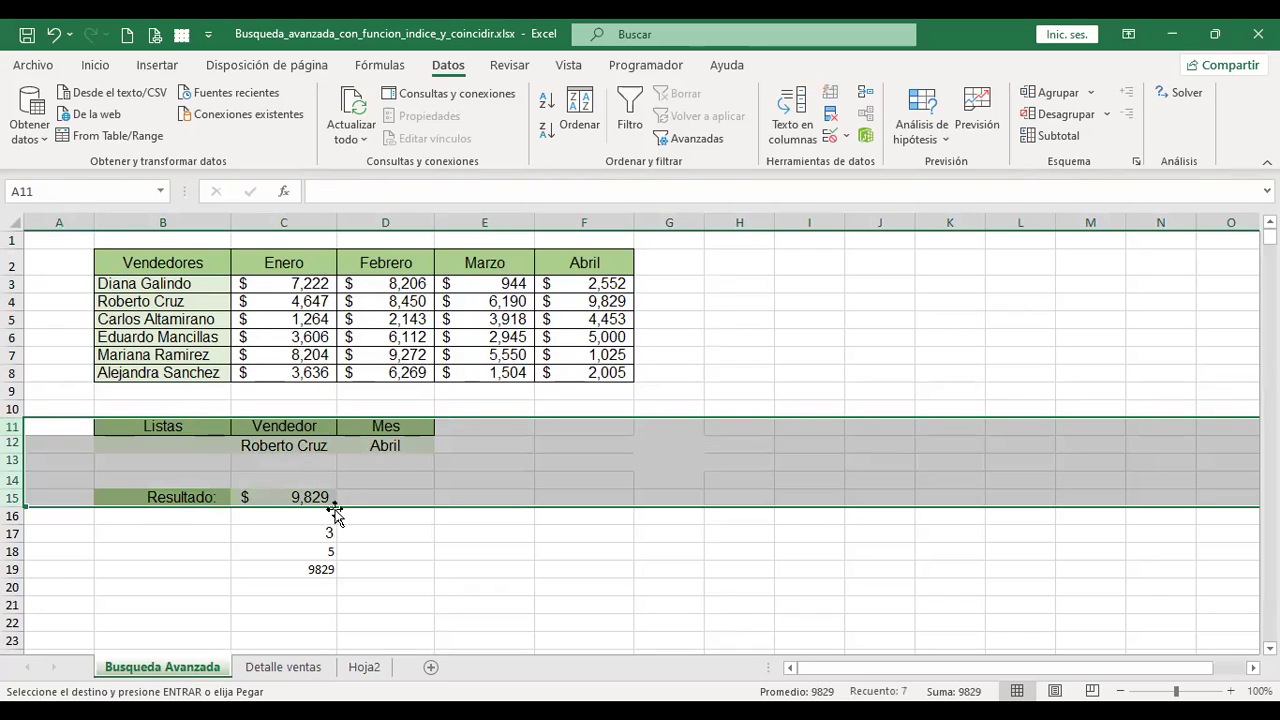
click(385, 536)
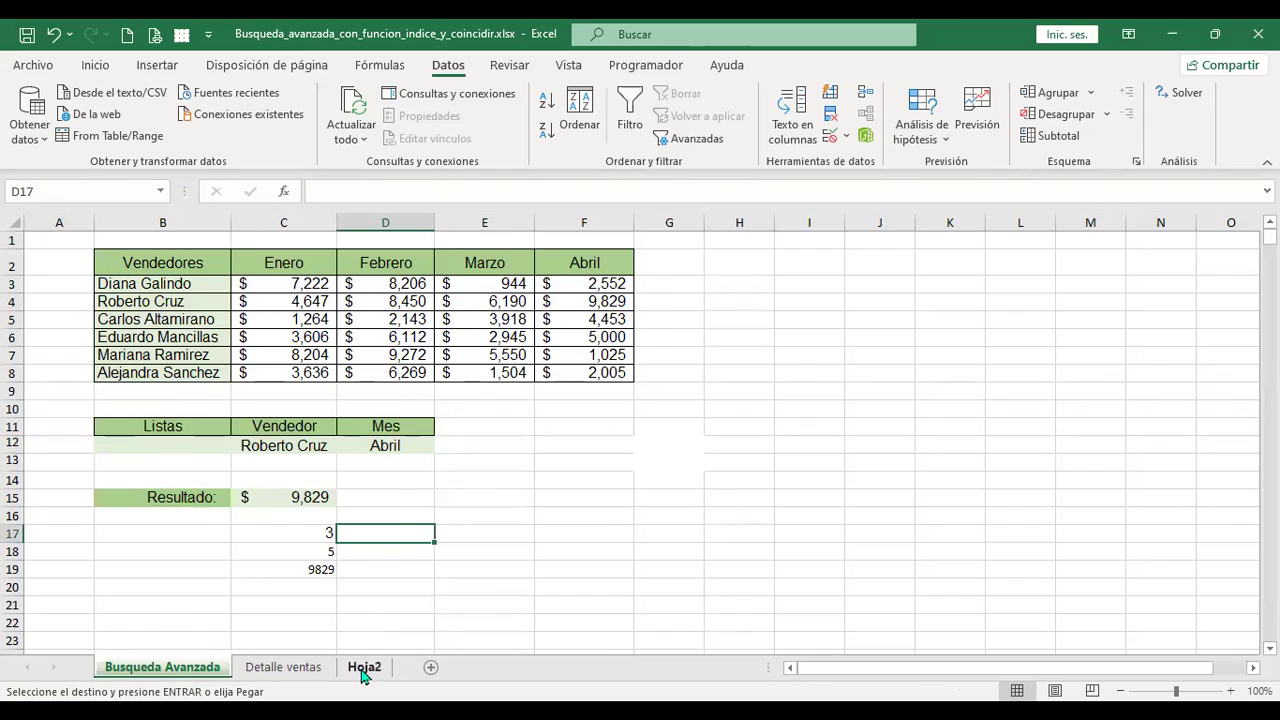
click(363, 668)
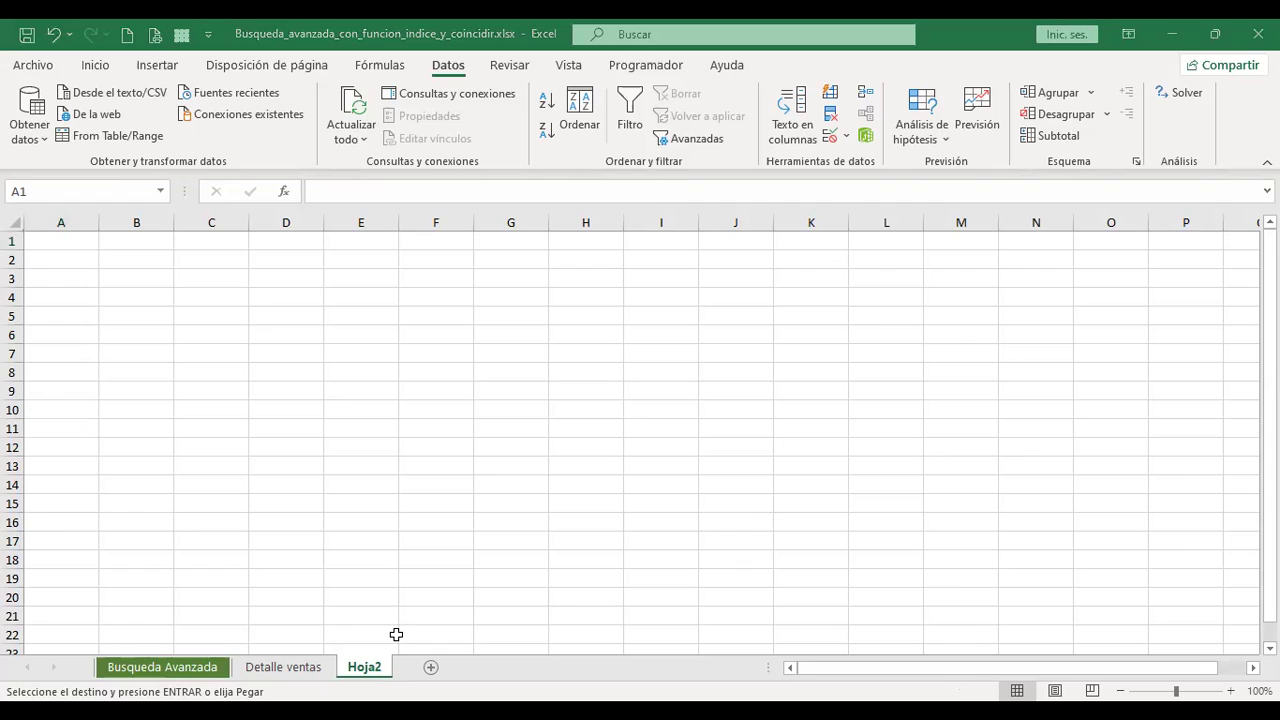
- Paste the copied quarterly summary grid into Hoja2
click(13, 221)
text(Año	2016					 Región	Sur					 			Tr. 1	Tr. 2	Tr. 3	Tr. 4 		Camino de servidumbre (Hayek, F. A.)				 		Economía en una lección (Hazlitt, H.)				 		El cálculo del consenso (Buchanan, J. y Tullock, G.)				 		El estado (Jasay, A.)				 		Hacia una nueva libertad: el manifiesto libertario (Rothbard, M.)				 		La acción humana (Mises, L.)				 		La fatal arrogancia (Hayek, F. A.)				 		La rebelión de Atlas (Rand, A.)				 		La riqueza de las naciones (Smith, A.)				 		La sociedad abierta y sus enemigos (Popper, K.)				 		Libertad de elegir (Friedman, M.)				 		Lo que se ve y lo que no se ve (Bastiat, F.)				 		Los fundamentos de la libertad (Hayek, F. A.)				 		Monarquía, democracia y orden natural (Hoppe, H. H.))
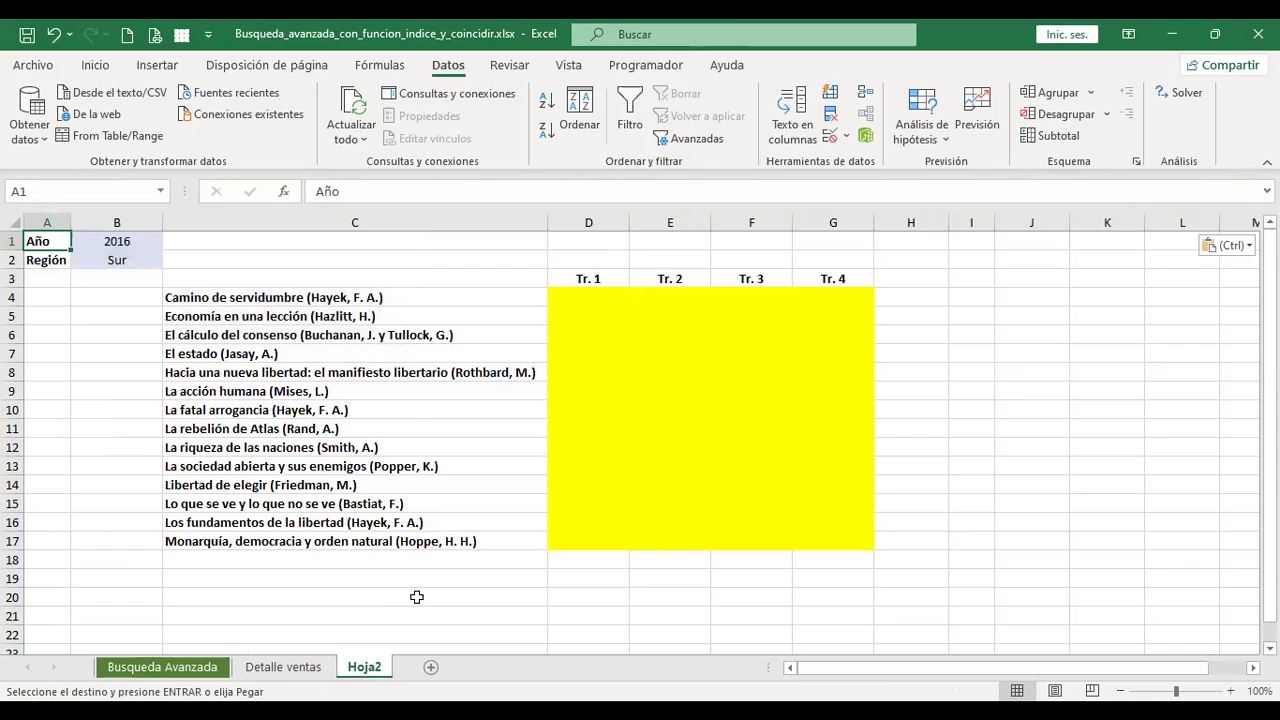
scroll(406, 562, up, 1)
scroll(406, 562, up, 1)
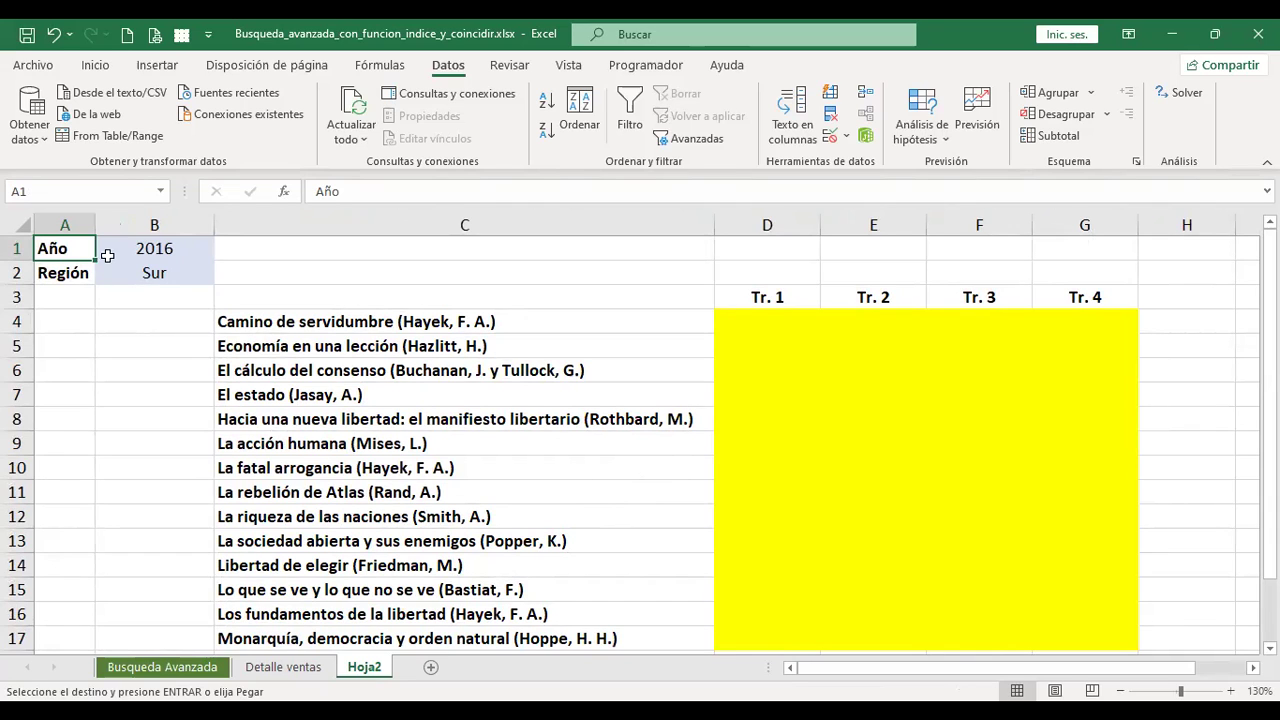
click(318, 667)
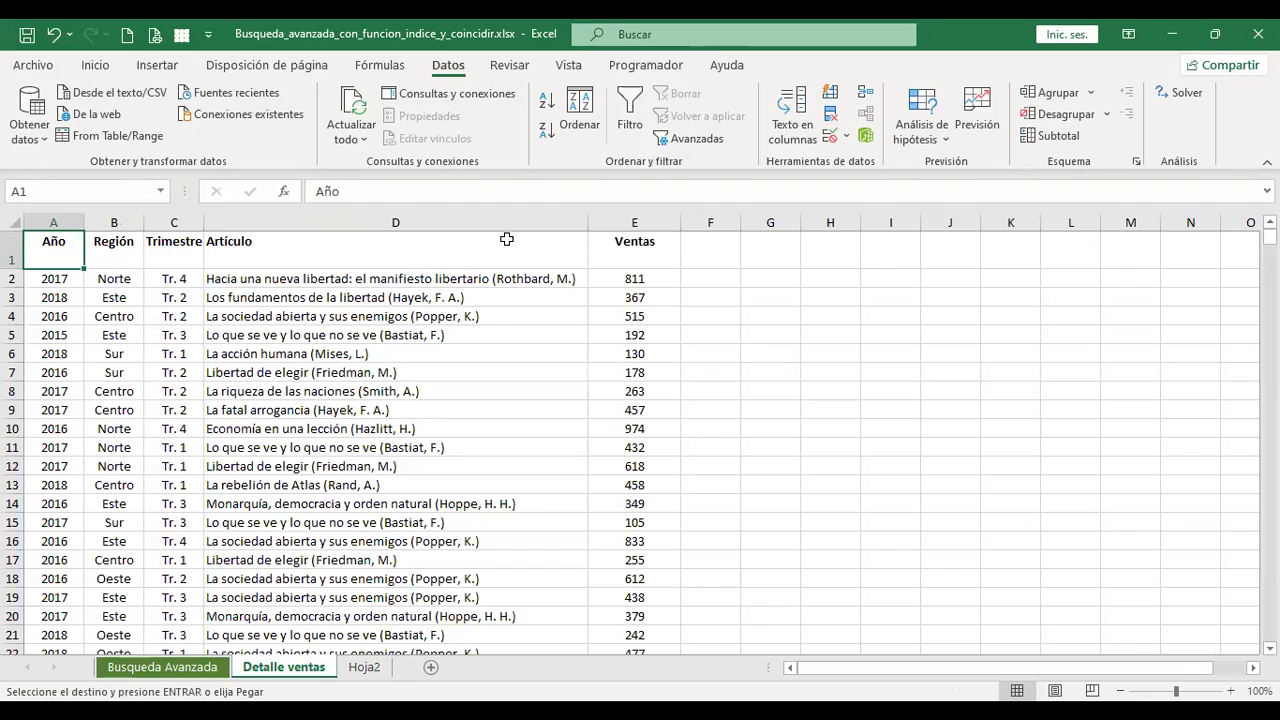
click(378, 667)
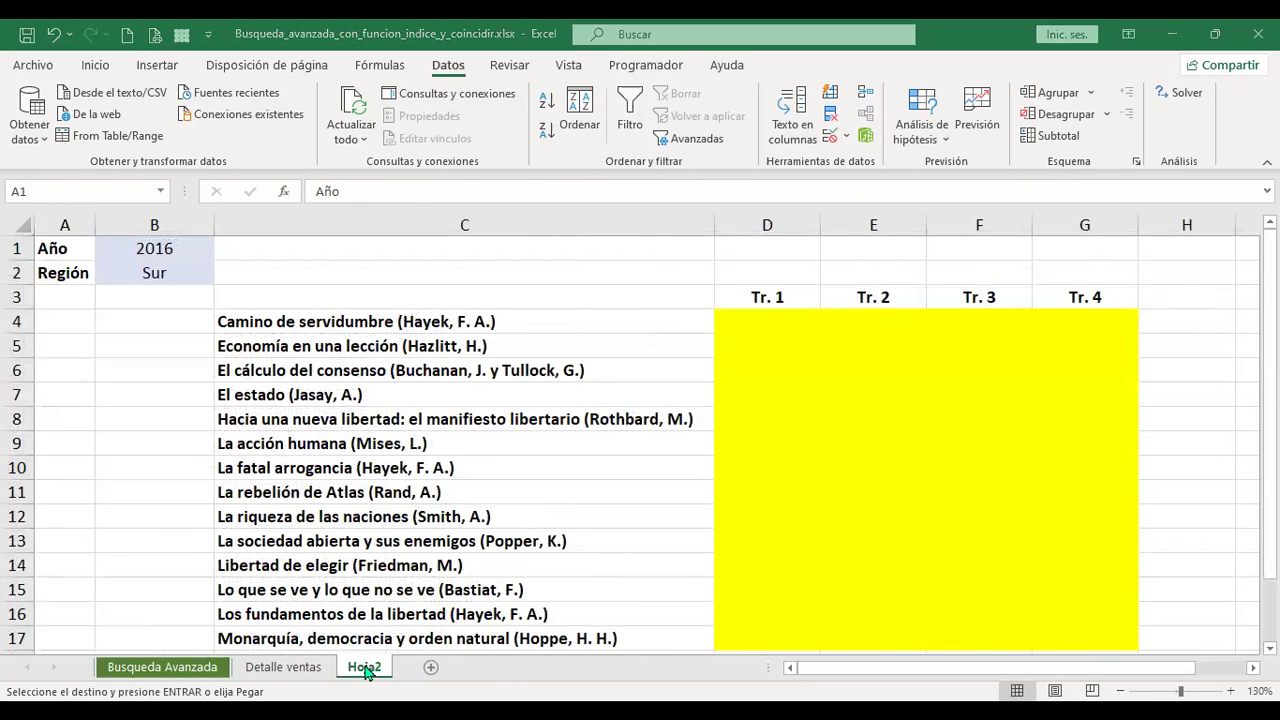
- Rename Hoja2 to 'Resumen' and switch to the Detalle ventas sheet
double_click(366, 667)
text(Res)
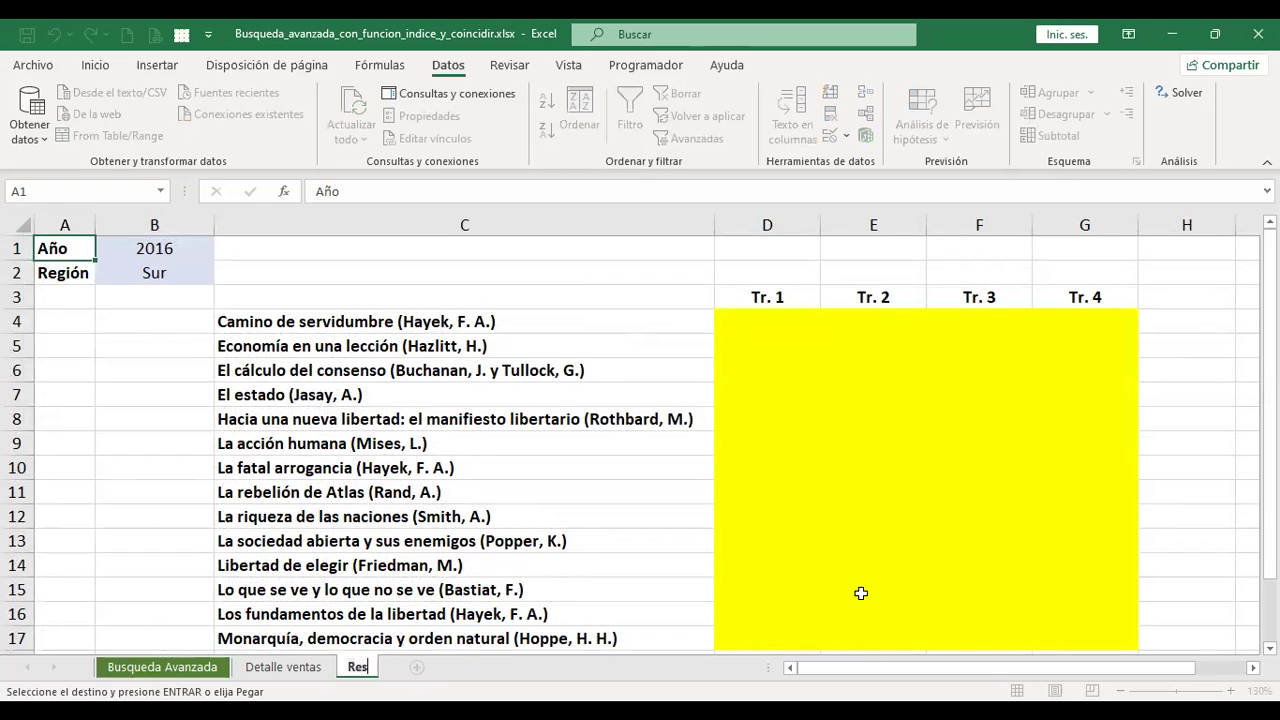
text(umen)
key(Return)
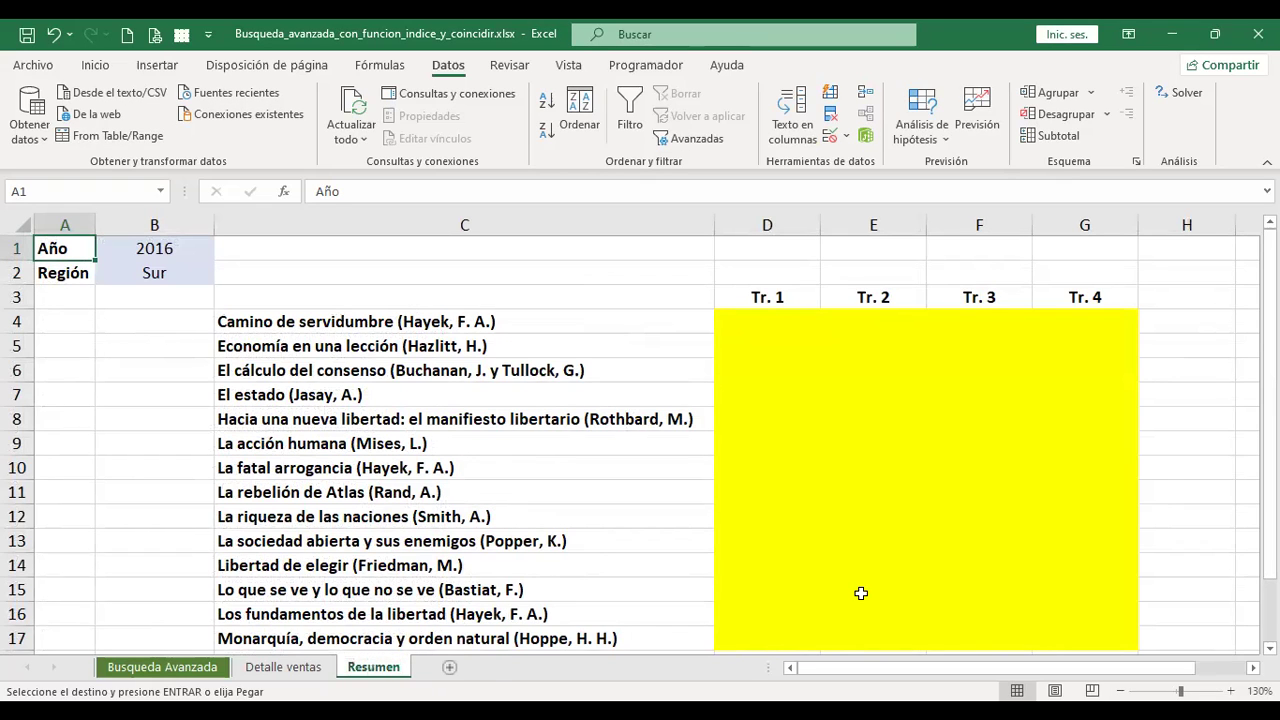
click(302, 669)
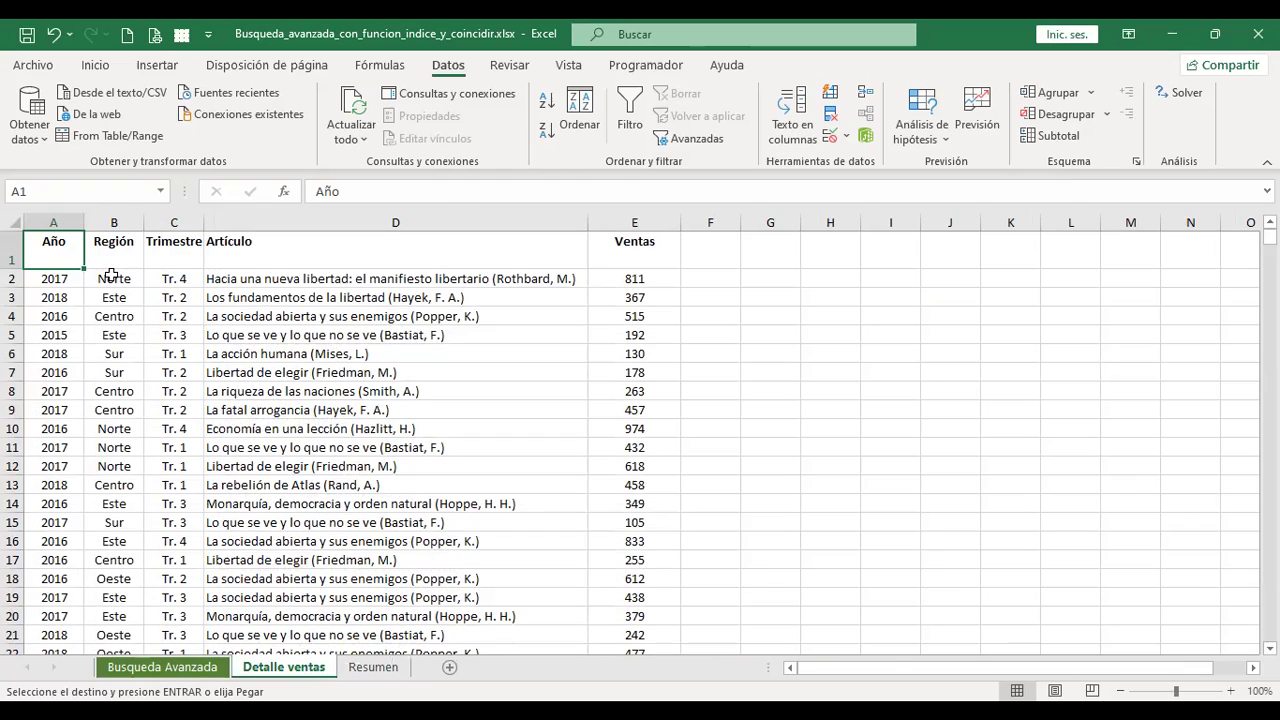
click(62, 276)
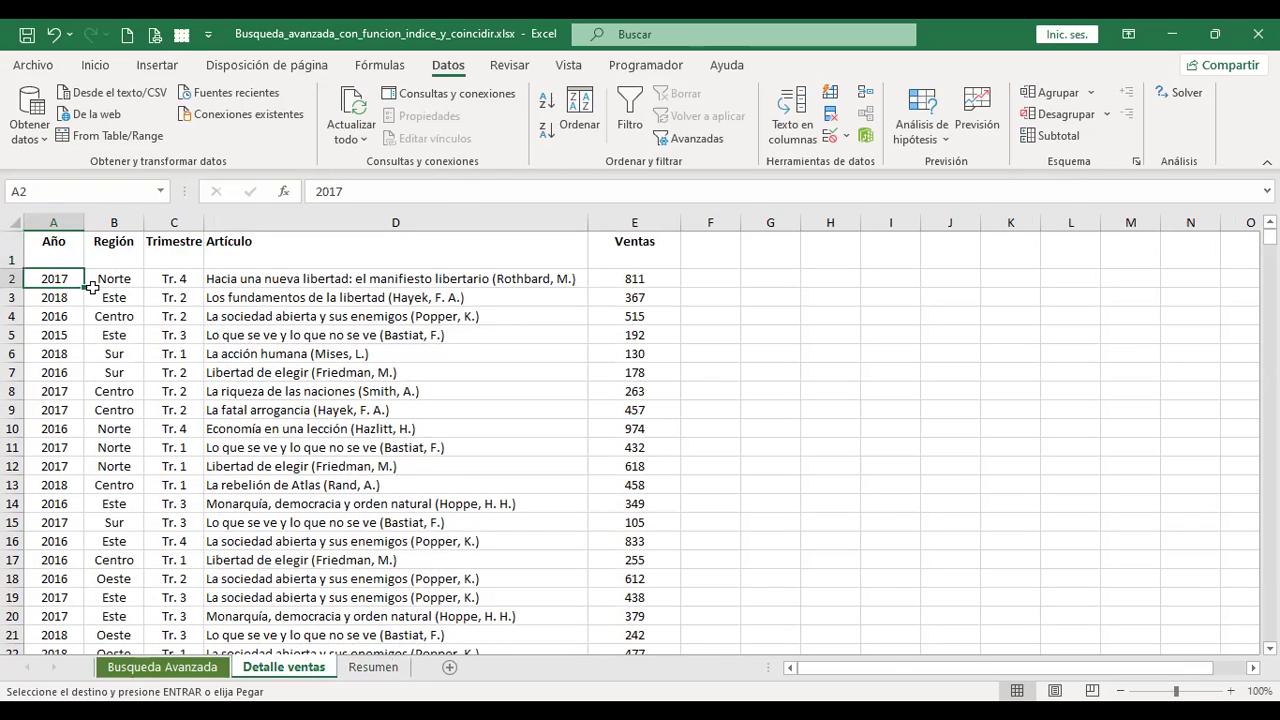
click(70, 389)
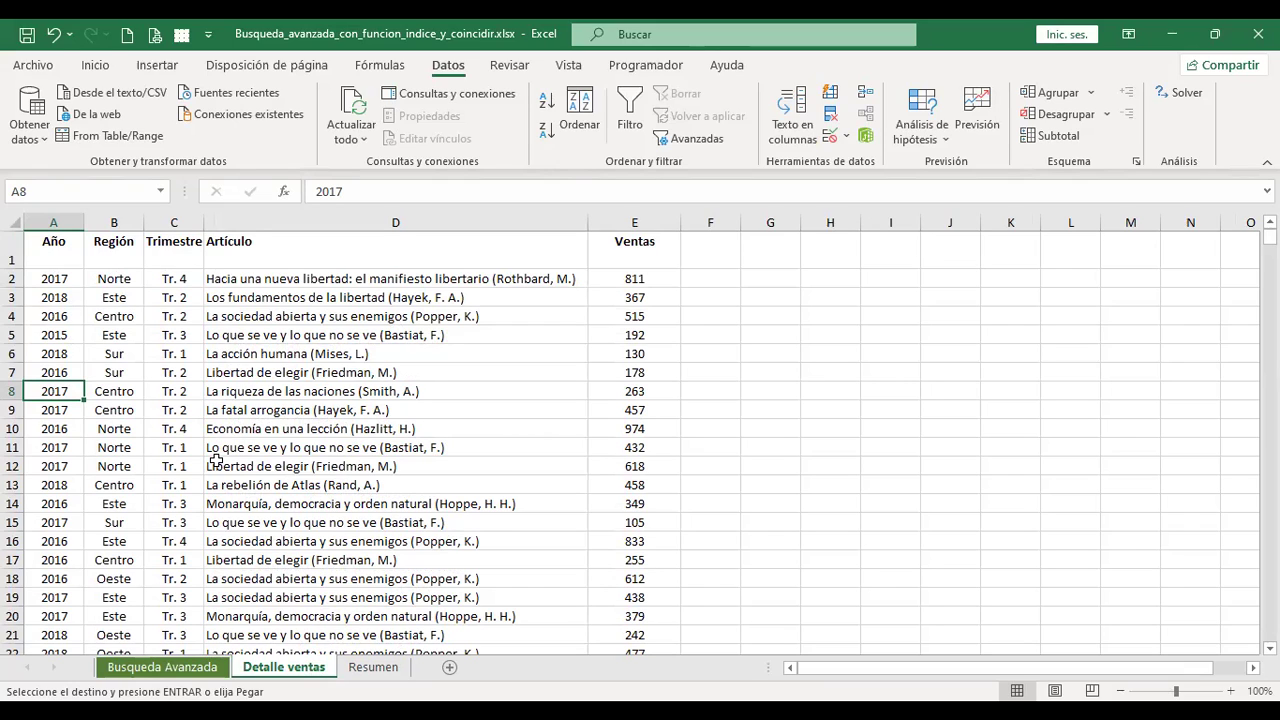
click(66, 297)
click(64, 484)
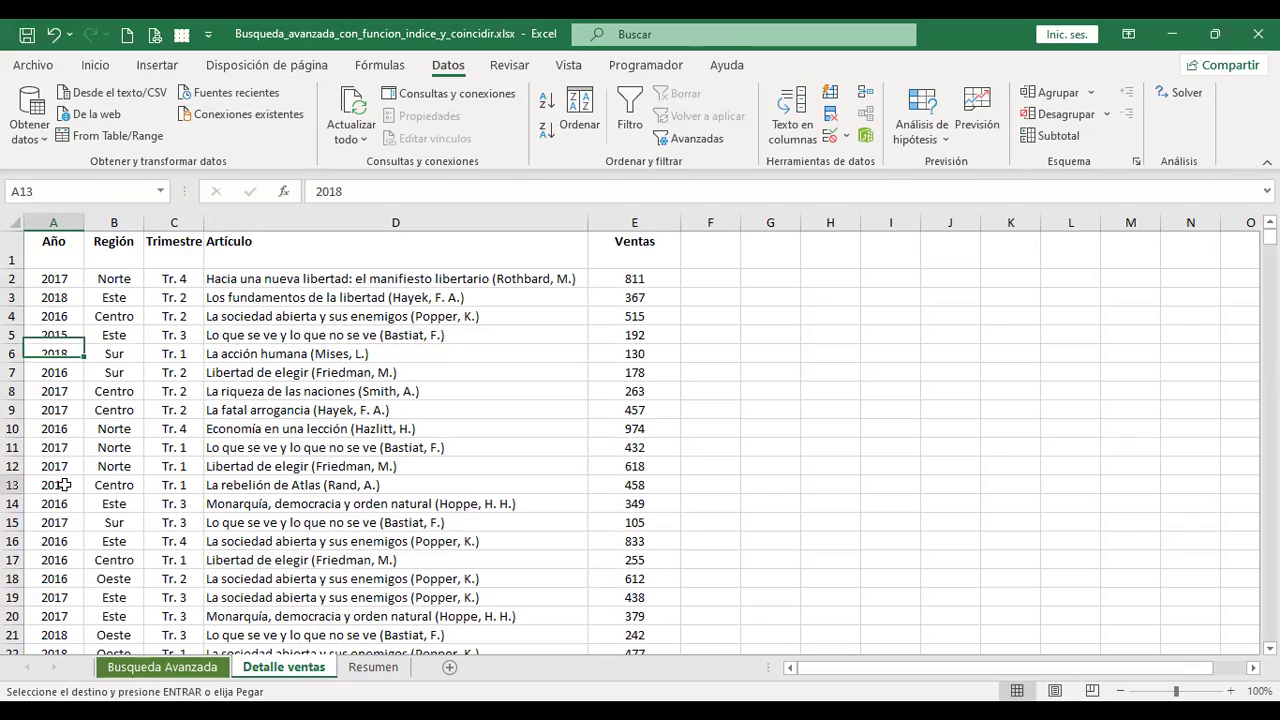
click(66, 315)
click(72, 538)
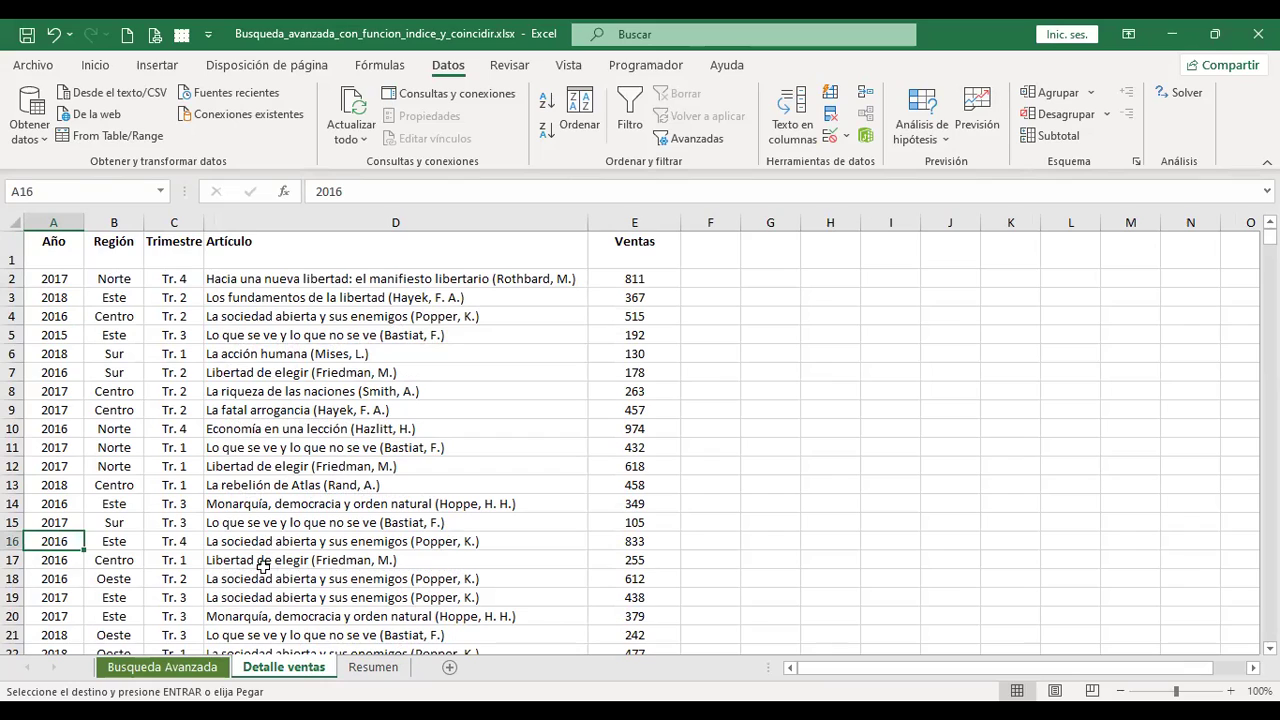
click(130, 279)
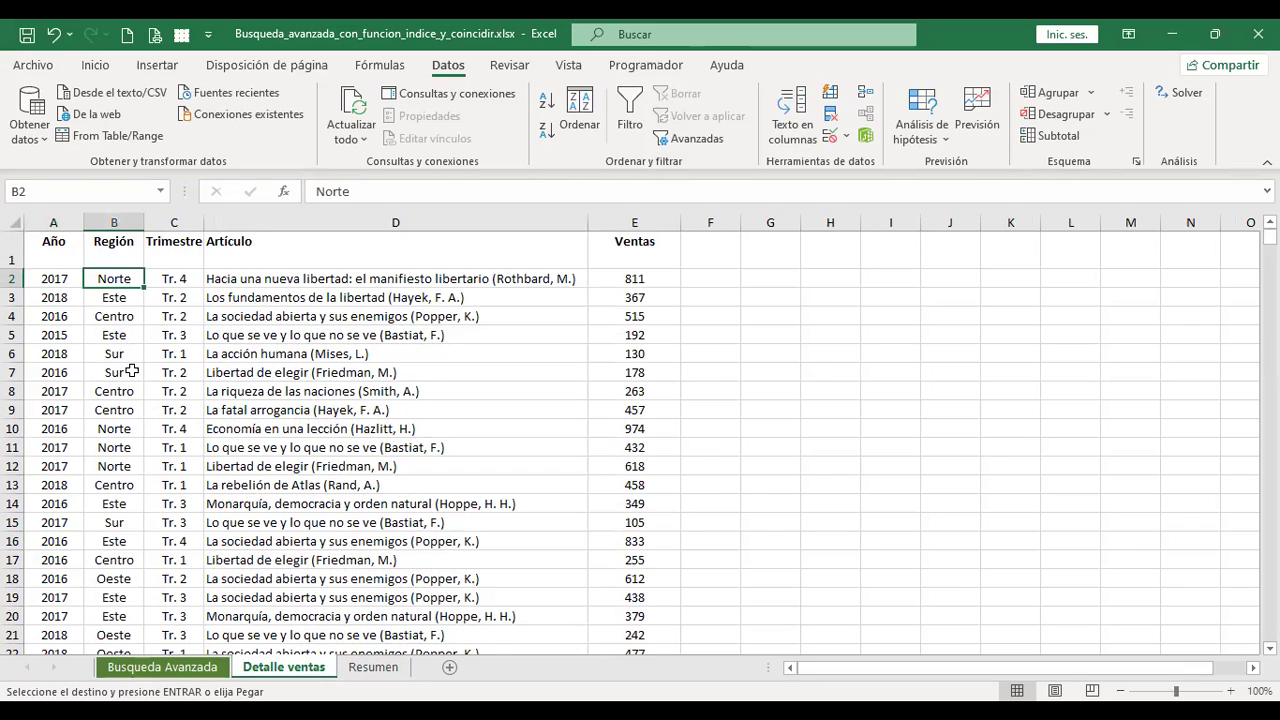
click(131, 427)
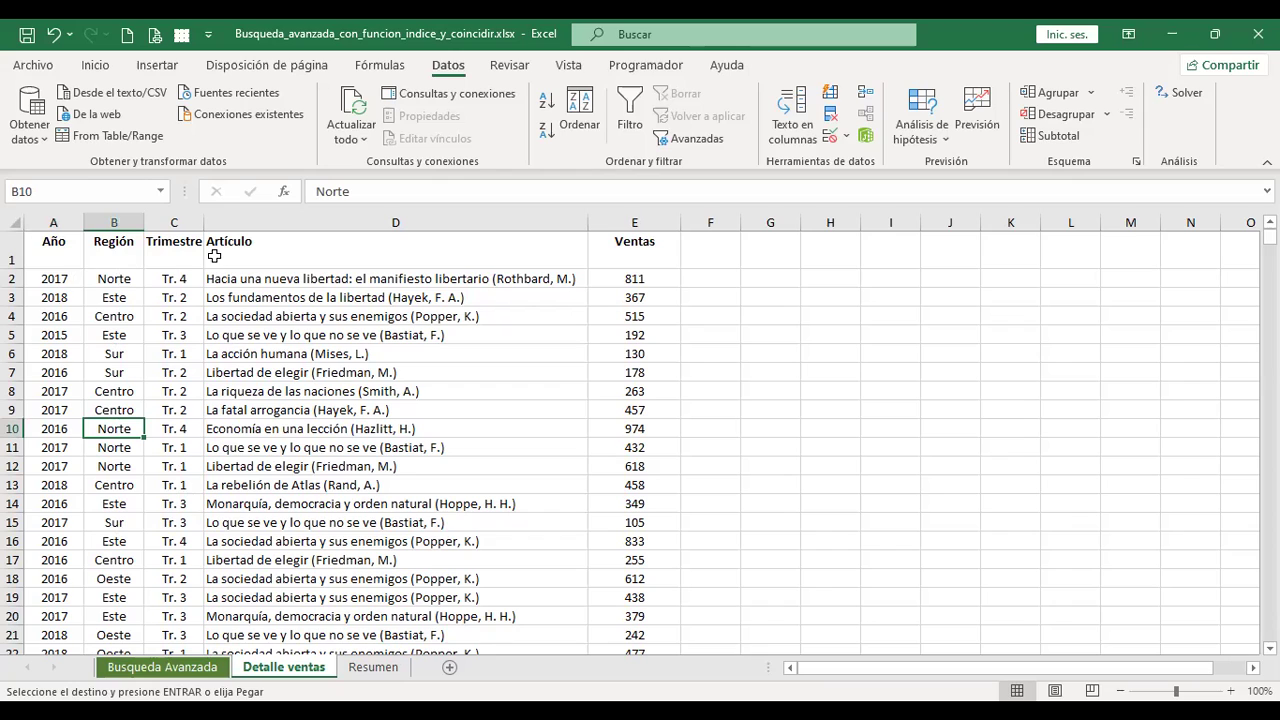
click(181, 222)
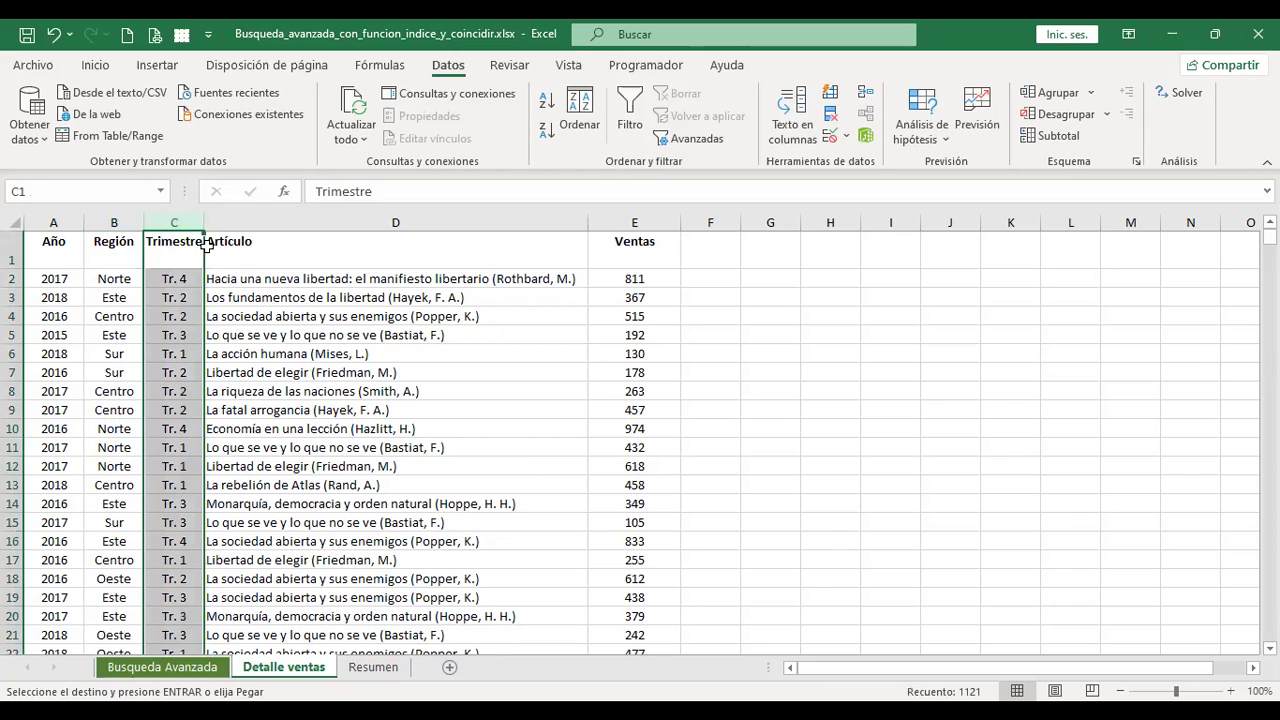
click(298, 279)
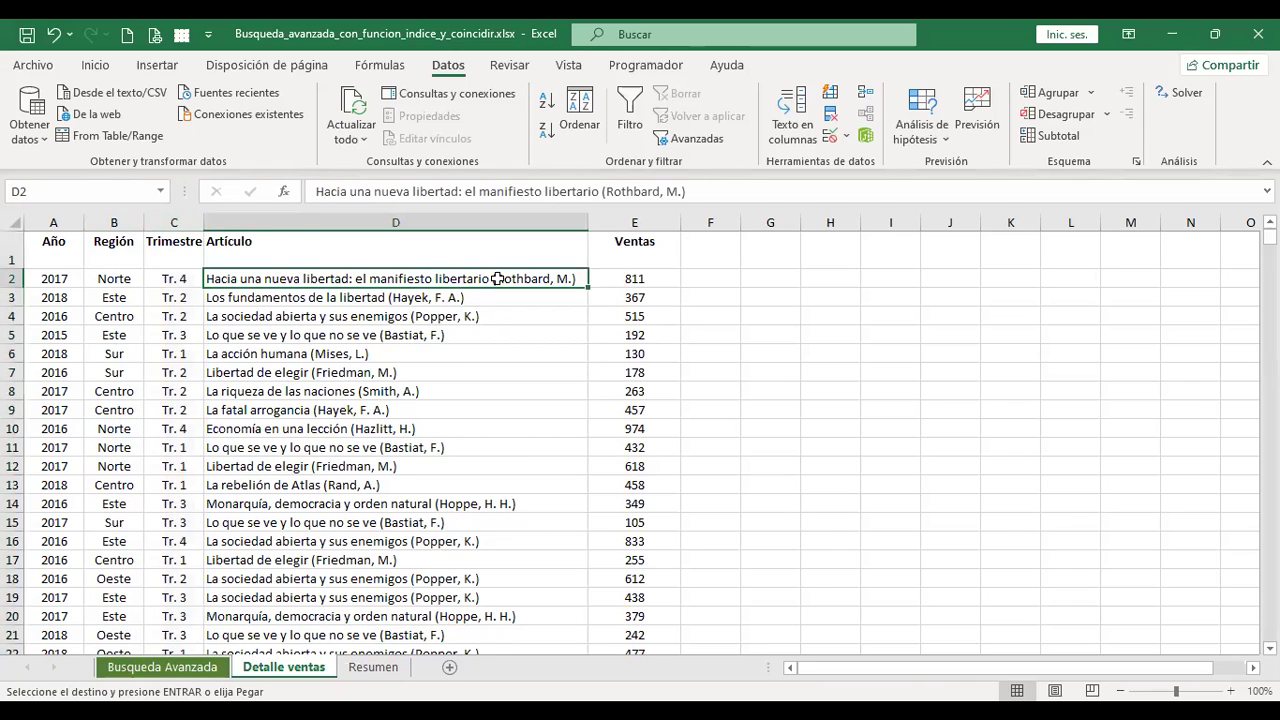
click(653, 279)
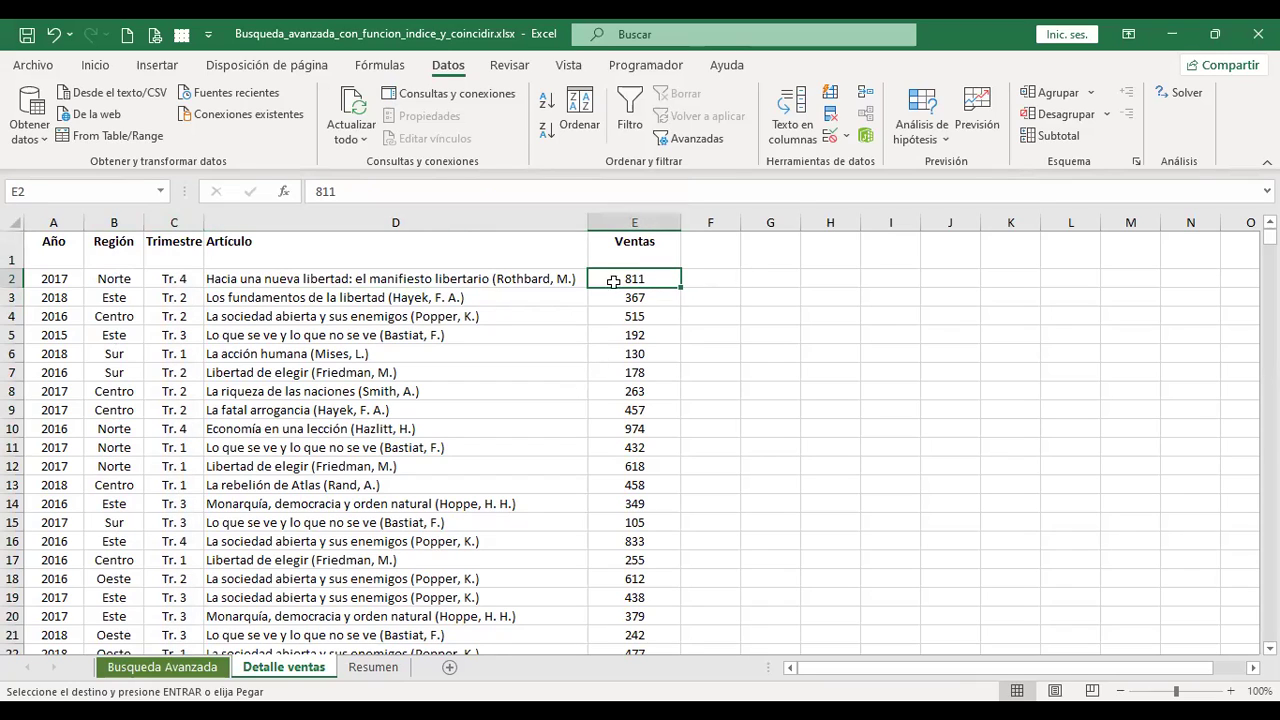
click(365, 279)
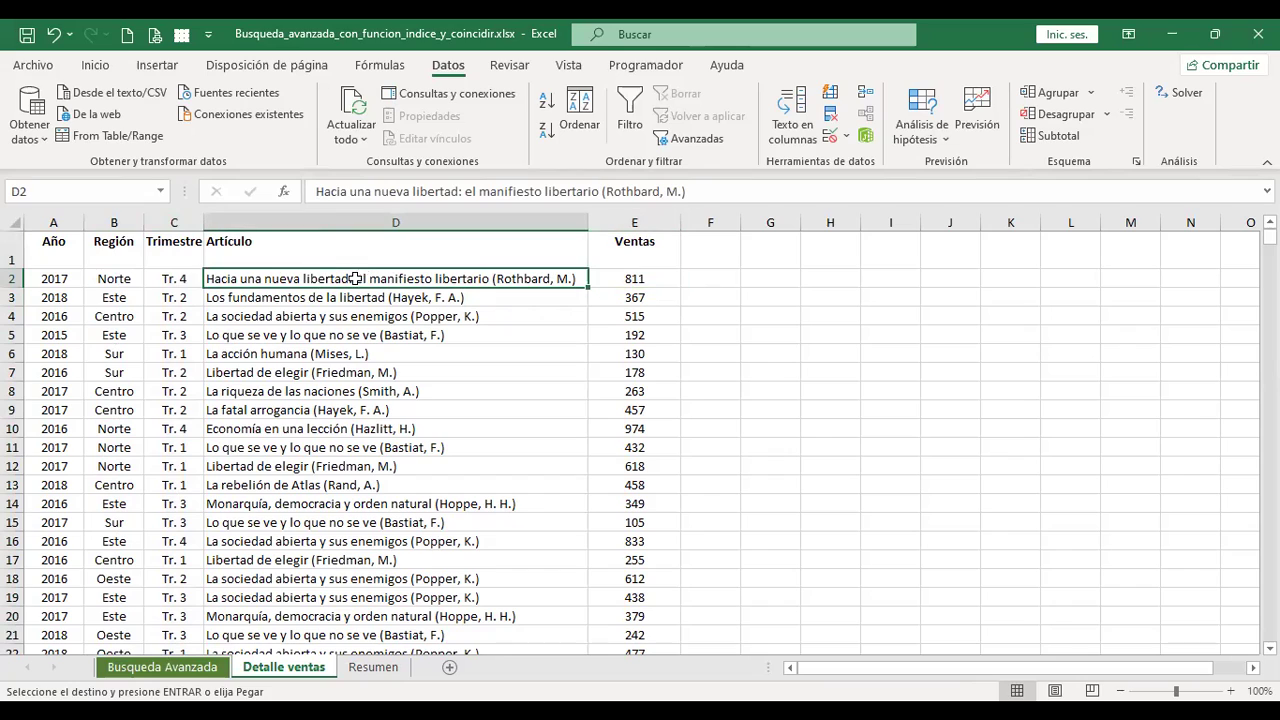
click(184, 280)
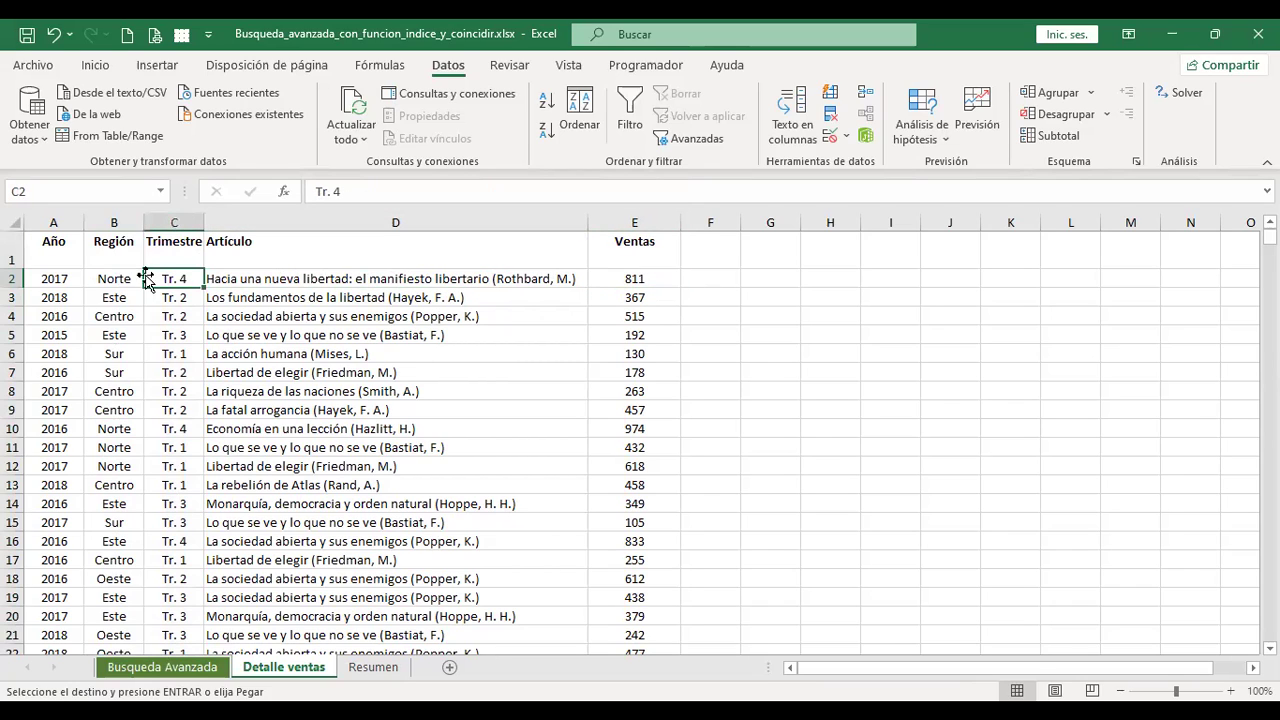
click(112, 279)
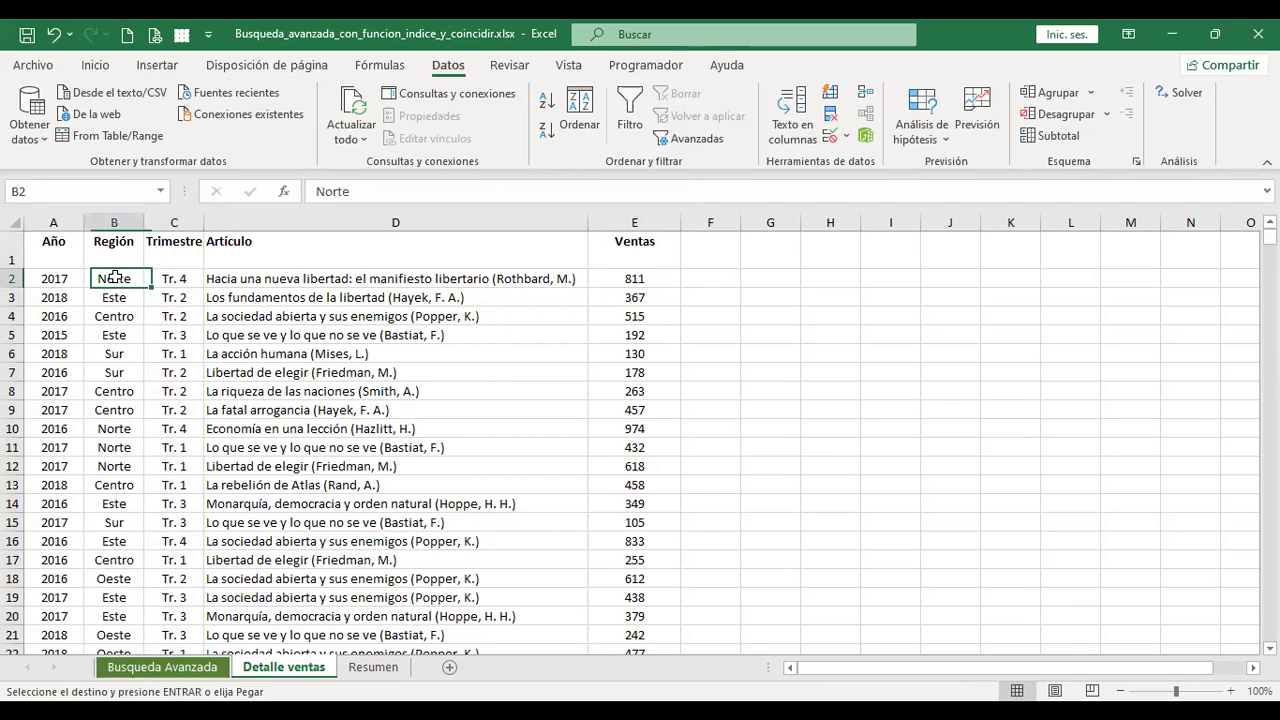
click(57, 280)
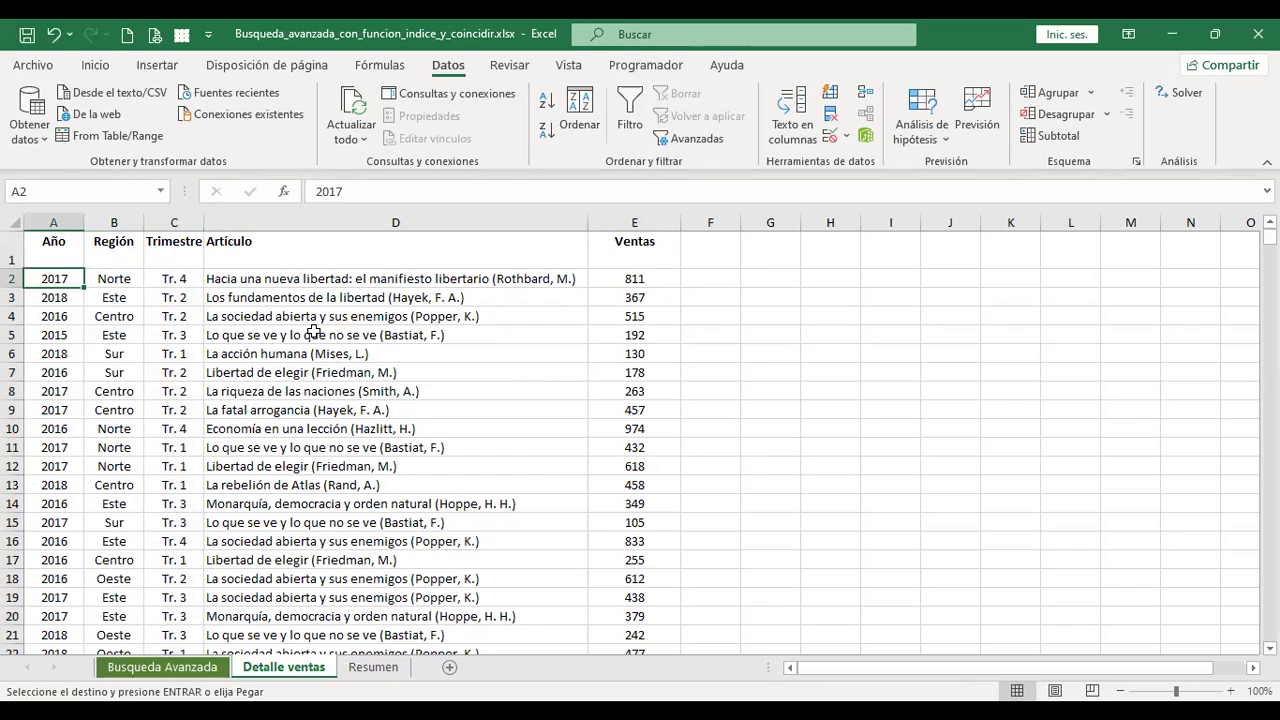
- On Resumen, review year 2016, region Sur, the book titles and Tr. 1 heading, ending on D4
click(382, 668)
click(175, 253)
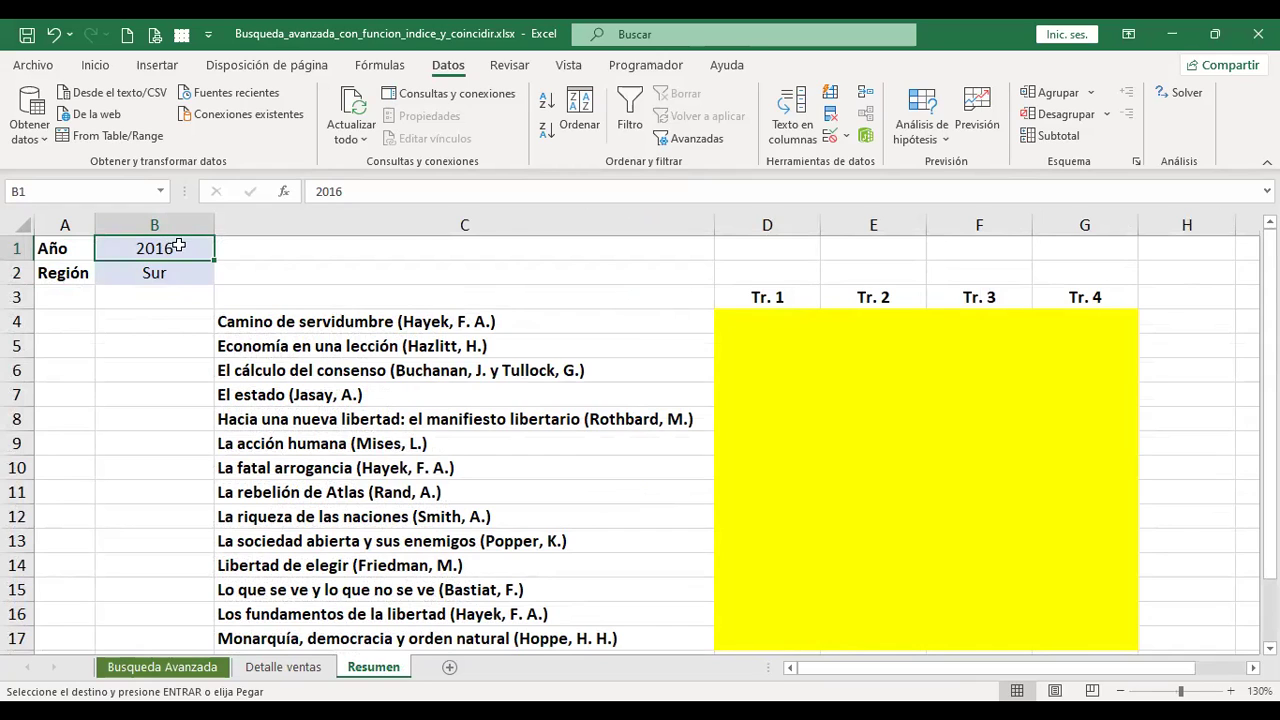
click(176, 268)
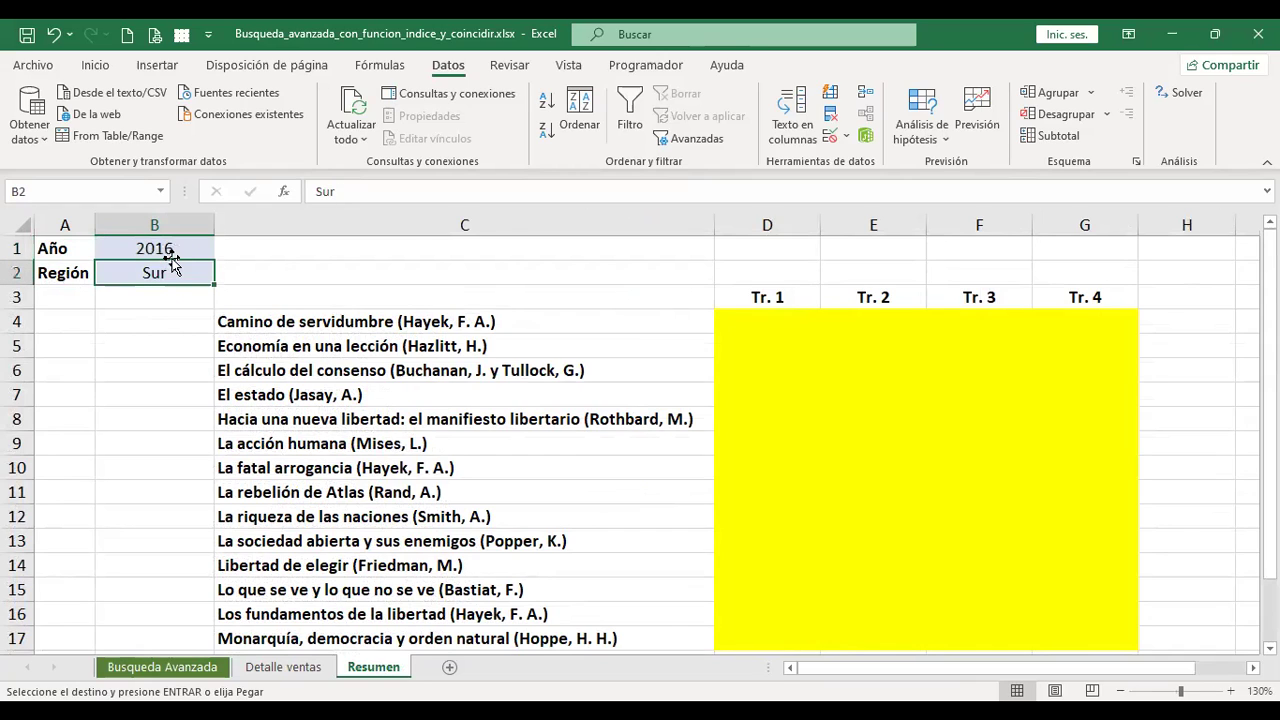
click(335, 321)
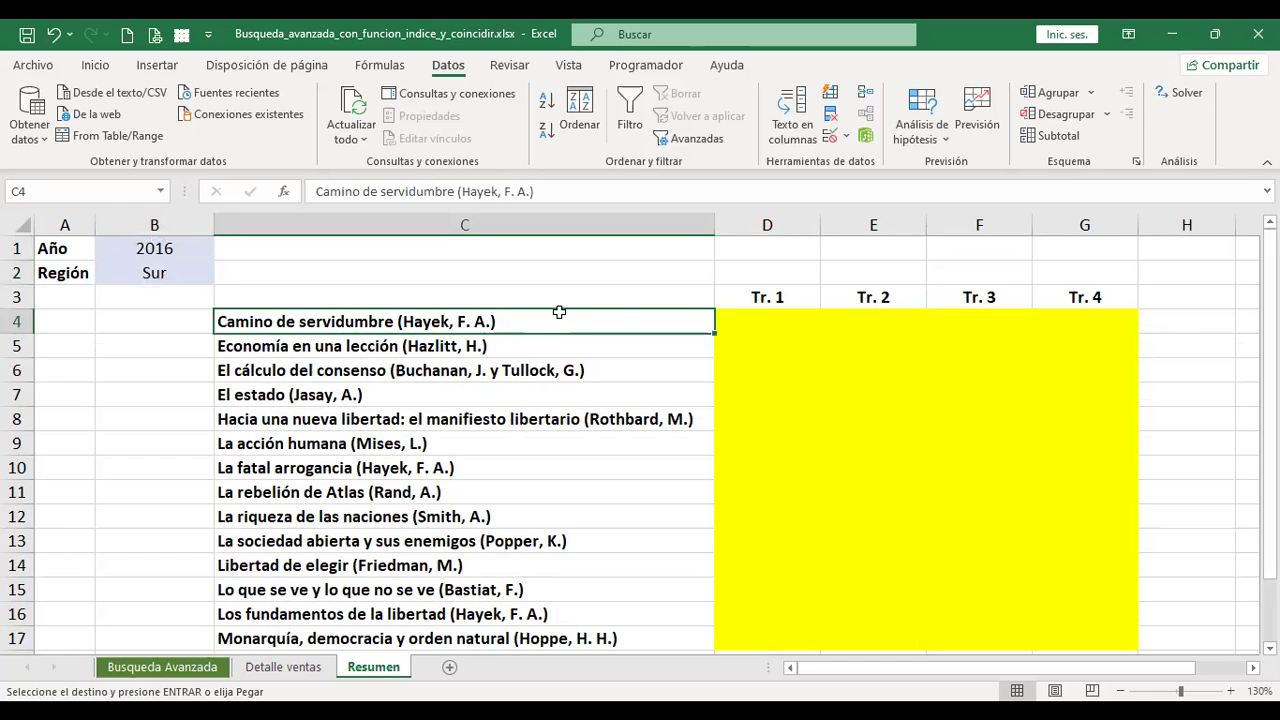
click(788, 294)
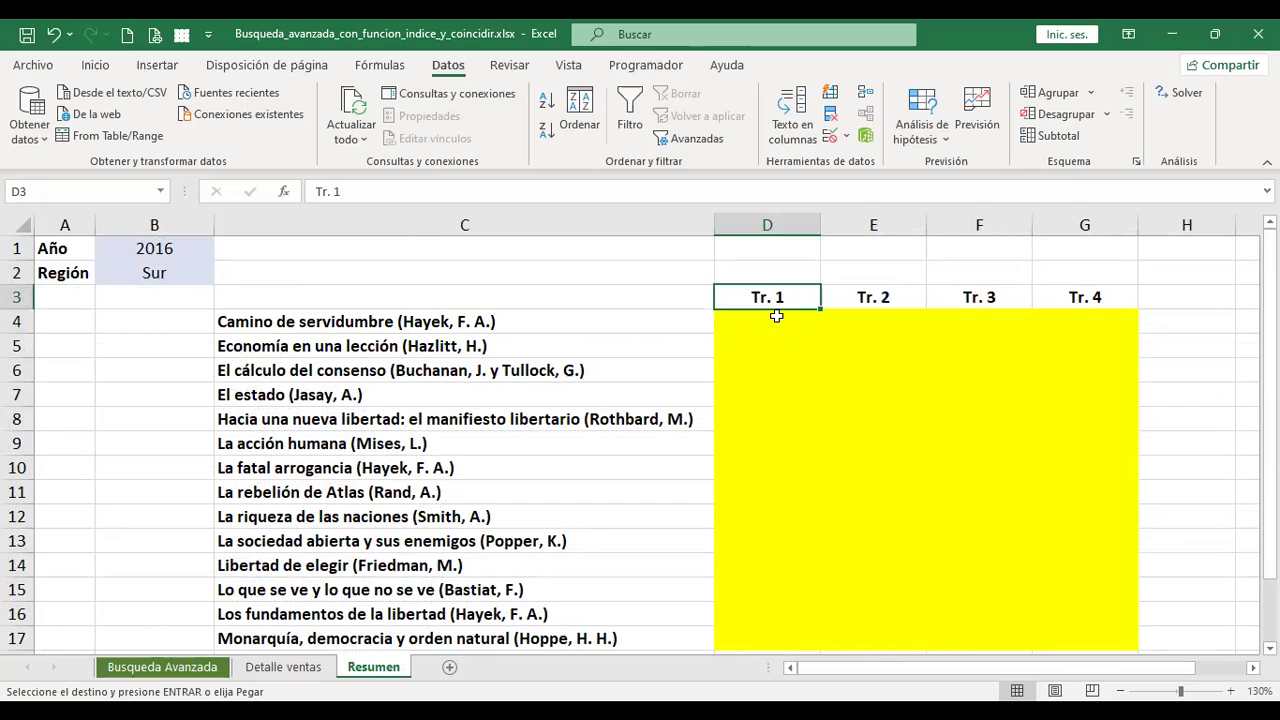
click(776, 316)
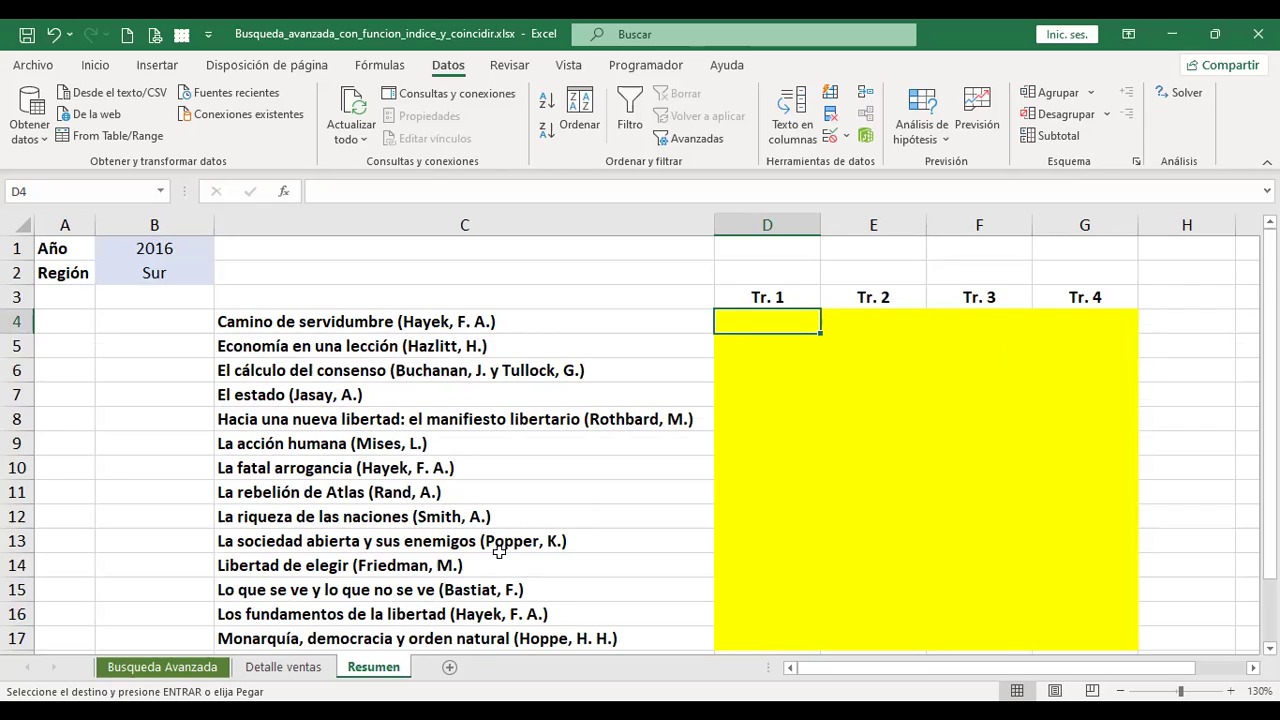
- Begin a COINCIDIR(B1; formula in Resumen D4, then abandon it
click(205, 668)
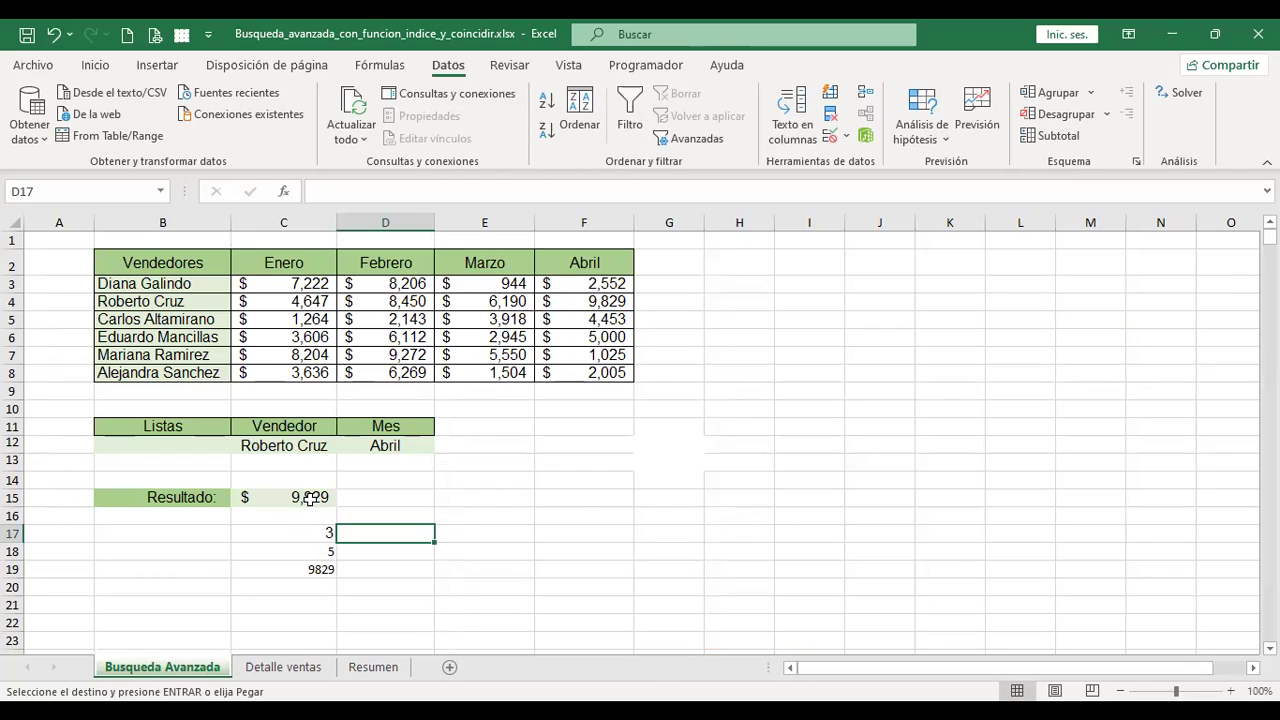
click(370, 667)
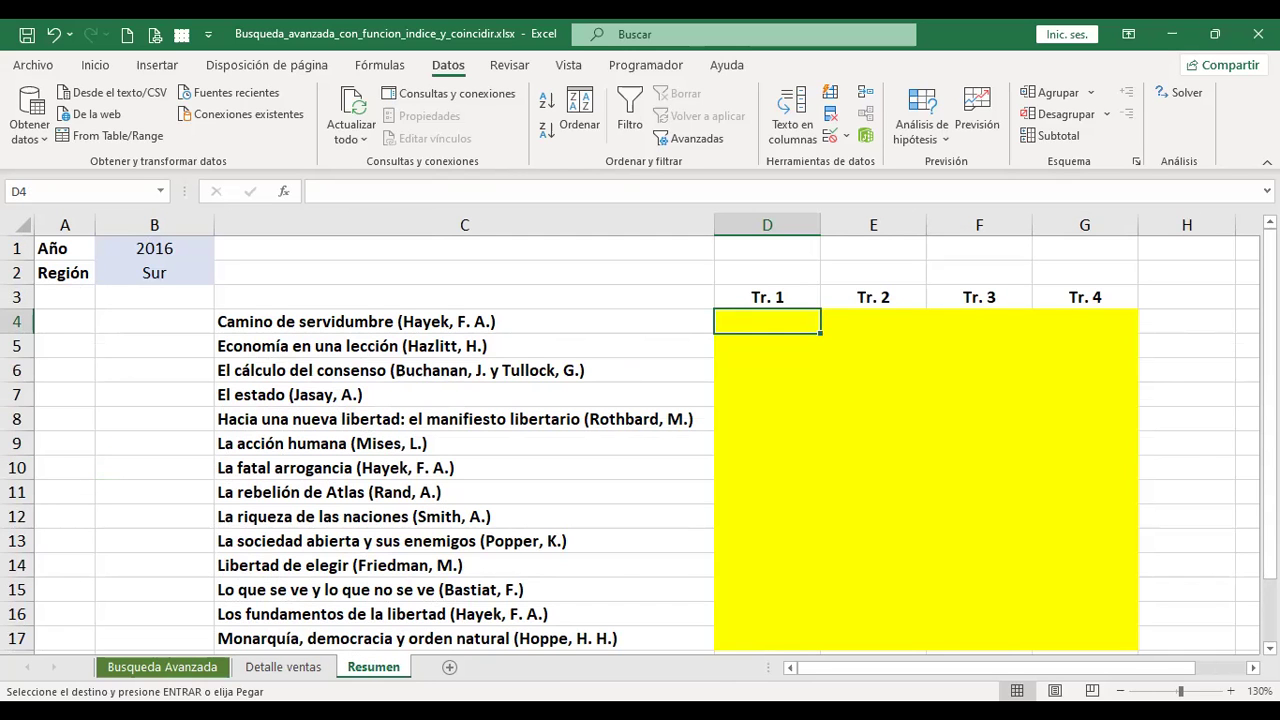
text(+)
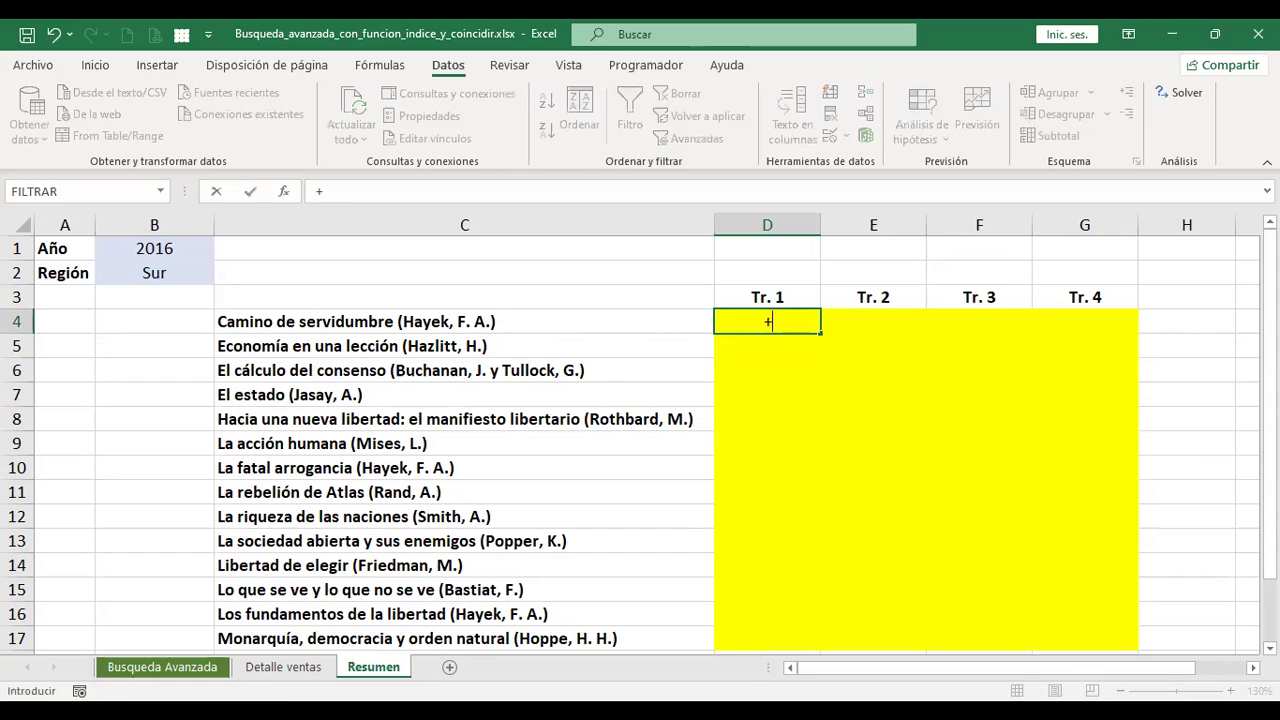
text(coin)
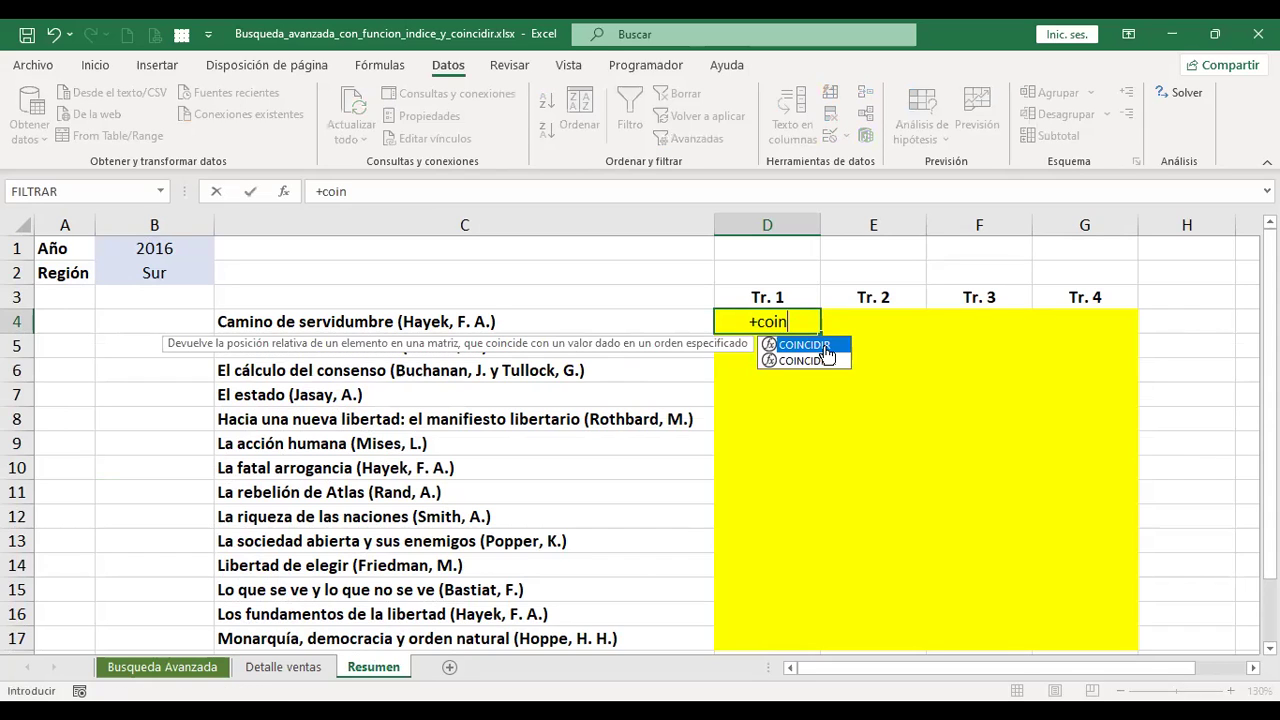
double_click(825, 346)
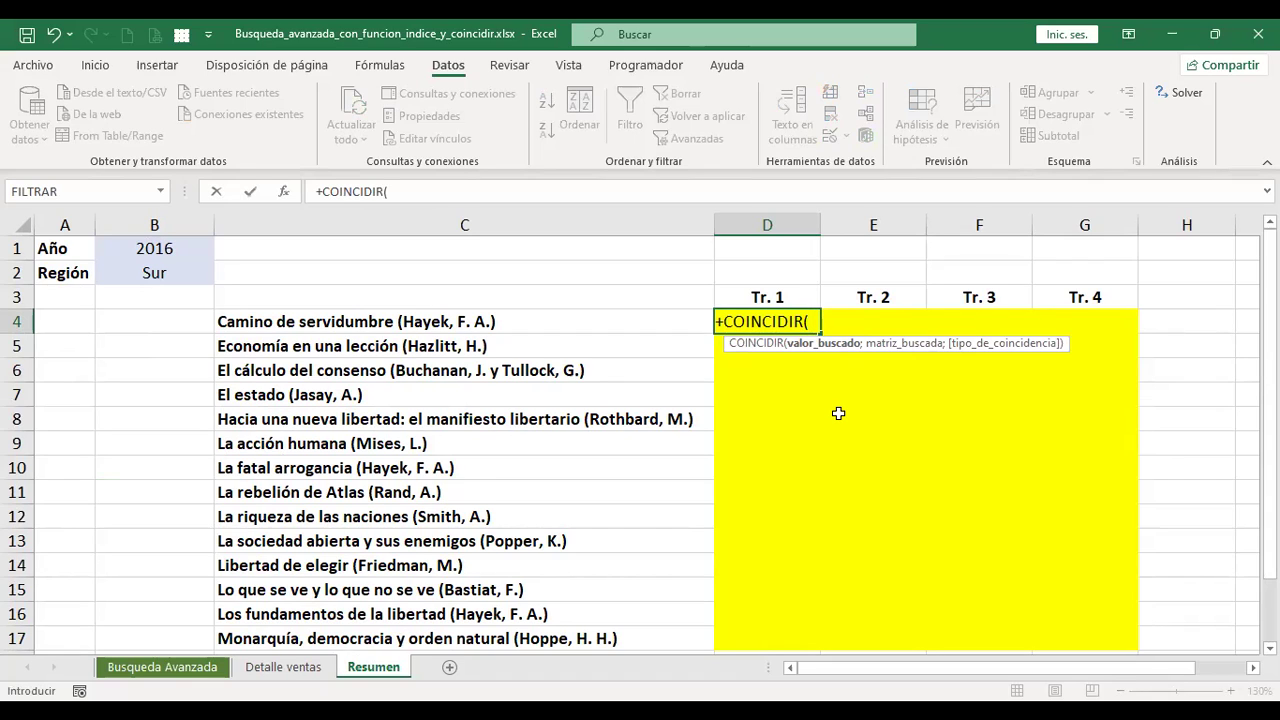
click(188, 245)
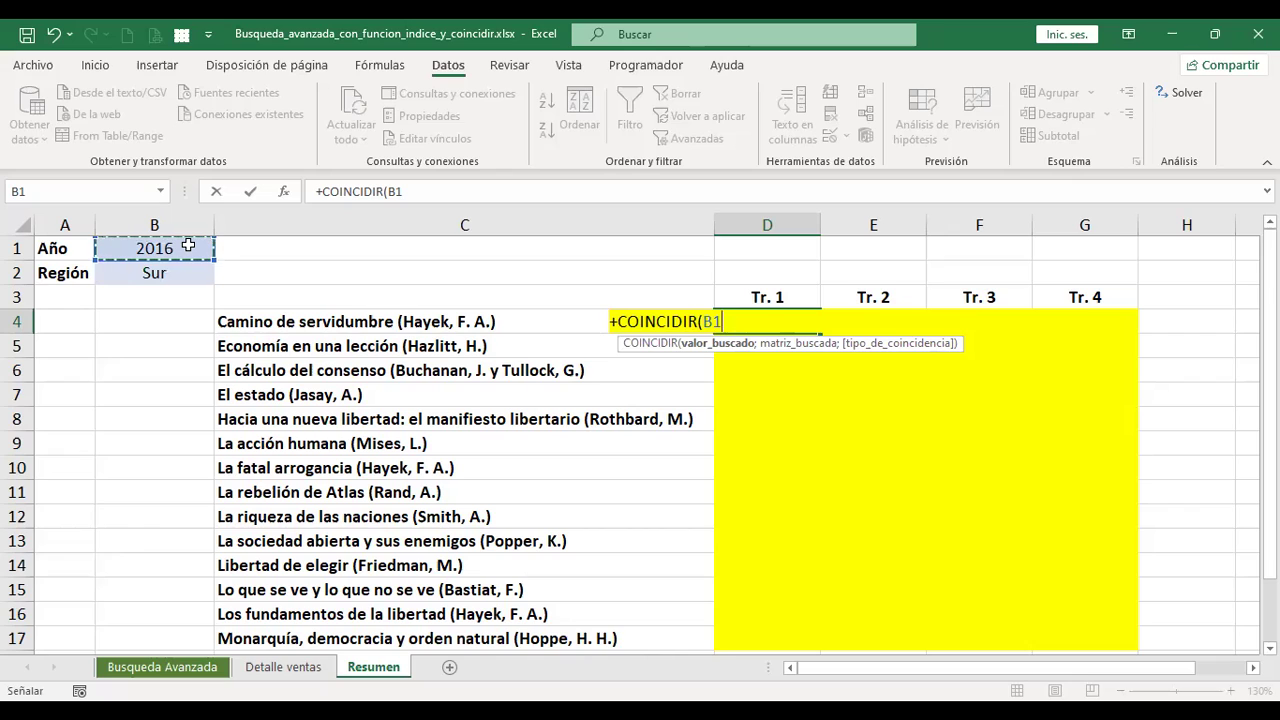
text(;)
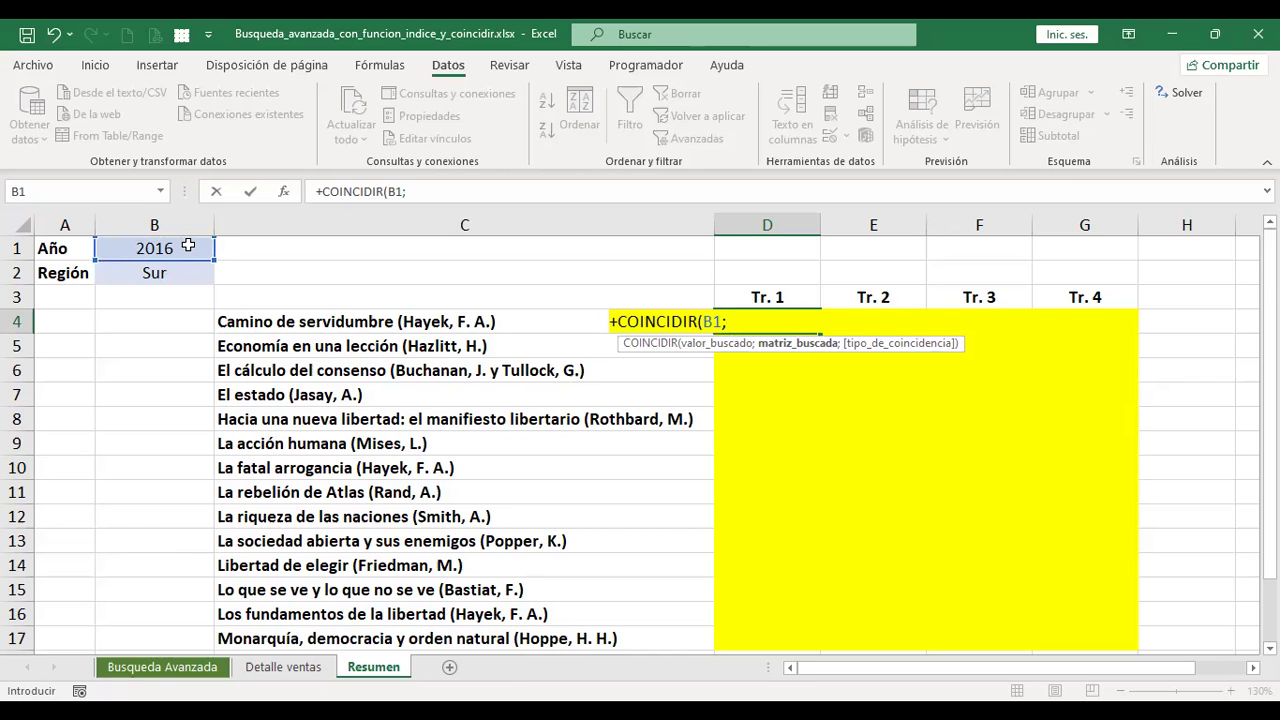
key(Escape)
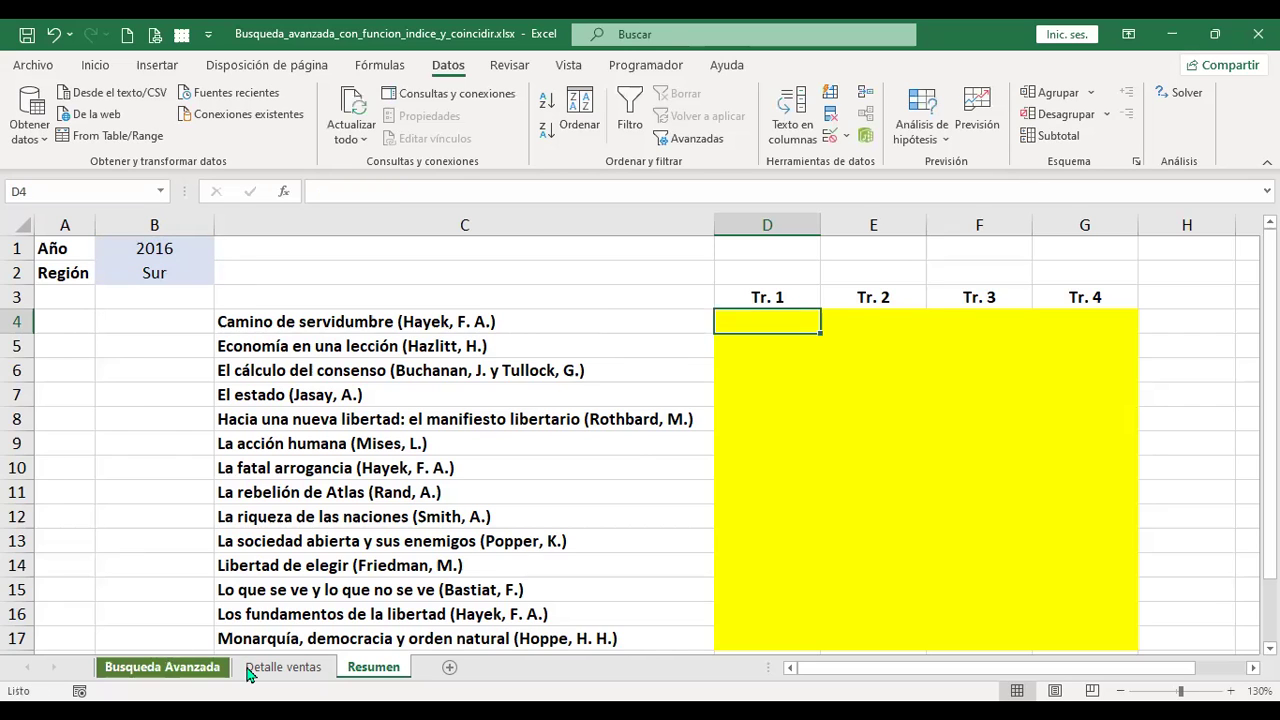
- Check the Año header on Detalle ventas, then retry and discard COINCIDIR(B1; in D4
click(280, 667)
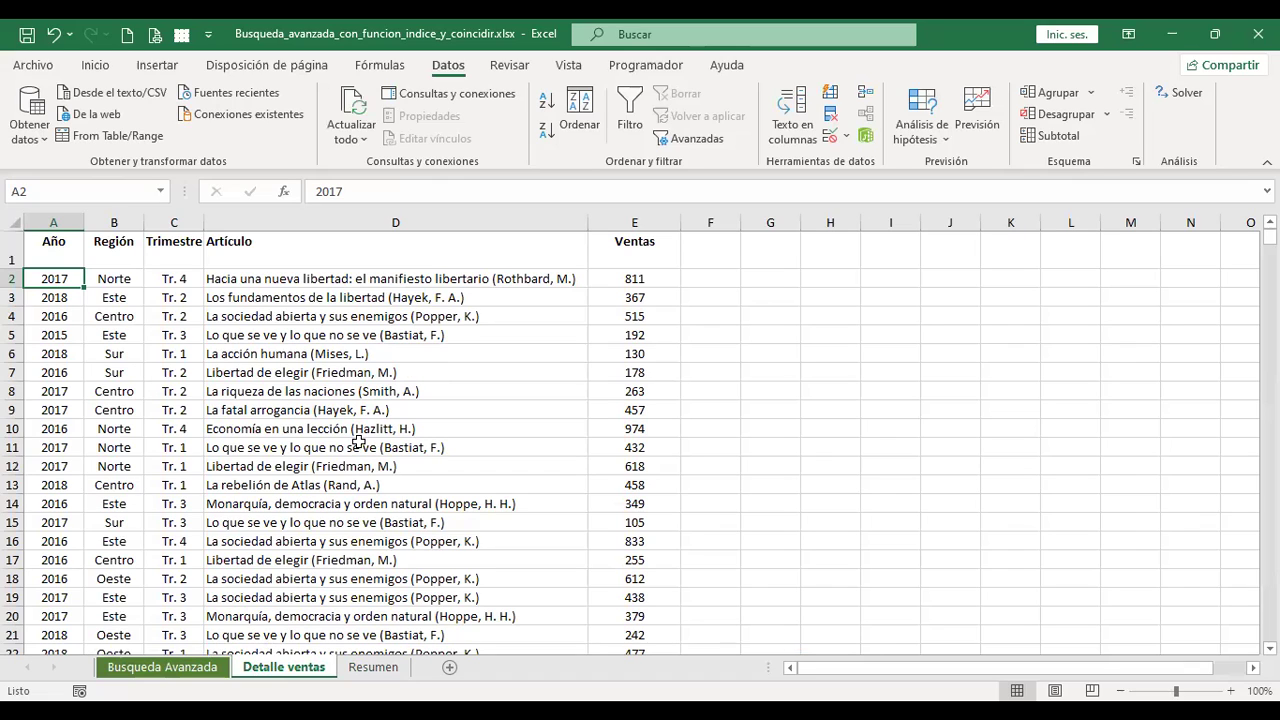
click(65, 242)
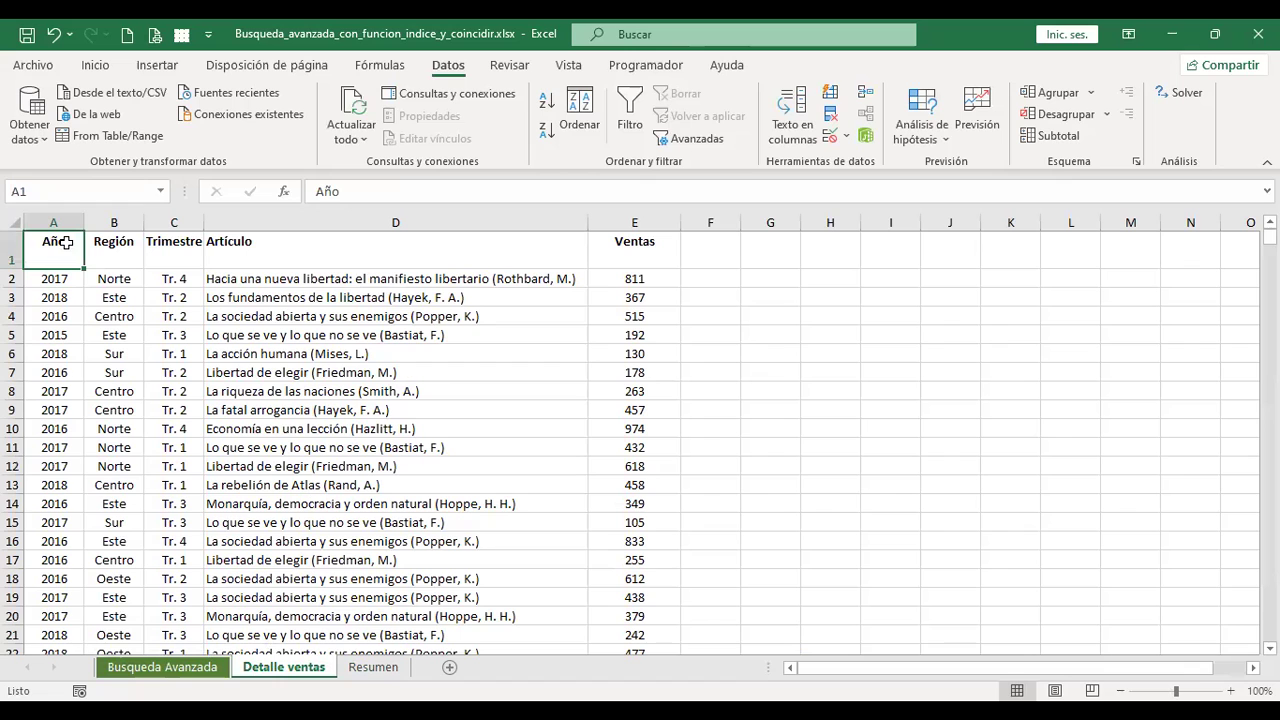
click(374, 667)
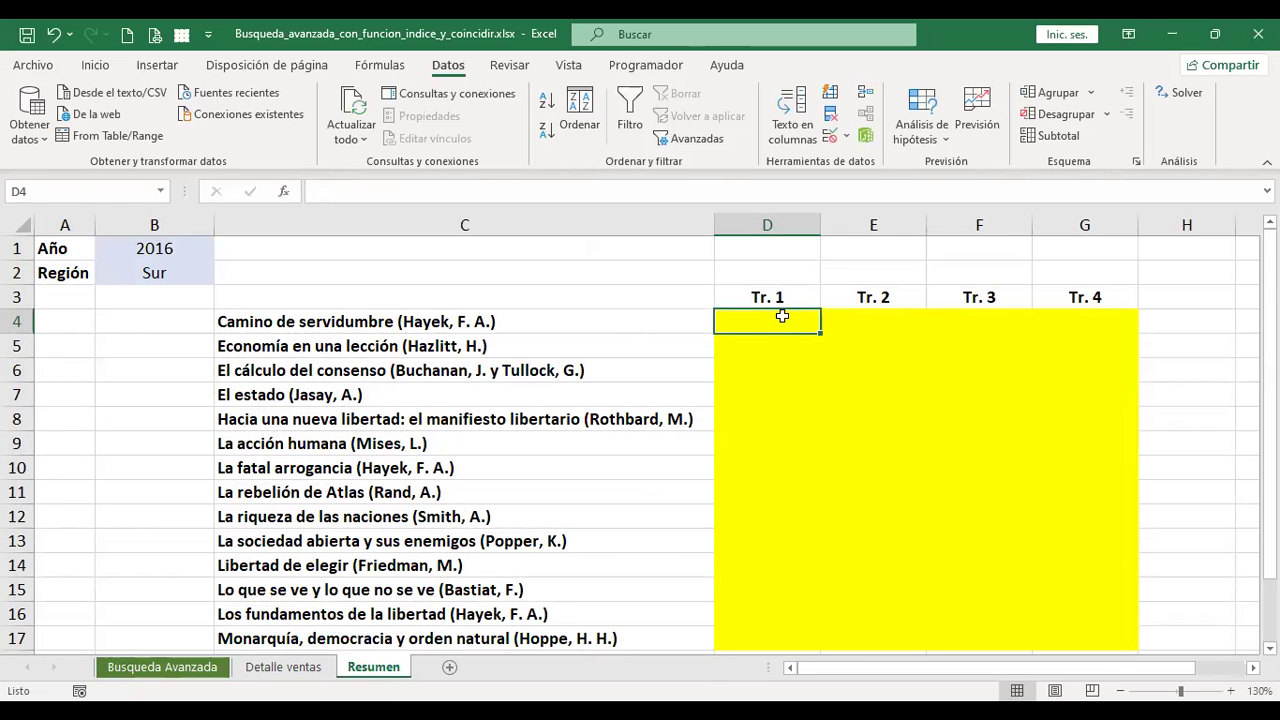
text(+)
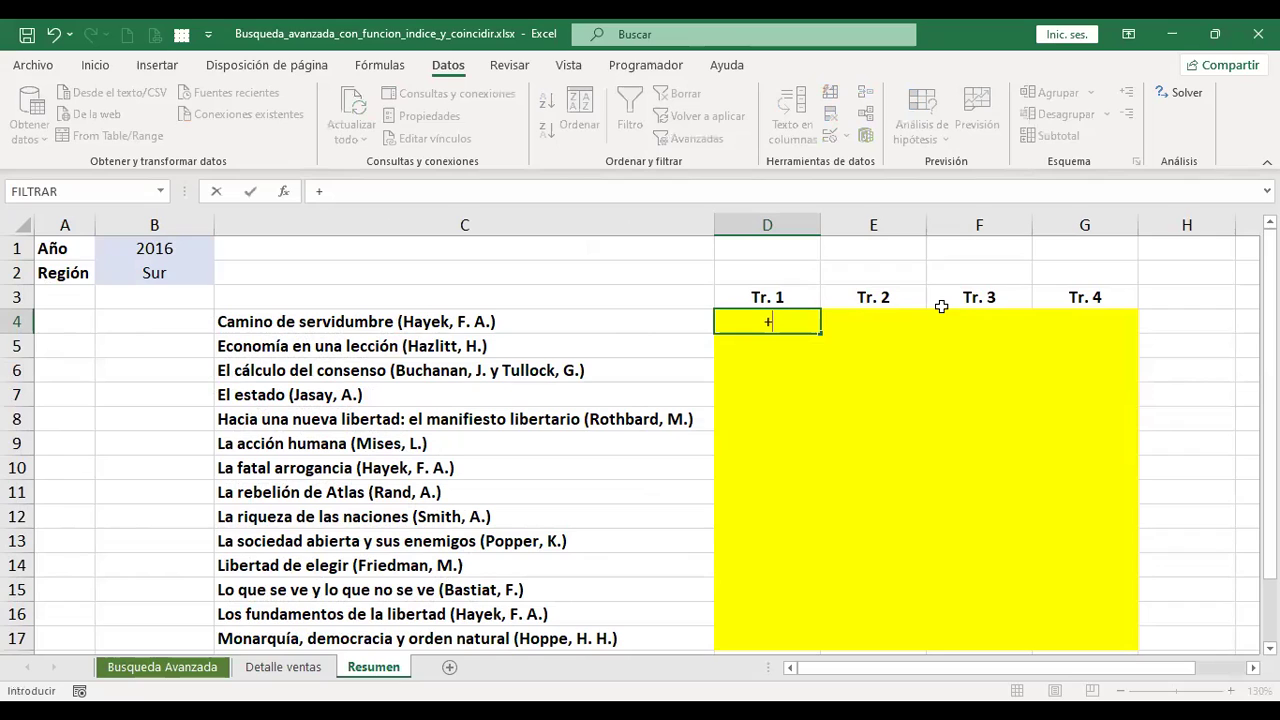
text(coin)
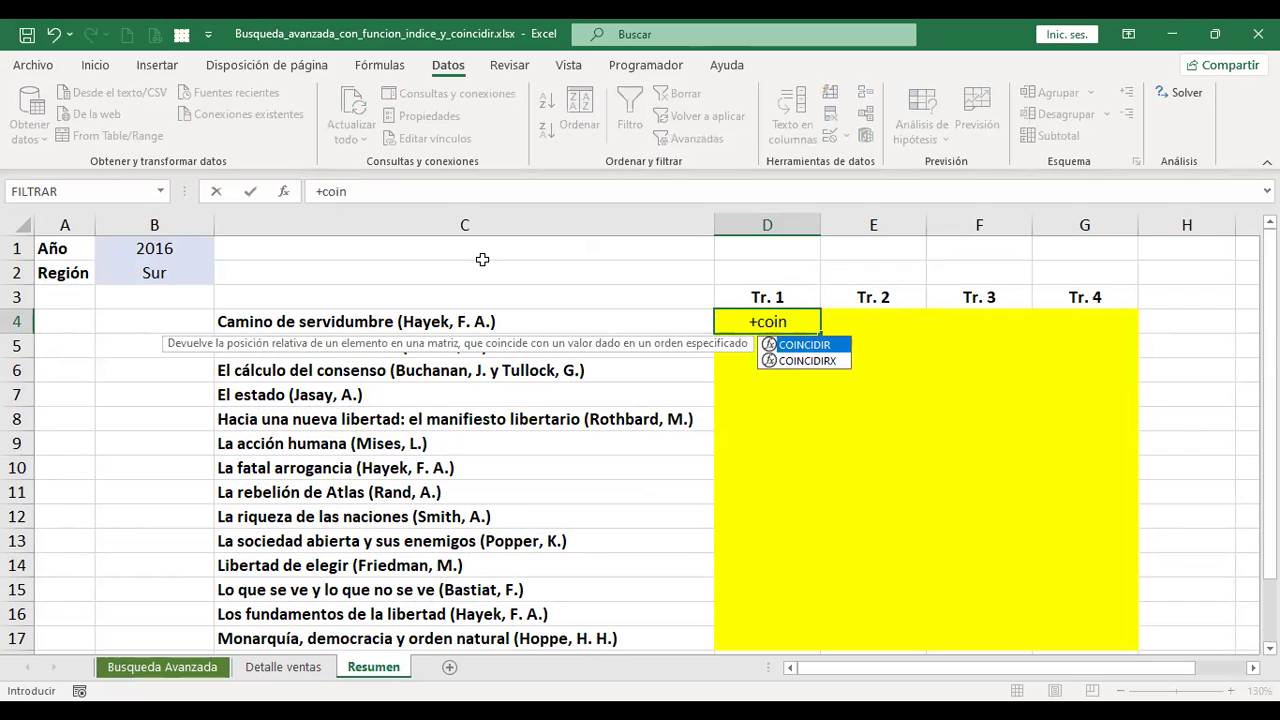
key(Tab)
click(159, 243)
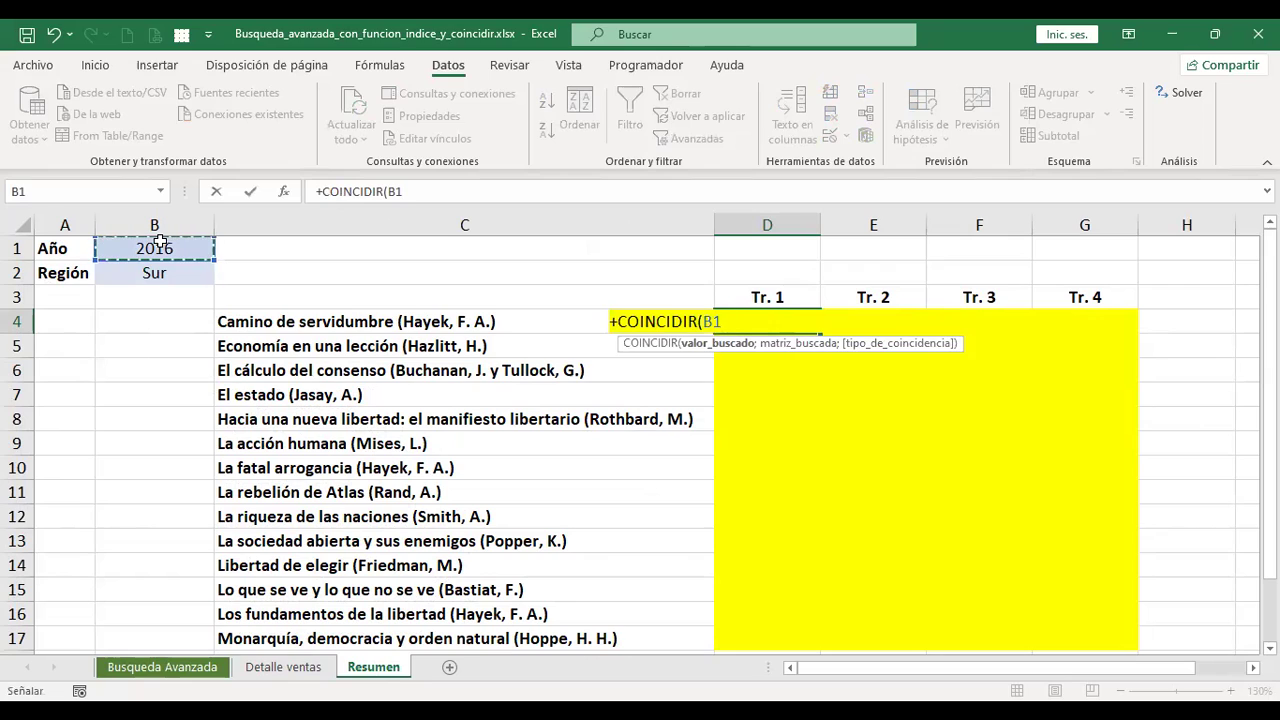
text(;)
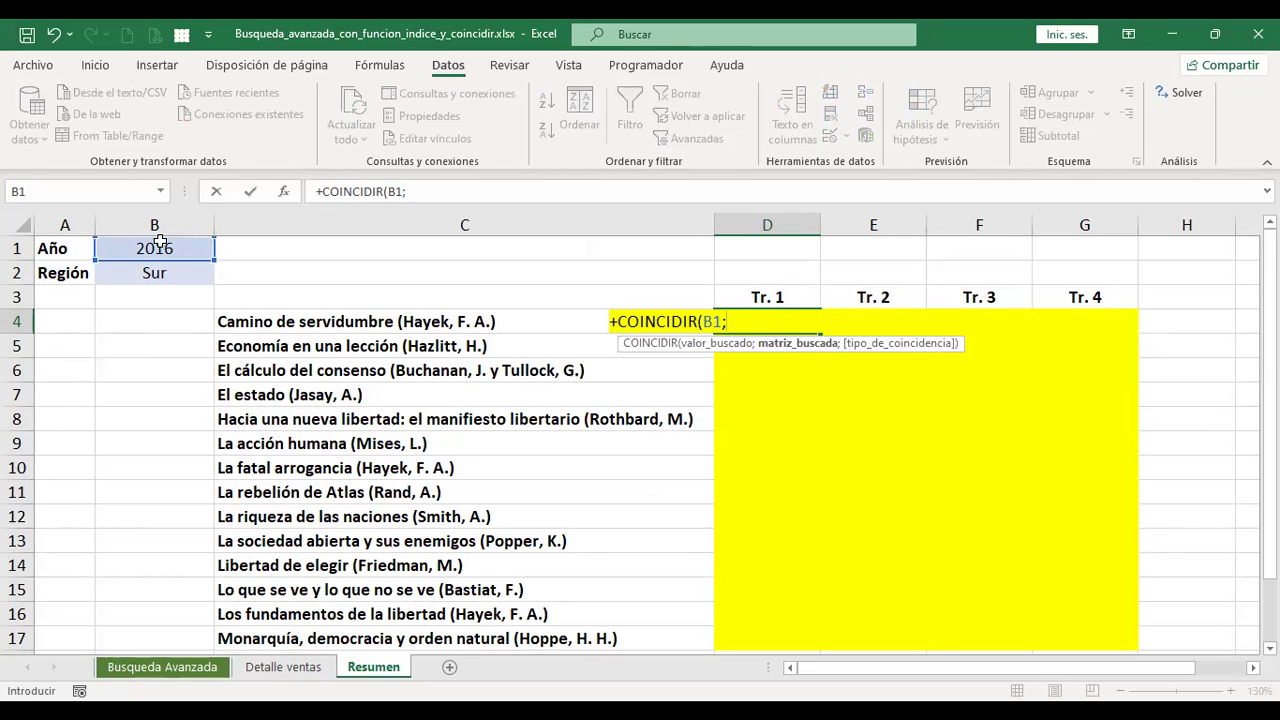
key(Escape)
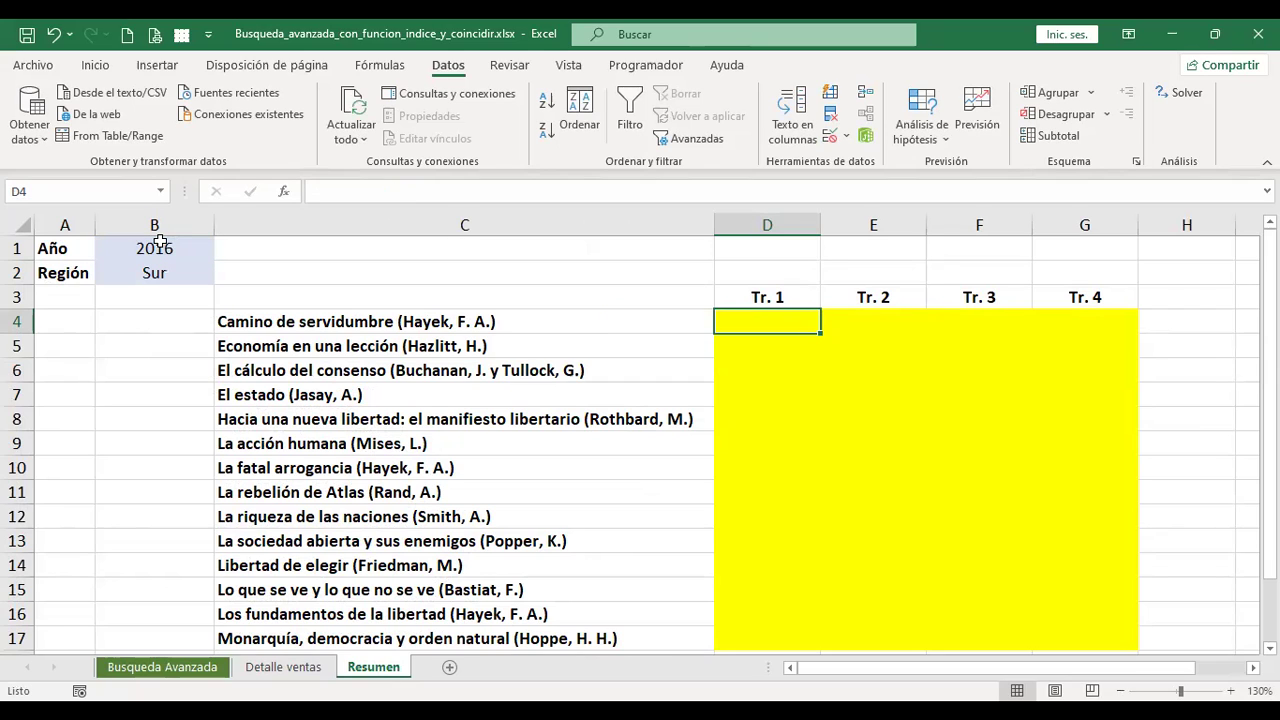
- Select the entire sales table on the Detalle ventas sheet
click(177, 672)
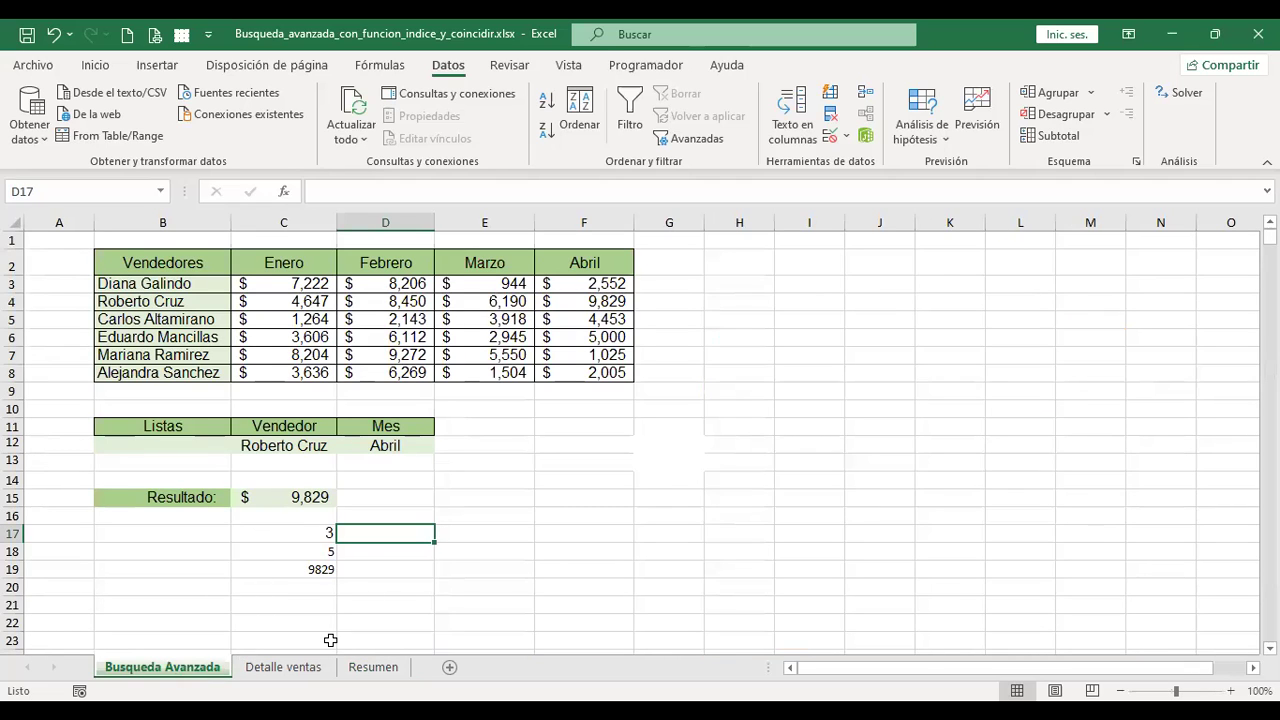
click(303, 668)
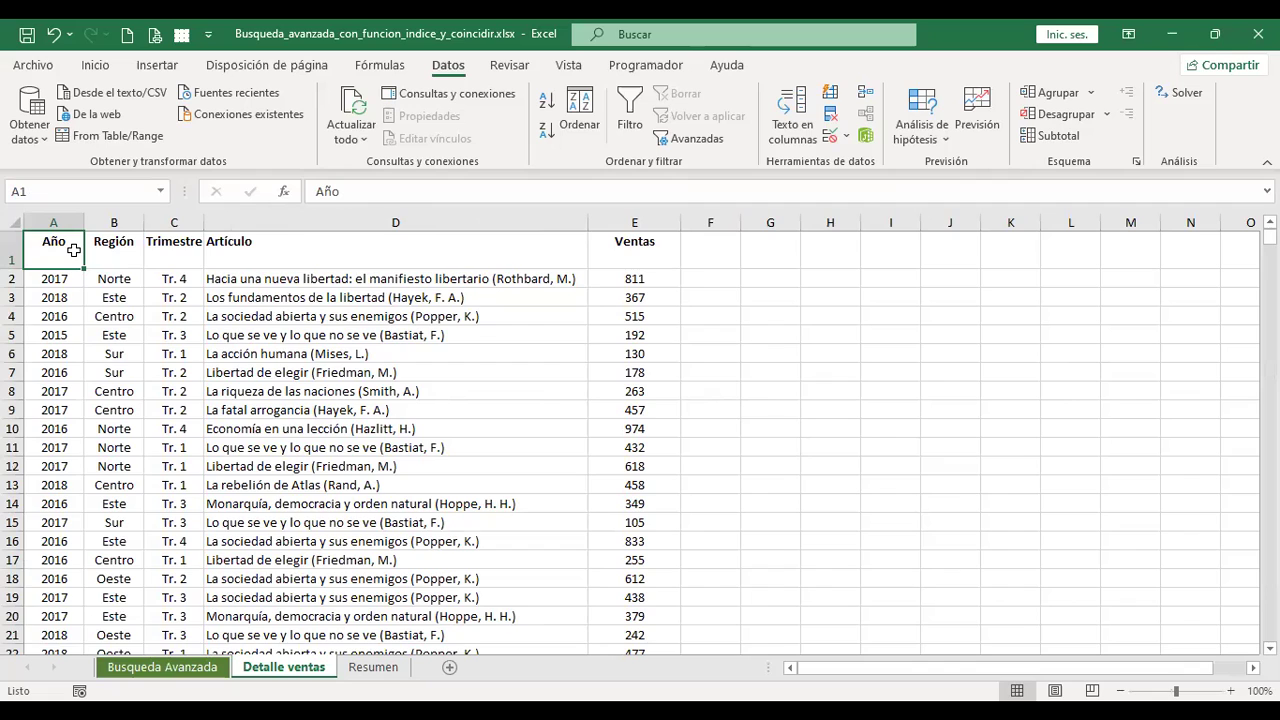
key(ctrl+a)
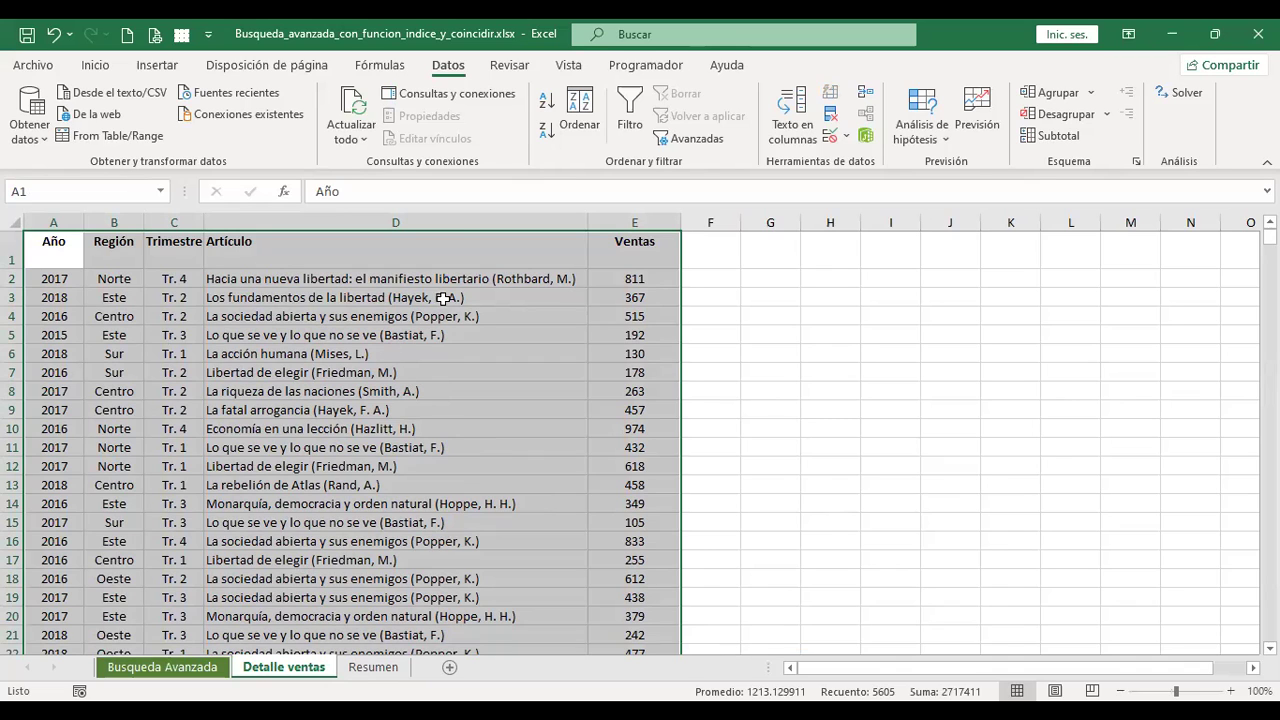
- Create names Año, Artículo, Región, Trimestre and Ventas from the top row, then review them
click(398, 72)
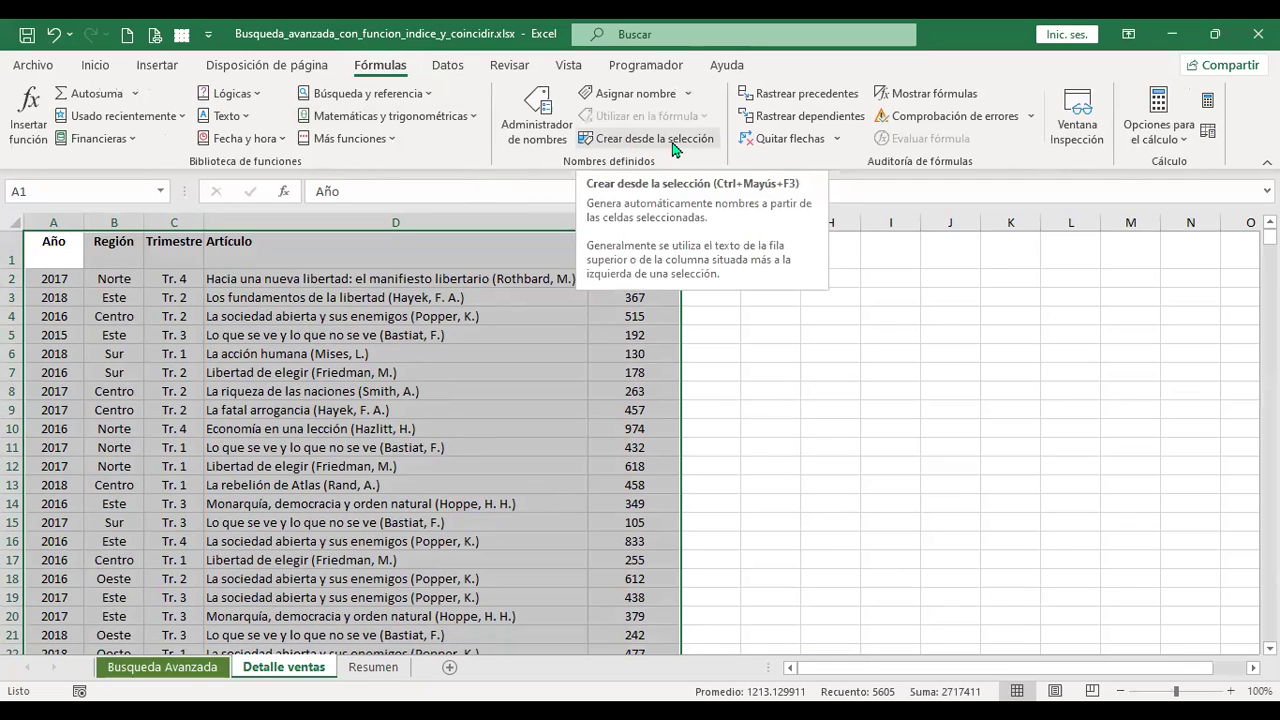
click(673, 146)
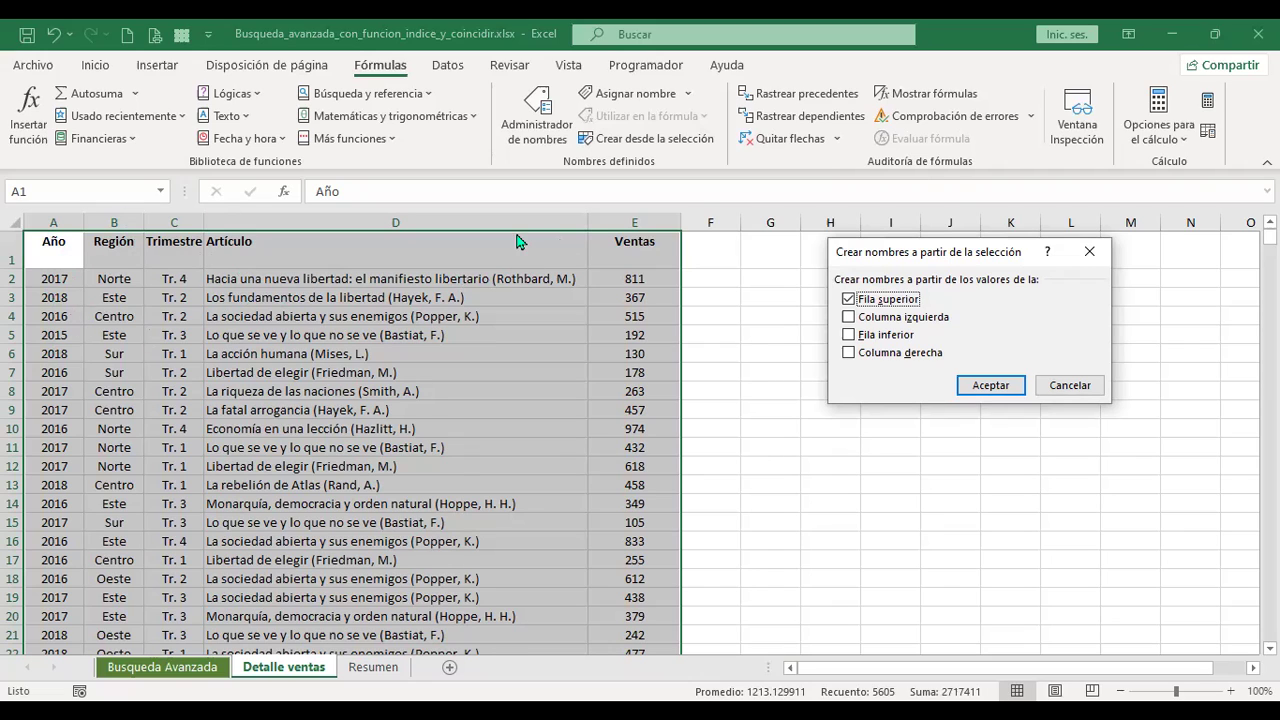
click(1000, 390)
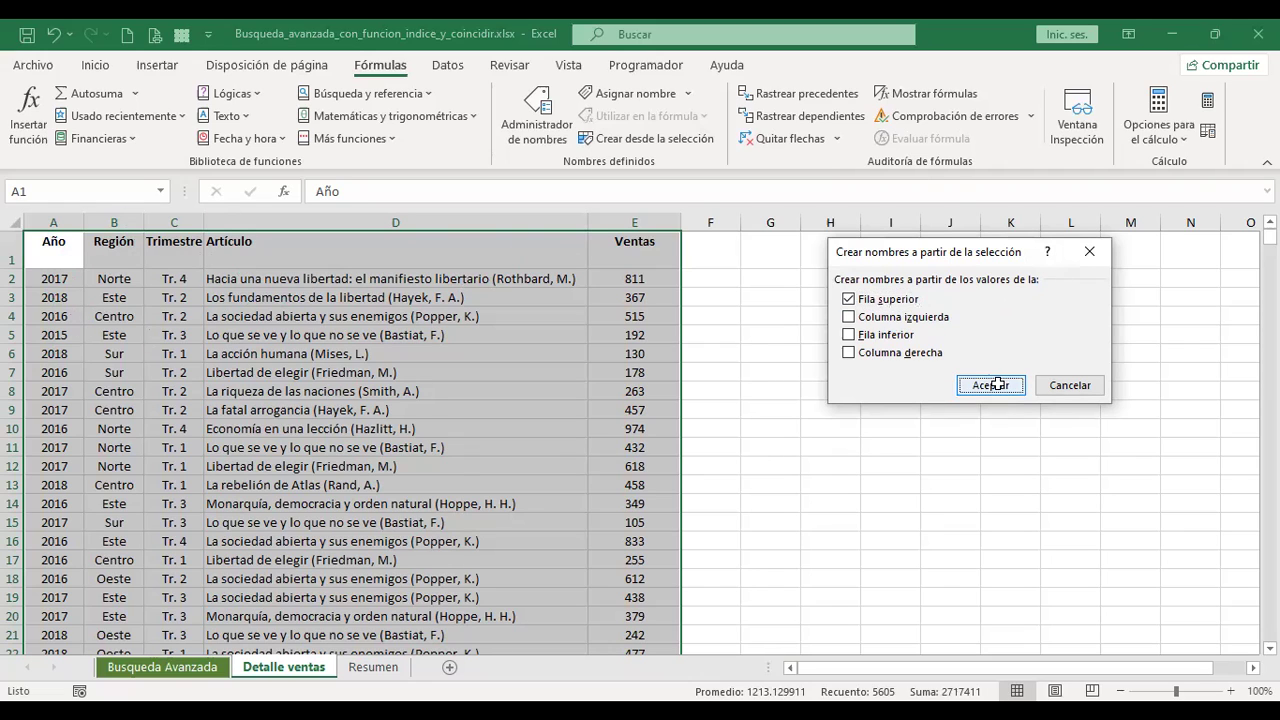
click(551, 127)
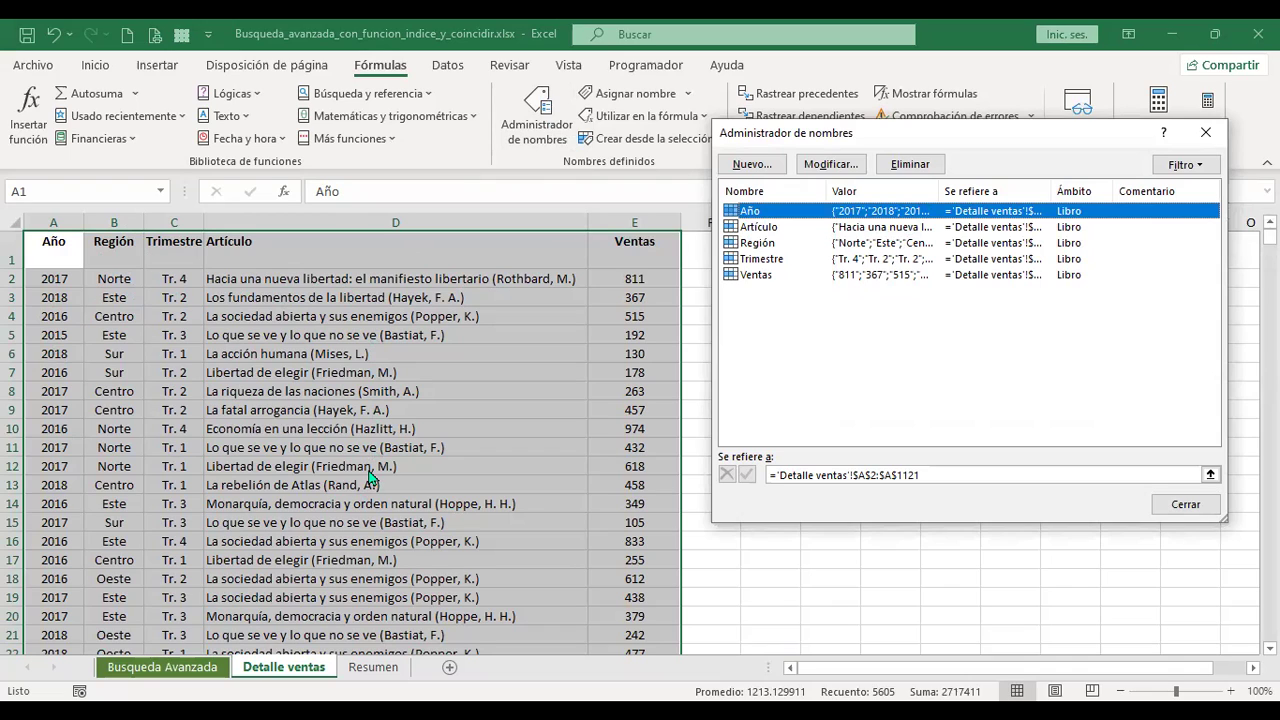
click(1186, 504)
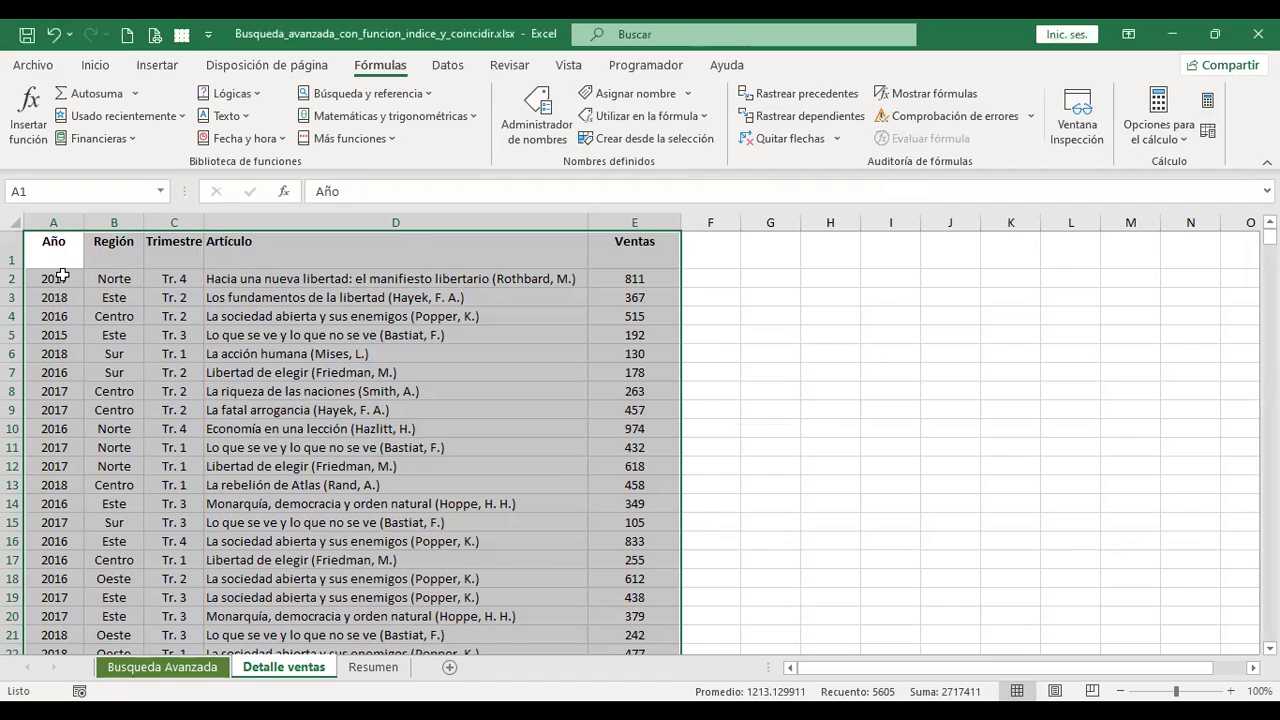
click(62, 275)
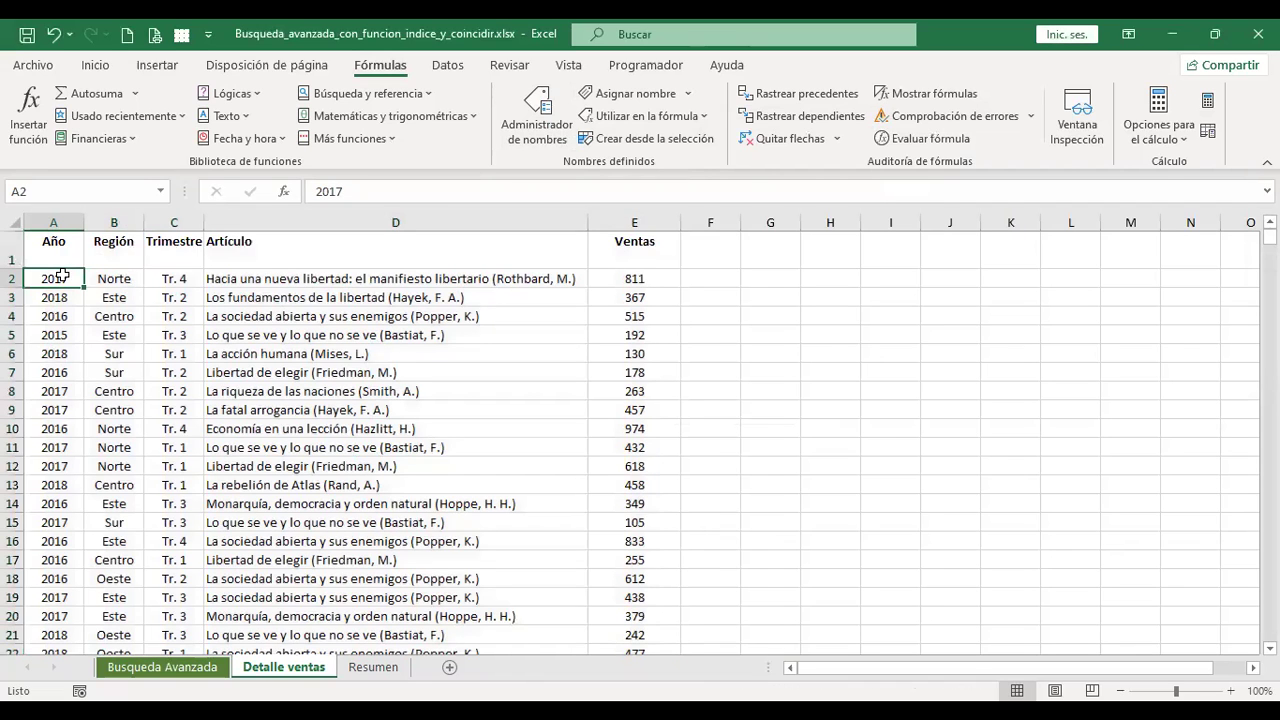
click(160, 192)
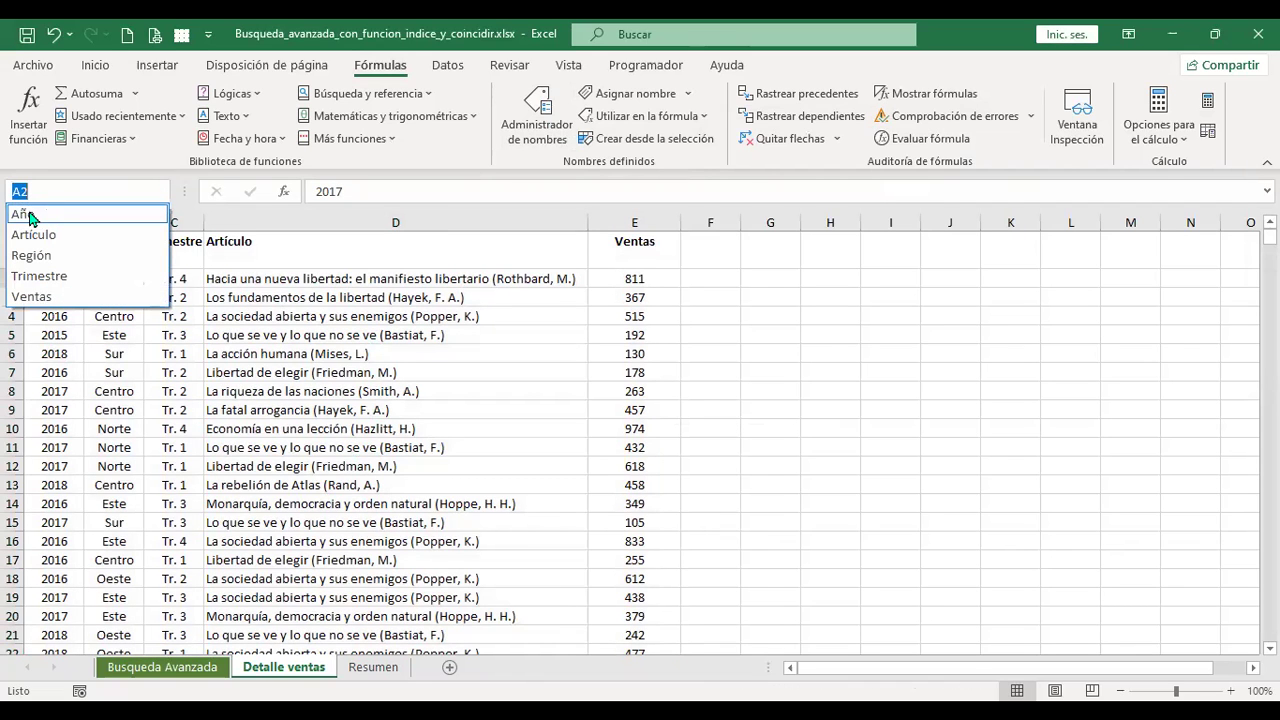
click(25, 216)
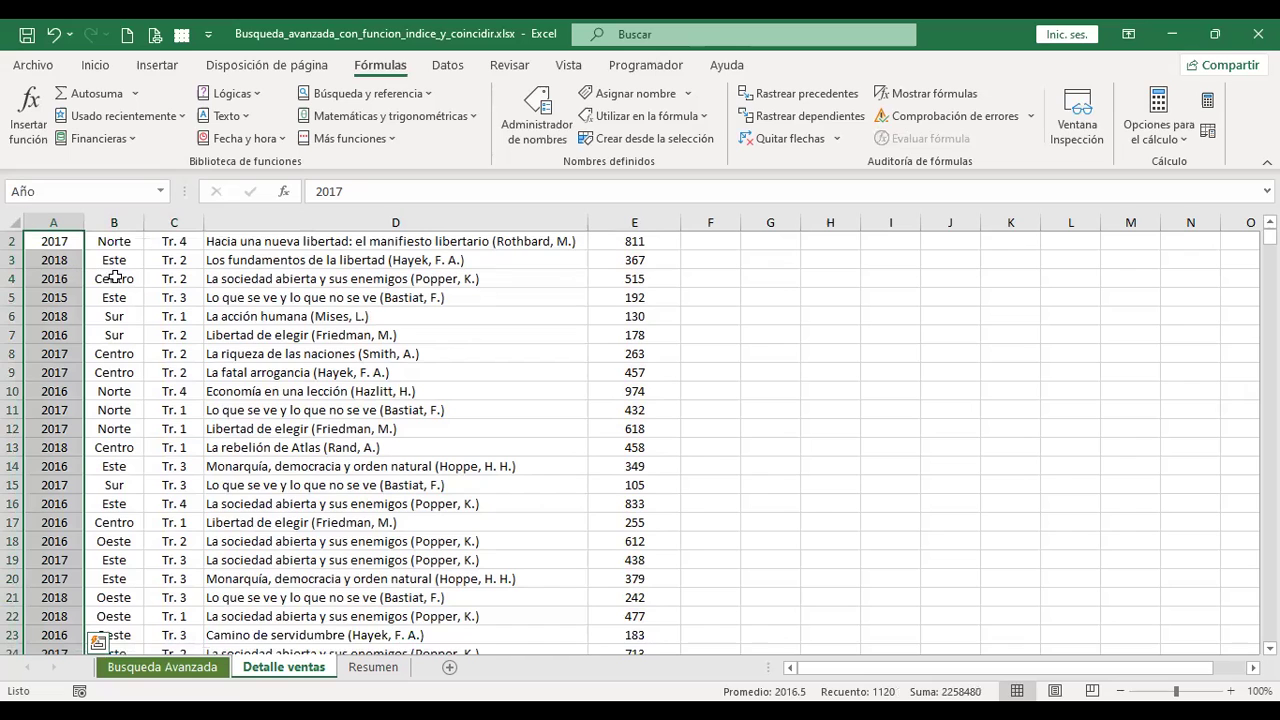
click(161, 191)
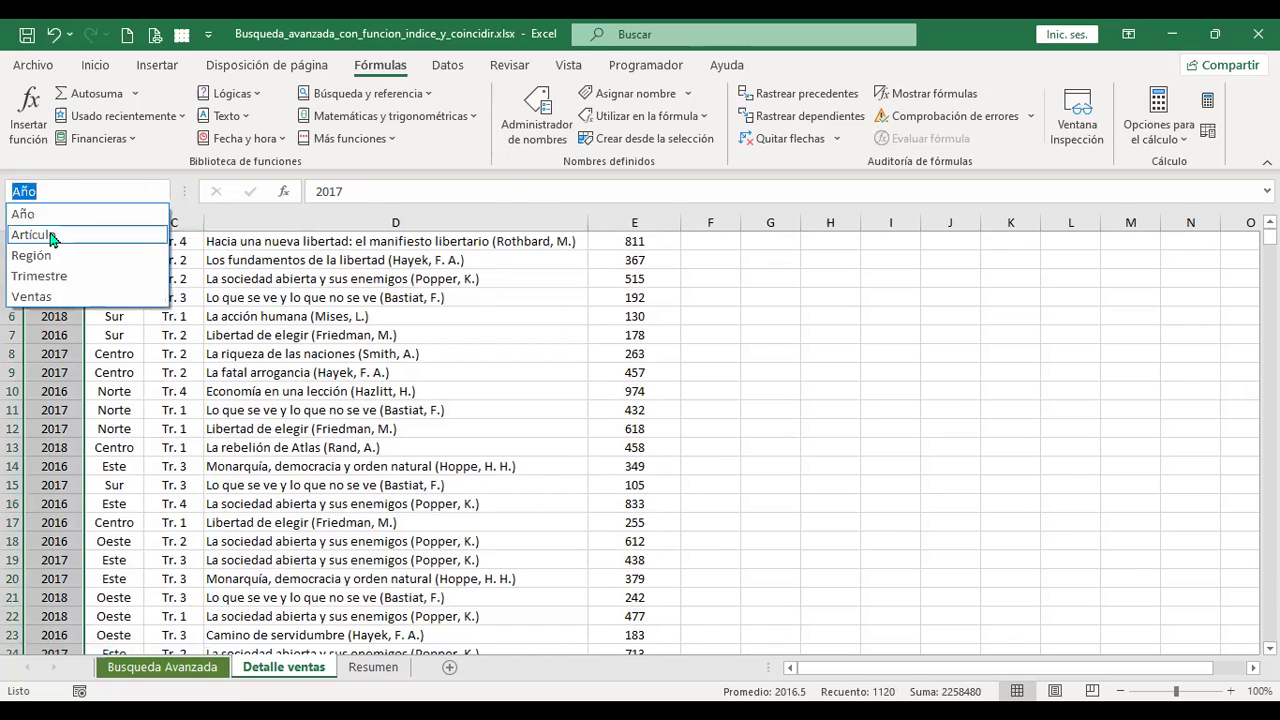
click(40, 234)
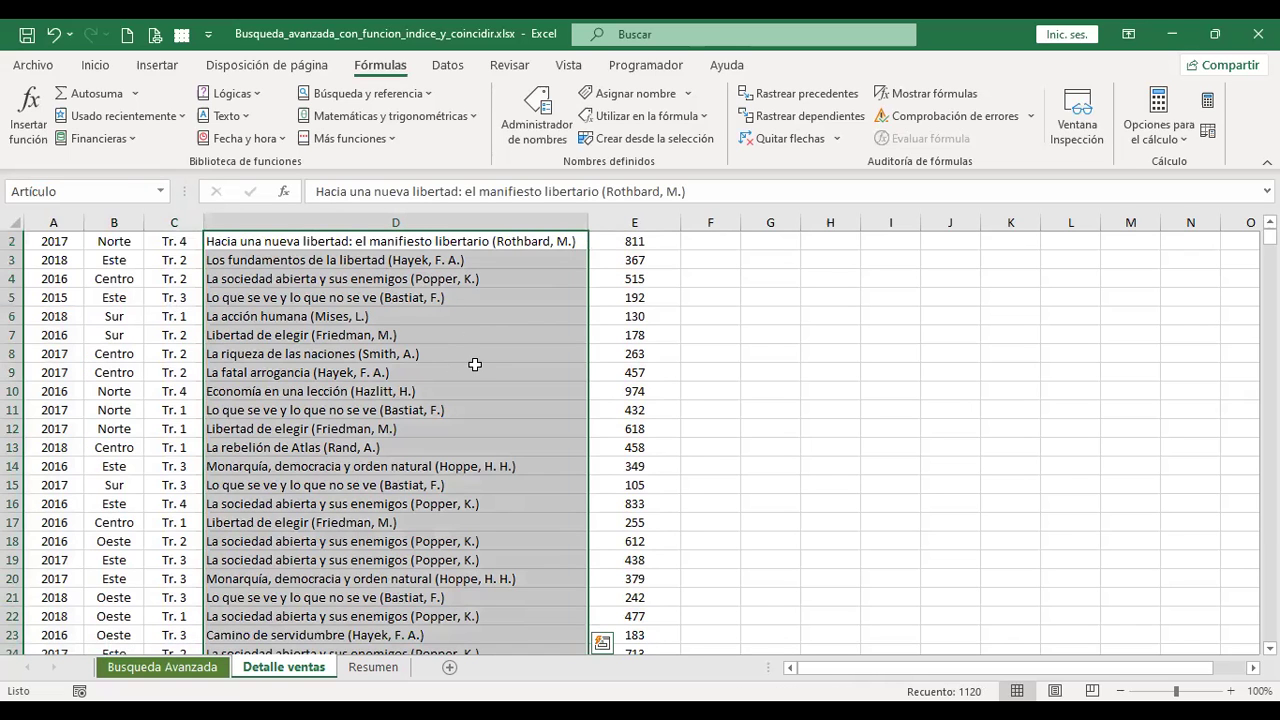
scroll(475, 364, up, 1)
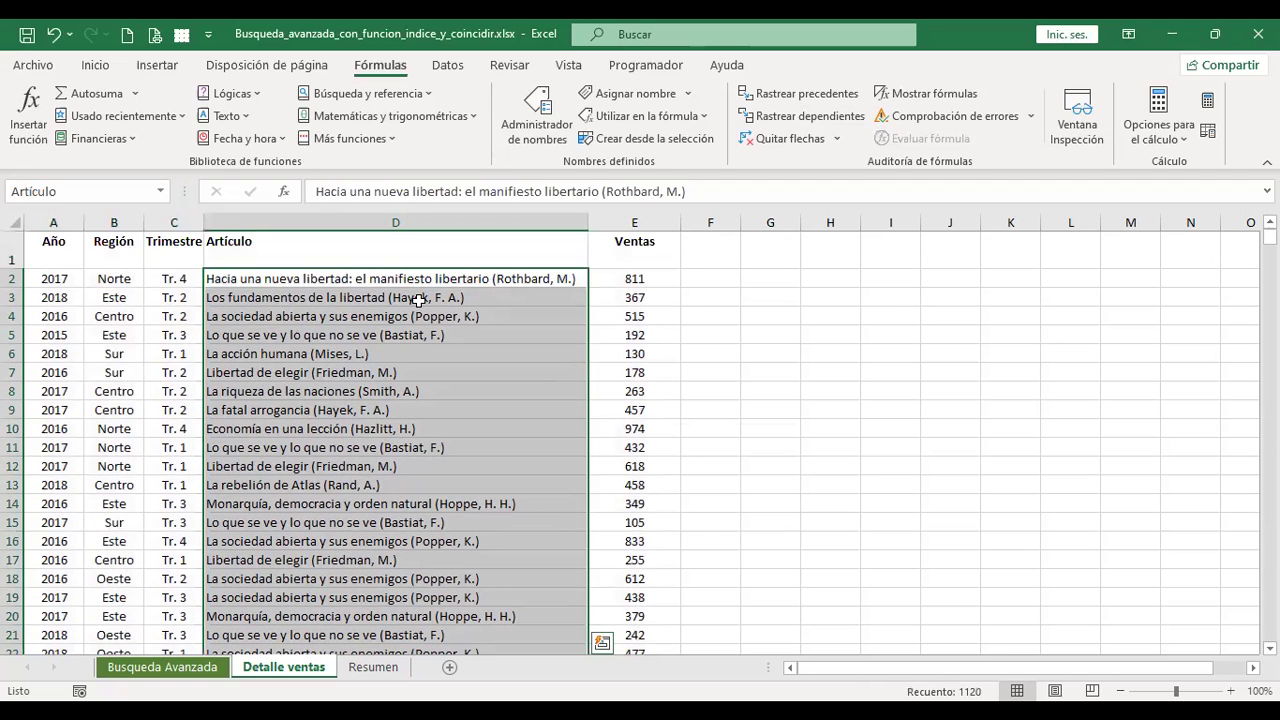
click(161, 191)
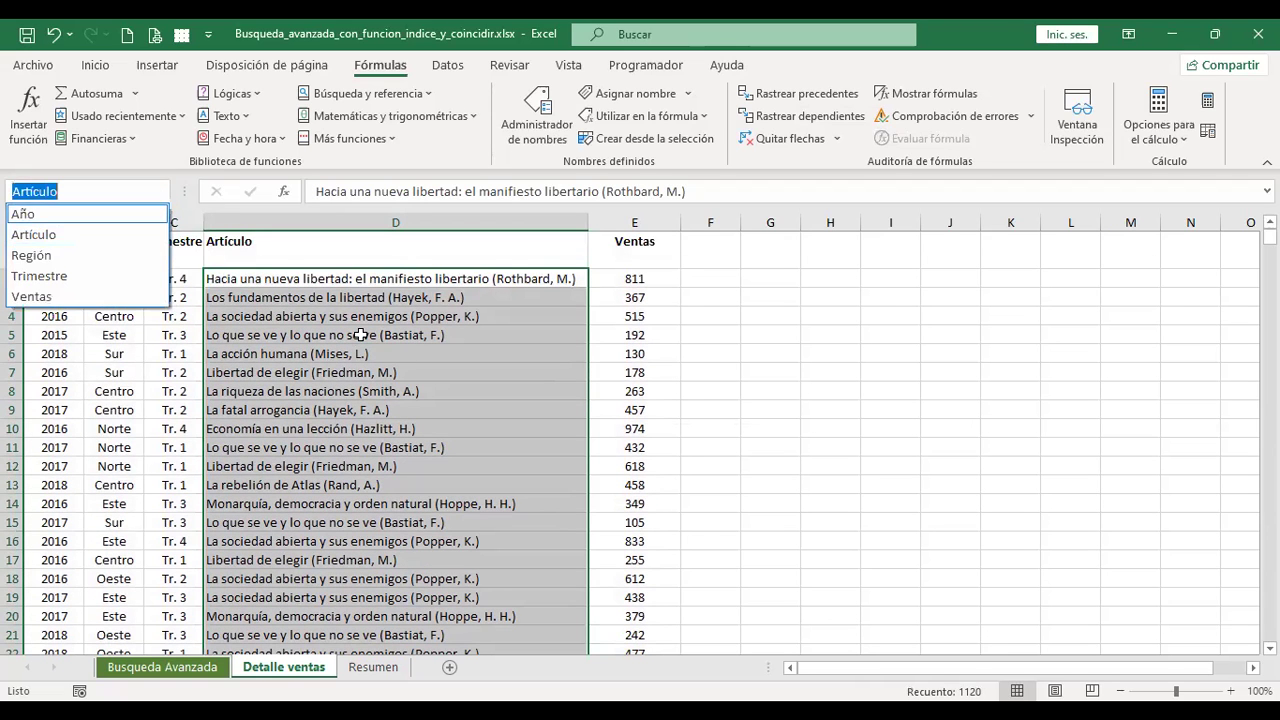
key(Escape)
click(745, 342)
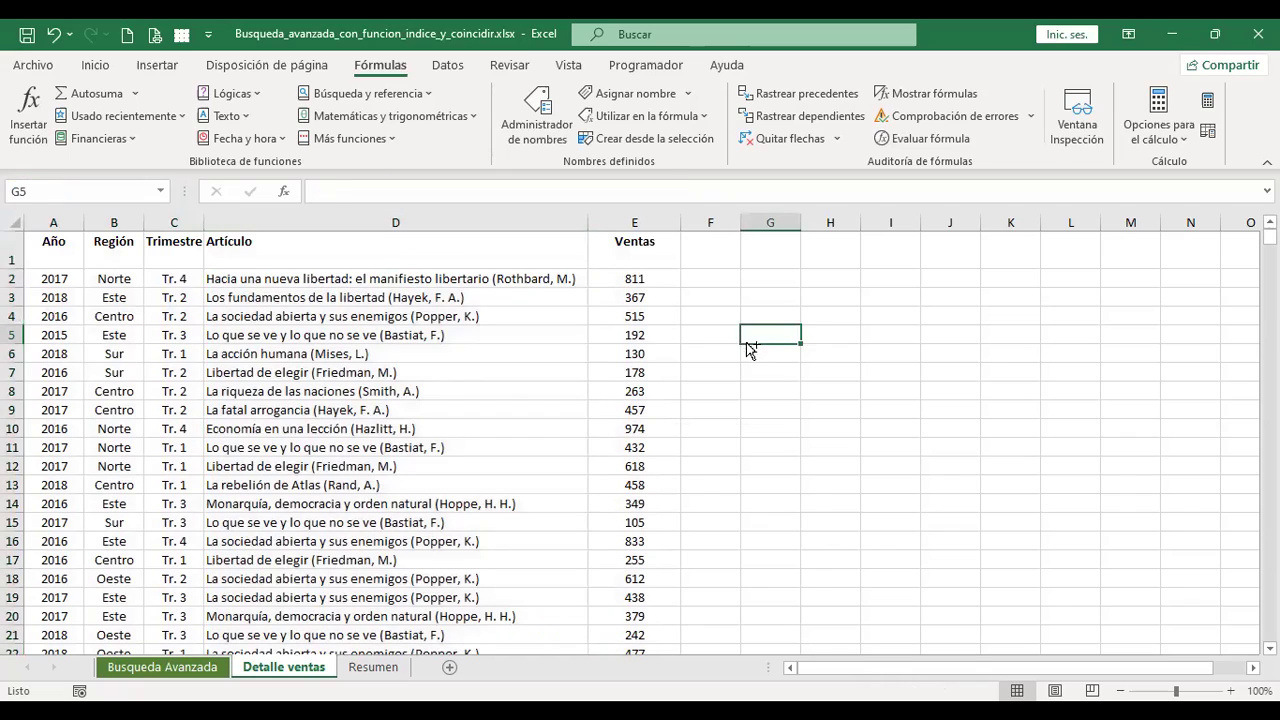
key(ctrl+Home)
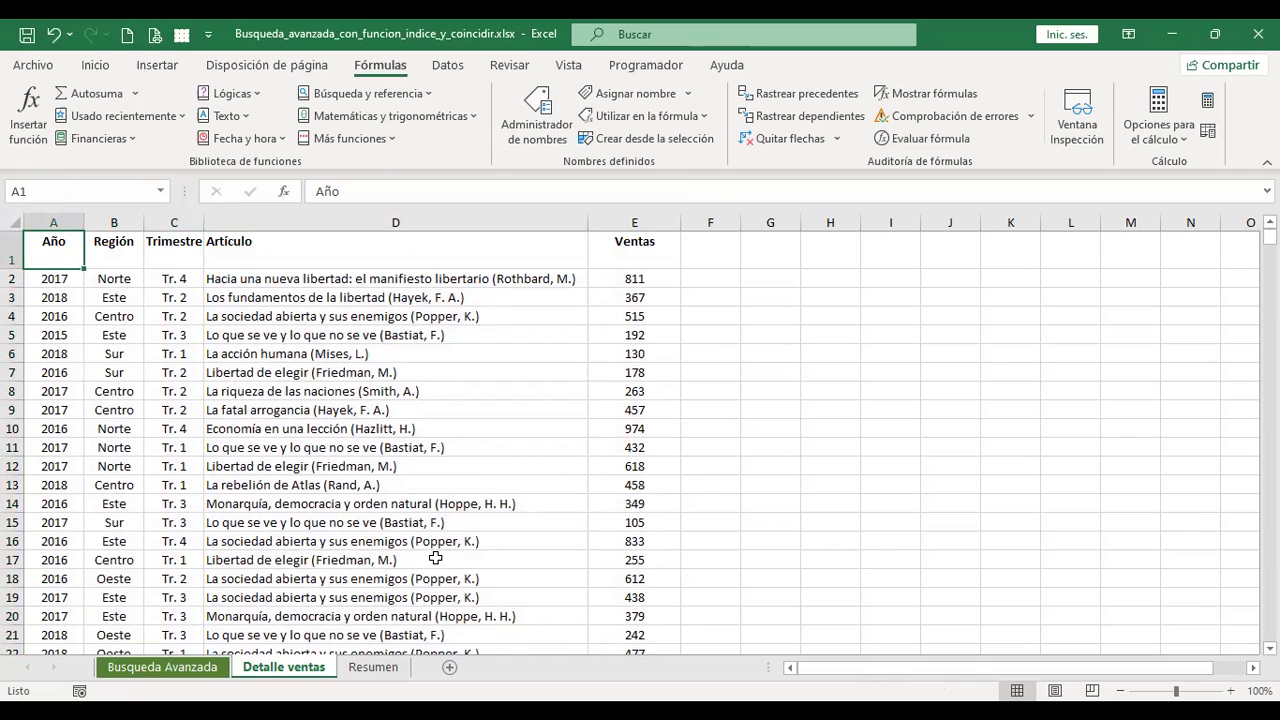
- Enter =+COINCIDIR(B1;Año;0) in Resumen D4, giving 3 for year 2016
click(372, 673)
text(+)
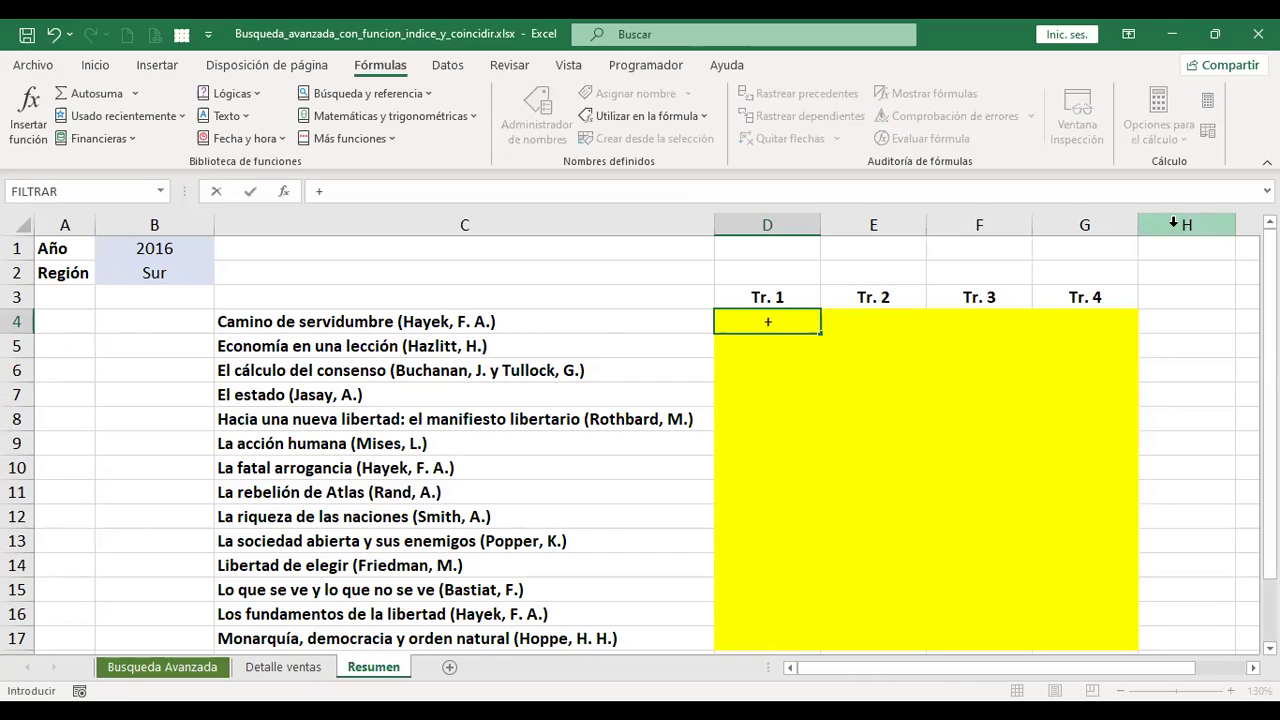
text(coin)
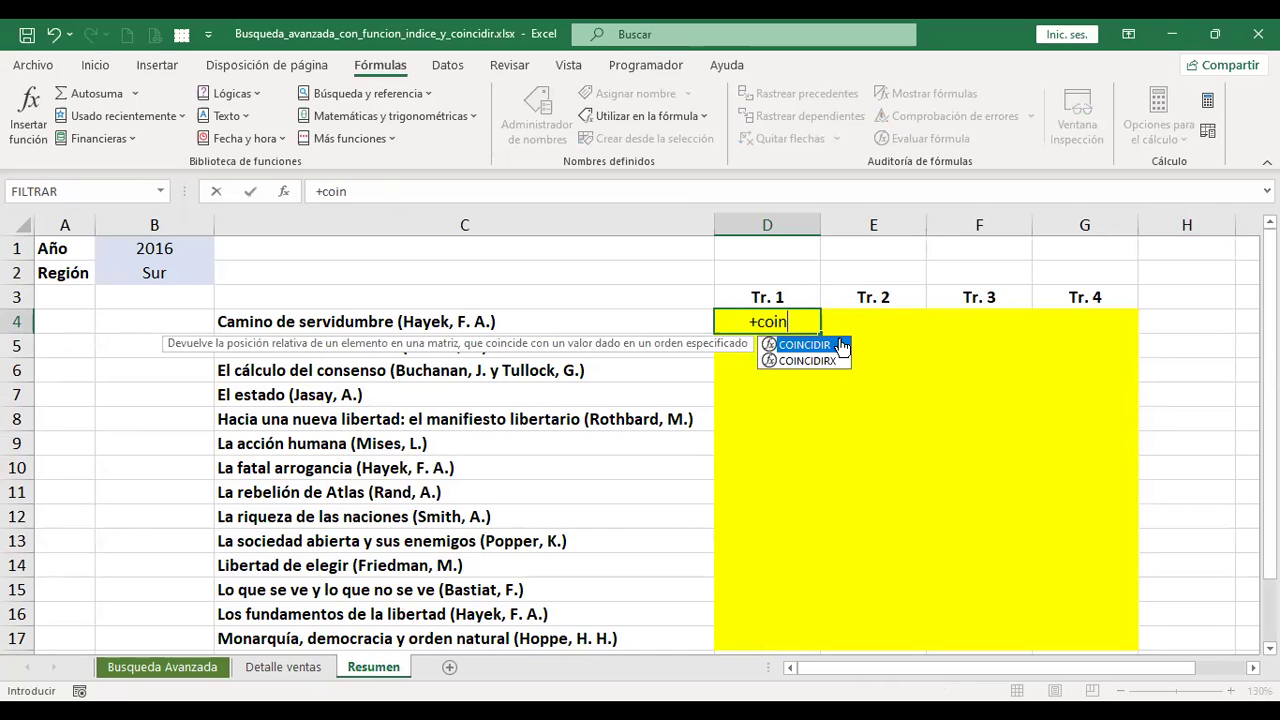
key(Tab)
click(166, 248)
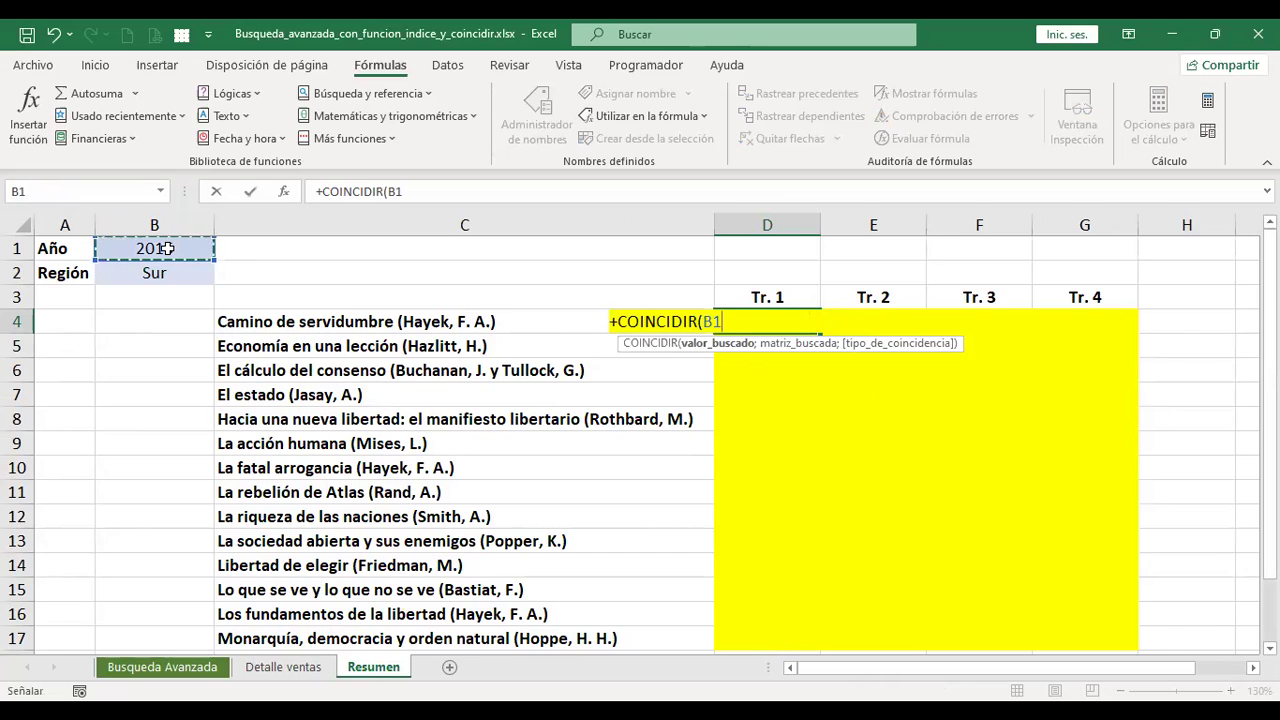
text(;)
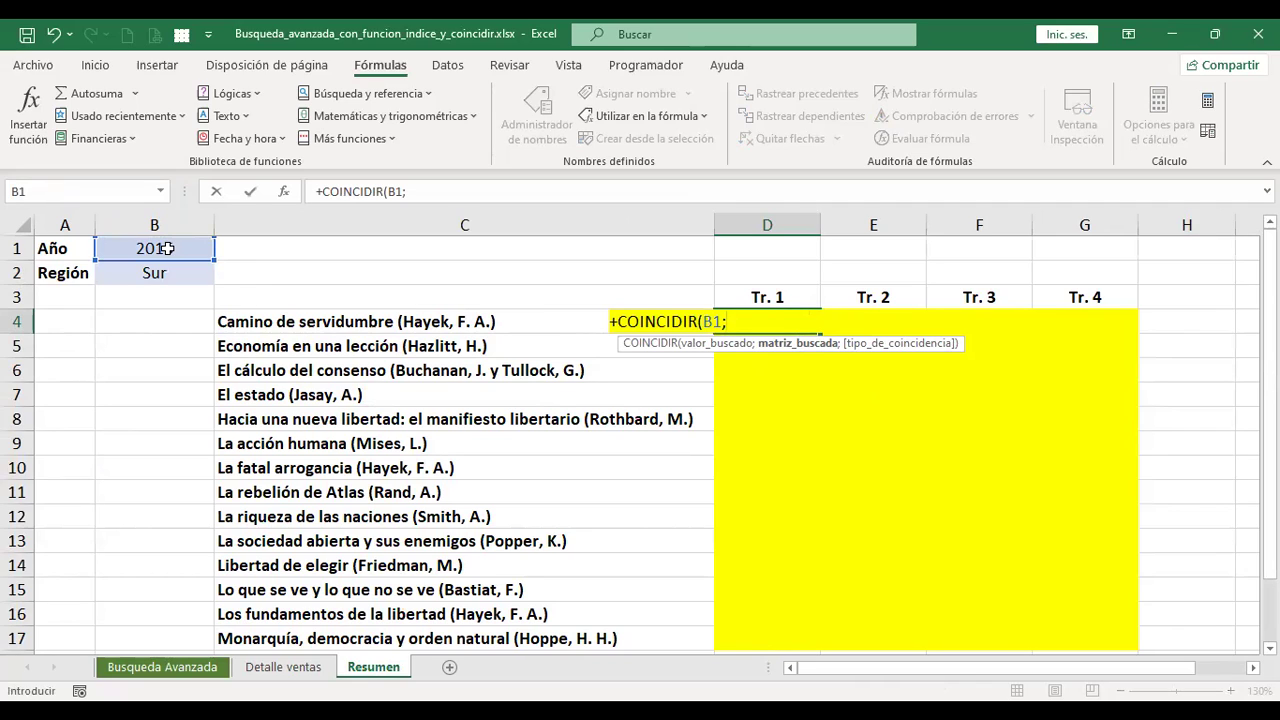
text(añ)
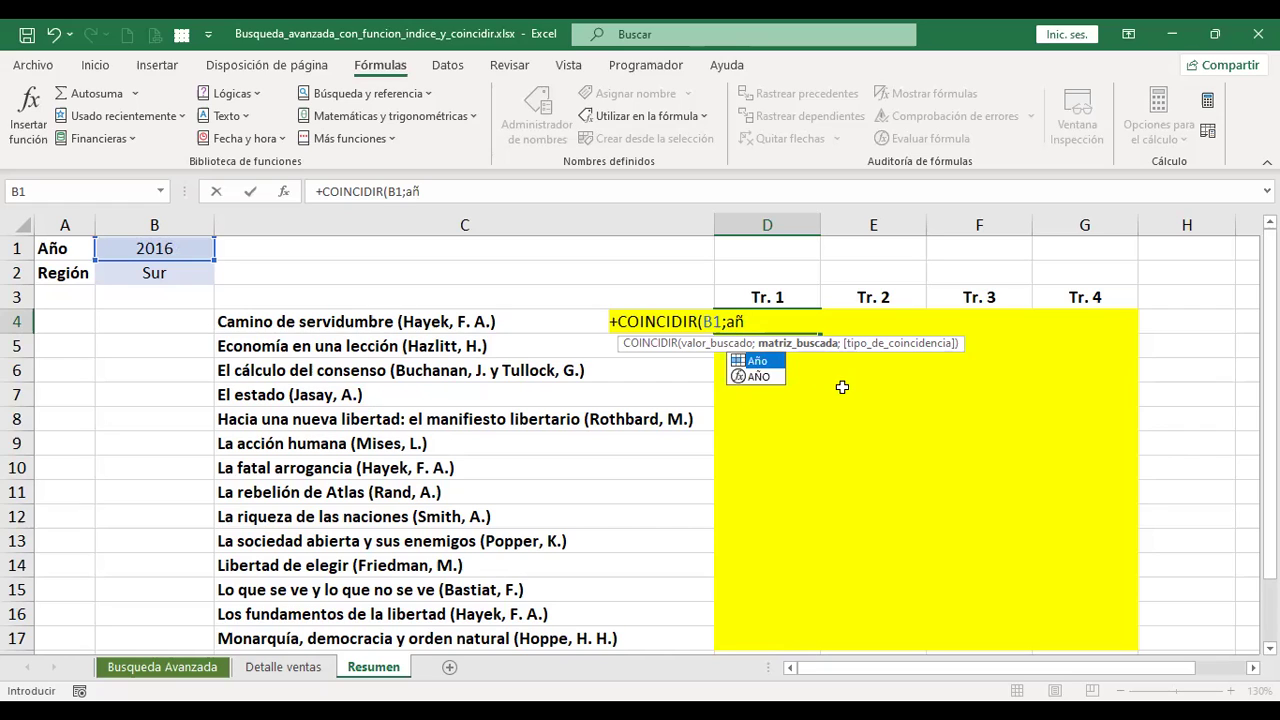
double_click(756, 361)
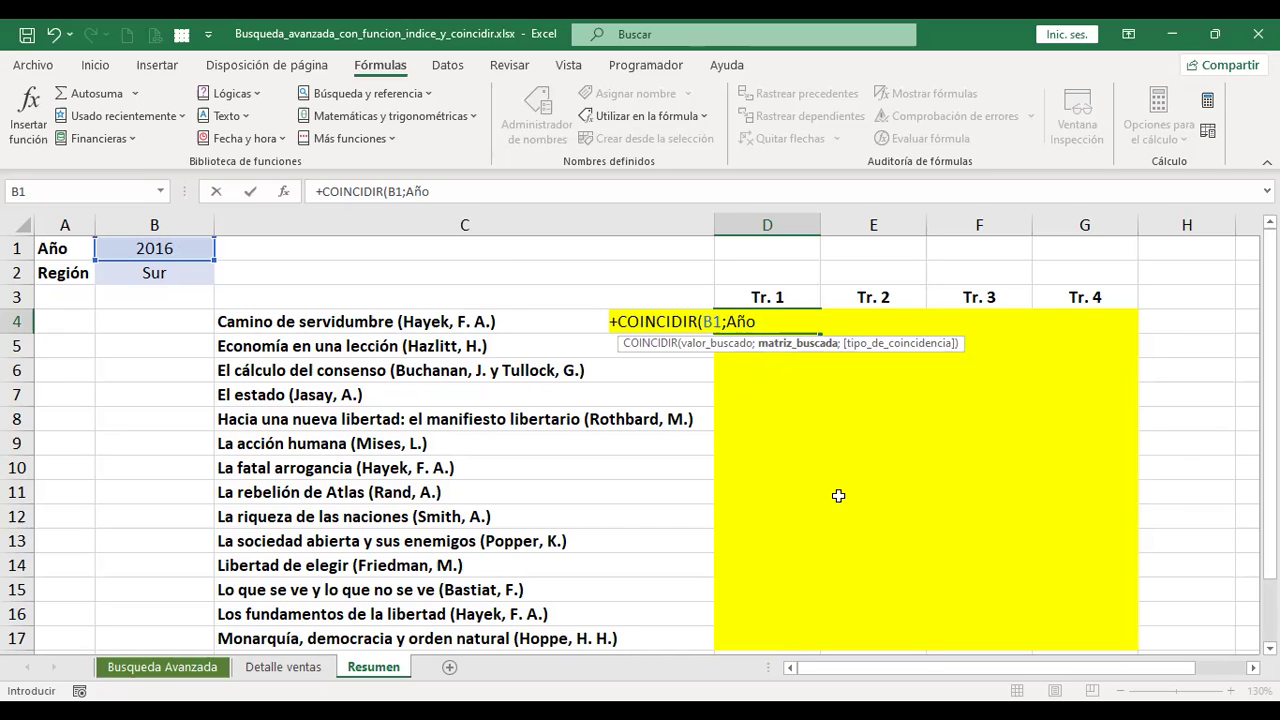
text(;0)
key(ctrl+Return)
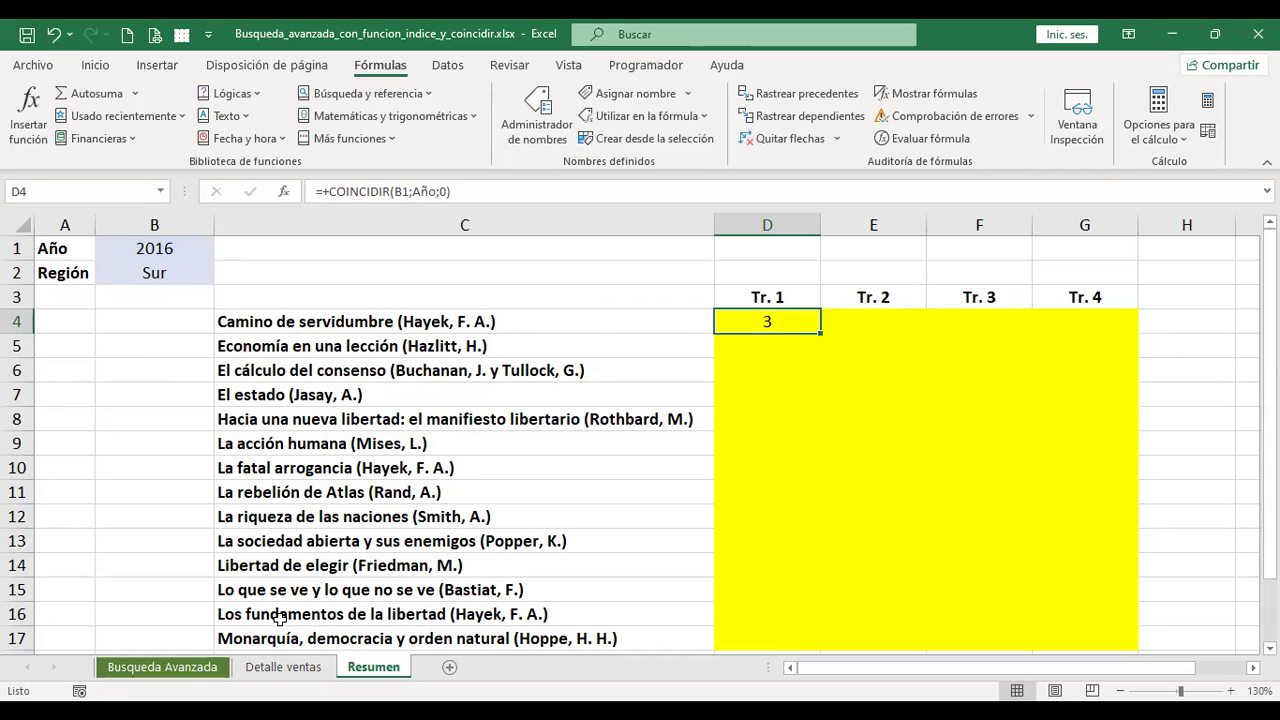
- Compare Detalle ventas row 4 (2016) against Resumen cells B1, B2 and D4
click(279, 672)
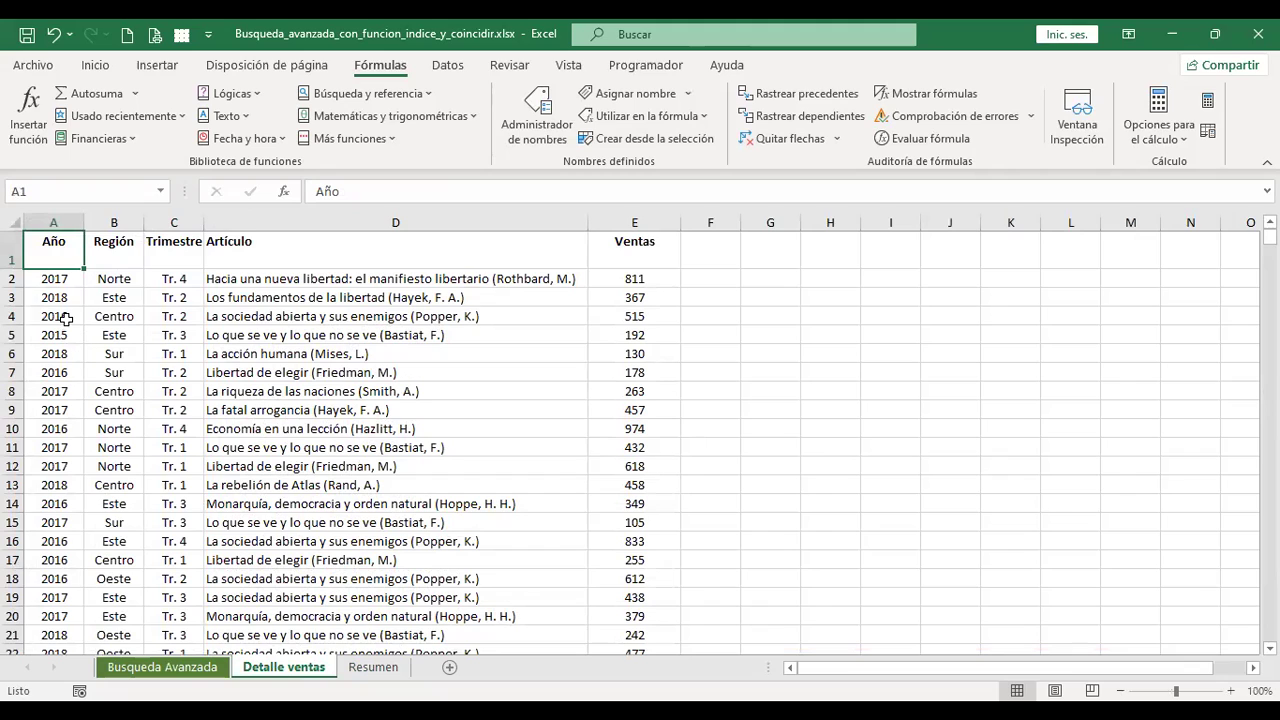
click(60, 315)
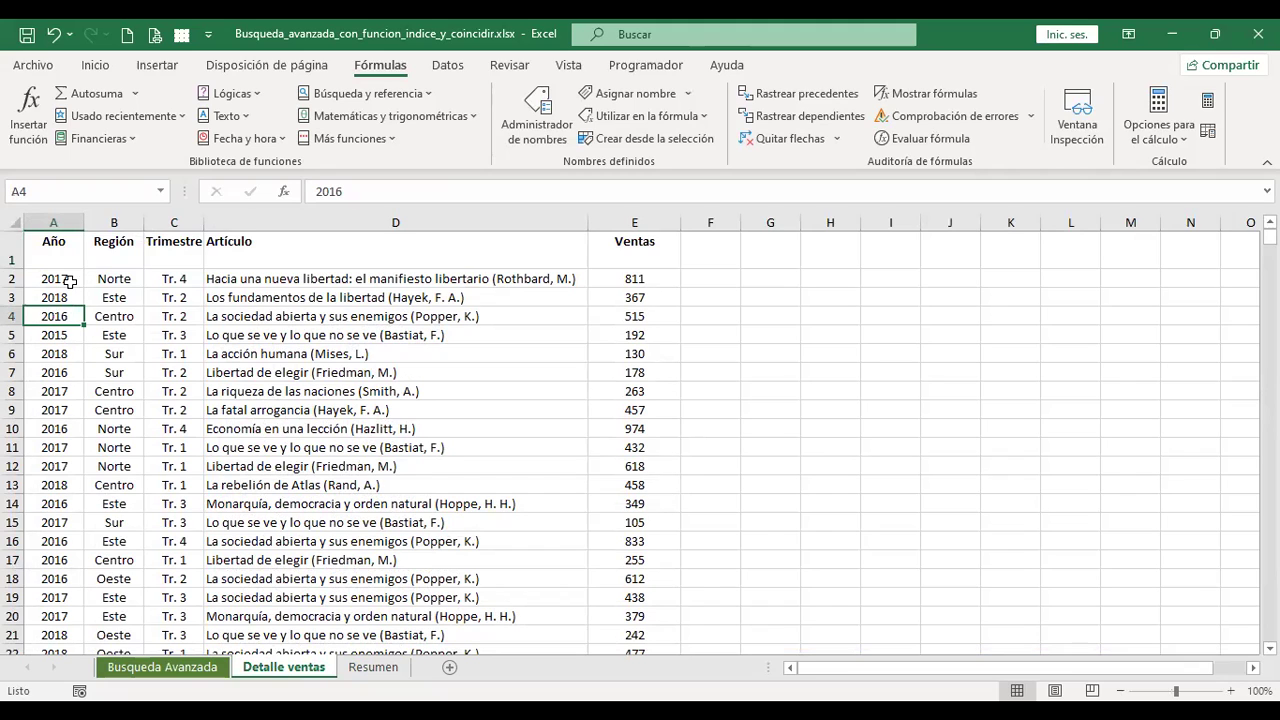
click(12, 315)
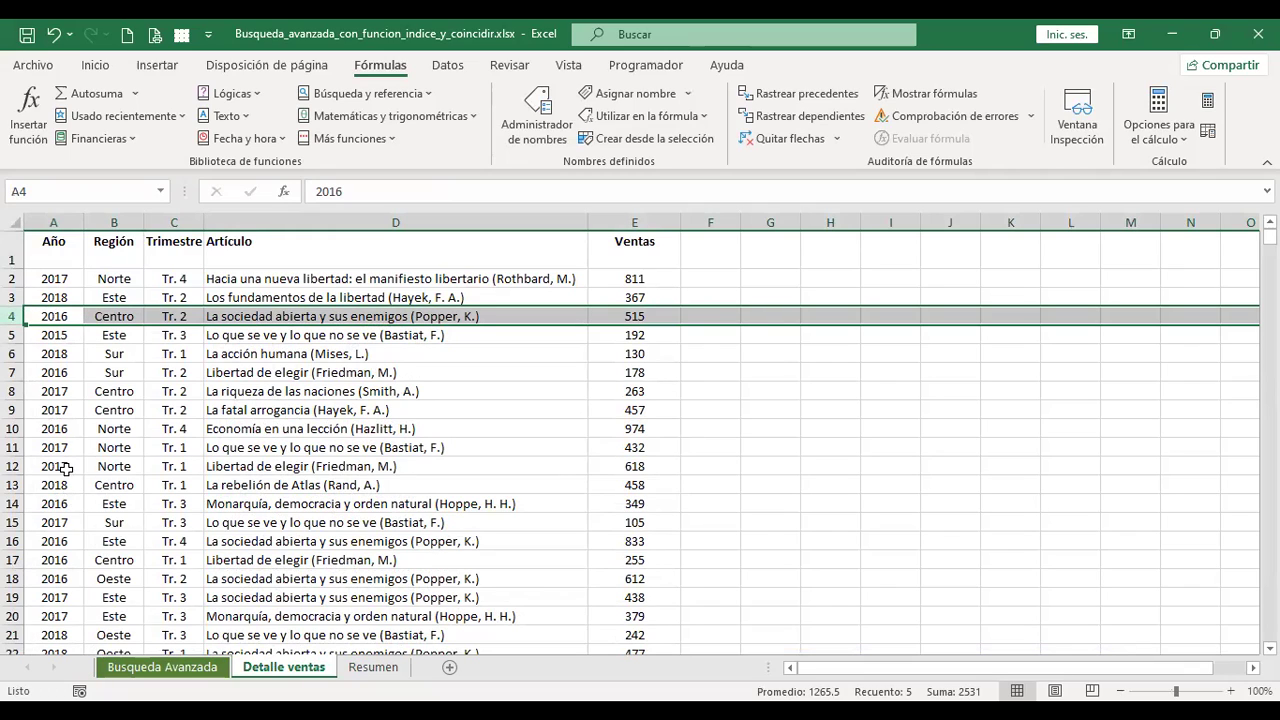
click(384, 670)
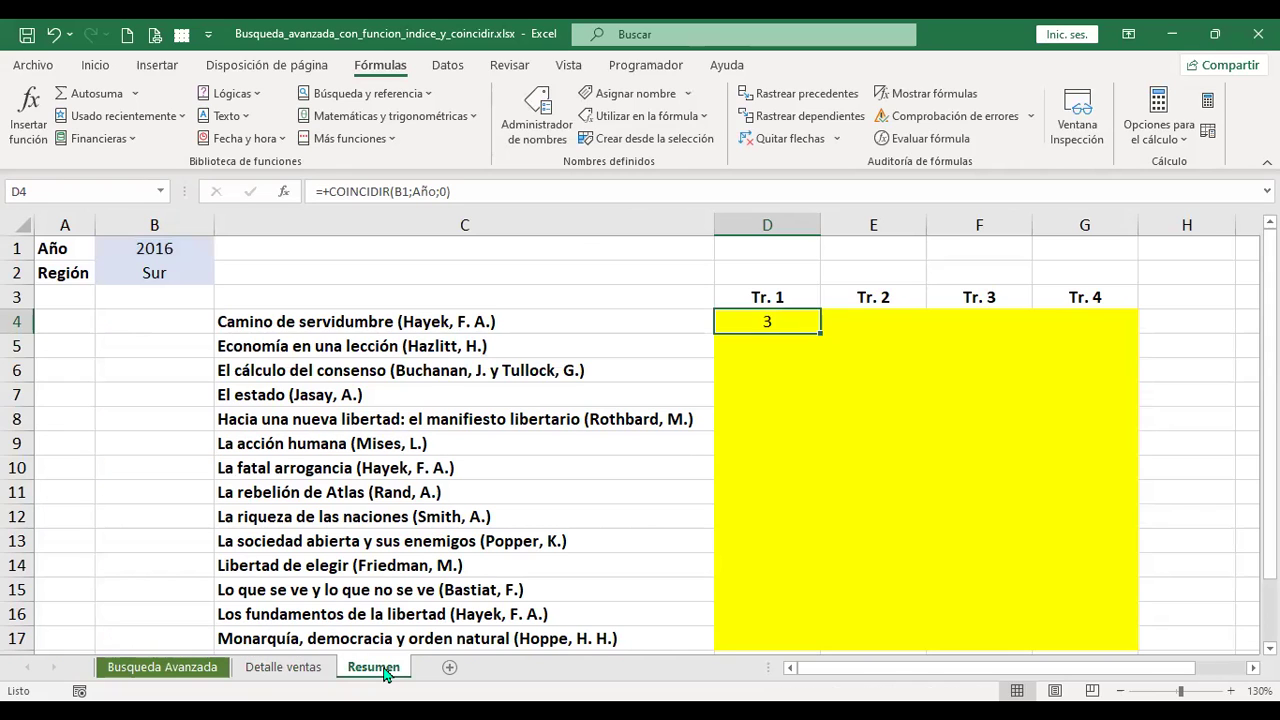
click(162, 247)
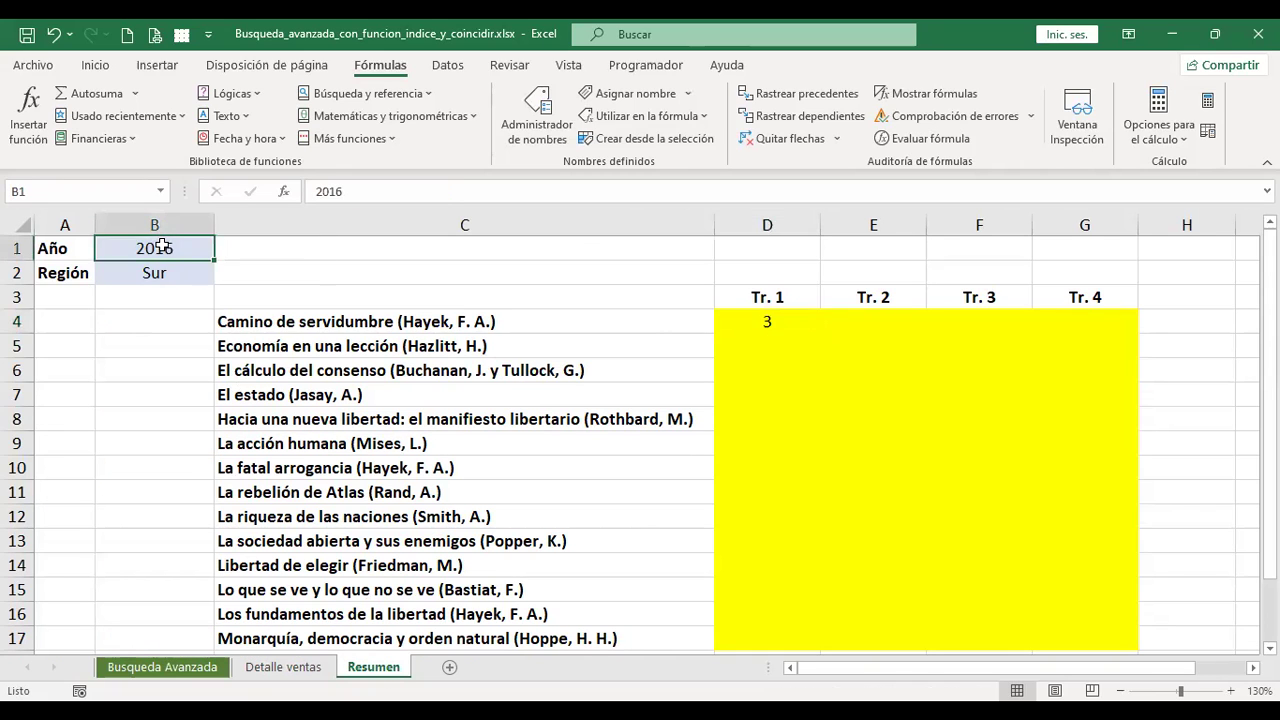
click(770, 321)
click(126, 267)
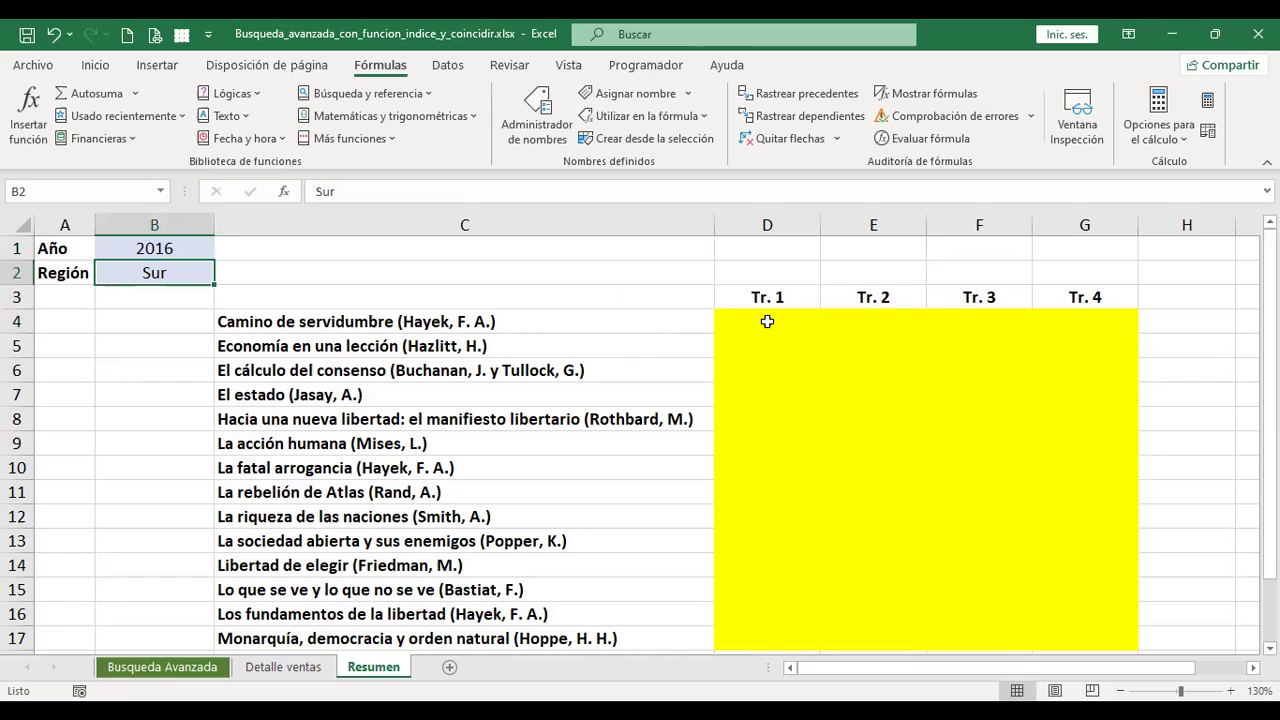
click(168, 246)
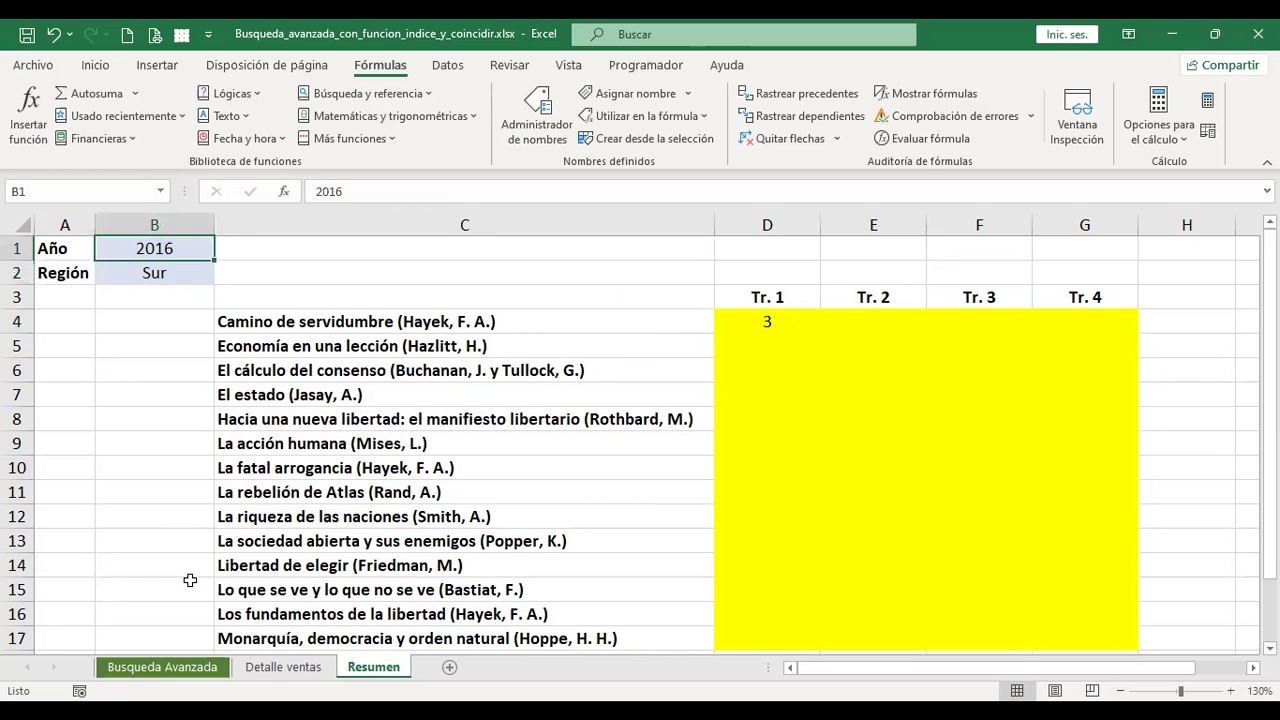
- Turn on AutoFilter for the Detalle ventas table headers
click(281, 667)
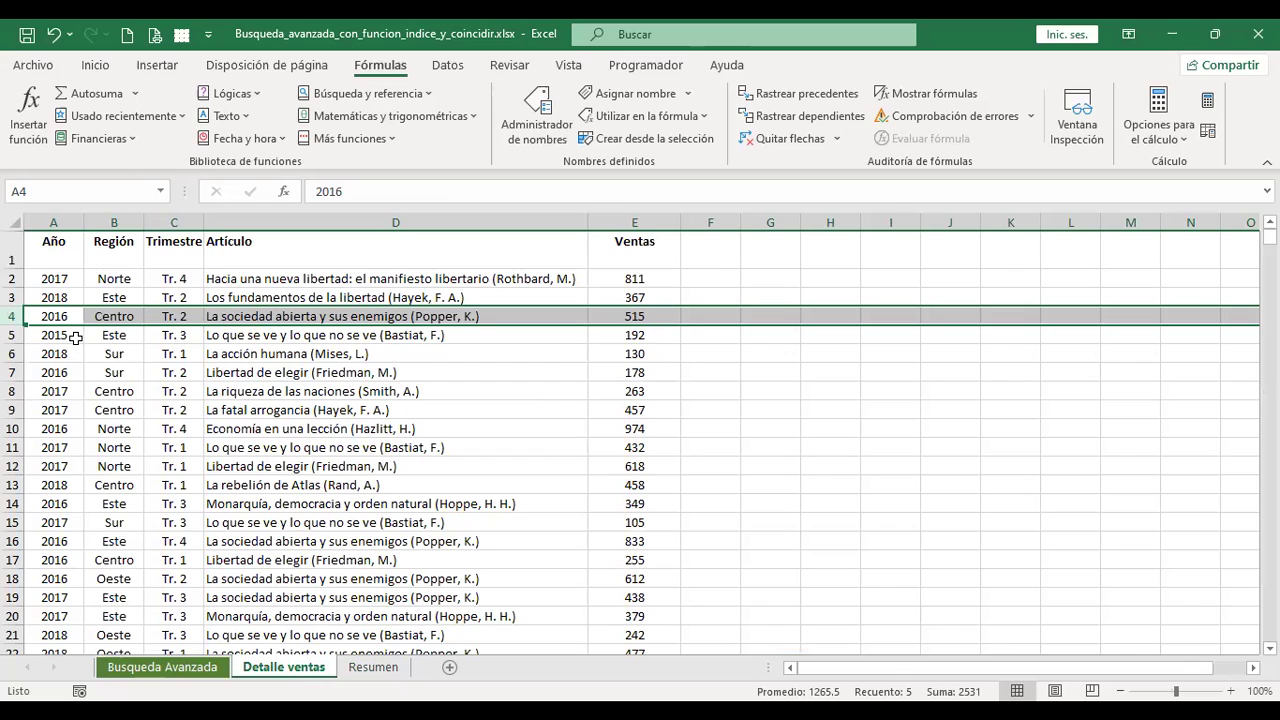
click(66, 280)
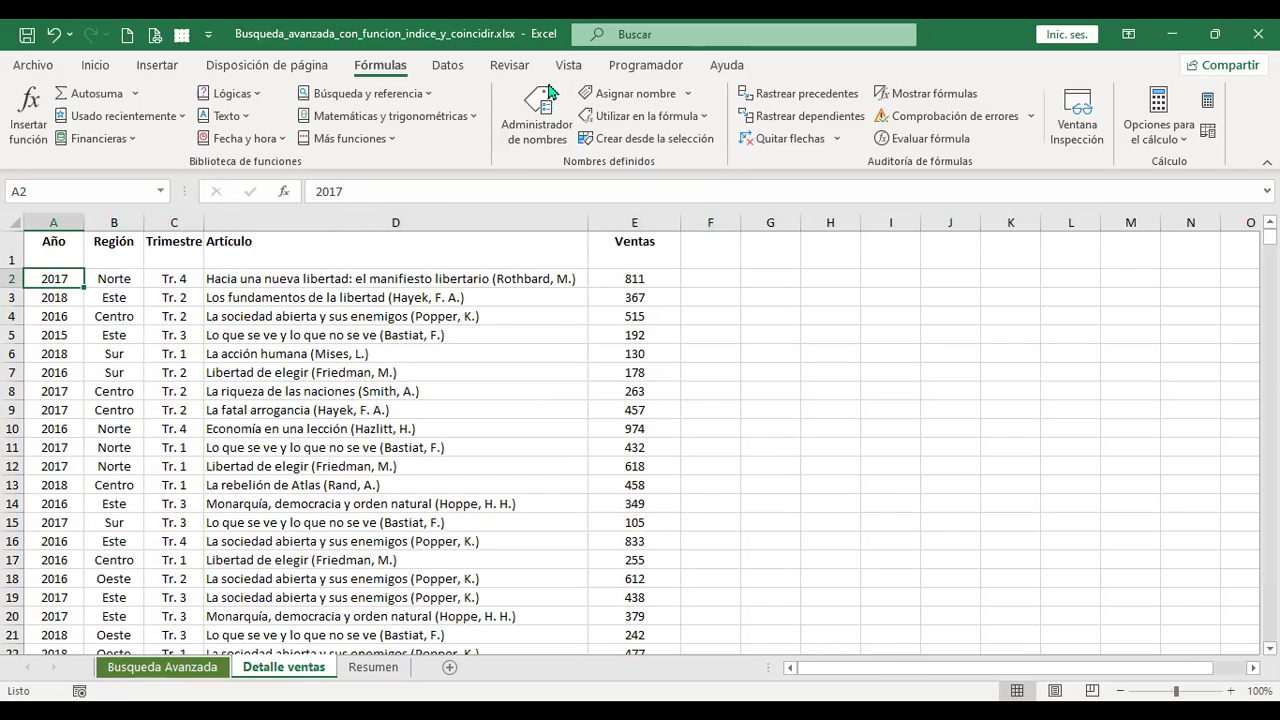
click(448, 70)
click(619, 138)
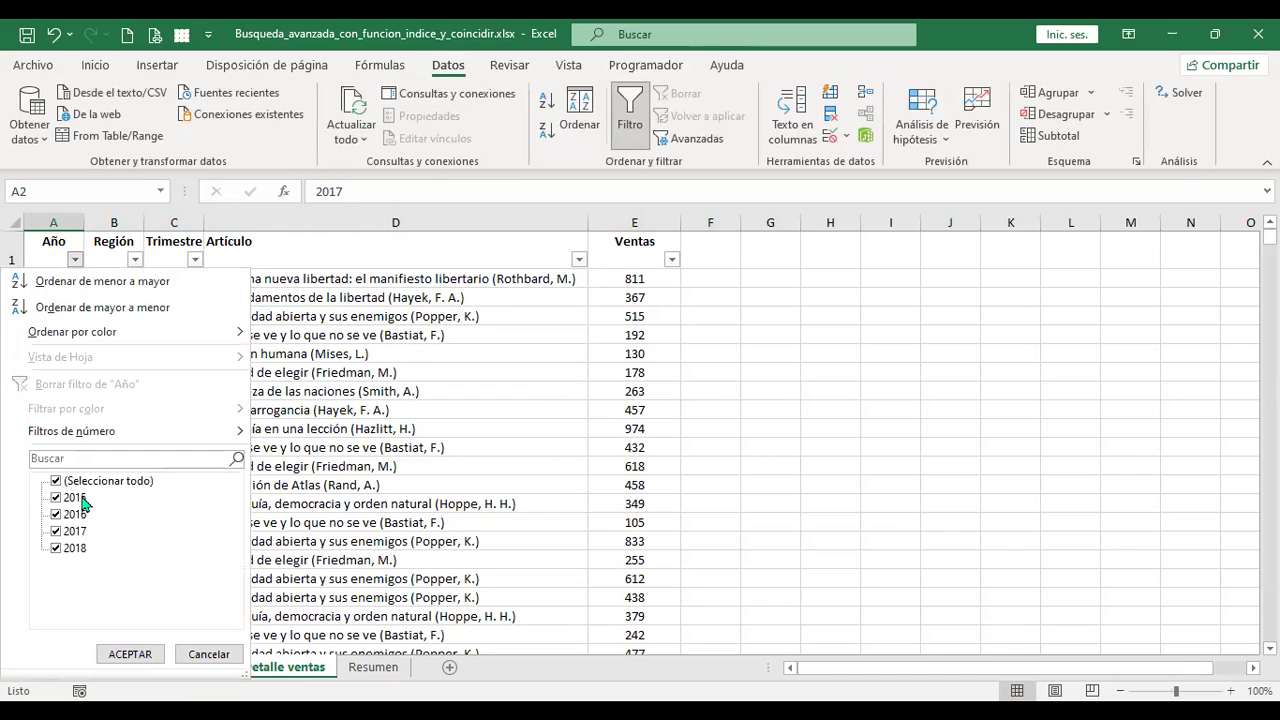
- Close the Año filter list without changes and return to the Resumen sheet
click(209, 655)
key(ctrl+Page_Down)
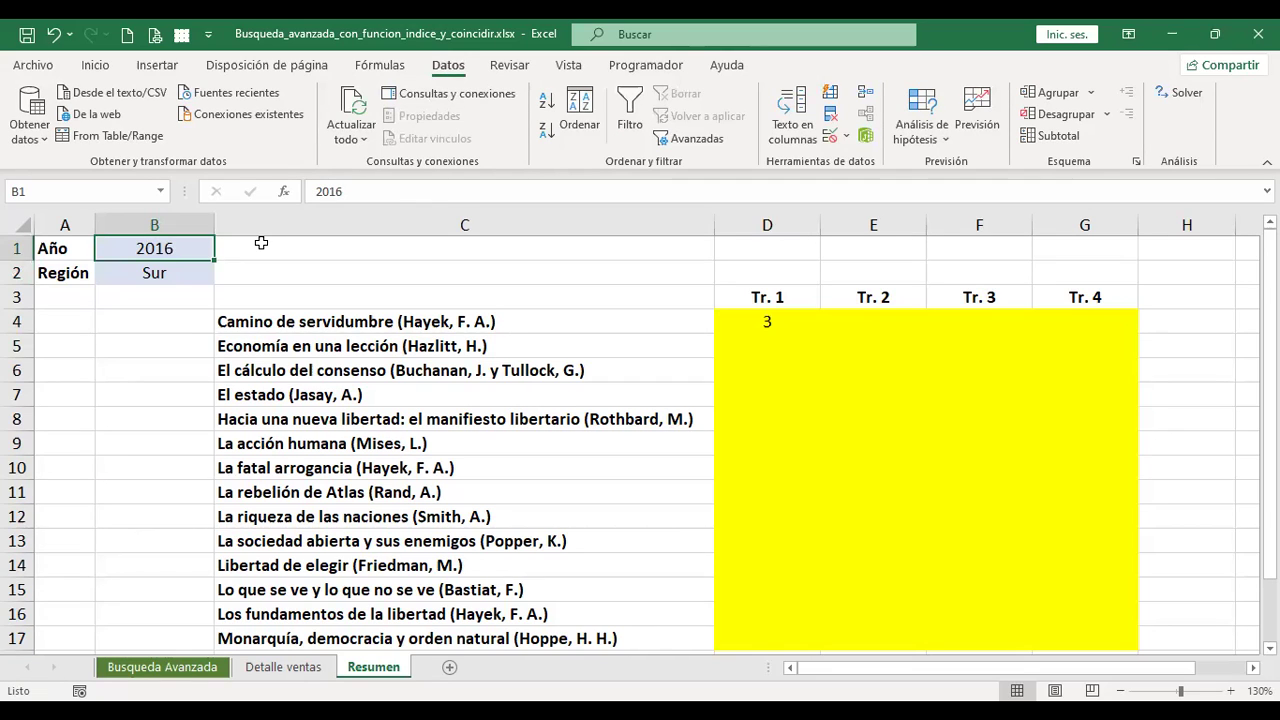
- Change the year in B1 to 2015, then 2018, and put D4 into edit mode
text(2015)
key(Return)
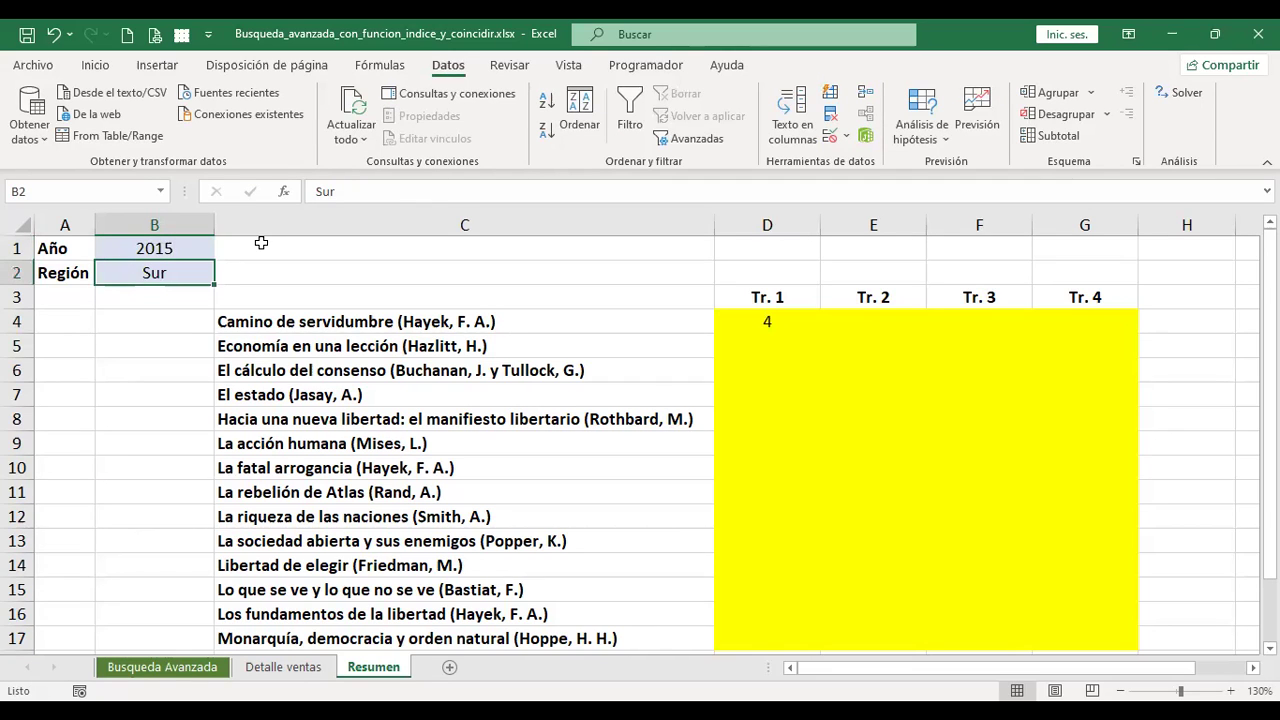
click(163, 250)
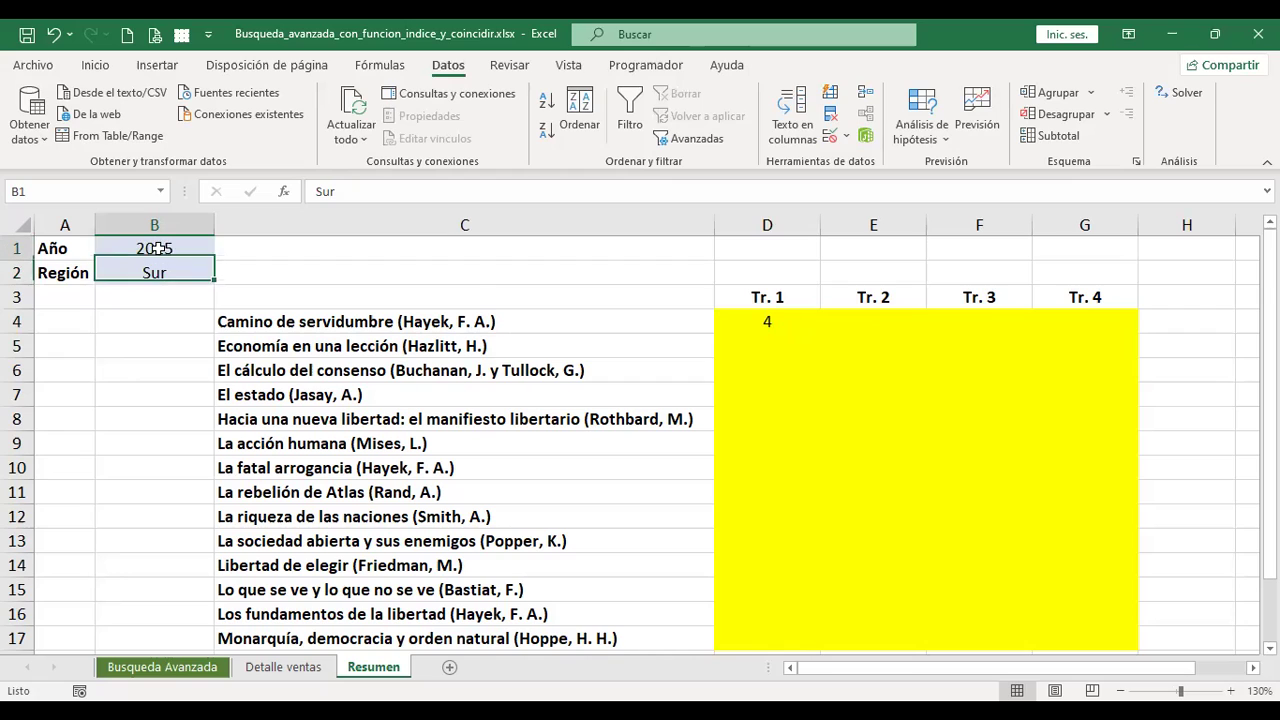
text(2018)
key(Return)
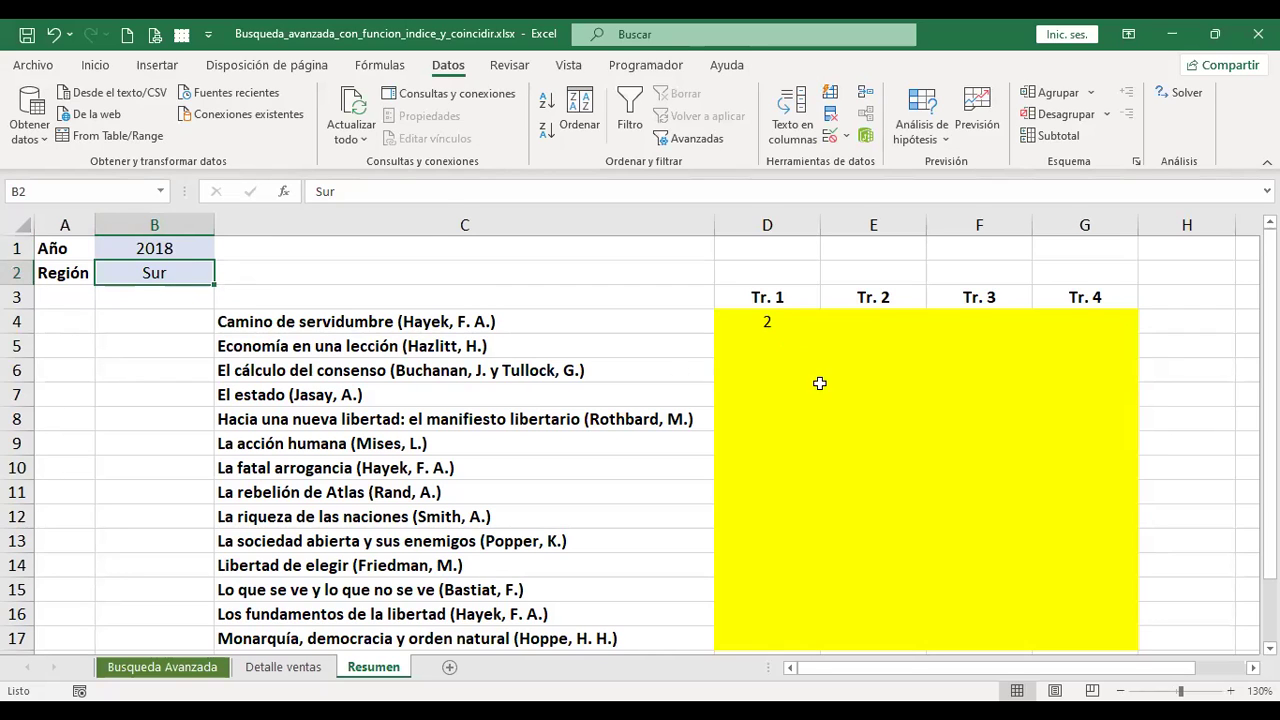
click(771, 320)
key(F2)
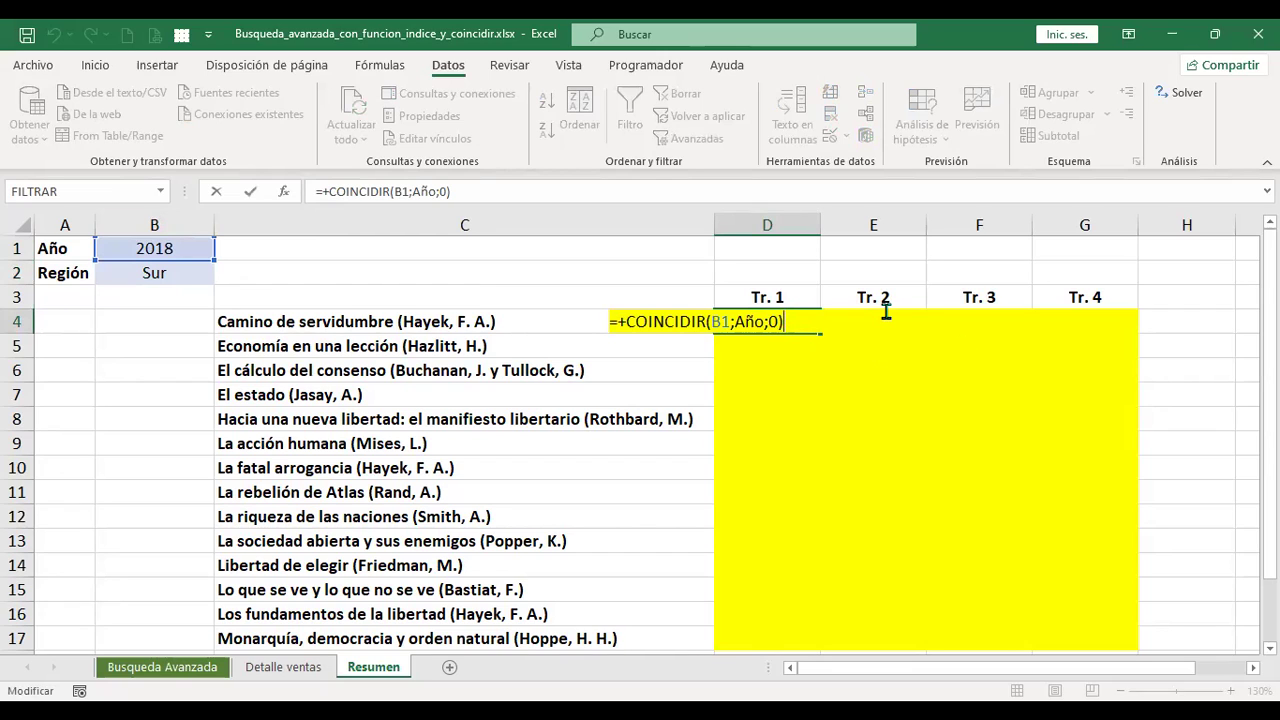
- Strip the Año;0 arguments and parenthesis from D4, starting a B1& concatenation
key(Left)
key(Delete)
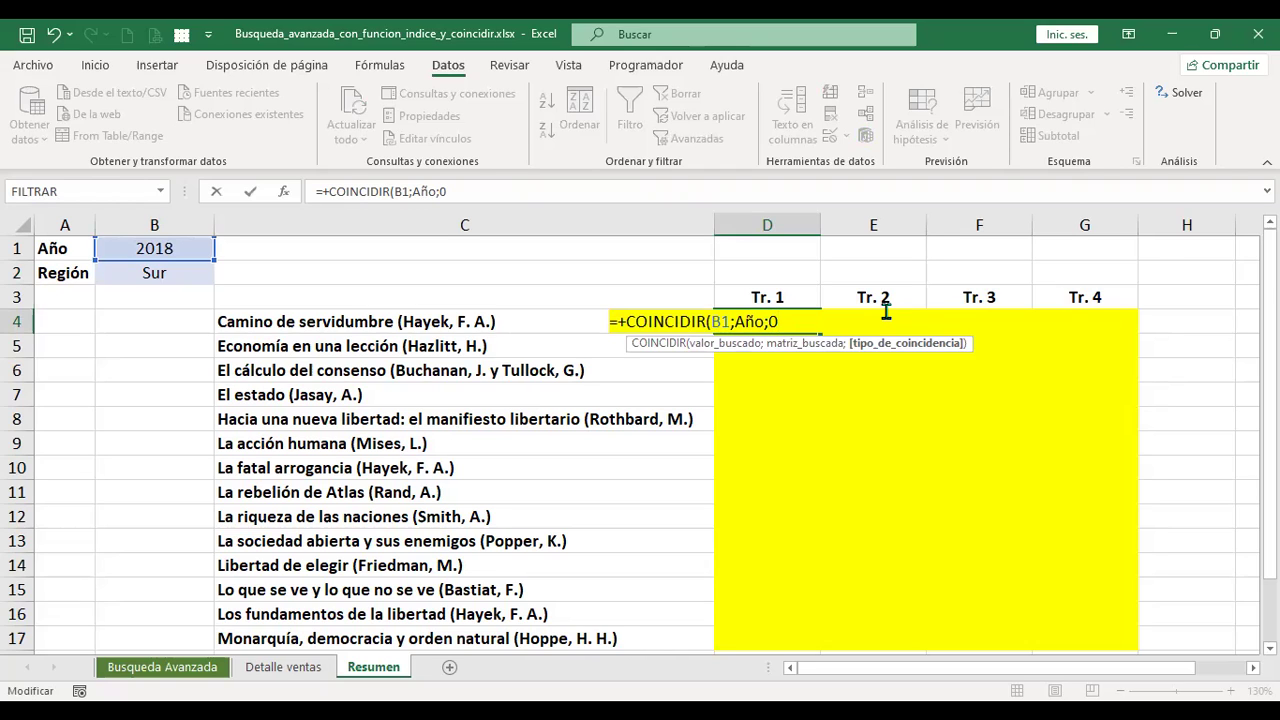
key(BackSpace)
key(BackSpace)
key(BackSpace)
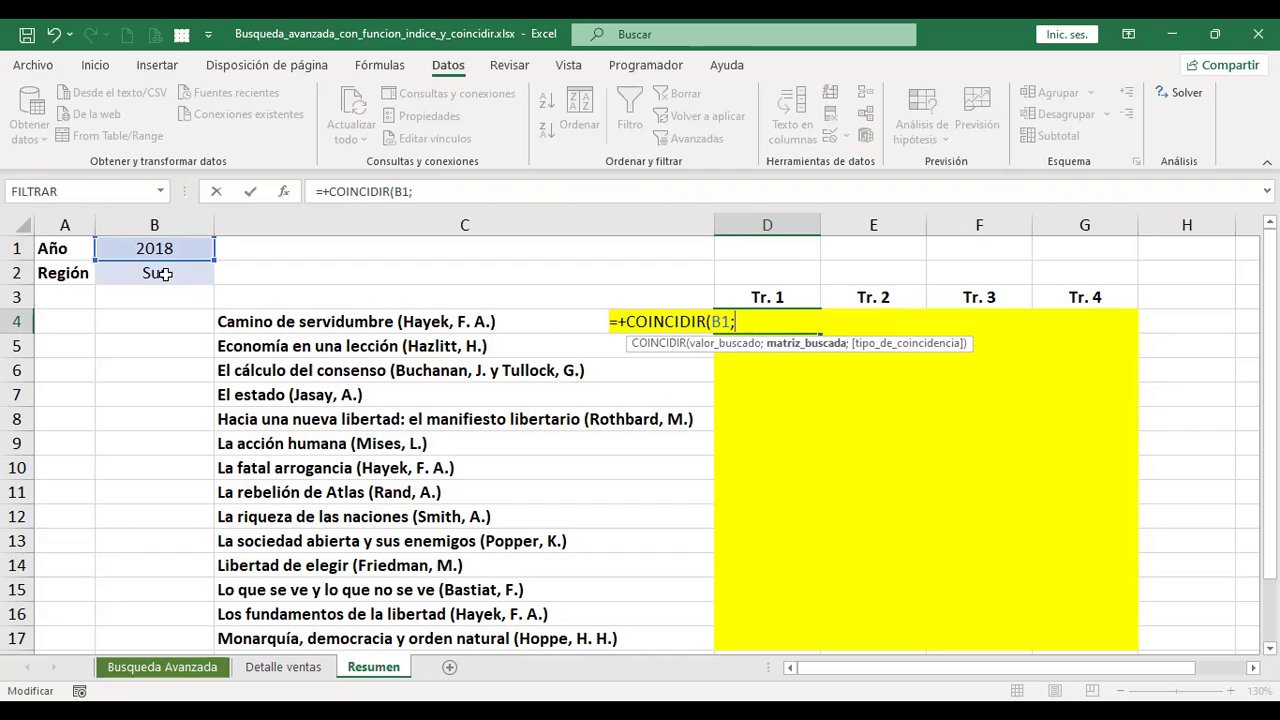
key(BackSpace)
text(&"|)
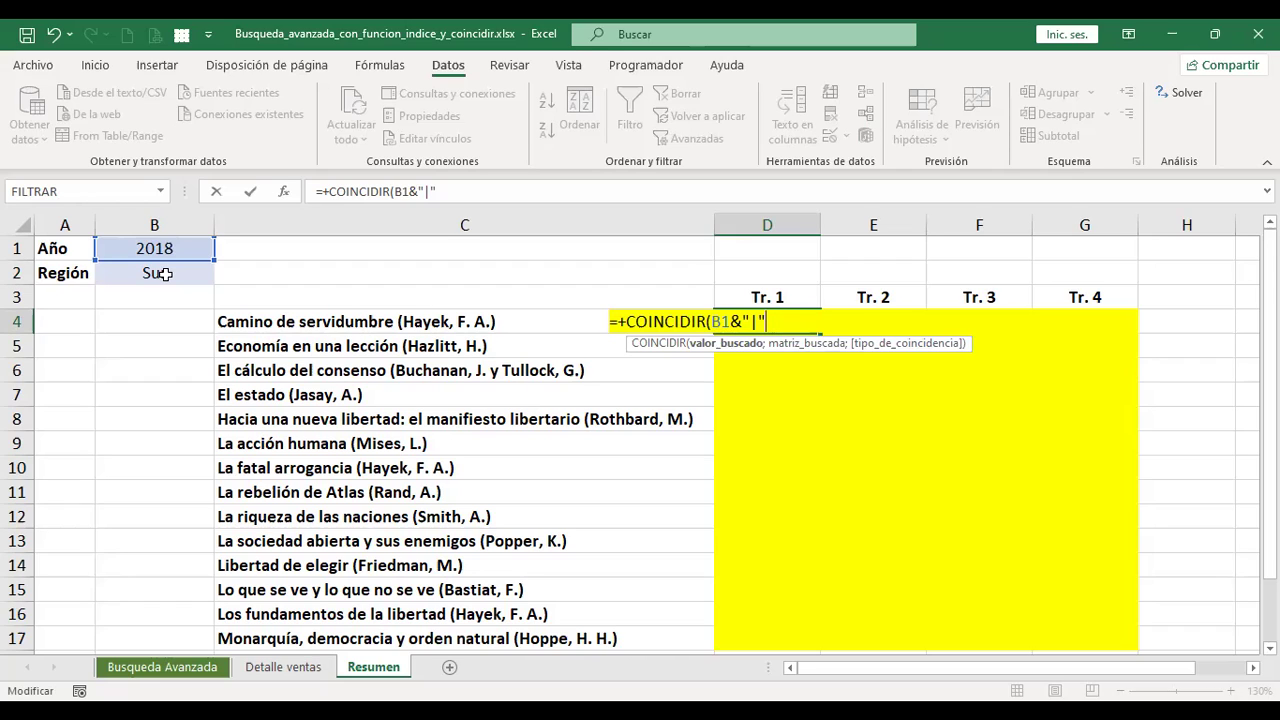
- Extend D4's lookup key to B1&"|"&B2&"|"&D3
text(&)
click(163, 273)
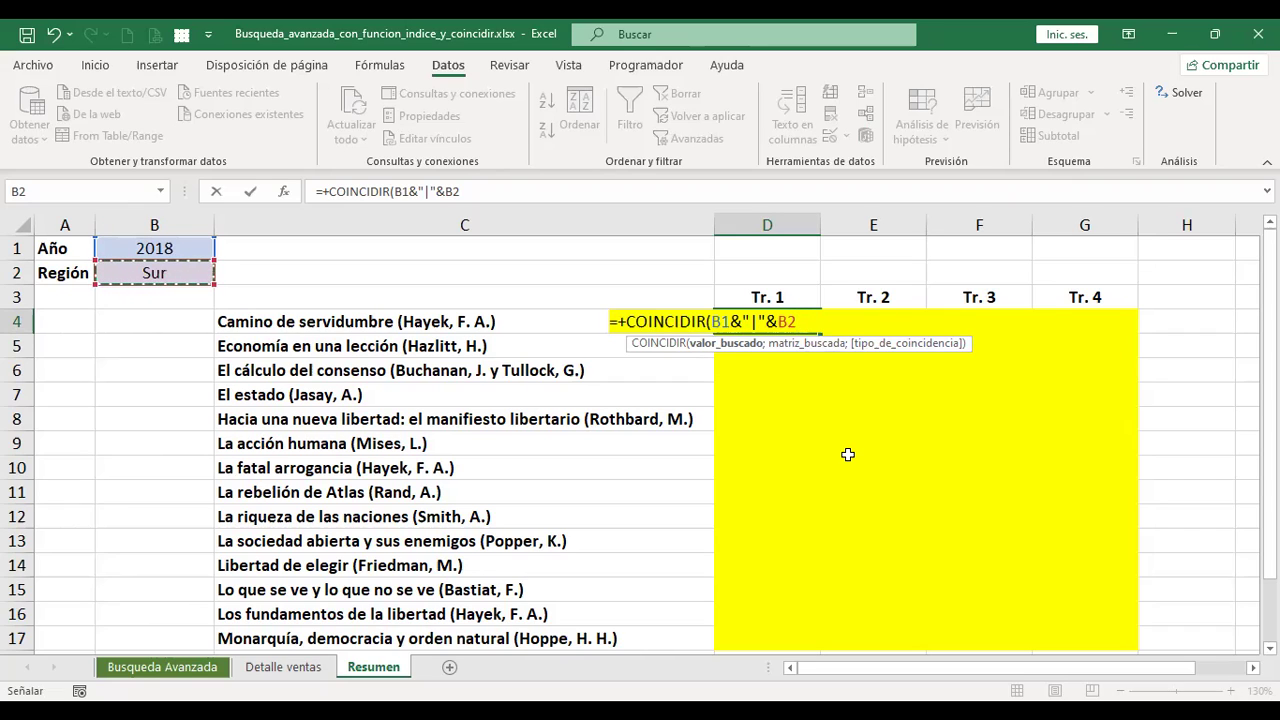
text(&)
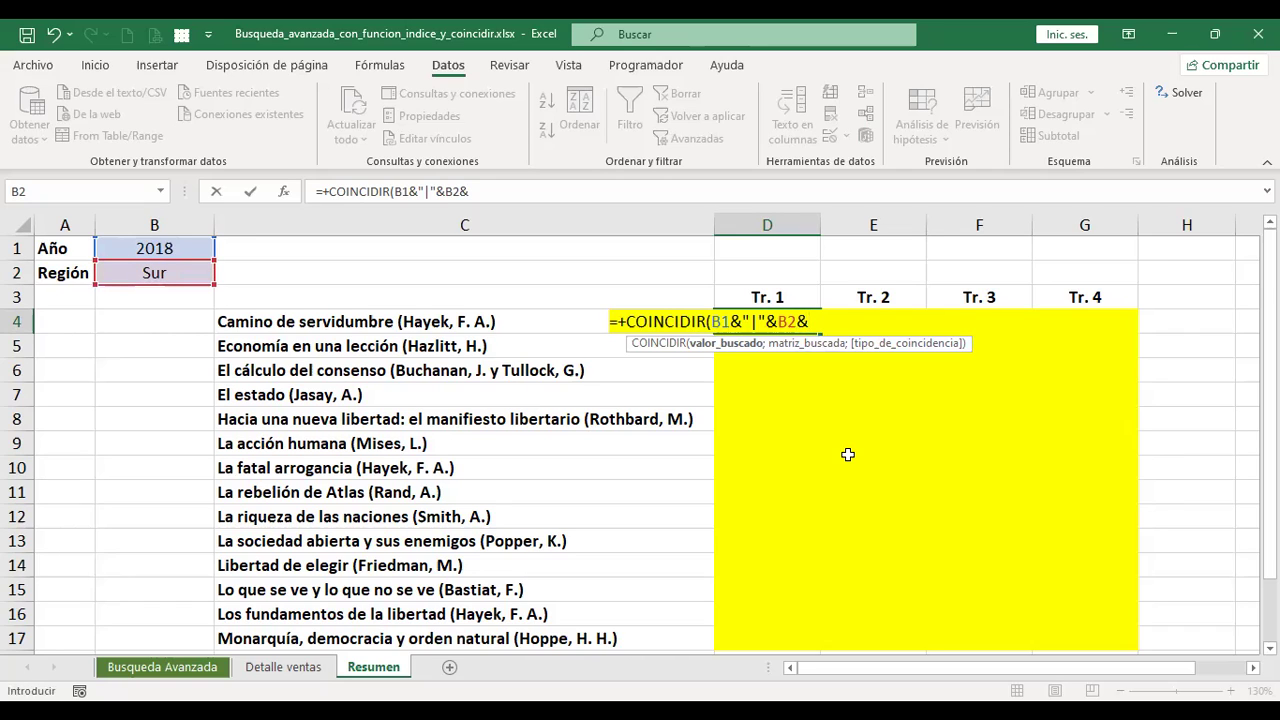
text("|")
text(&)
click(786, 297)
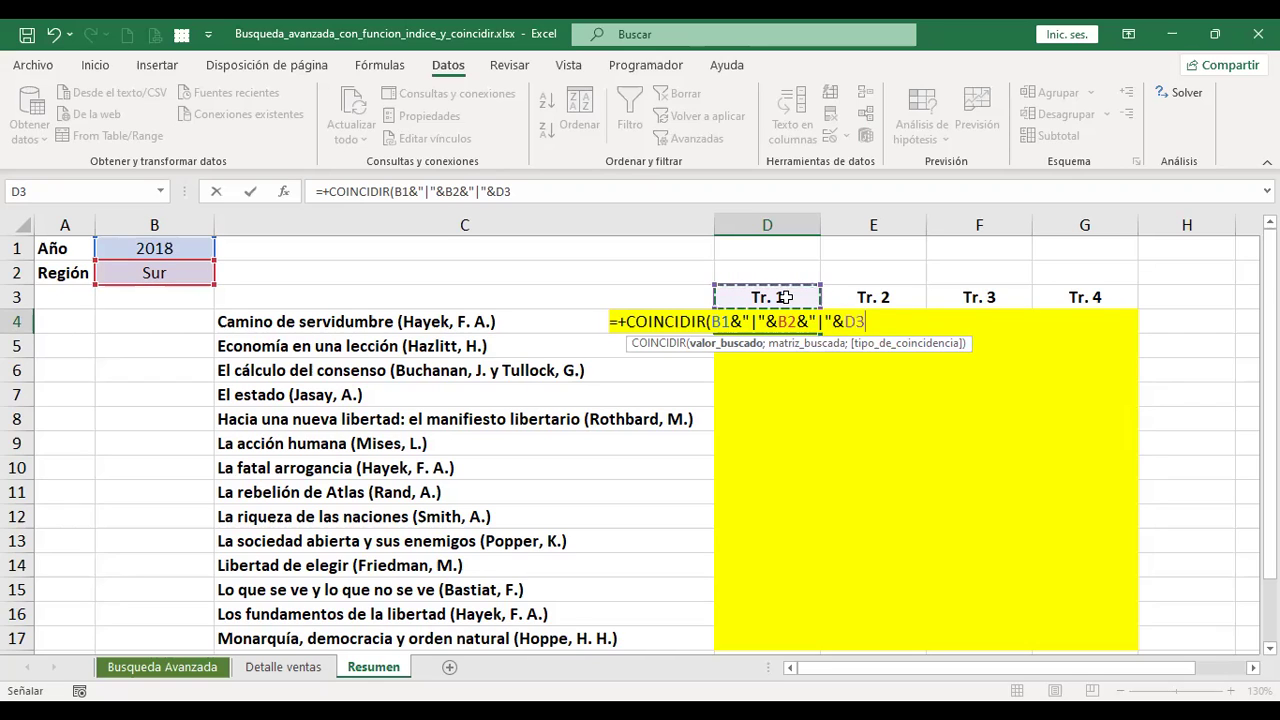
- Append &"|"&C4 (the book title) to the lookup key and close it with a semicolon
text("|)
text(")
text(&)
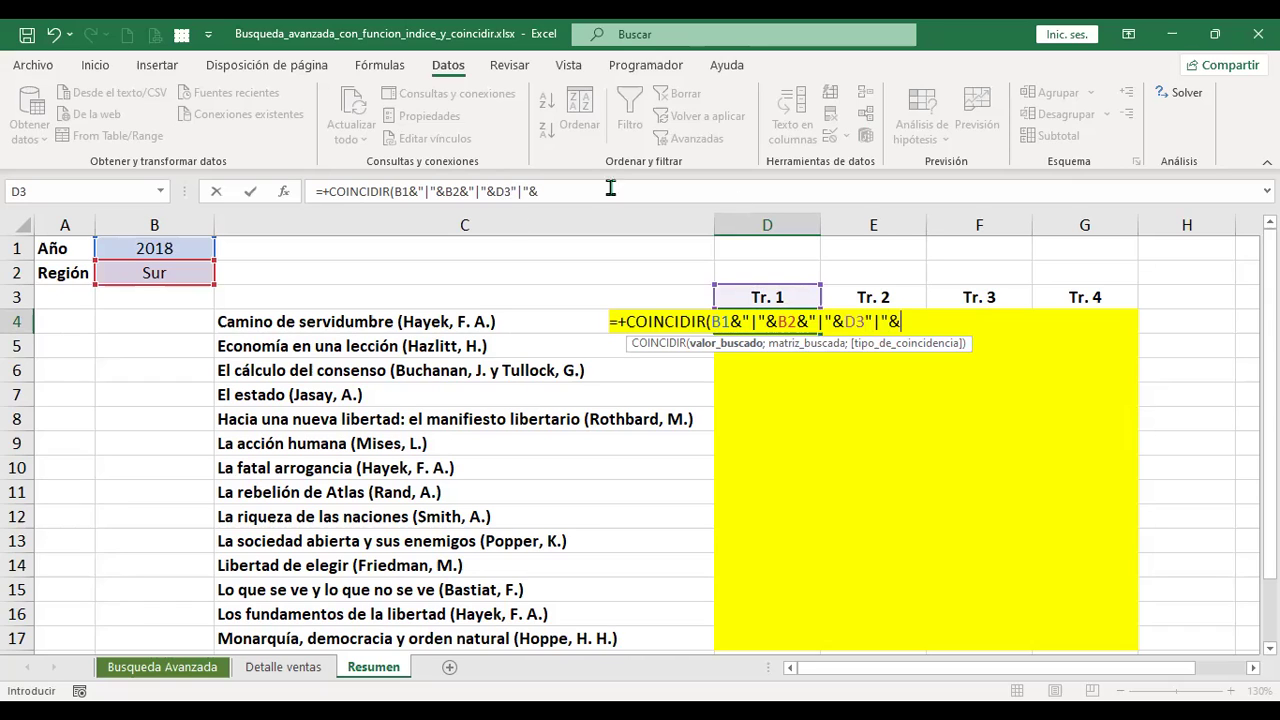
click(484, 320)
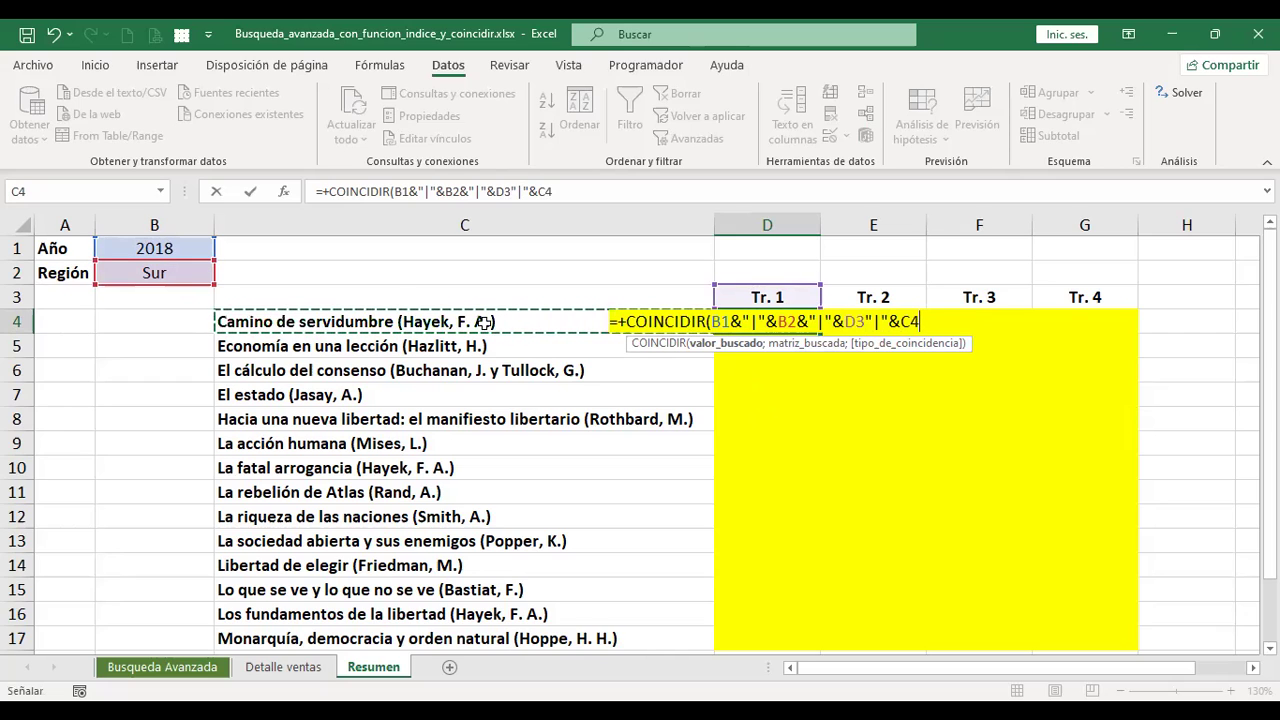
key(F2)
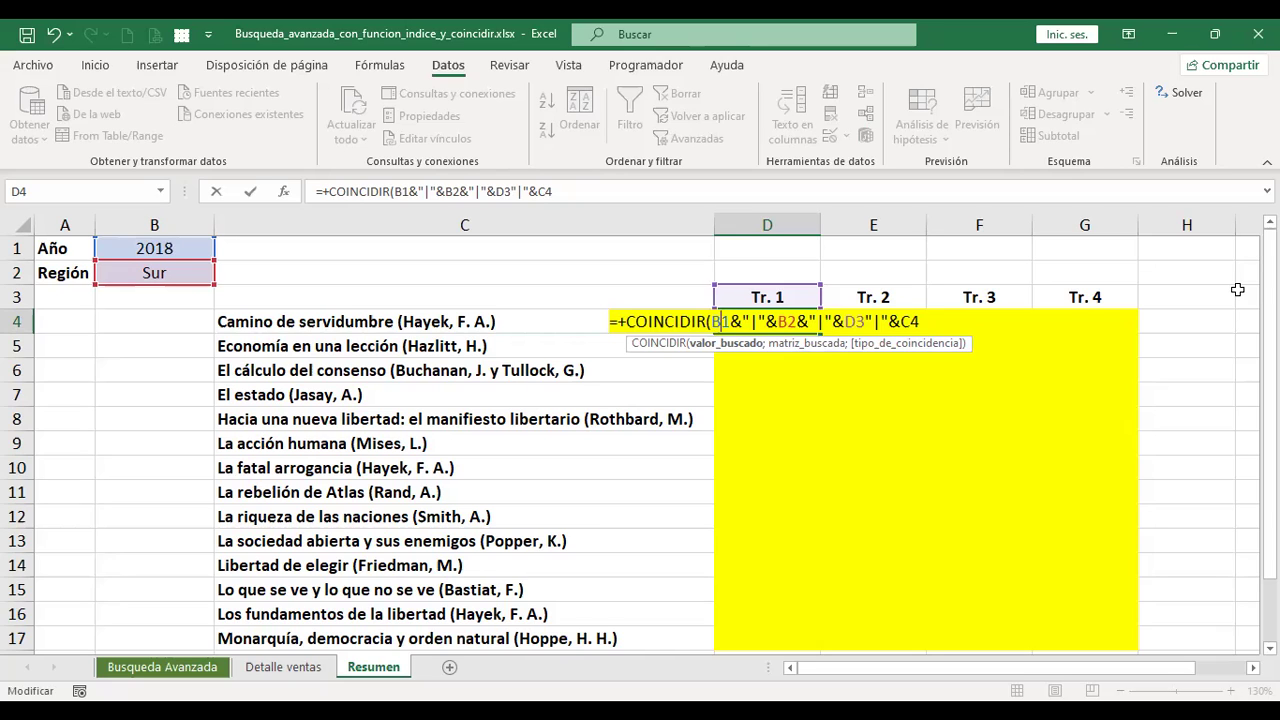
key(Right)
key(Right)
key(Right)
key(Right)
key(Right)
key(Right)
key(Right)
key(Right)
key(Right)
key(Right)
key(Right)
key(Right)
key(Right)
key(Right)
key(Right)
text(;)
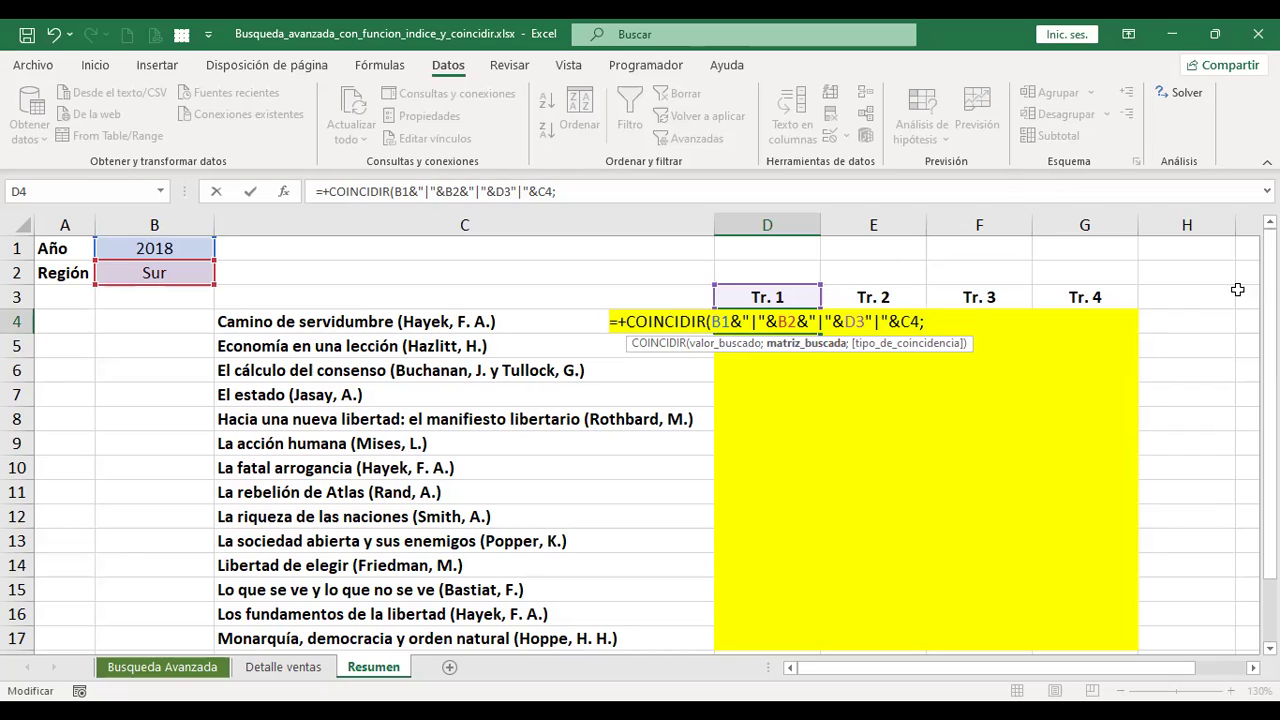
- Add the Año named range as the COINCIDIR lookup array
text(año)
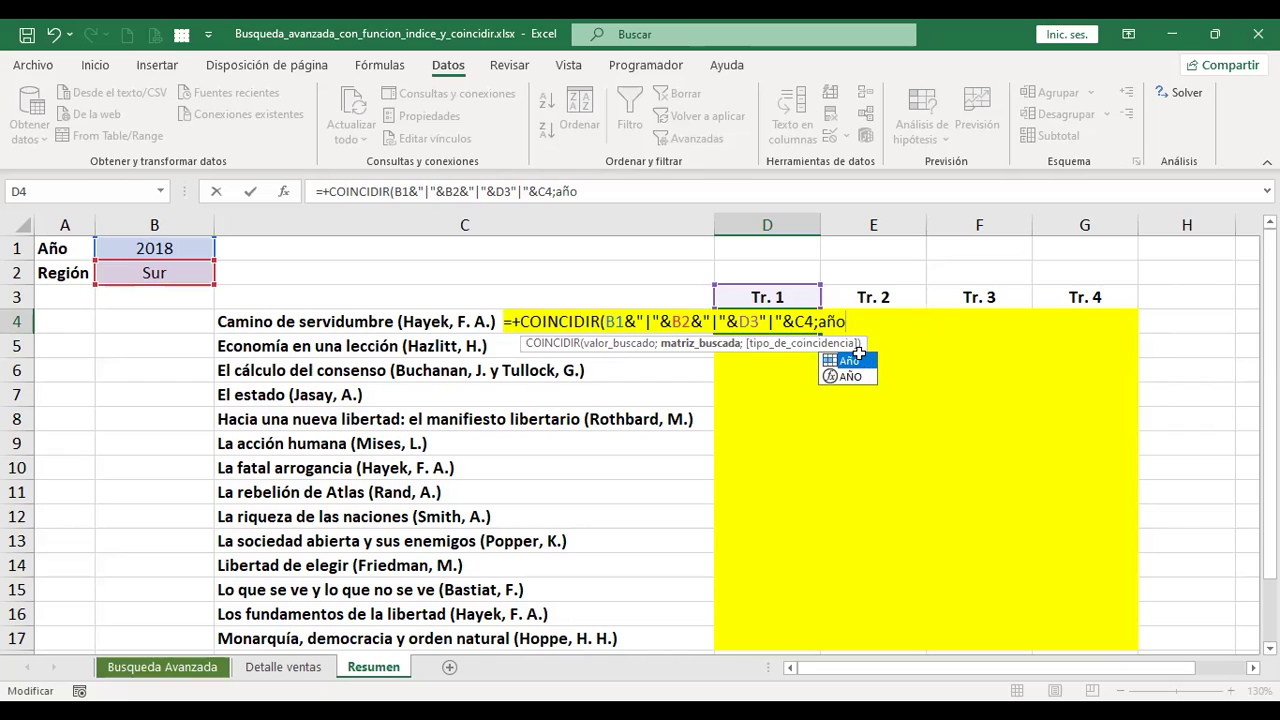
key(Tab)
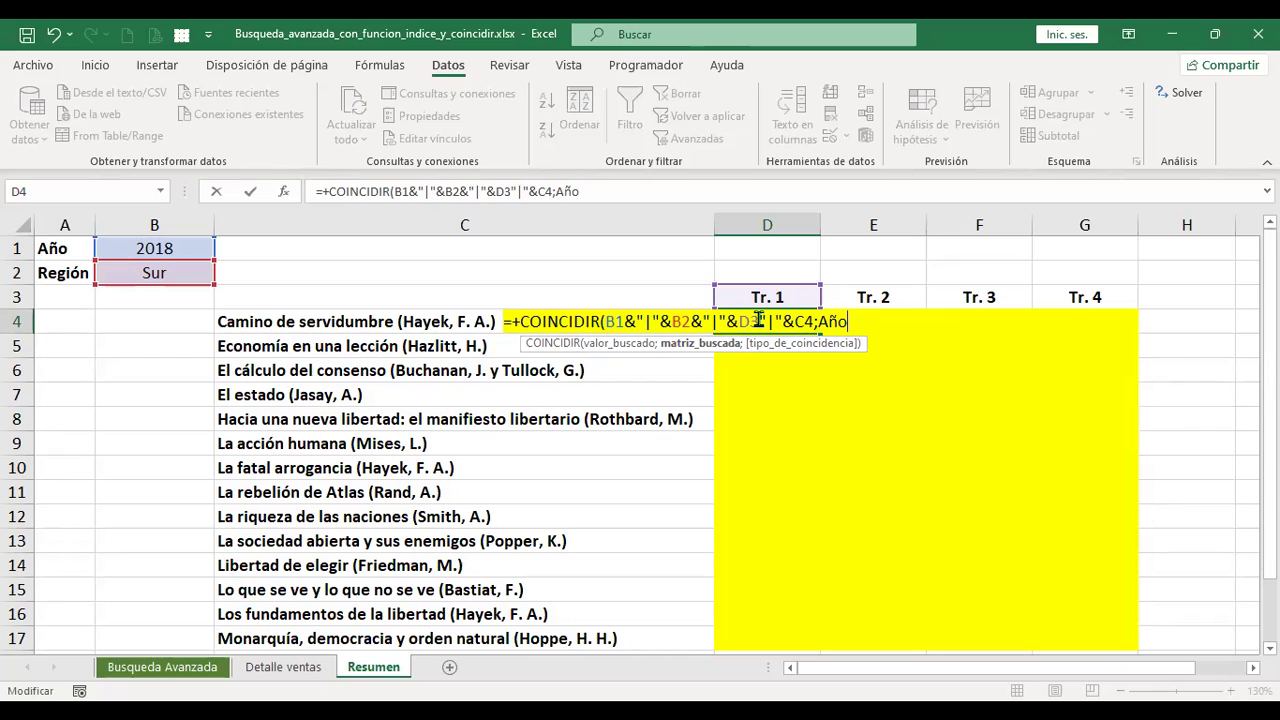
- Insert the missing & after D3 in D4's formula and append &"|"& after Año
click(760, 321)
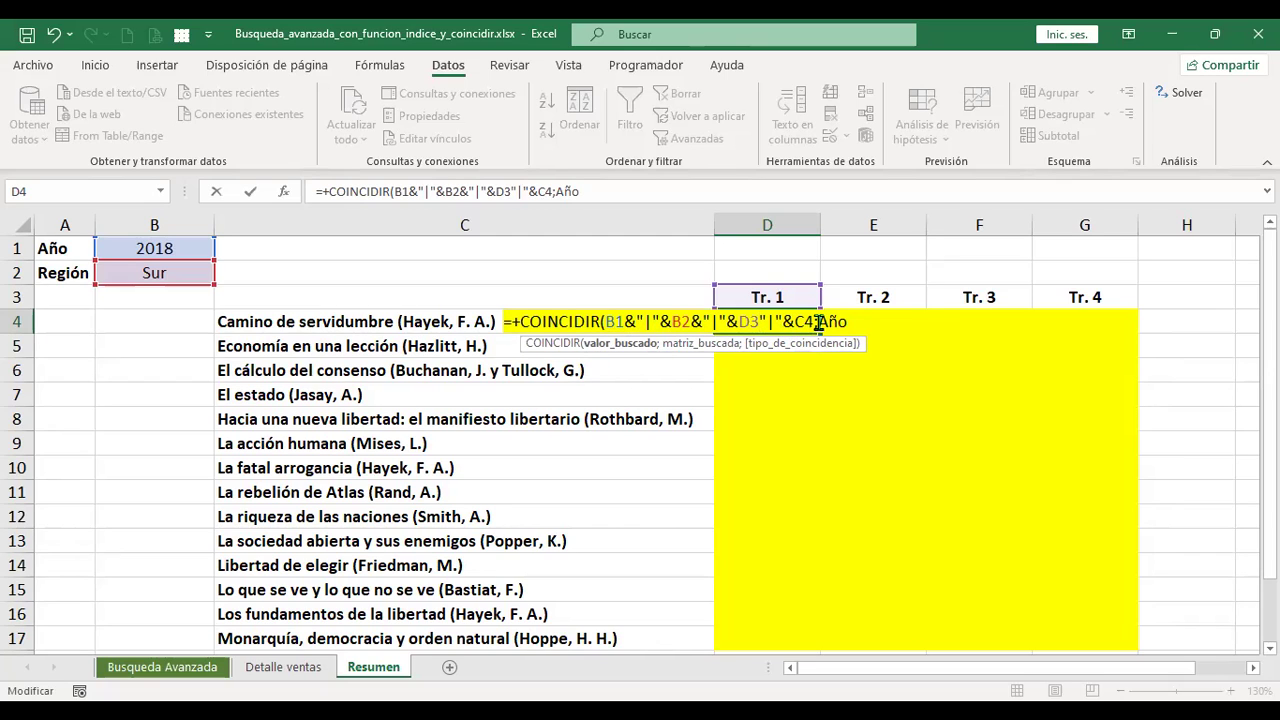
text(&)
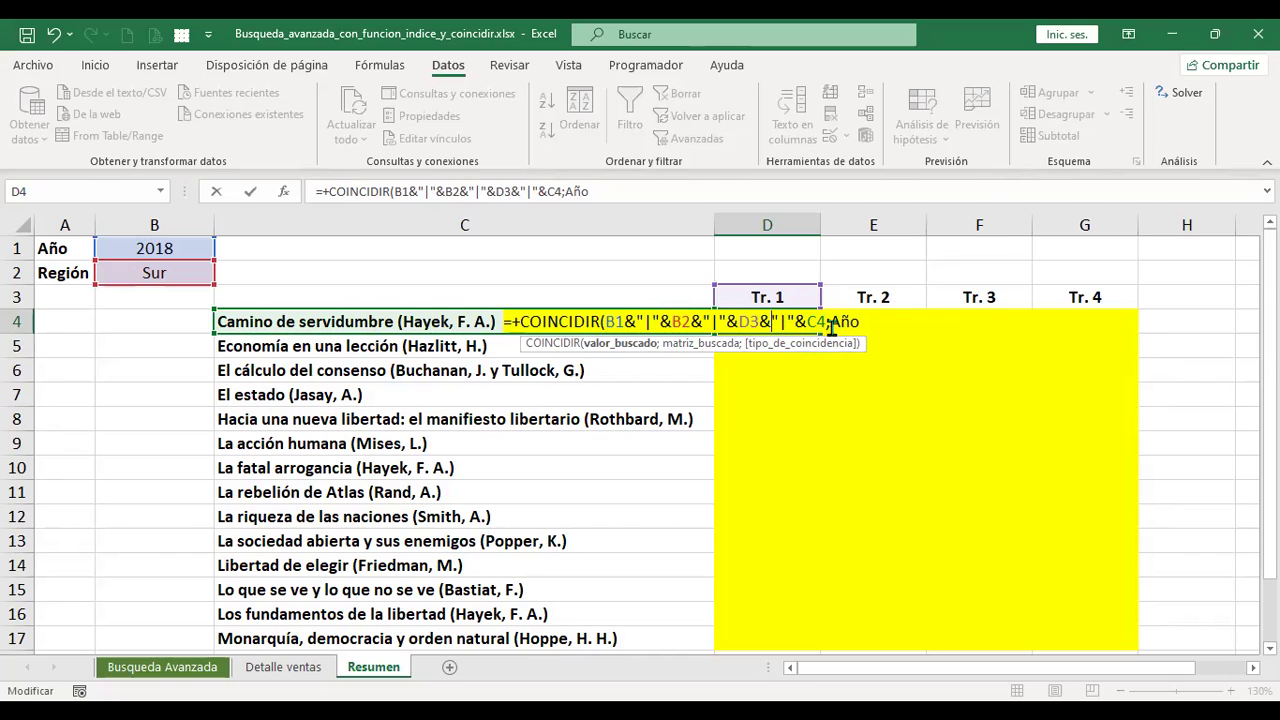
key(End)
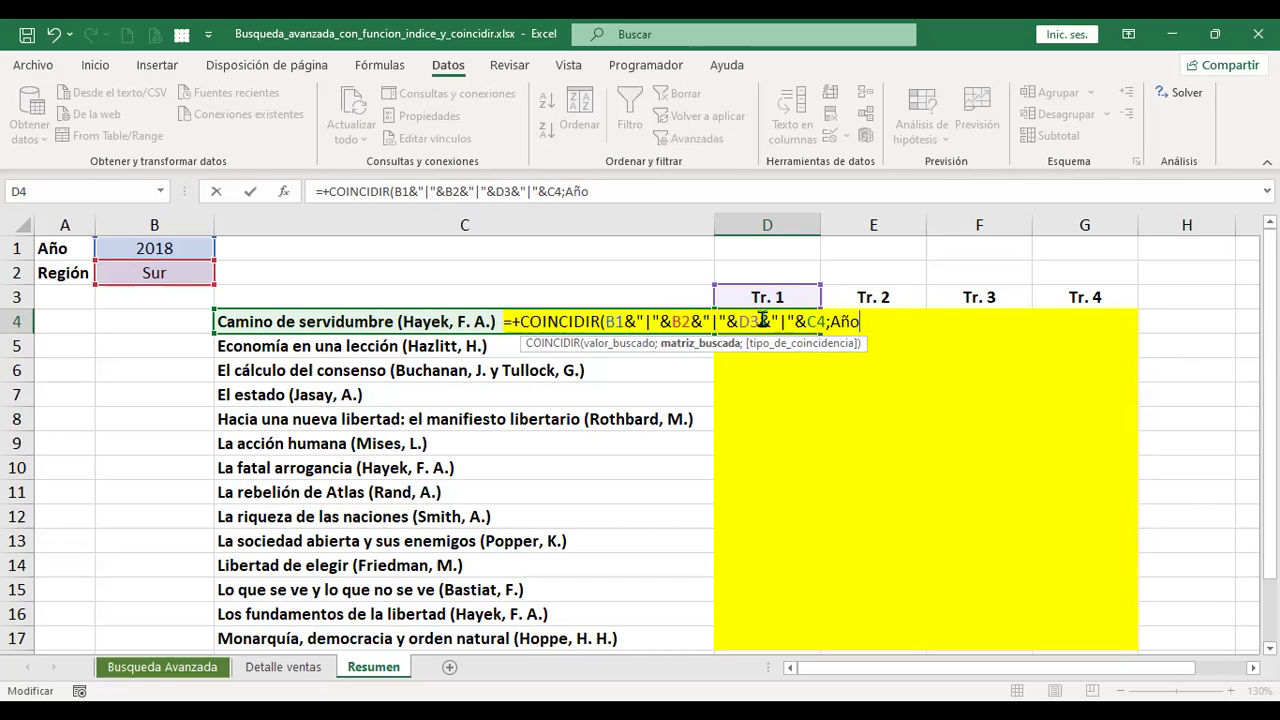
click(760, 321)
key(Delete)
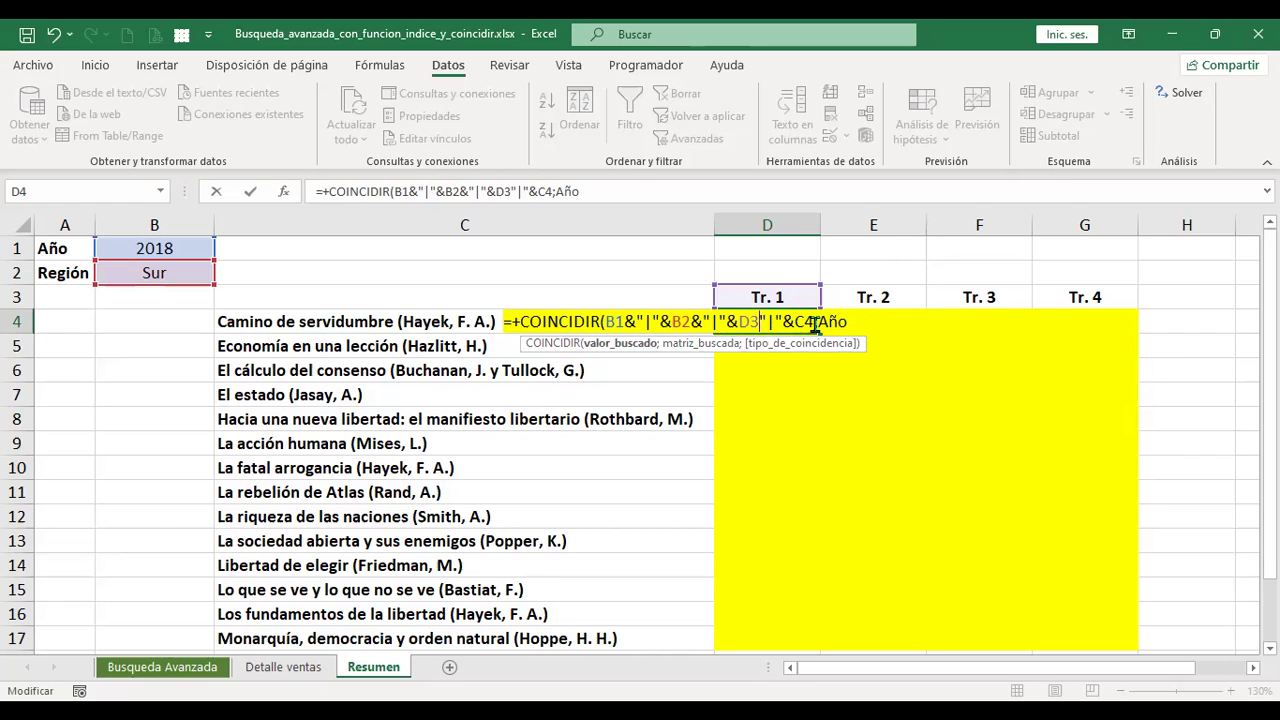
text(&)
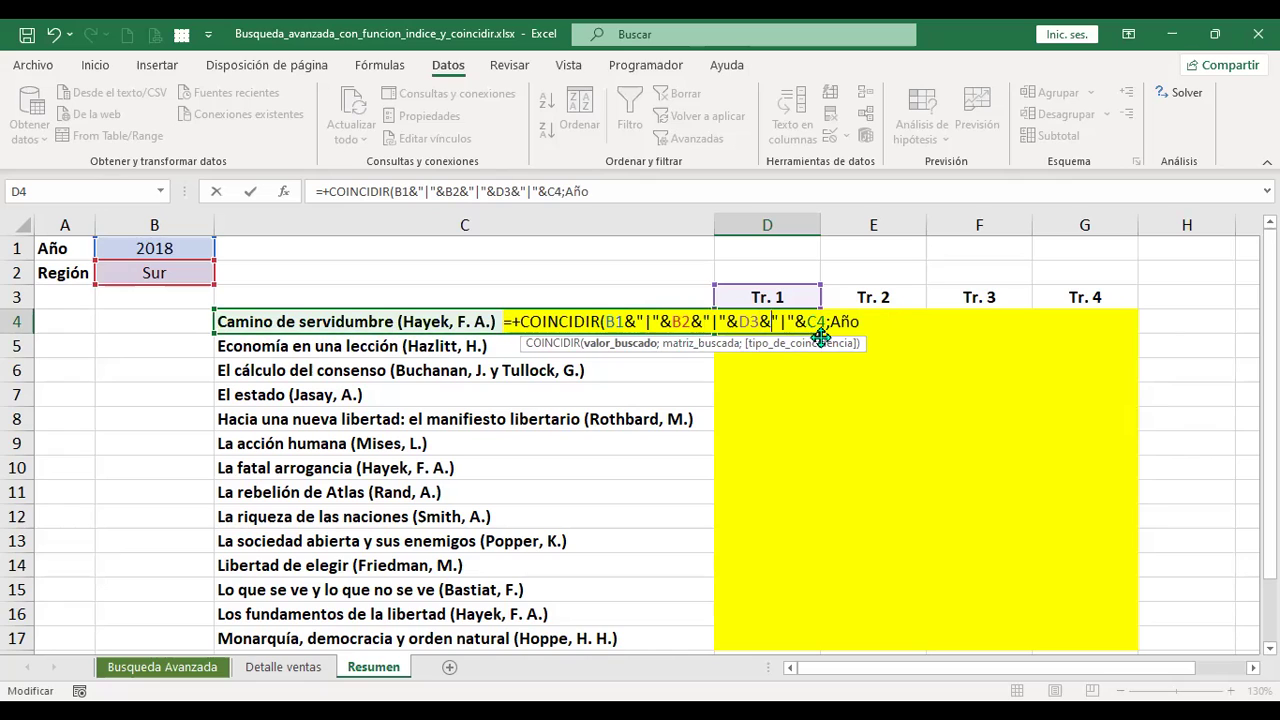
click(850, 322)
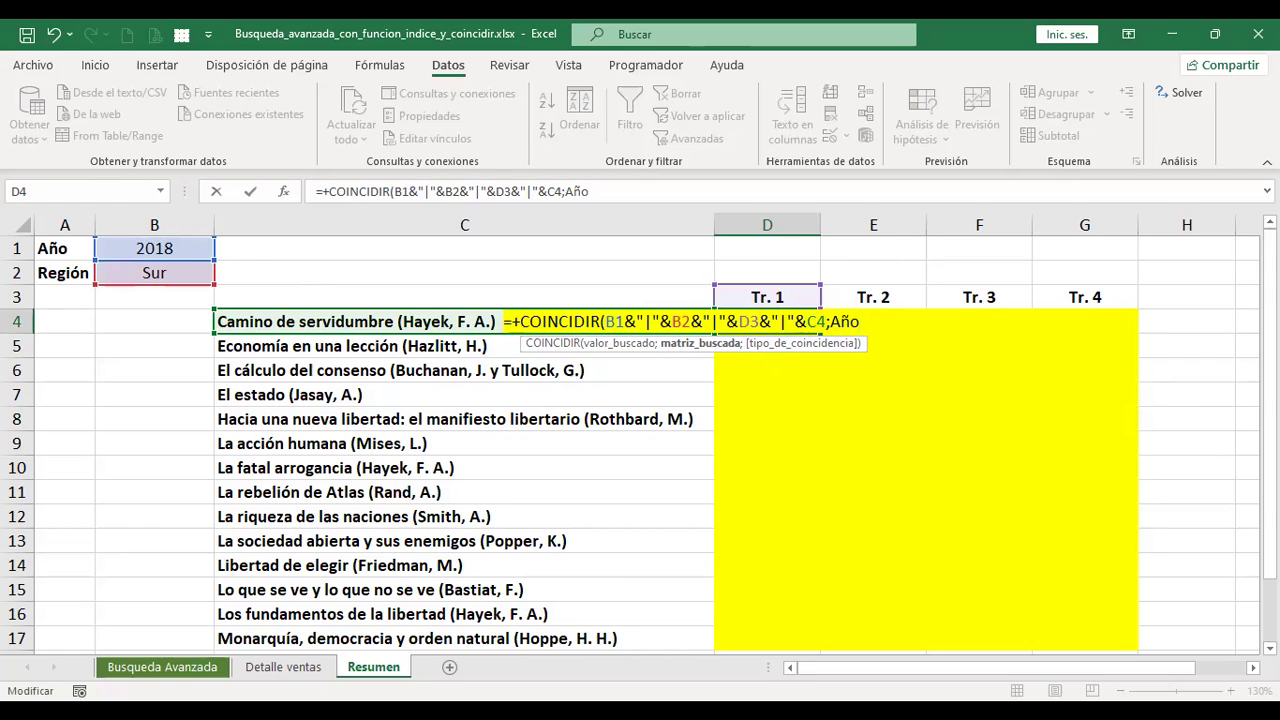
text(&)
text(")
text(|)
text(")
text(&)
- Strip the leading =+ so D4 keeps the unfinished COINCIDIR formula as text, then check Detalle ventas
click(676, 187)
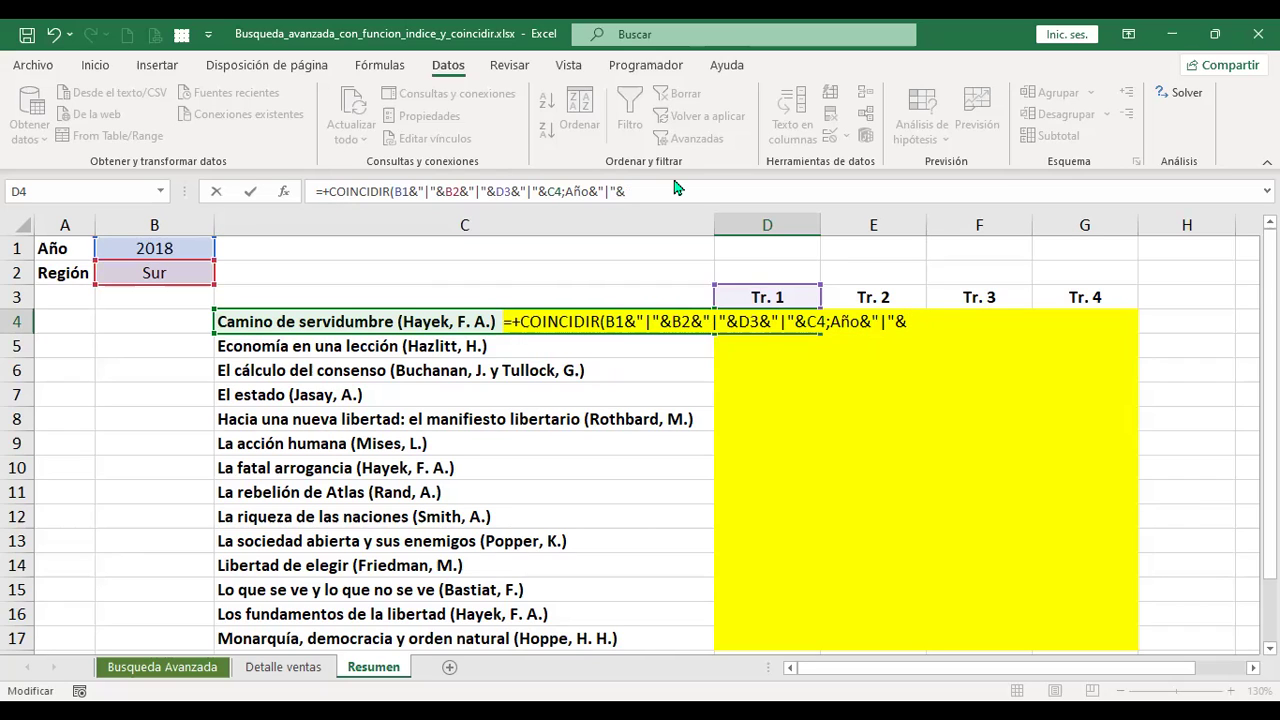
key(Home)
key(Delete)
key(Delete)
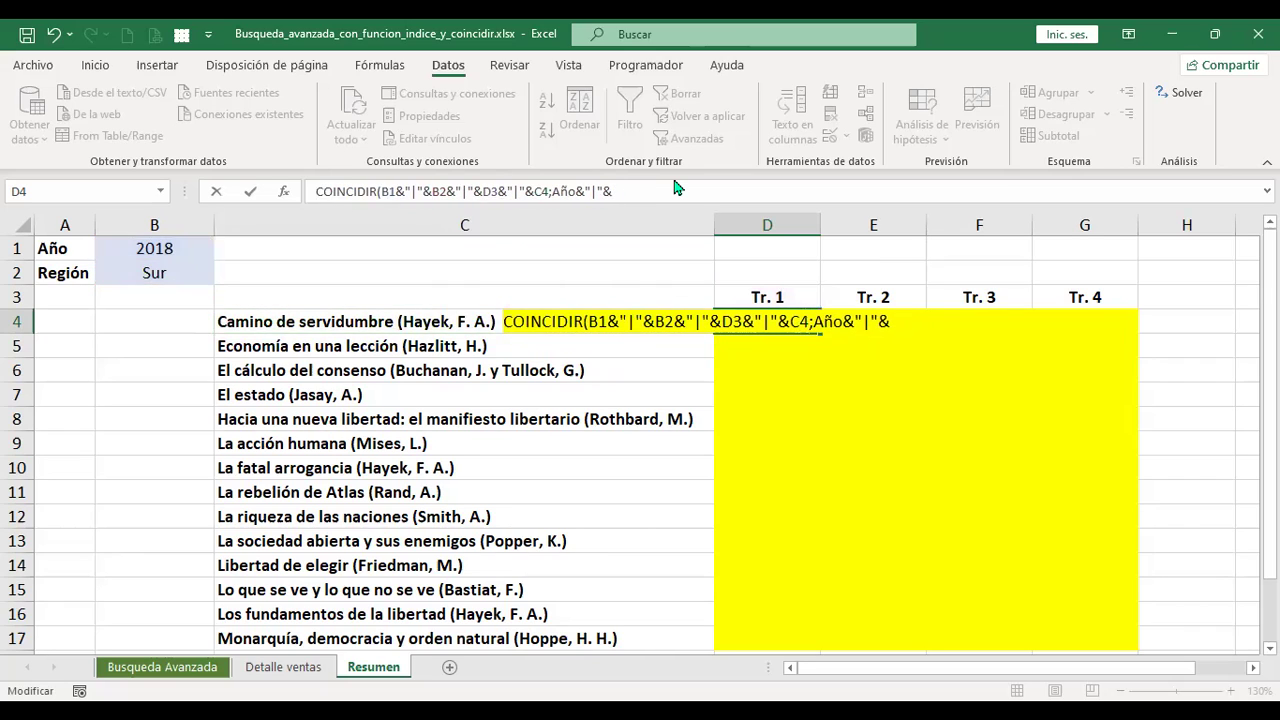
text(')
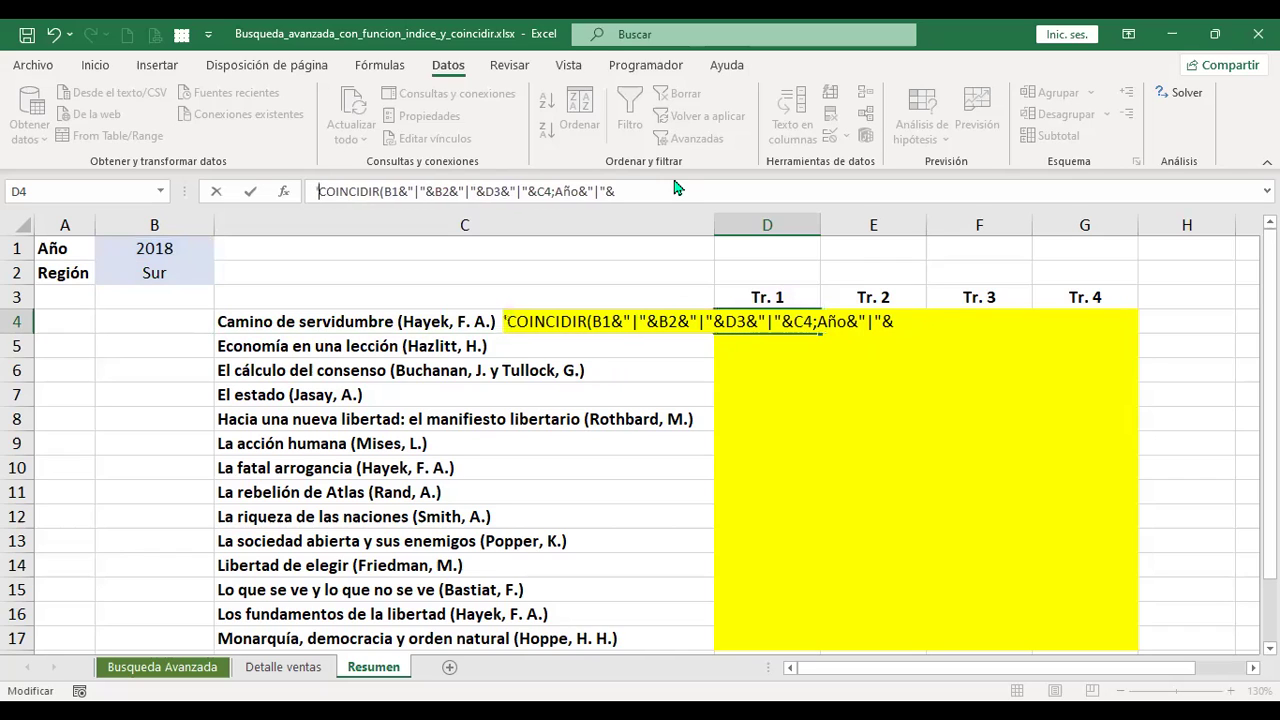
key(BackSpace)
key(Return)
key(Up)
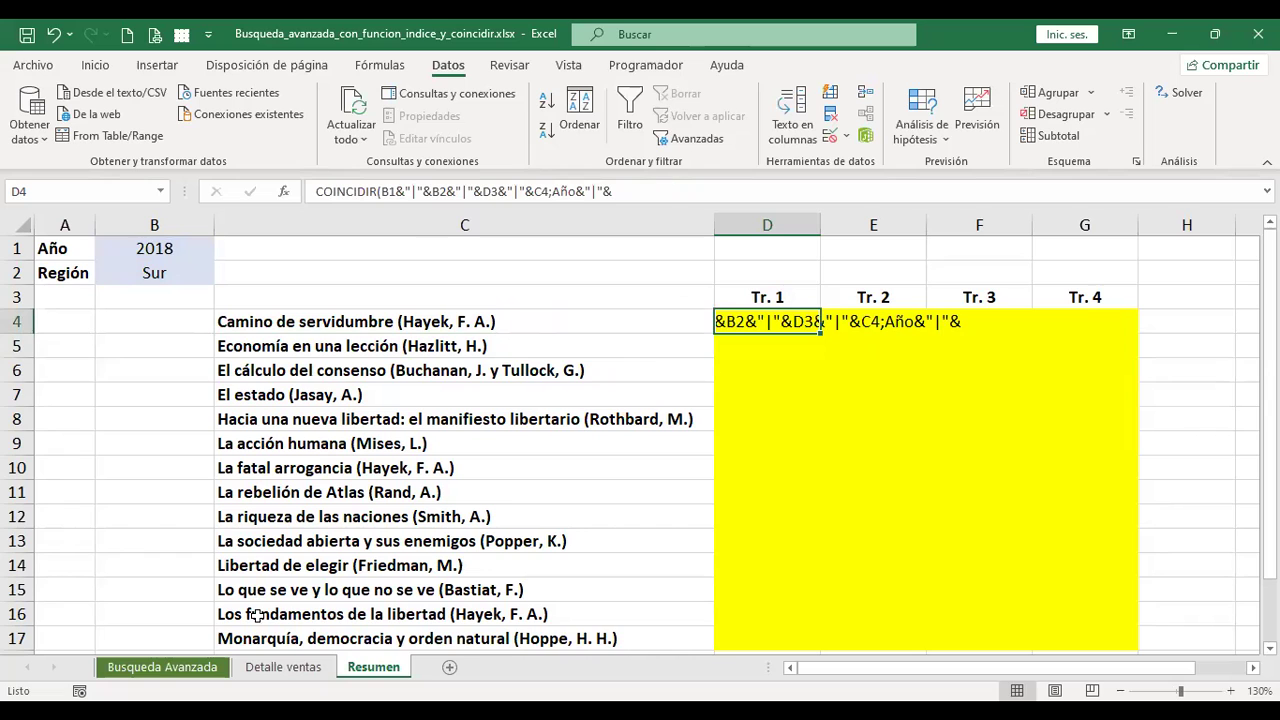
click(281, 667)
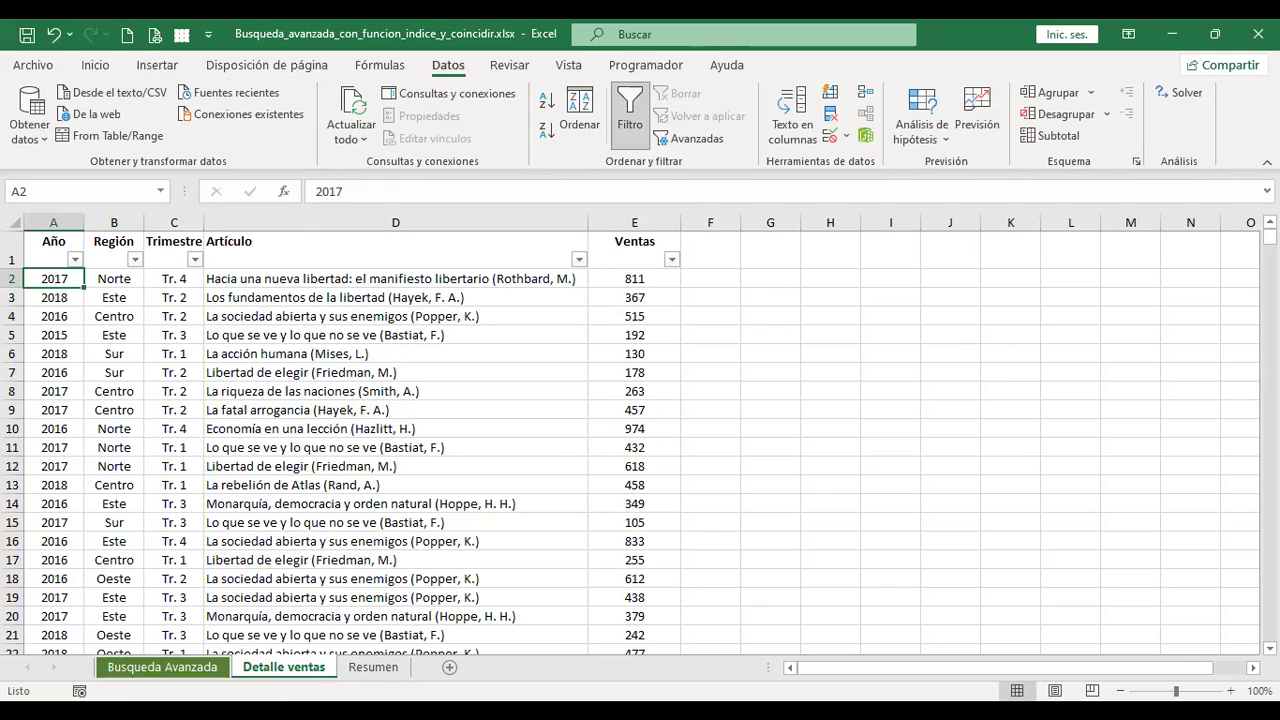
click(373, 667)
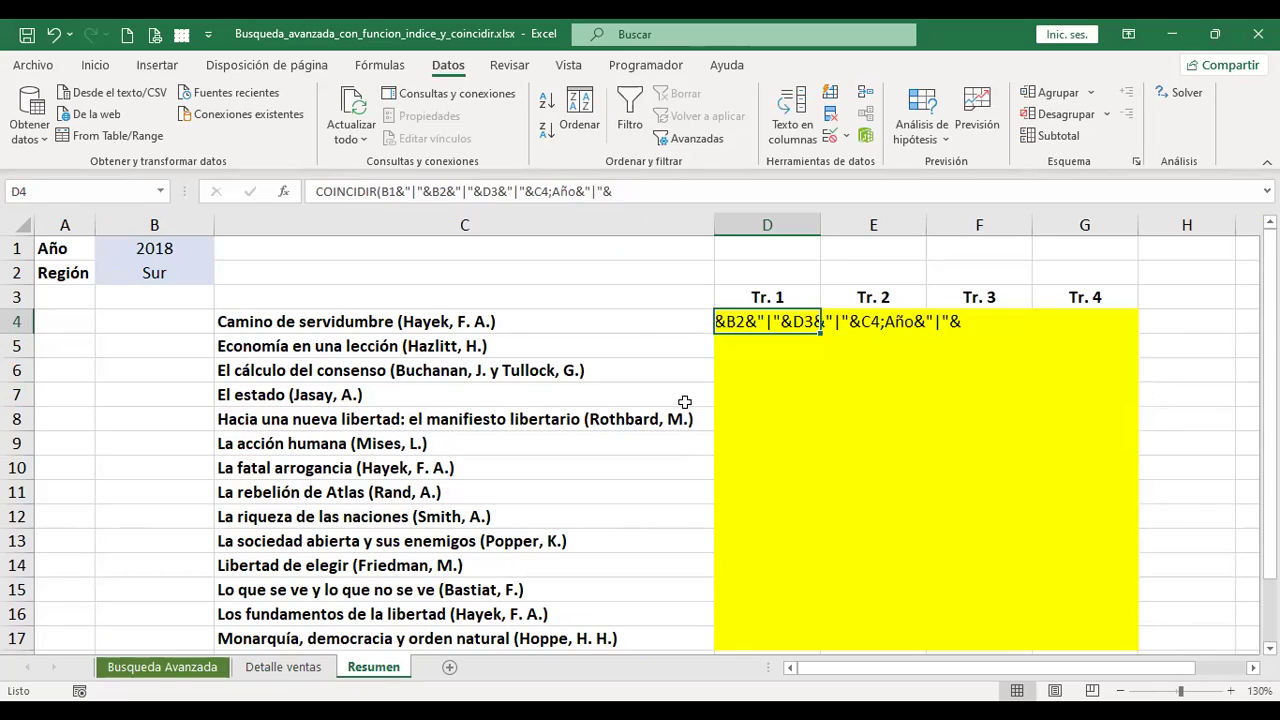
- Reactivate D4's formula with a leading + and extend the lookup array with Trimestre&"|"&
click(681, 192)
key(Home)
text(+)
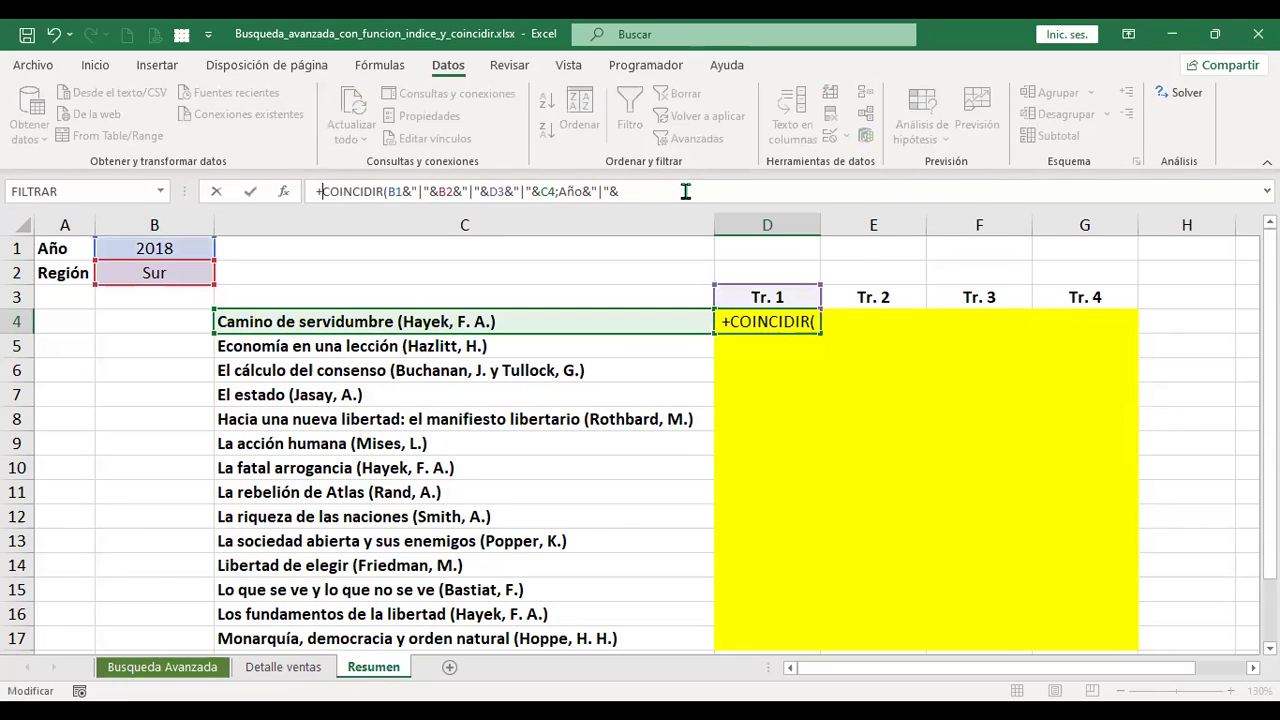
key(End)
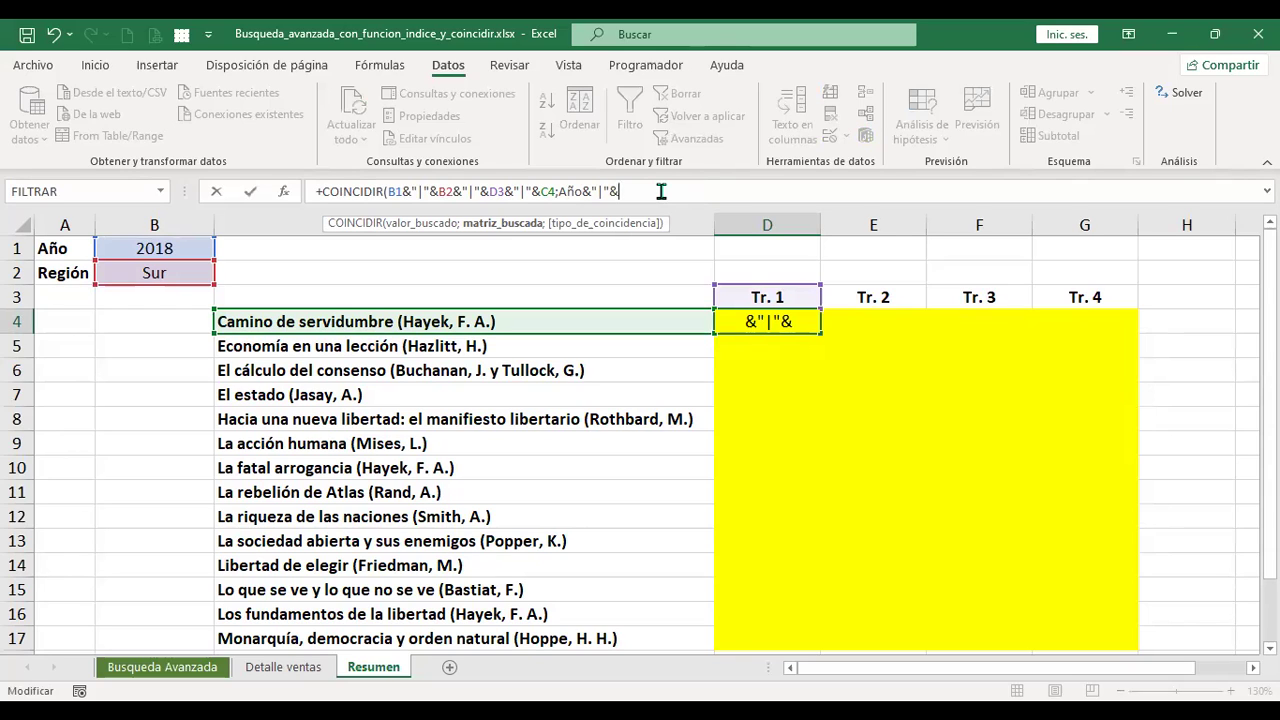
click(578, 191)
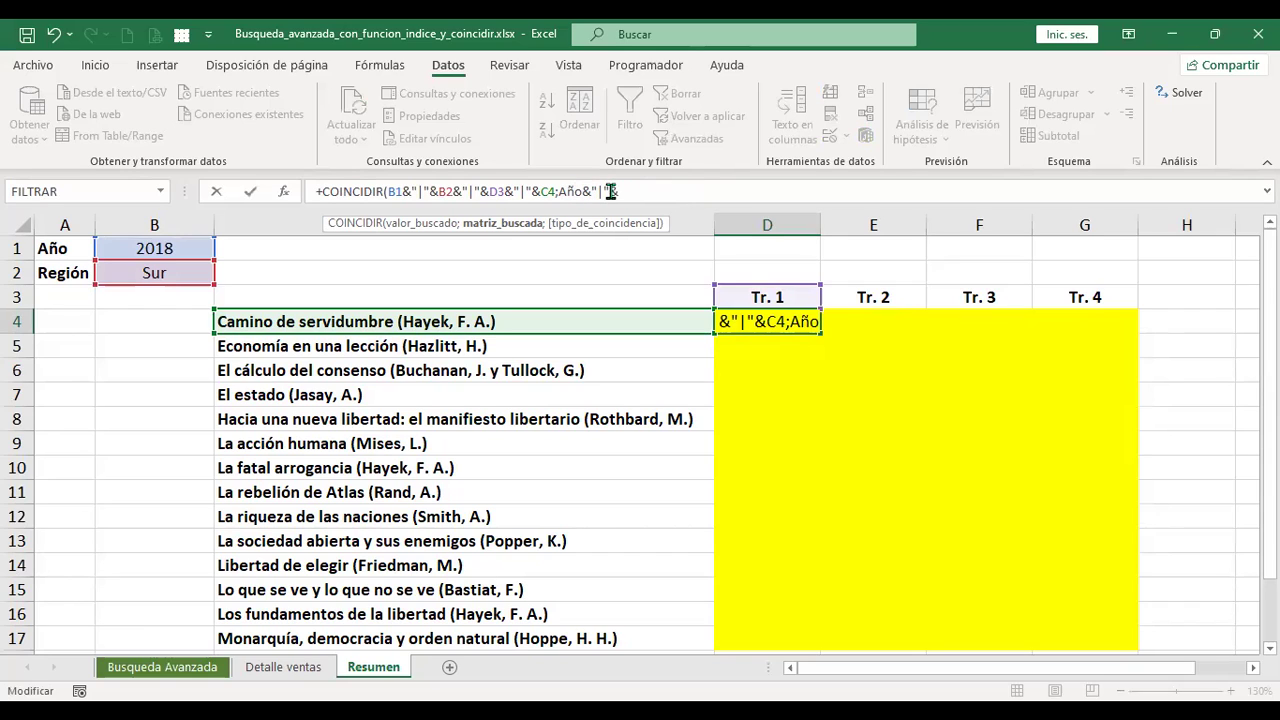
click(621, 191)
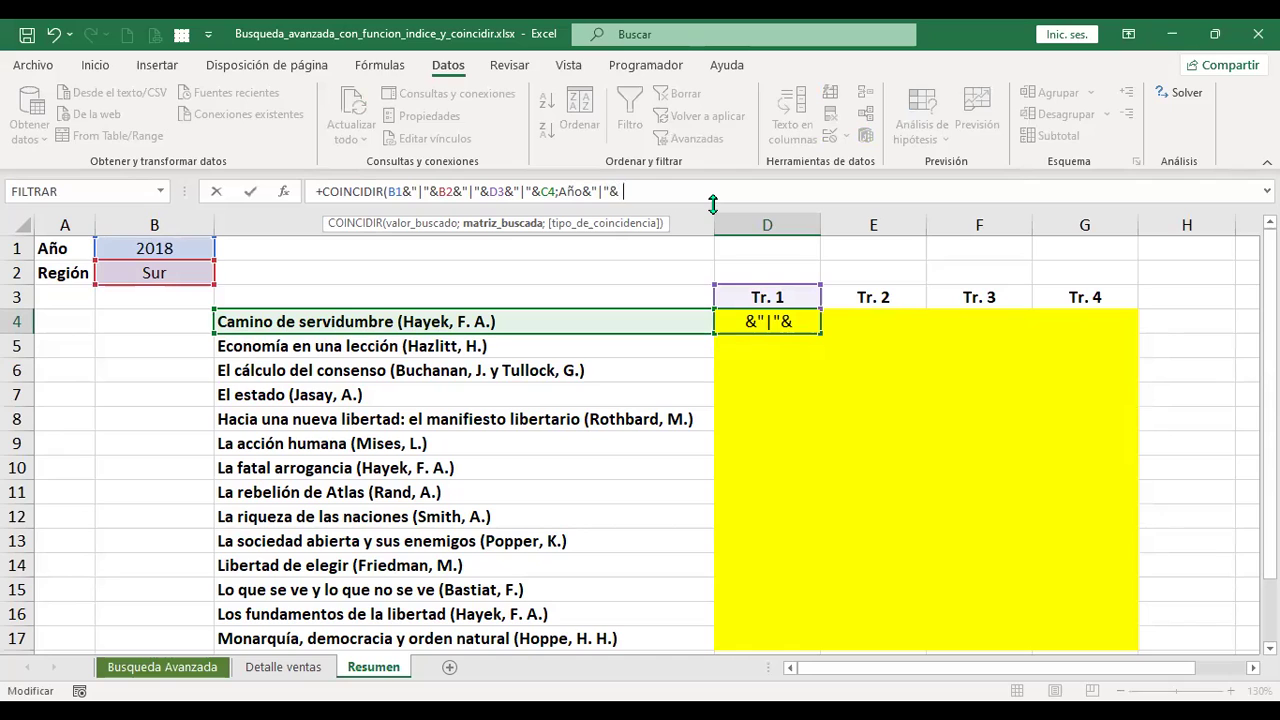
text(tr)
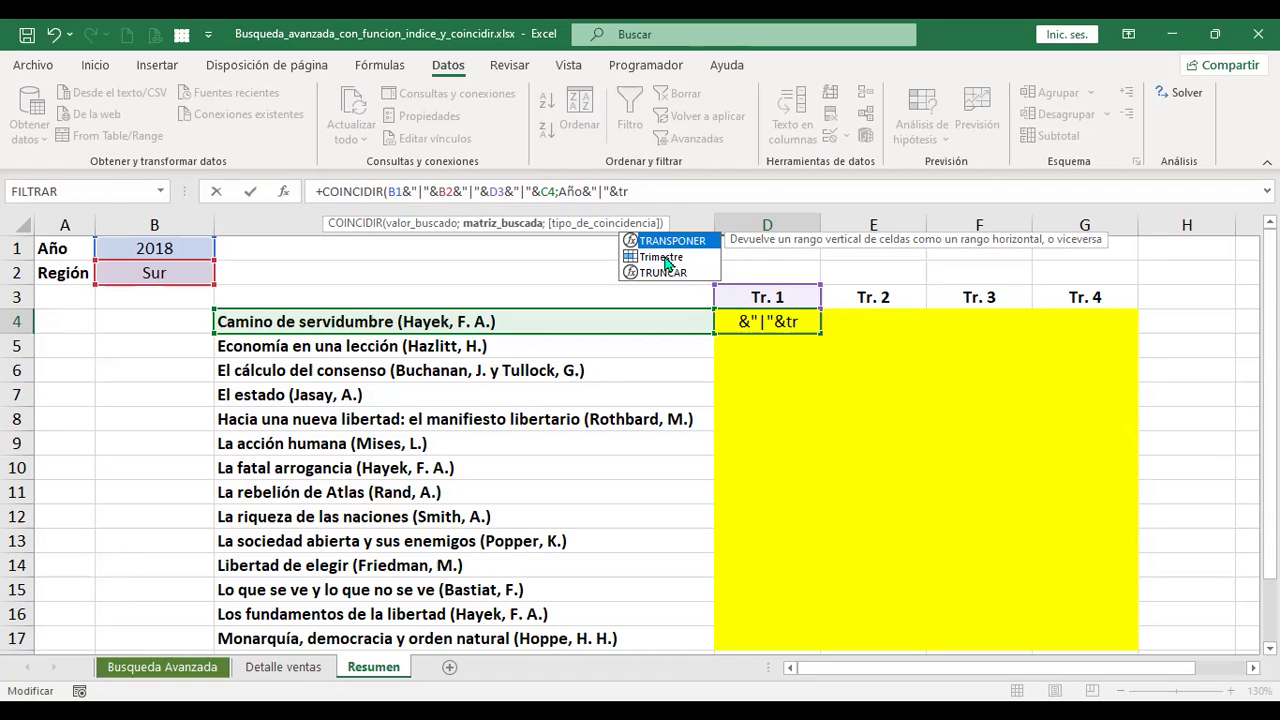
double_click(667, 259)
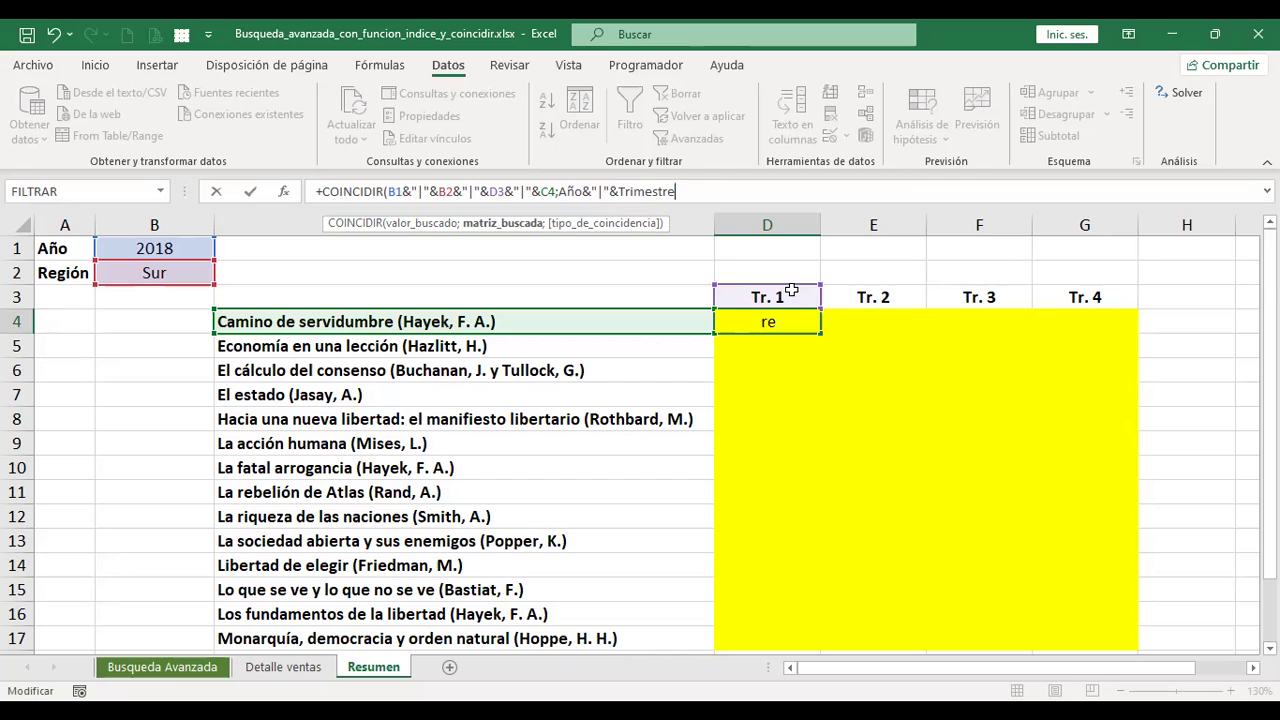
text(&)
text("|)
text(")
text(&)
- Add the Artículo and Región range names to the joined lookup array
text(Ar)
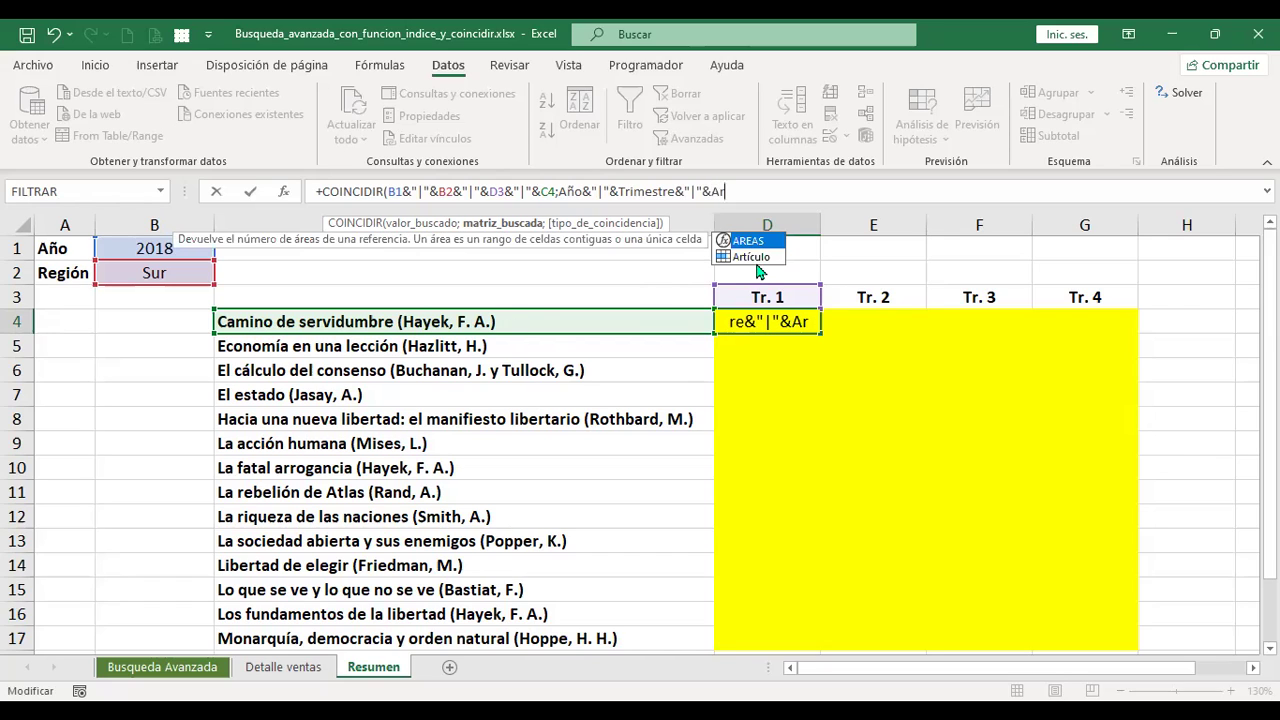
double_click(756, 257)
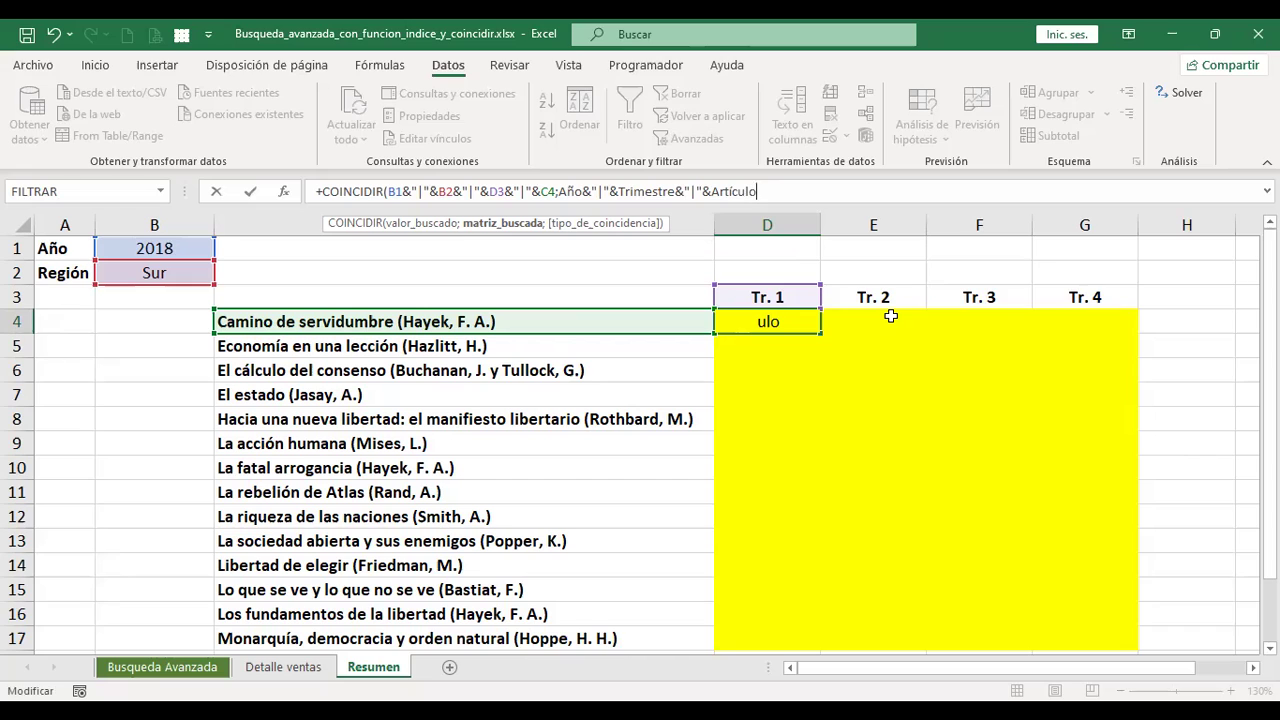
text(&")
text(|")
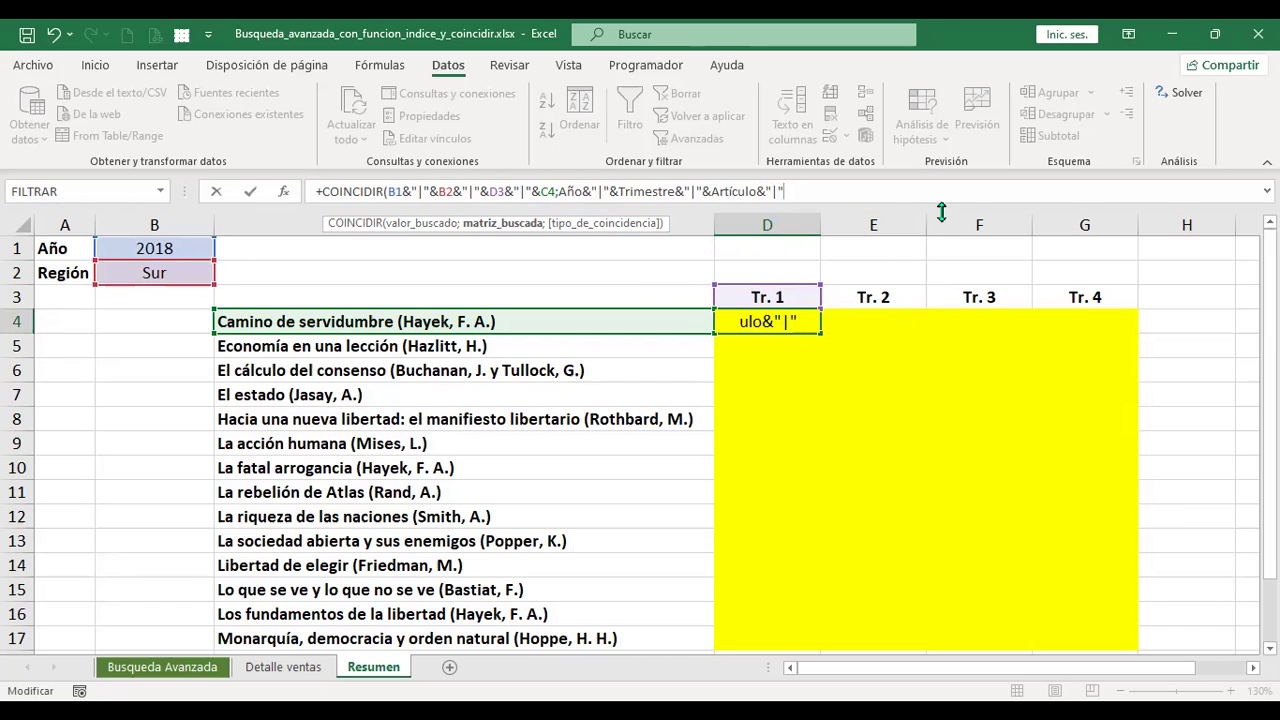
text(&)
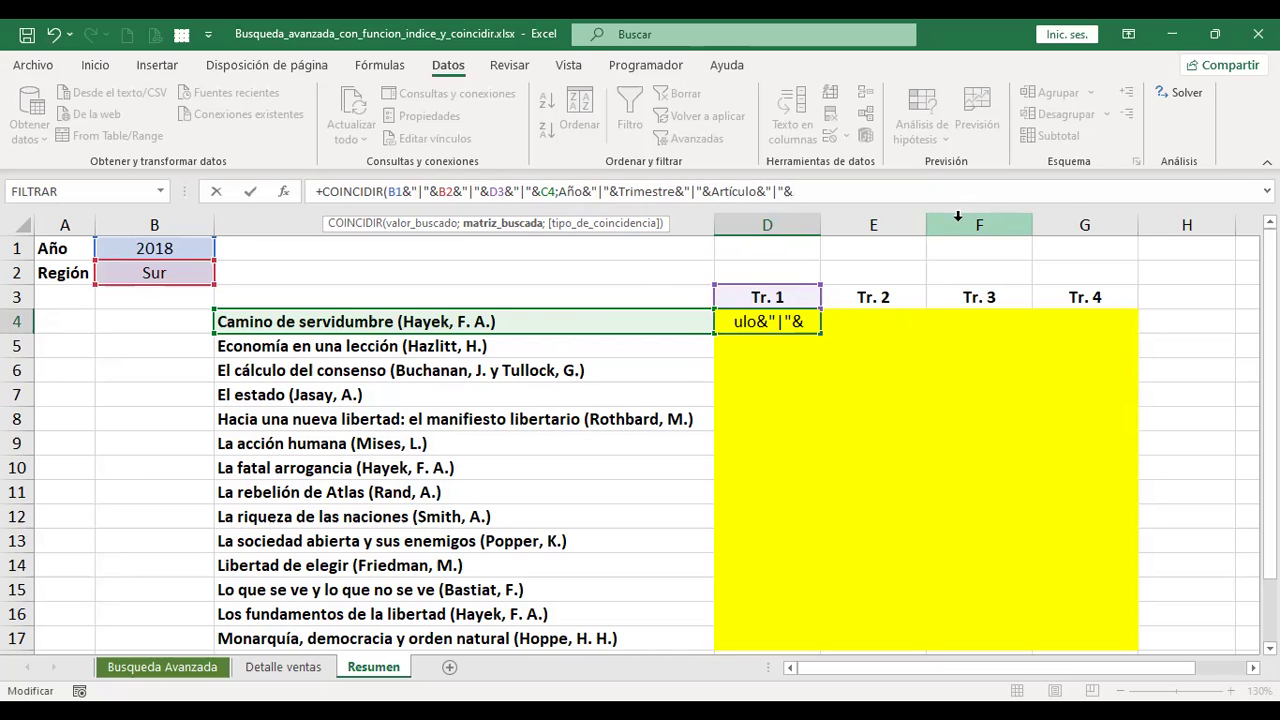
text(re)
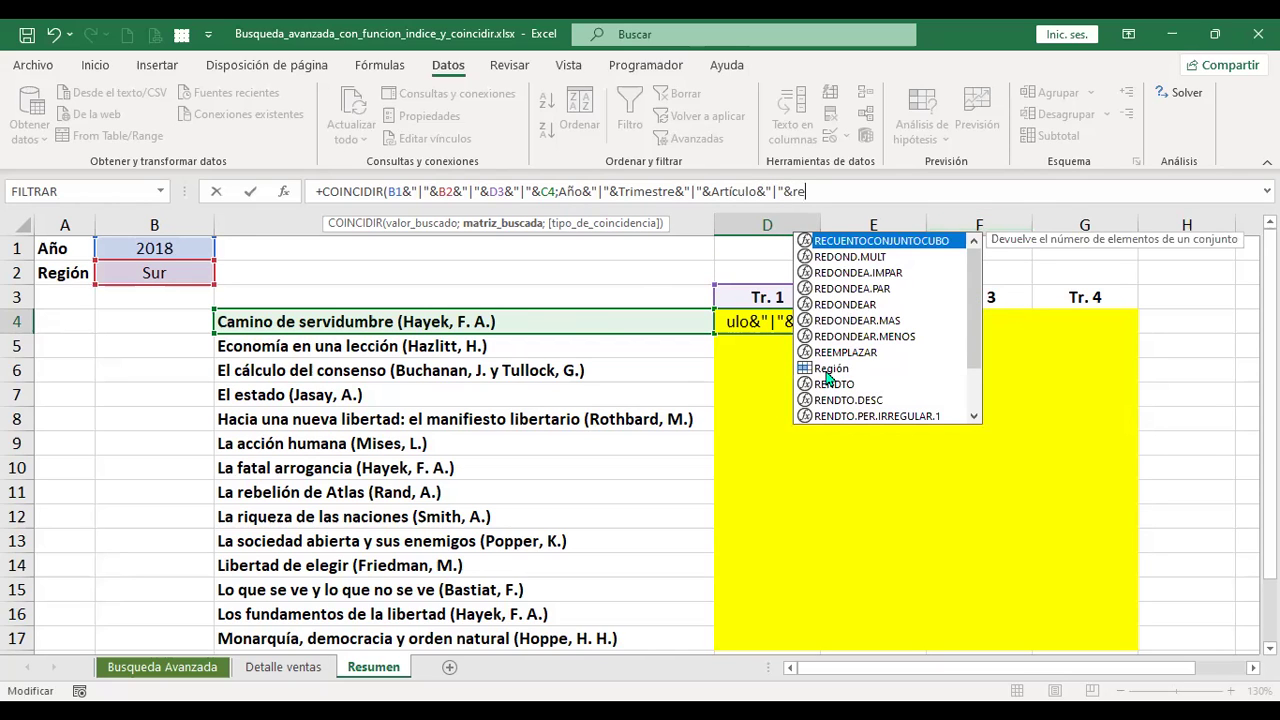
click(831, 369)
key(Tab)
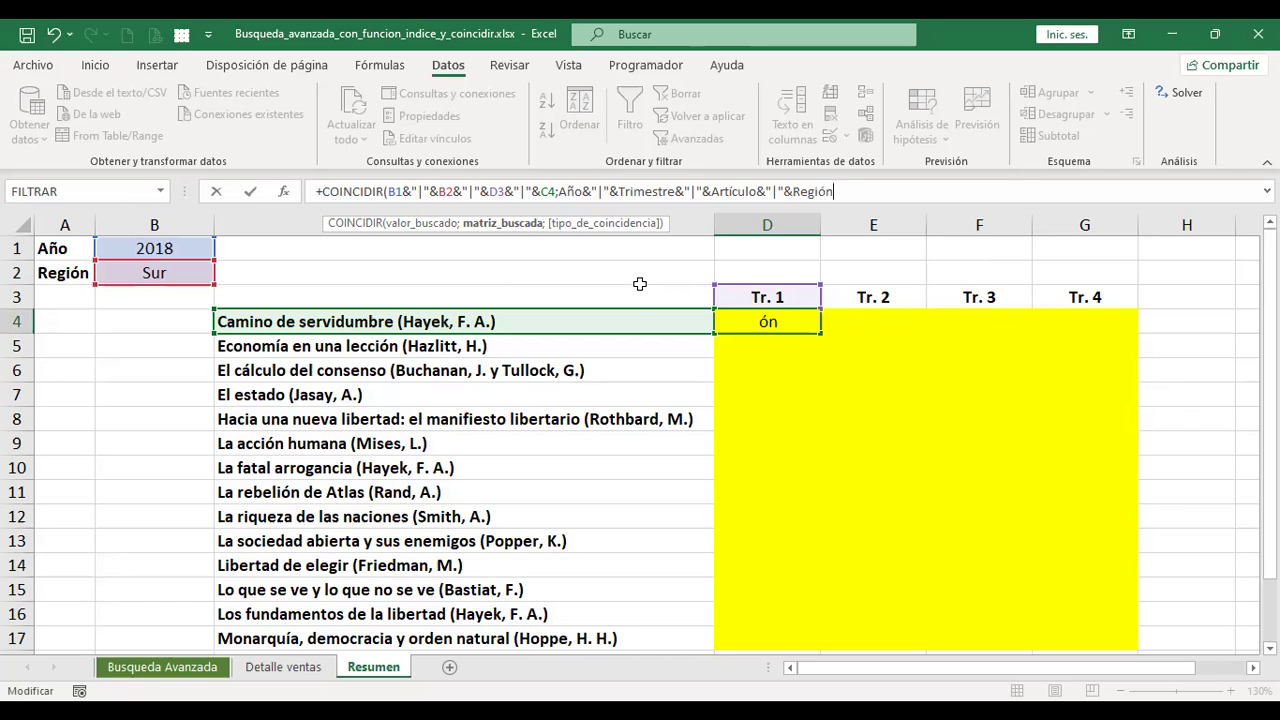
- Review the COINCIDIR arguments and add ;0 as the exact-match type
click(353, 191)
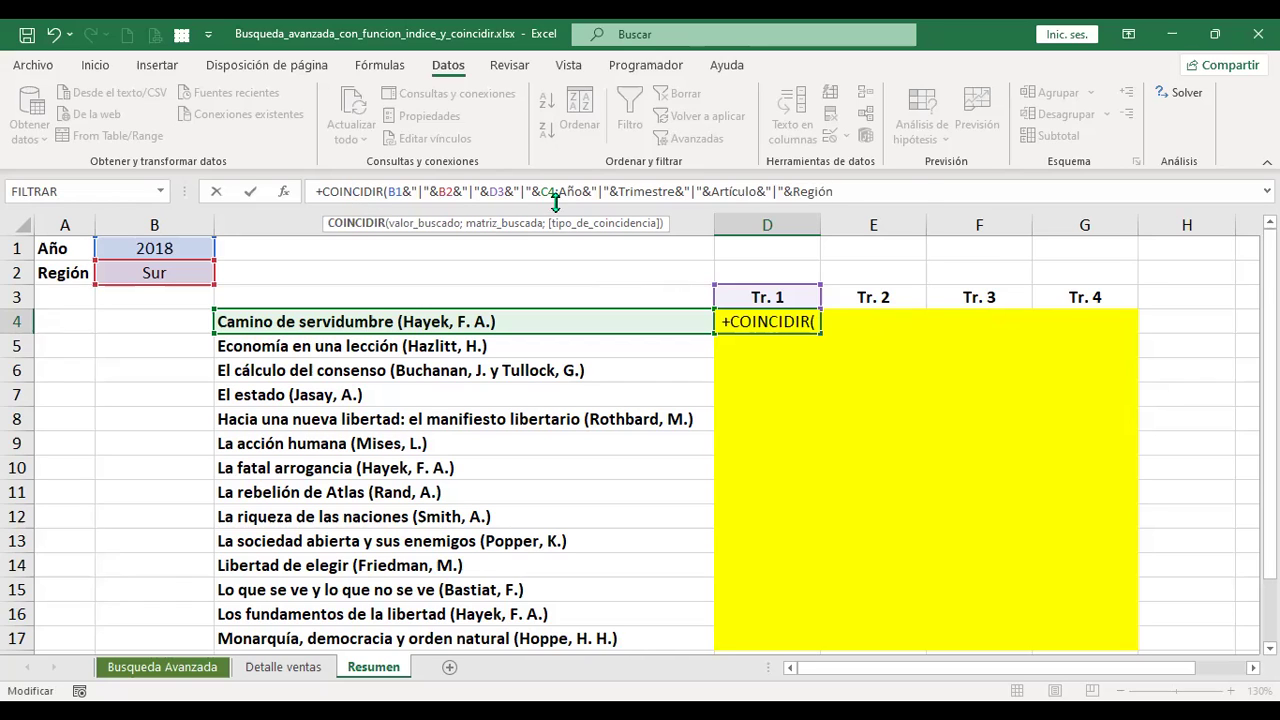
key(Right)
key(Right)
key(Right)
key(Right)
key(Right)
key(Right)
key(Right)
key(Right)
key(Right)
key(Right)
key(Right)
key(Right)
key(Right)
key(Right)
key(Right)
key(Right)
key(Right)
key(Right)
key(Right)
key(Right)
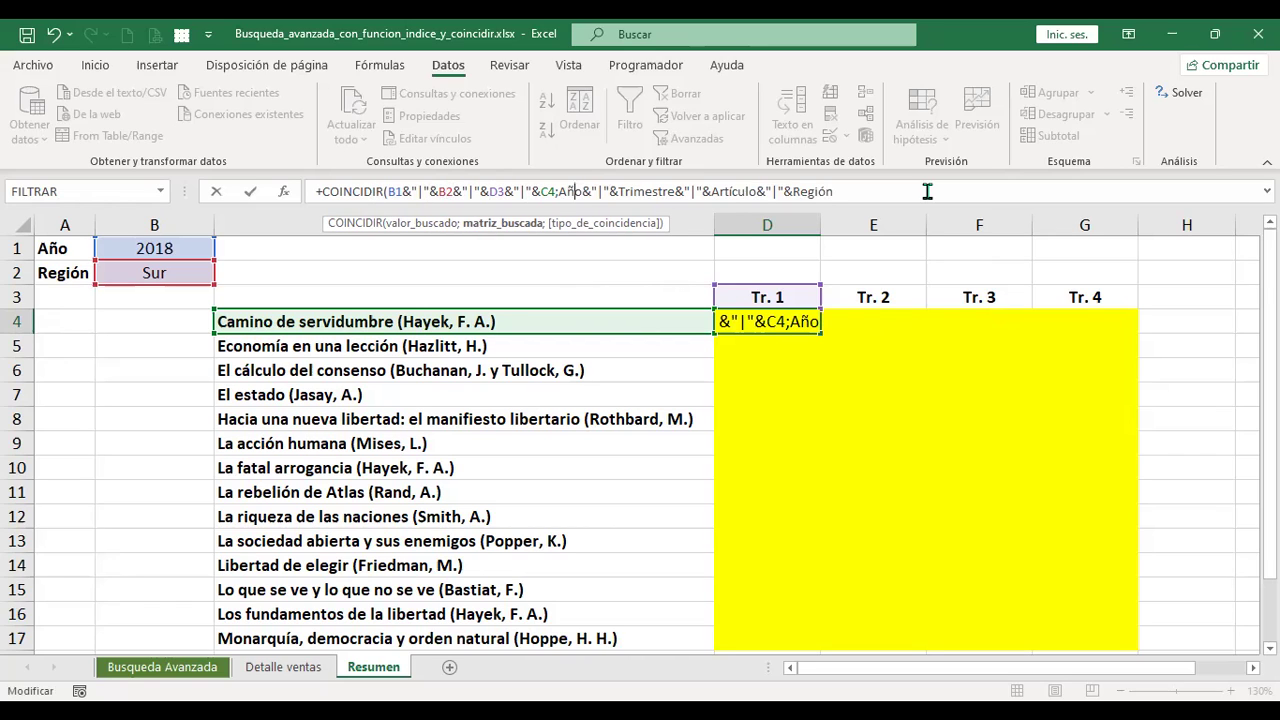
key(Left)
key(Left)
key(Right)
key(Right)
key(Right)
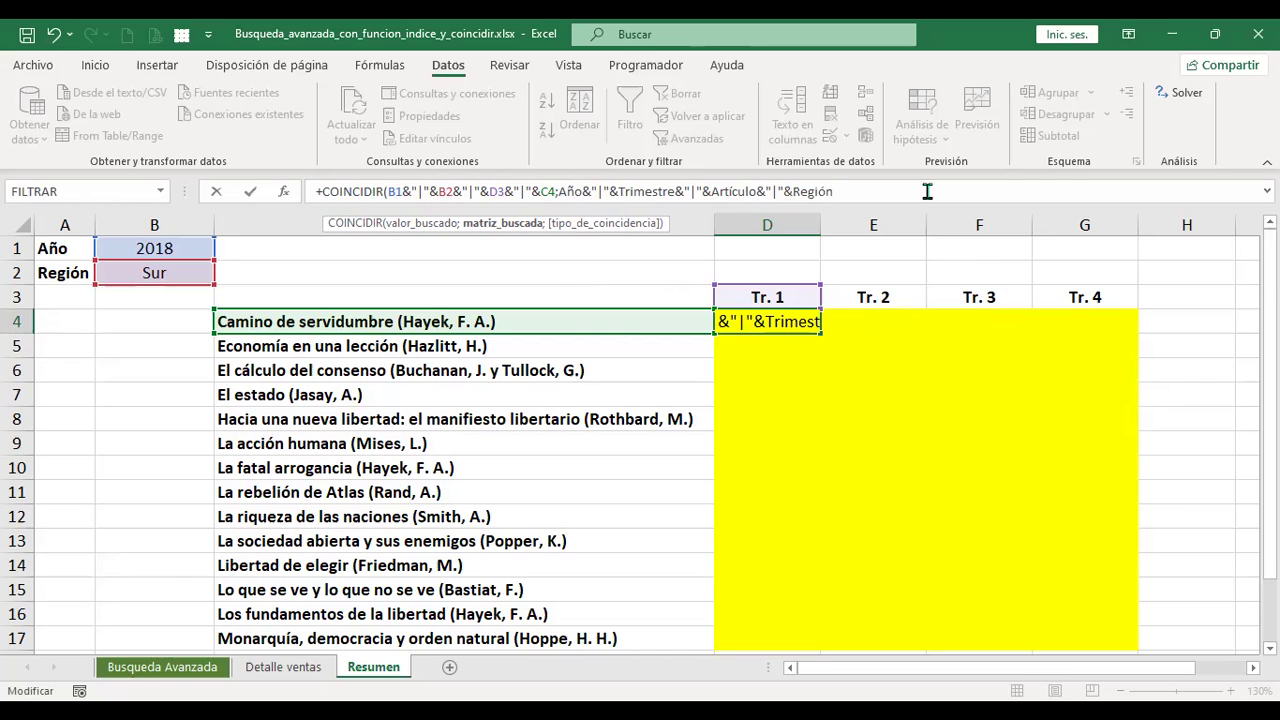
key(Right)
key(Right)
key(Right)
key(Right)
key(Right)
key(Right)
key(Right)
key(Right)
key(Right)
key(Right)
key(Right)
key(Right)
key(Right)
key(Right)
key(Right)
key(Right)
text(;0)
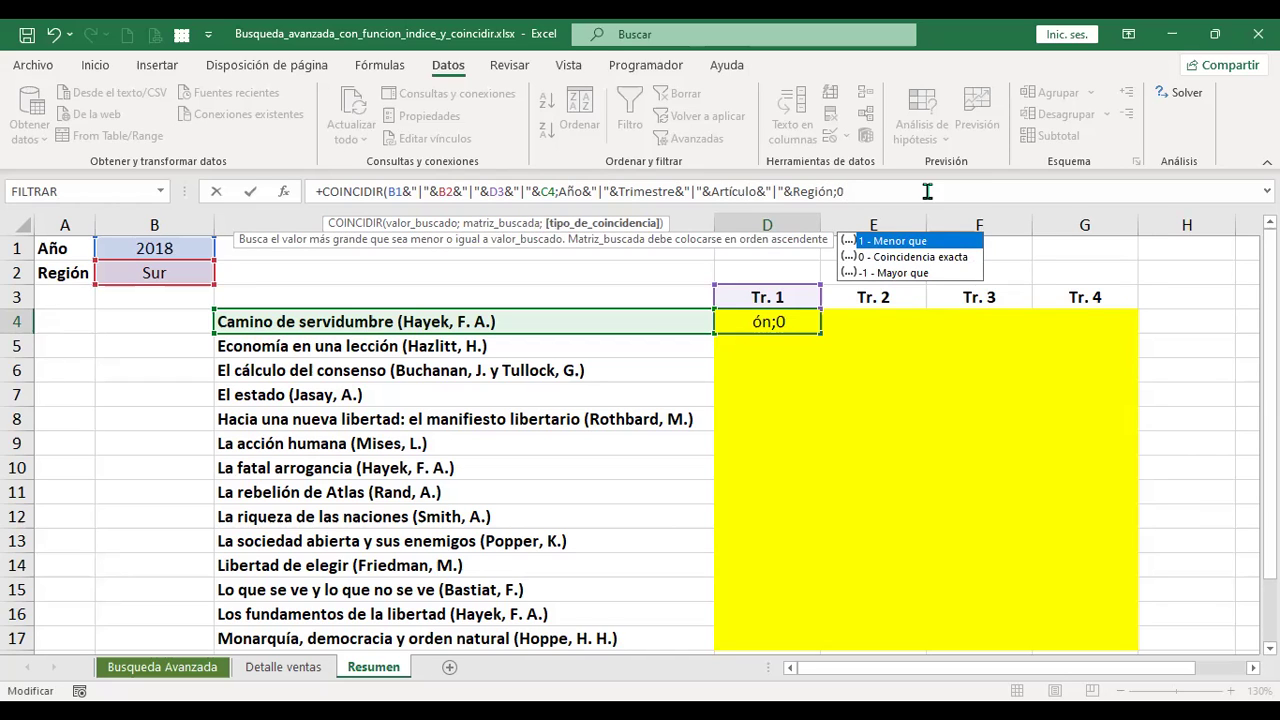
- Commit D4's COINCIDIR formula, which shows #N/D, and check the year in B1
key(Return)
key(Up)
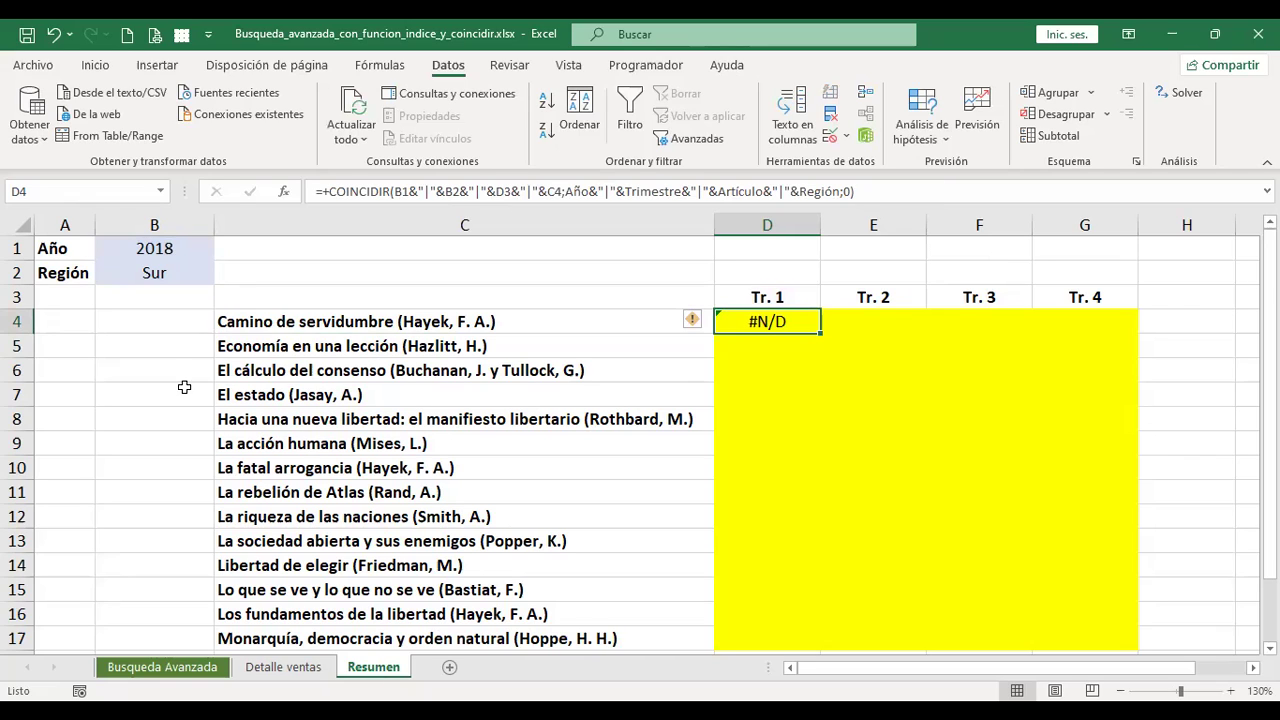
click(173, 243)
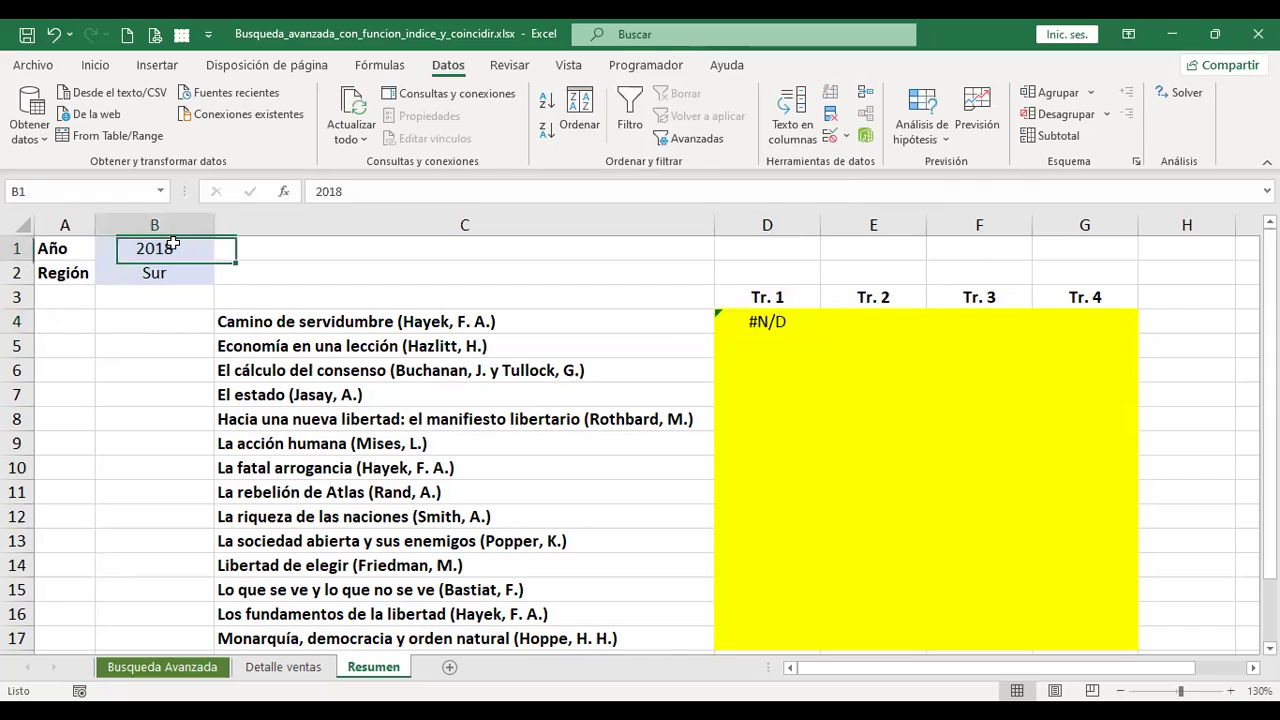
click(775, 316)
key(F2)
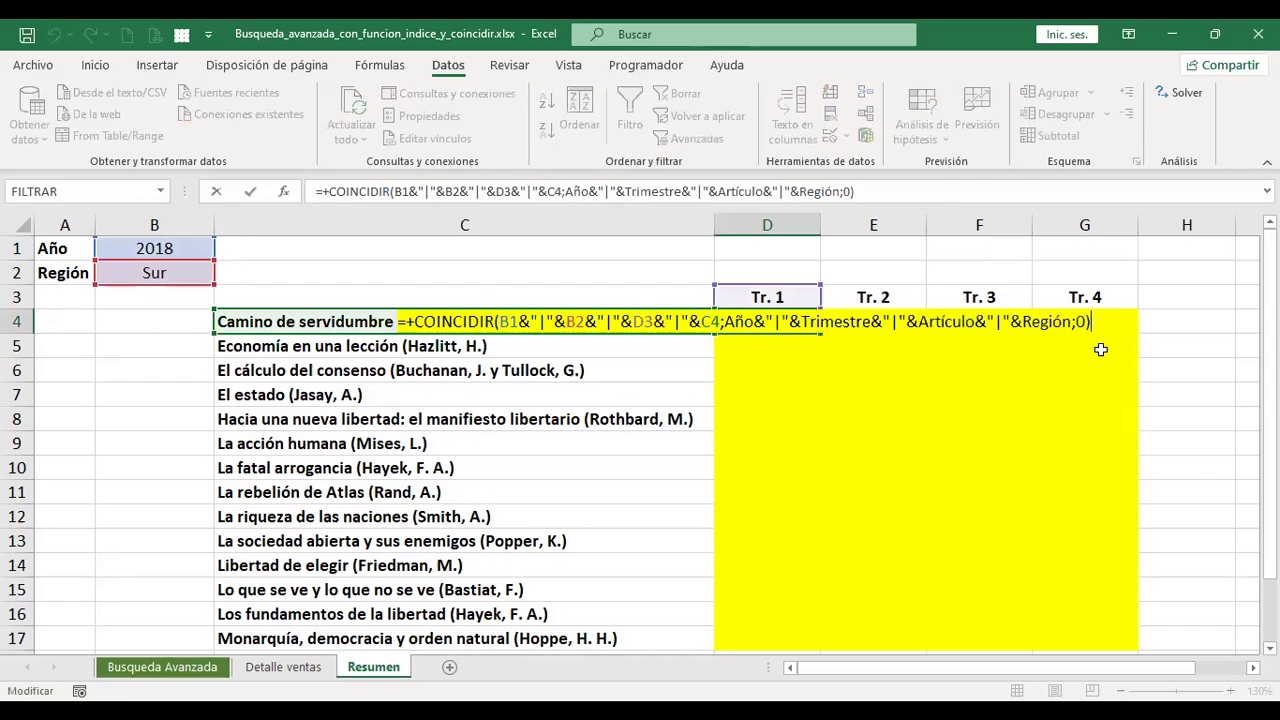
key(Home)
key(Right)
key(Right)
key(Right)
key(Left)
key(Left)
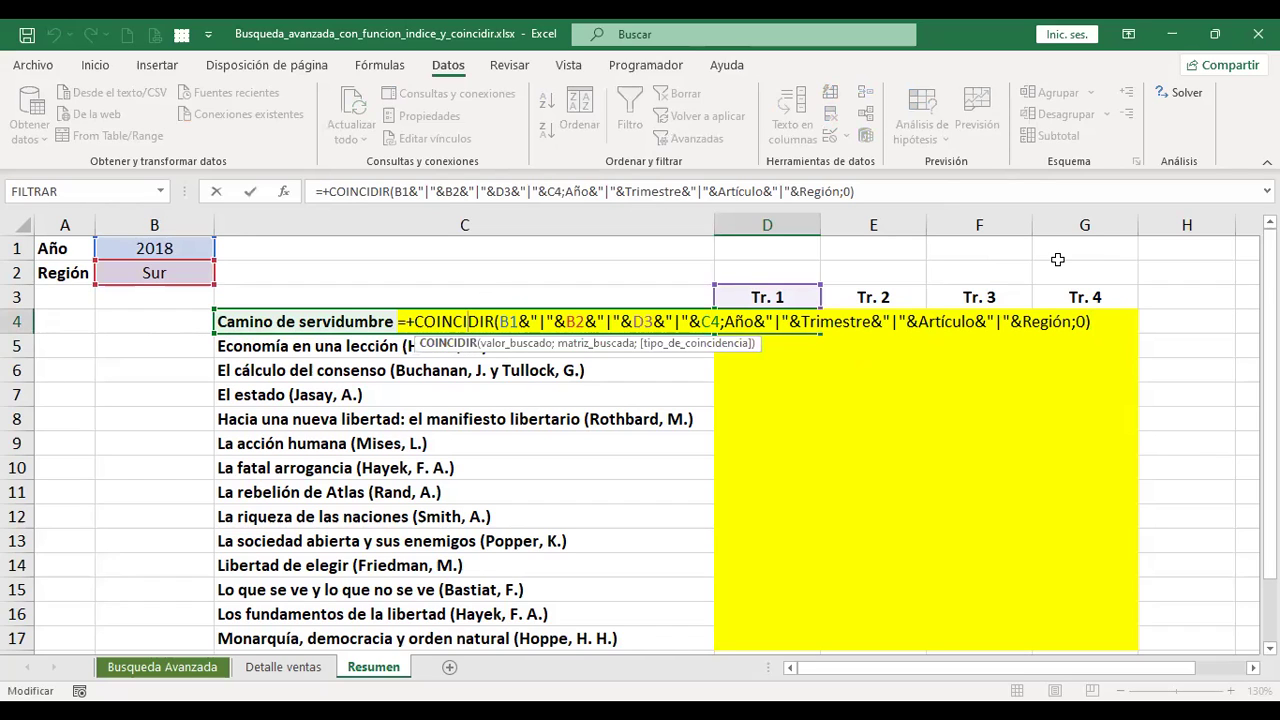
key(Right)
key(Right)
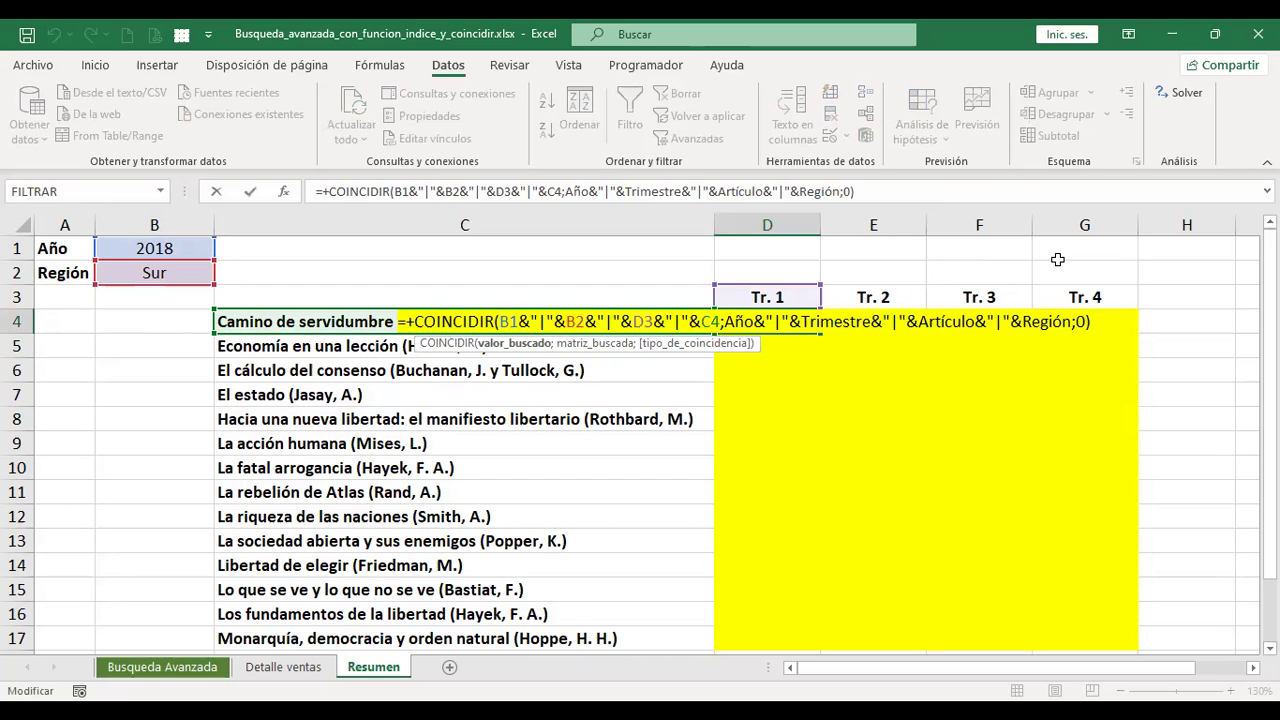
key(Right)
key(Right)
key(Right)
key(Right)
key(Right)
key(Right)
key(Right)
key(Right)
key(Right)
key(Left)
key(Left)
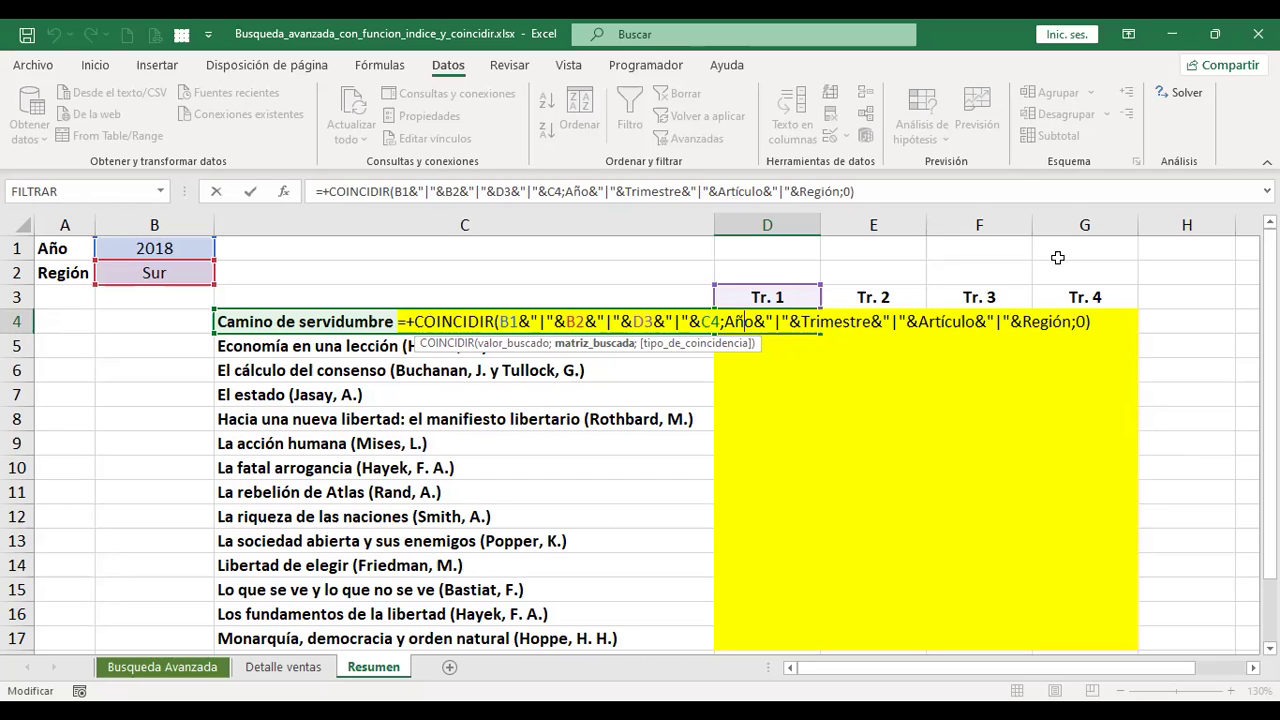
key(Right)
key(Right)
key(Right)
key(Right)
key(Right)
key(Right)
key(Right)
key(Right)
key(Right)
key(Right)
key(Right)
key(Right)
key(Right)
key(Right)
key(Right)
key(Right)
key(Right)
key(Right)
key(Right)
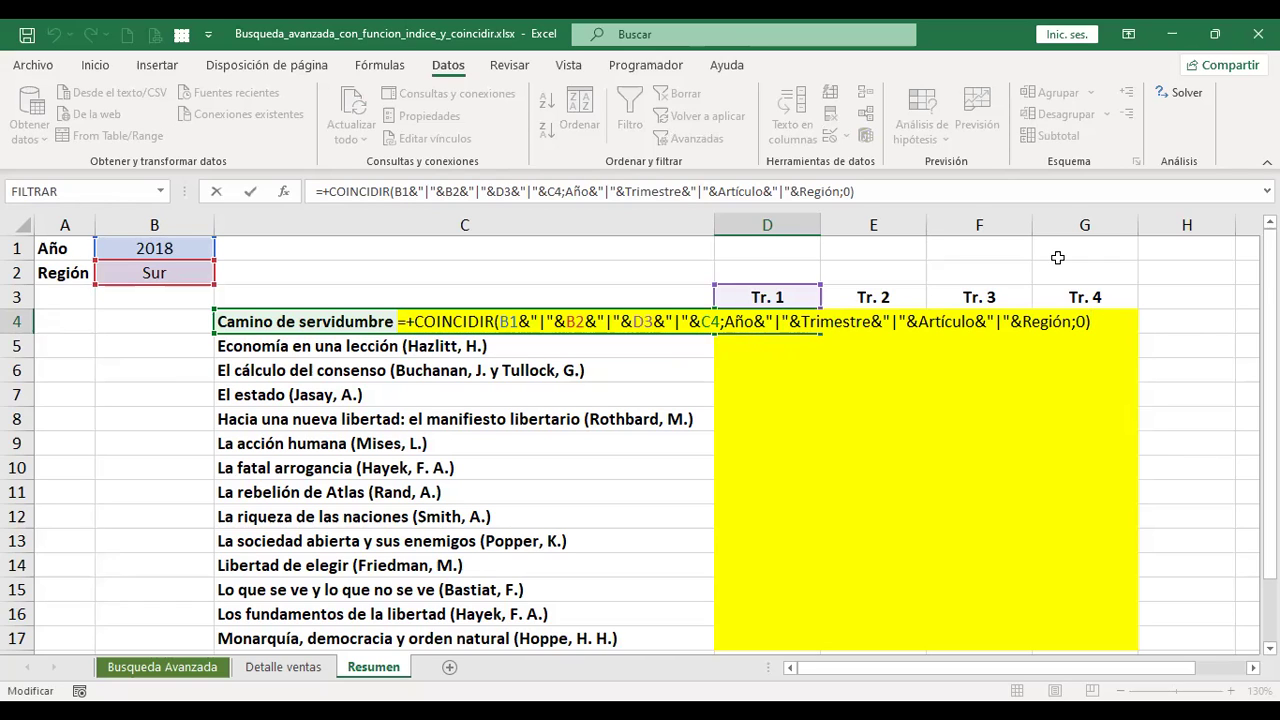
key(ctrl+Return)
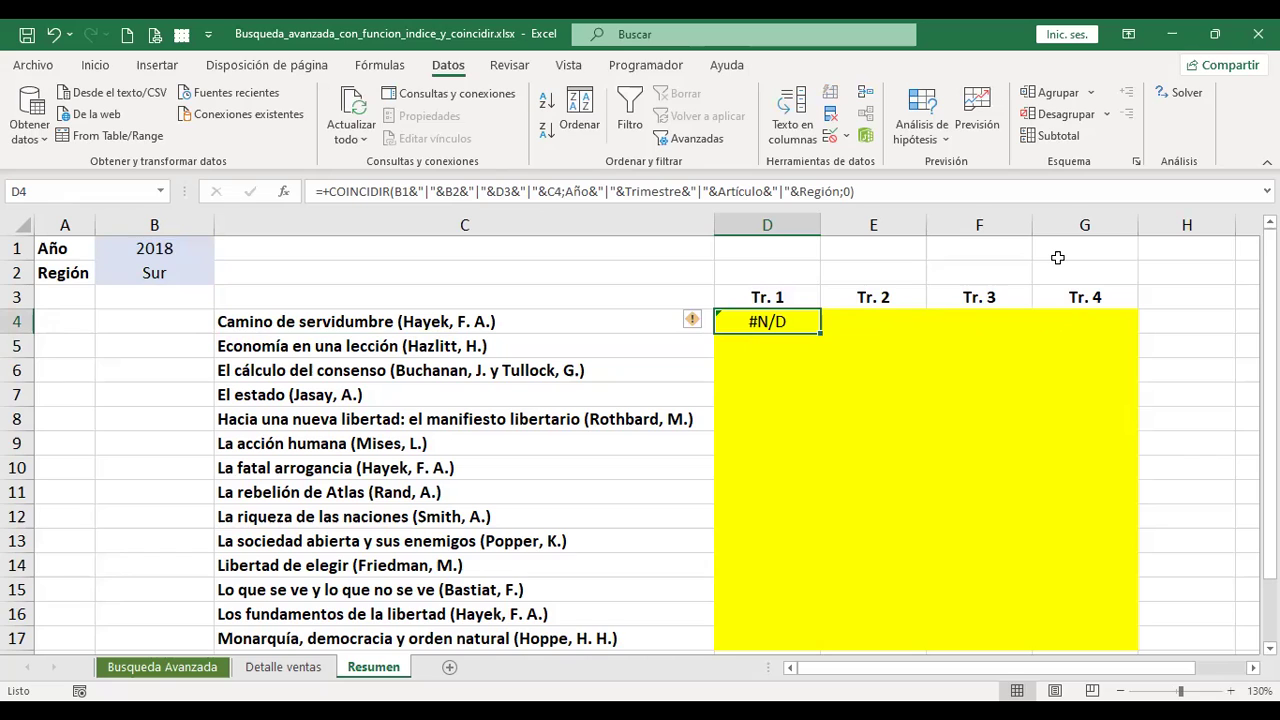
key(F2)
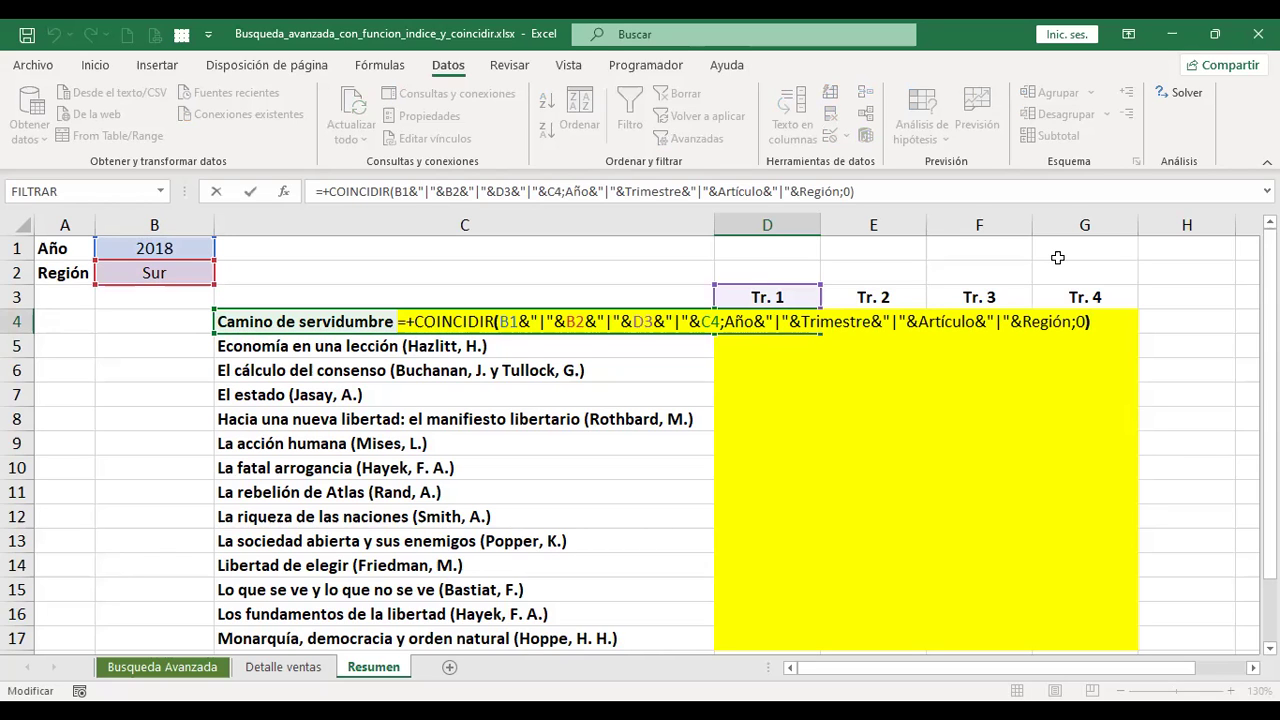
- Reorder the lookup array to Año, Región, Trimestre, Artículo so D4 returns 952
key(Left)
key(Left)
key(Left)
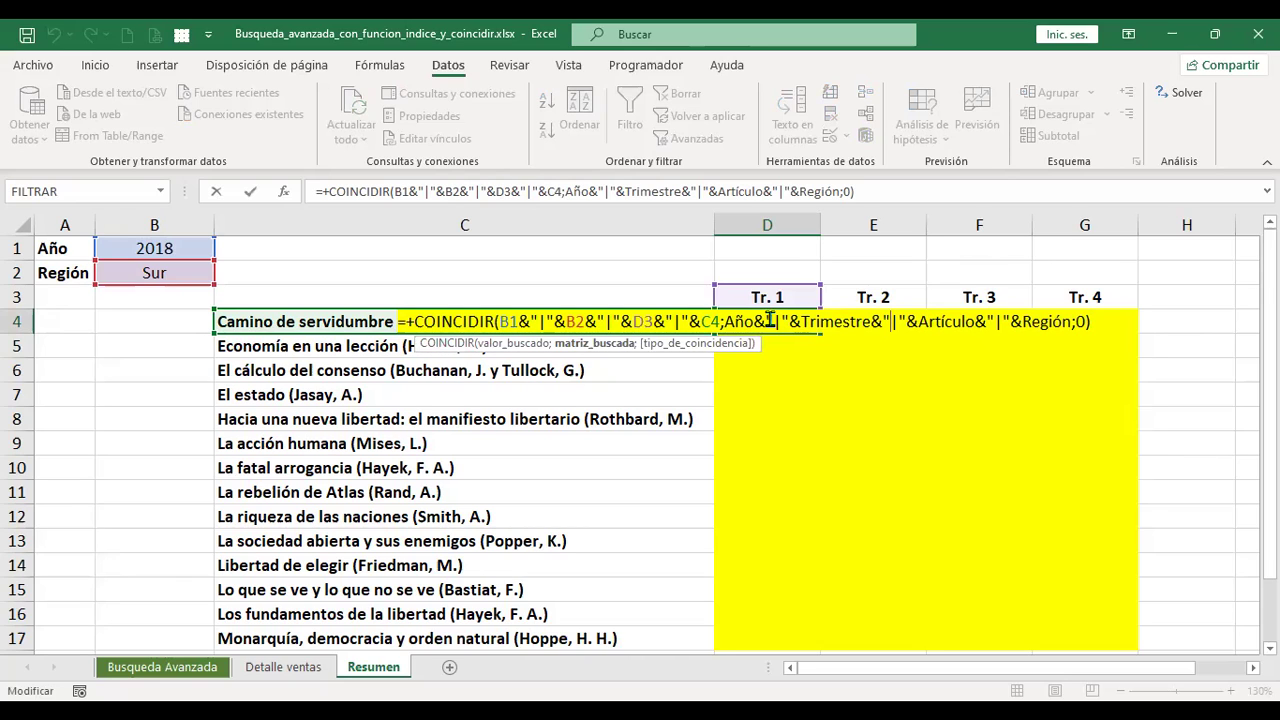
click(761, 324)
key(Right)
key(Right)
key(Right)
key(Right)
key(shift+Right)
key(shift+Right)
key(shift+Right)
key(shift+Right)
key(shift+Right)
key(shift+Right)
key(shift+Right)
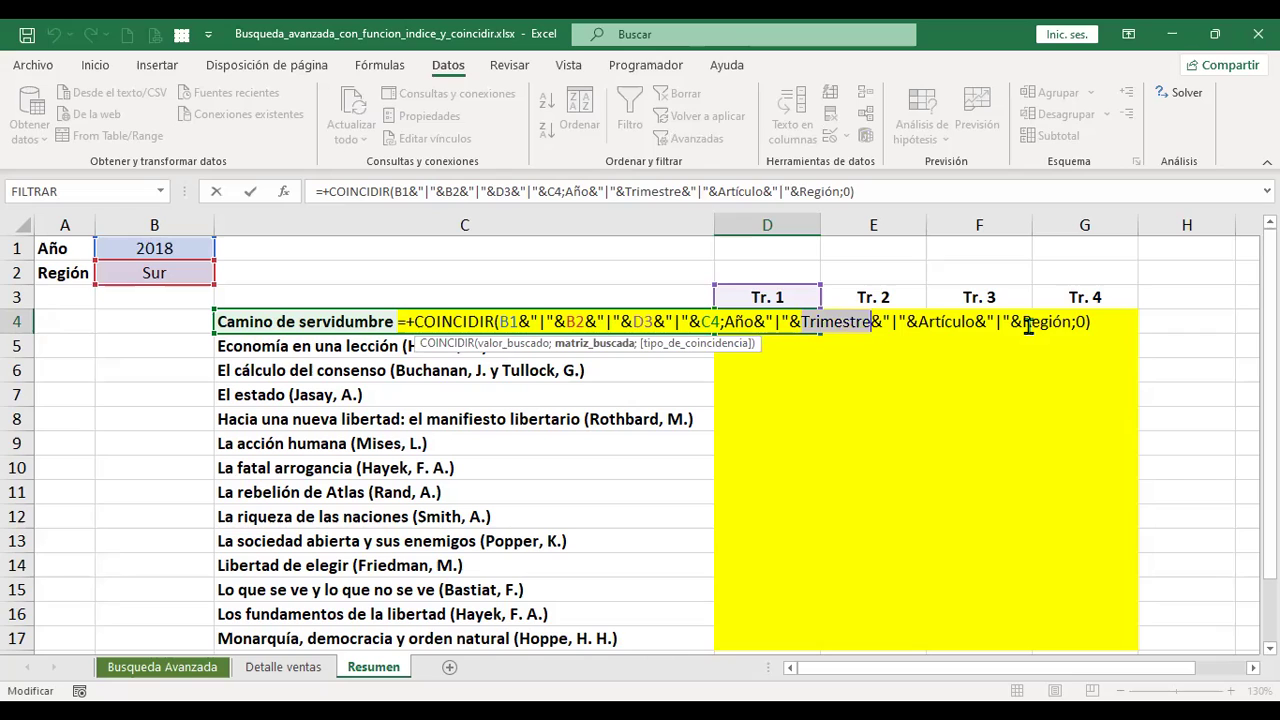
text(Región)
key(Right)
key(Right)
key(Right)
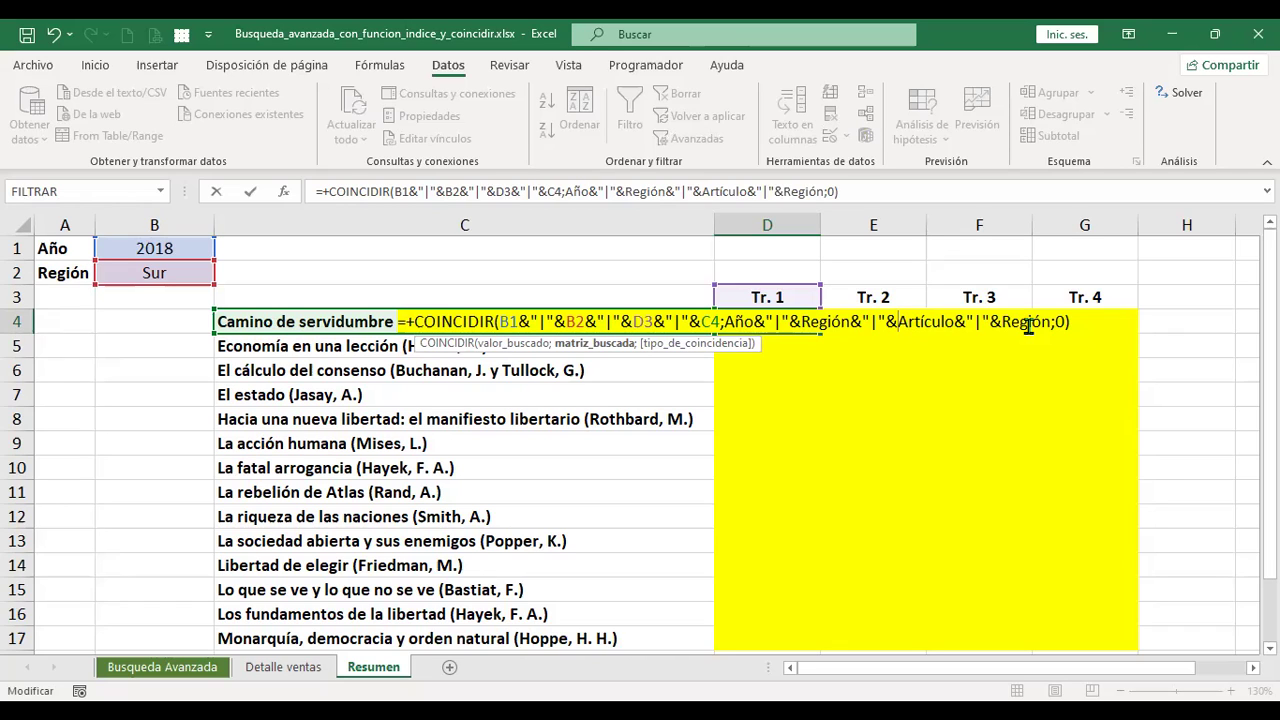
key(shift+Right)
key(shift+Right)
key(shift+Right)
key(shift+Right)
key(shift+Right)
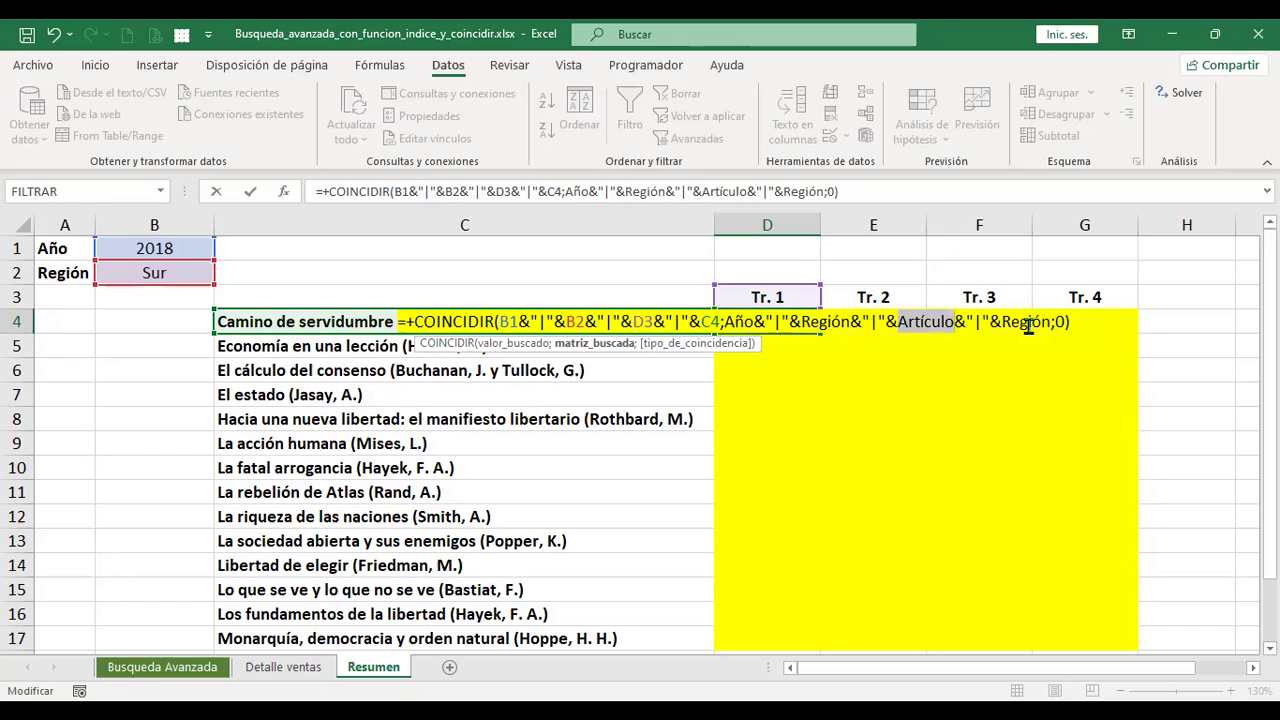
text(Trimestre)
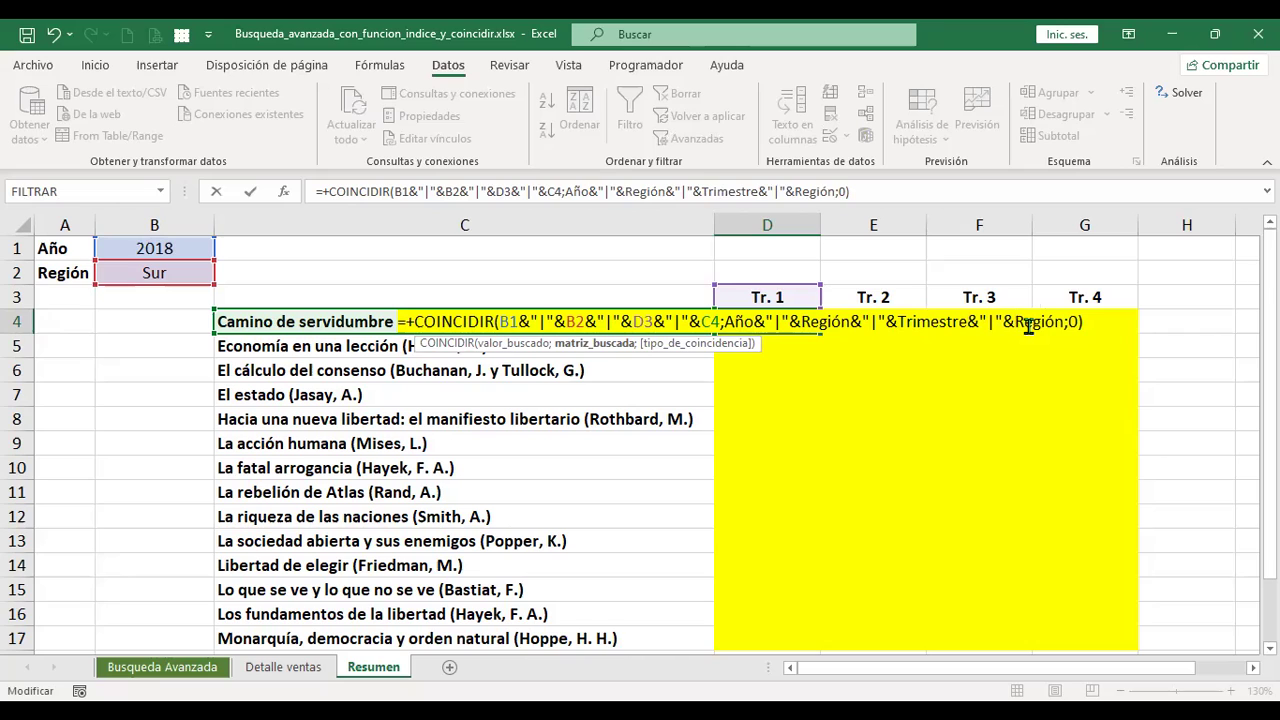
key(Right)
key(shift+Right)
key(shift+Right)
key(shift+Right)
key(shift+Right)
key(shift+Right)
key(shift+Right)
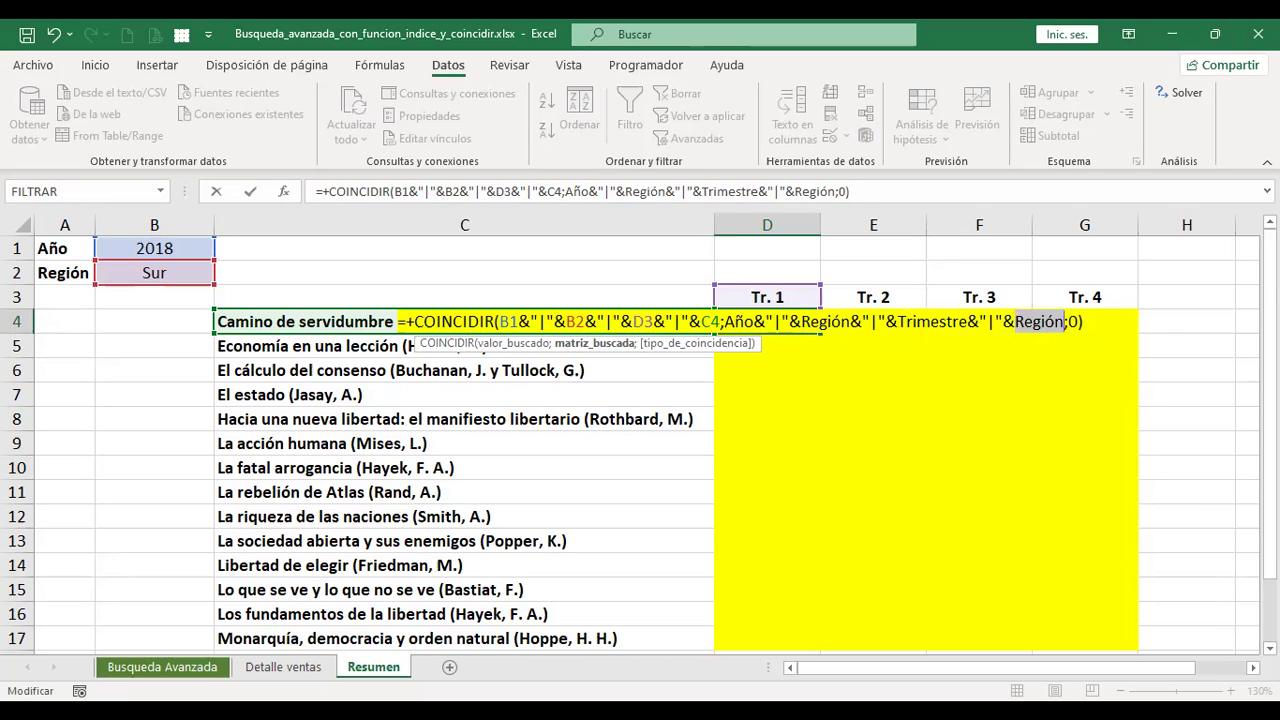
text(Artículo)
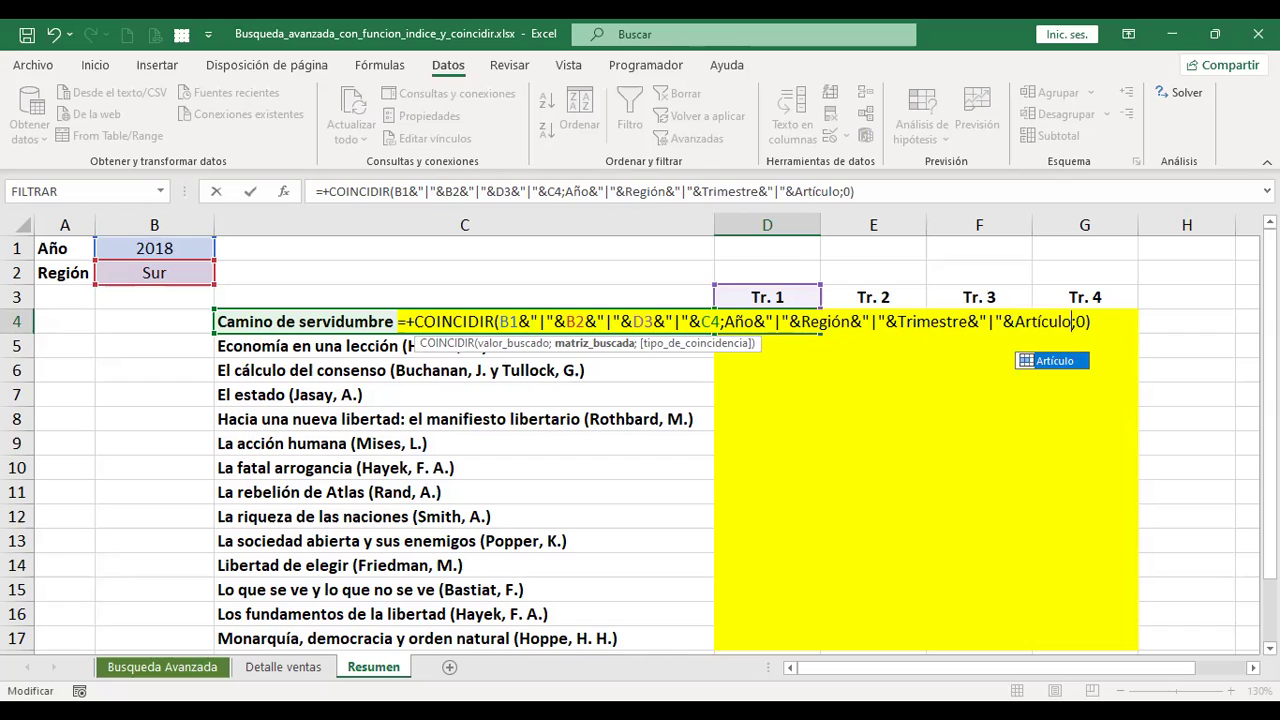
key(ctrl+Return)
- Review D4's lookup value and array references, then reconfirm the formula showing 952
key(F2)
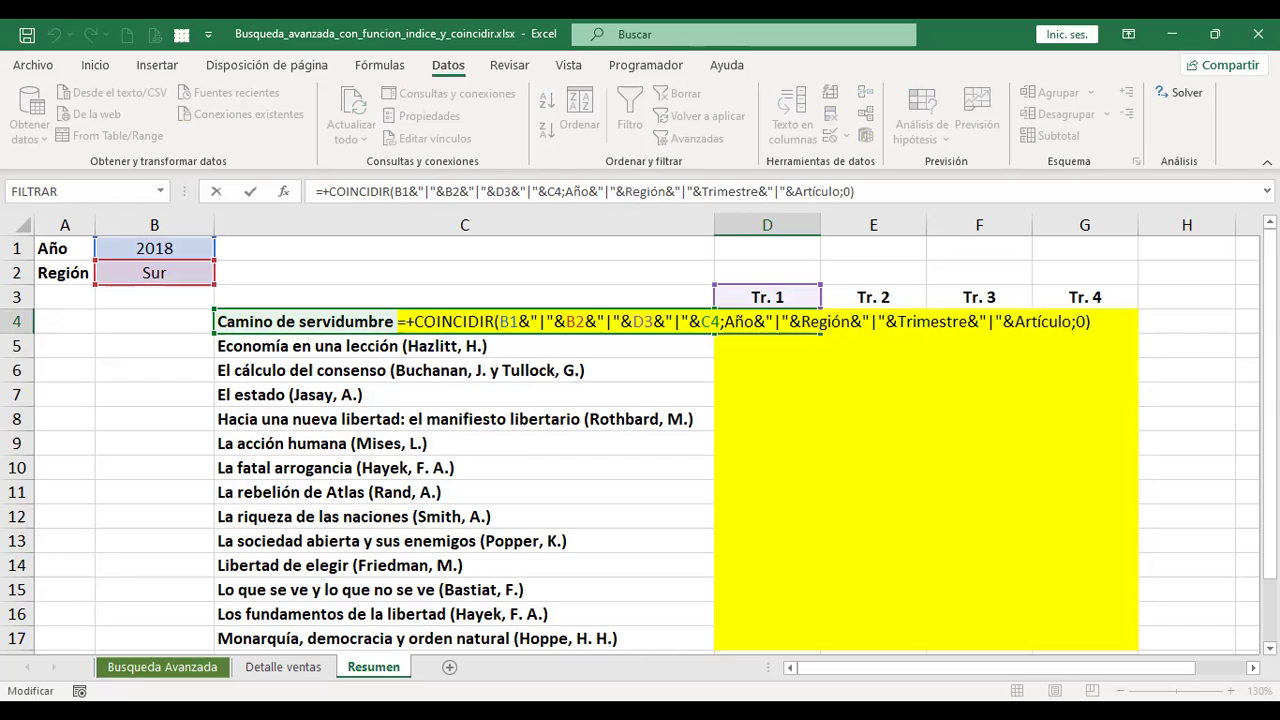
click(560, 325)
click(645, 325)
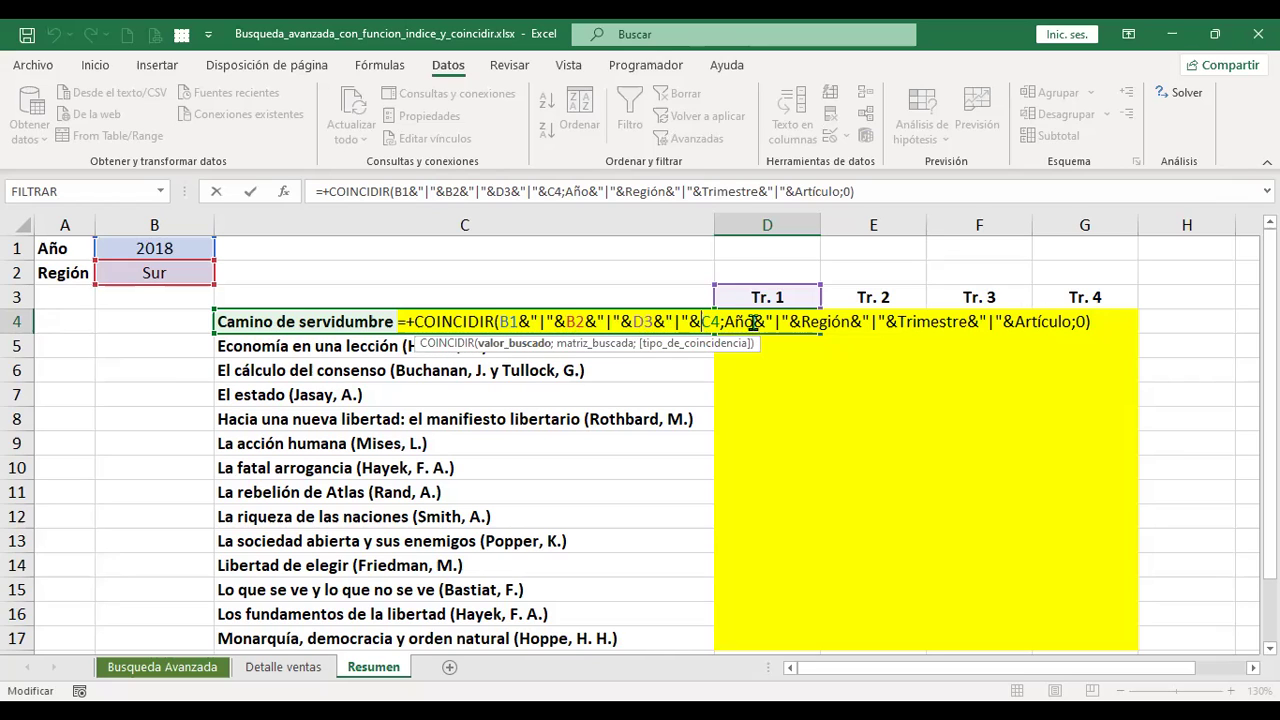
click(733, 322)
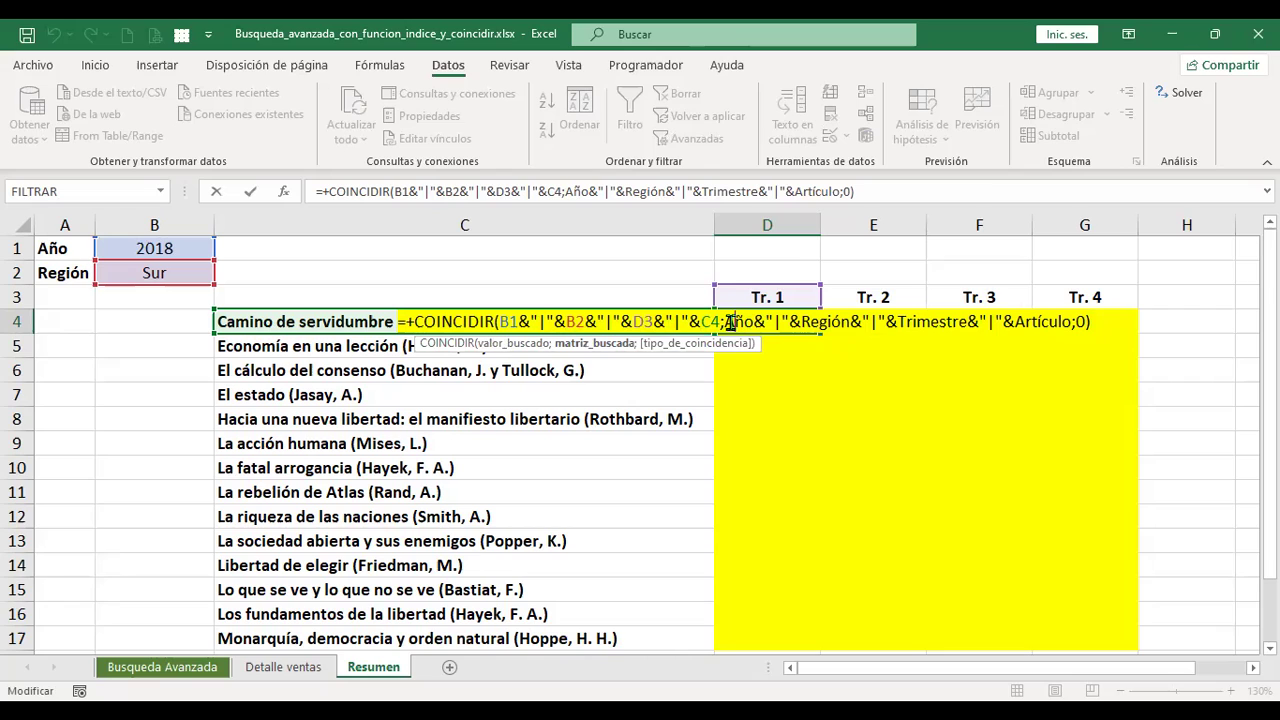
click(507, 321)
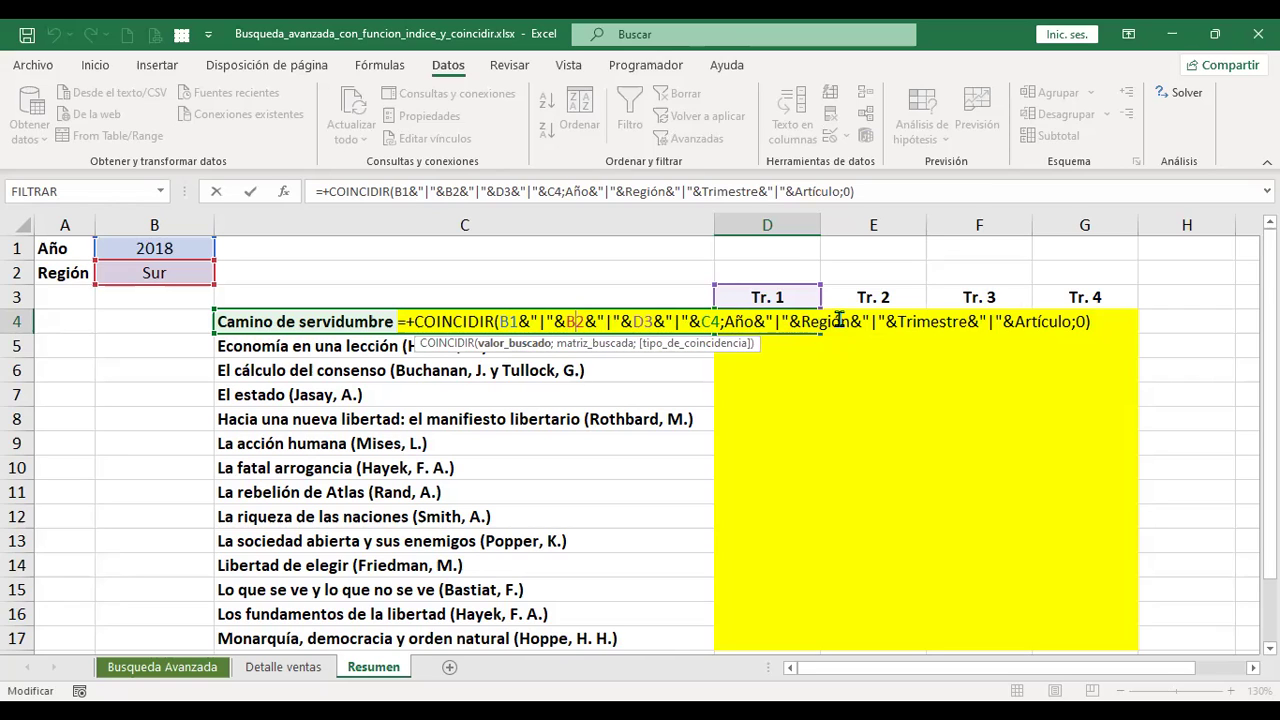
click(645, 321)
click(730, 321)
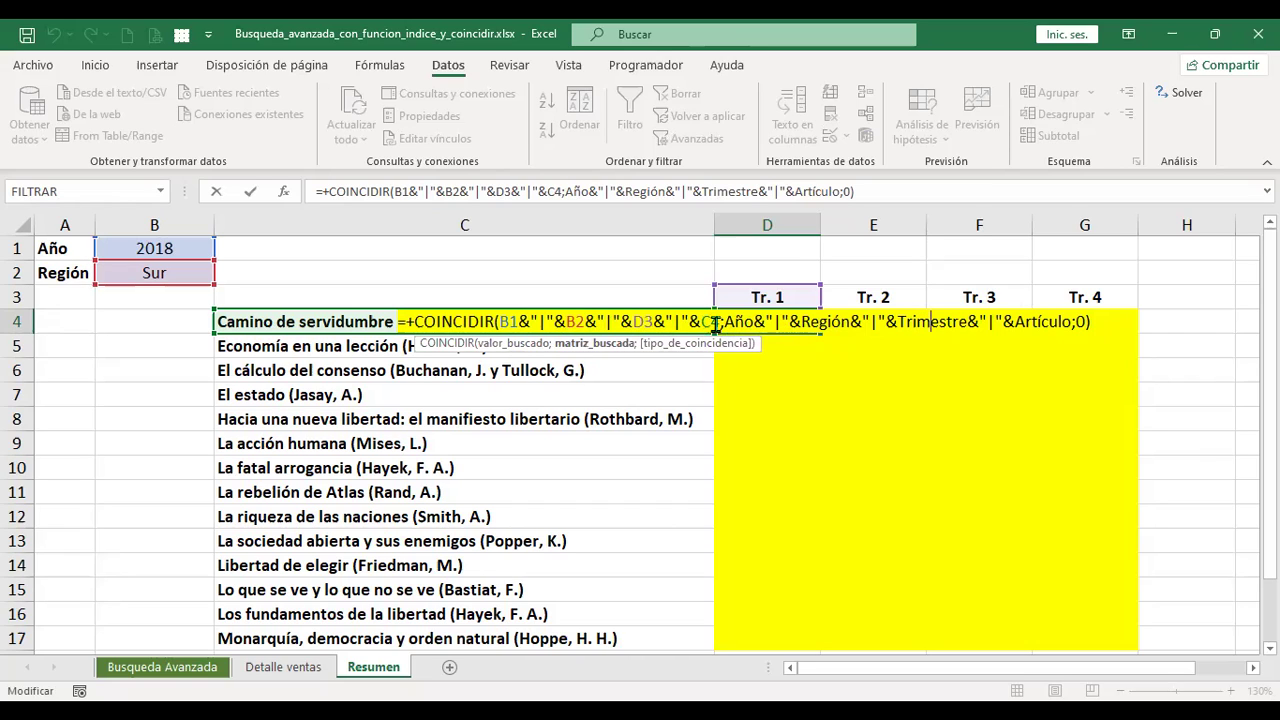
key(Left)
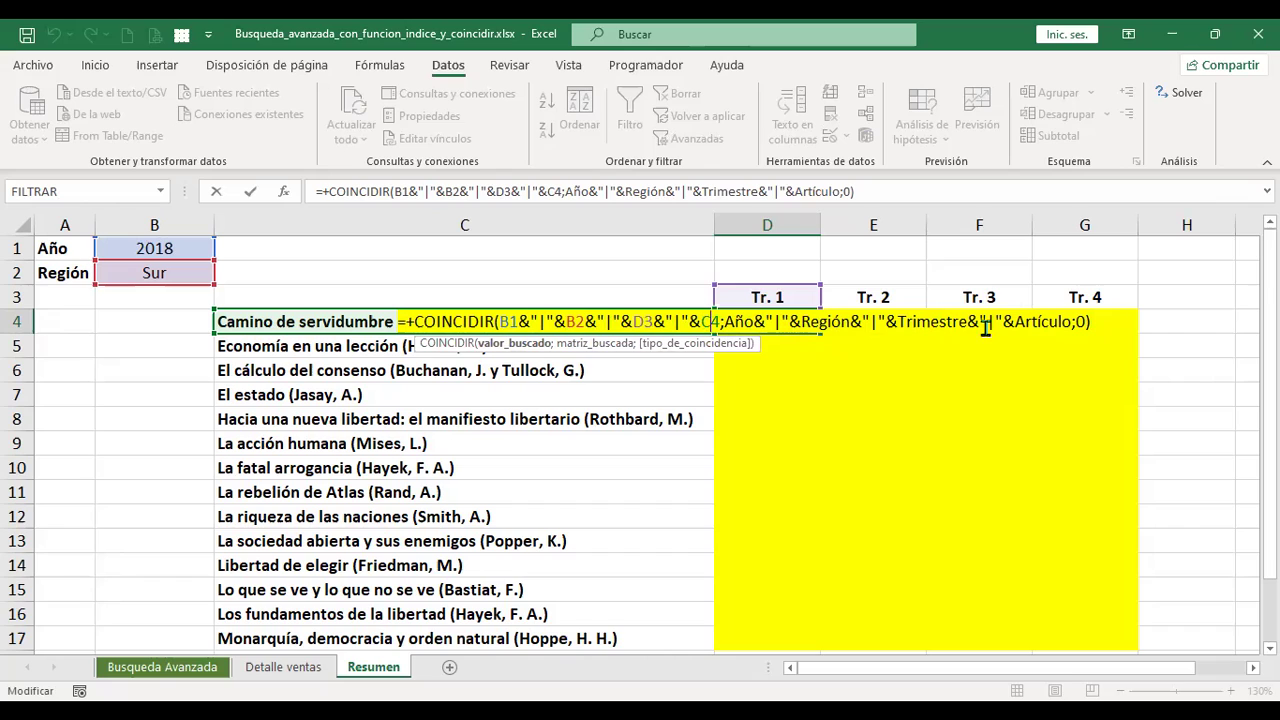
click(1037, 321)
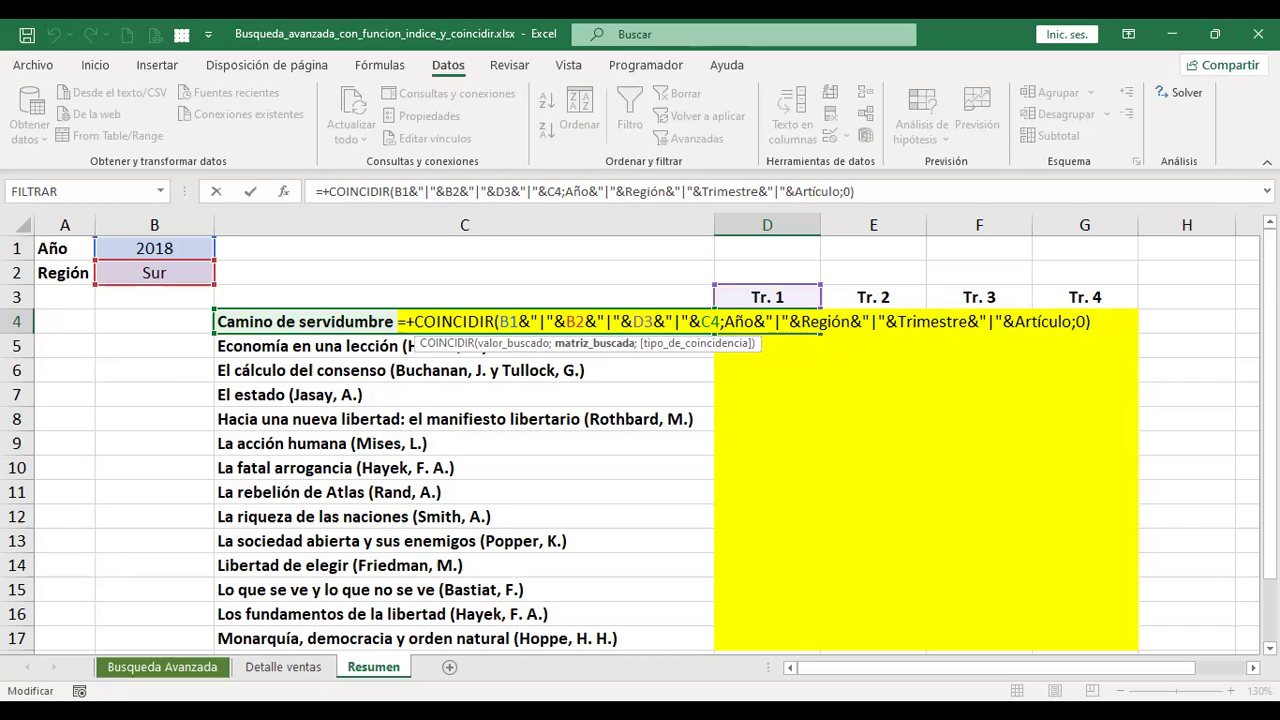
key(ctrl+Return)
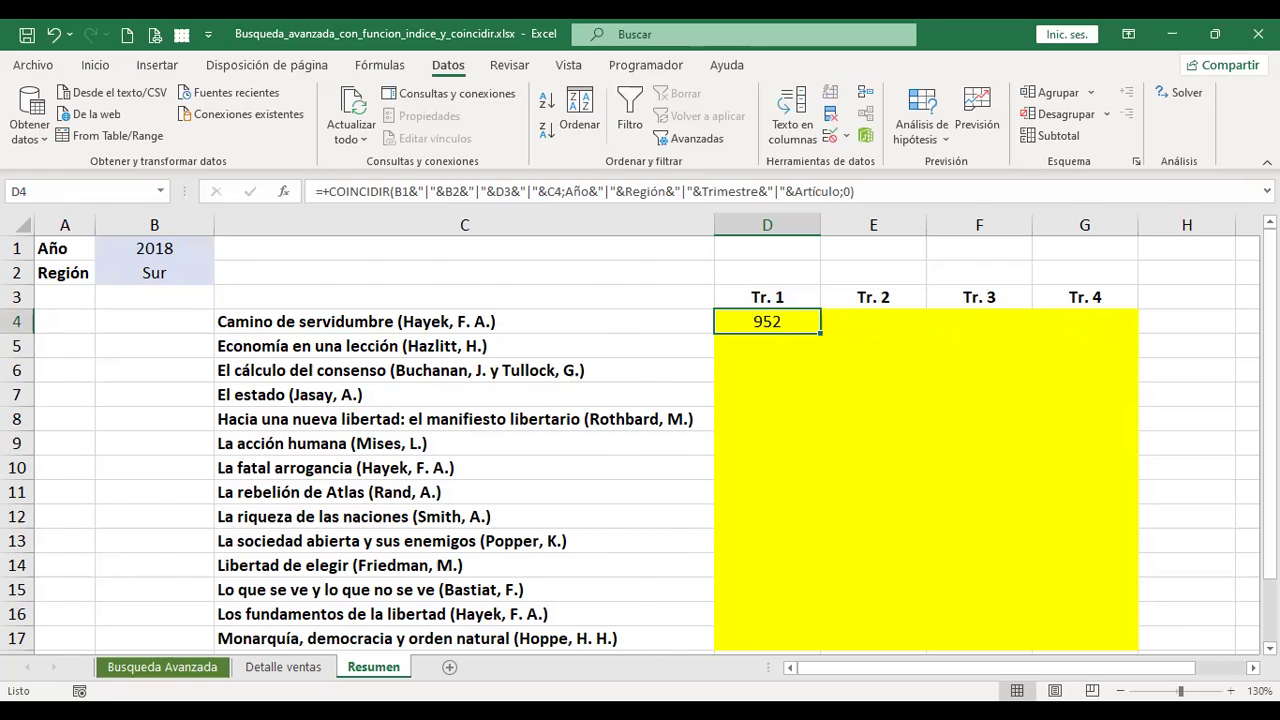
- Verify the matched record by jumping to A952 on Detalle ventas, then return to Resumen
key(ctrl+Page_Up)
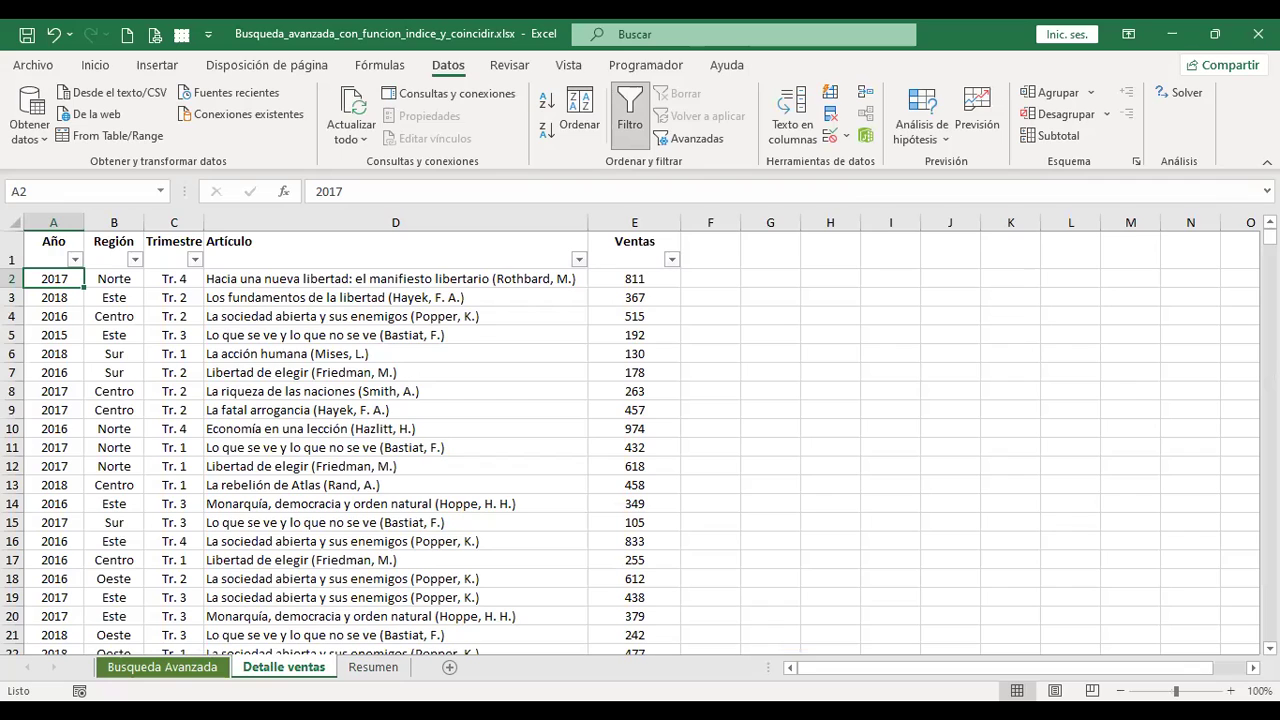
key(F5)
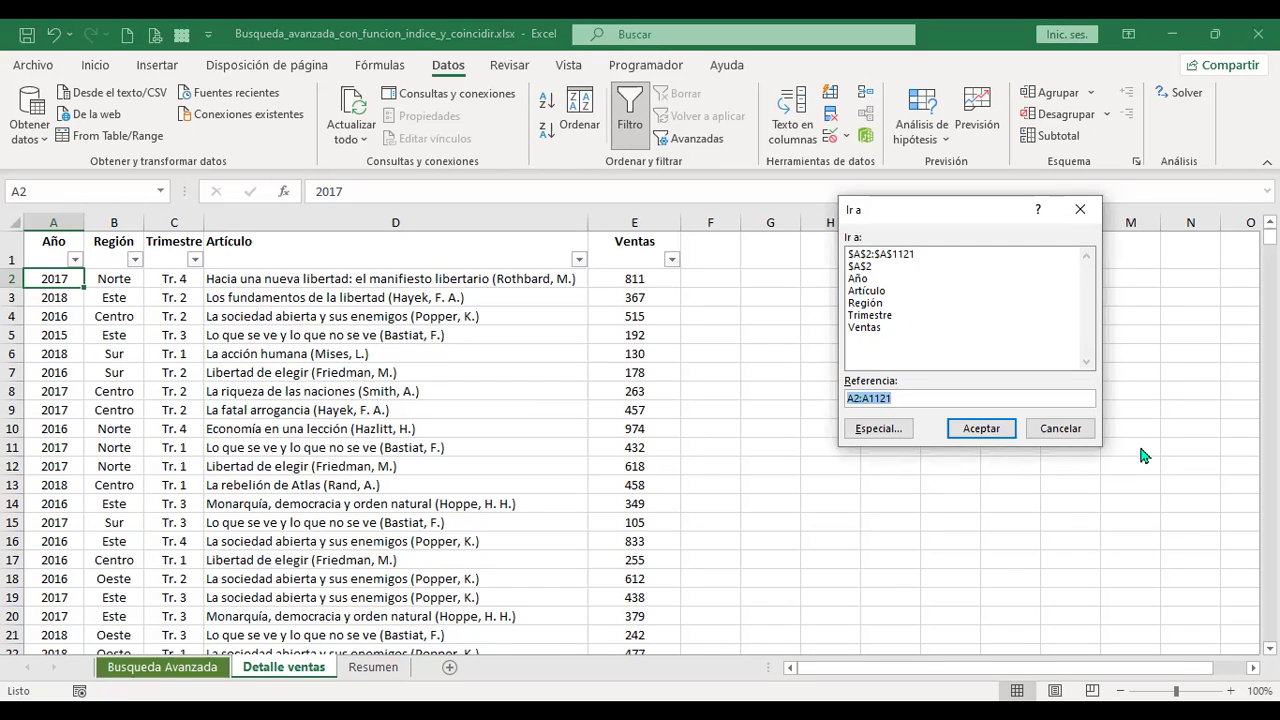
text(a952)
key(Return)
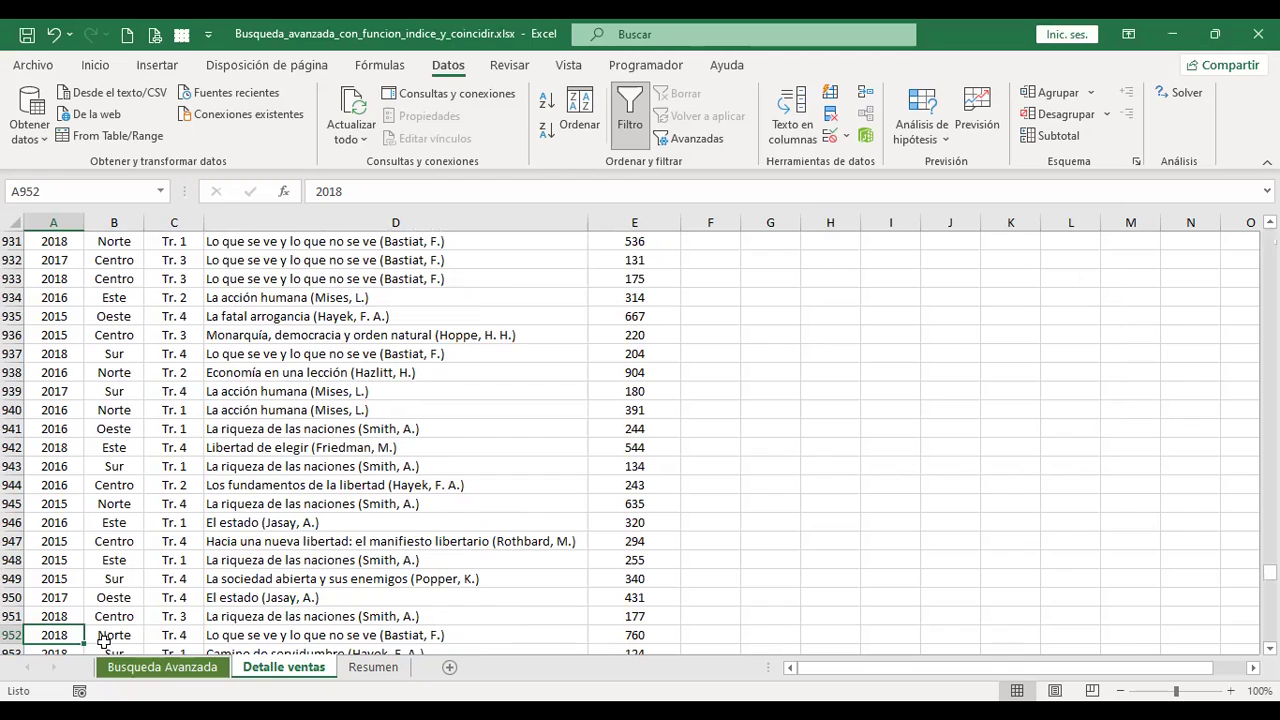
click(12, 635)
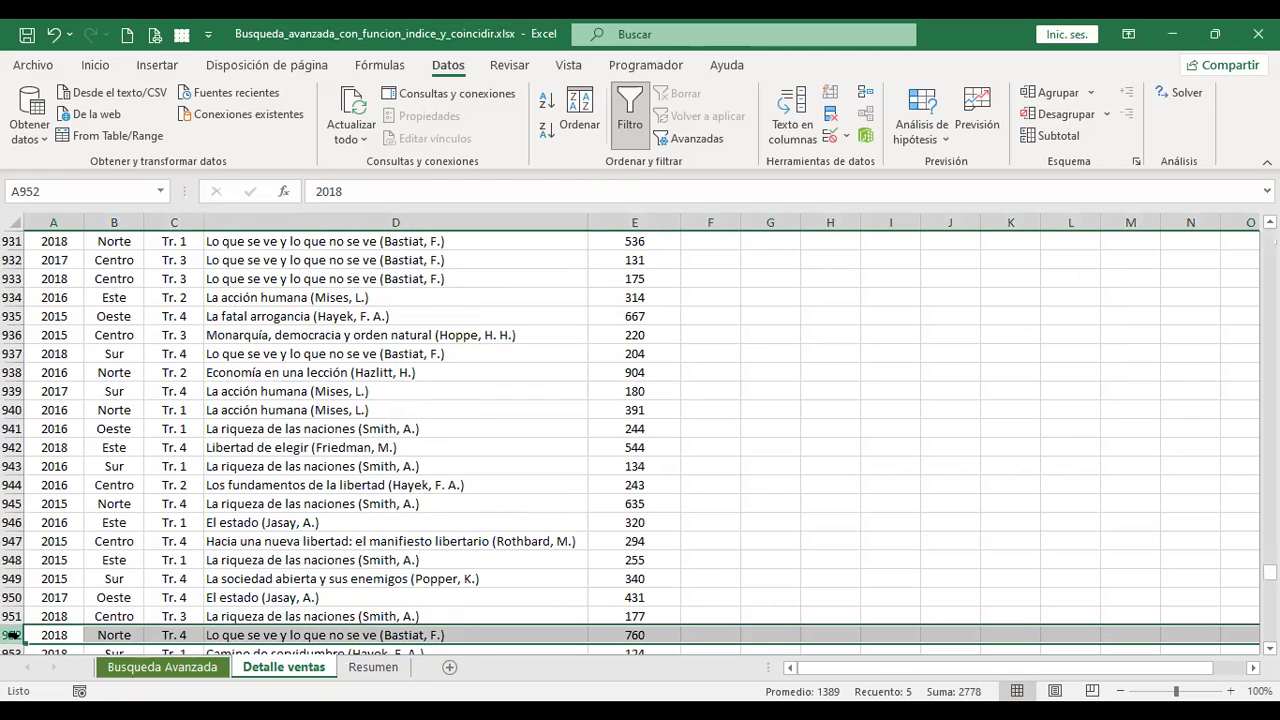
scroll(12, 630, down, 1)
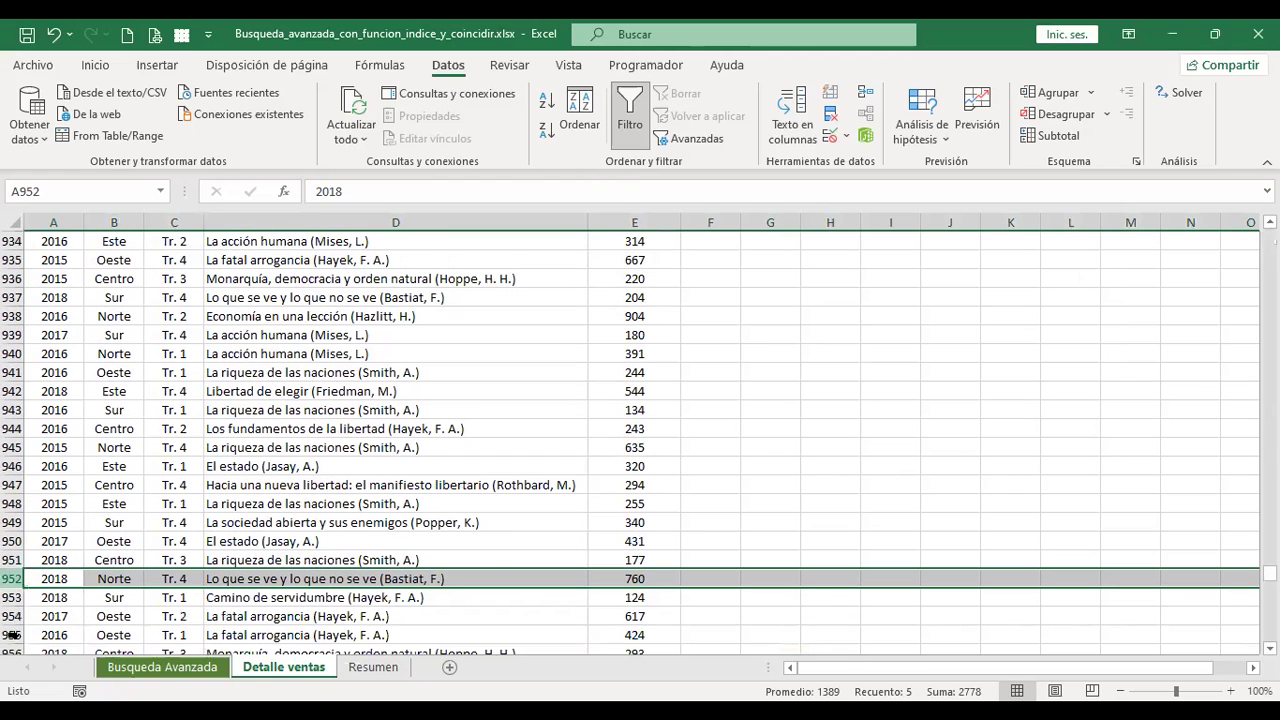
click(390, 670)
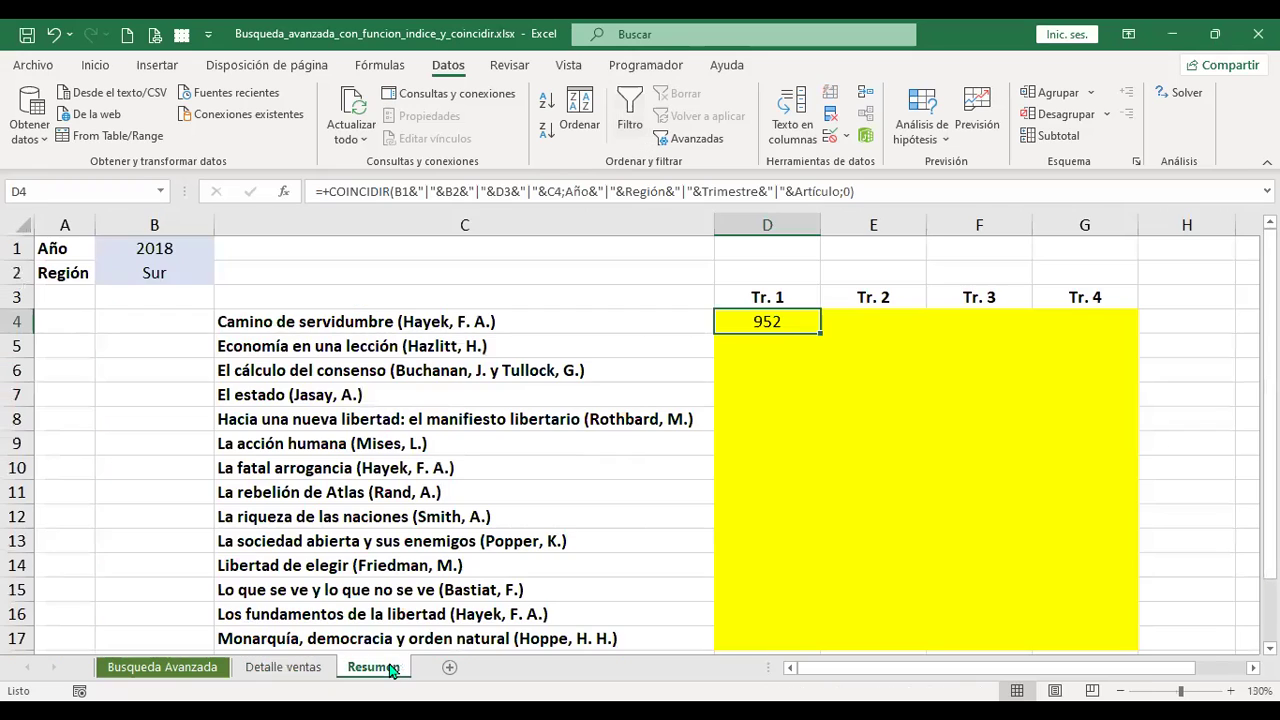
- Compare row 953 on Detalle ventas with the Resumen year and region inputs
drag(150, 248, 155, 272)
click(160, 272)
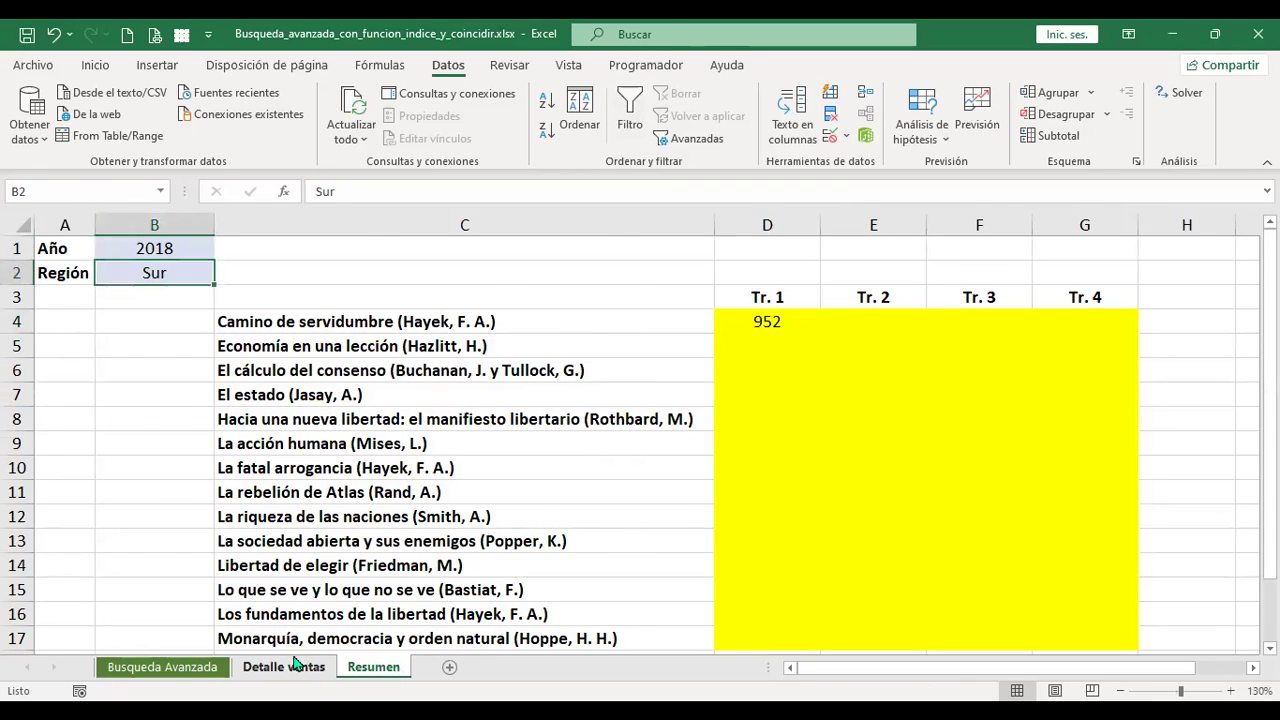
click(280, 667)
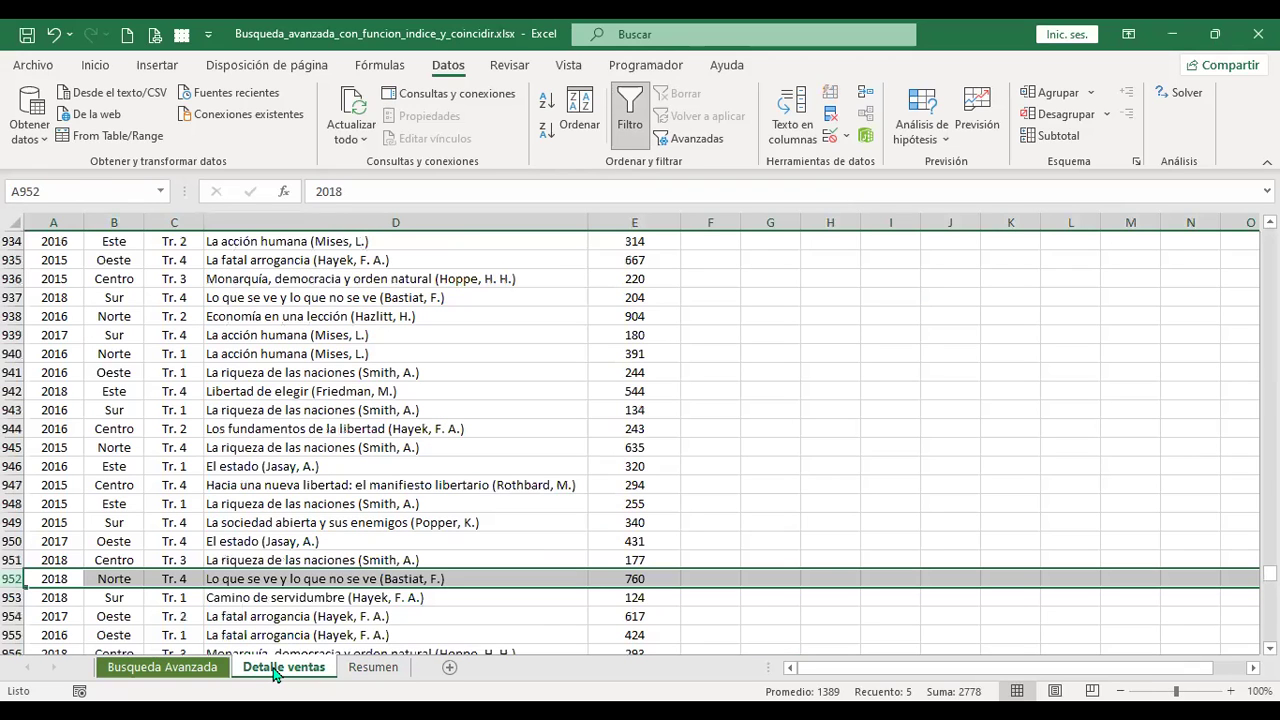
click(126, 599)
click(12, 597)
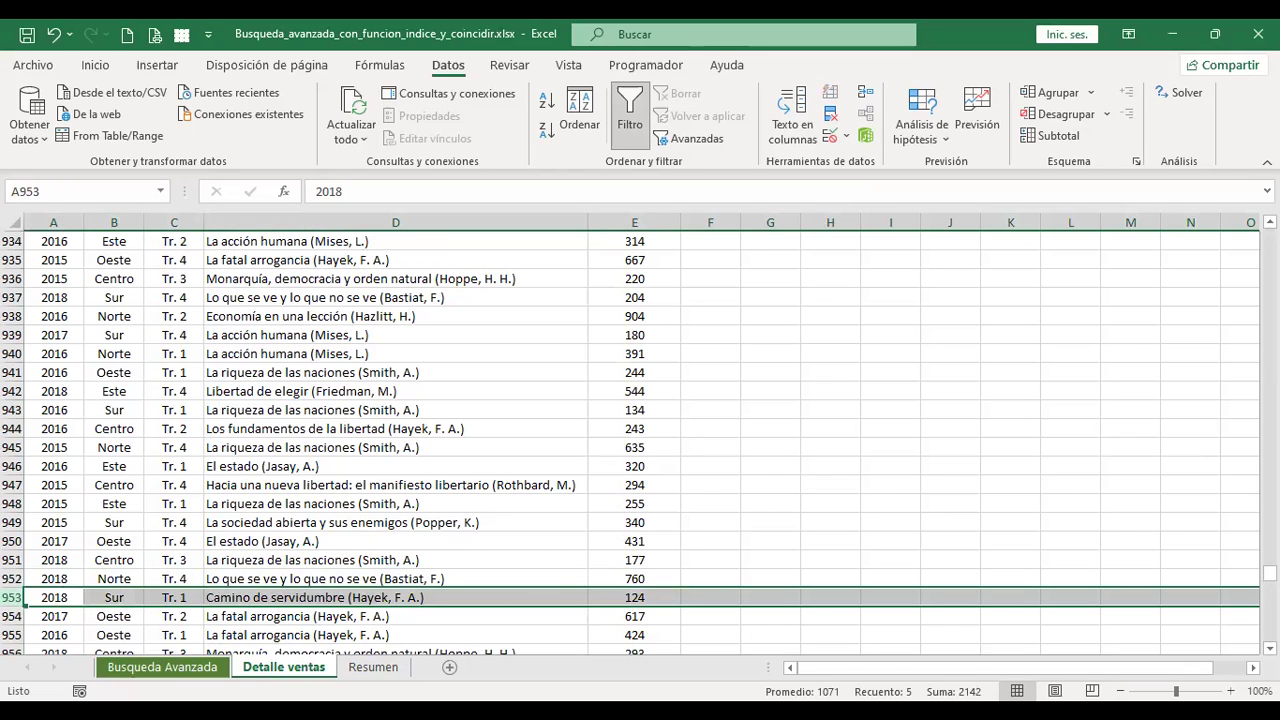
click(374, 667)
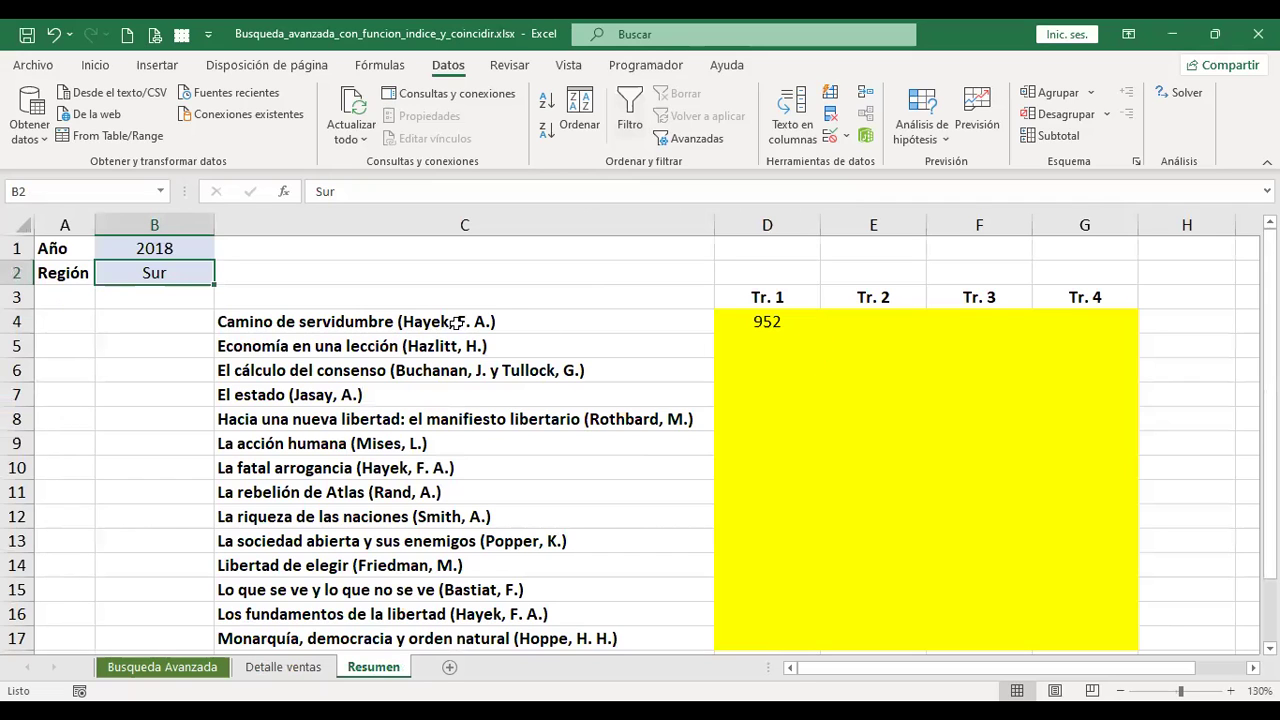
- Recheck D4's lookup formula, then open and cancel Go To on Detalle ventas
click(300, 667)
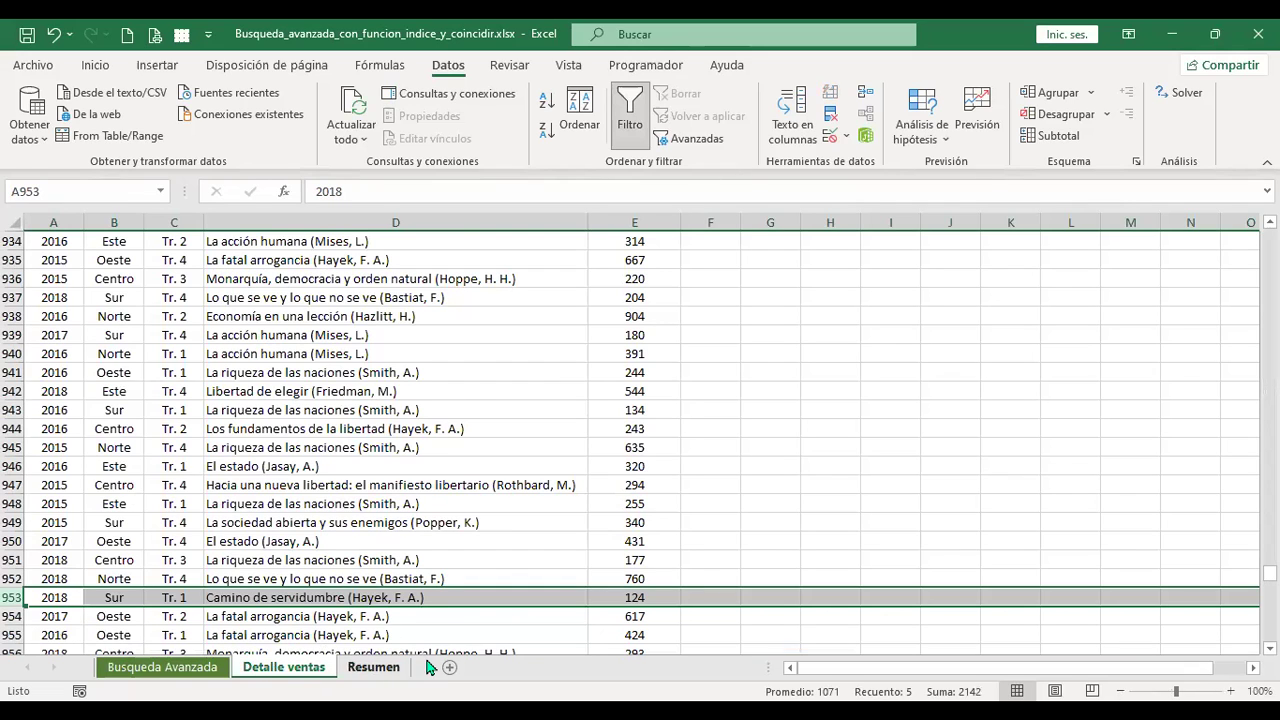
click(386, 670)
click(767, 322)
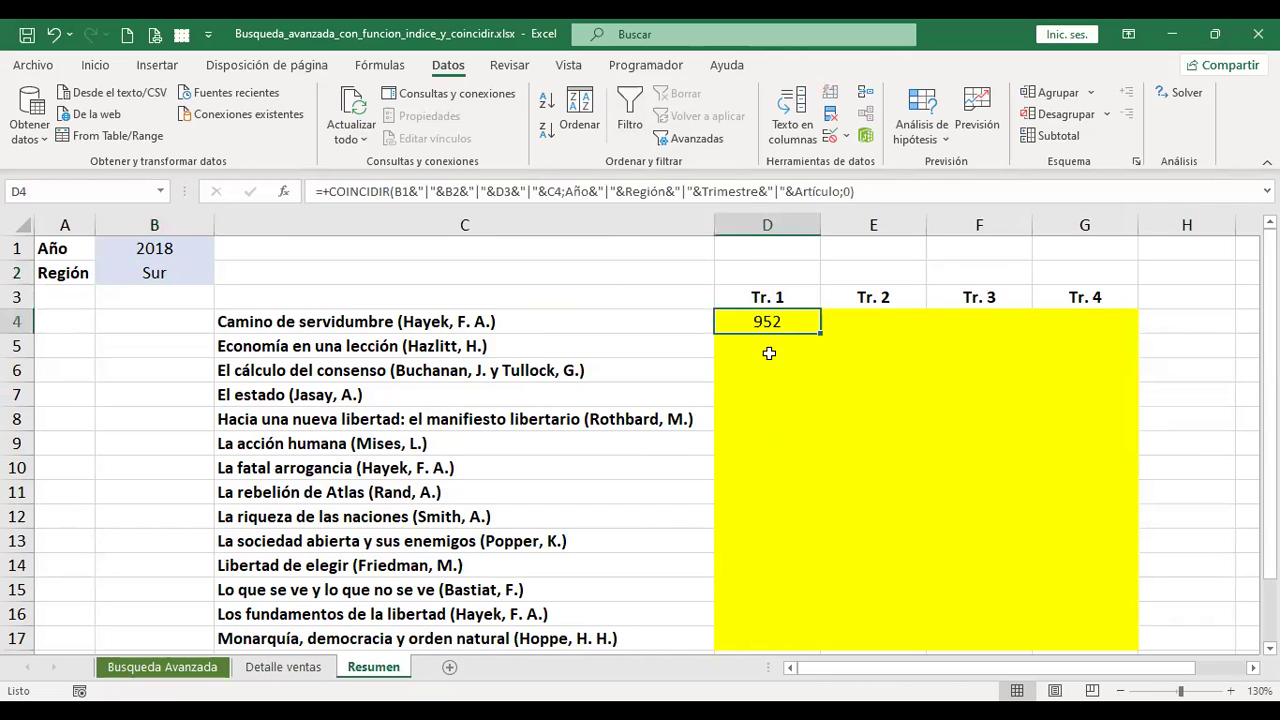
click(305, 670)
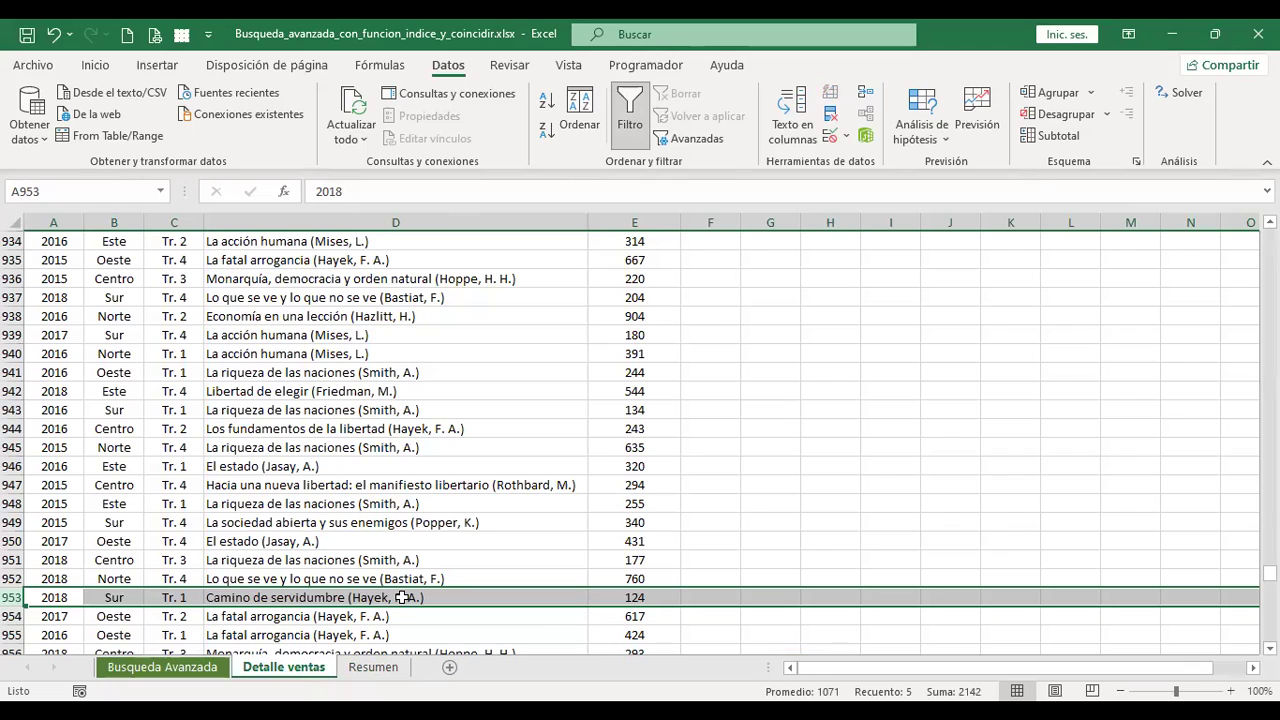
key(F5)
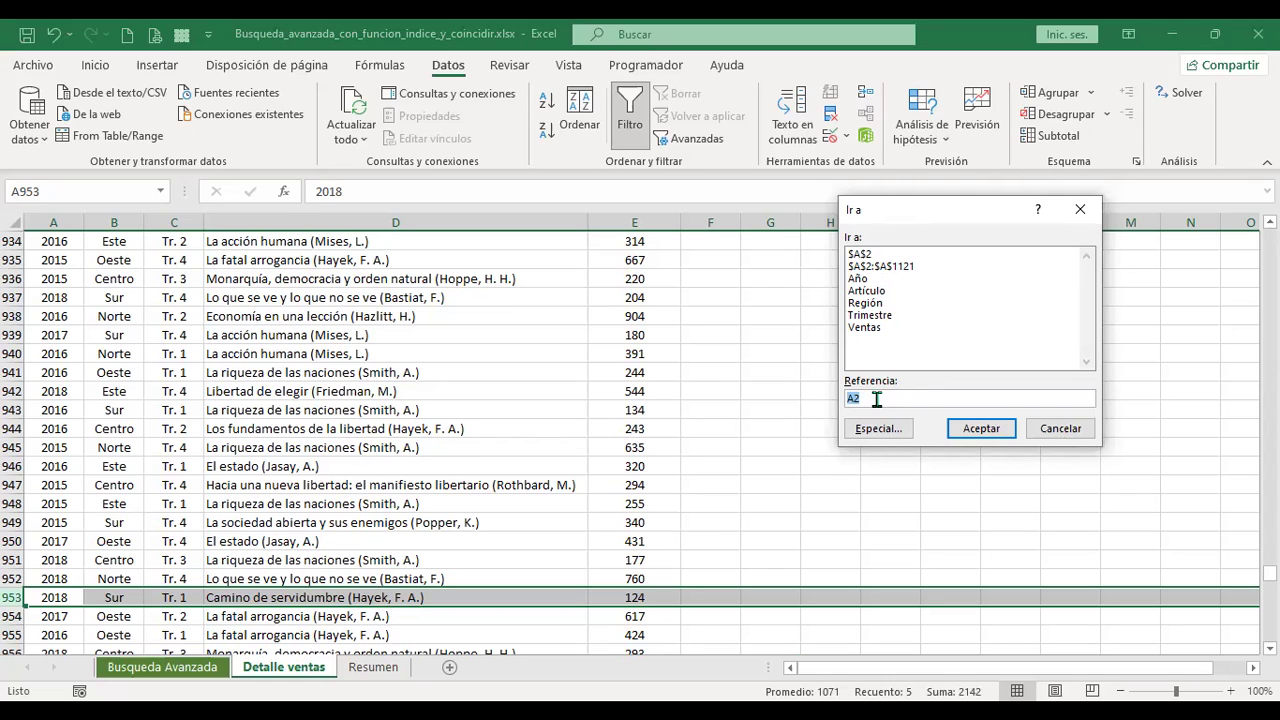
click(1060, 430)
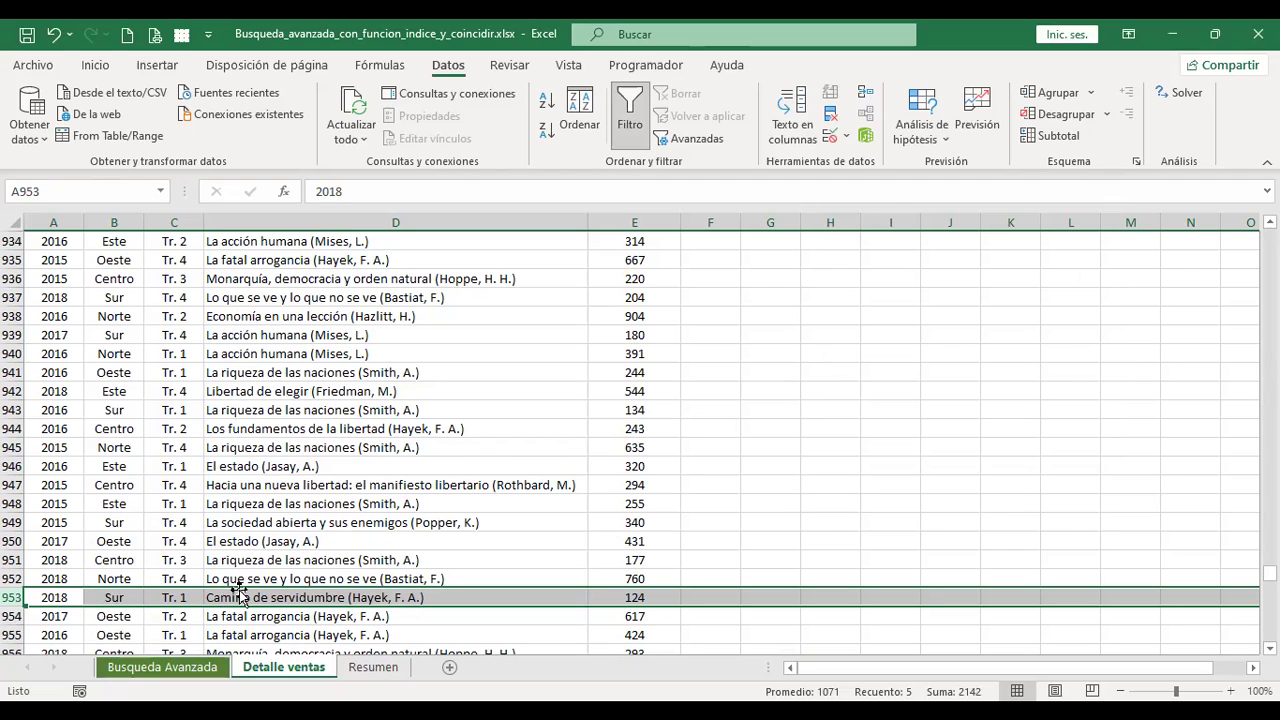
- Check the first Detalle ventas record and enter year 2017 in Resumen B1
key(ctrl+Home)
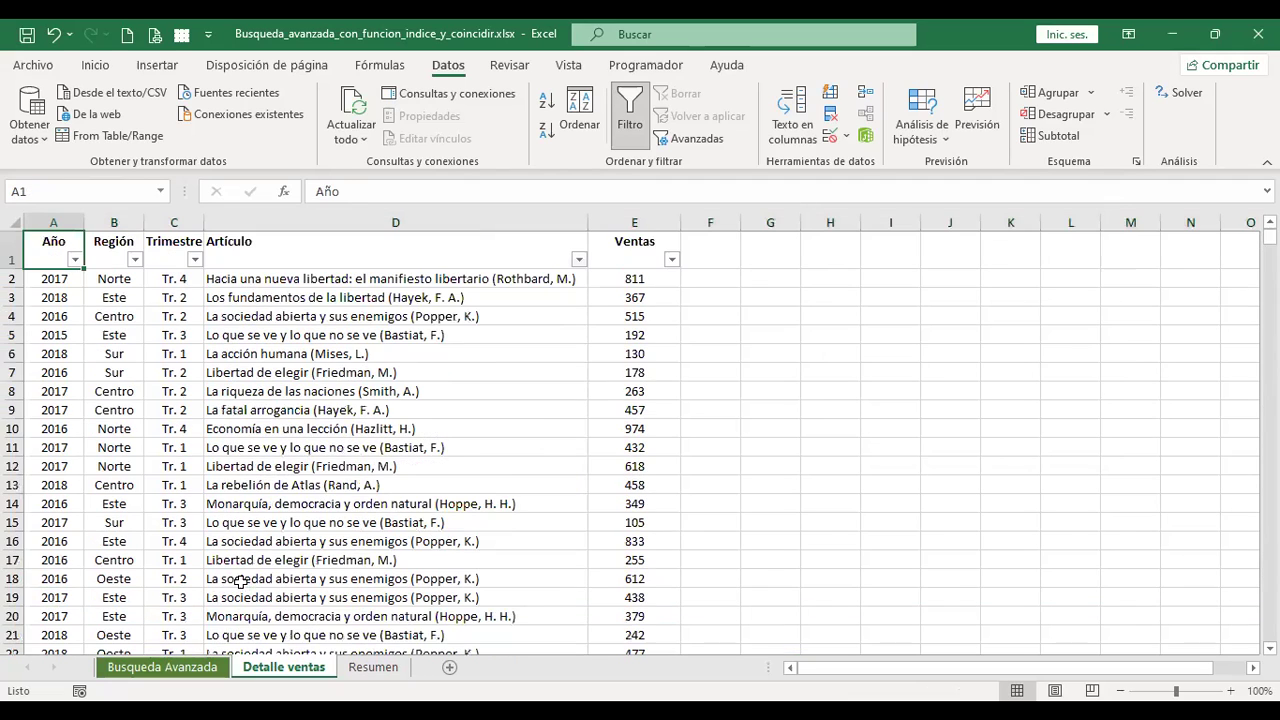
click(8, 279)
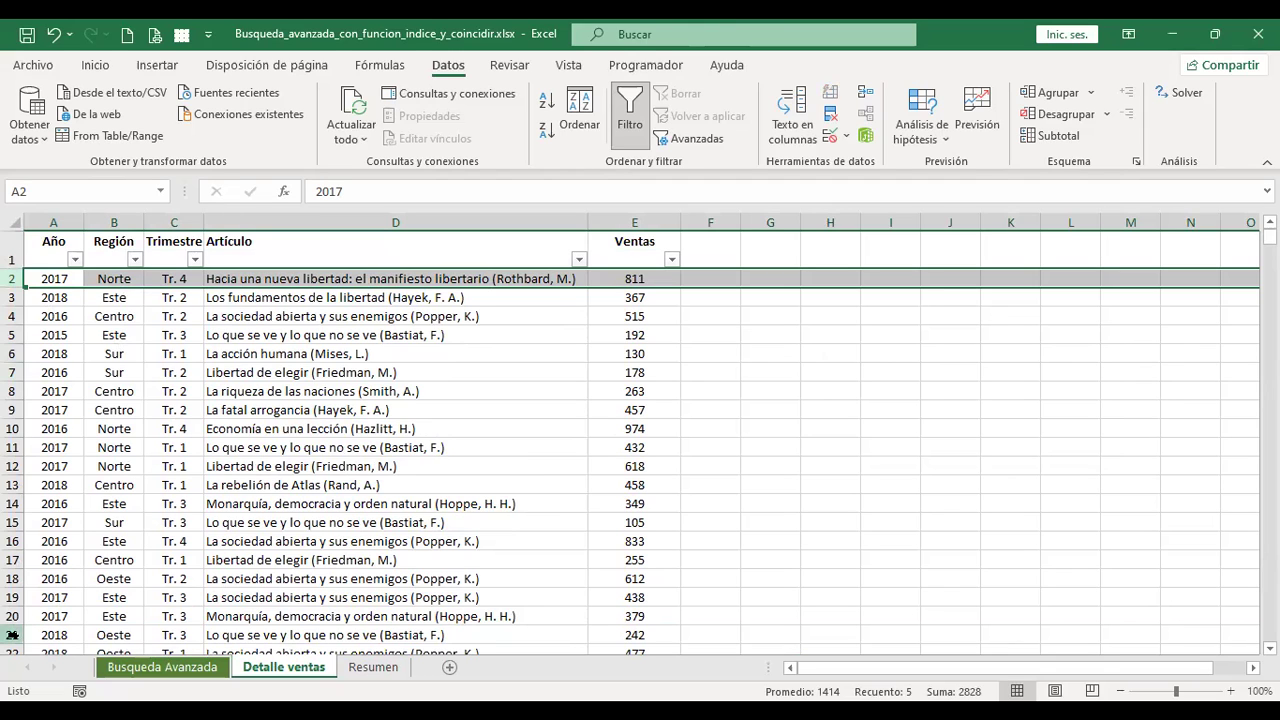
click(373, 667)
click(65, 278)
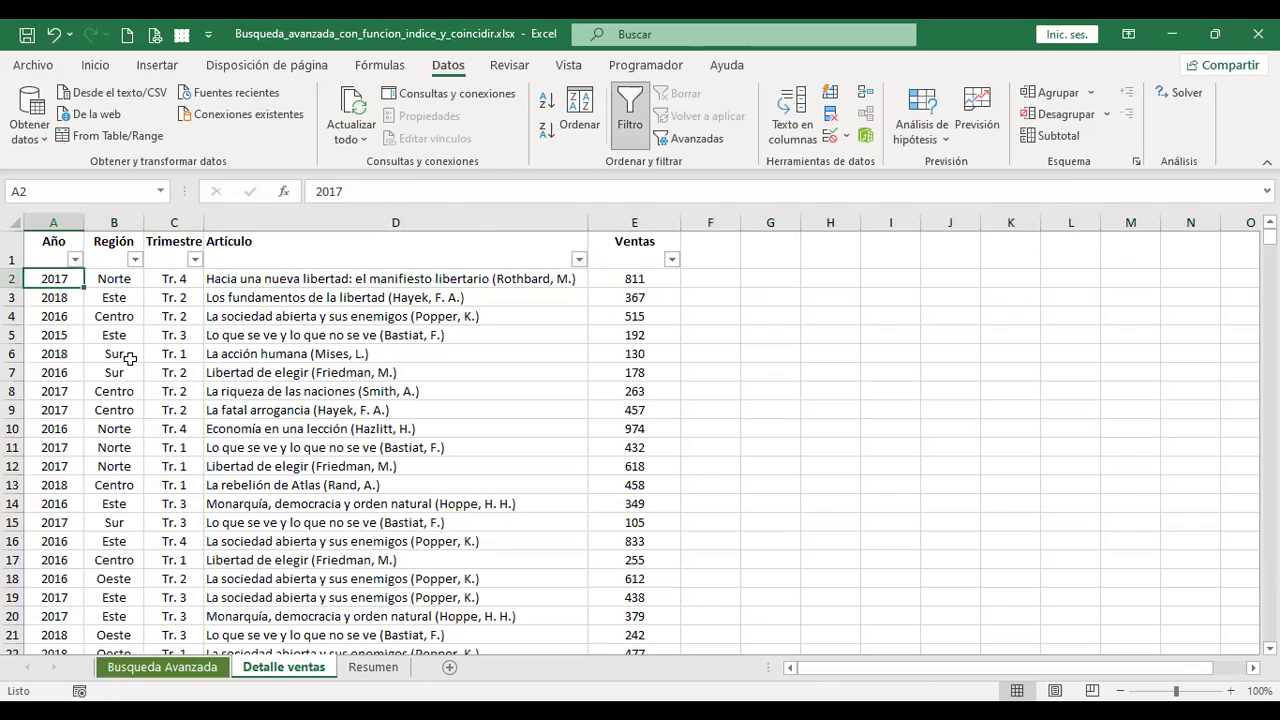
click(386, 667)
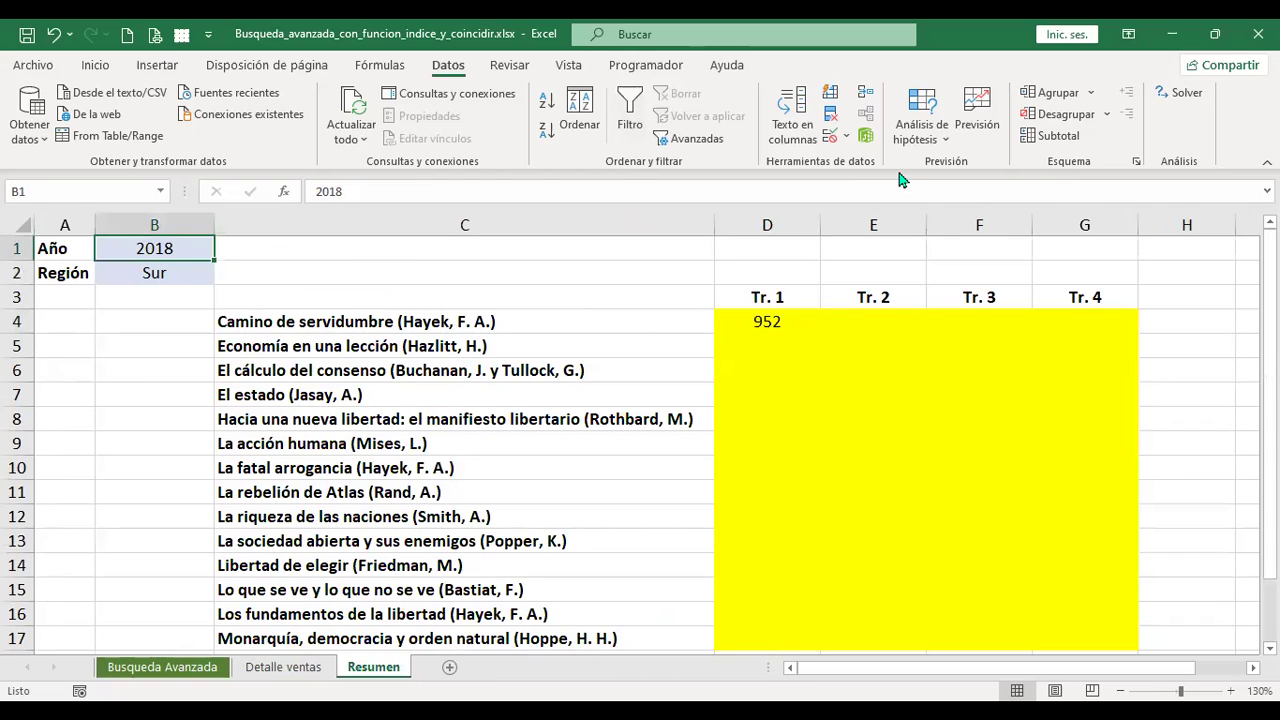
text(2017)
key(Return)
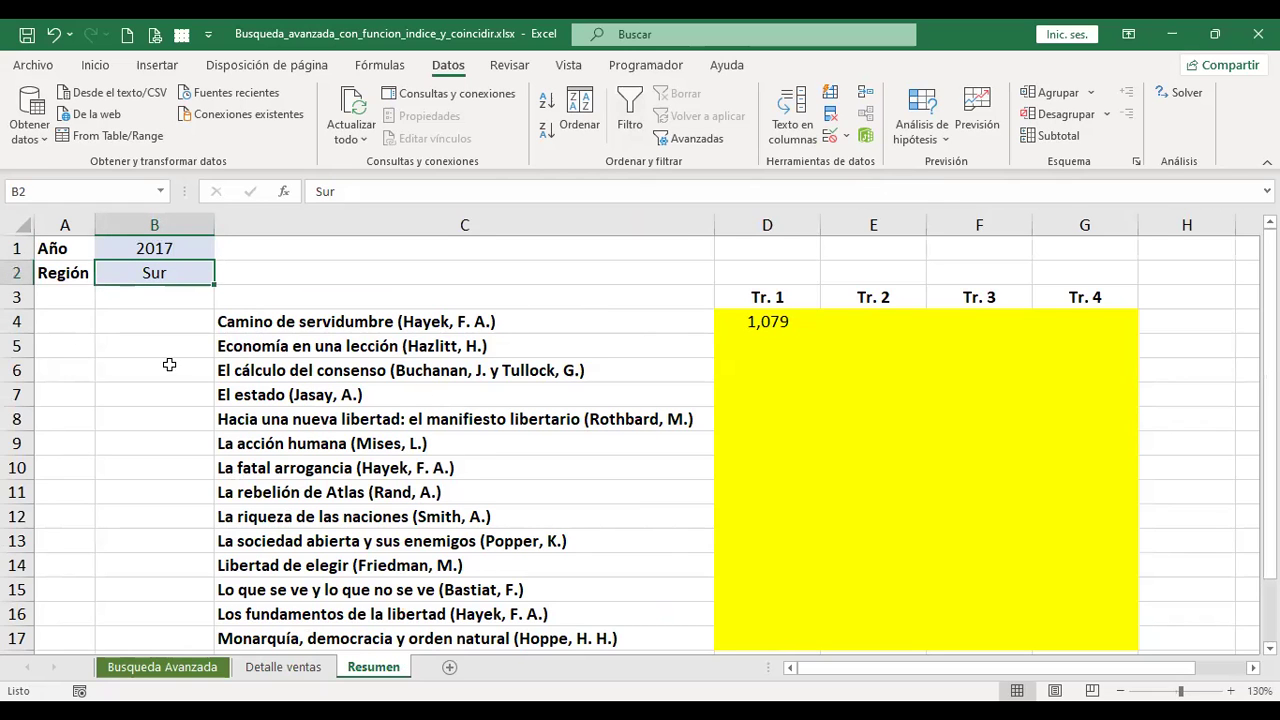
- Enter region Norte in Resumen B2, then inspect the first record on Detalle ventas
click(282, 670)
click(110, 279)
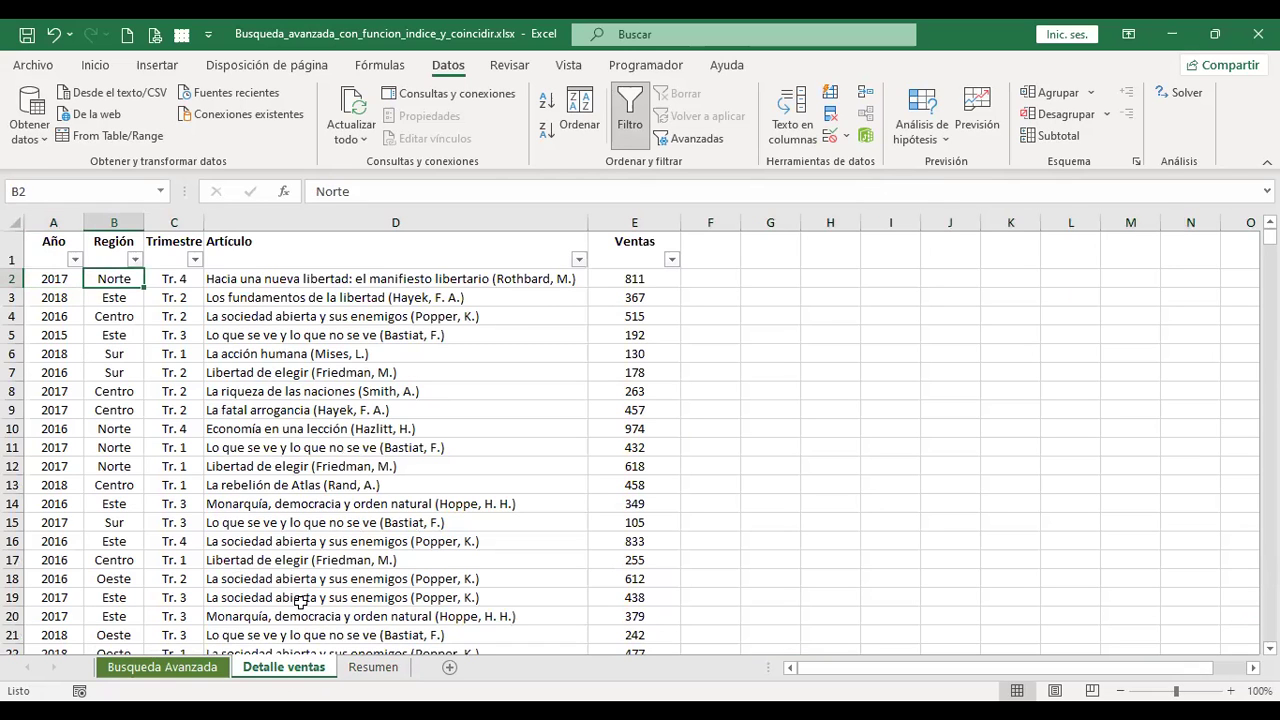
key(ctrl+Page_Down)
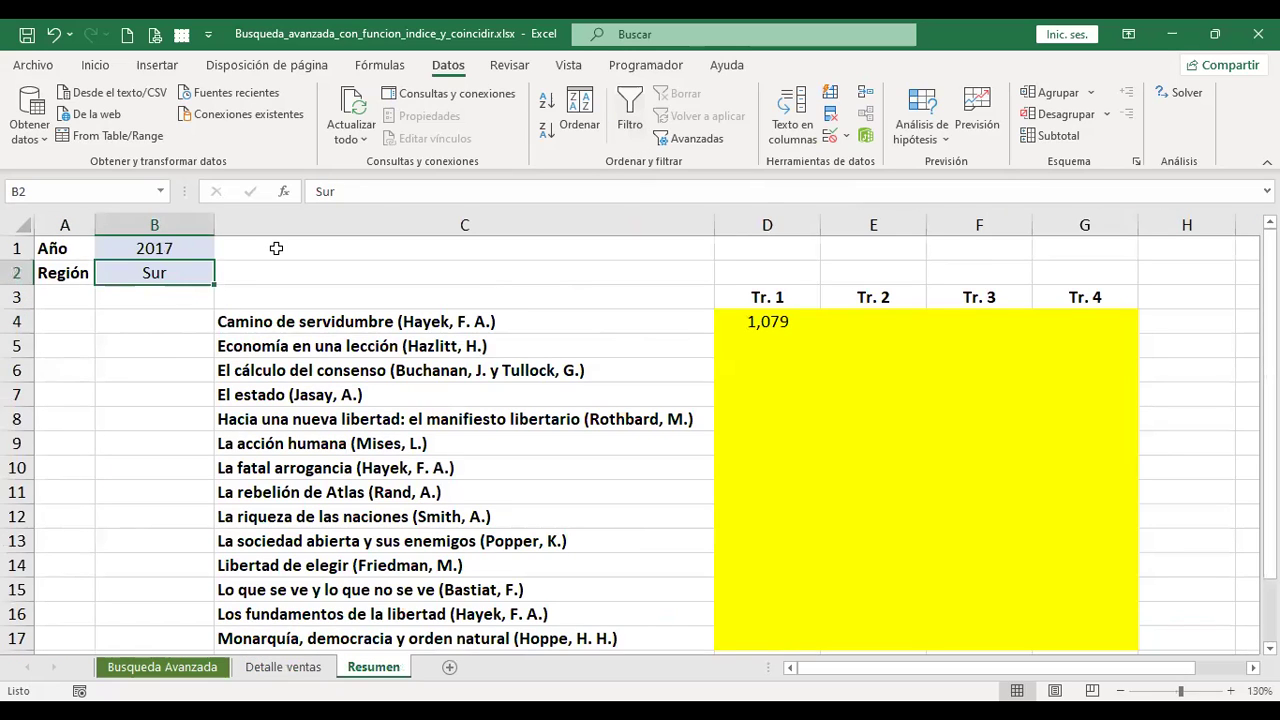
text(Norte)
key(Return)
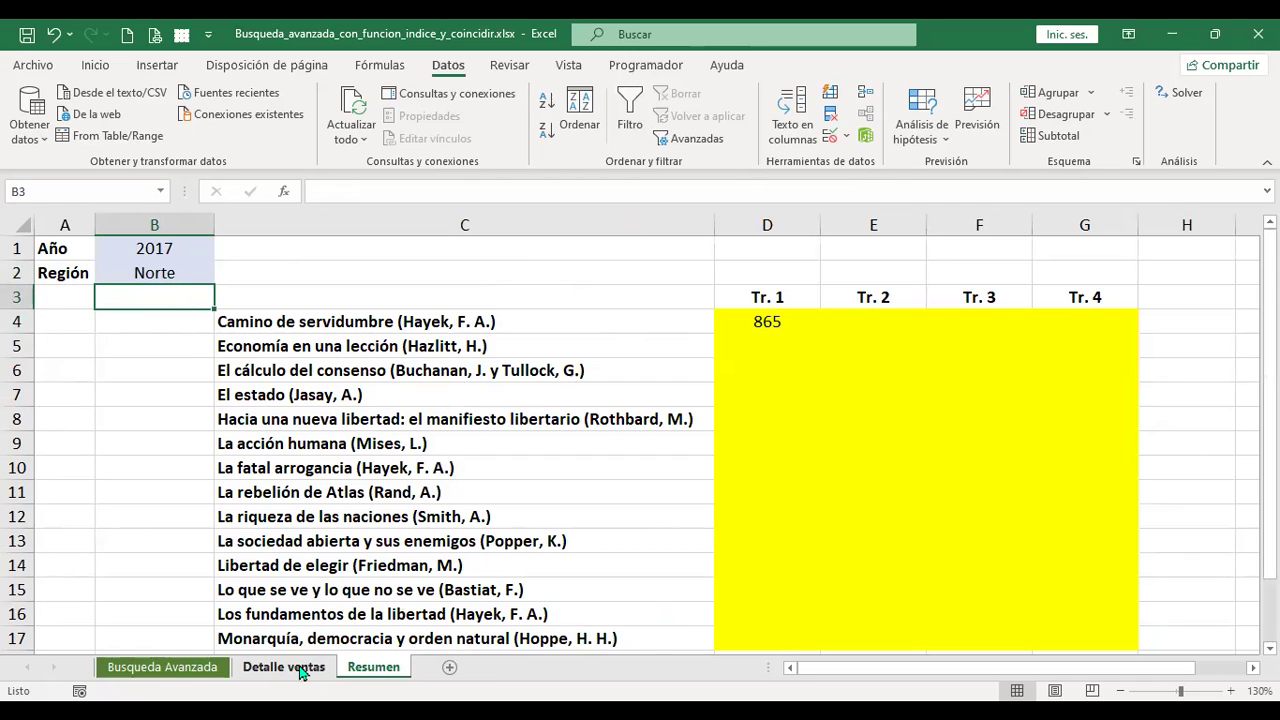
click(313, 677)
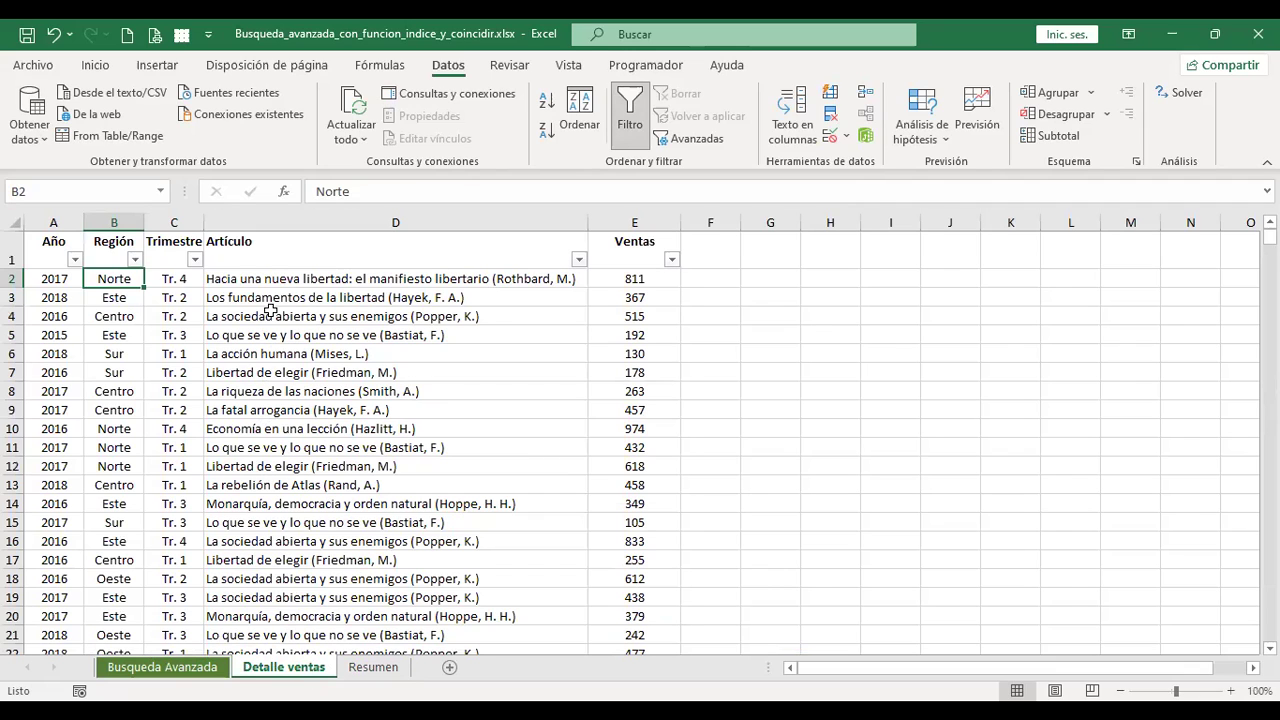
click(300, 280)
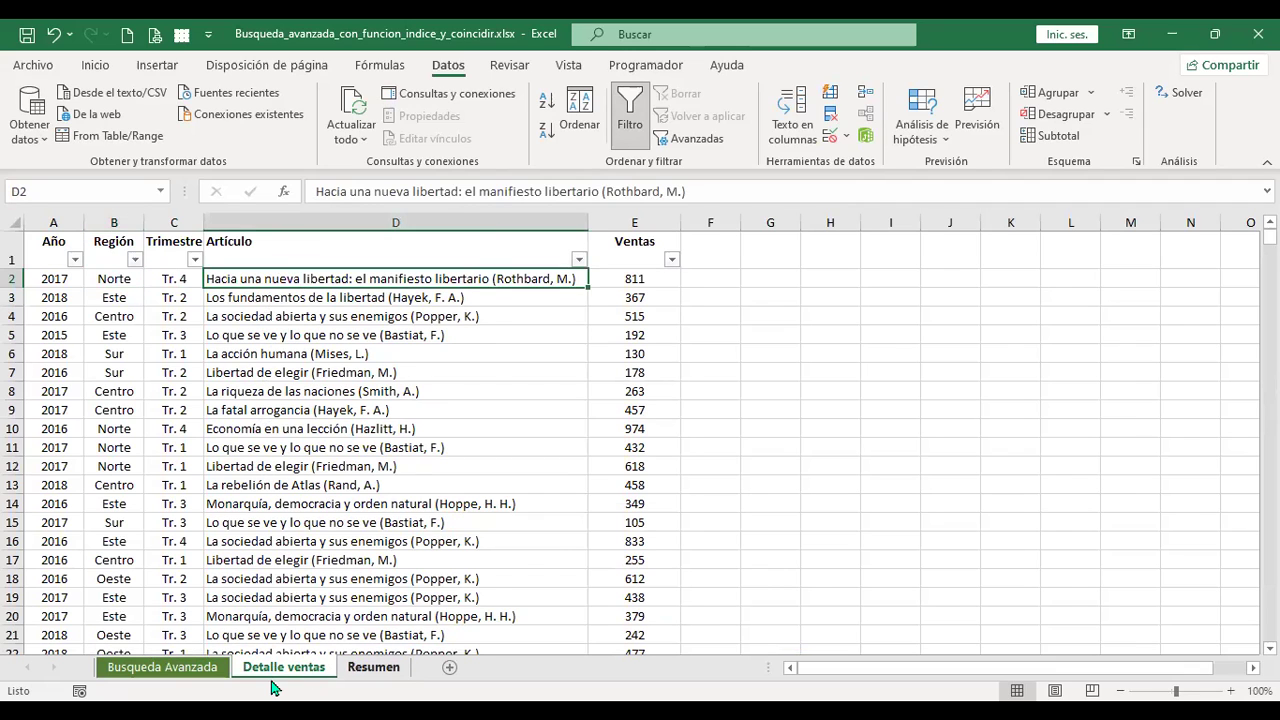
- Verify D4's result of 865 against the 2017 Norte record in Detalle ventas row 866
click(373, 667)
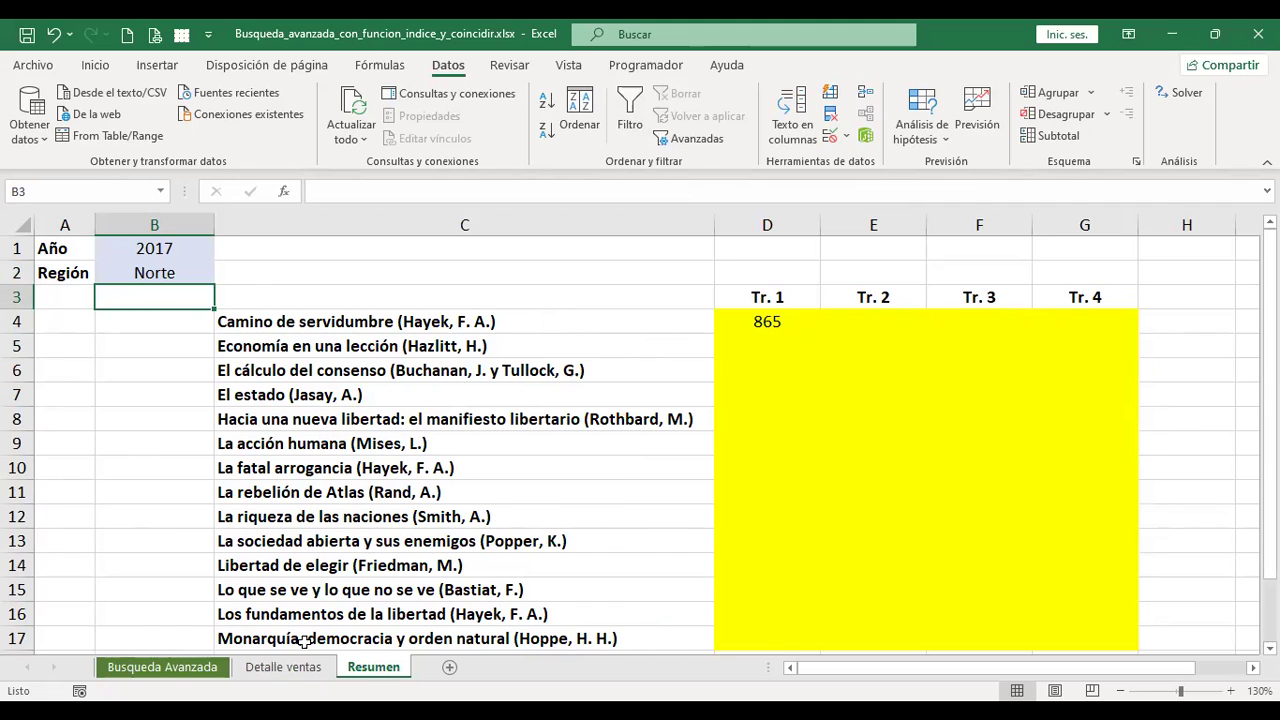
click(303, 676)
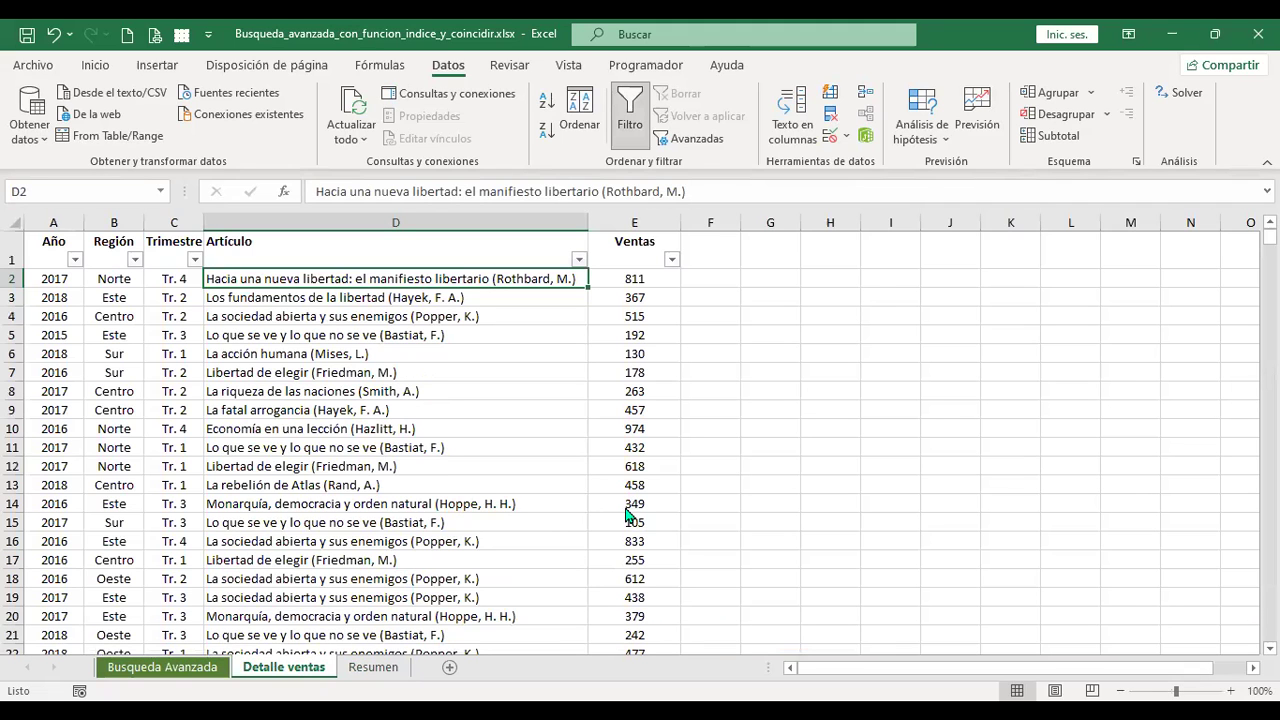
key(F5)
text(a866)
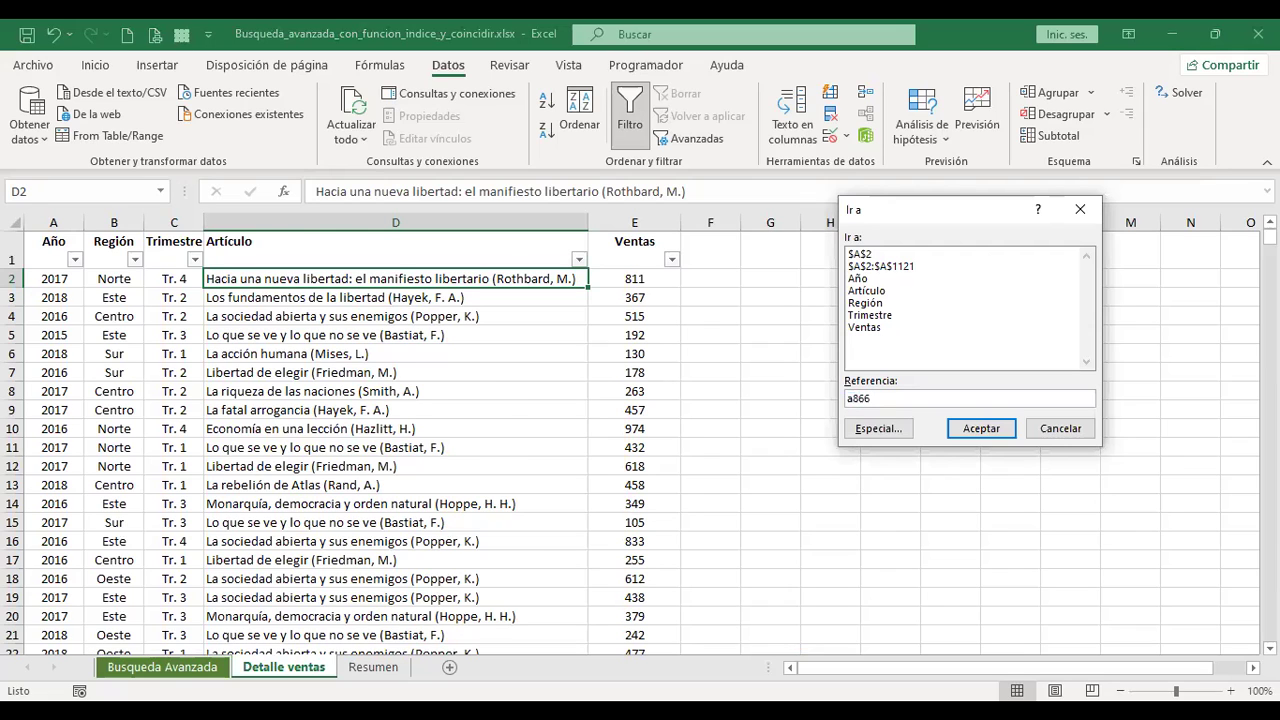
key(Return)
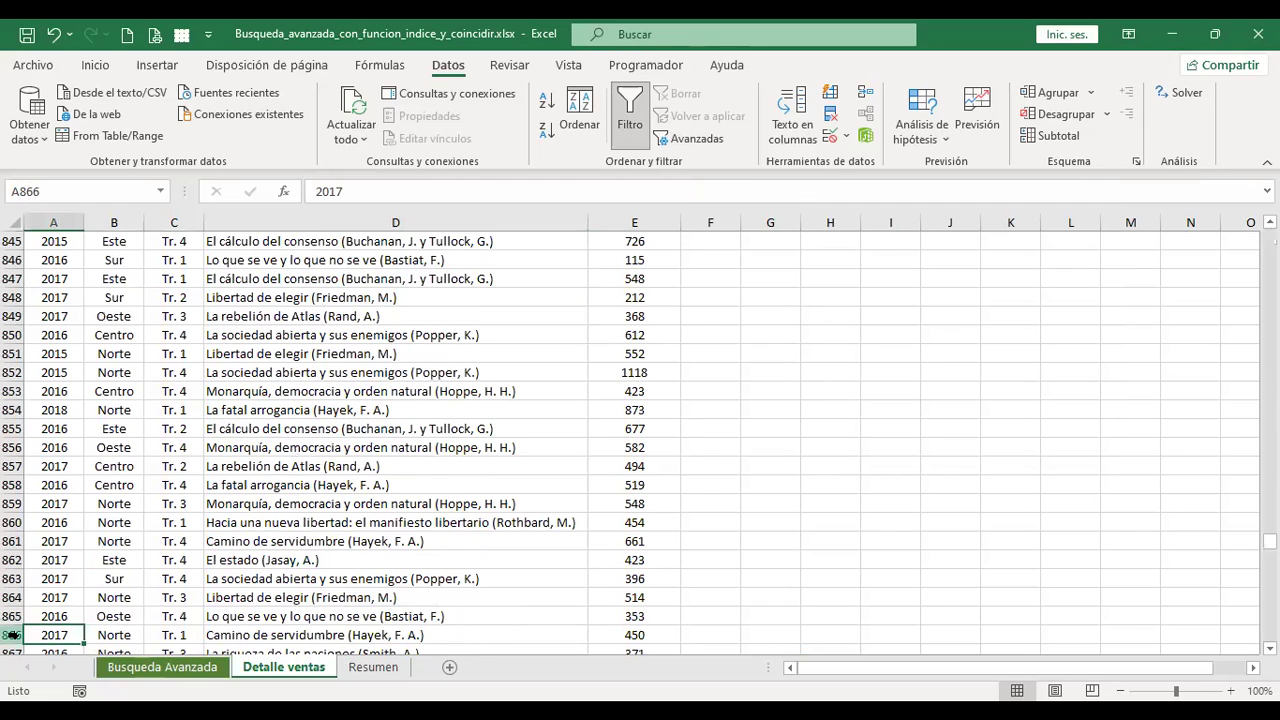
click(12, 635)
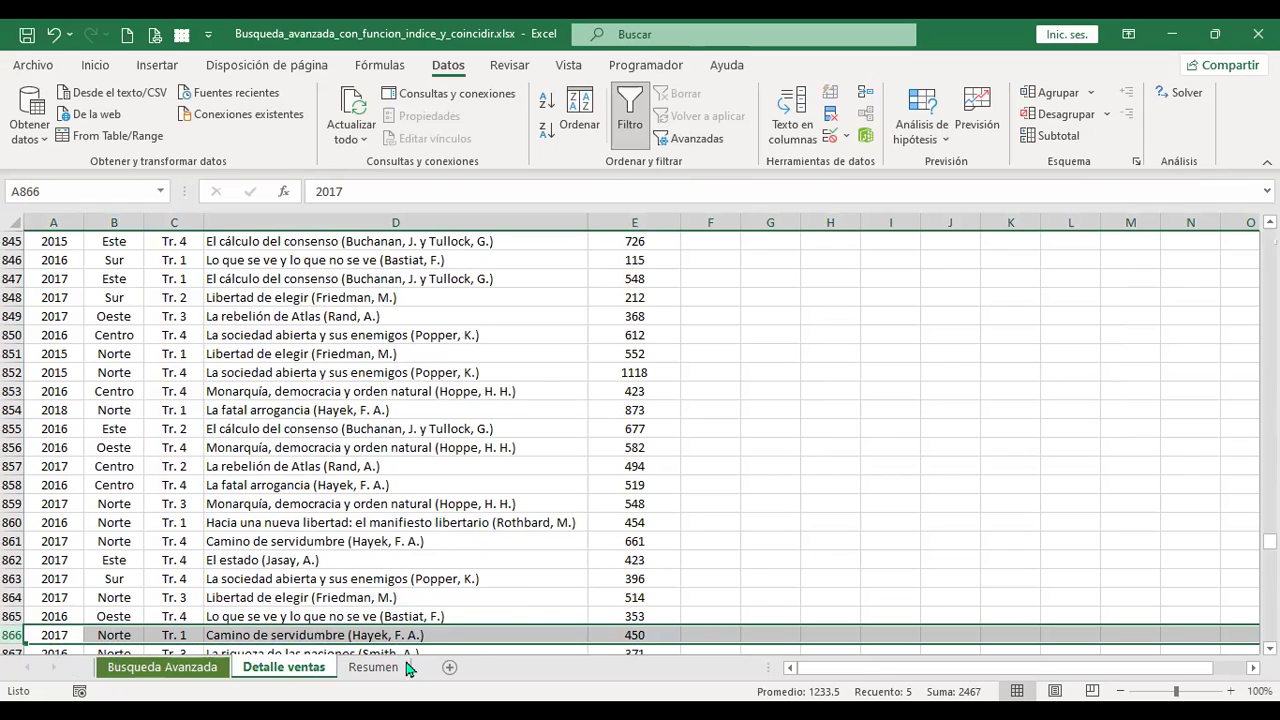
click(380, 667)
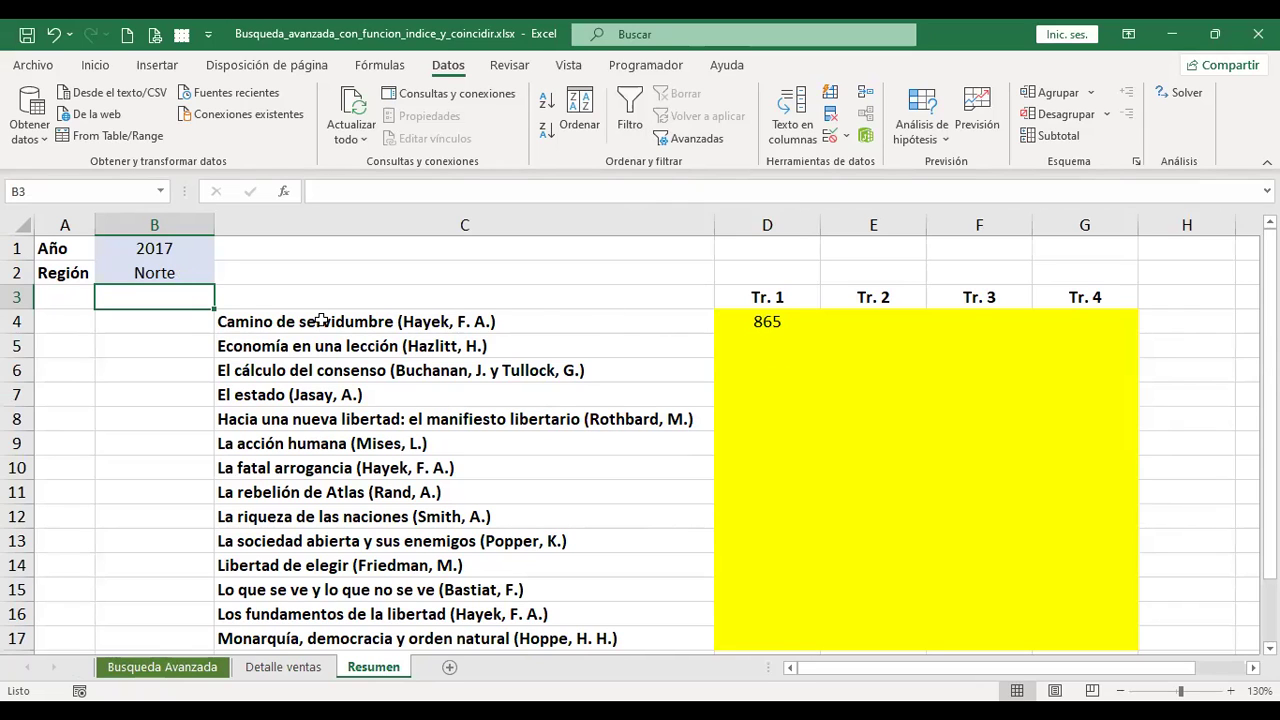
click(790, 322)
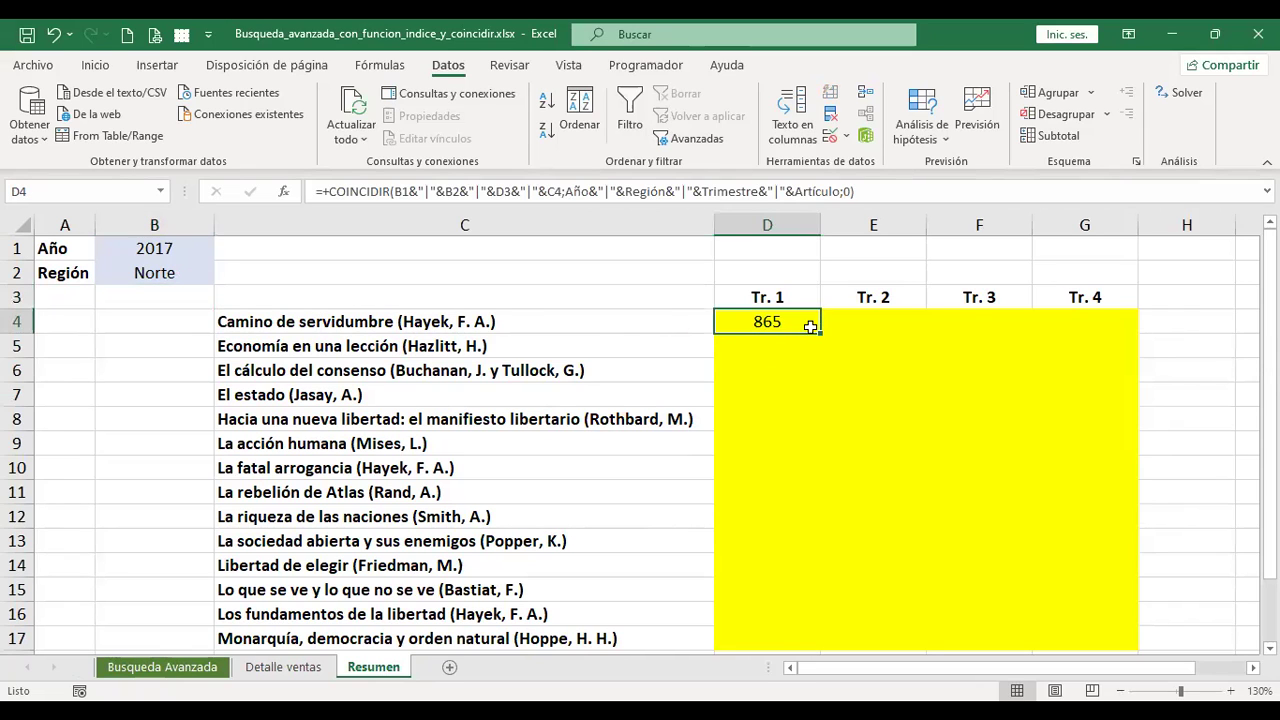
click(305, 668)
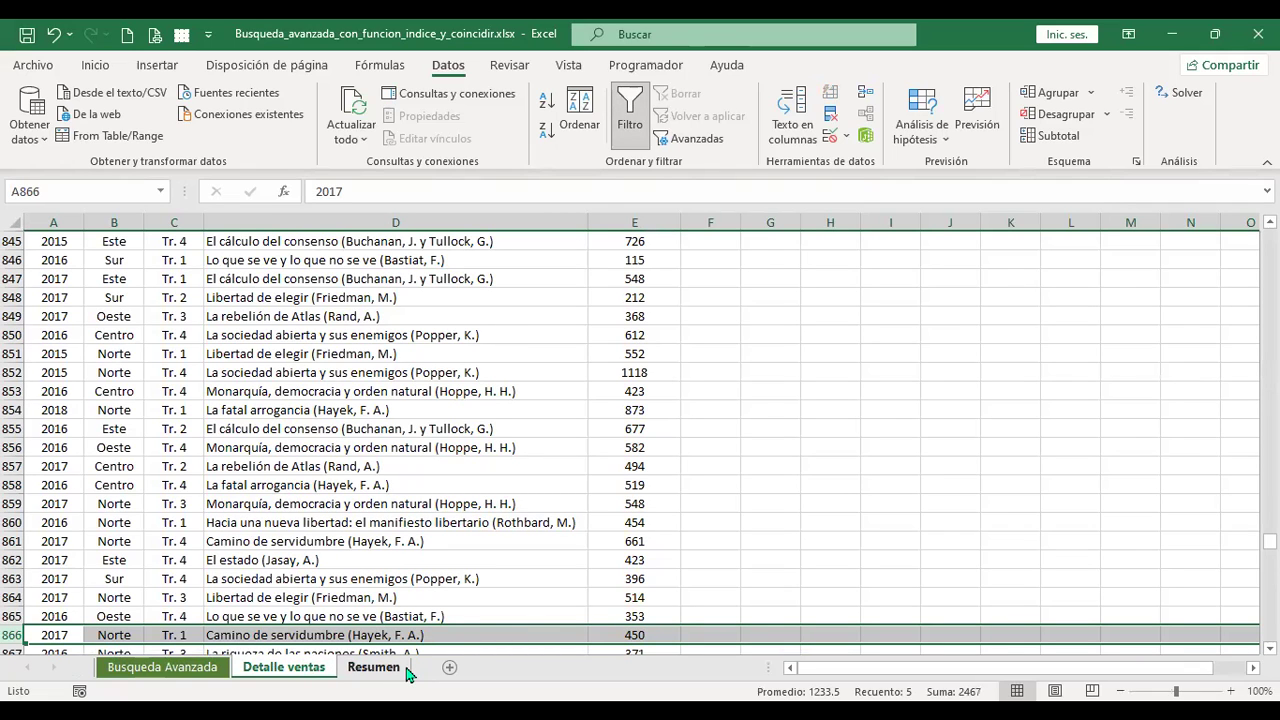
click(378, 670)
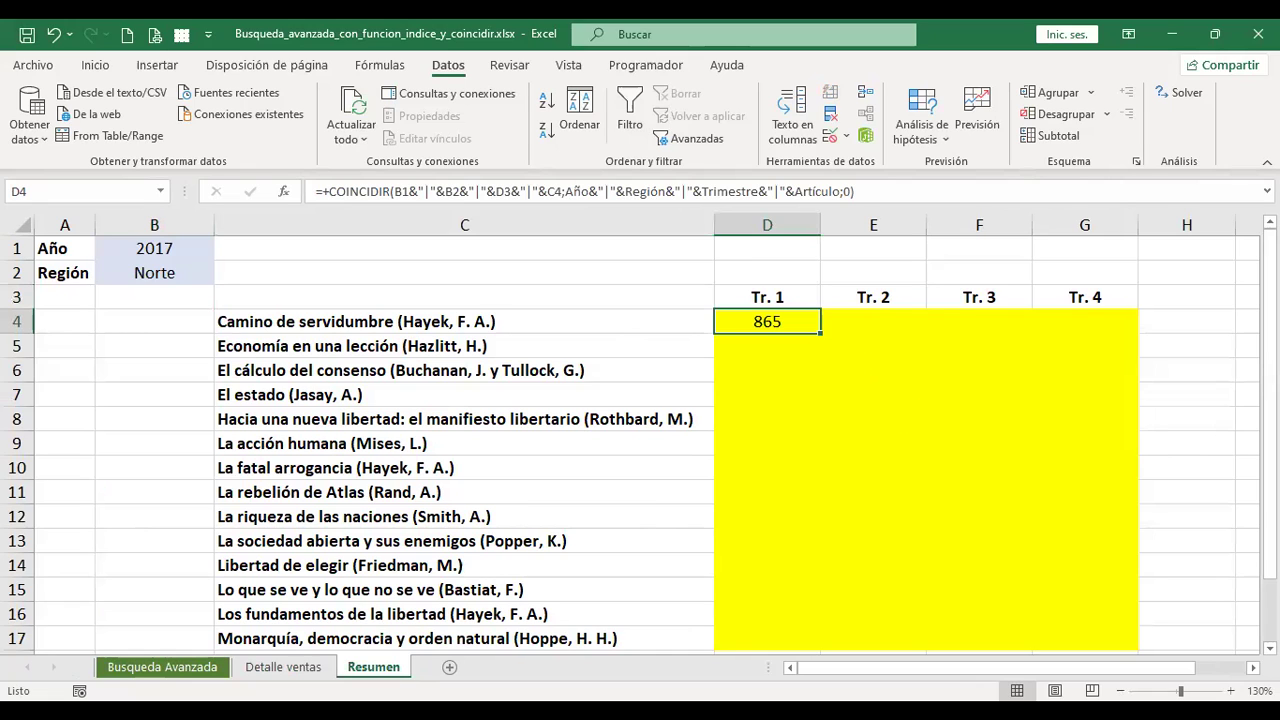
- Start wrapping D4's COINCIDIR formula in INDICE, then abandon the edit and go to Detalle ventas
key(F2)
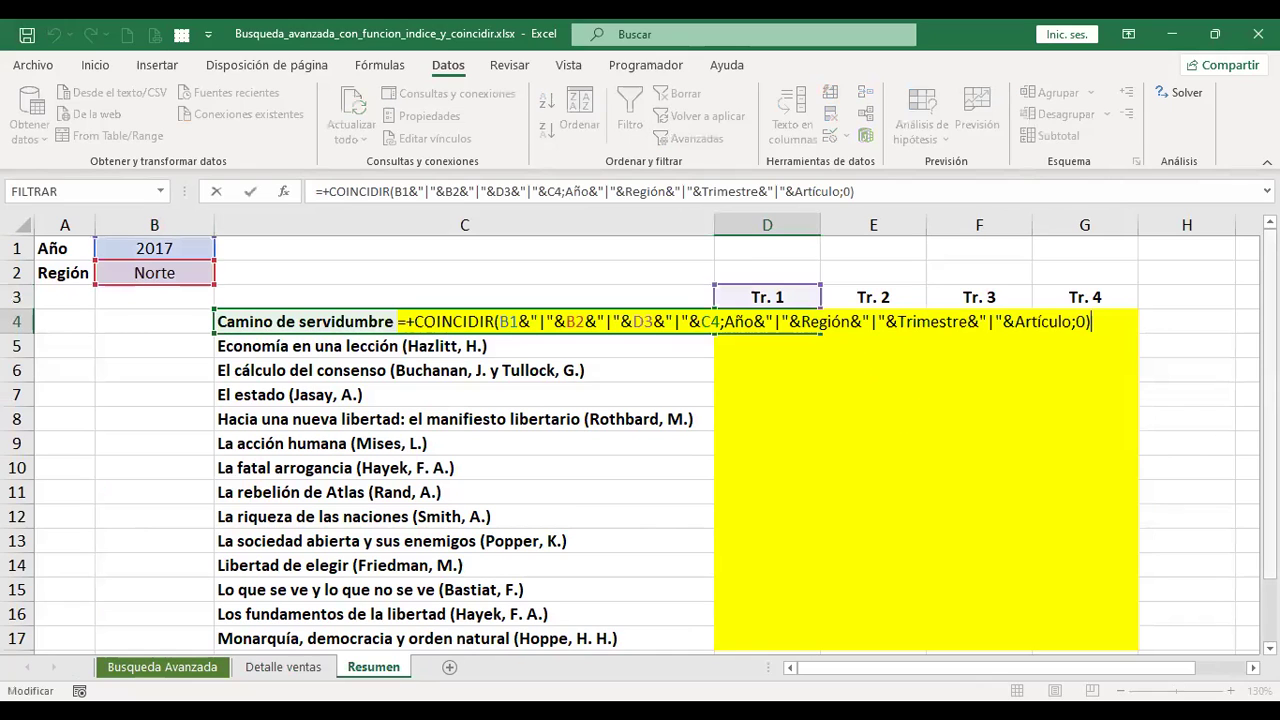
key(Right)
key(Delete)
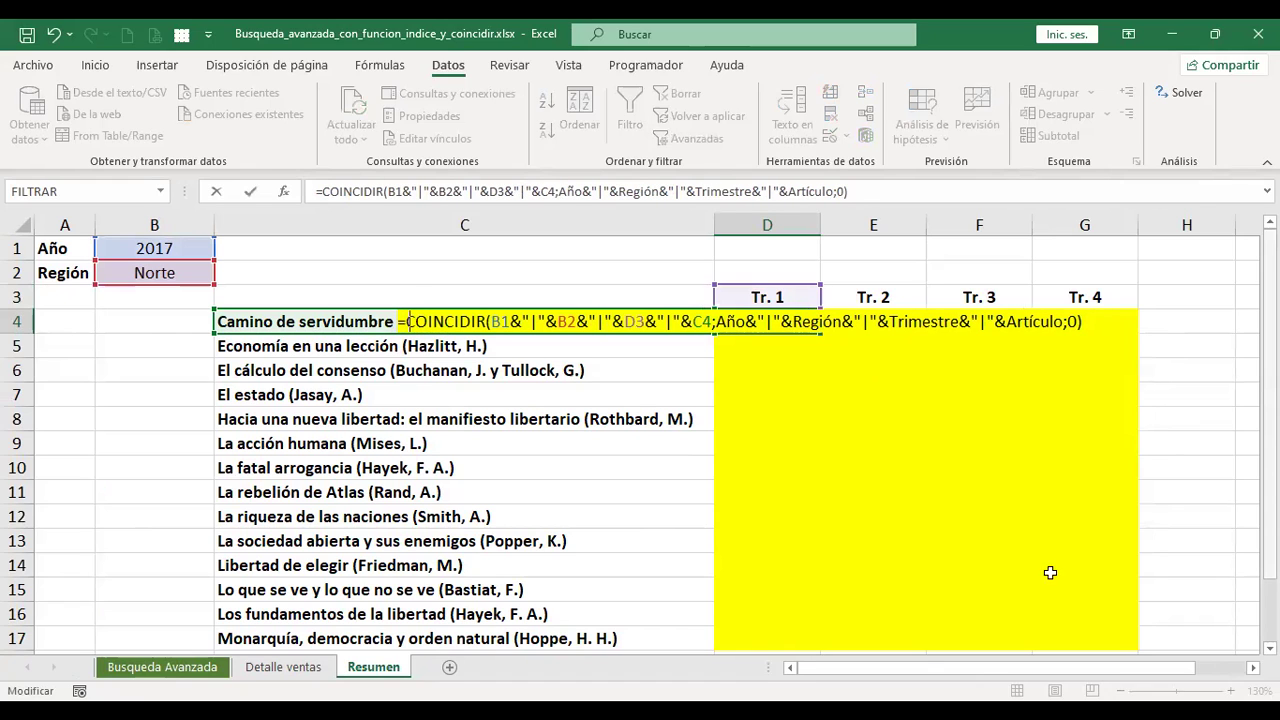
text(indi)
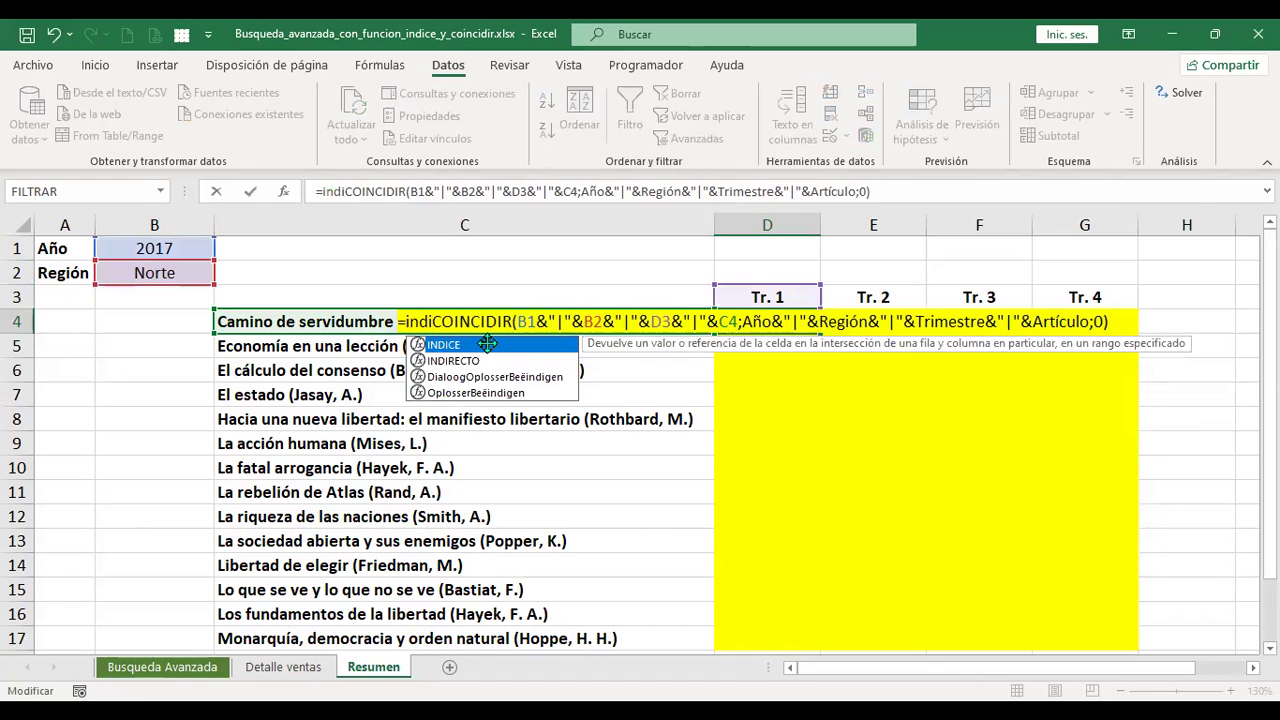
double_click(487, 343)
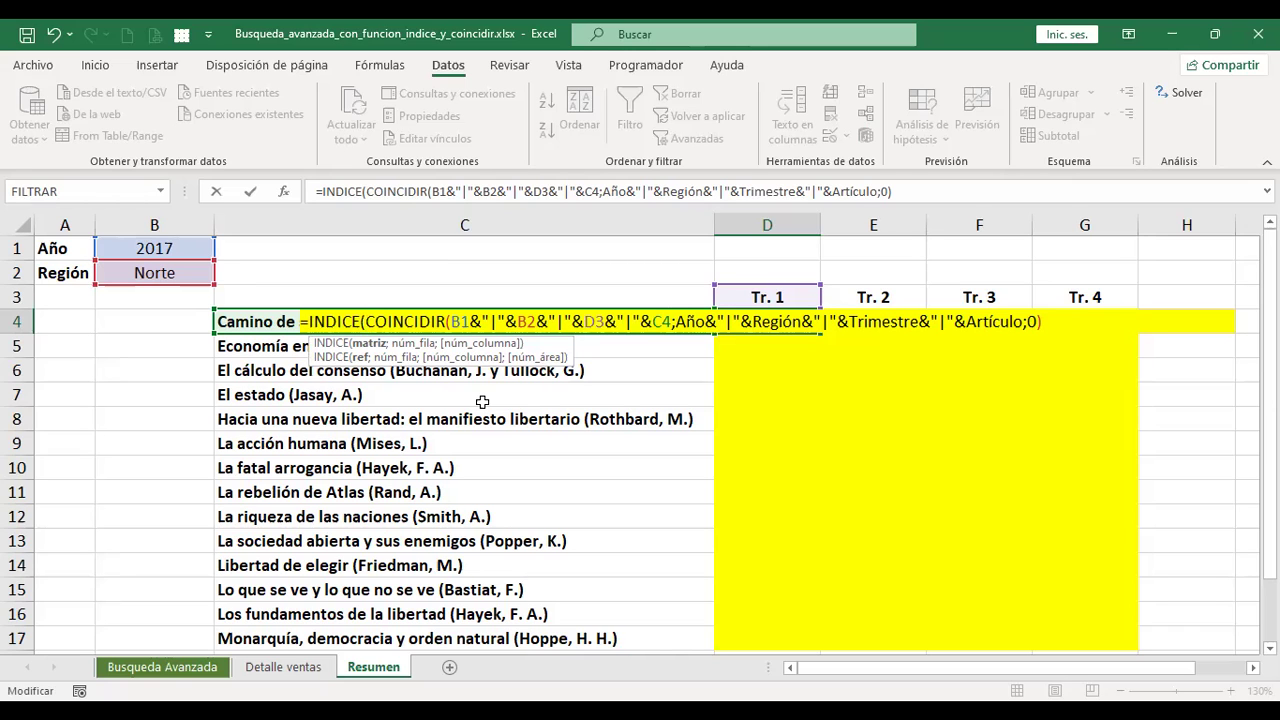
key(ctrl+Return)
click(300, 667)
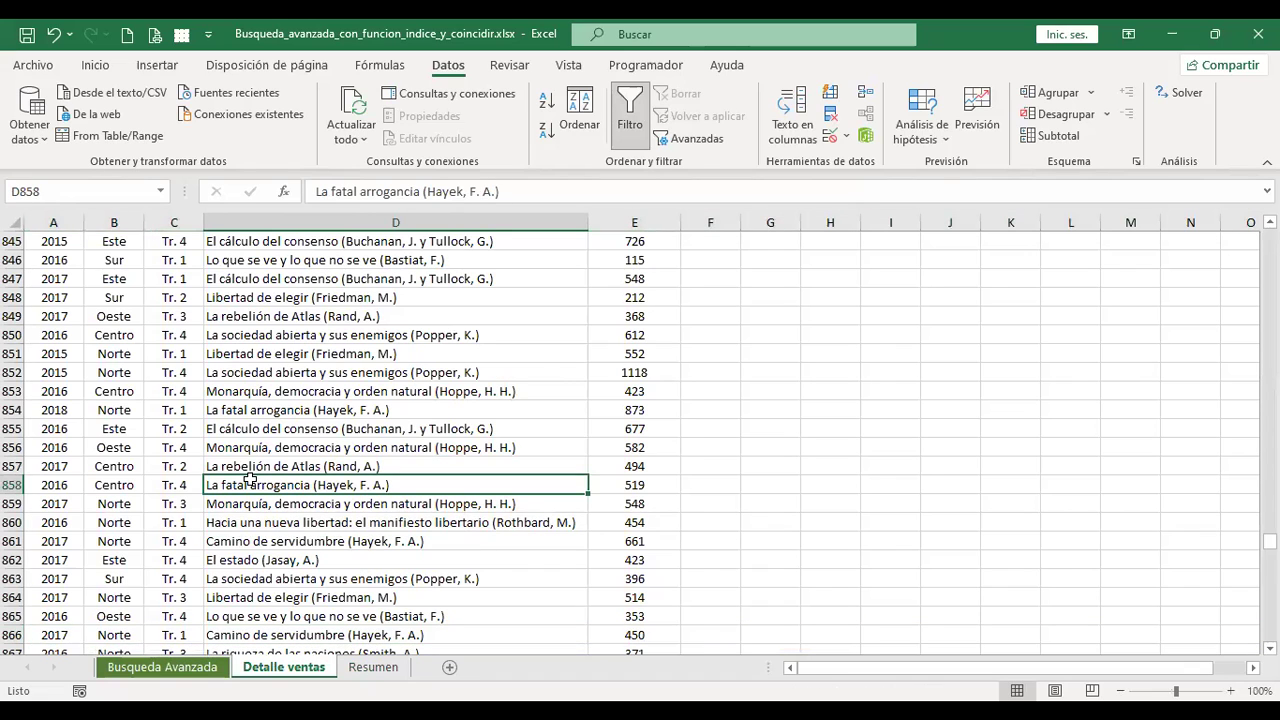
key(ctrl+a)
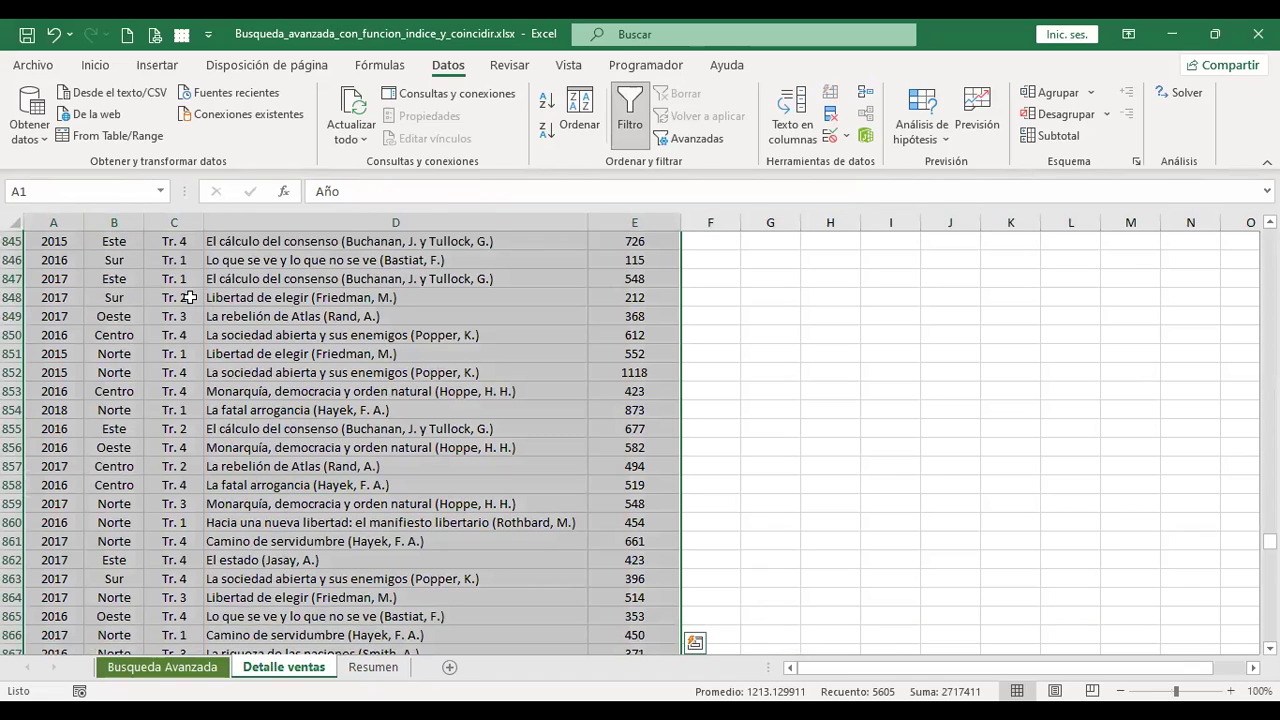
key(ctrl+Home)
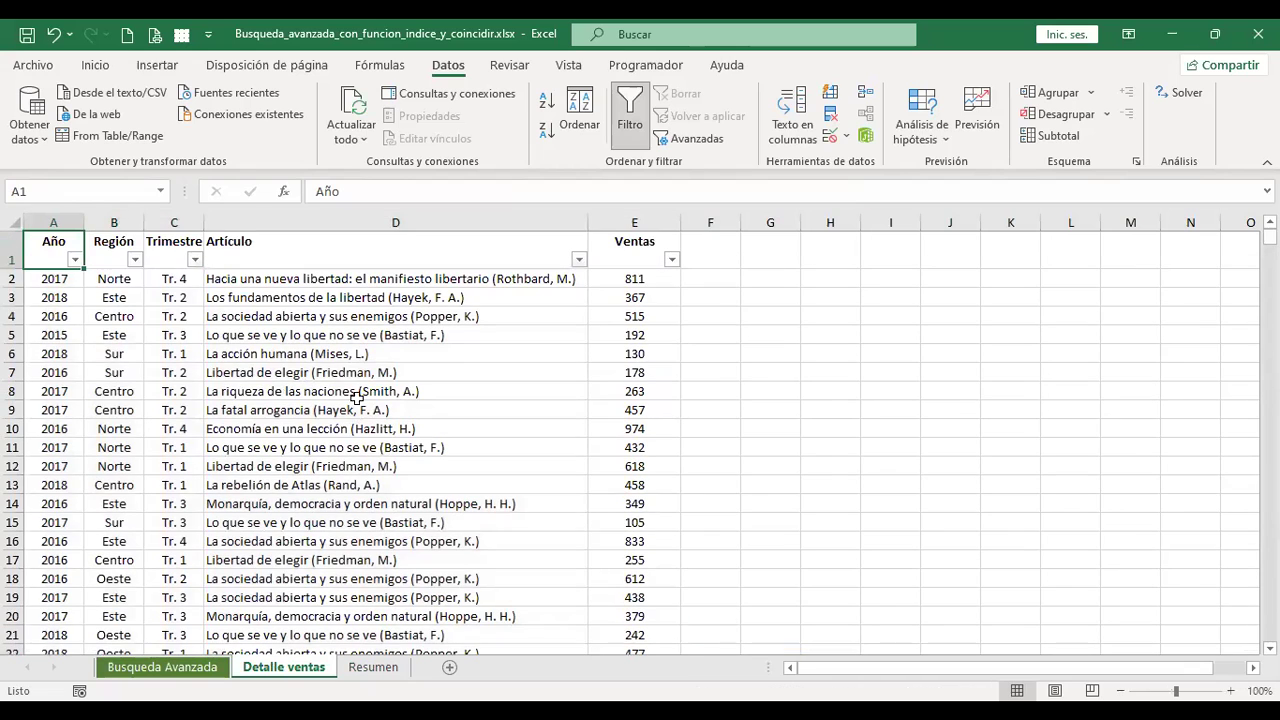
click(160, 191)
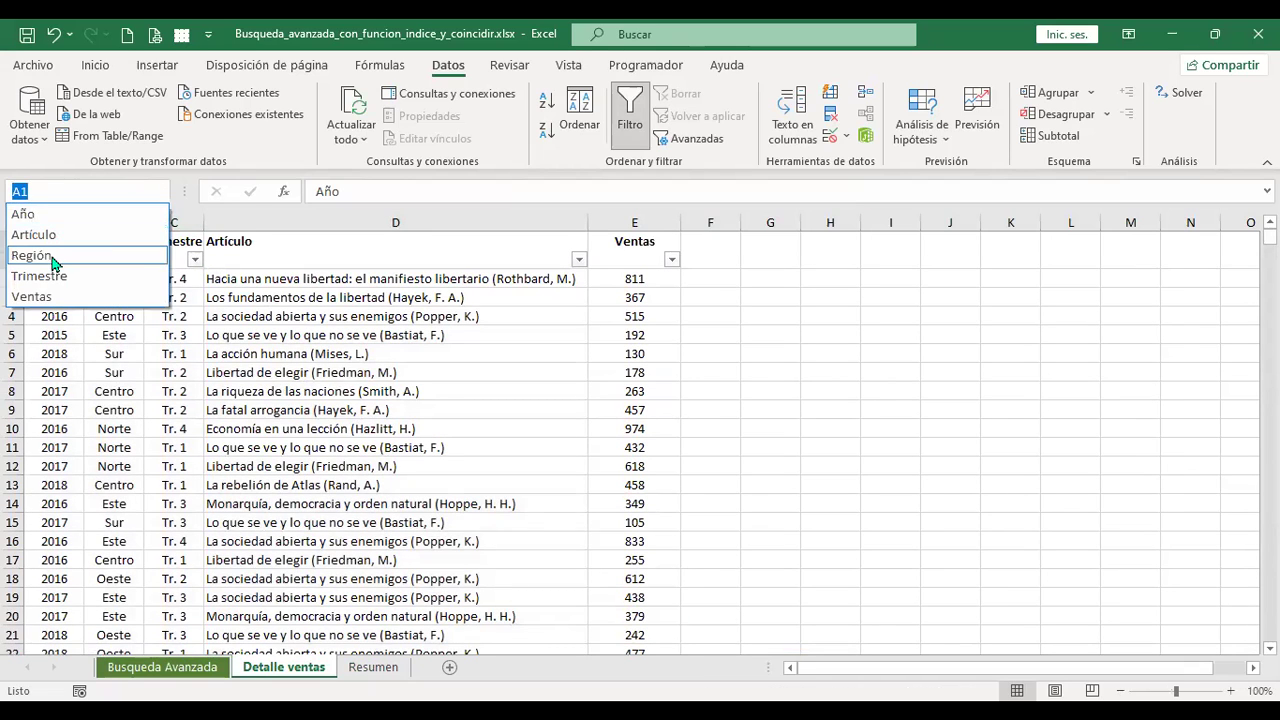
click(90, 255)
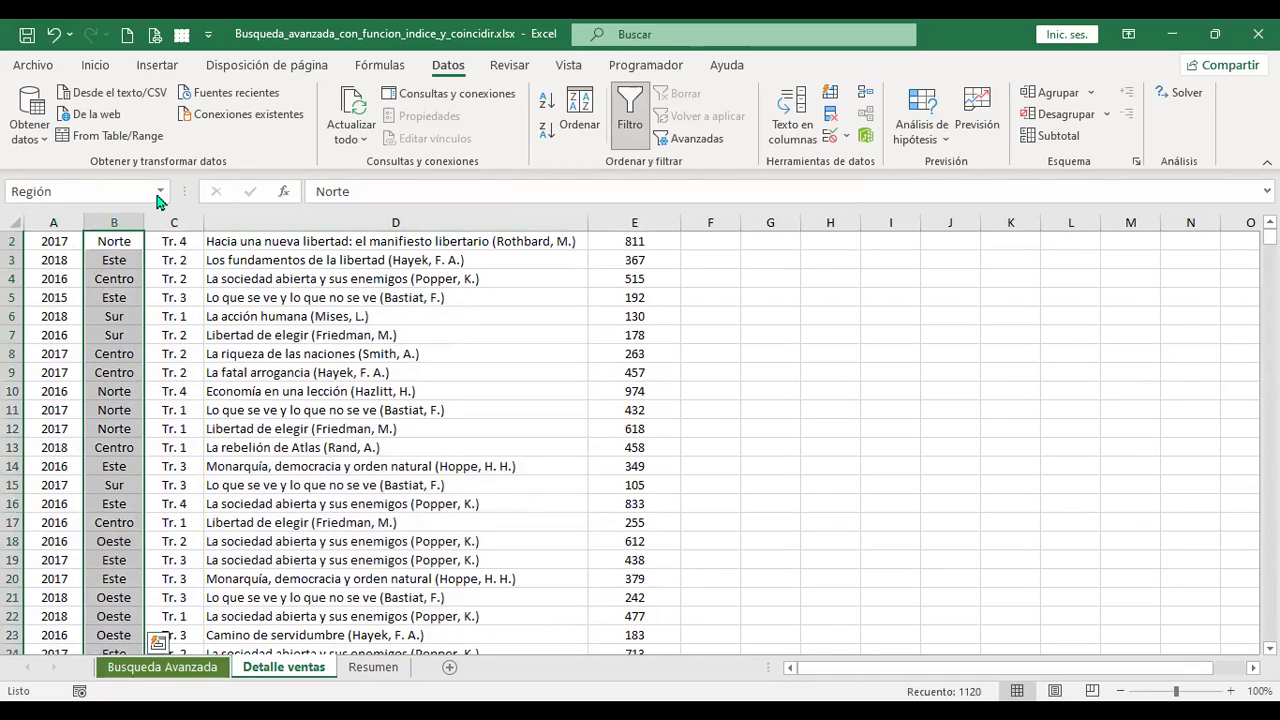
click(160, 191)
click(67, 276)
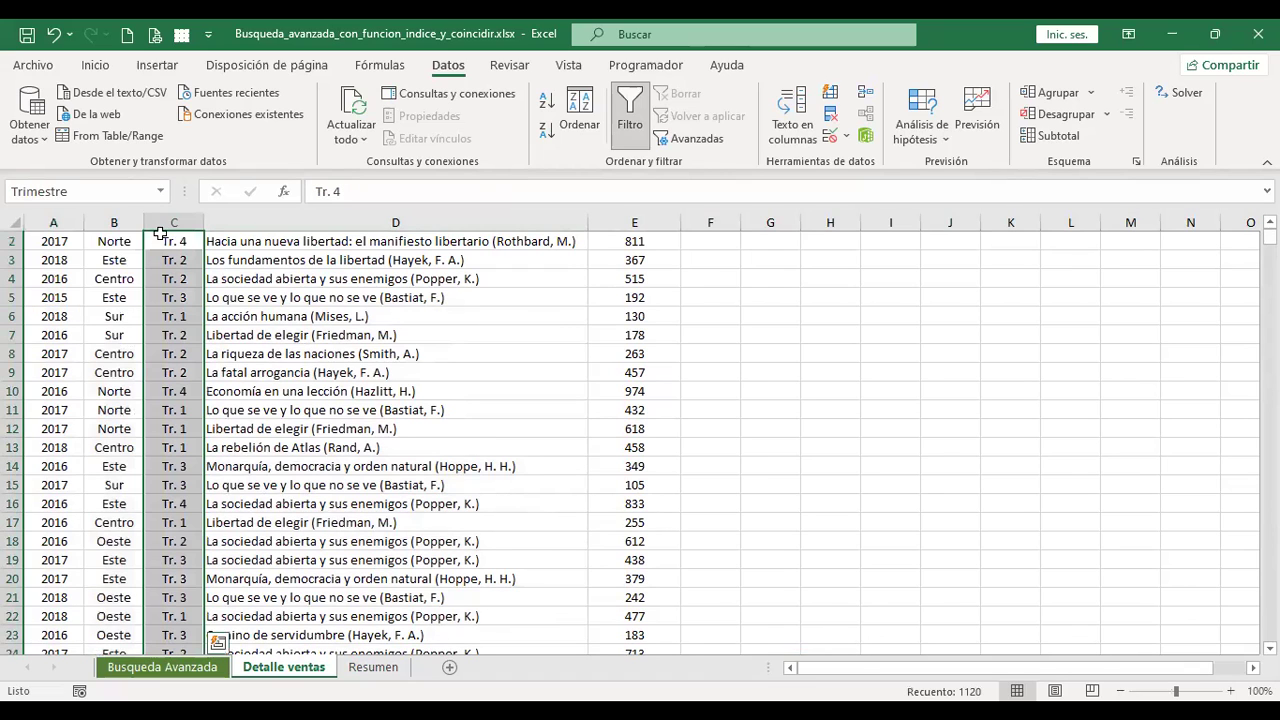
click(325, 450)
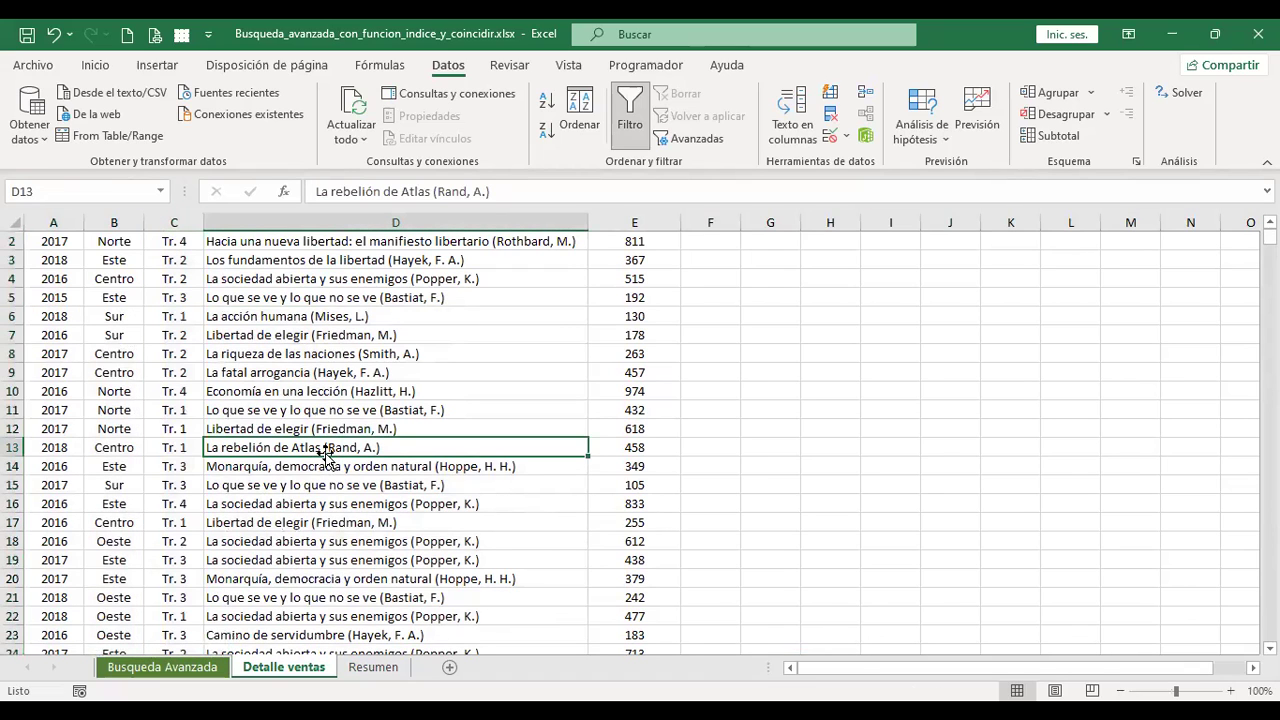
key(ctrl+a)
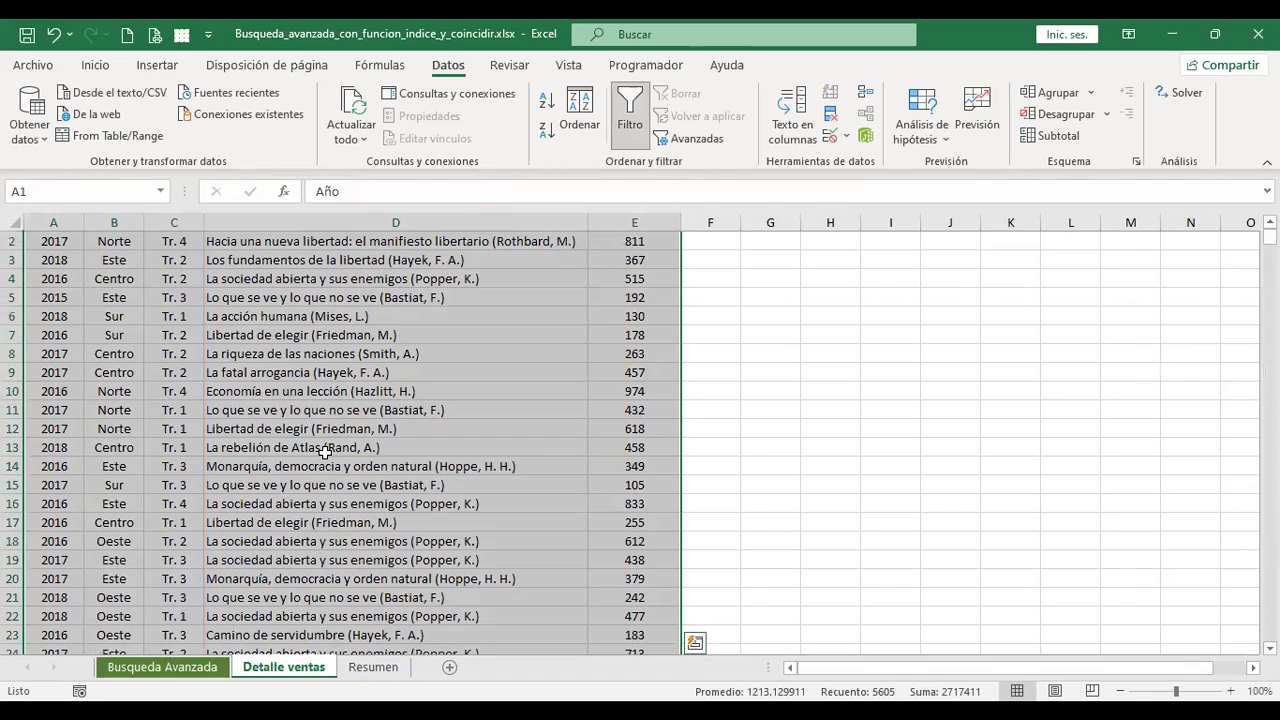
scroll(272, 481, up, 1)
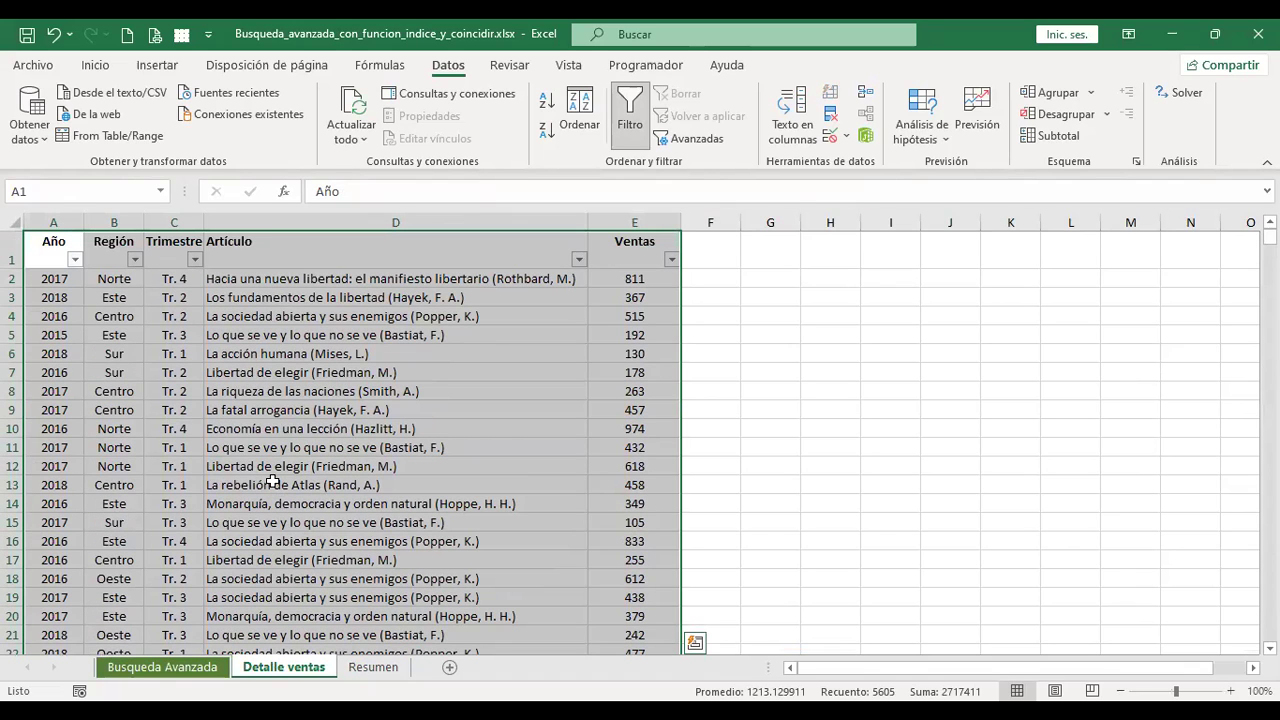
click(68, 194)
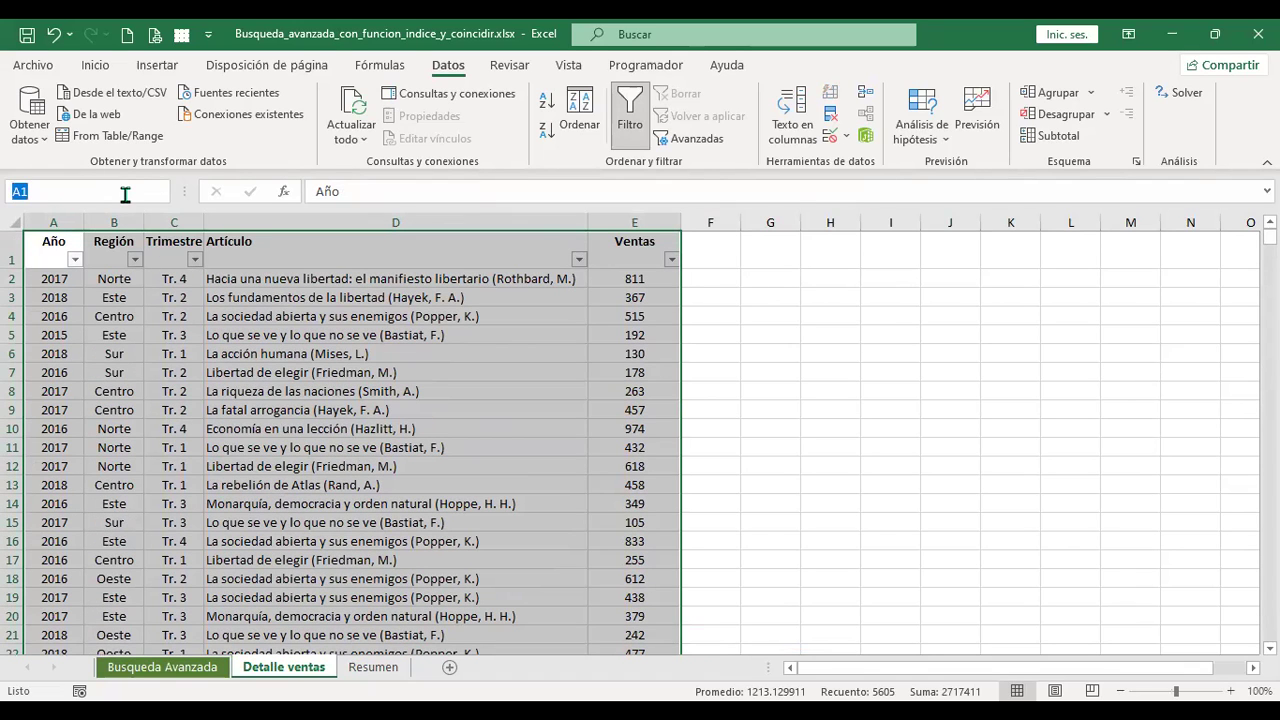
text(Ventas)
key(Return)
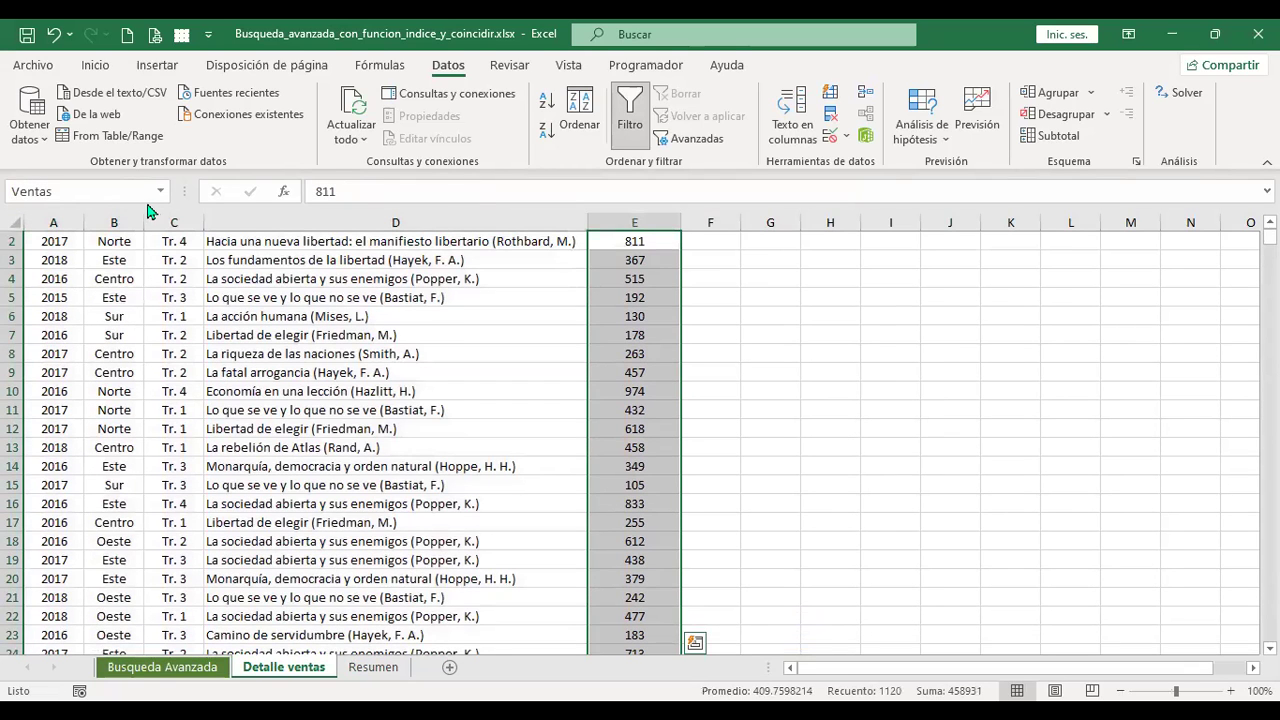
click(160, 190)
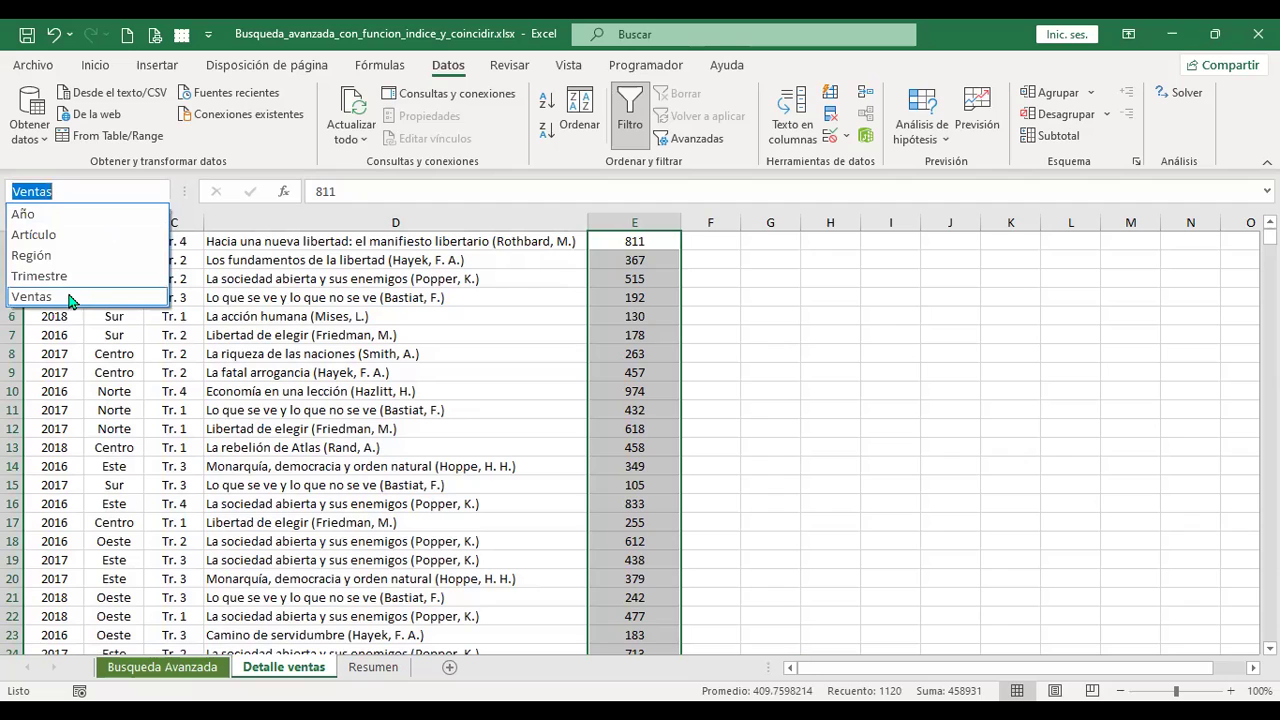
click(766, 423)
key(ctrl+Home)
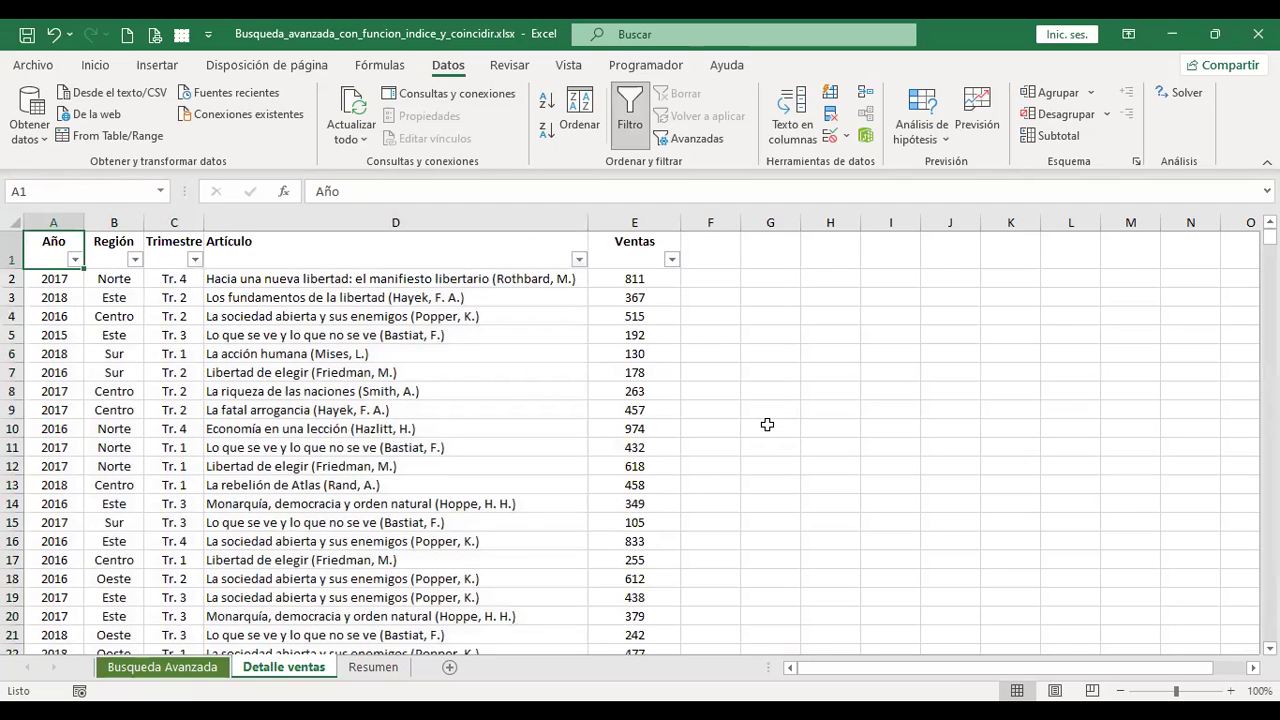
- Check the cell range of the Ventas name in Administrador de nombres, then close it
click(393, 70)
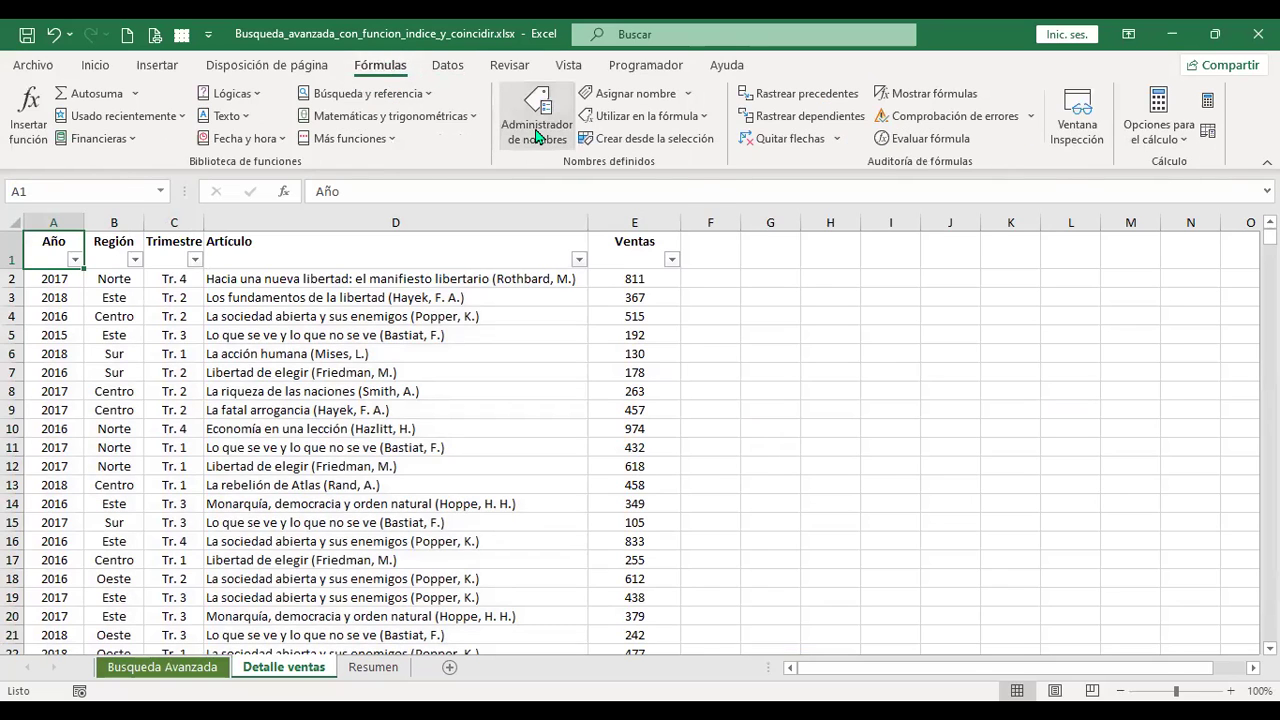
click(537, 133)
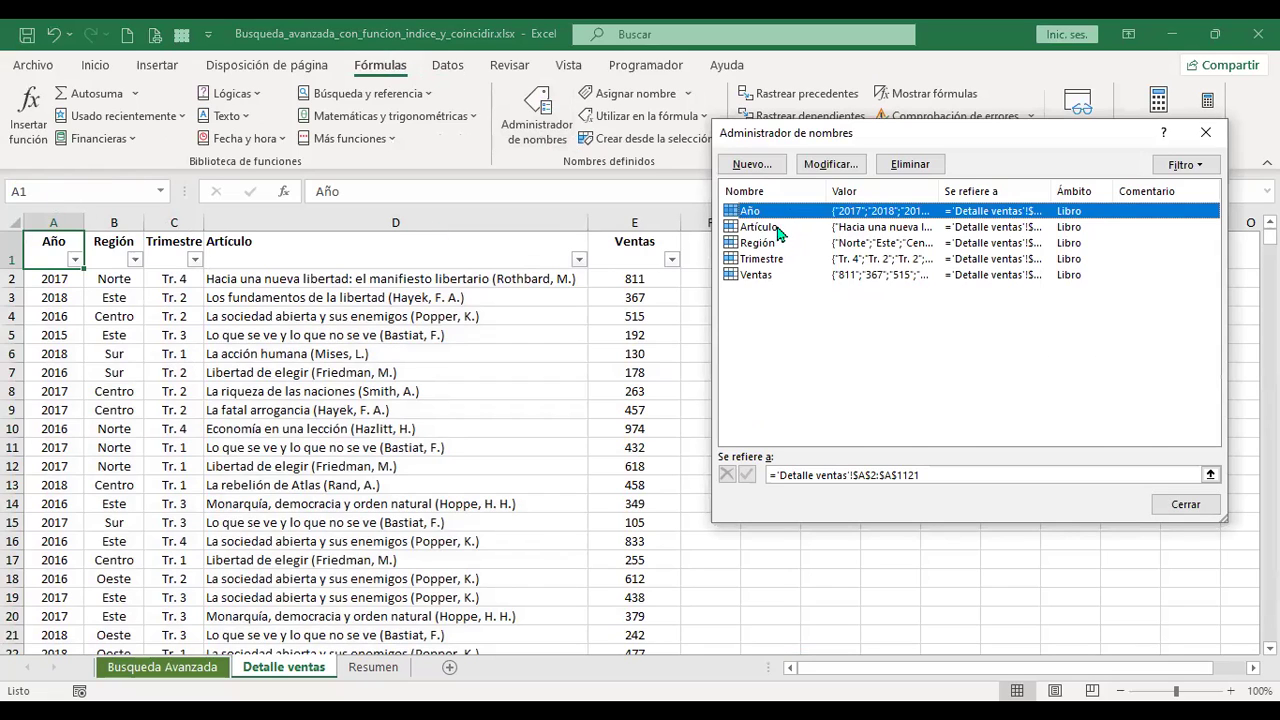
click(752, 275)
click(1185, 504)
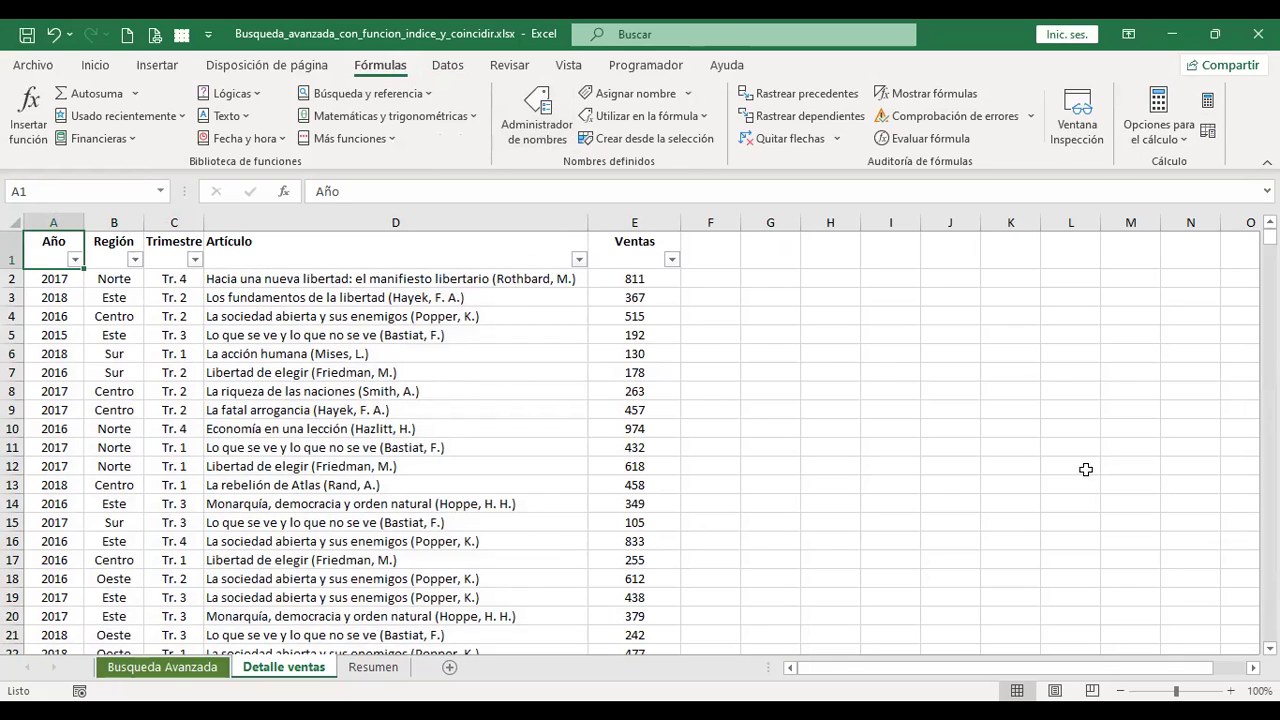
click(337, 336)
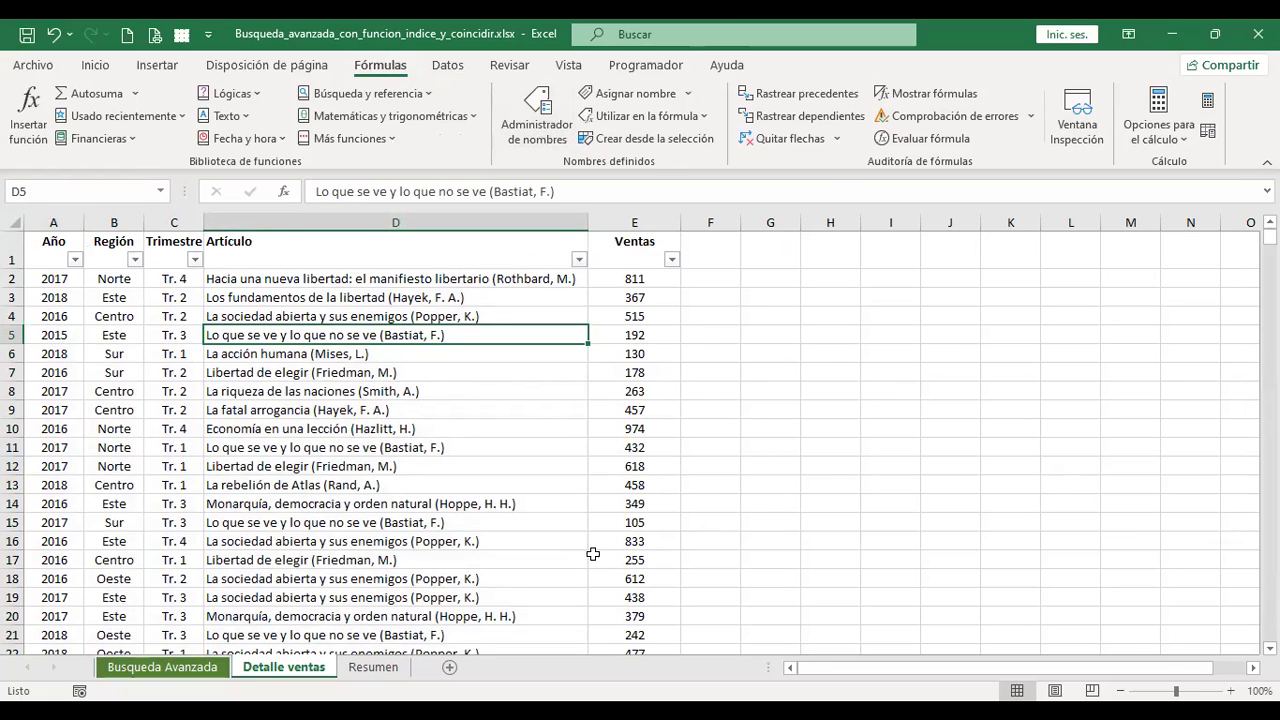
click(375, 667)
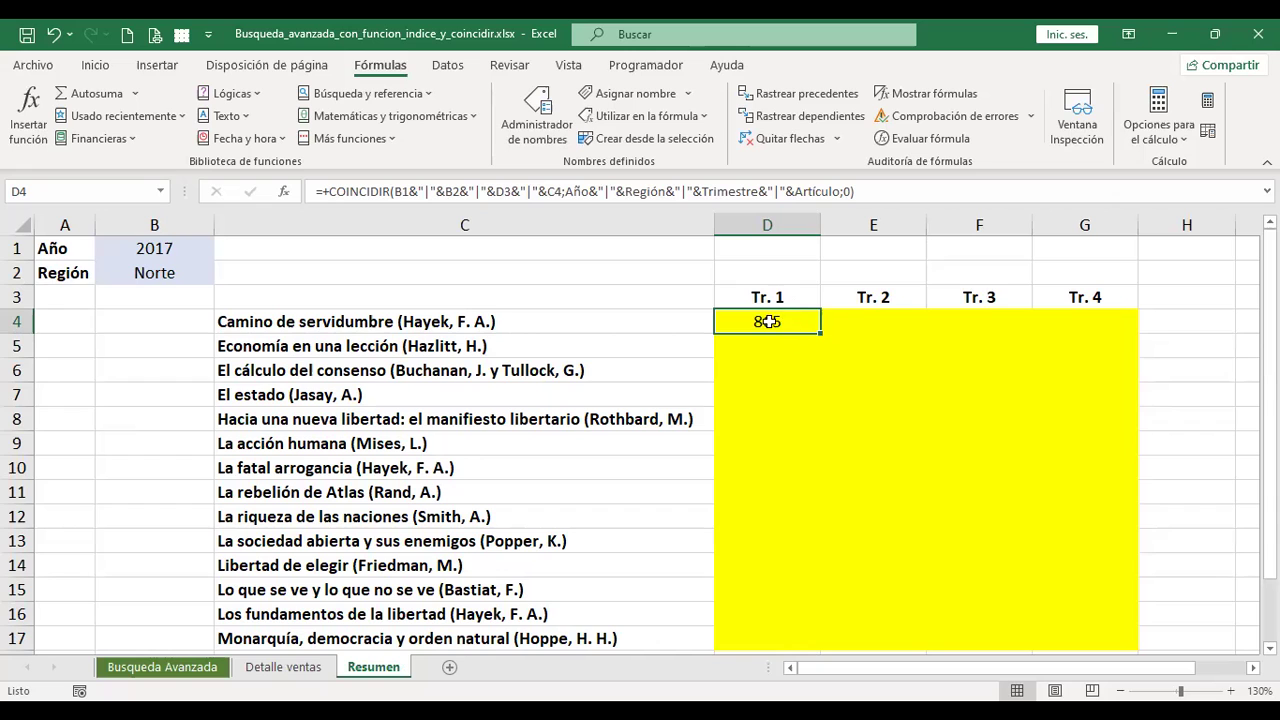
click(292, 668)
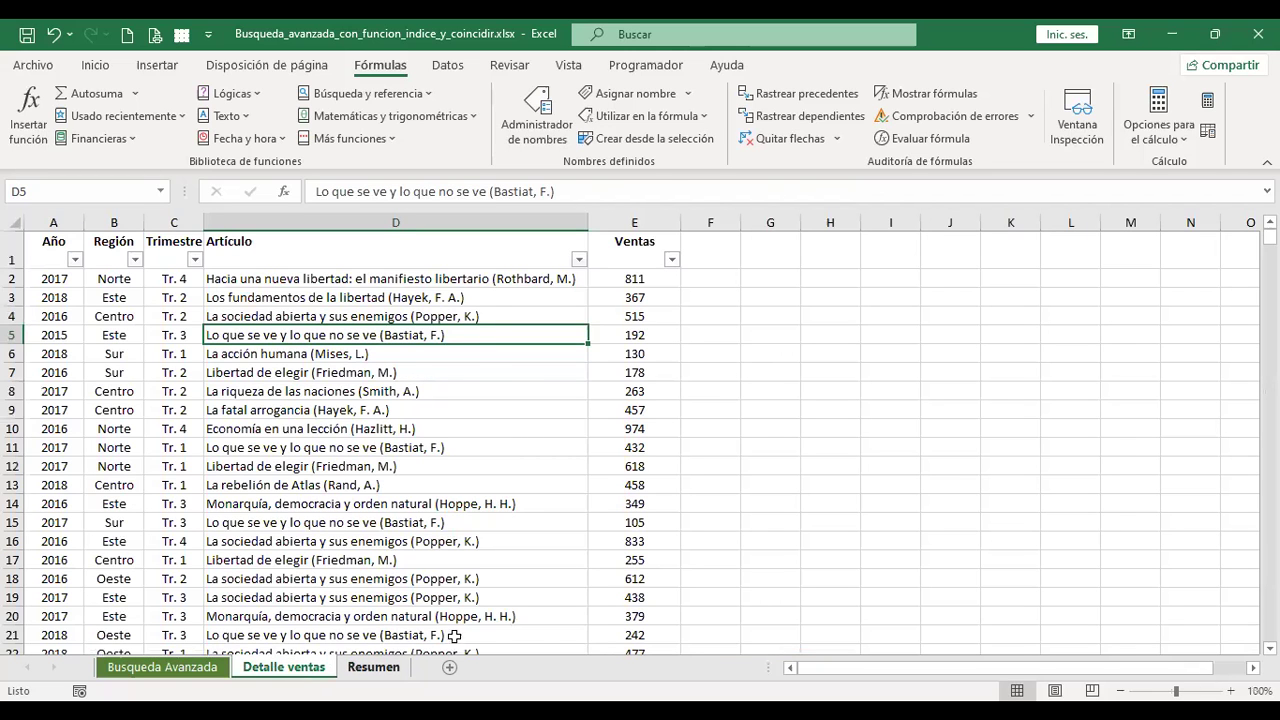
key(ctrl+Page_Down)
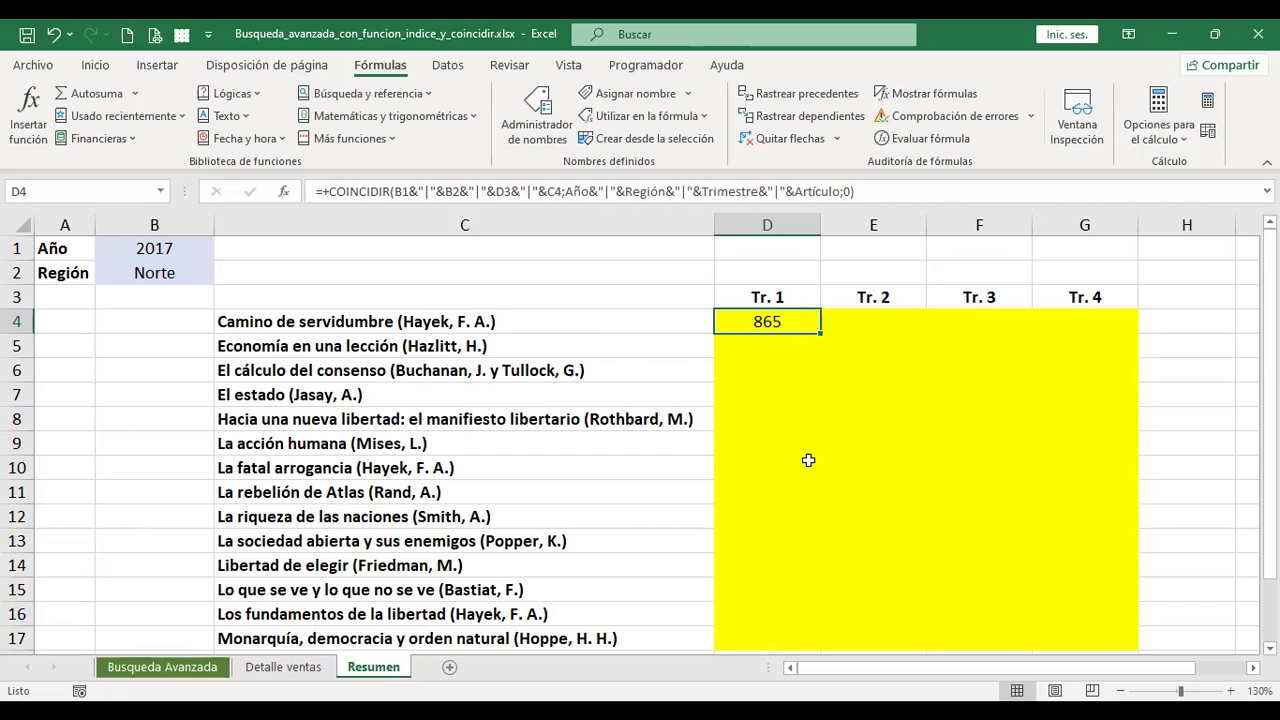
click(283, 668)
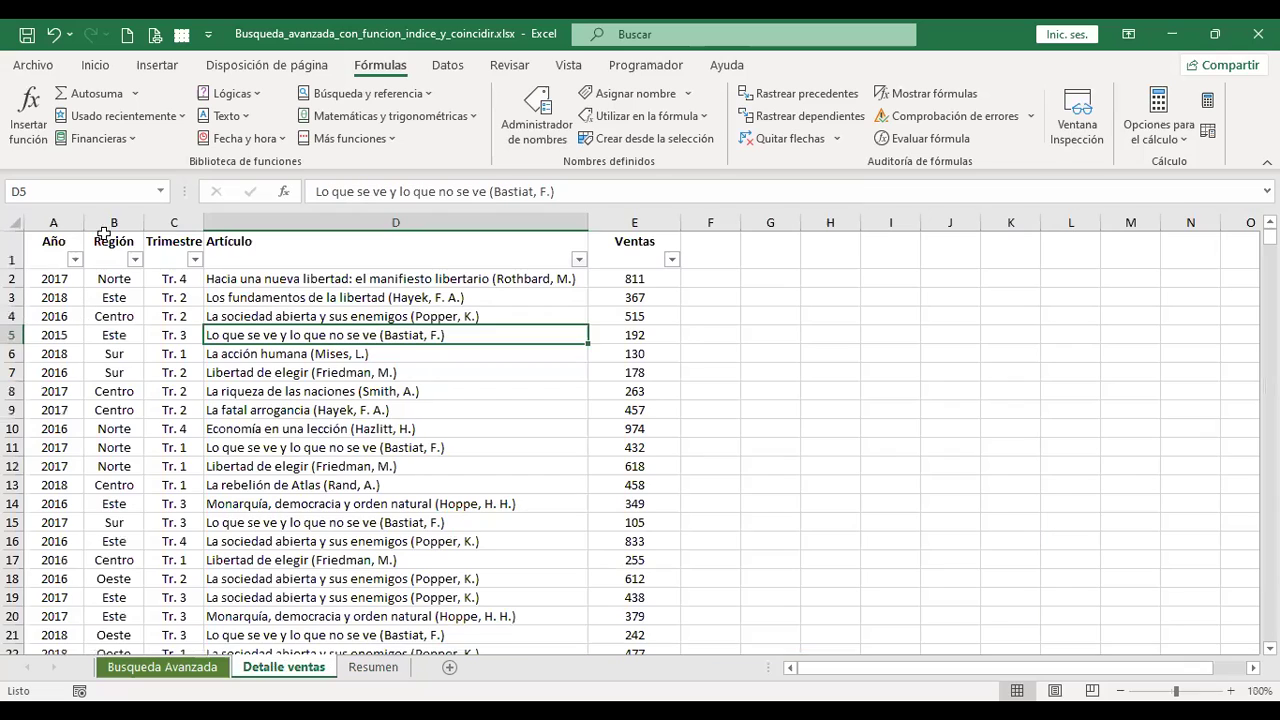
click(161, 192)
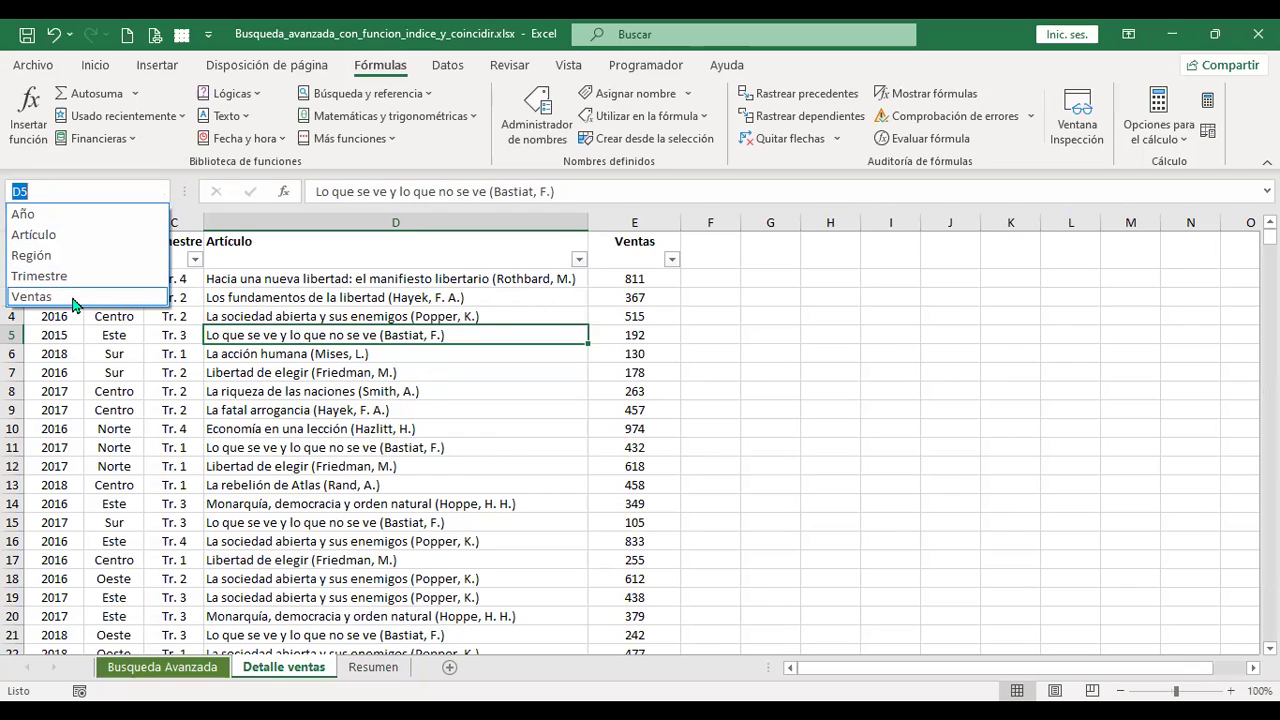
- On the Resumen sheet, replace the plus sign in D4's formula with an INDICE wrapper
click(373, 667)
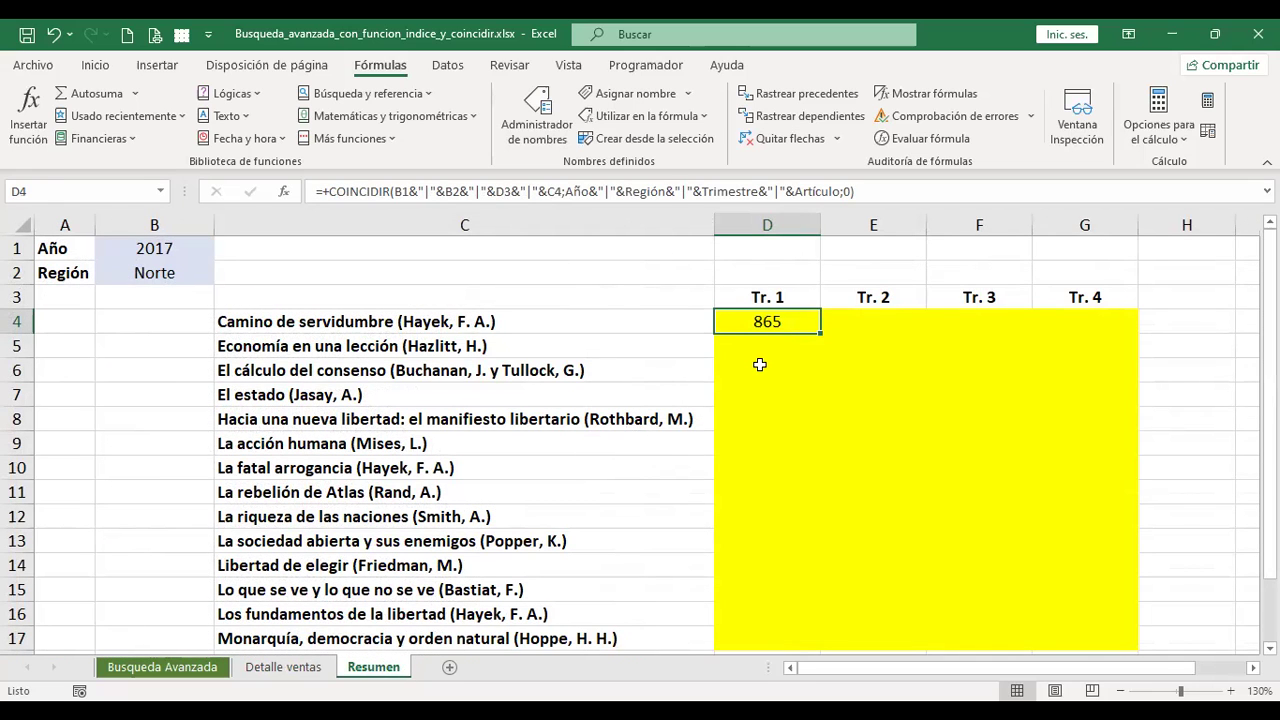
key(F2)
key(Delete)
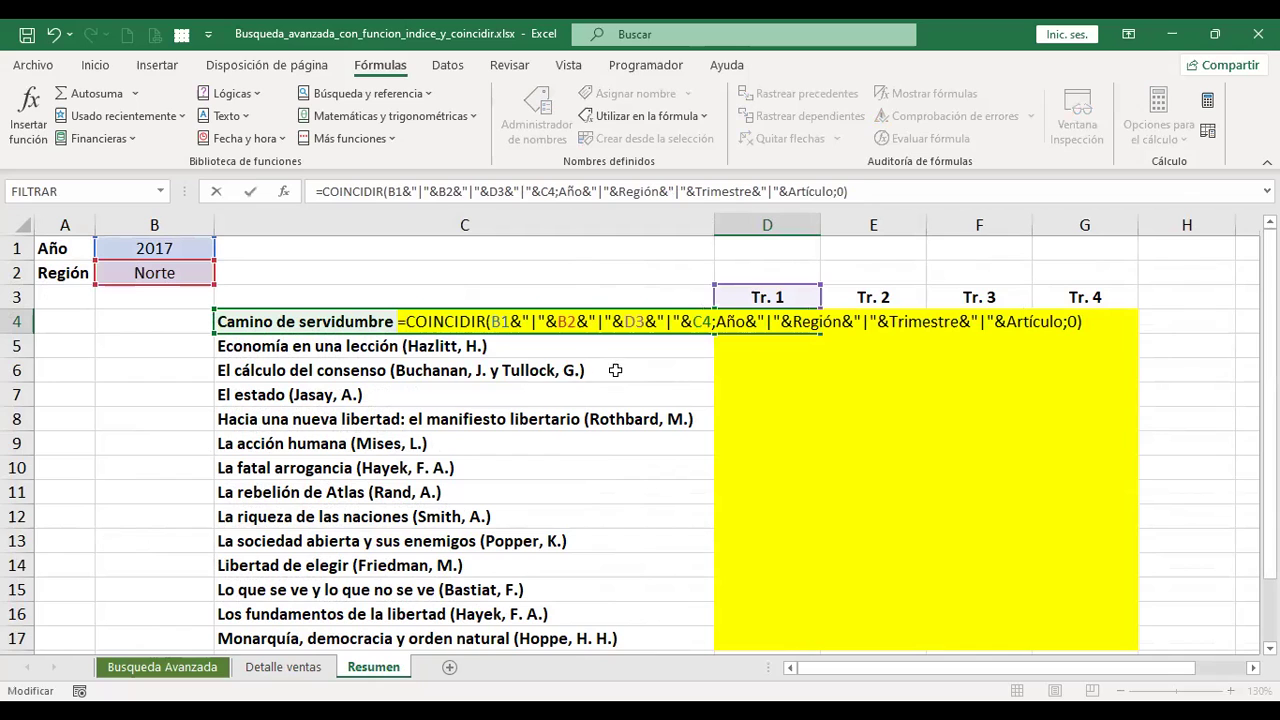
text(indi)
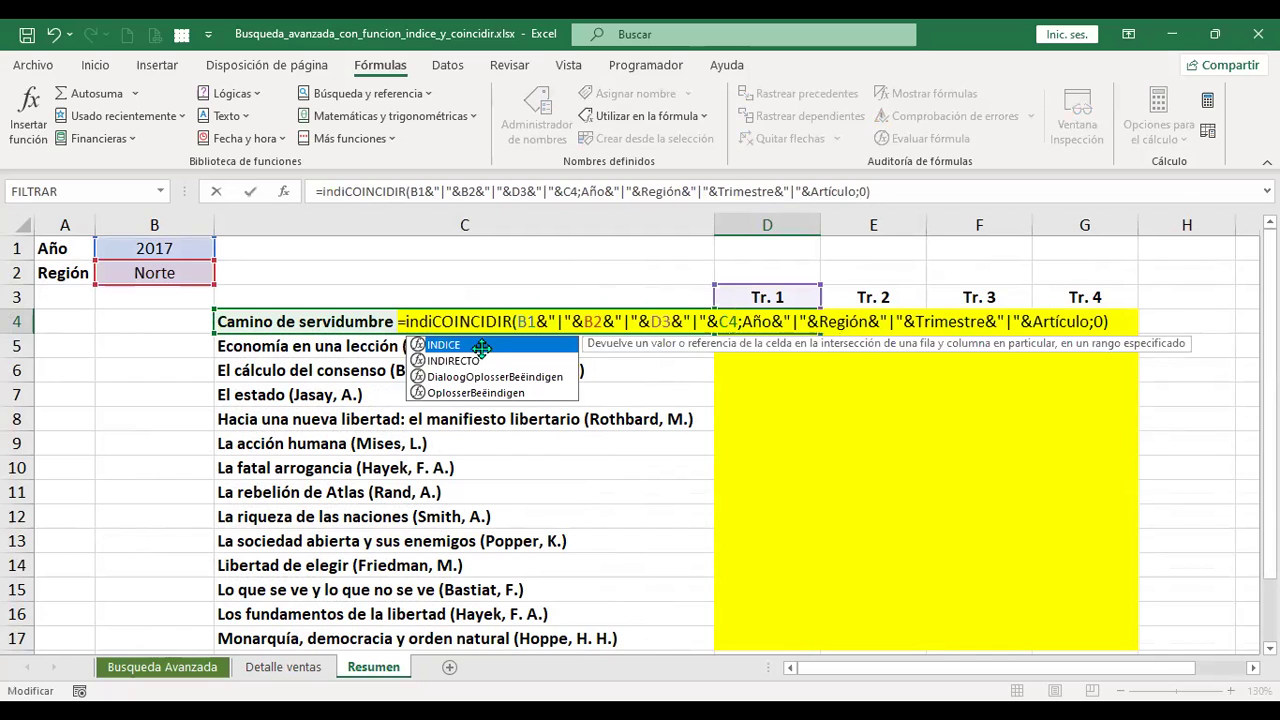
double_click(481, 347)
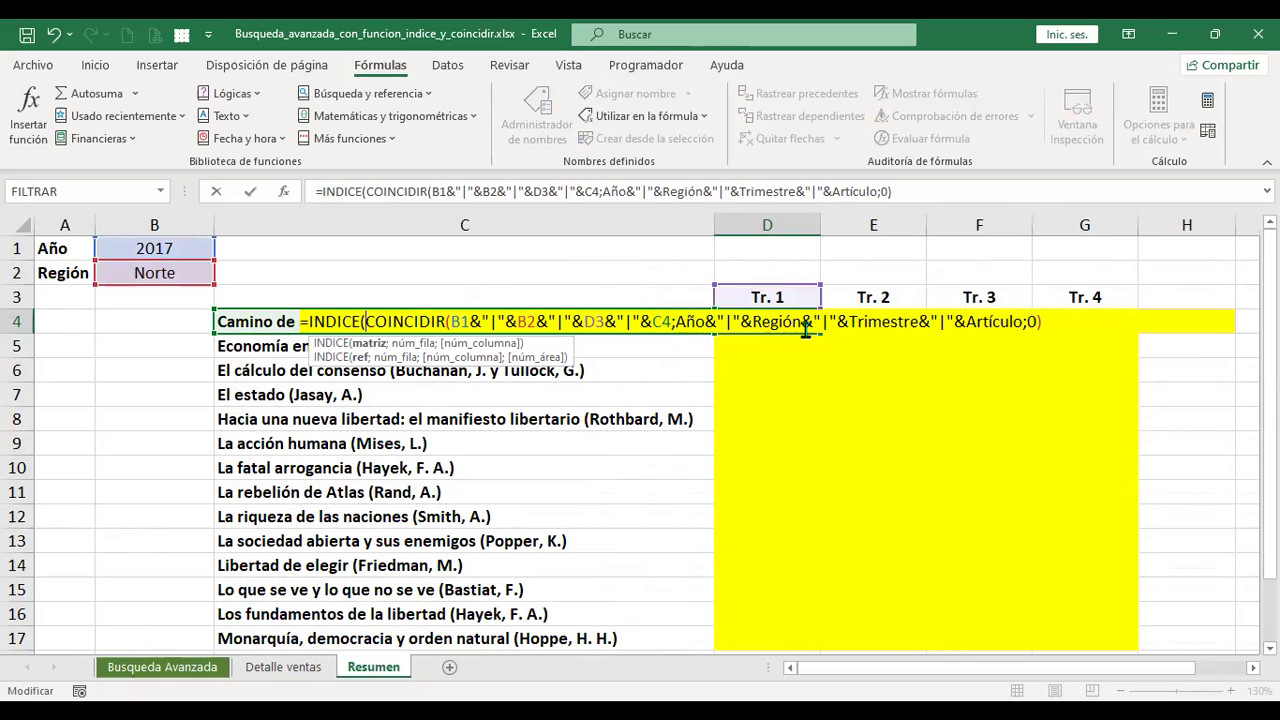
- Add 'Ventas;' as INDICE's range and confirm D4's lookup, which returns 450
text(V)
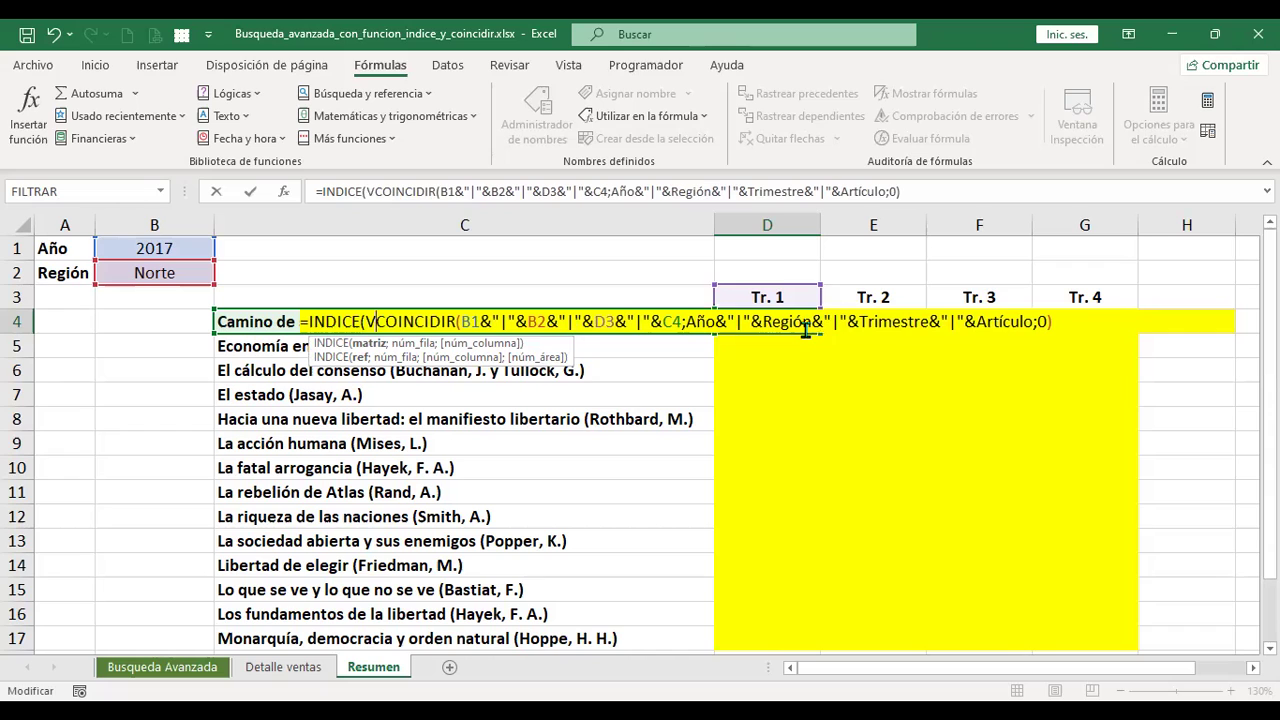
text(entas)
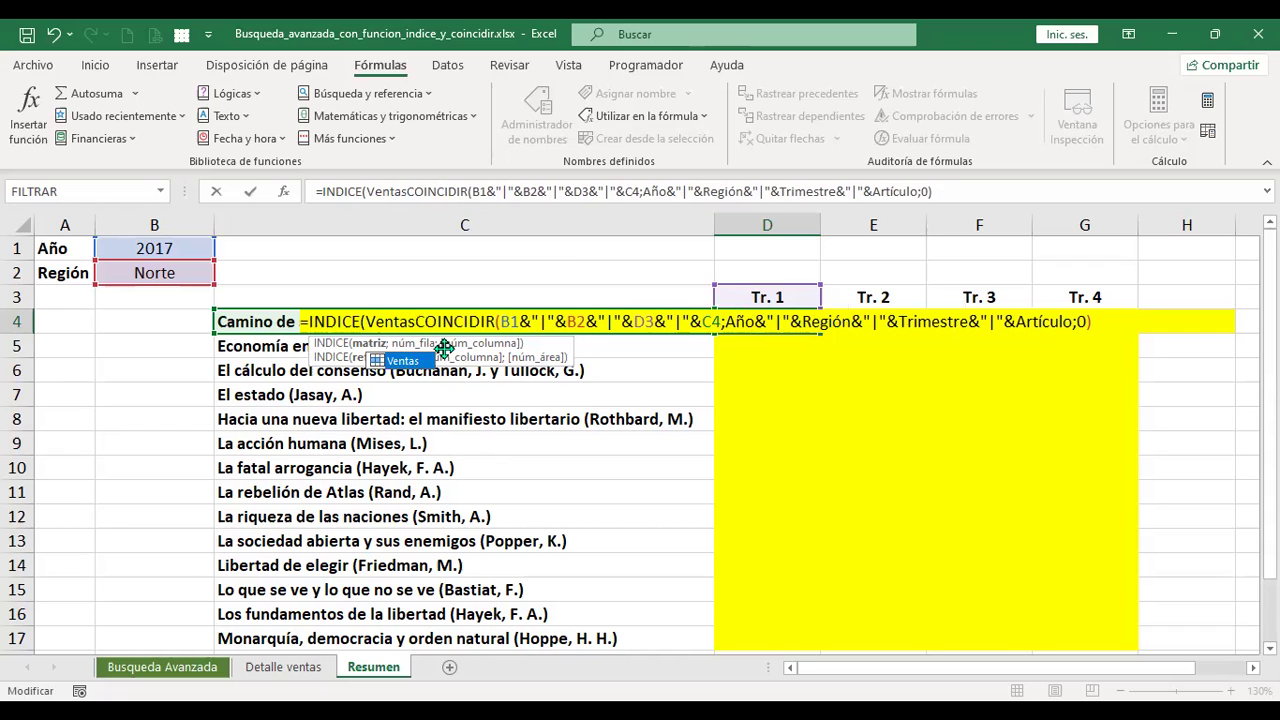
key(Tab)
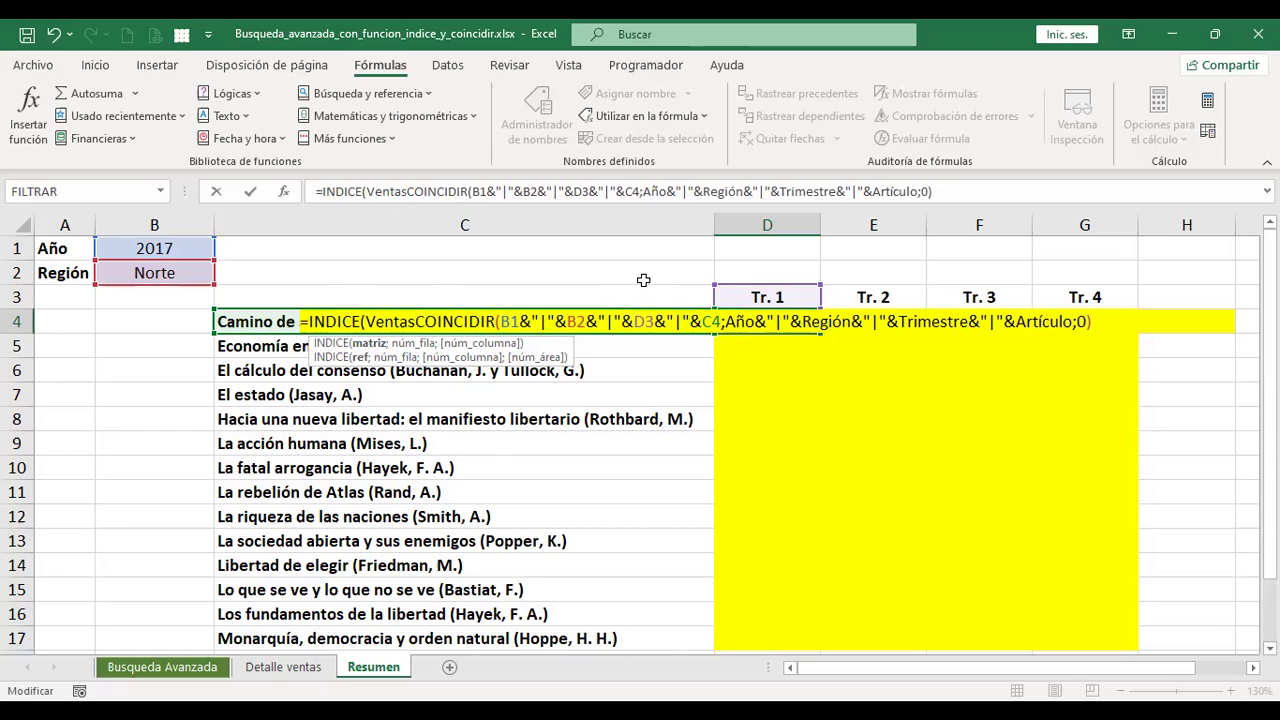
text(;)
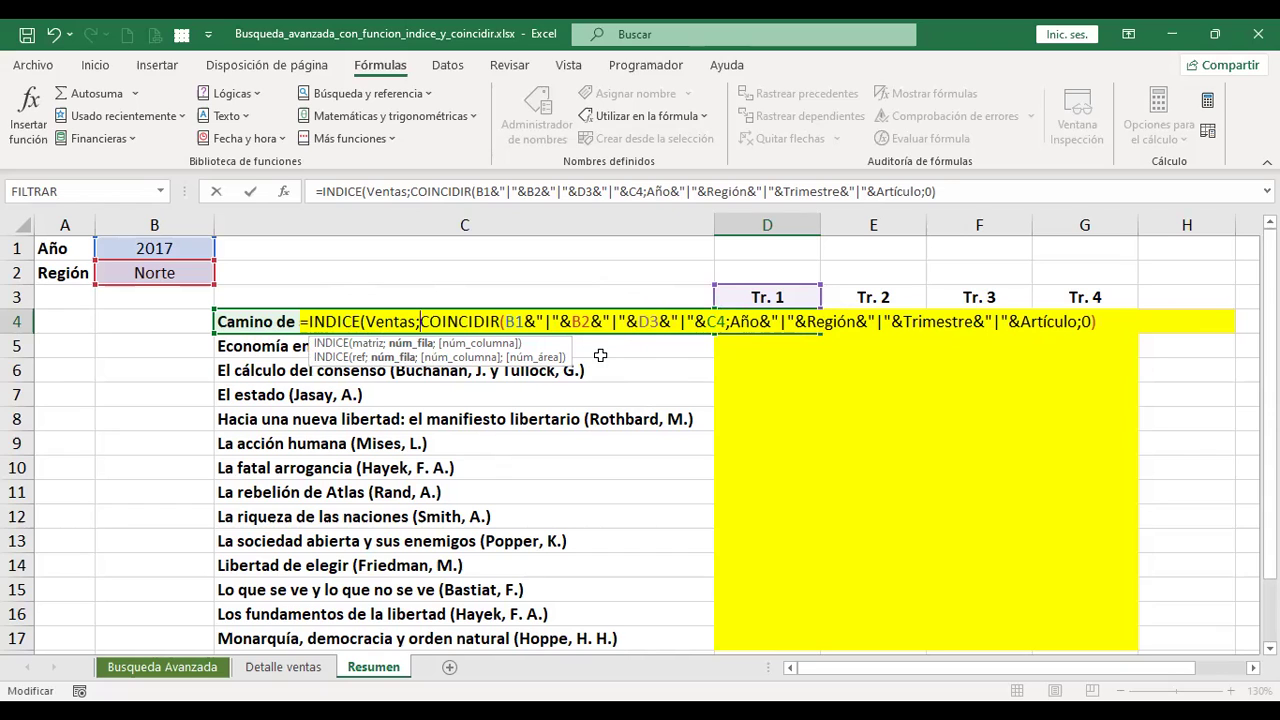
drag(420, 321, 677, 321)
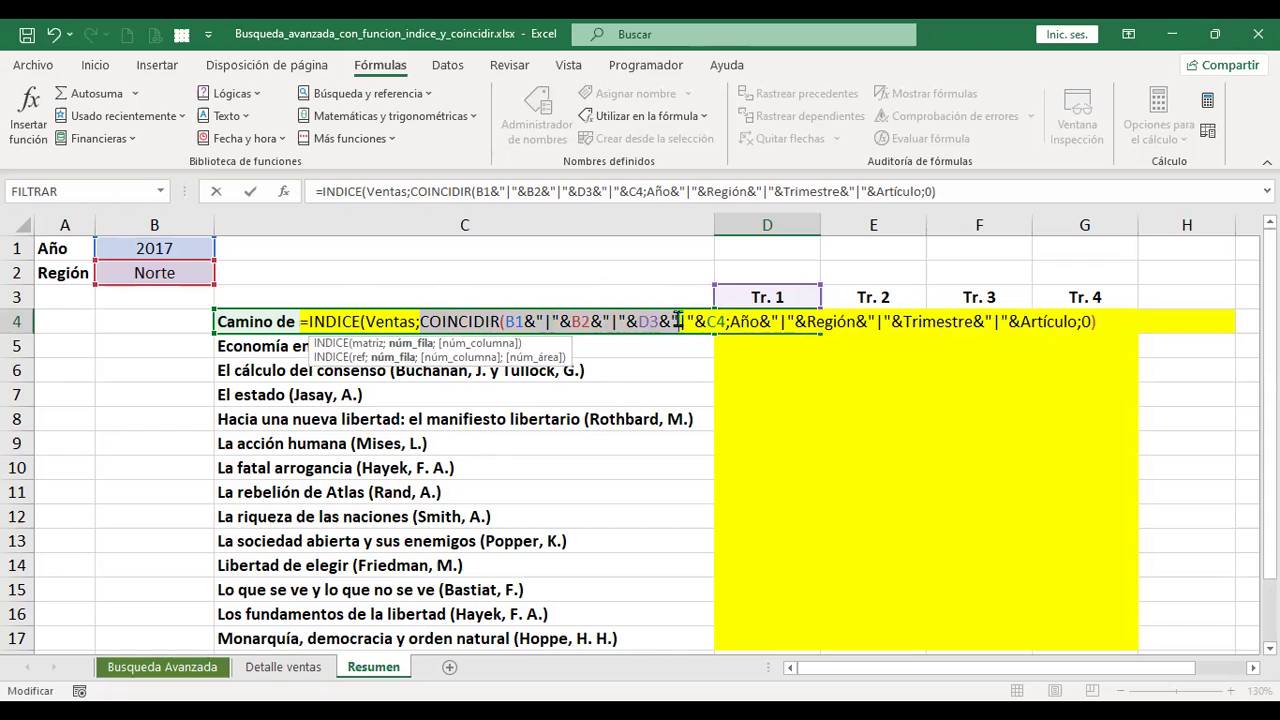
click(676, 321)
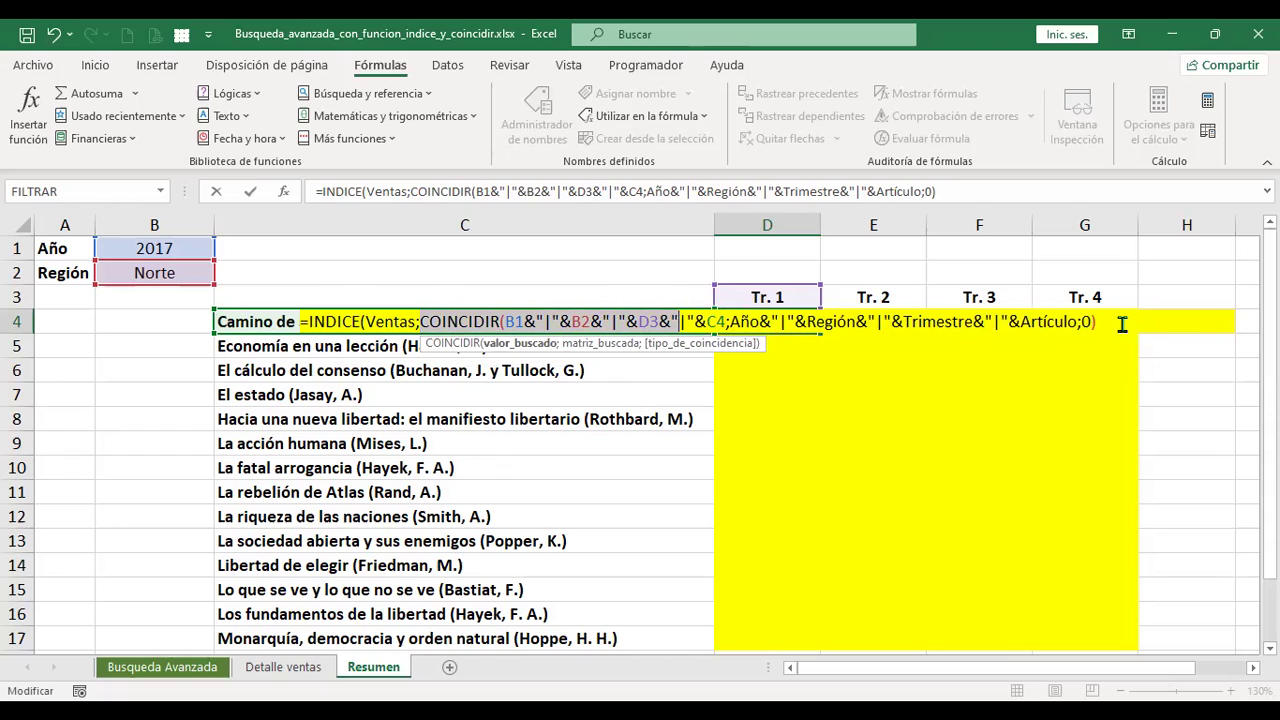
key(End)
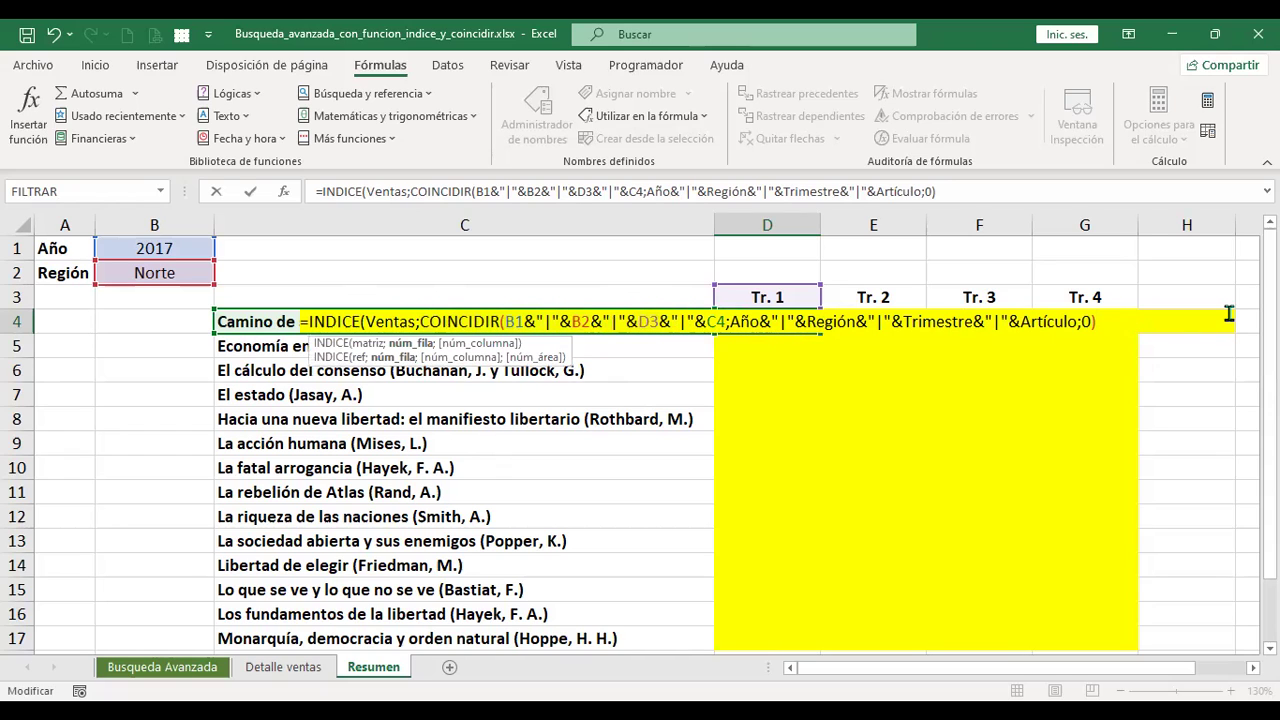
key(ctrl+Return)
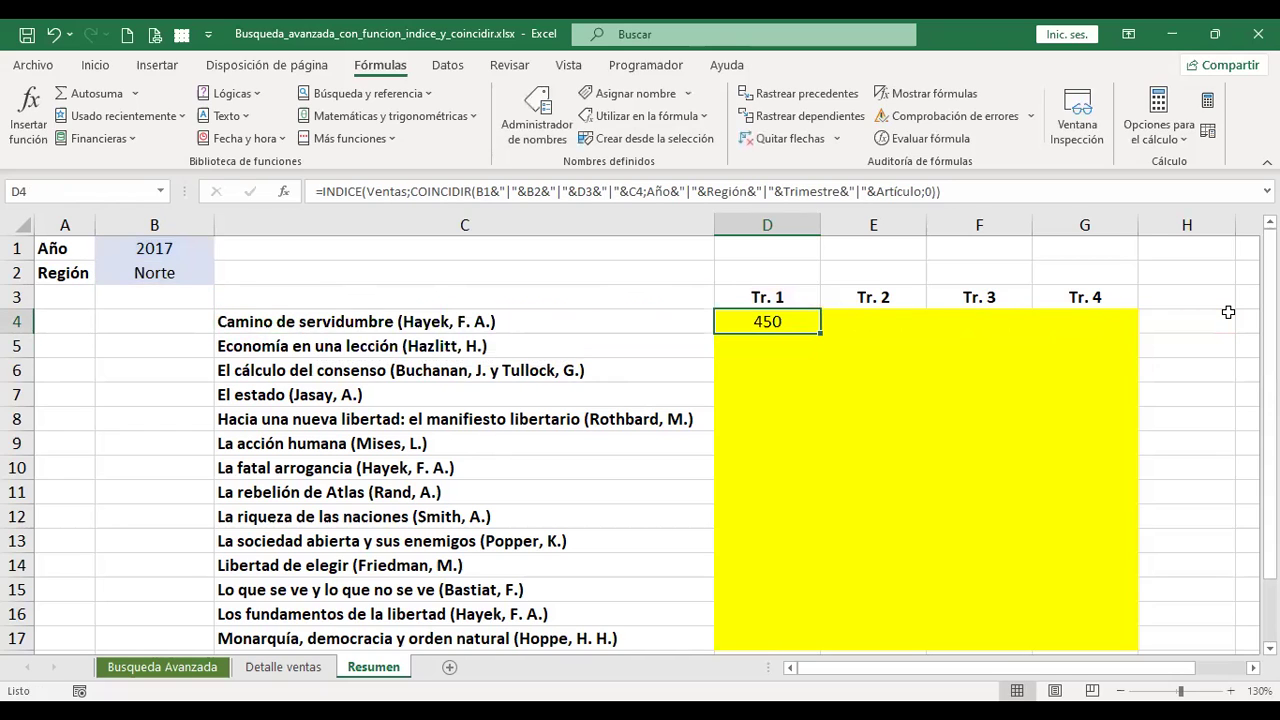
key(F2)
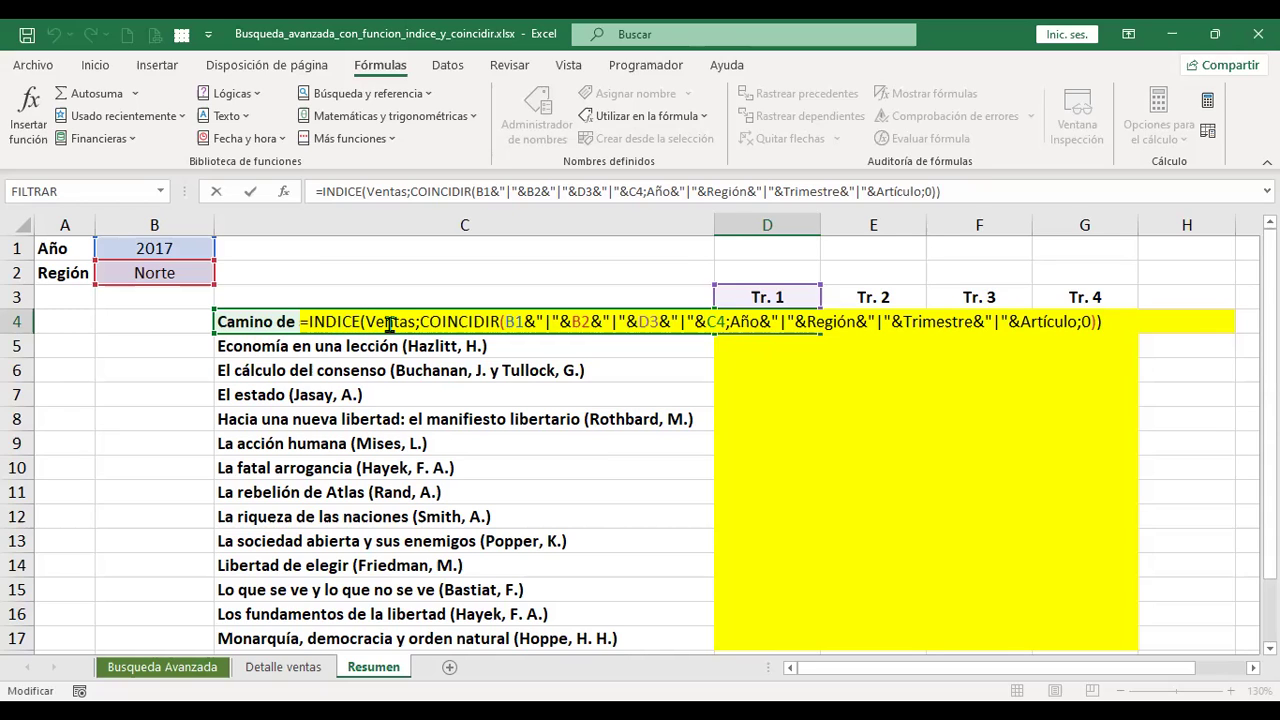
key(Return)
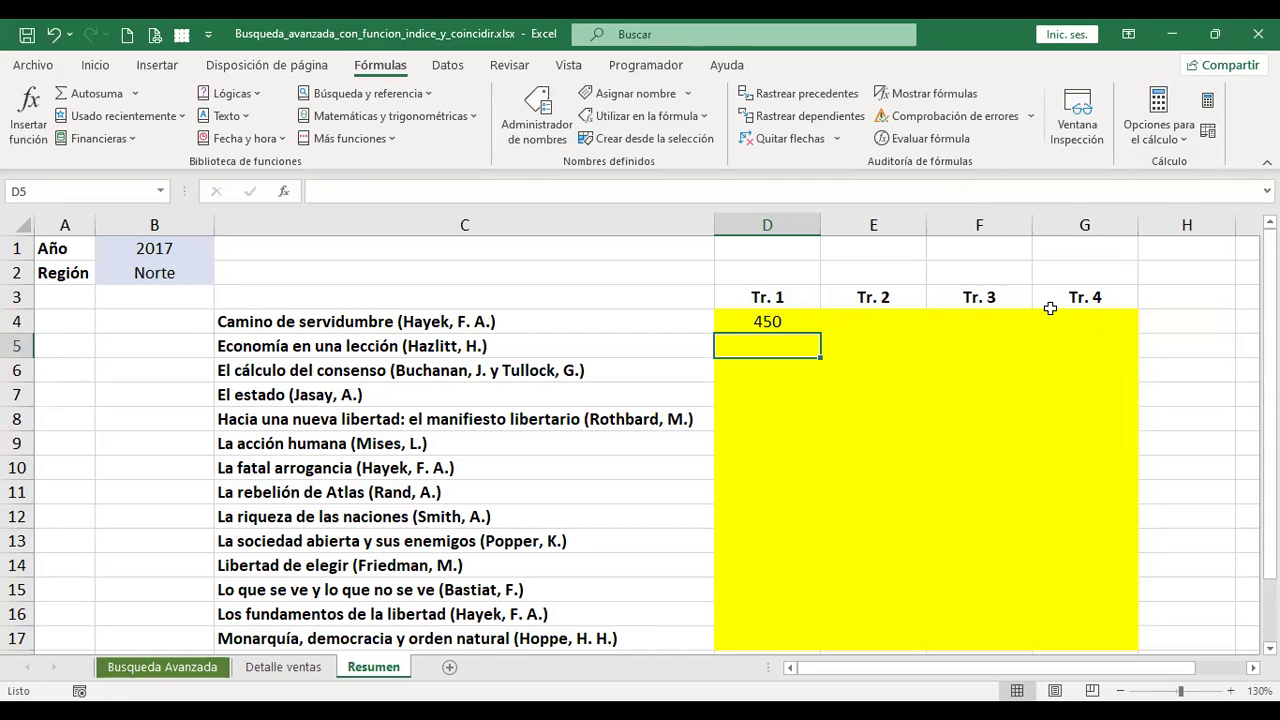
key(Up)
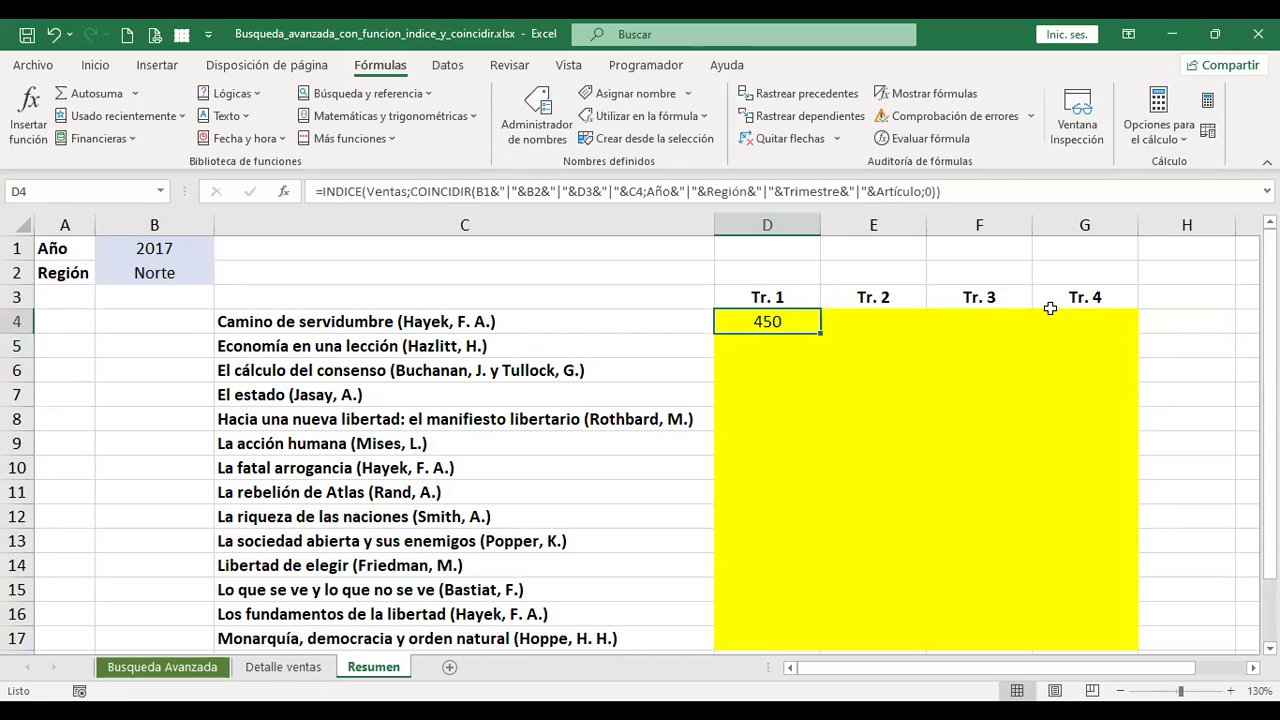
key(F2)
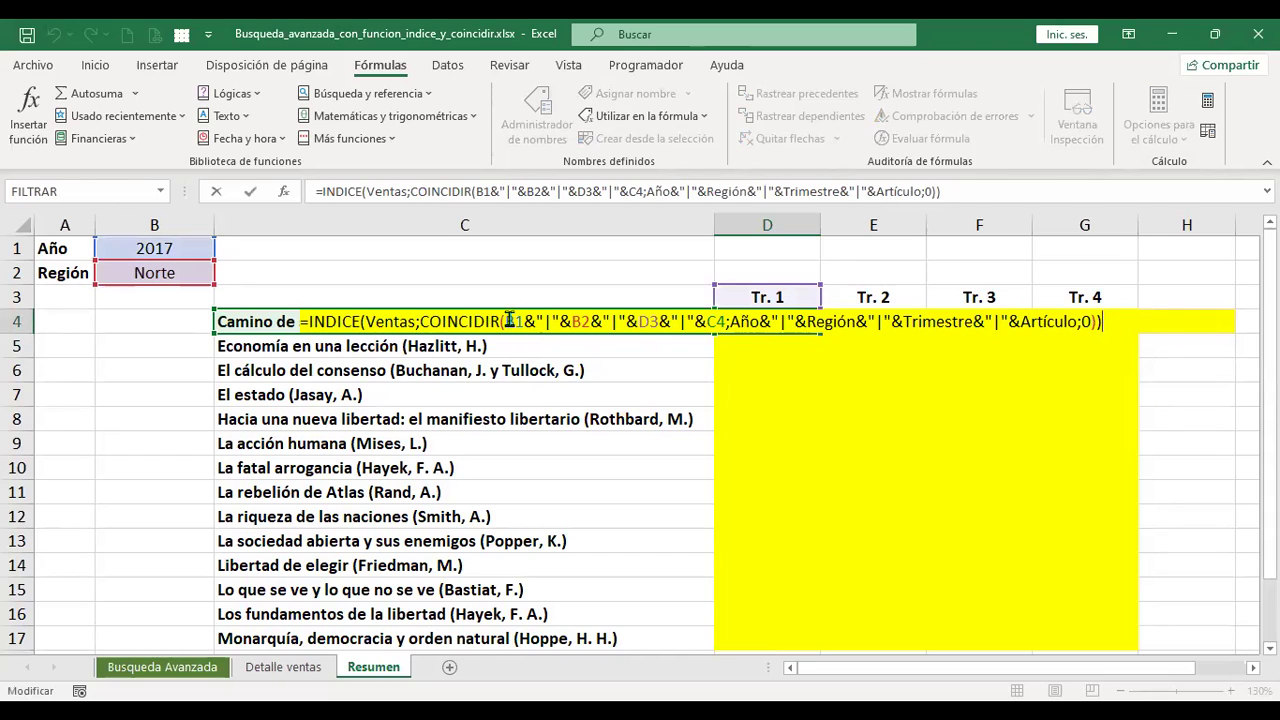
click(580, 321)
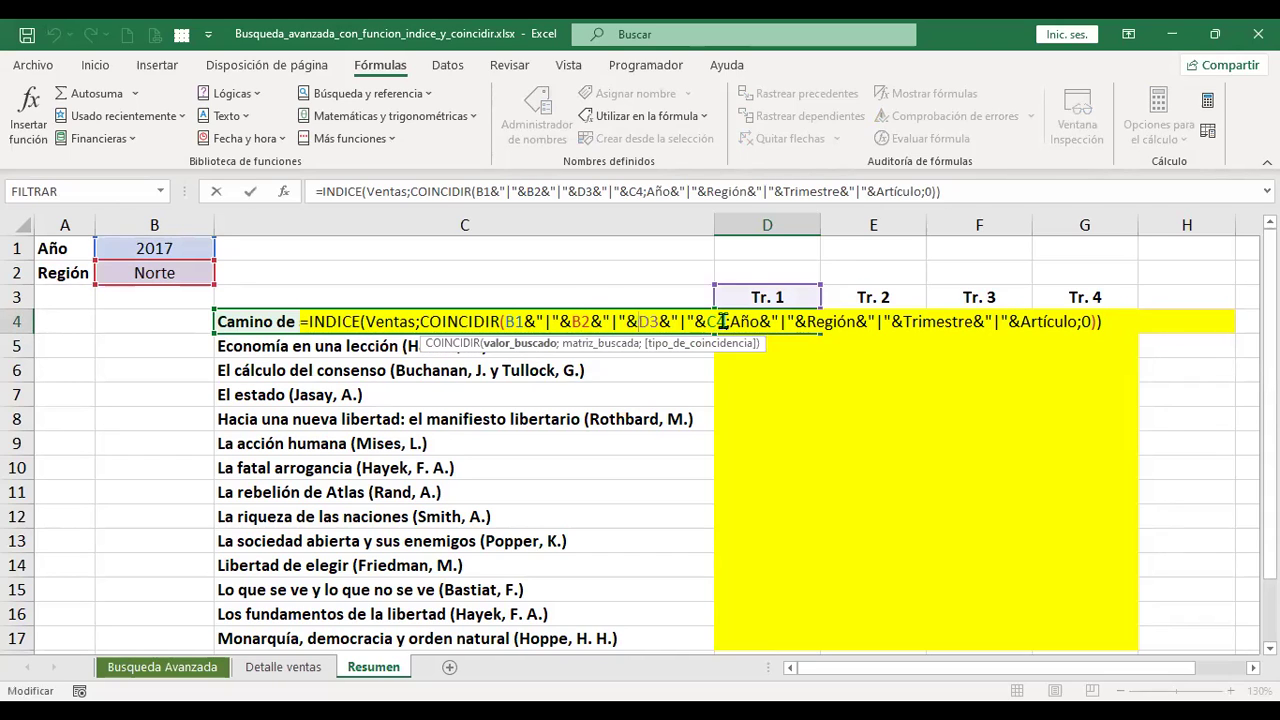
key(Right)
key(Right)
key(Right)
key(ctrl+Return)
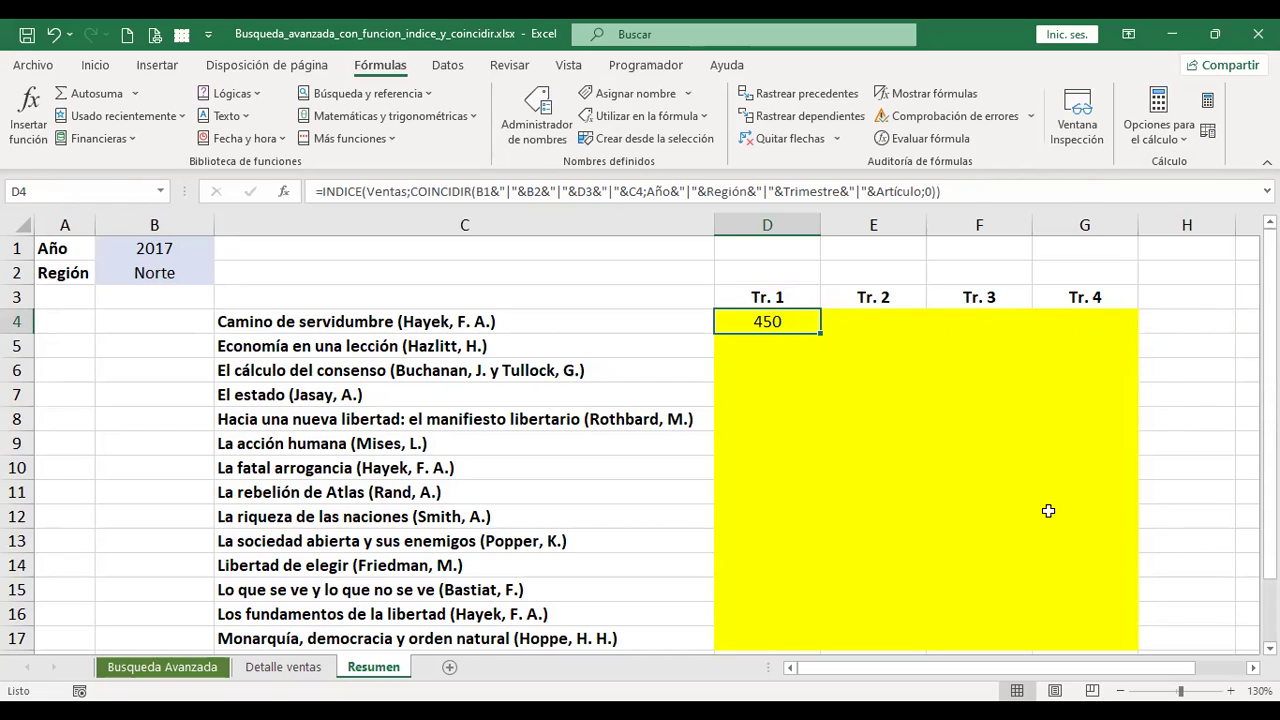
scroll(860, 485, down, 3)
scroll(857, 480, up, 3)
drag(821, 337, 821, 357)
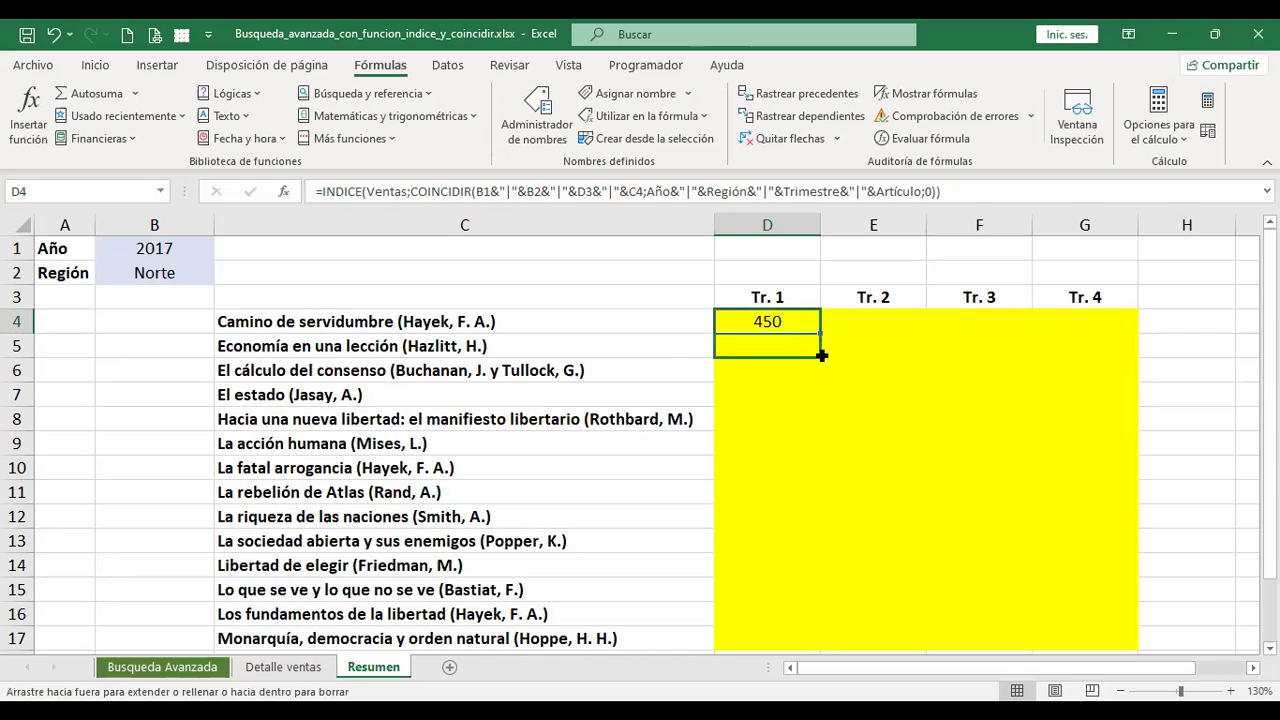
click(767, 347)
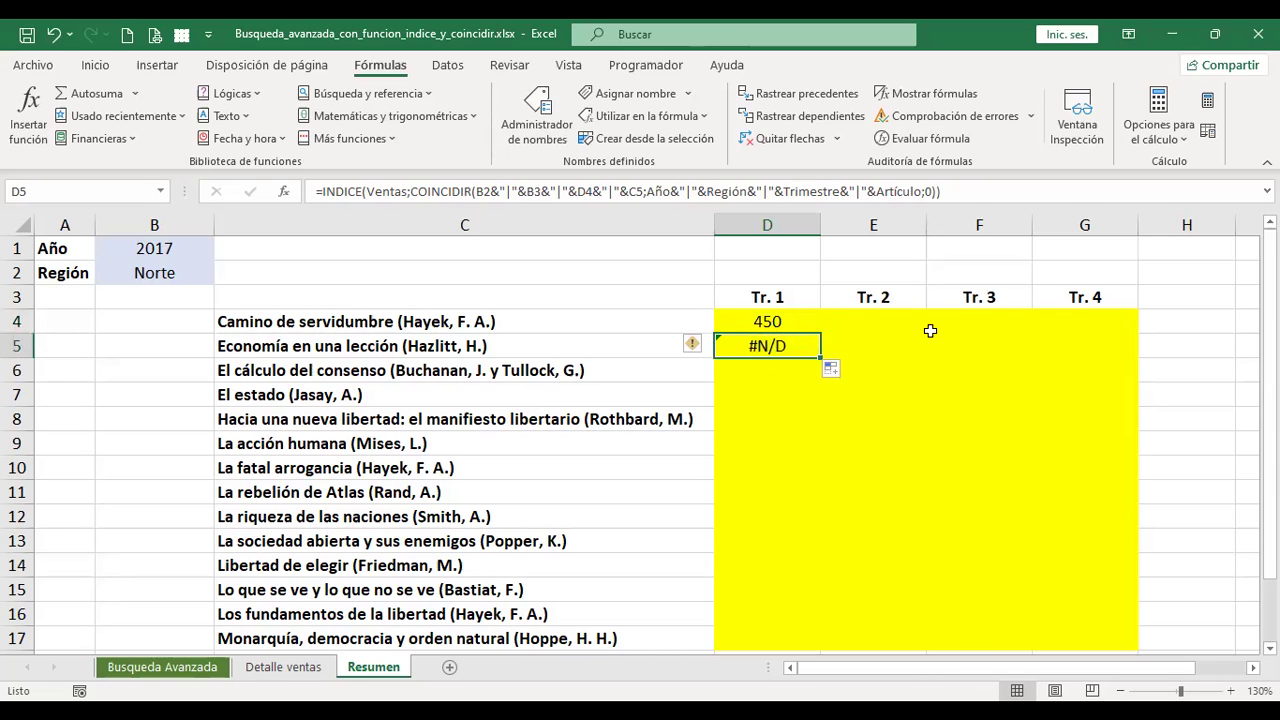
key(Delete)
key(Up)
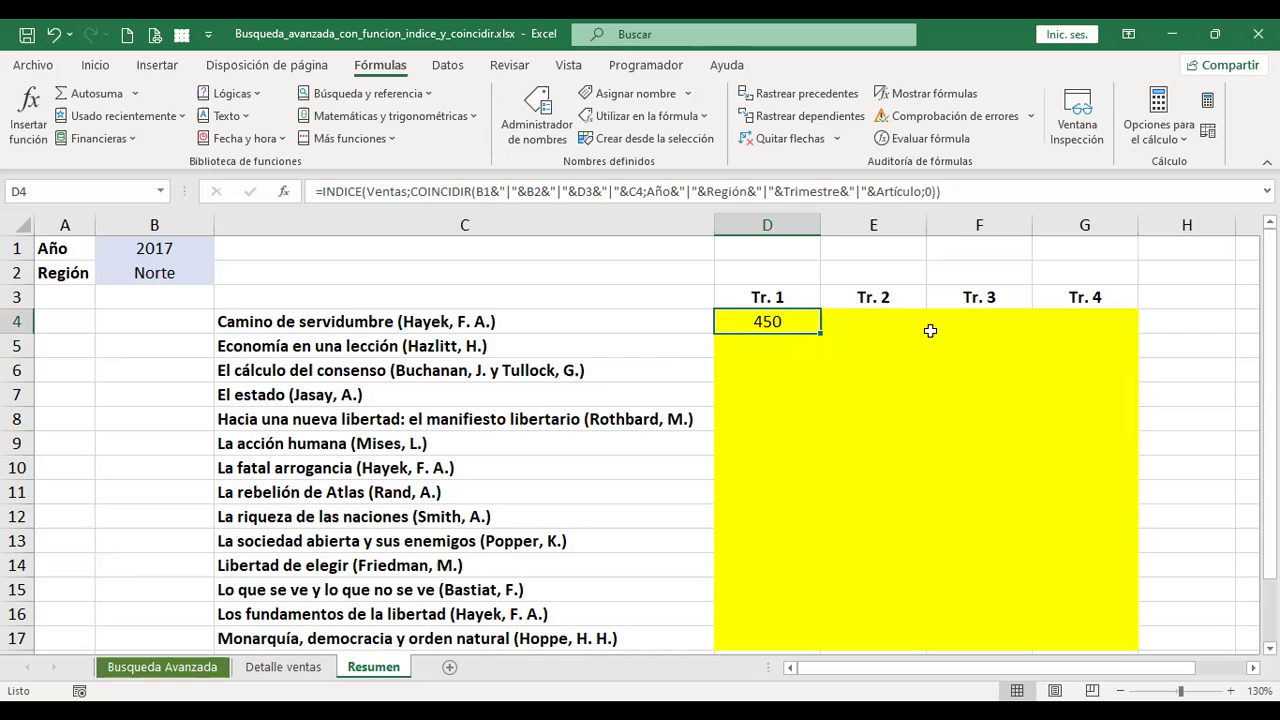
key(F2)
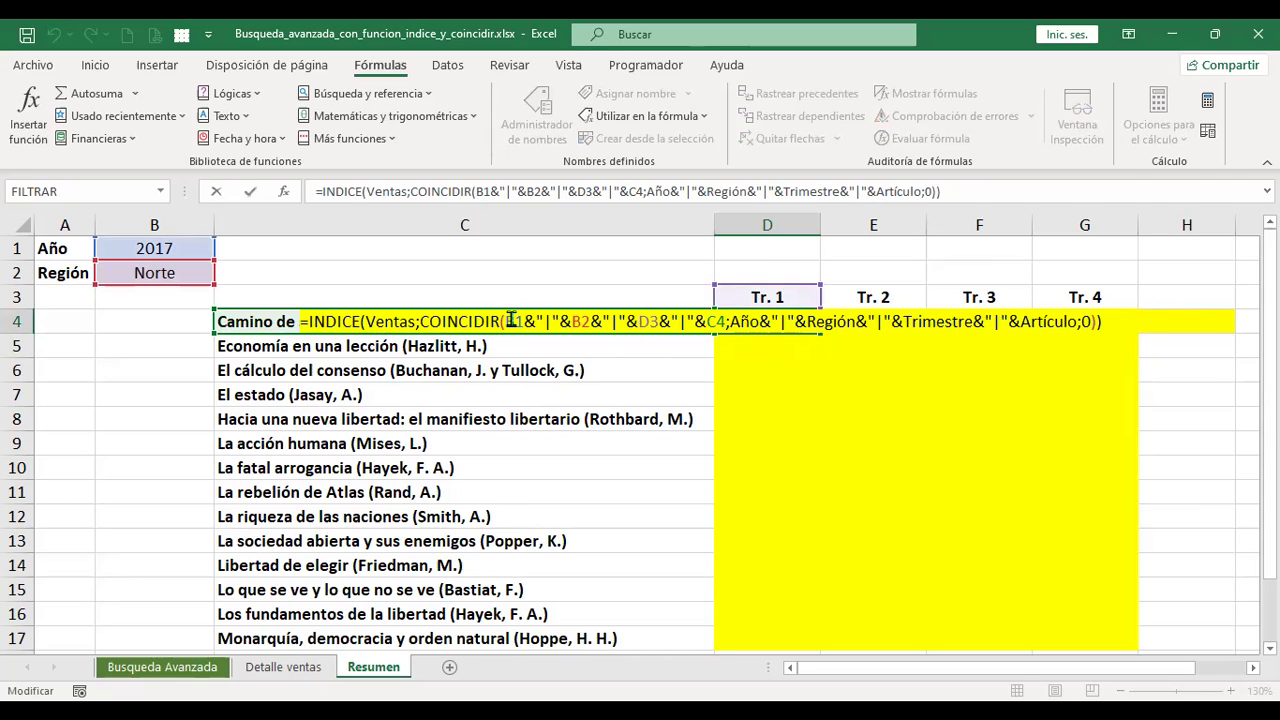
click(509, 321)
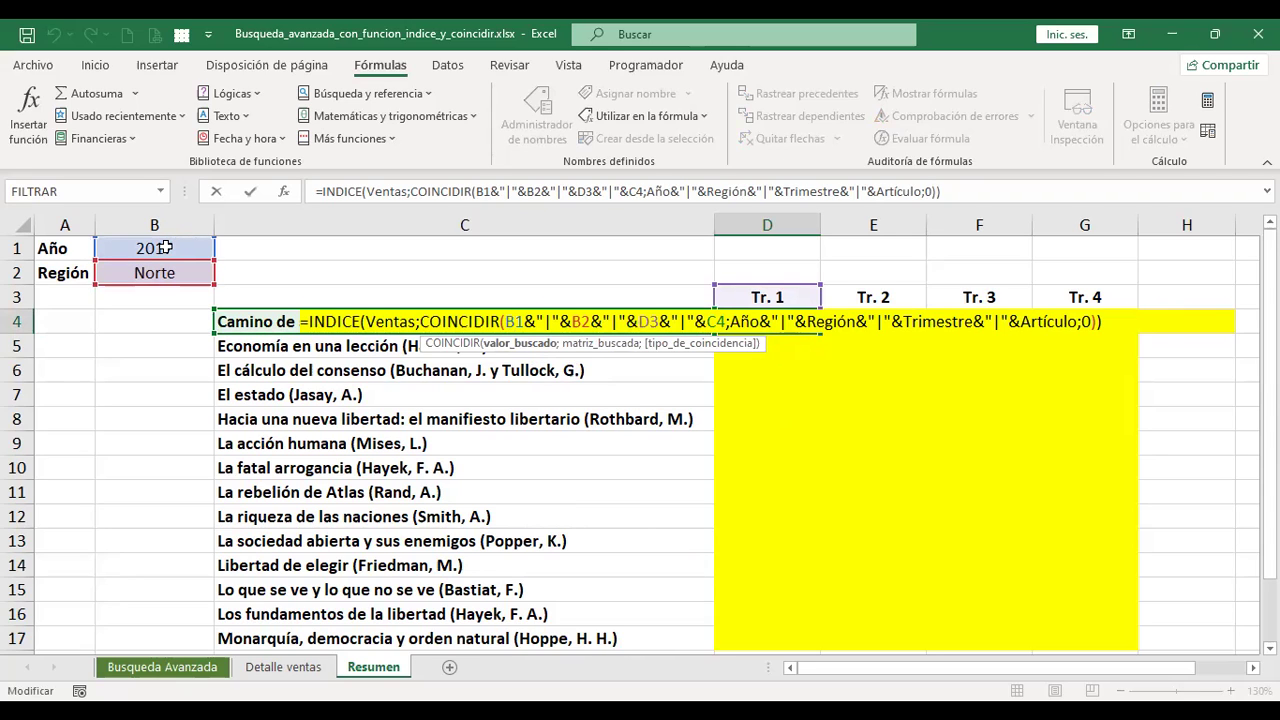
key(Return)
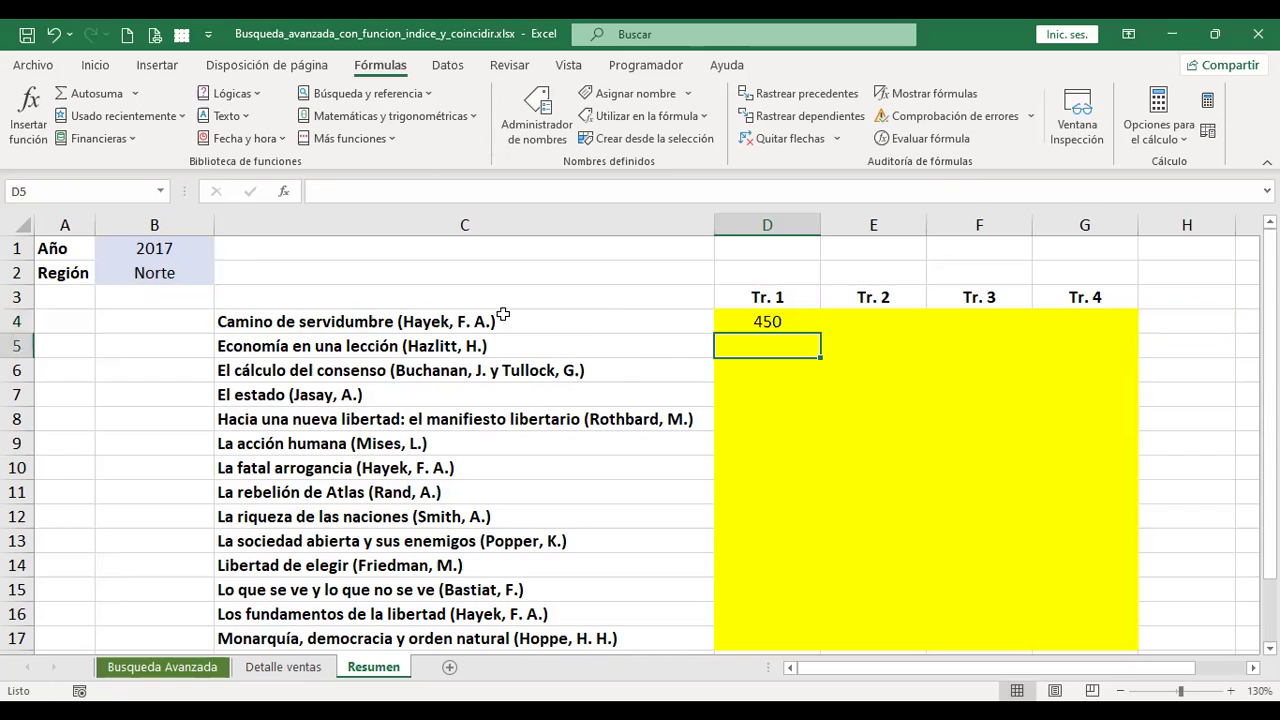
click(767, 322)
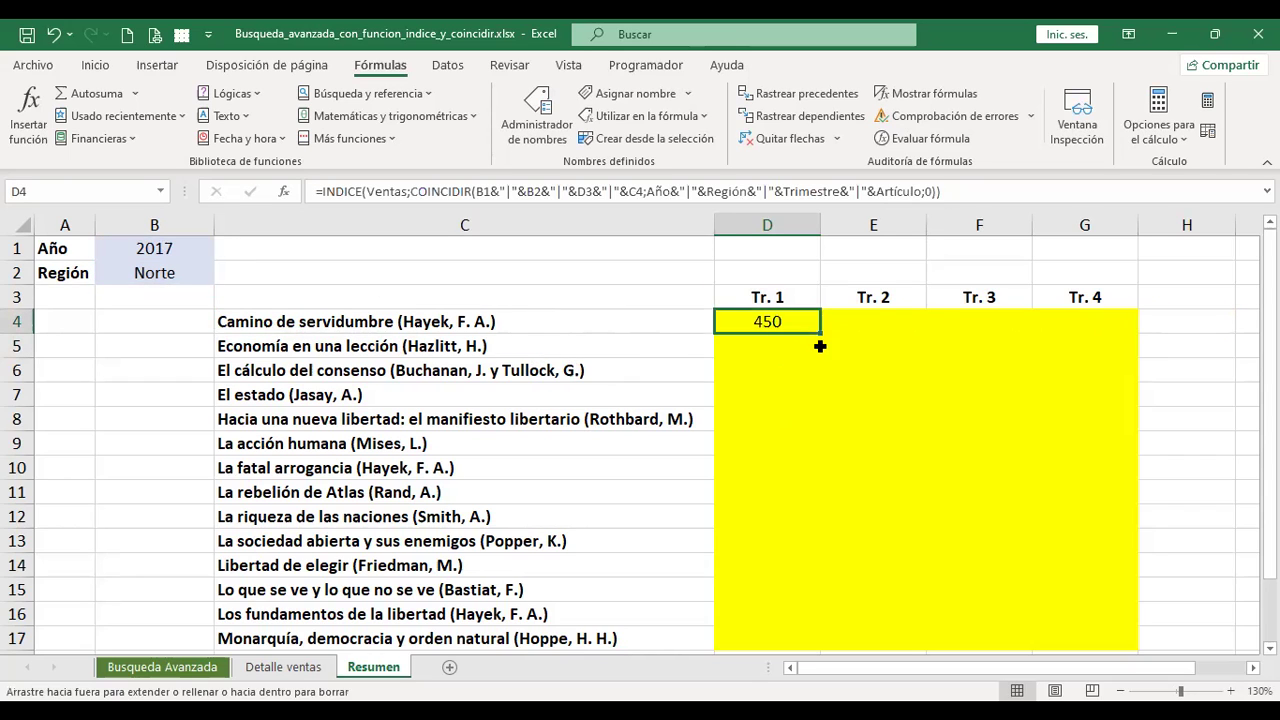
drag(819, 335, 819, 347)
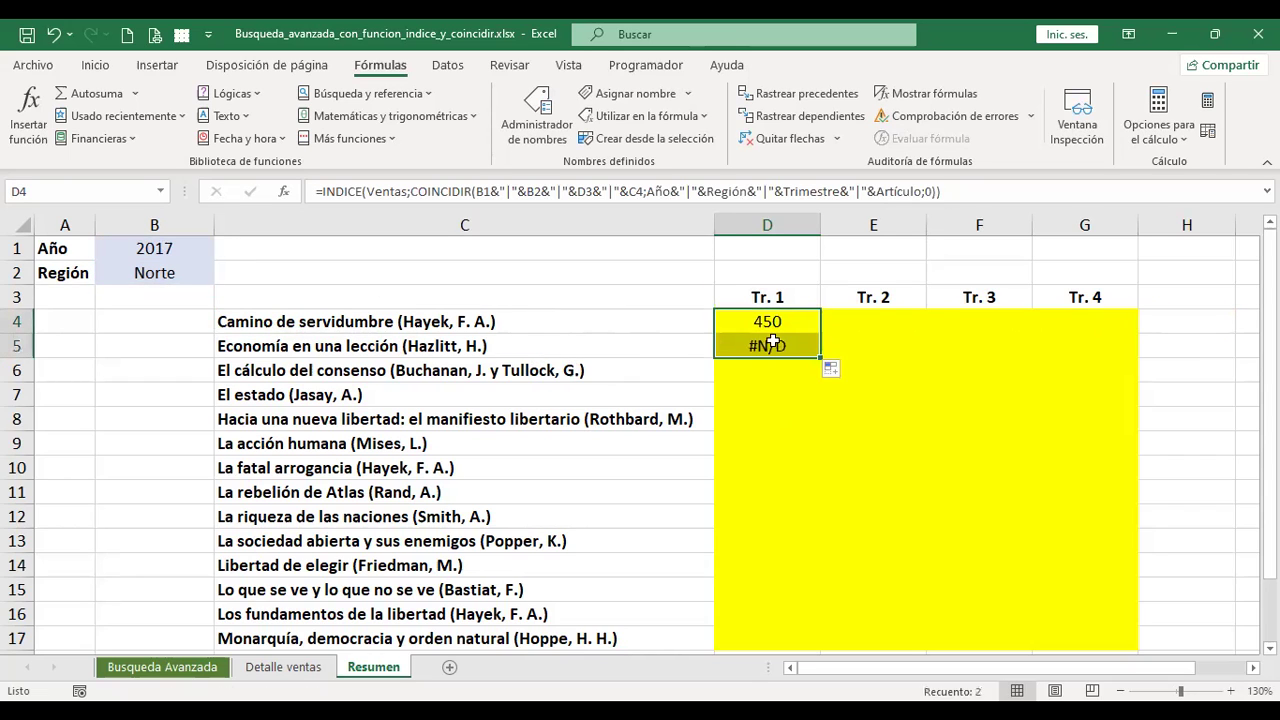
key(Down)
key(F2)
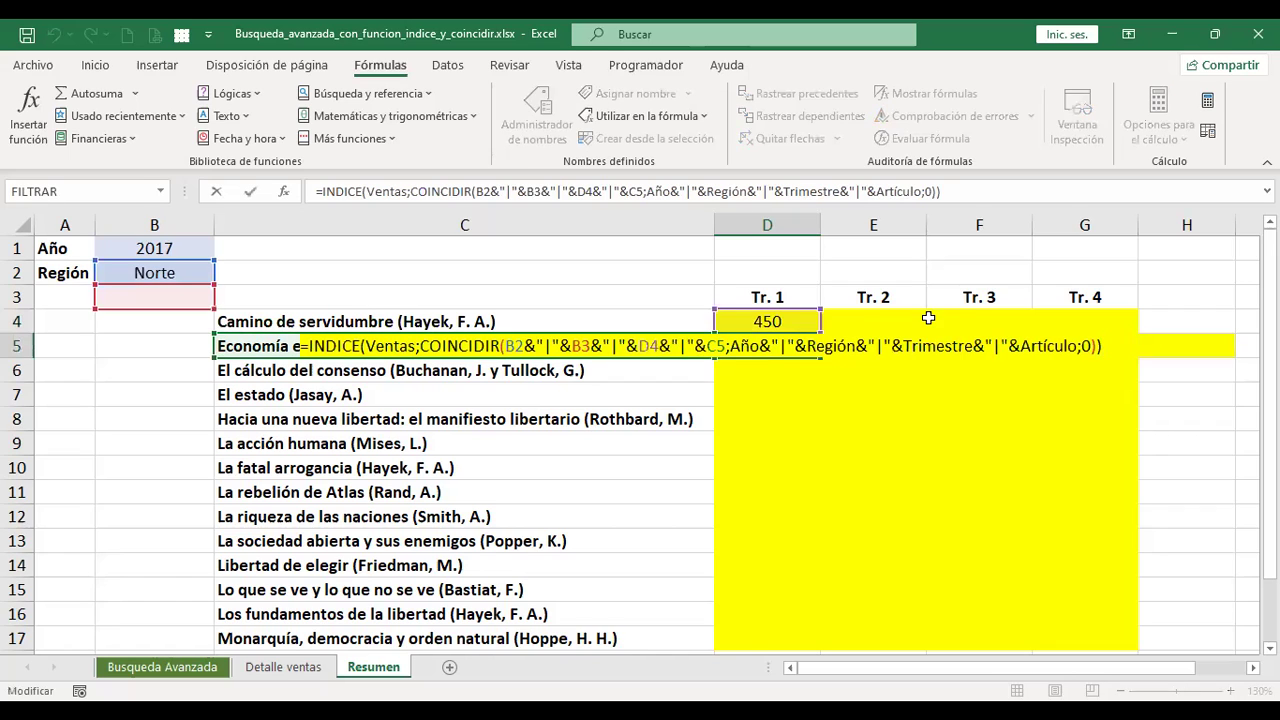
click(514, 346)
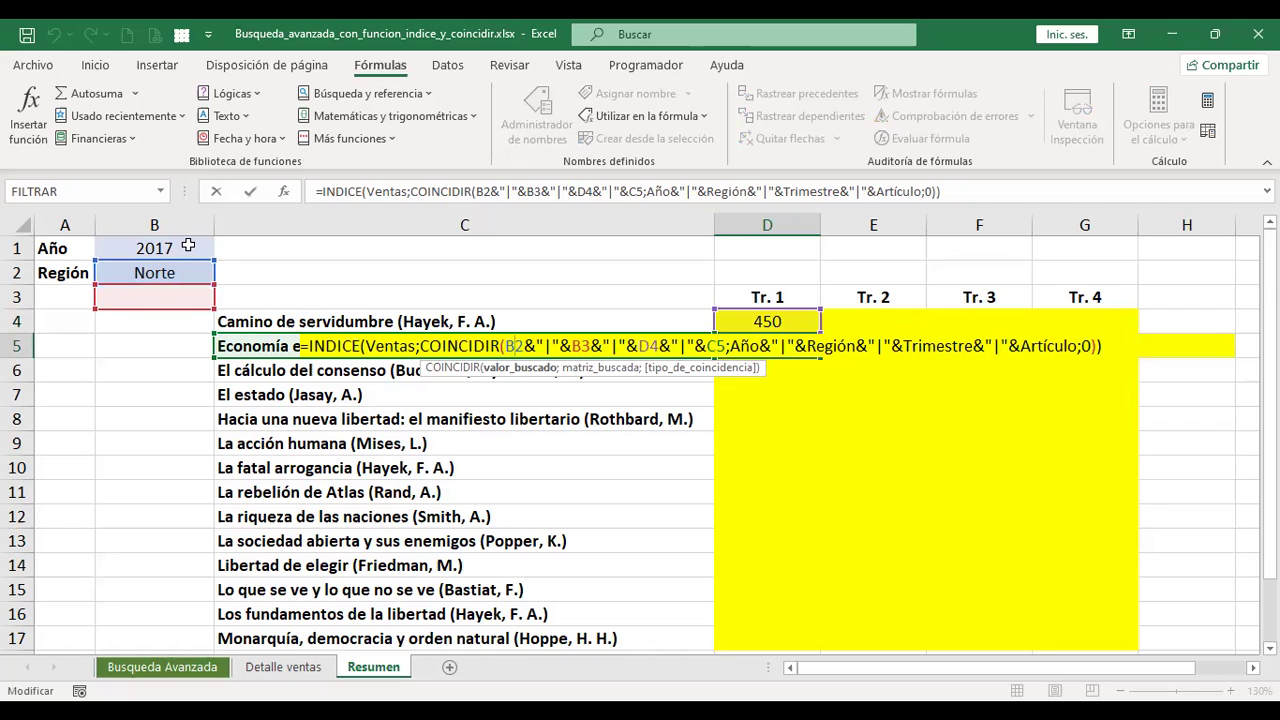
key(ctrl+Return)
key(Delete)
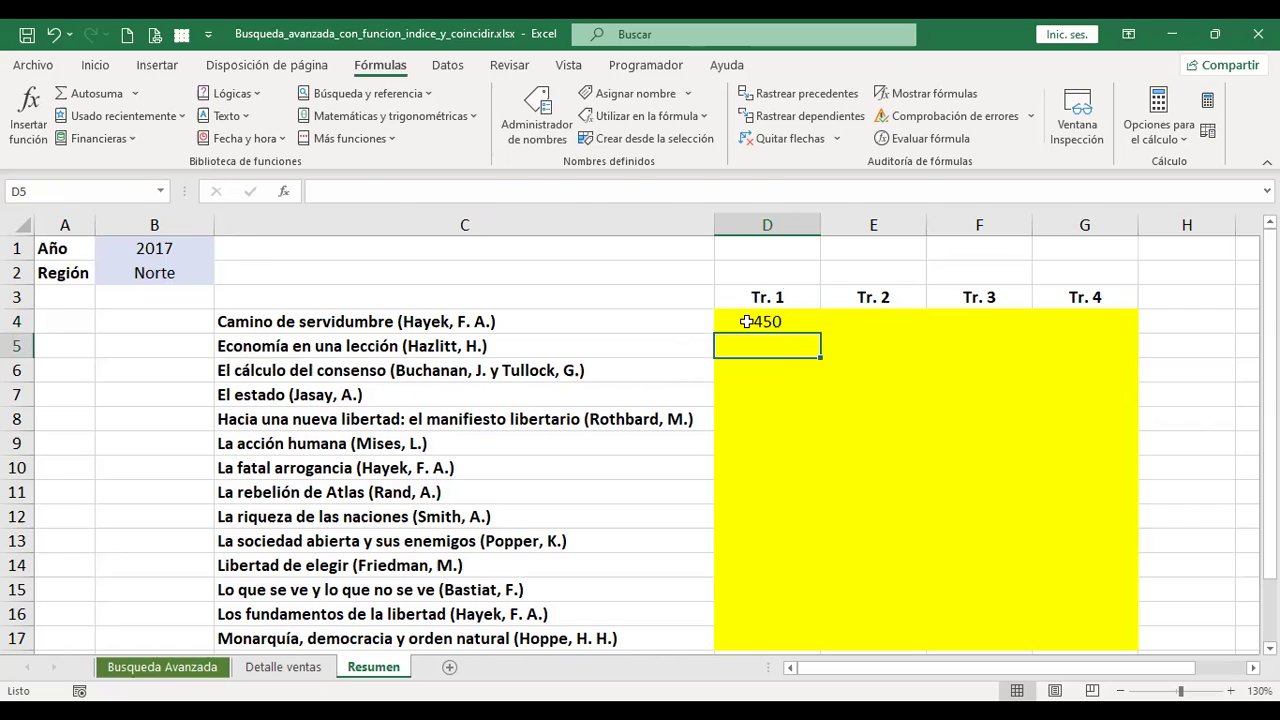
click(745, 321)
key(F2)
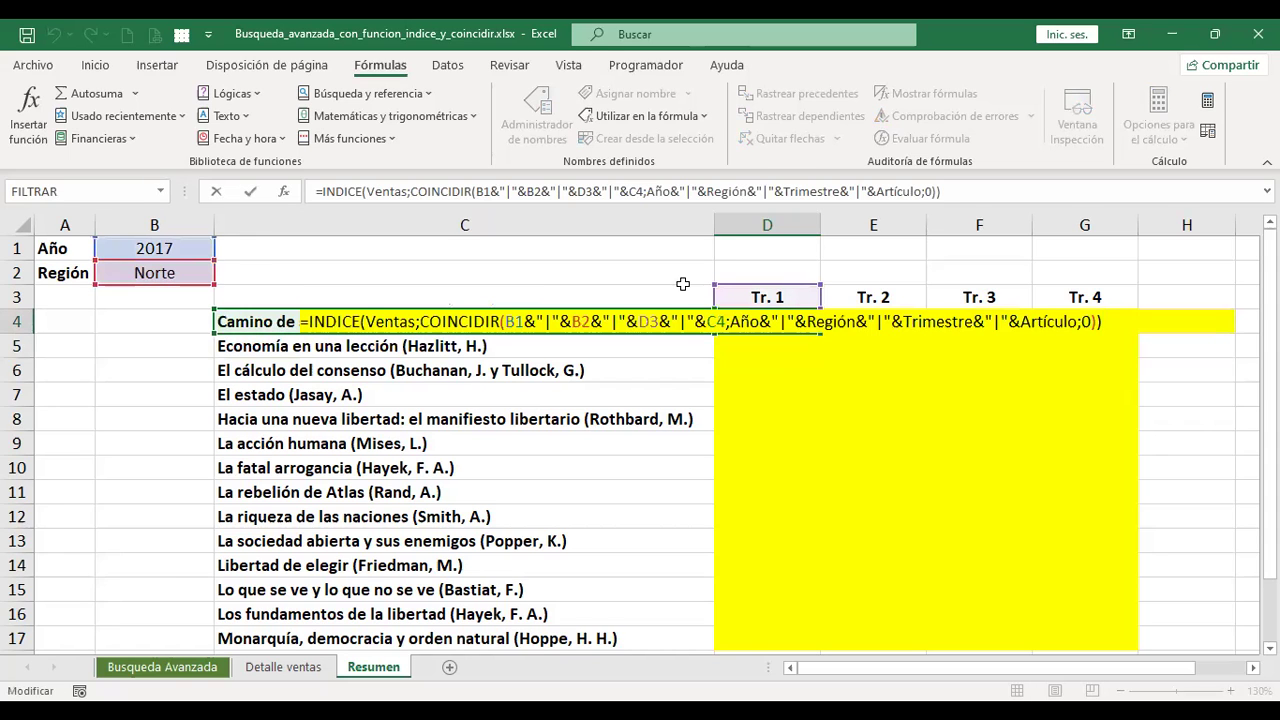
- Anchor the year and region references in D4's lookup key as $B$1 and $B$2
click(512, 321)
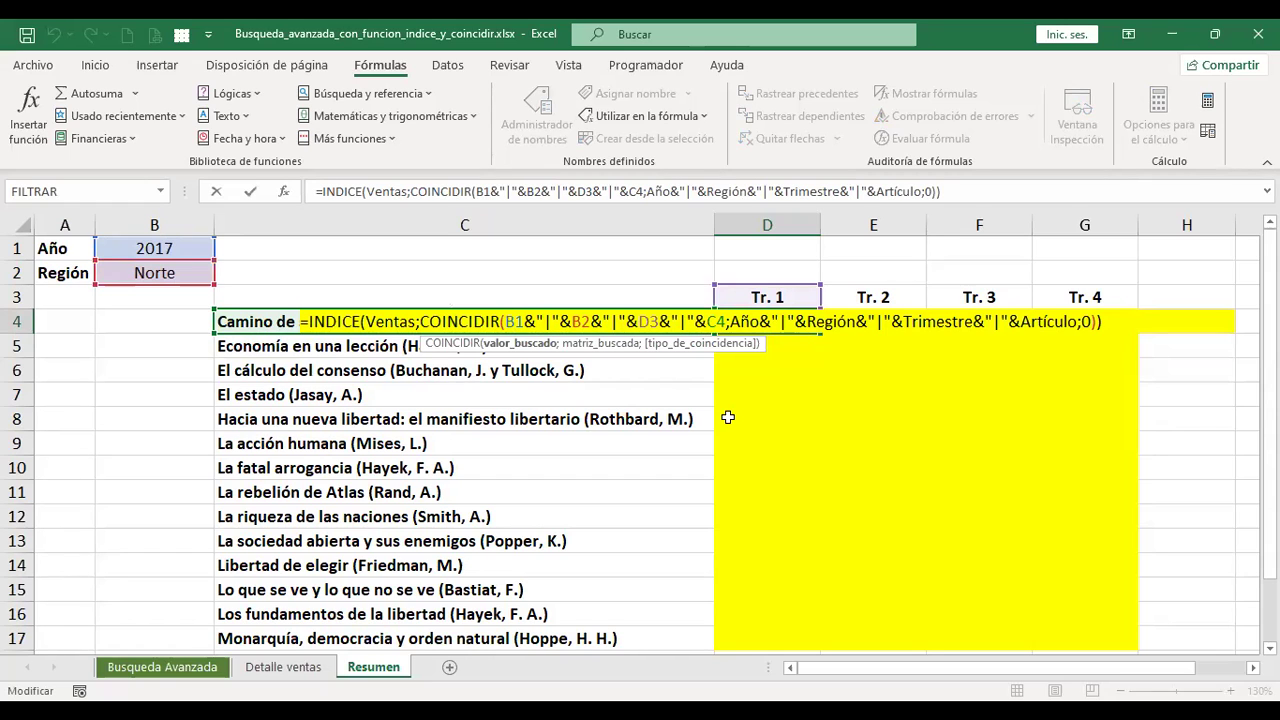
key(F4)
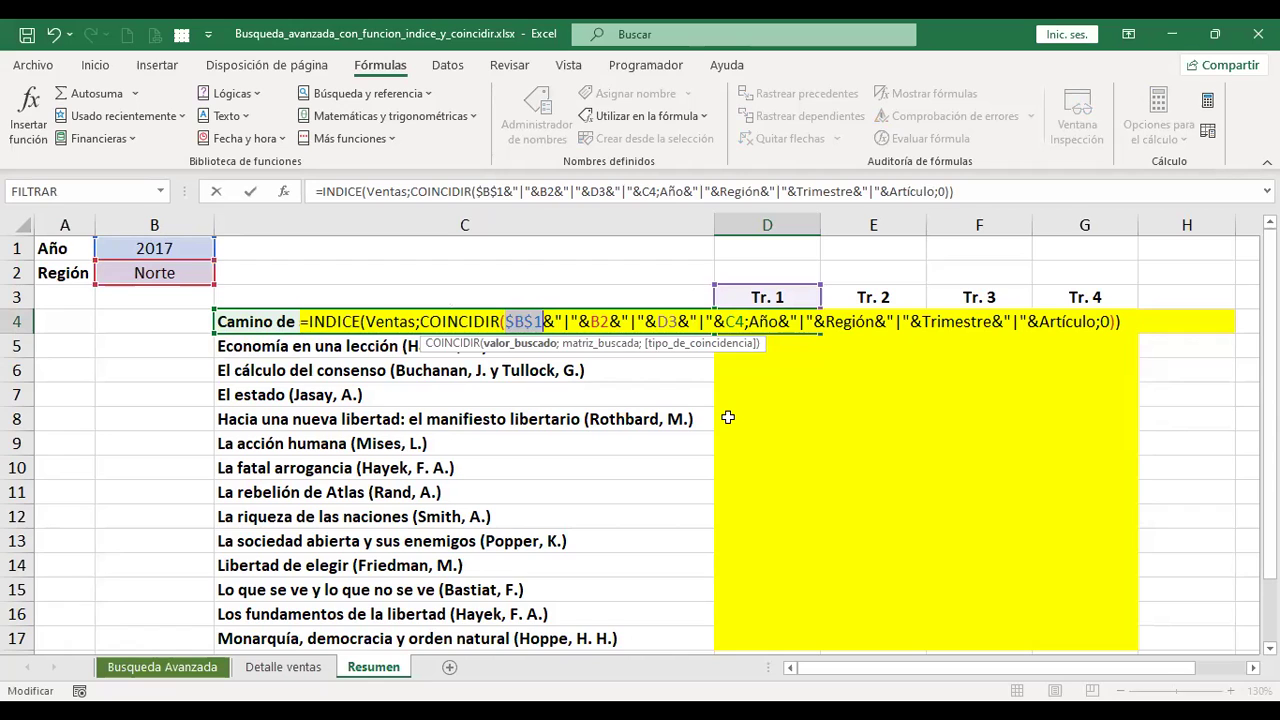
key(ctrl+z)
key(Left)
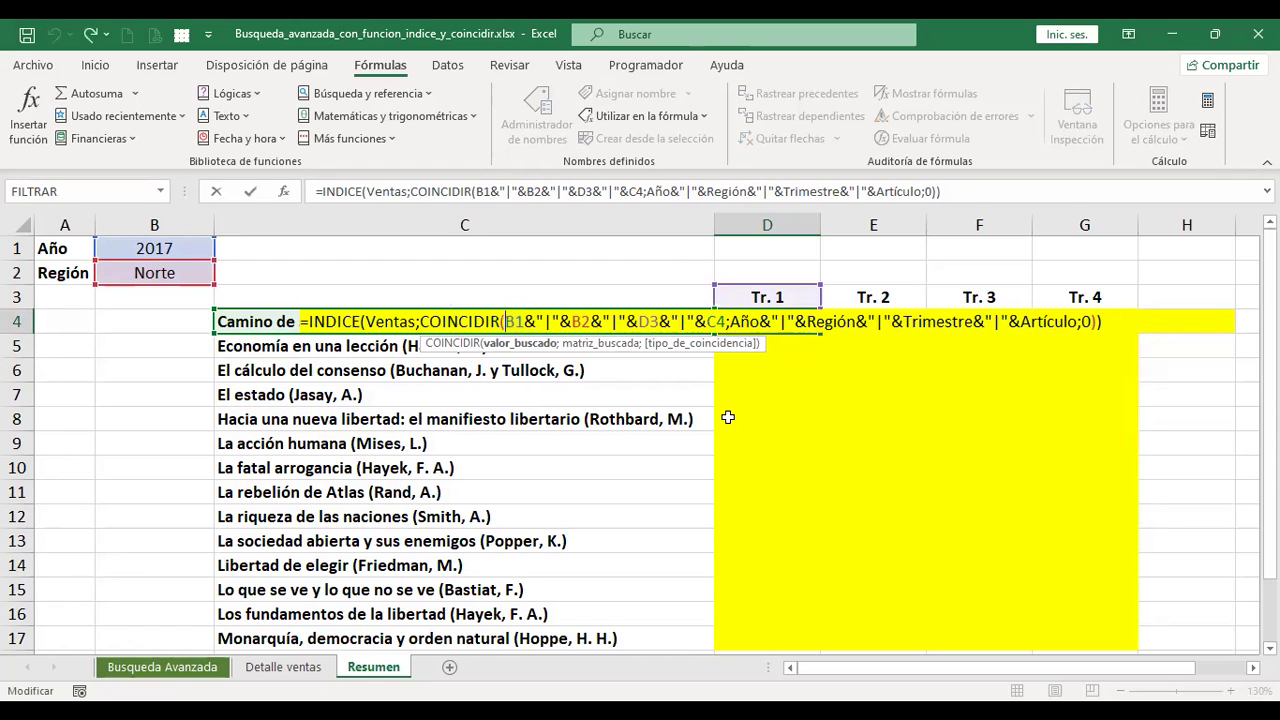
text($)
key(Right)
text($)
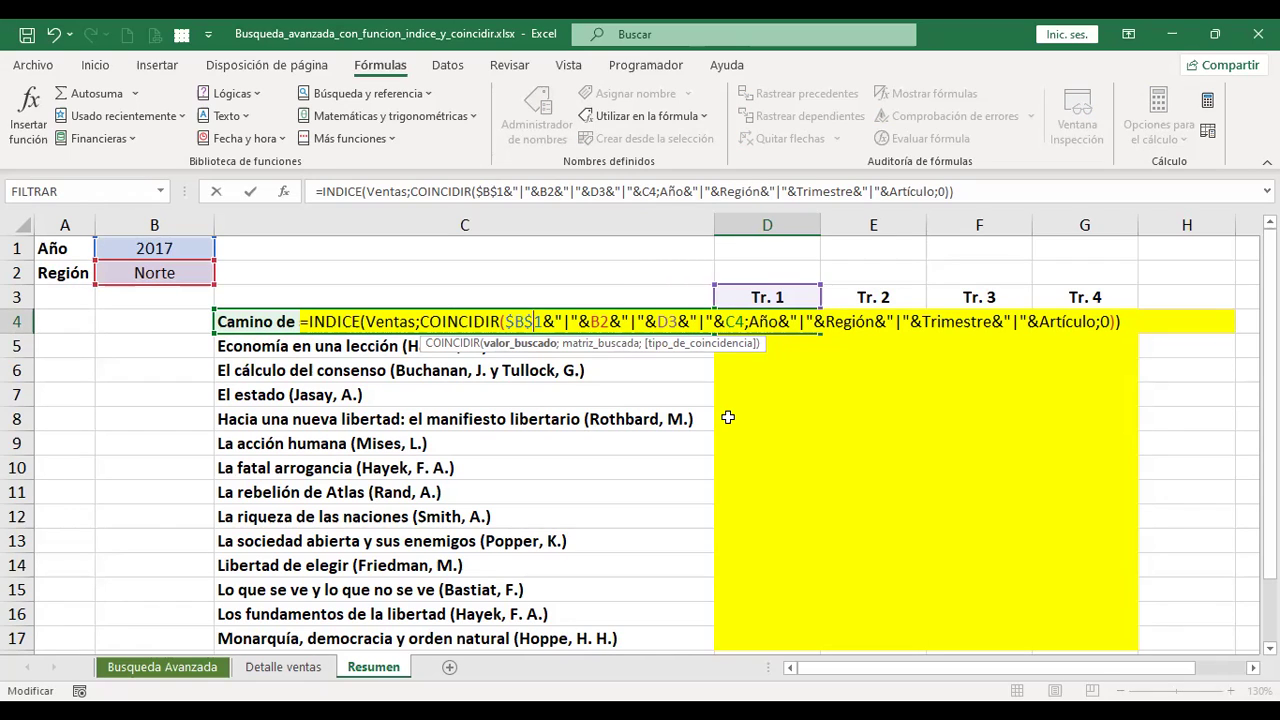
click(603, 320)
key(F4)
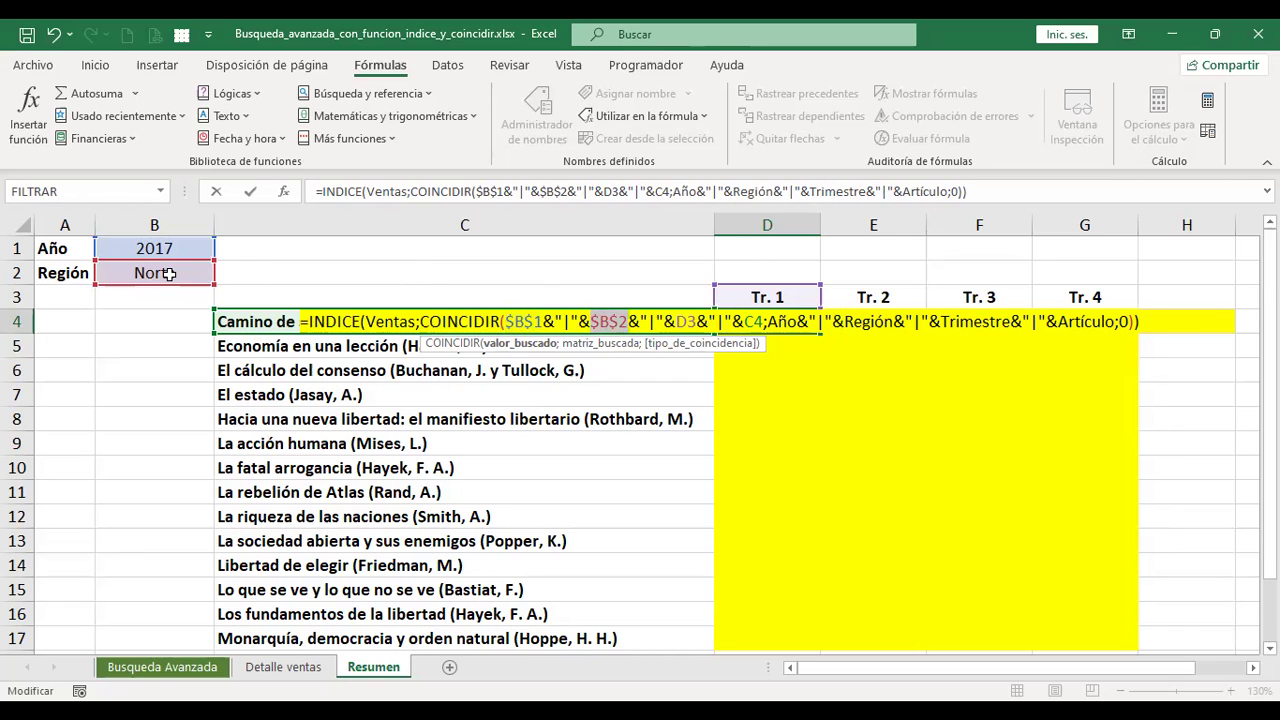
click(683, 320)
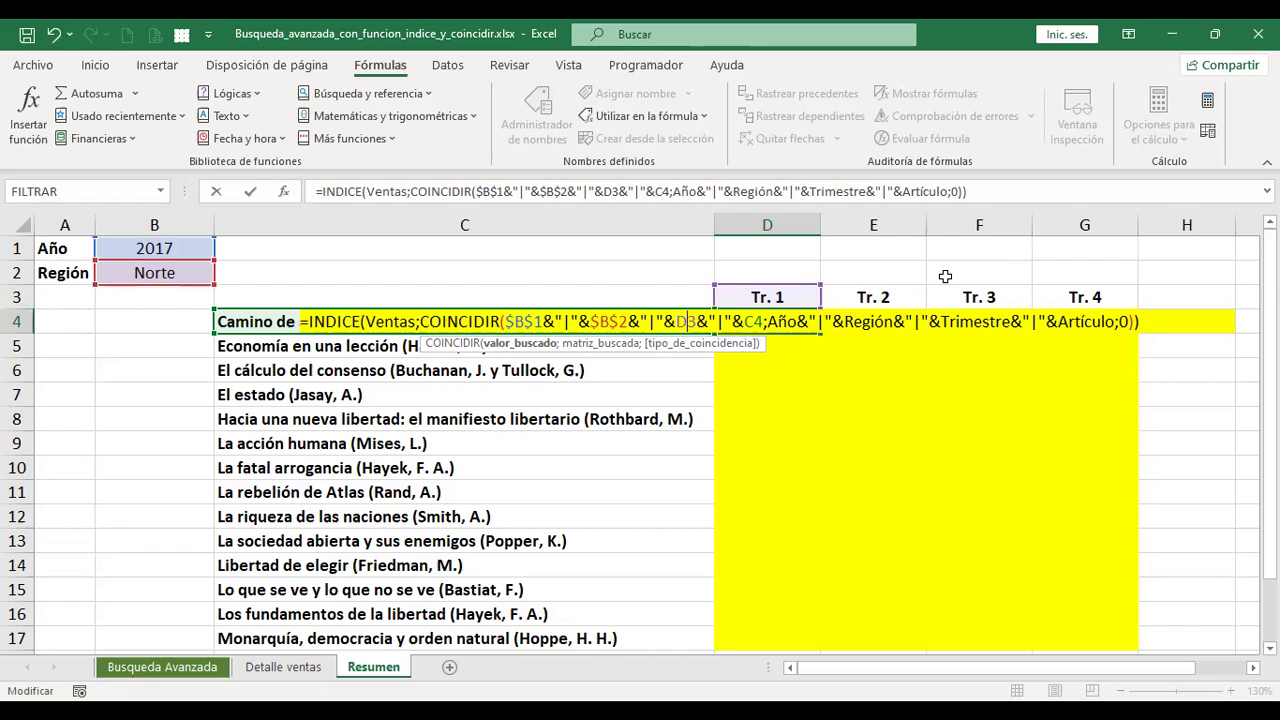
- Anchor the D4 formula's references as D$3 and $C4 so it returns 450
text($)
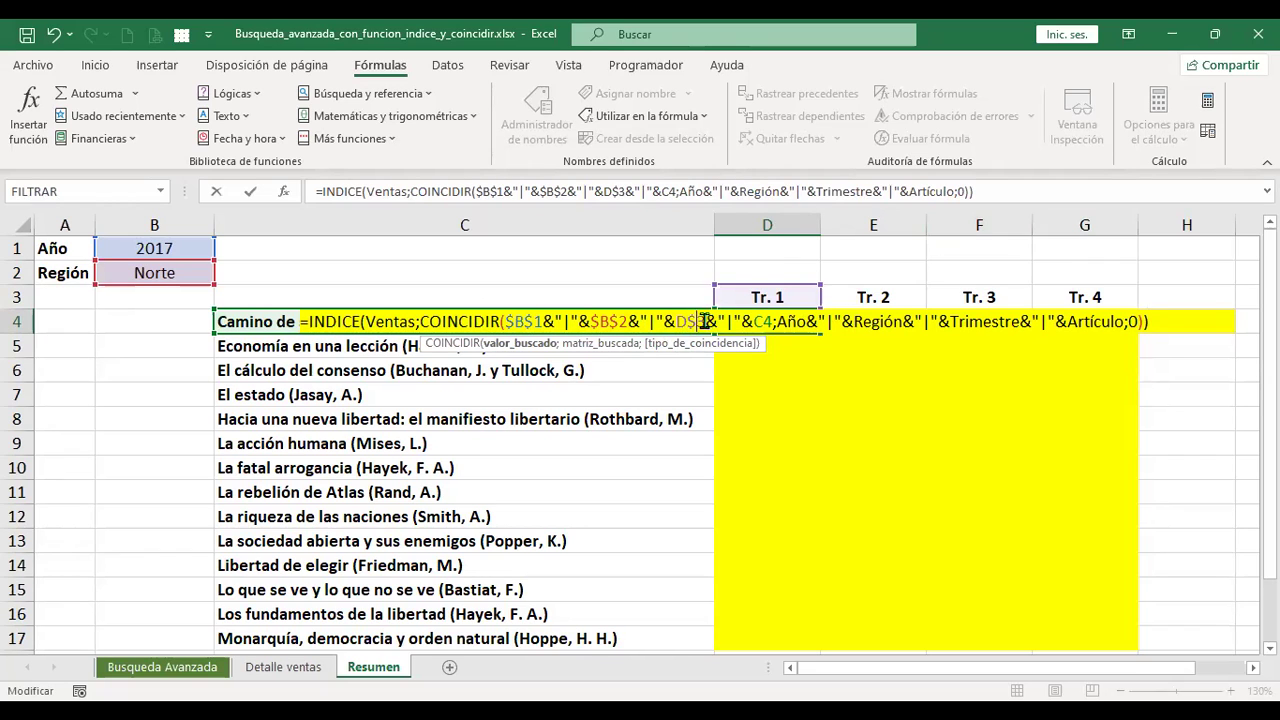
click(763, 322)
text($)
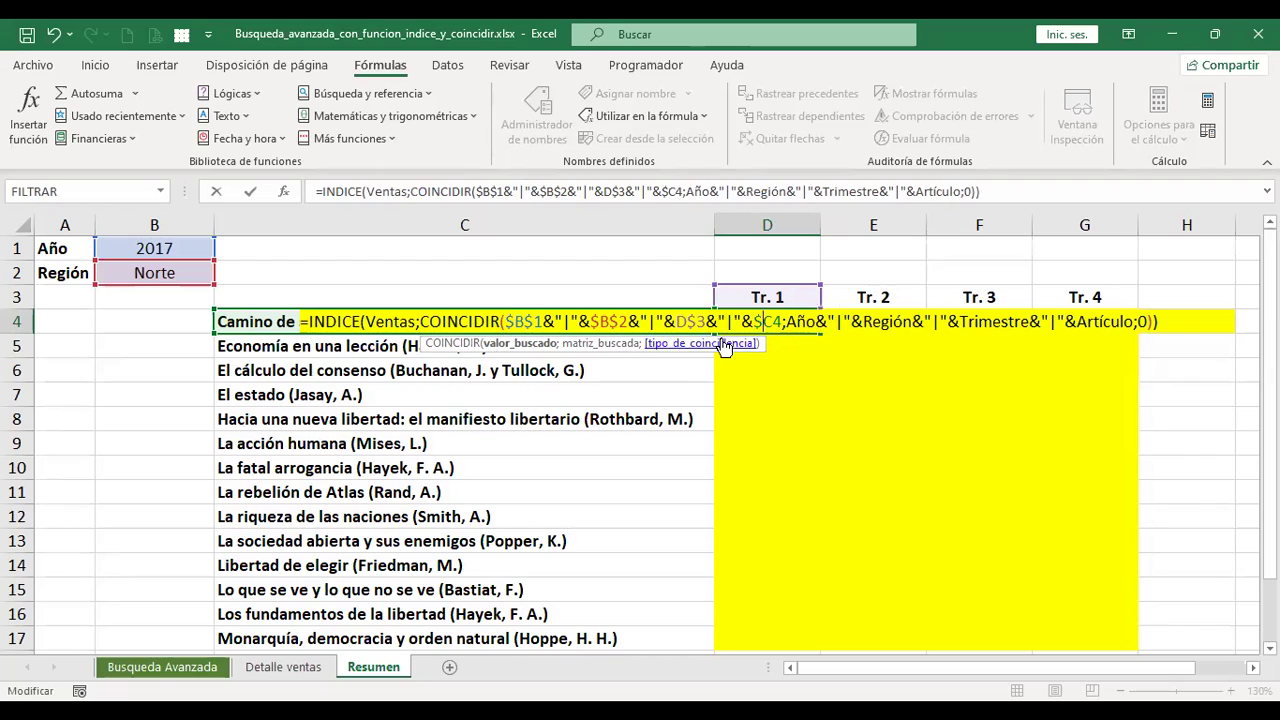
key(Left)
key(Left)
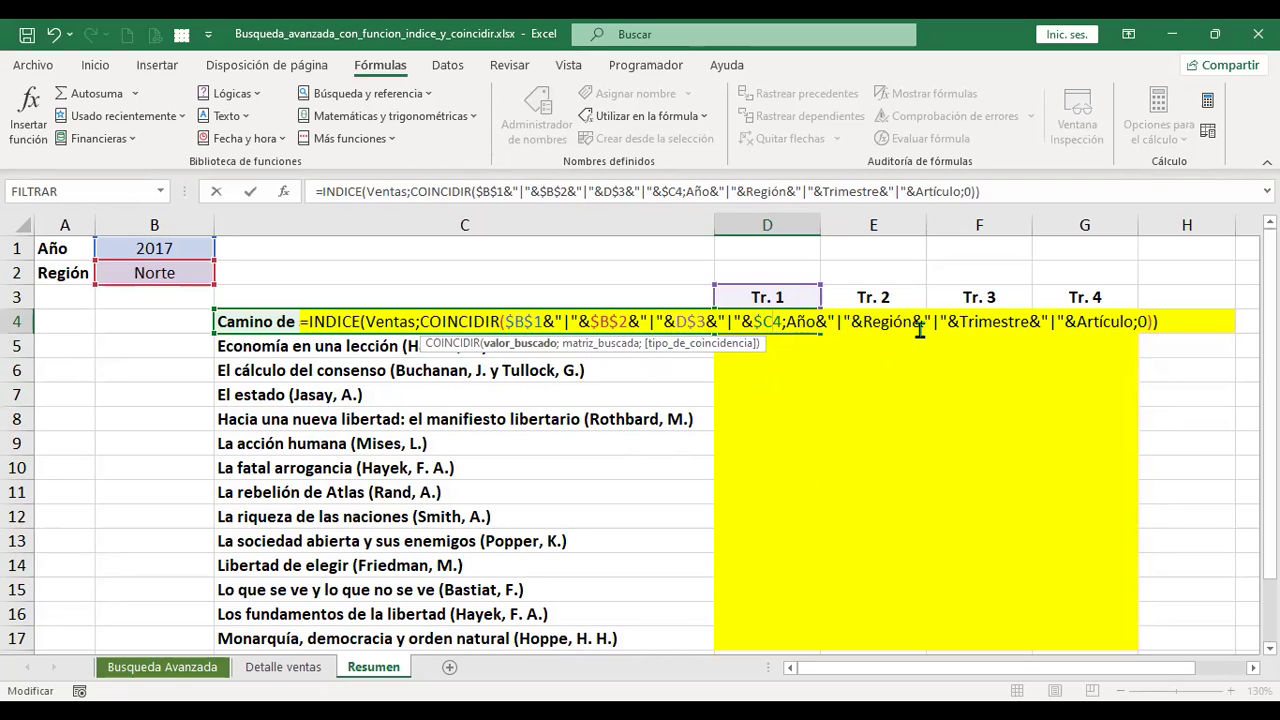
key(Return)
click(806, 322)
- Copy the D4 formula down into D5 and across into E4, checking the results
drag(821, 347, 823, 358)
click(762, 346)
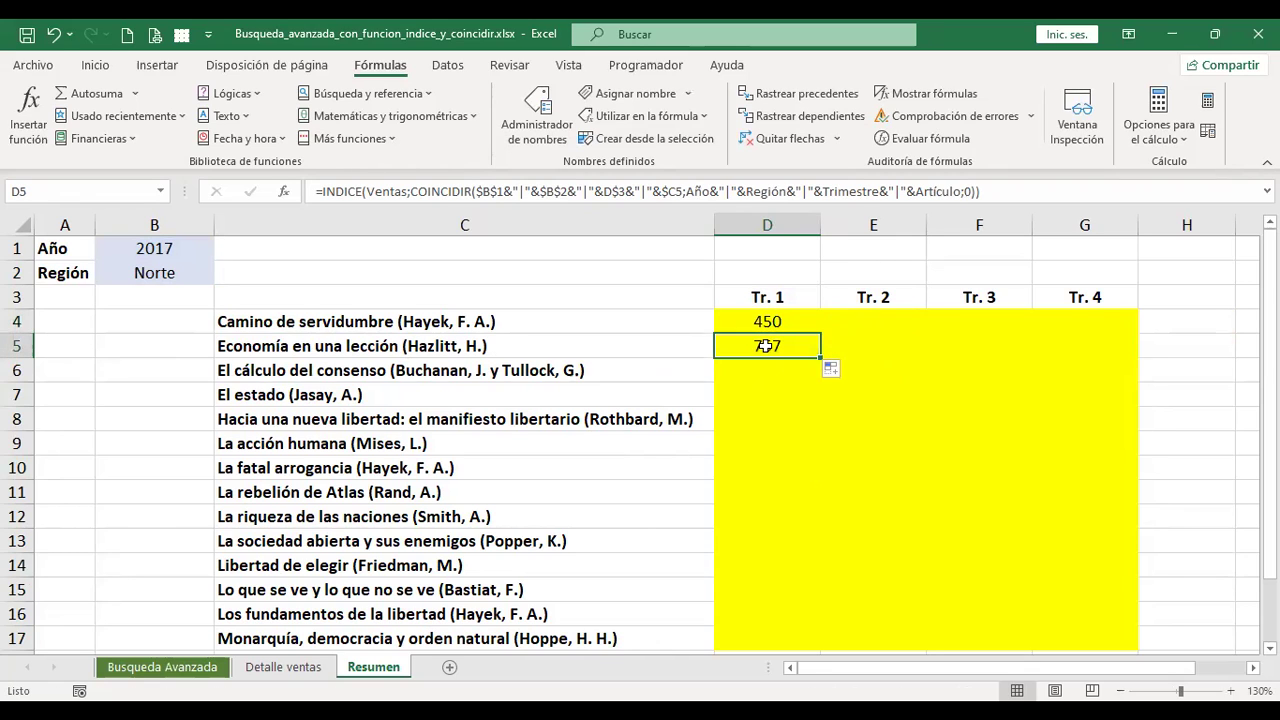
click(812, 322)
drag(821, 334, 880, 328)
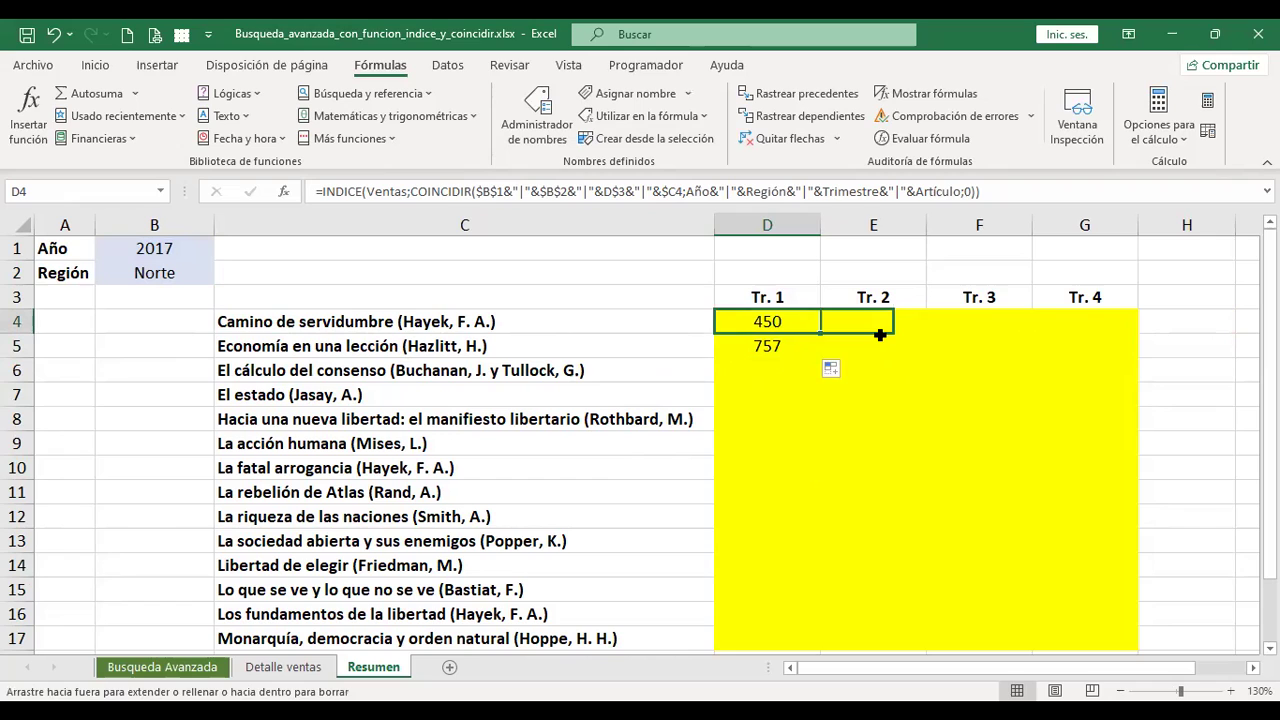
click(776, 334)
drag(776, 334, 776, 348)
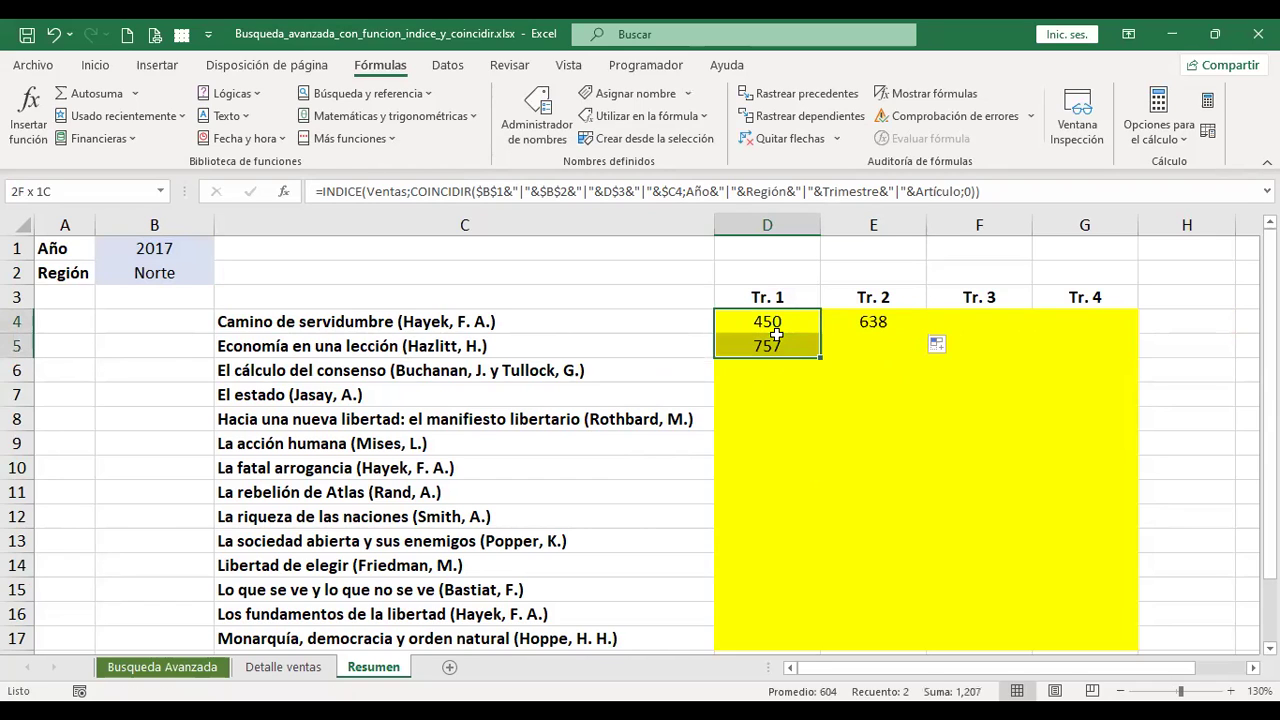
click(802, 331)
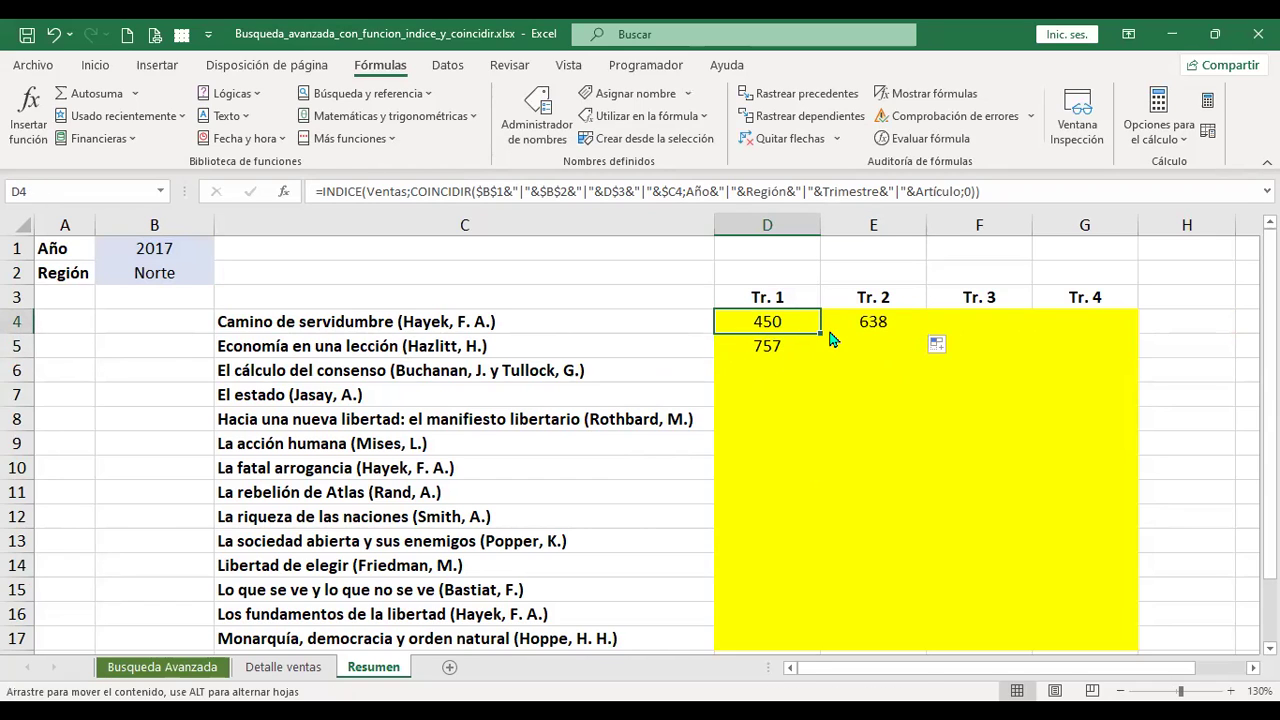
drag(822, 330, 799, 324)
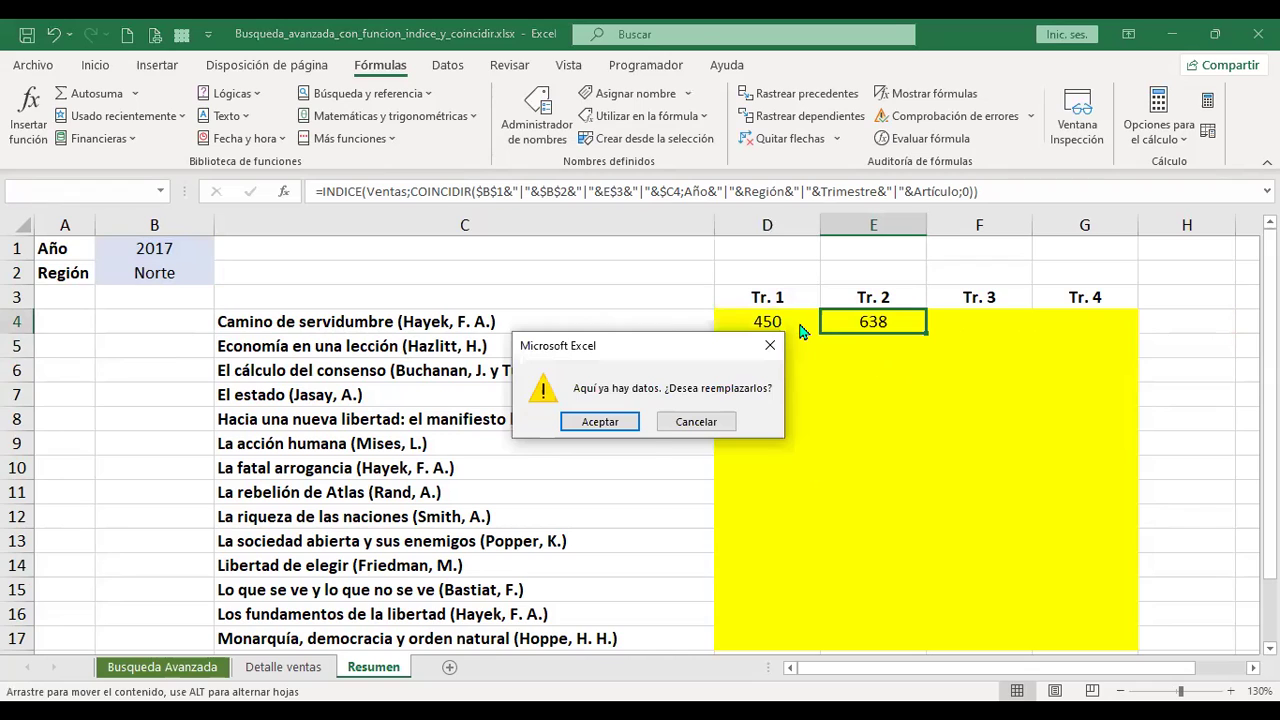
key(Return)
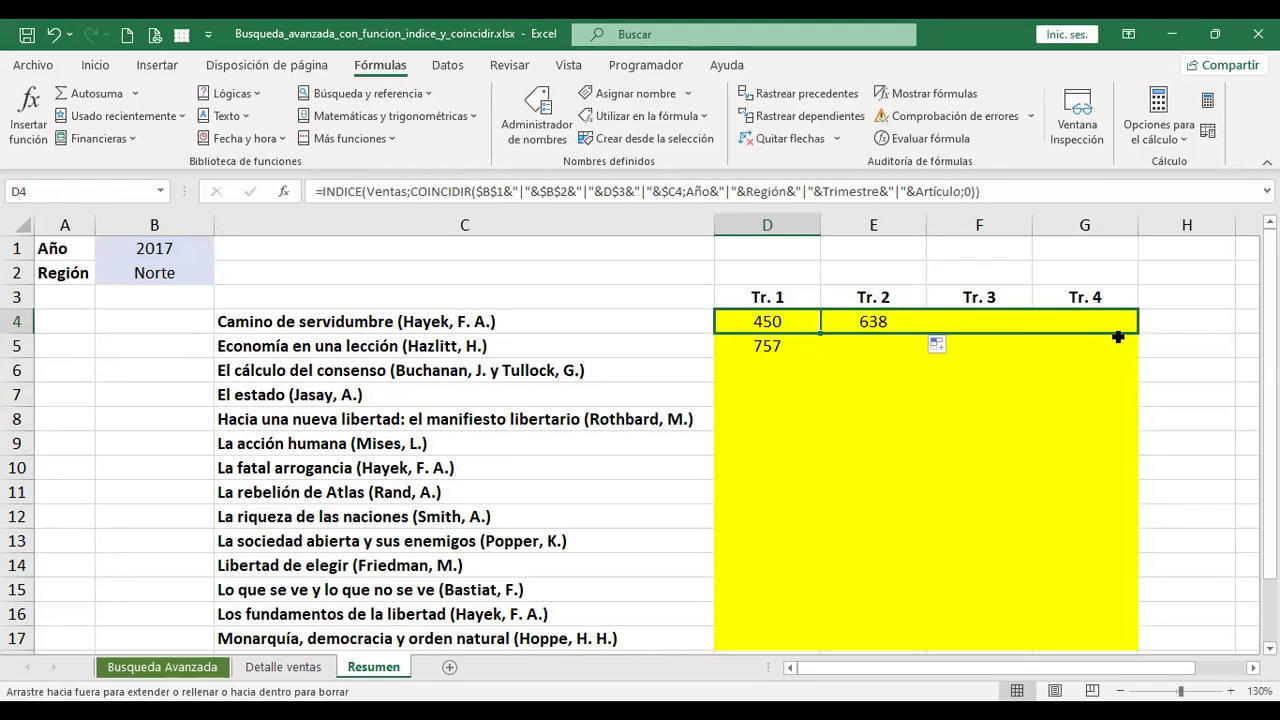
- Fill the quarterly formula across to Tr. 4 and down to row 17
drag(1067, 337, 1097, 334)
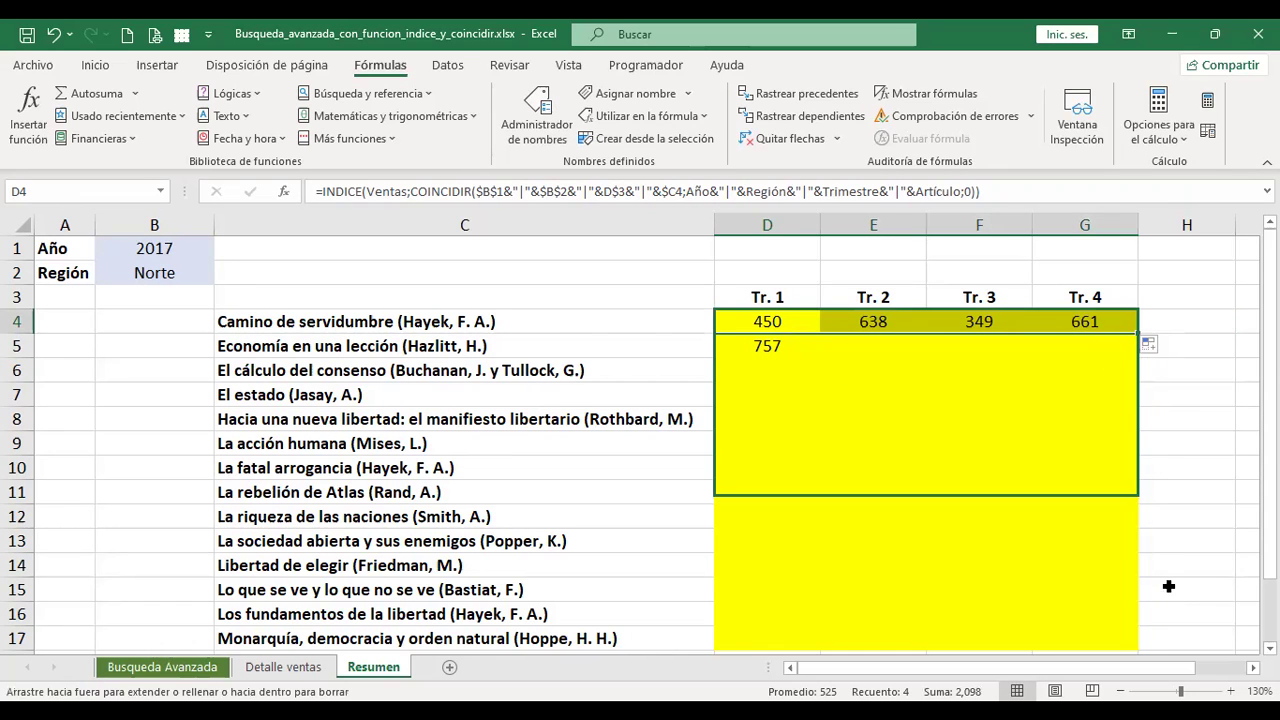
drag(1135, 333, 1176, 614)
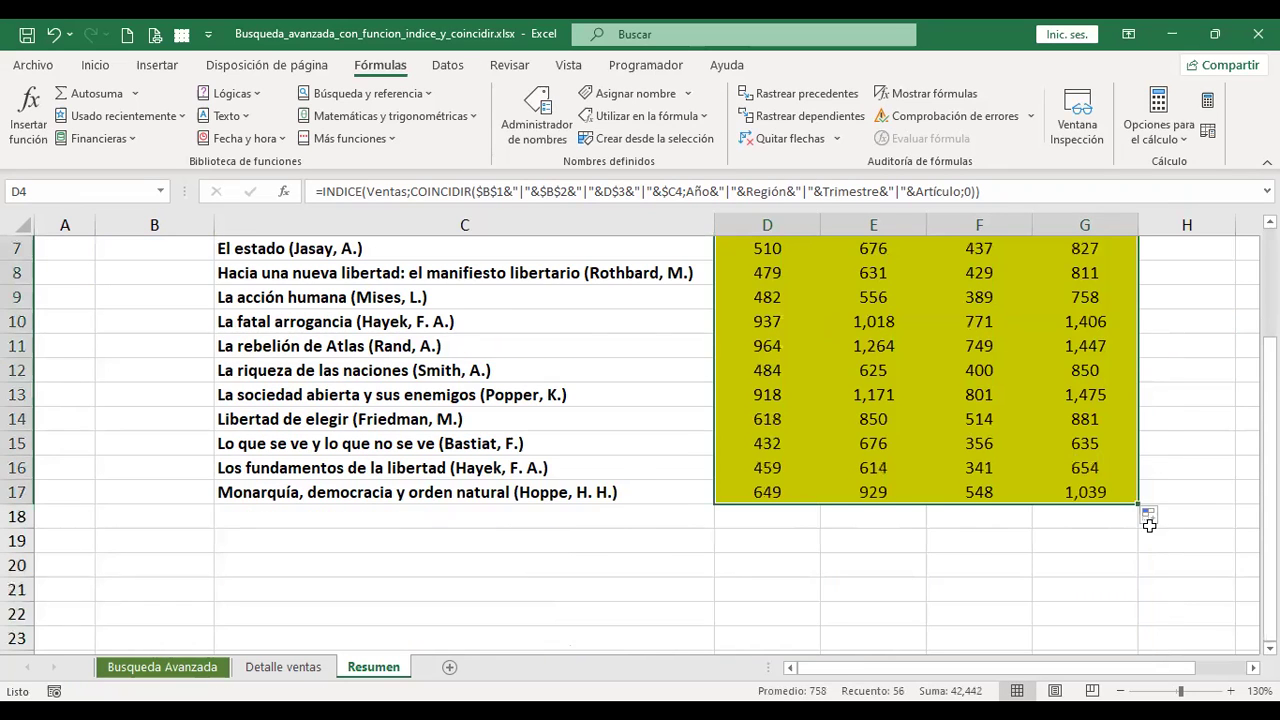
scroll(1090, 563, up, 1)
scroll(1090, 563, up, 1)
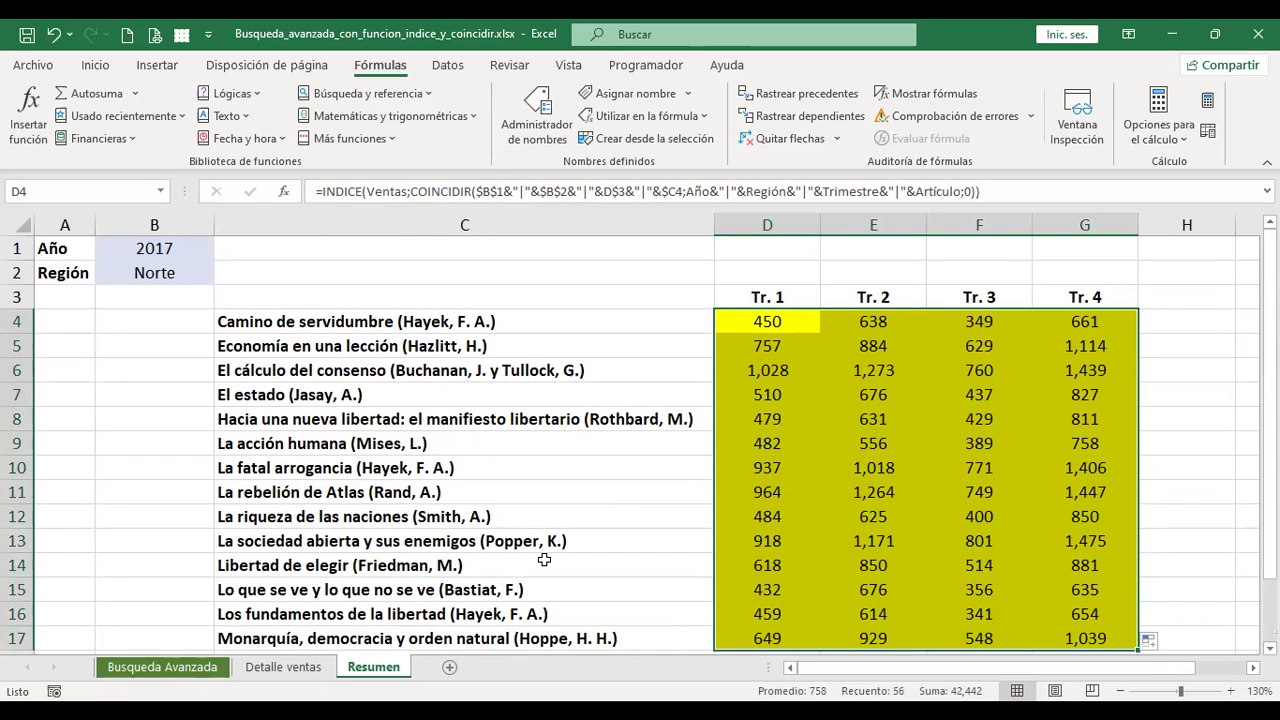
click(349, 665)
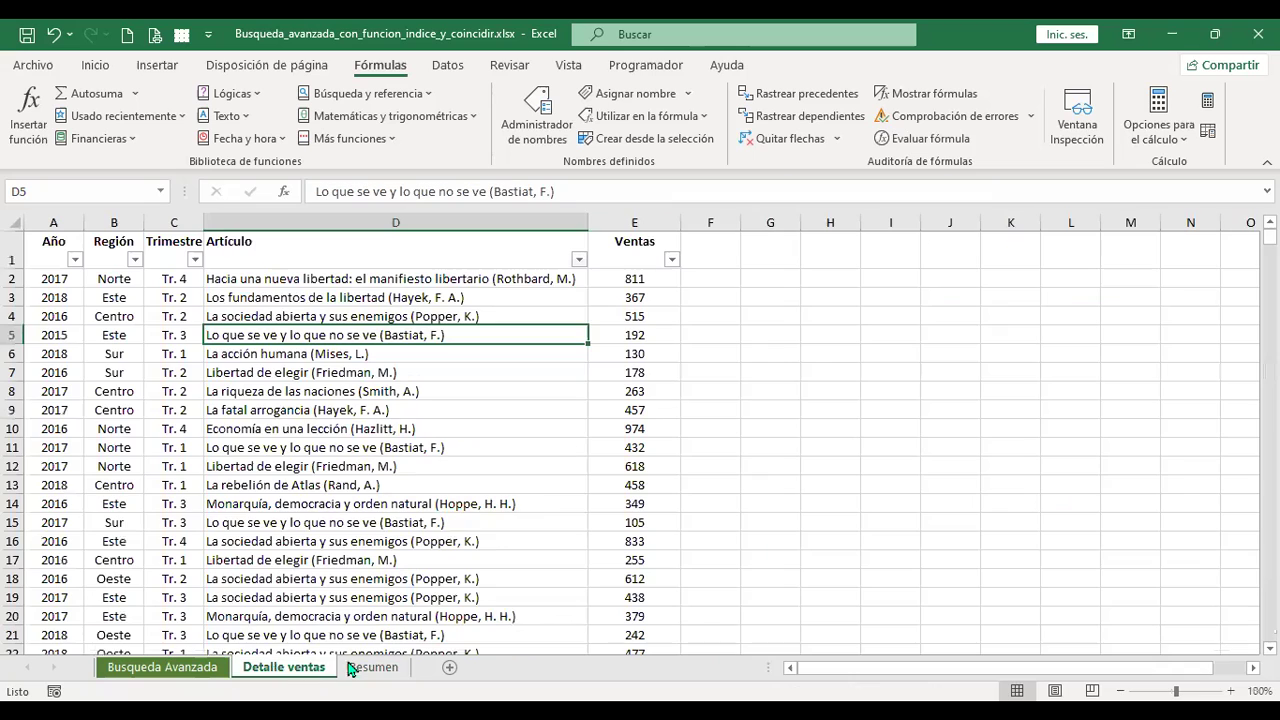
click(281, 279)
click(374, 667)
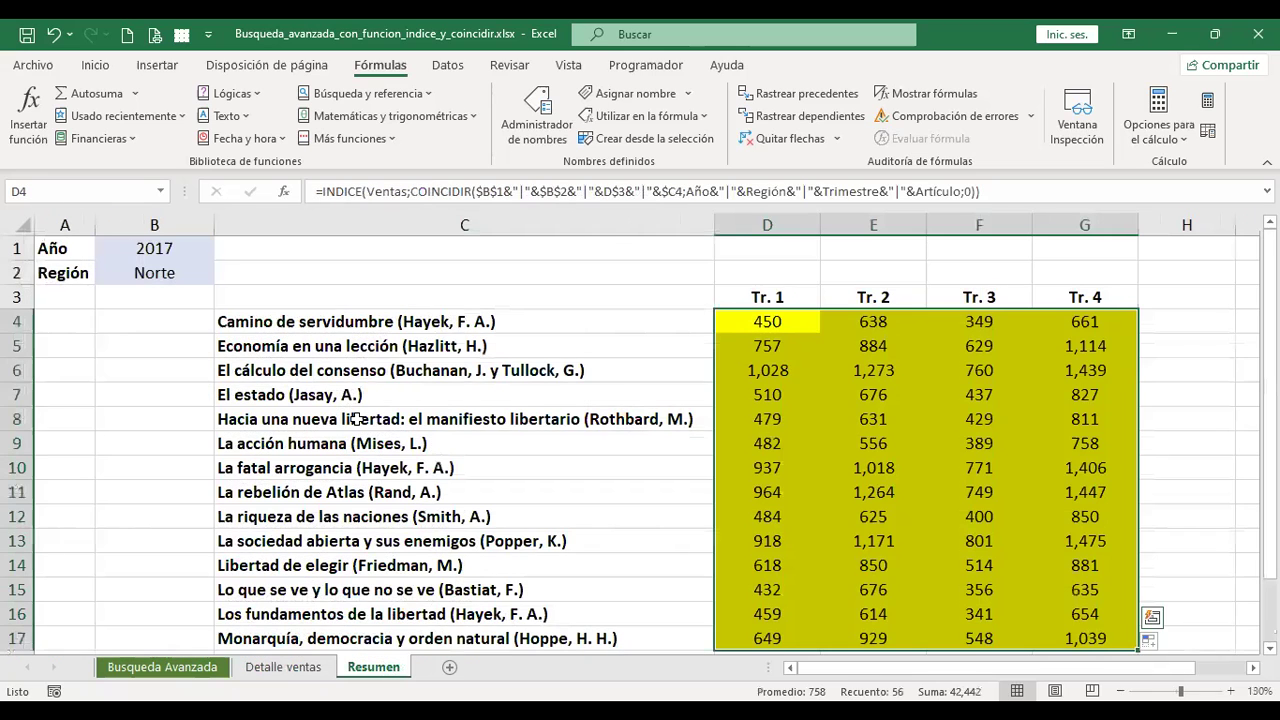
click(356, 419)
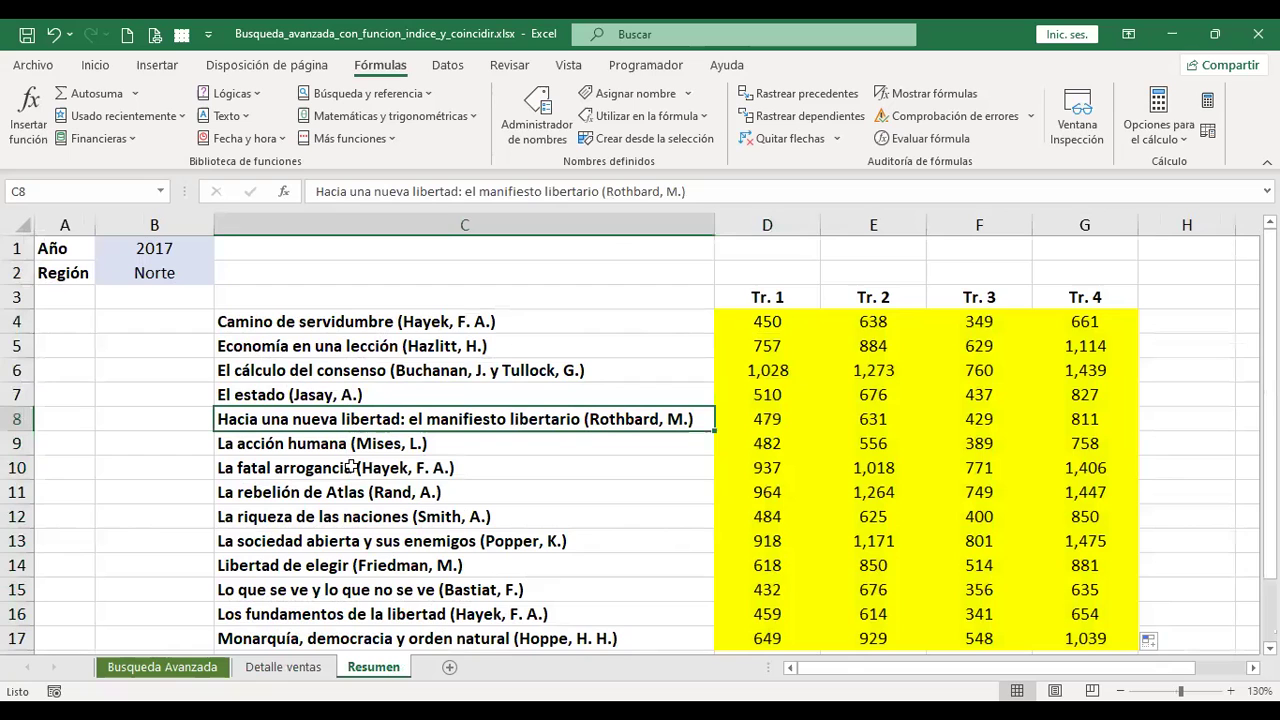
click(322, 666)
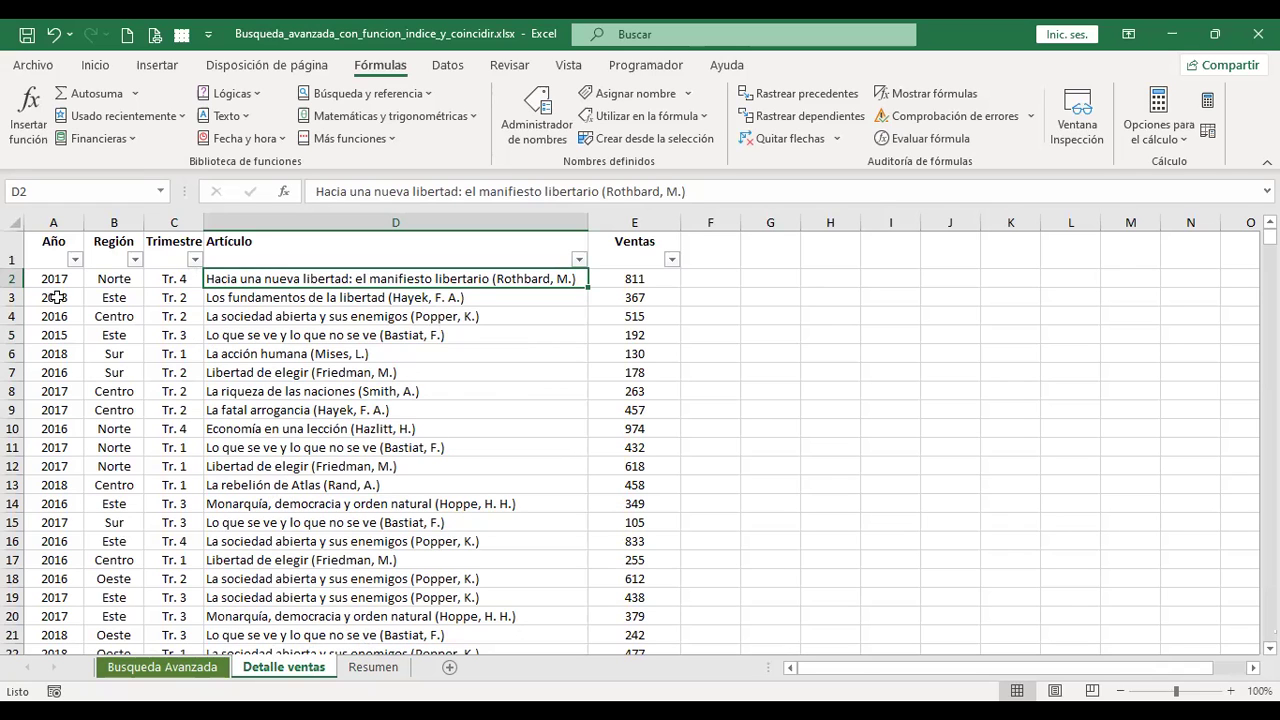
click(368, 667)
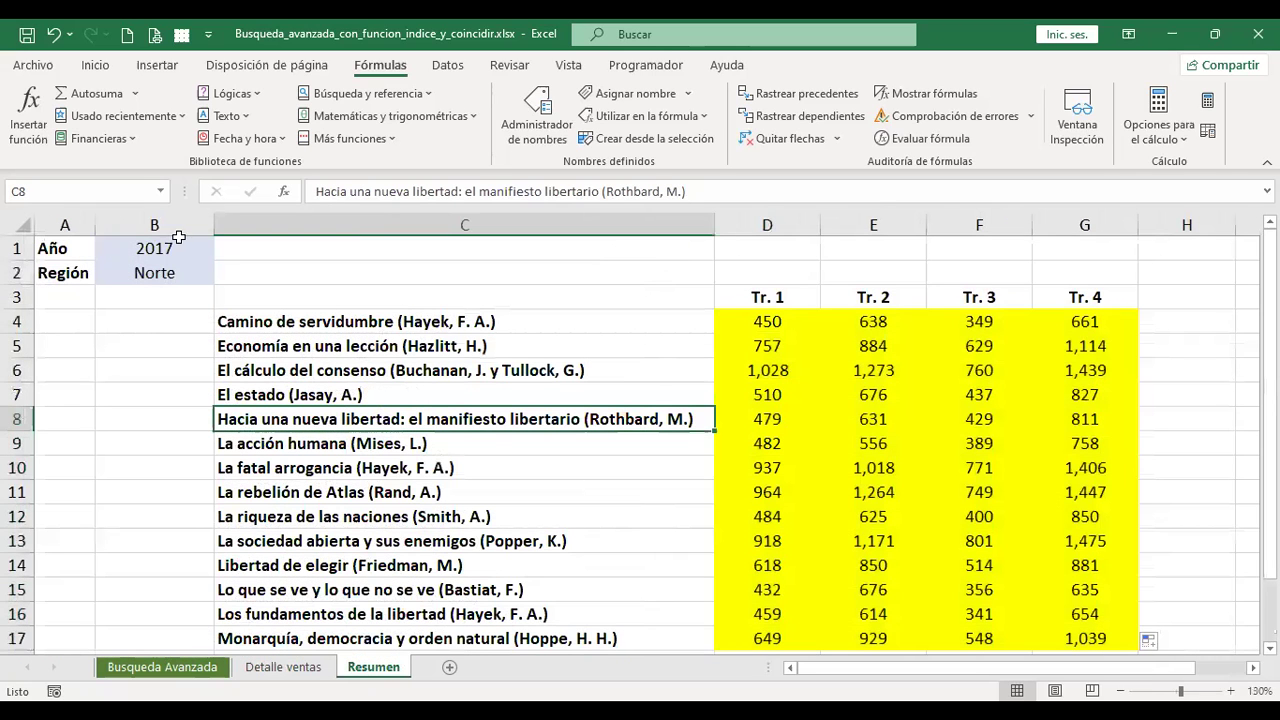
click(20, 418)
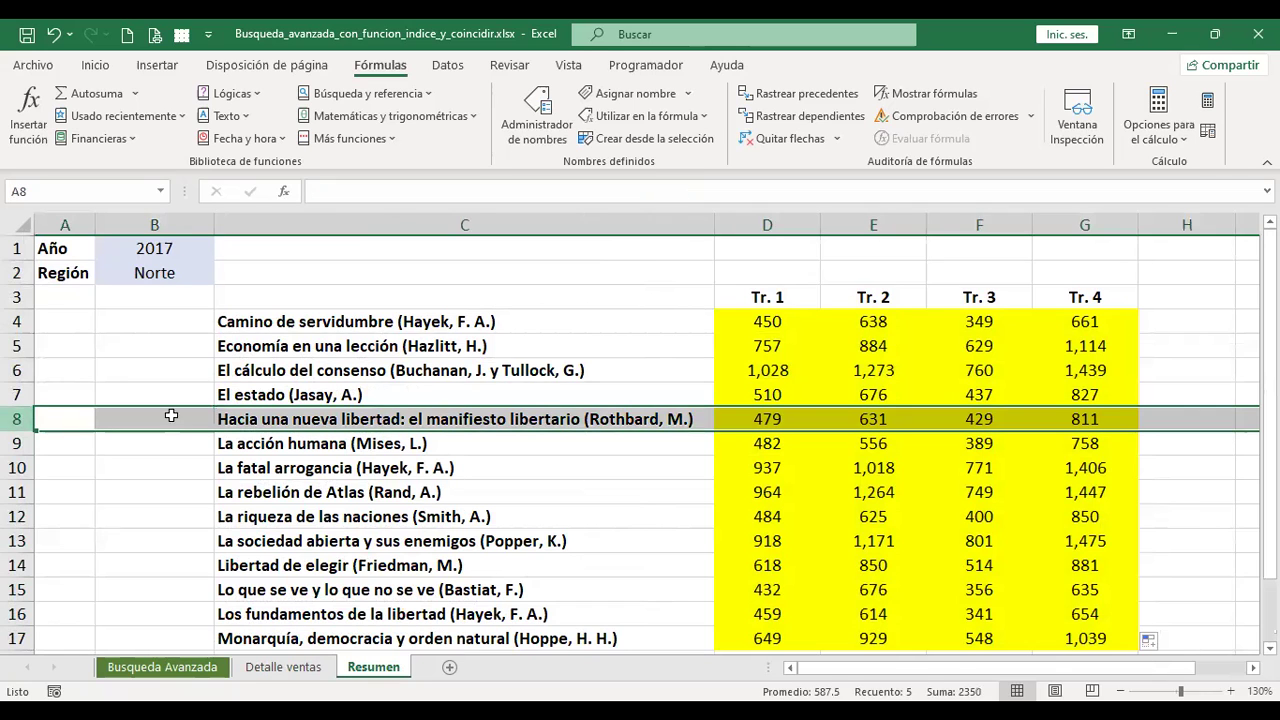
ctrl+click(1098, 225)
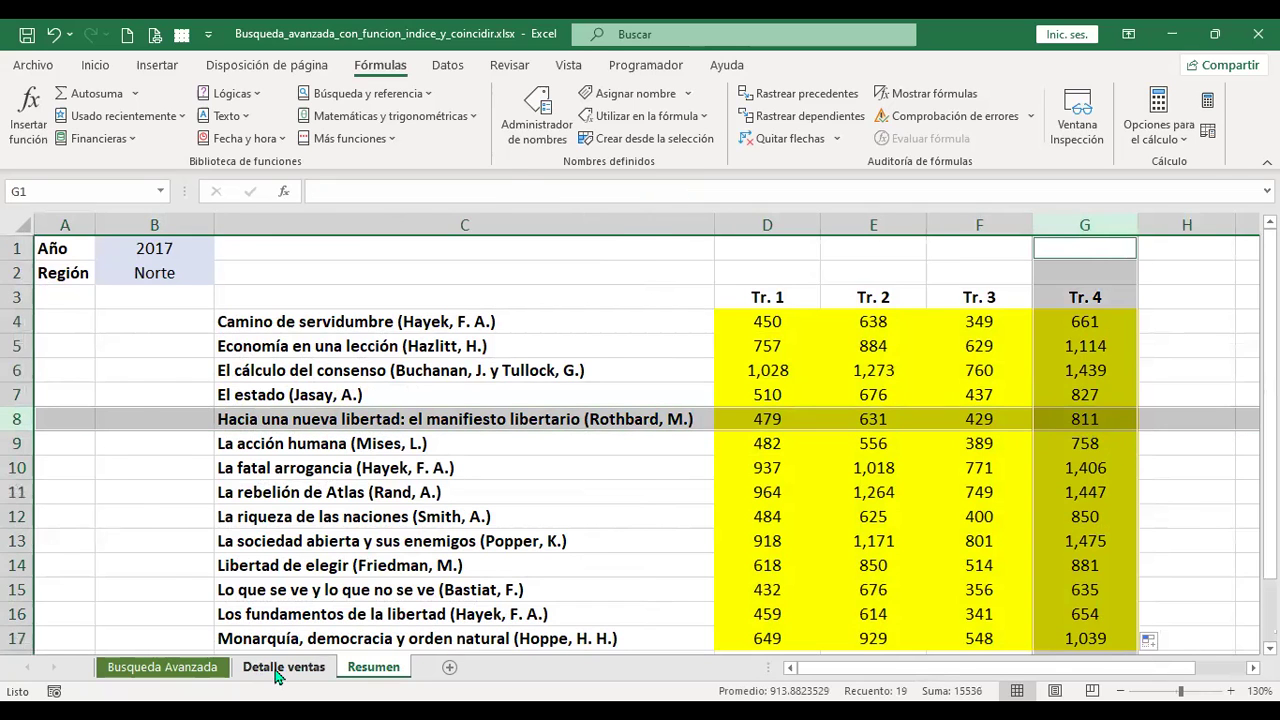
click(280, 668)
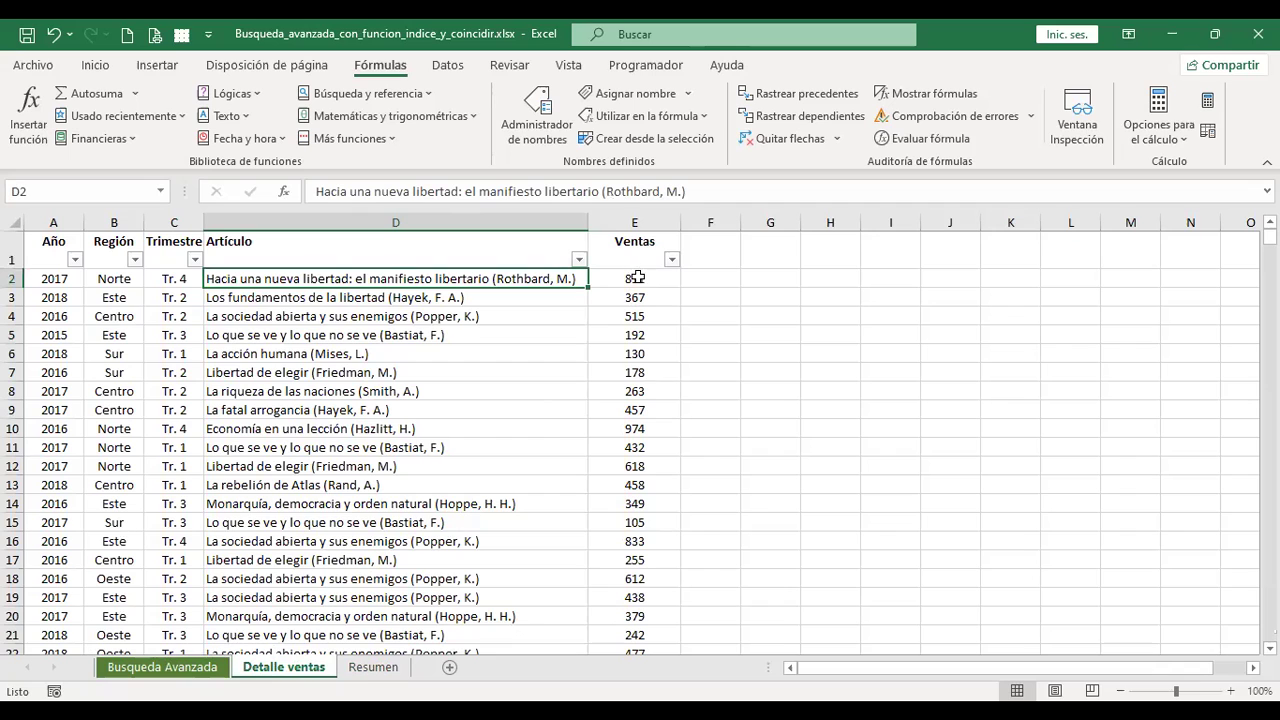
click(376, 668)
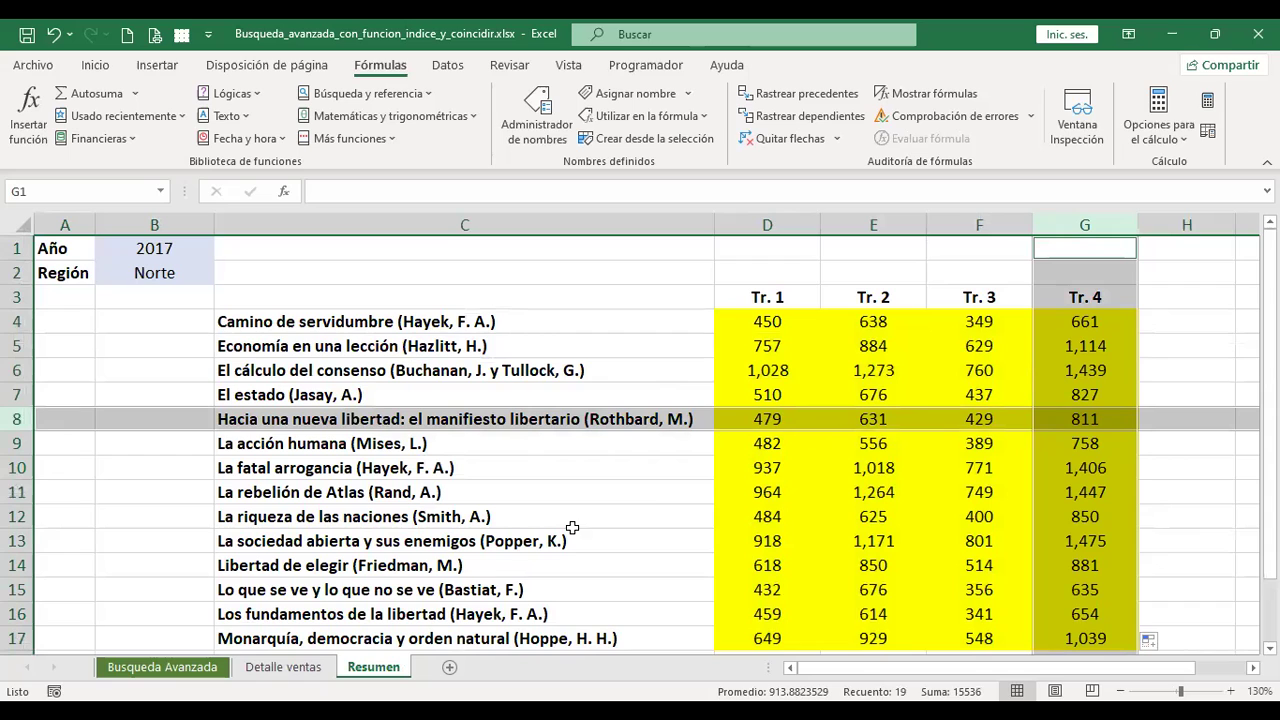
click(508, 267)
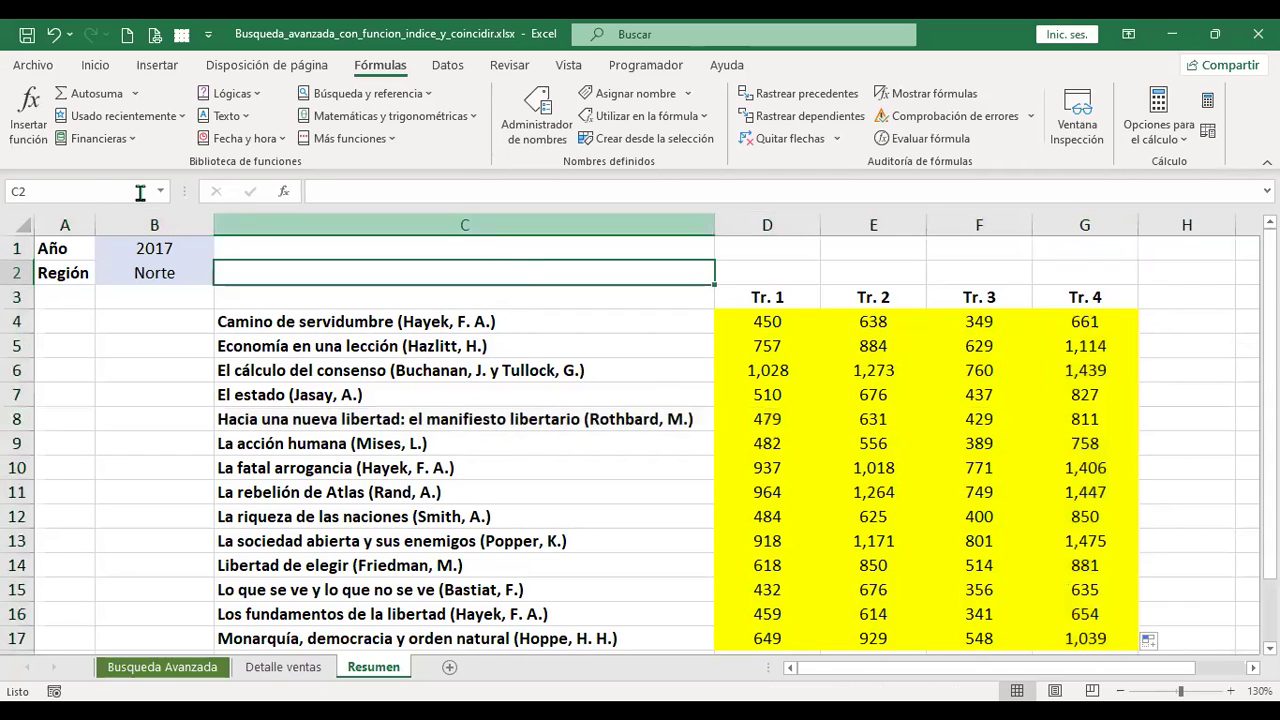
click(172, 248)
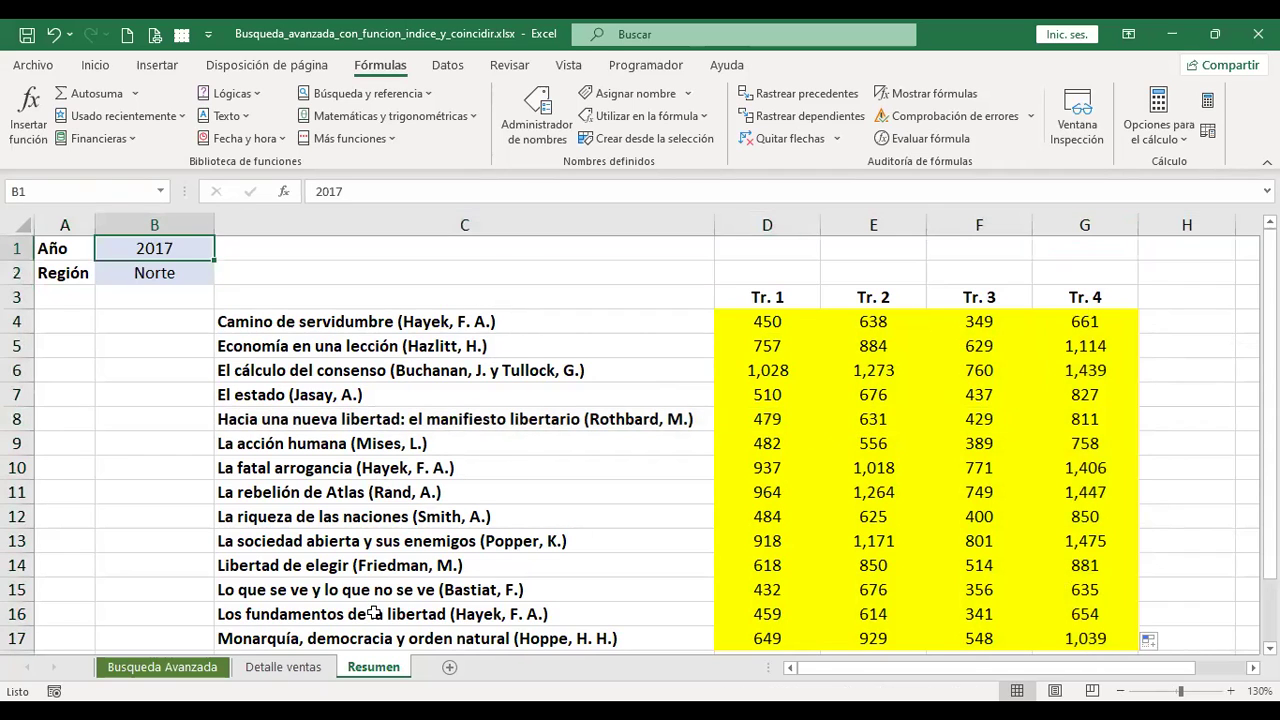
click(303, 669)
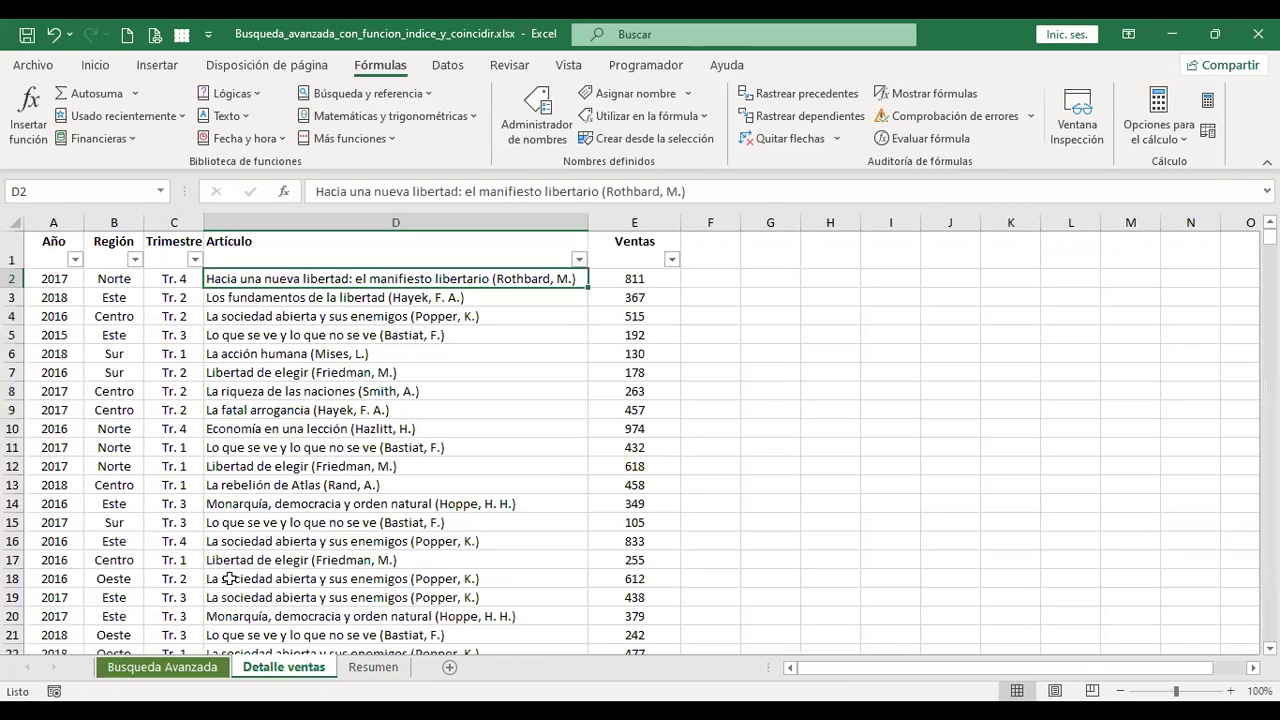
click(74, 259)
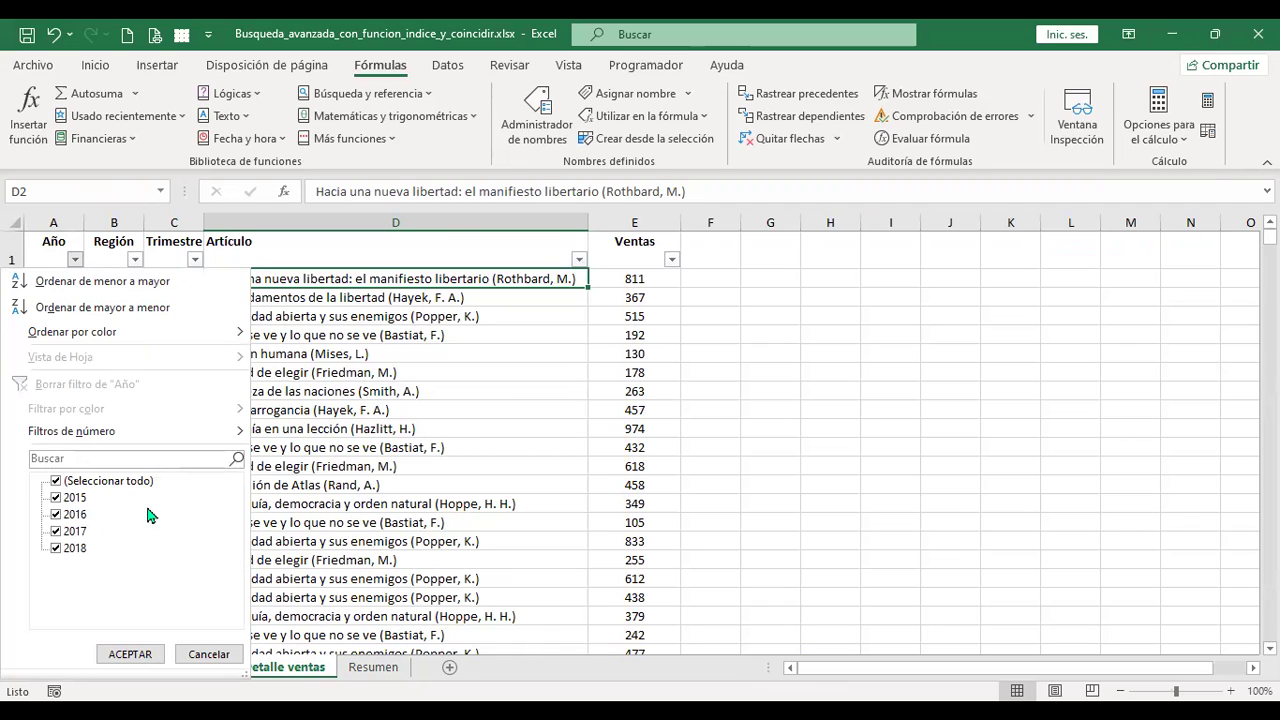
click(340, 668)
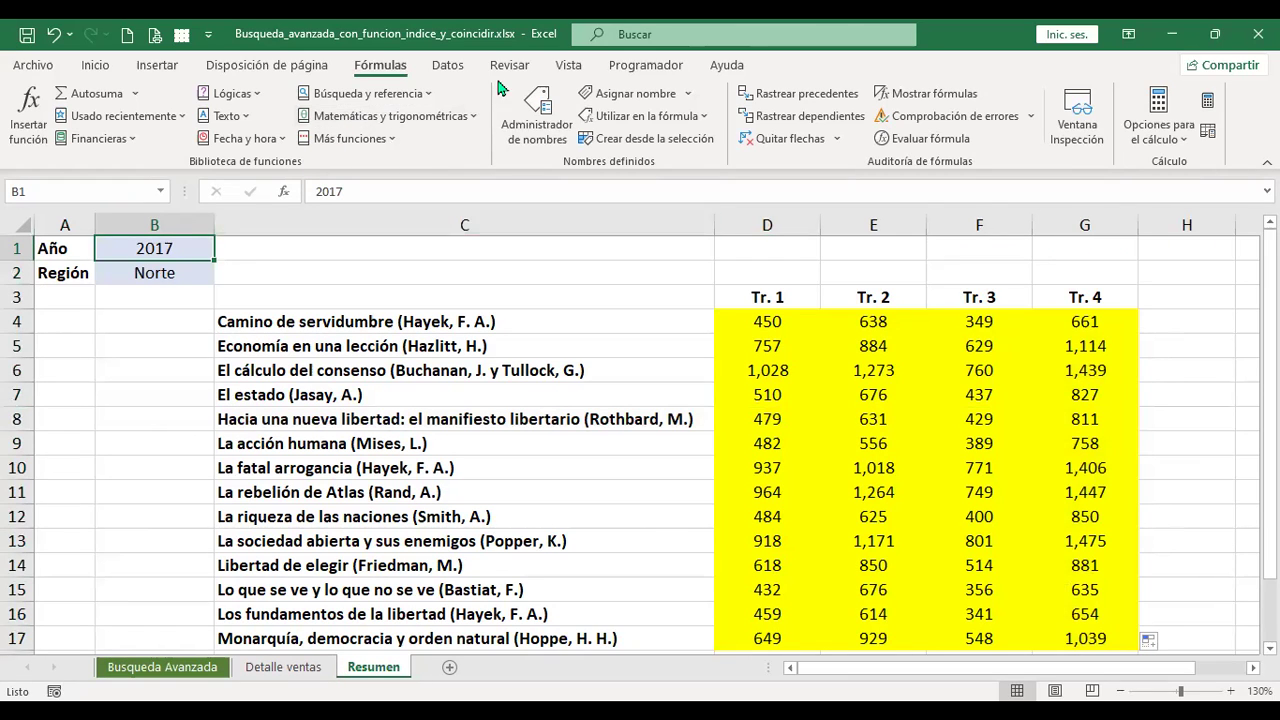
click(447, 65)
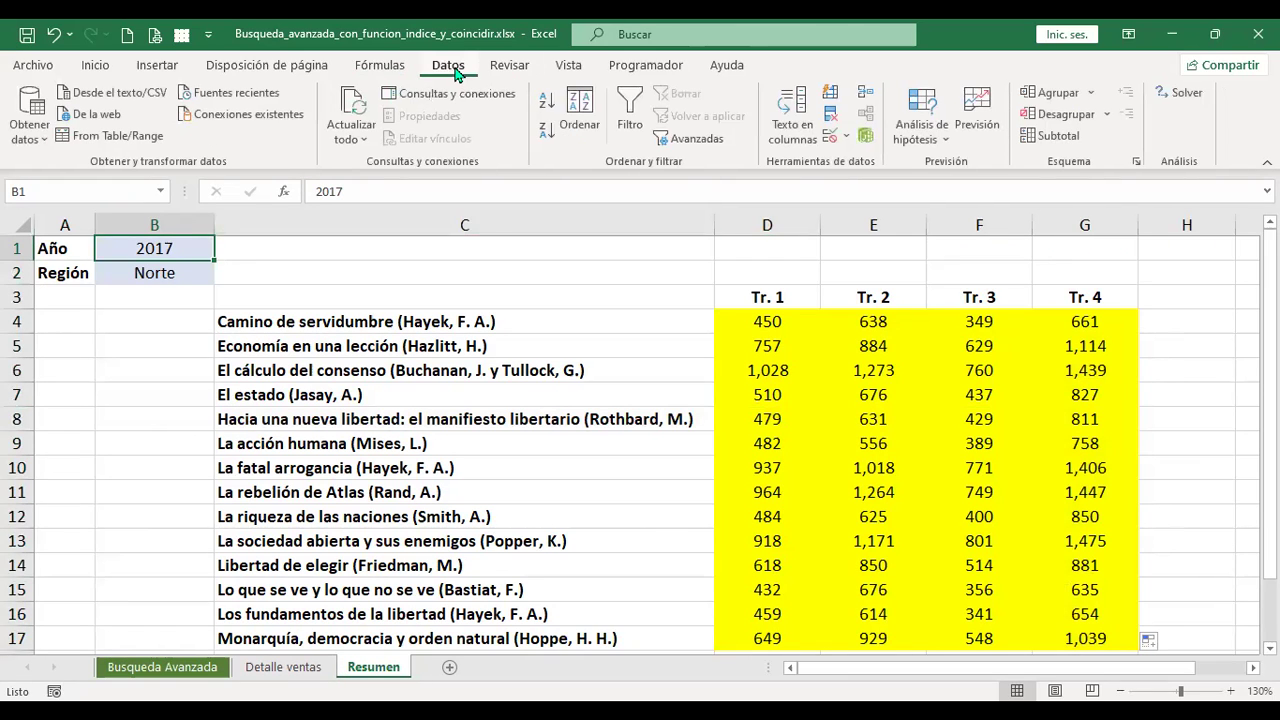
click(830, 135)
click(905, 281)
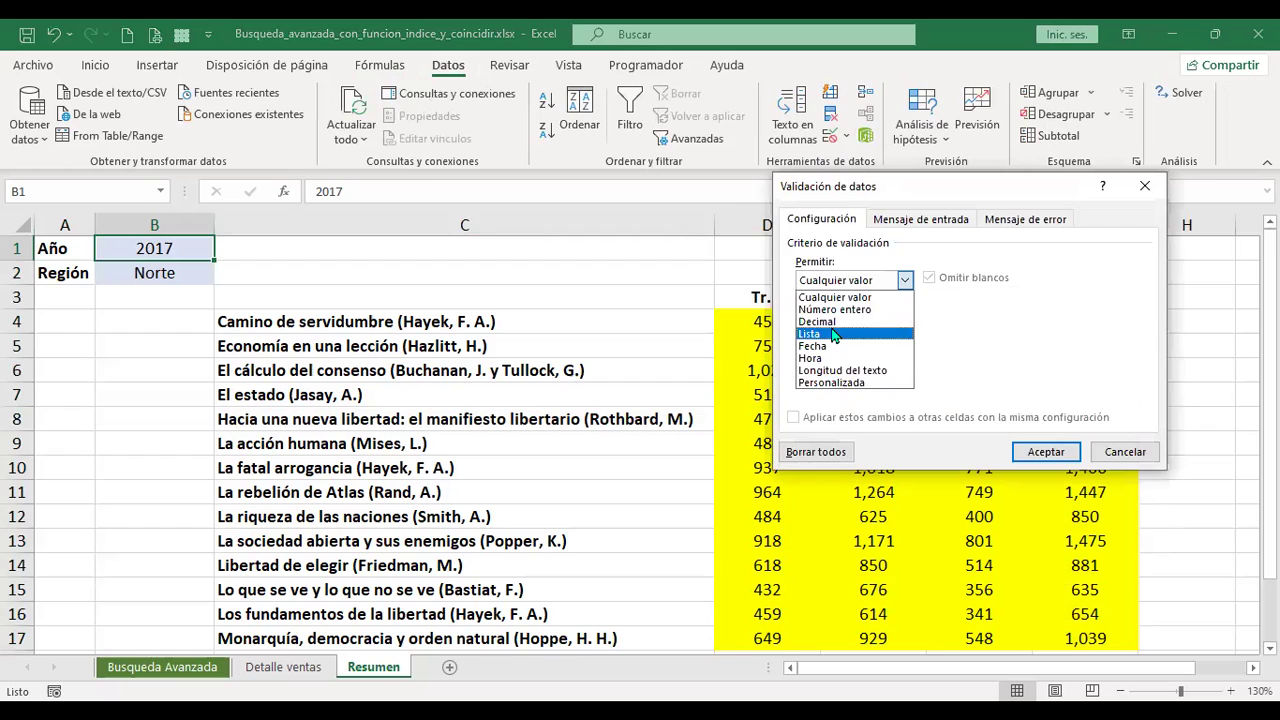
click(833, 336)
click(846, 357)
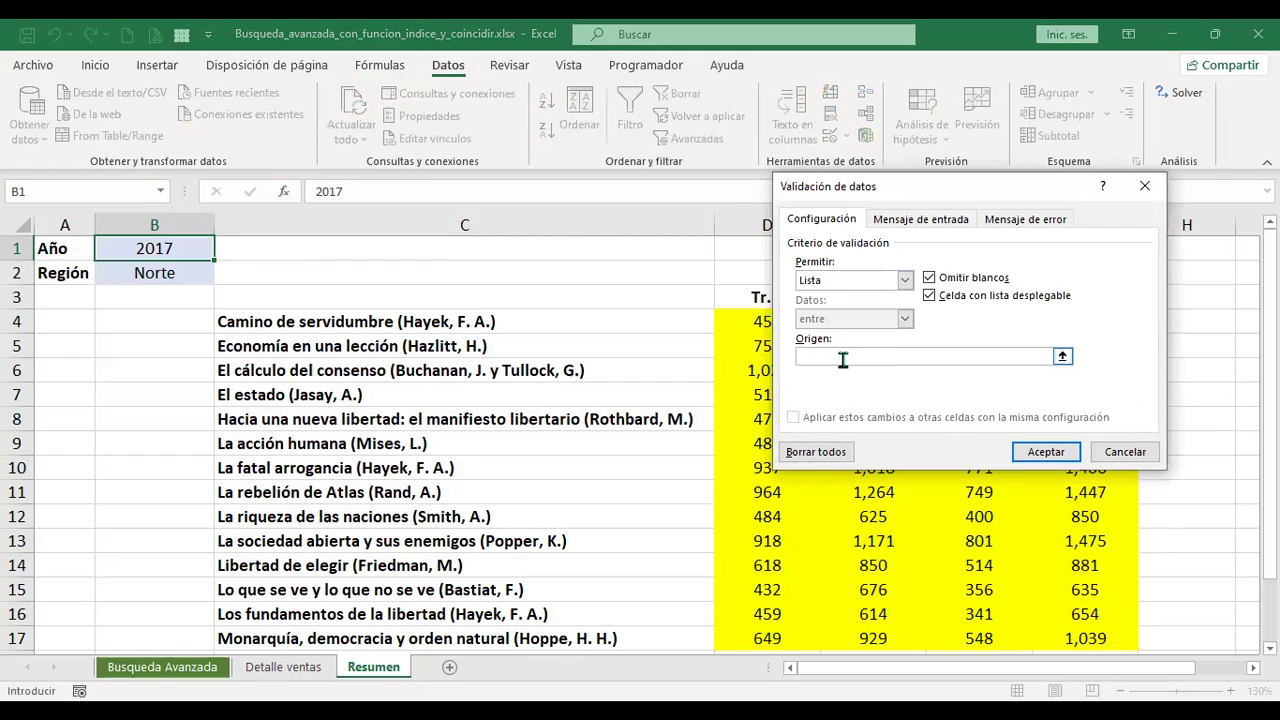
click(259, 672)
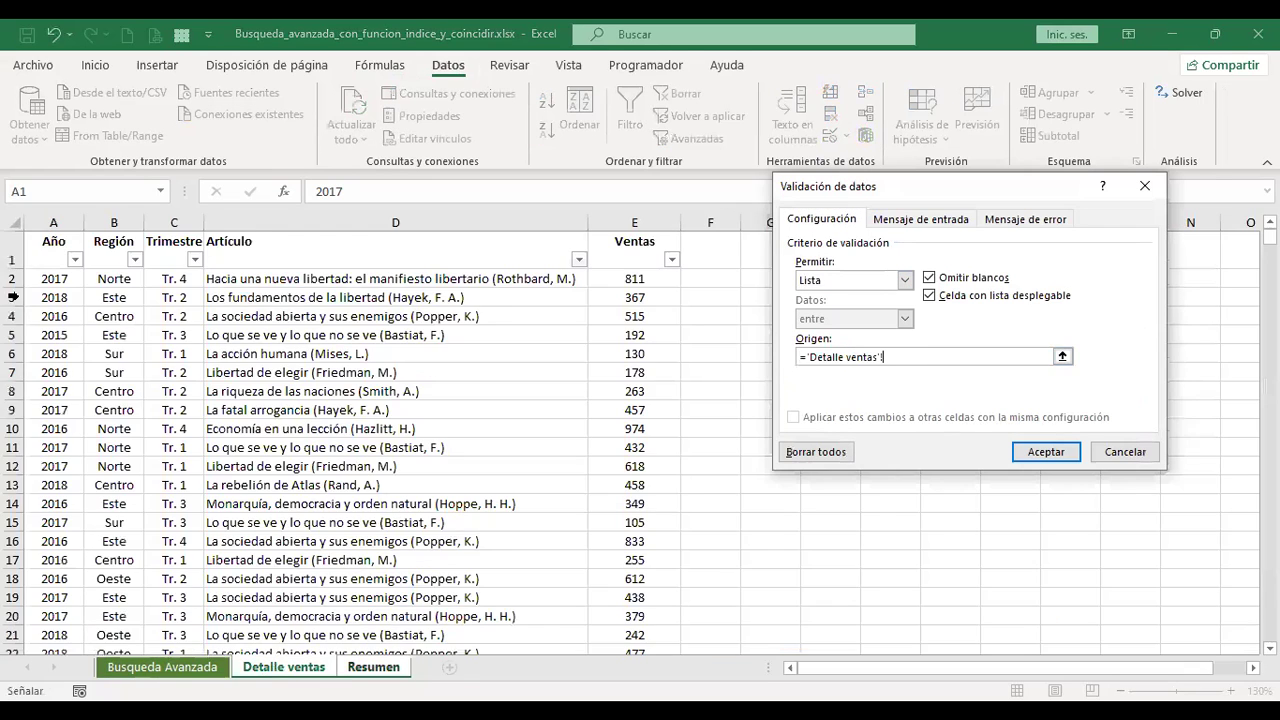
click(378, 676)
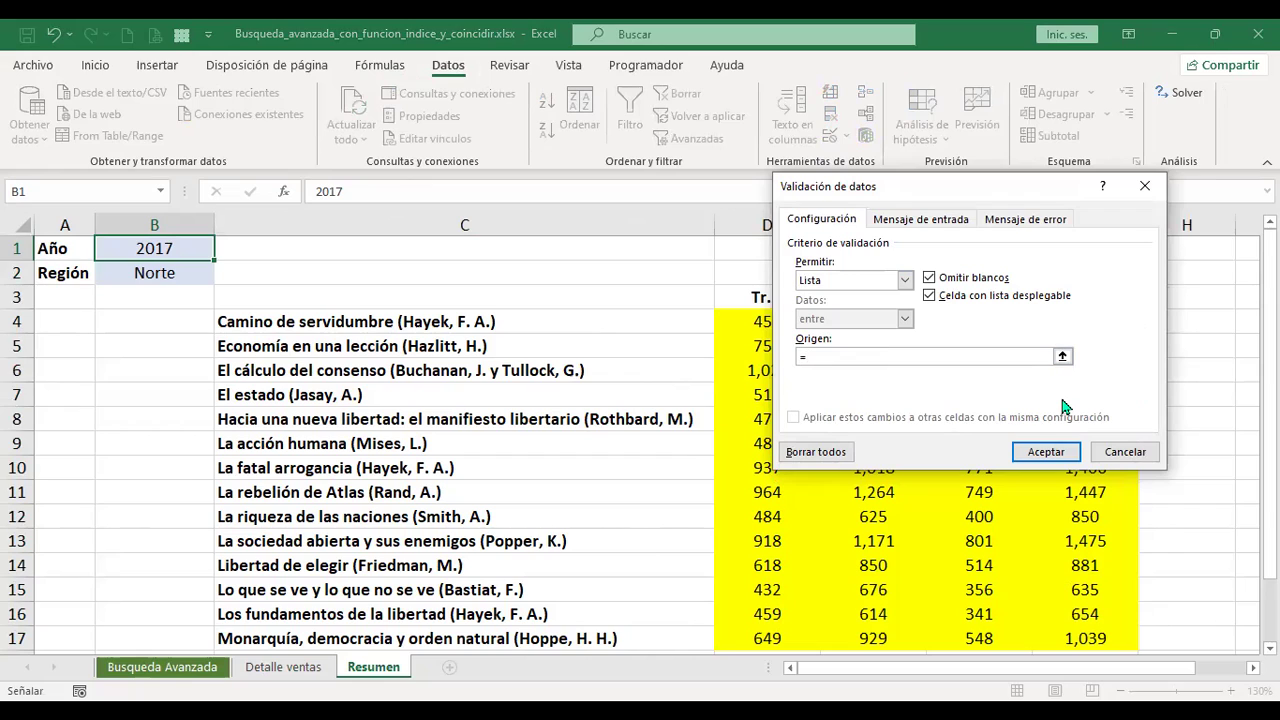
text(2015;2016;2017;2018)
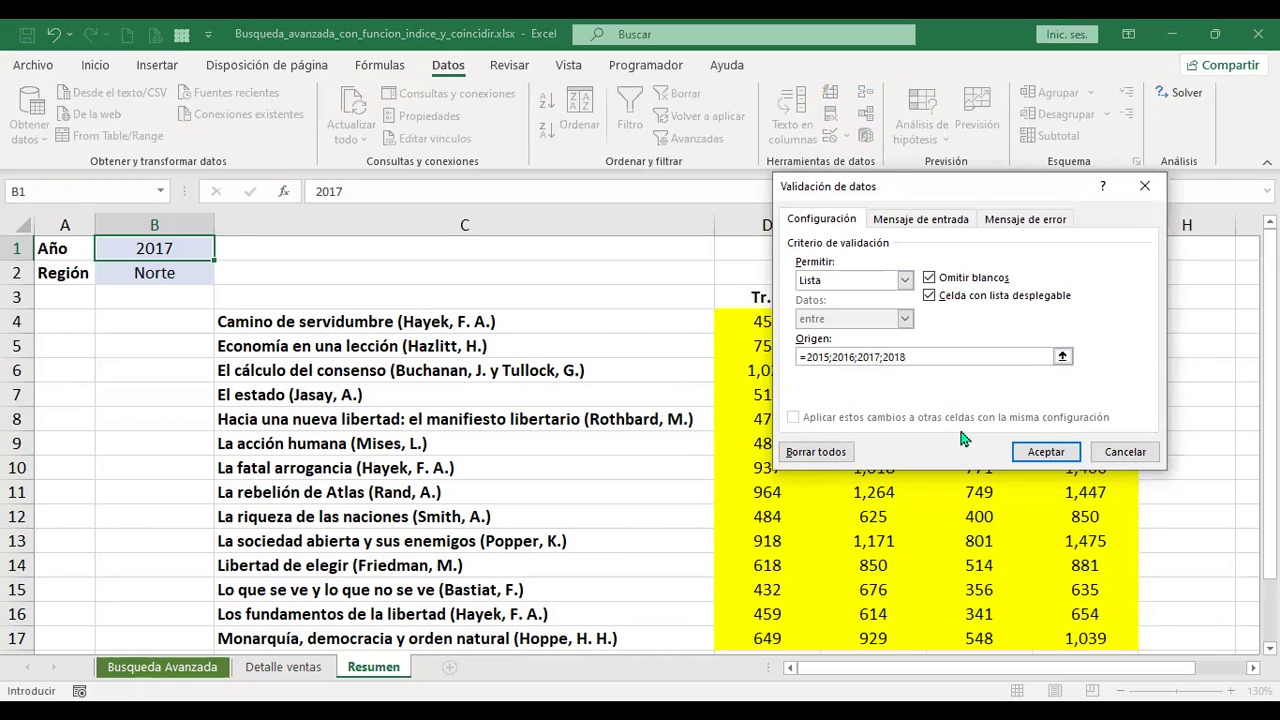
click(1048, 453)
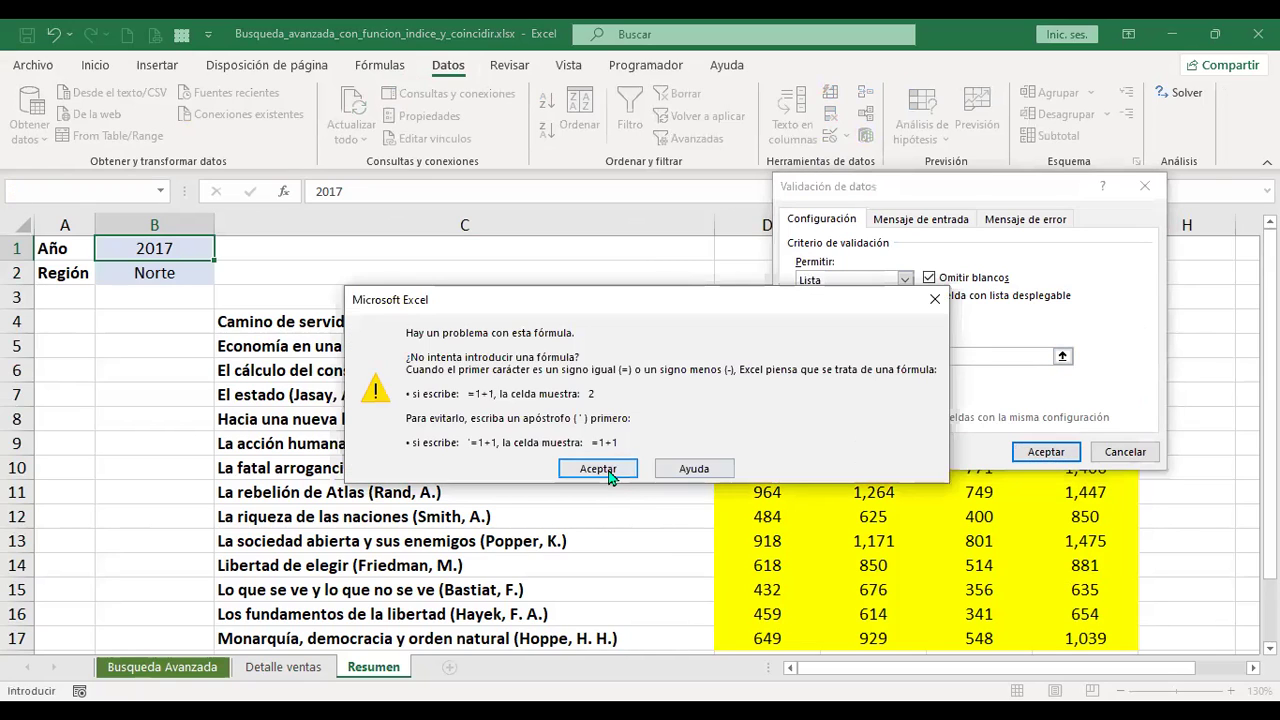
click(610, 474)
click(929, 357)
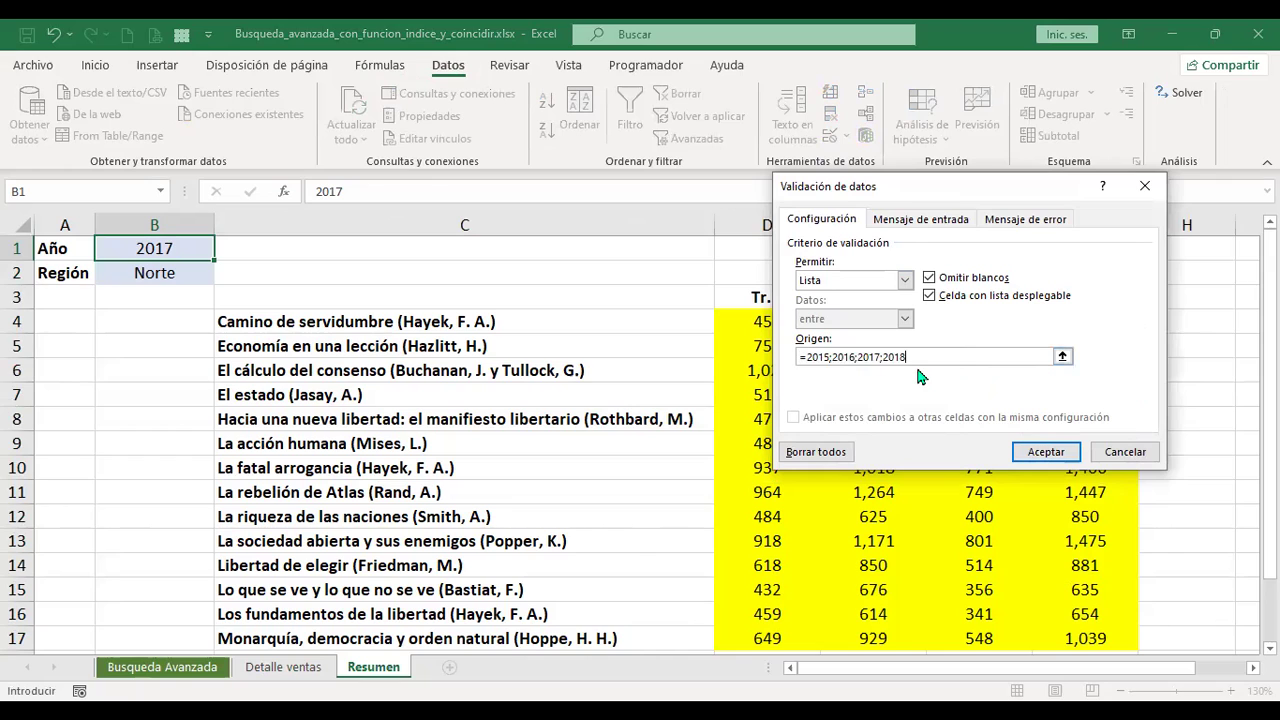
click(1035, 460)
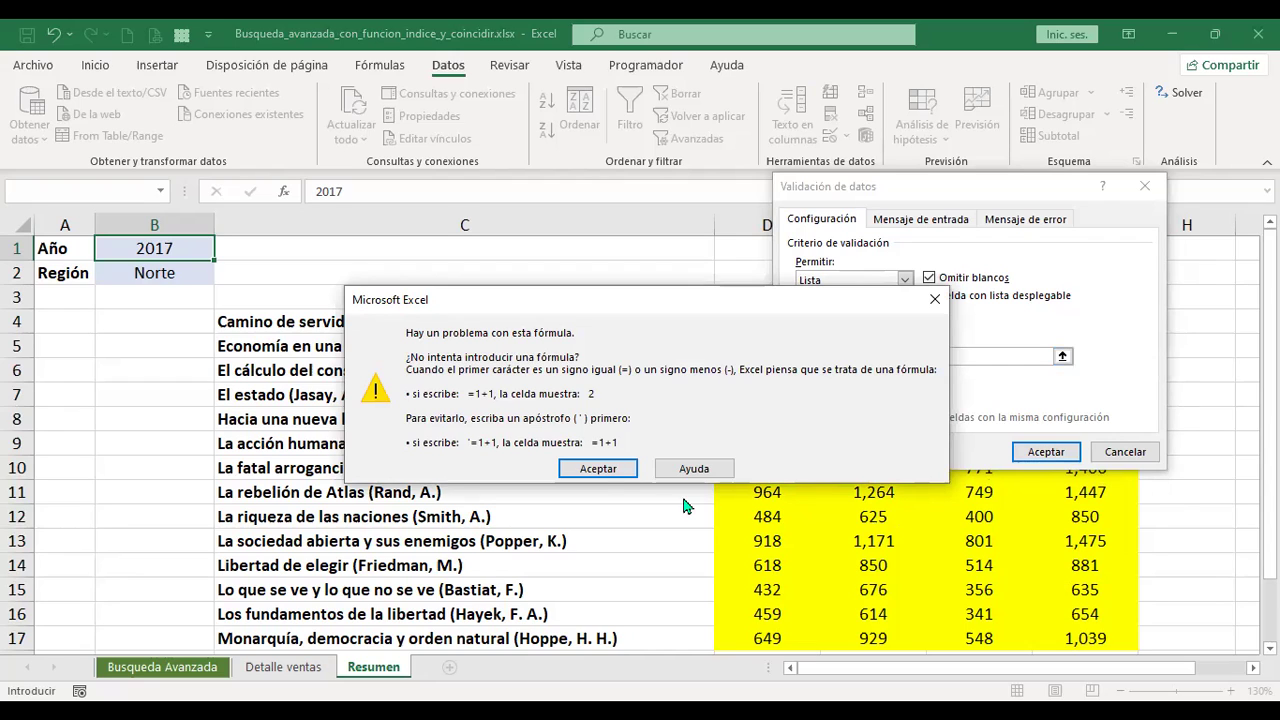
click(598, 469)
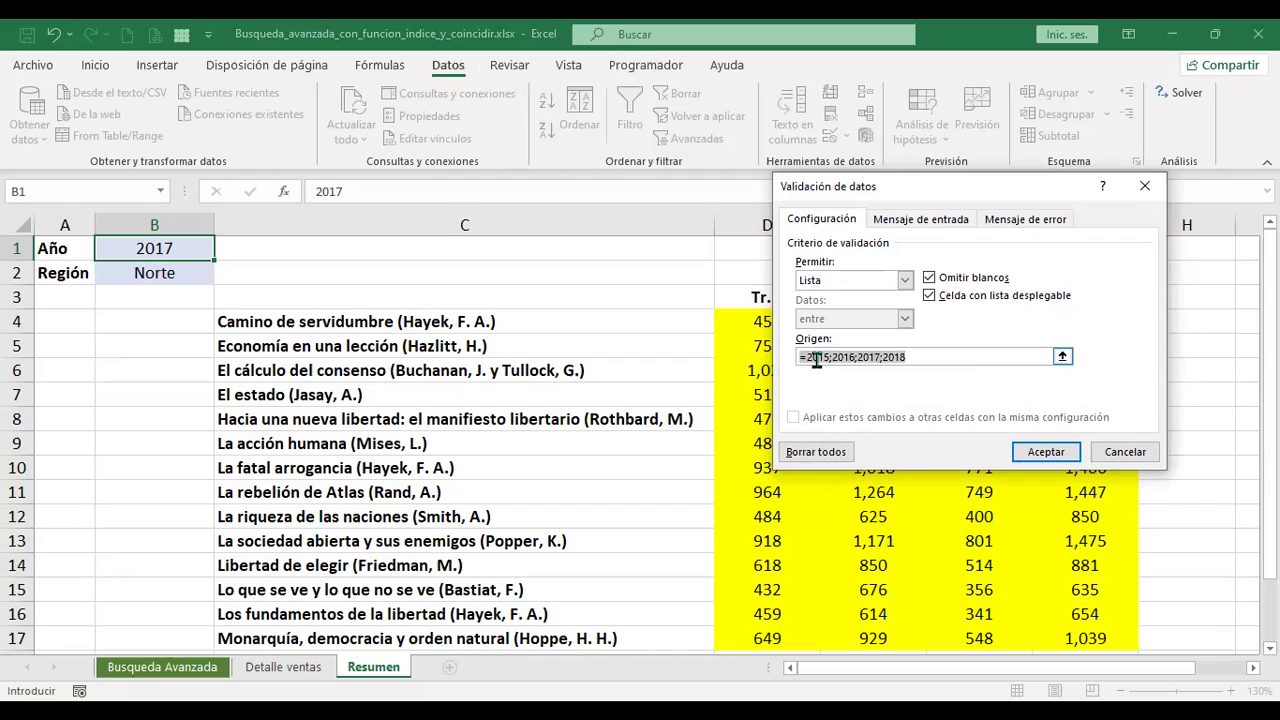
click(912, 357)
key(Delete)
text(,+)
key(Right)
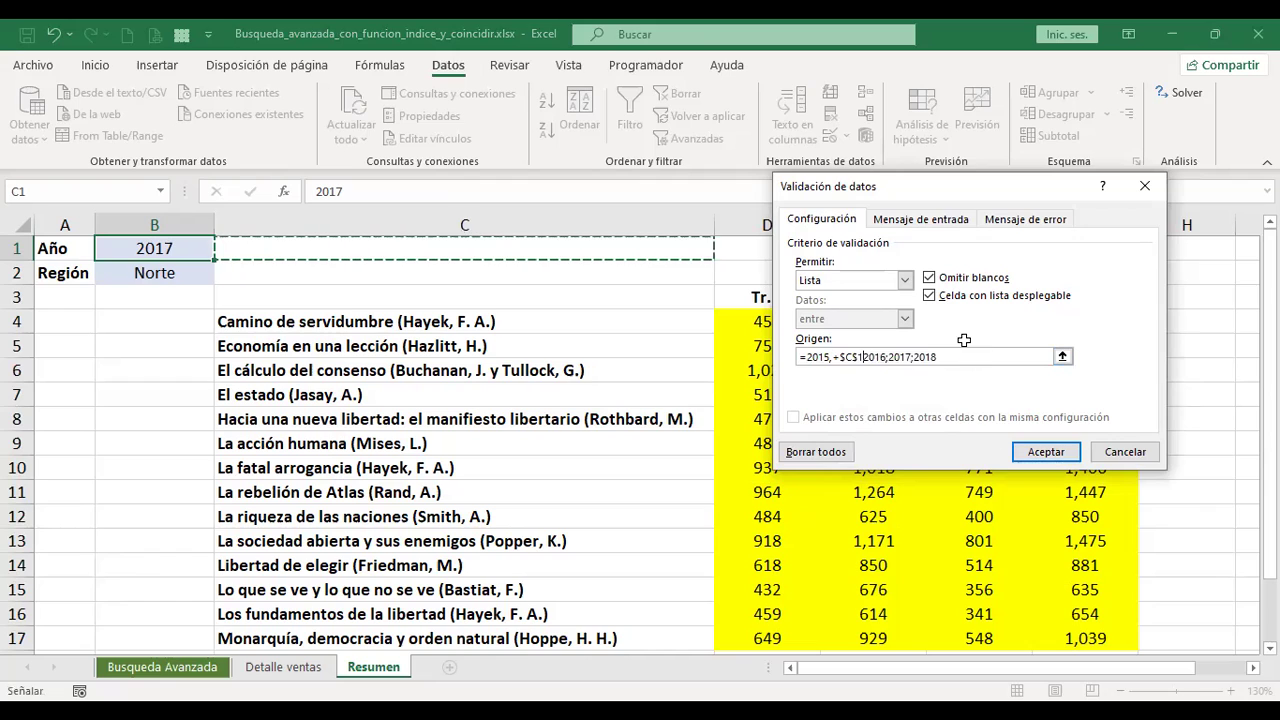
key(Escape)
key(Left)
key(Down)
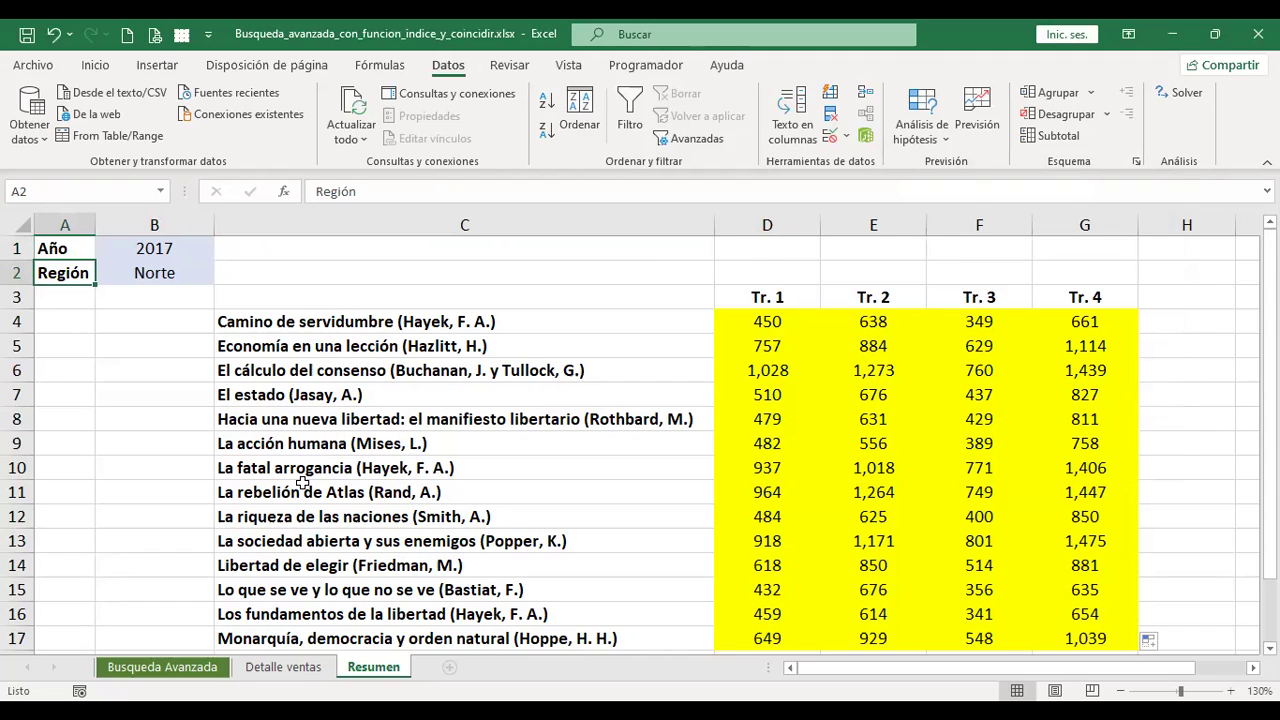
- Check which years the Año filter on Detalle ventas lists
click(62, 321)
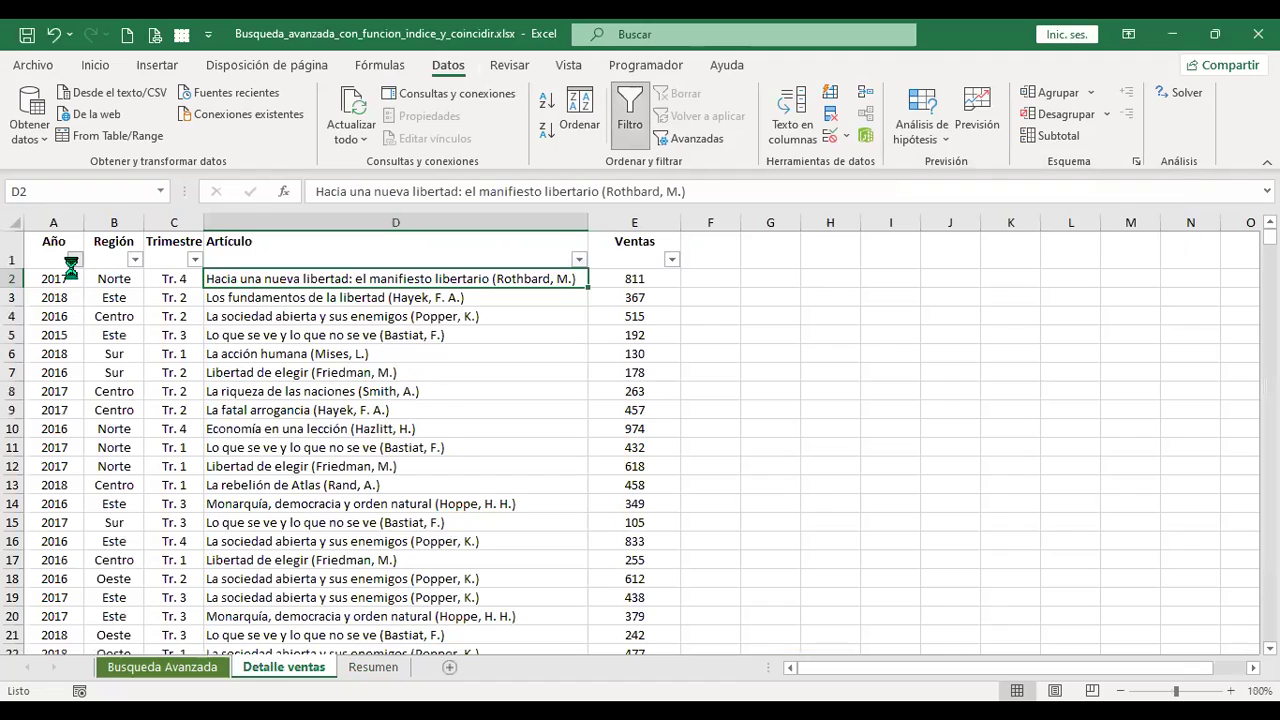
click(75, 259)
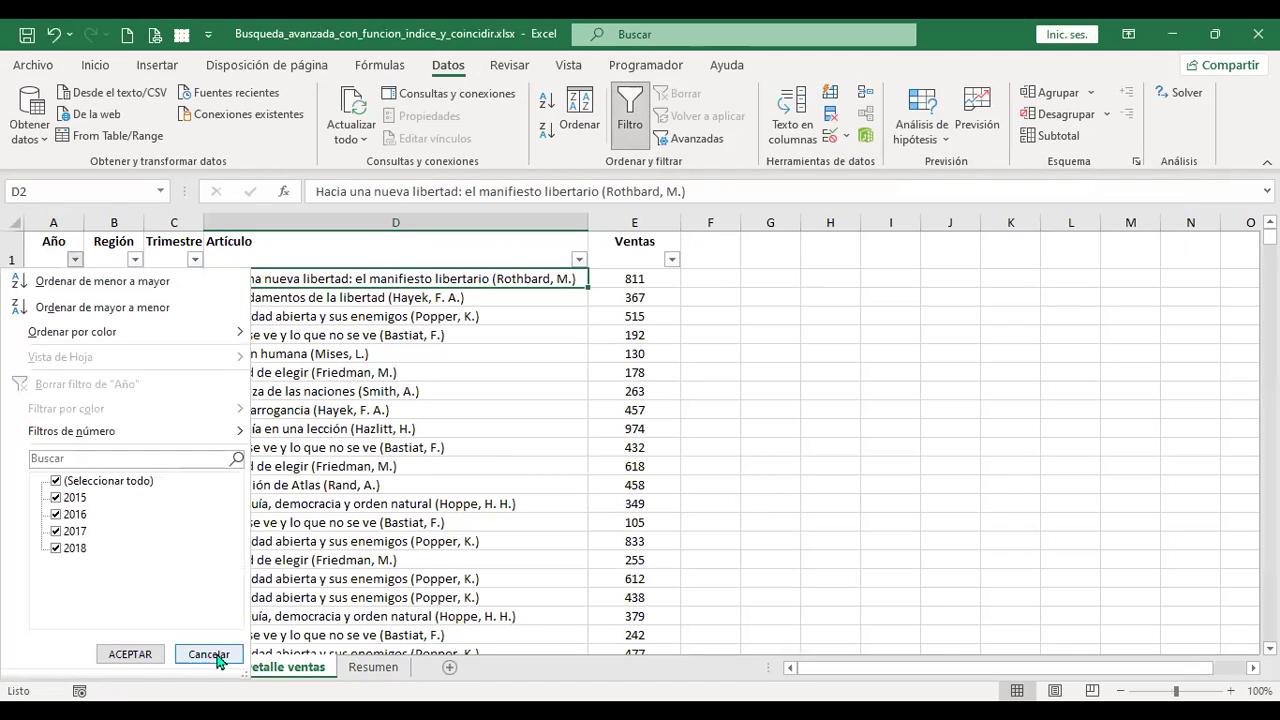
click(375, 669)
click(375, 669)
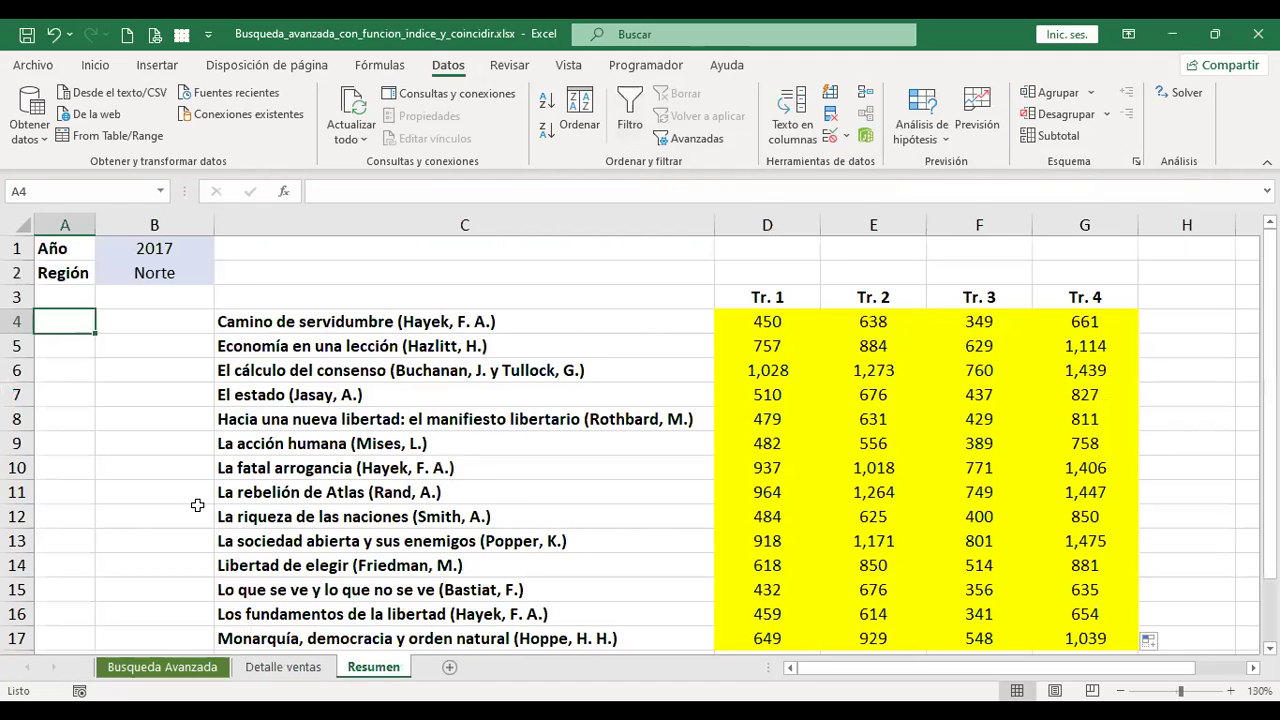
- Enter the years 2015, 2016, 2017 and 2018 into Resumen cells A4:A7
text(2015)
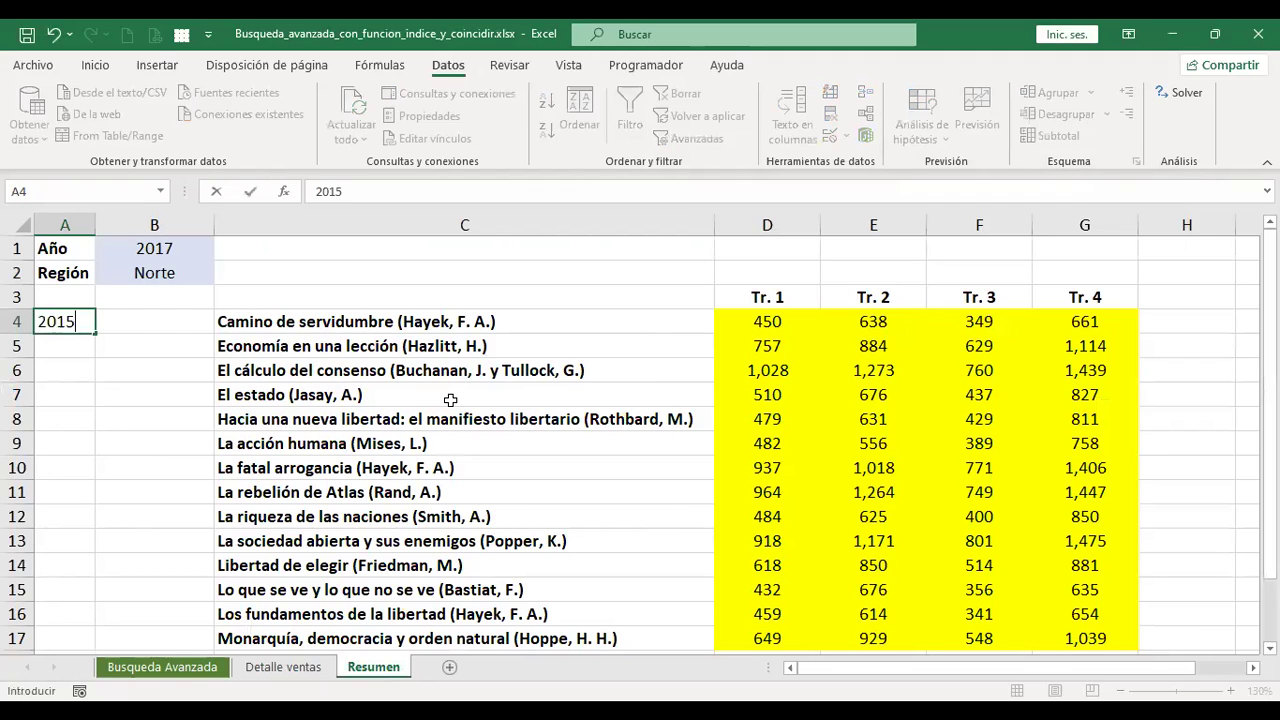
key(Return)
text(2016)
key(Return)
text(2017)
key(Return)
text(20)
key(Return)
key(Up)
text(2018)
key(Return)
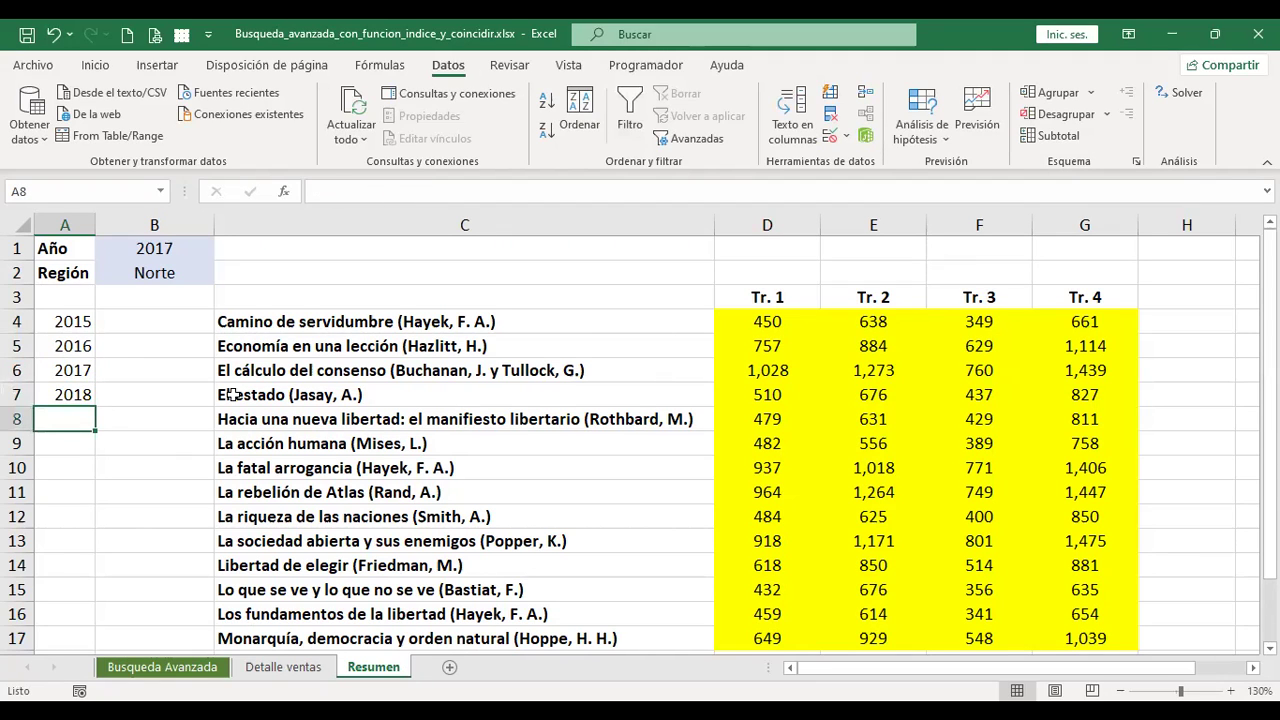
- Give Año cell B1 a list validation sourced from $A$4:$A$7
click(158, 250)
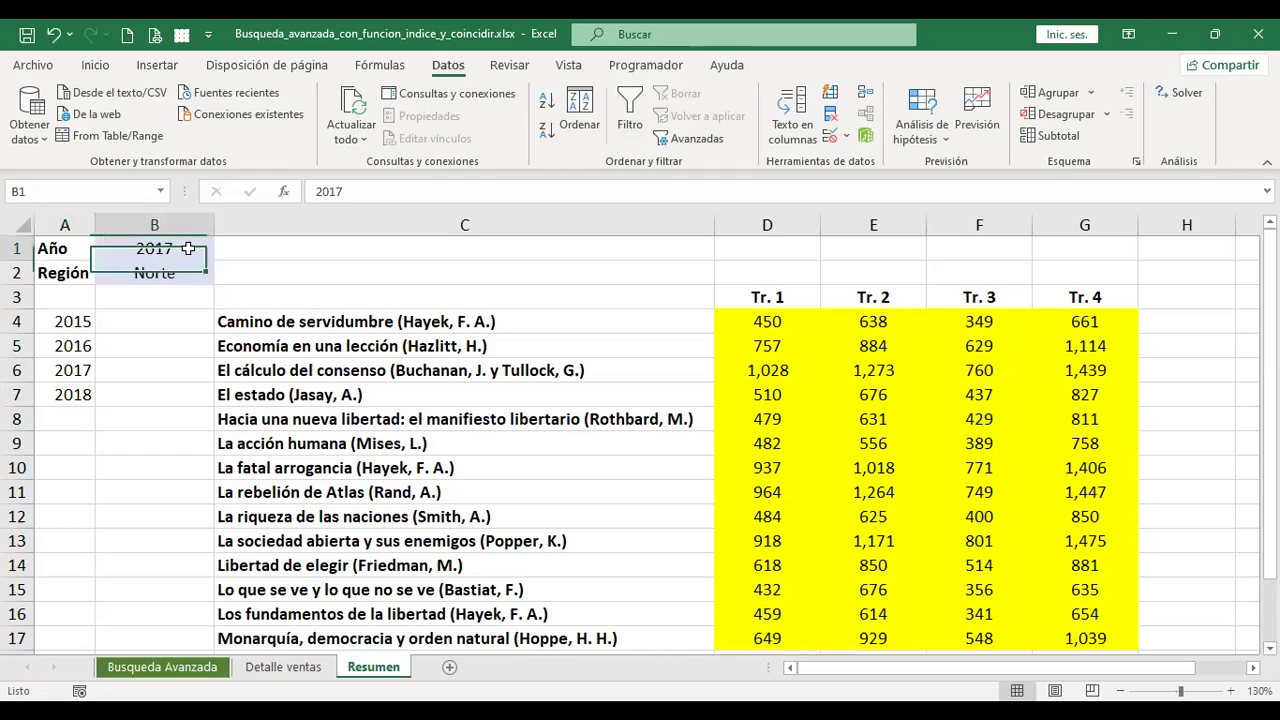
click(828, 145)
click(904, 280)
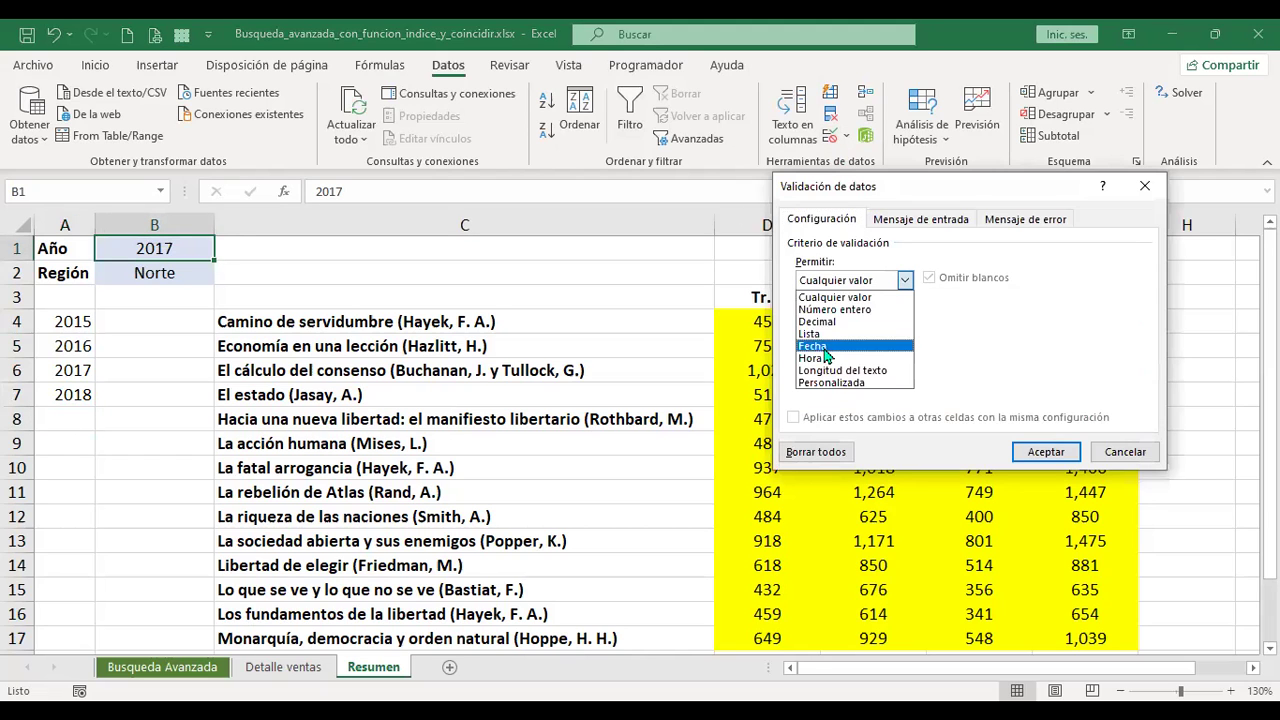
click(826, 335)
click(900, 356)
click(57, 322)
drag(62, 343, 80, 395)
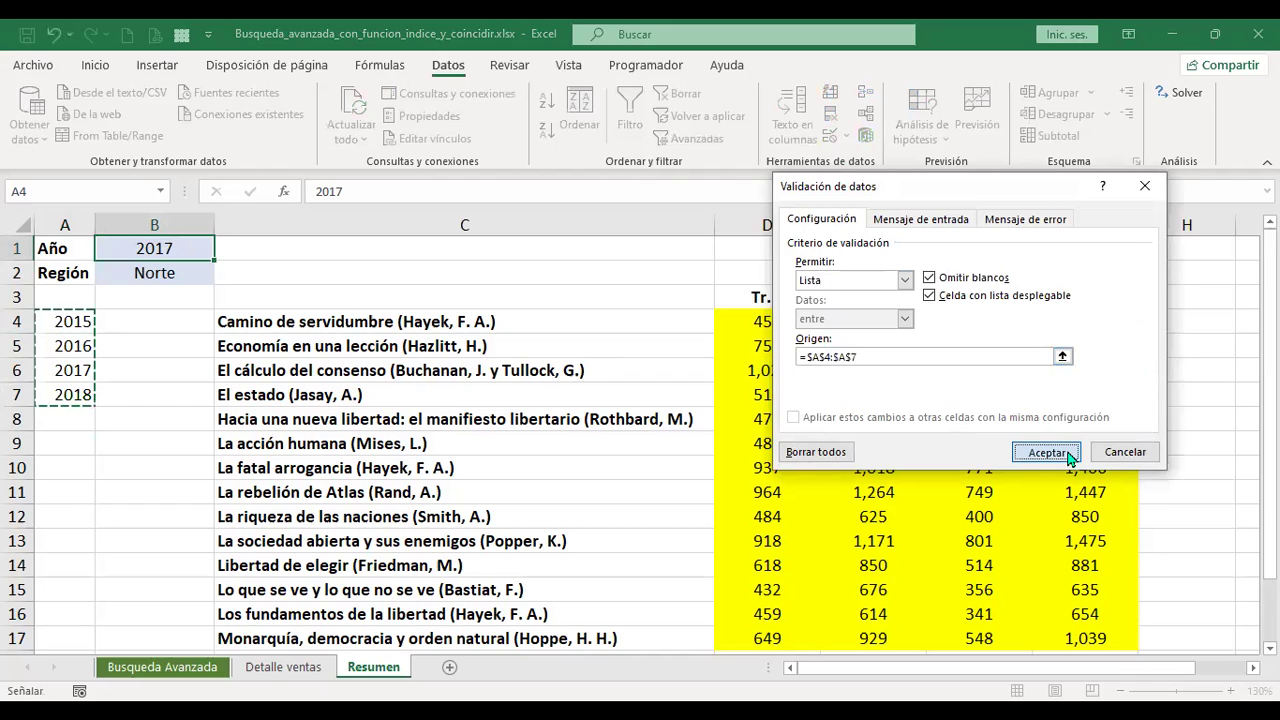
key(Return)
- Choose 2015 from B1's year dropdown
click(222, 251)
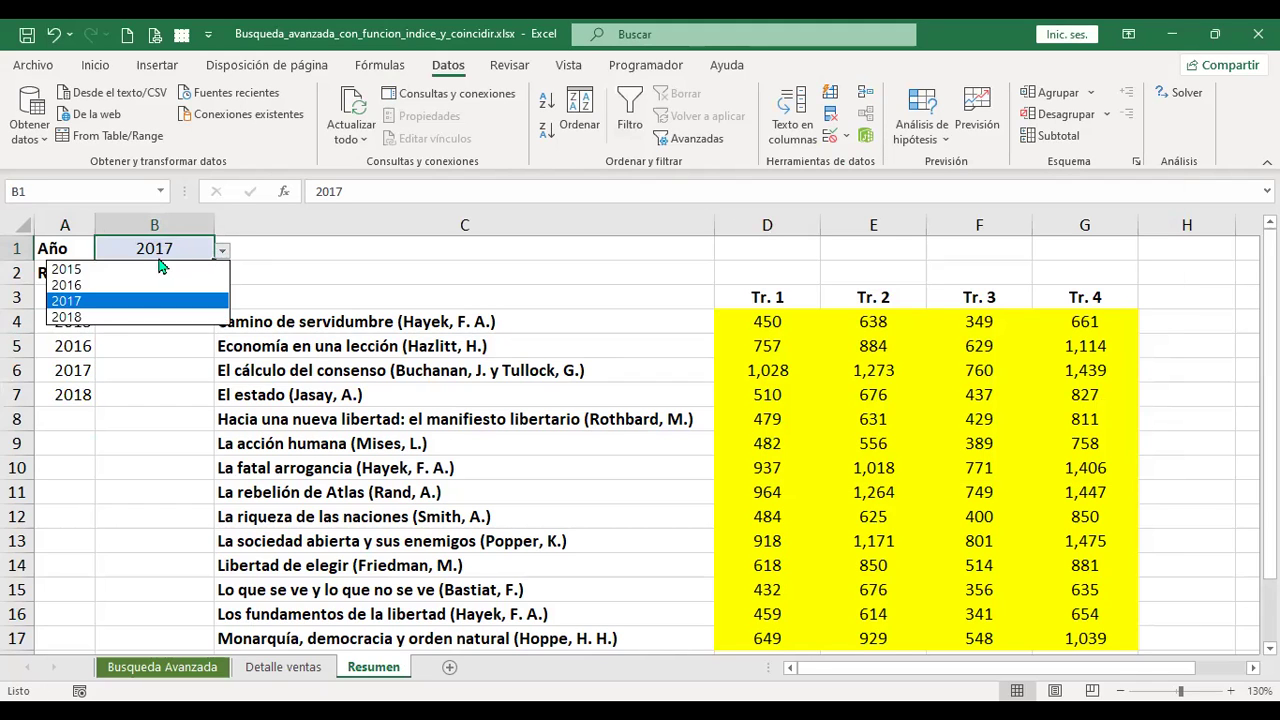
click(109, 270)
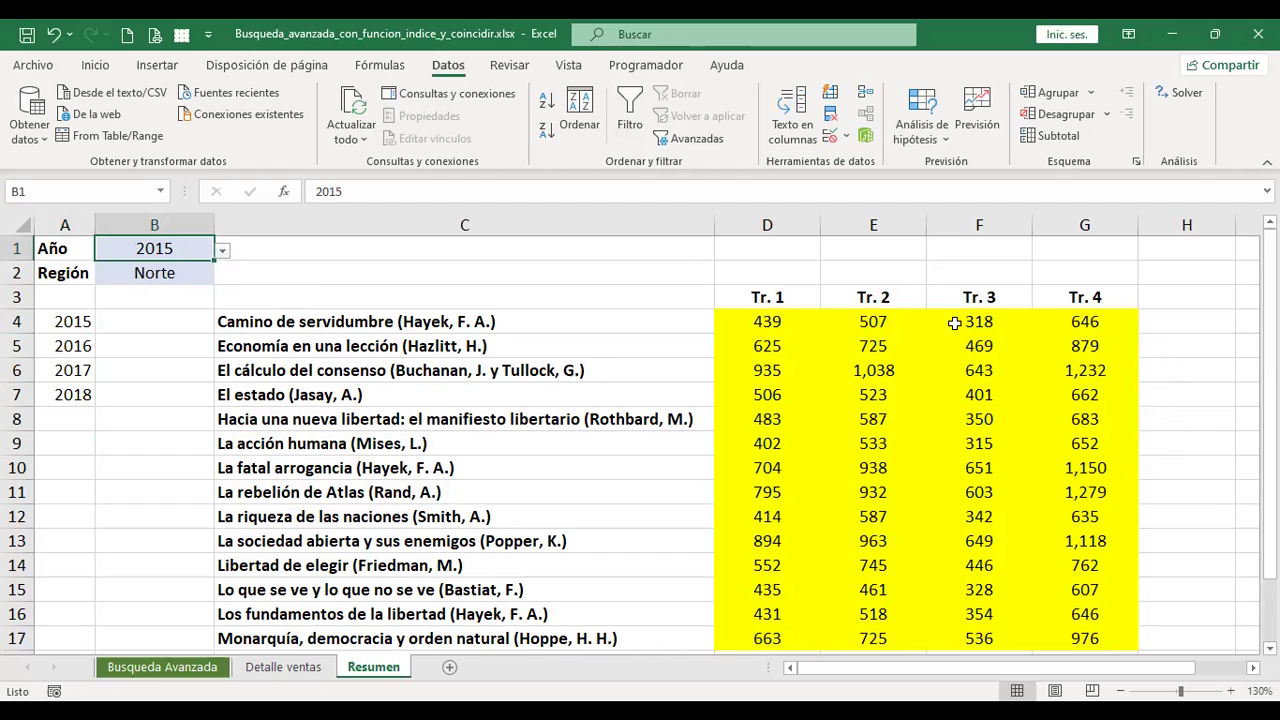
click(150, 270)
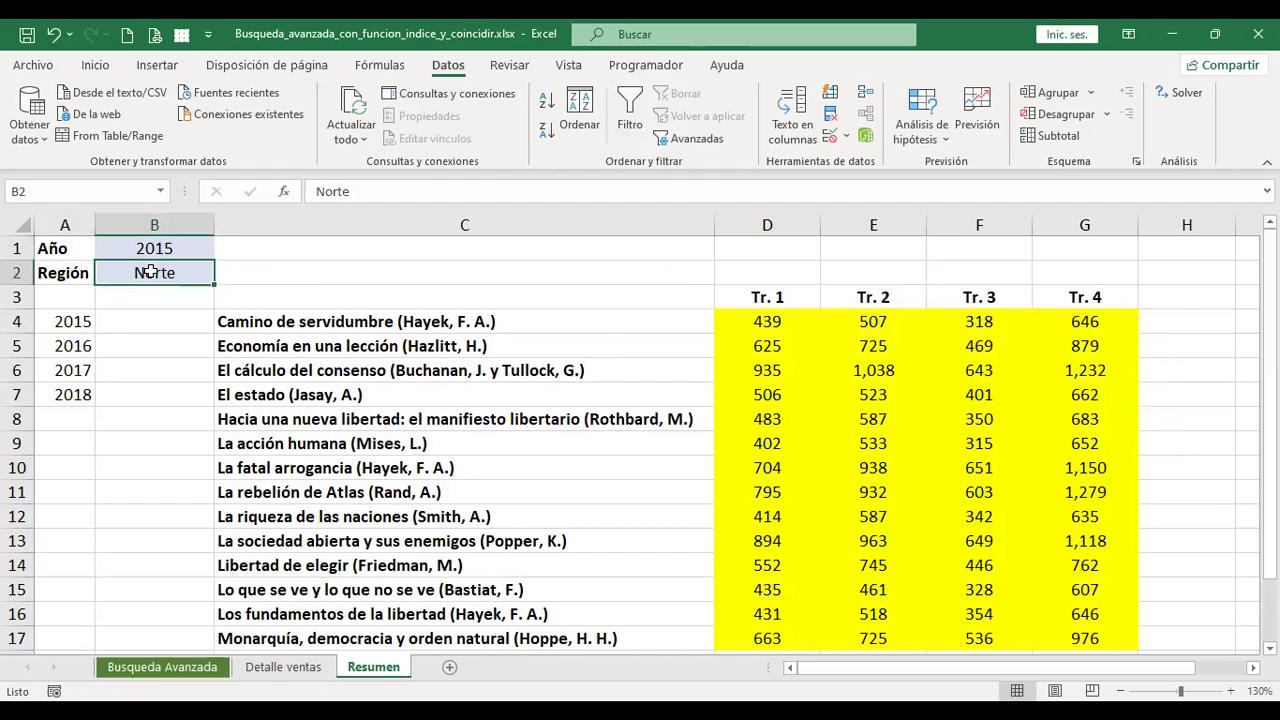
- Check which regions the Región filter on Detalle ventas lists
click(285, 667)
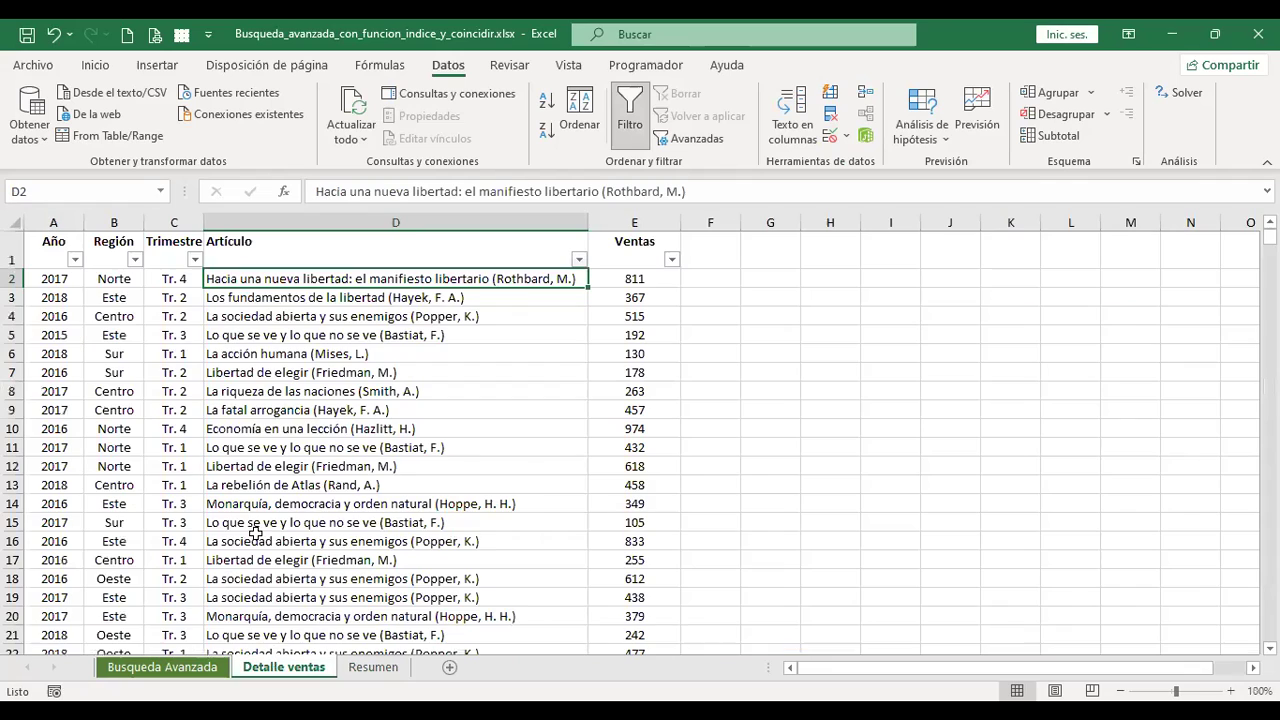
click(135, 259)
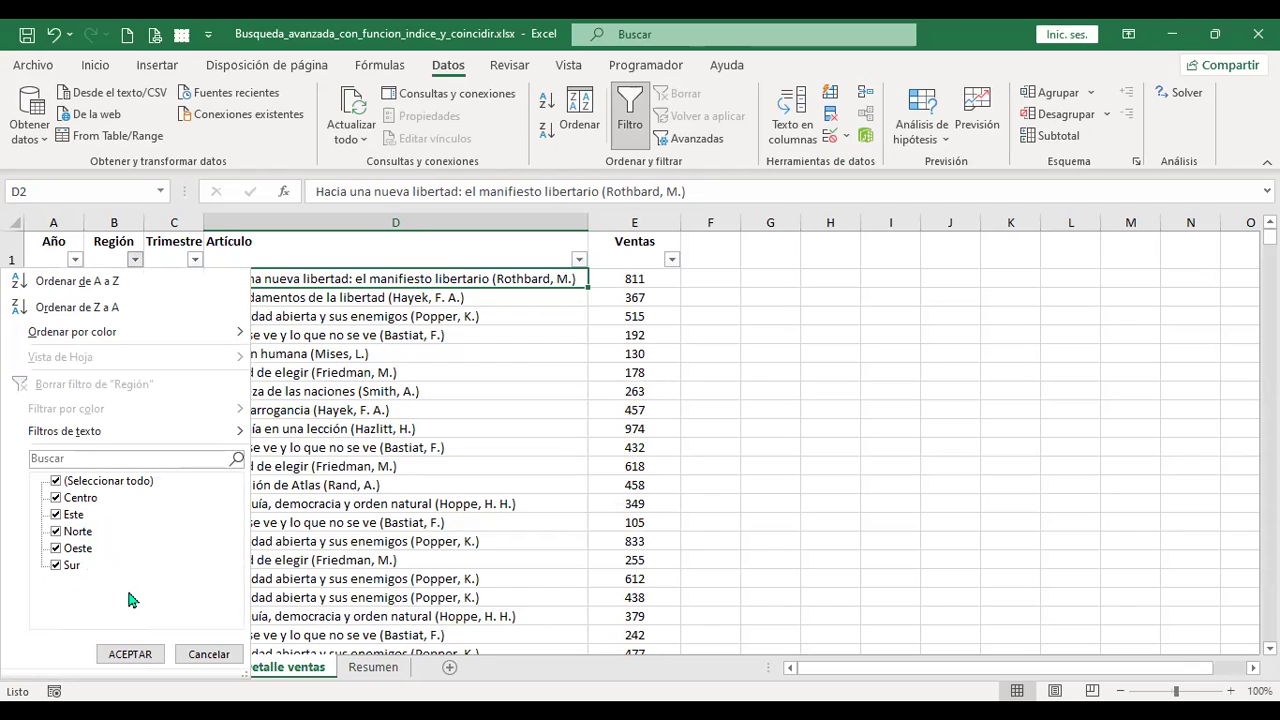
click(214, 656)
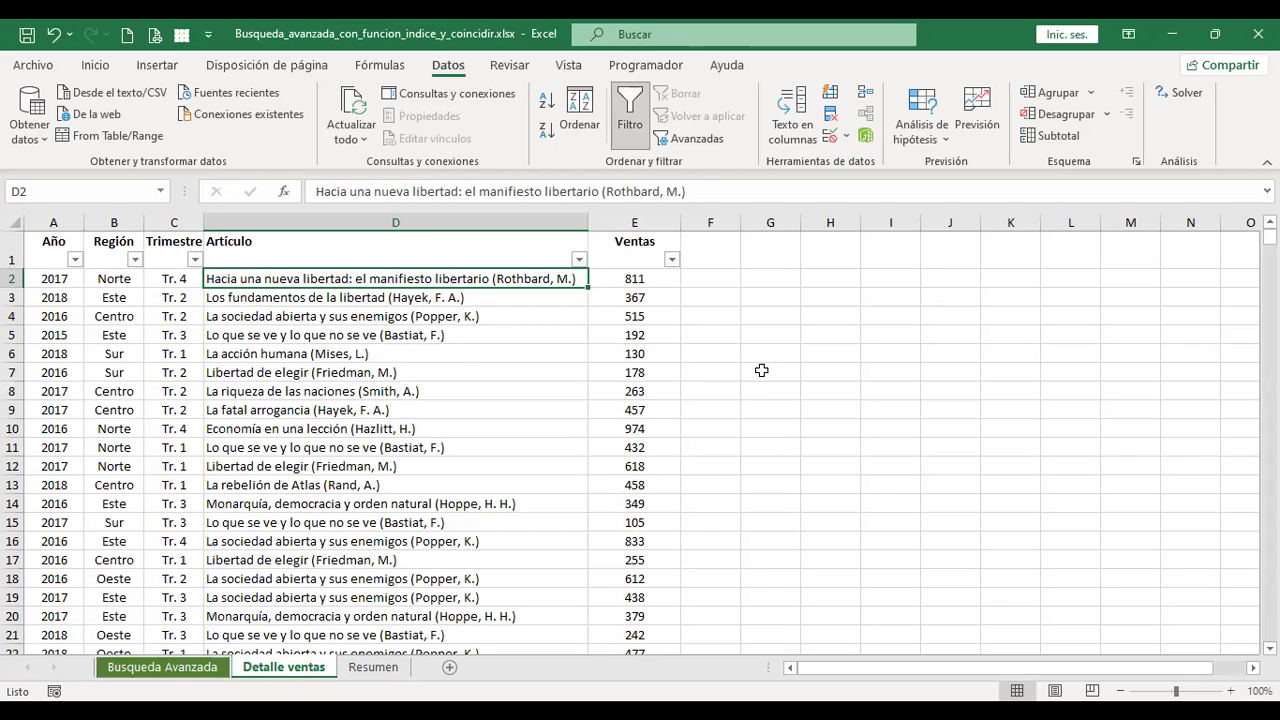
- Enter Norte, Este, Centro, Sur and Oeste into G2:G6, then return to Resumen
click(780, 278)
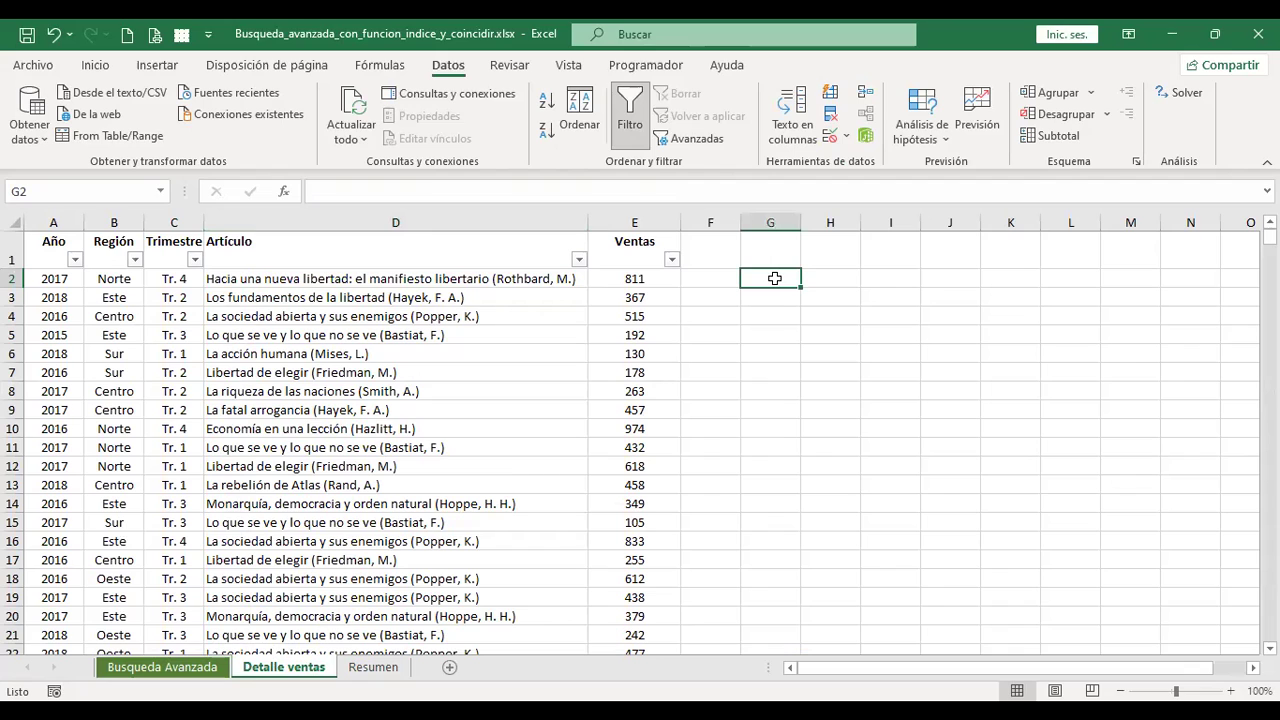
text(Norte)
key(Return)
text(Este)
key(Return)
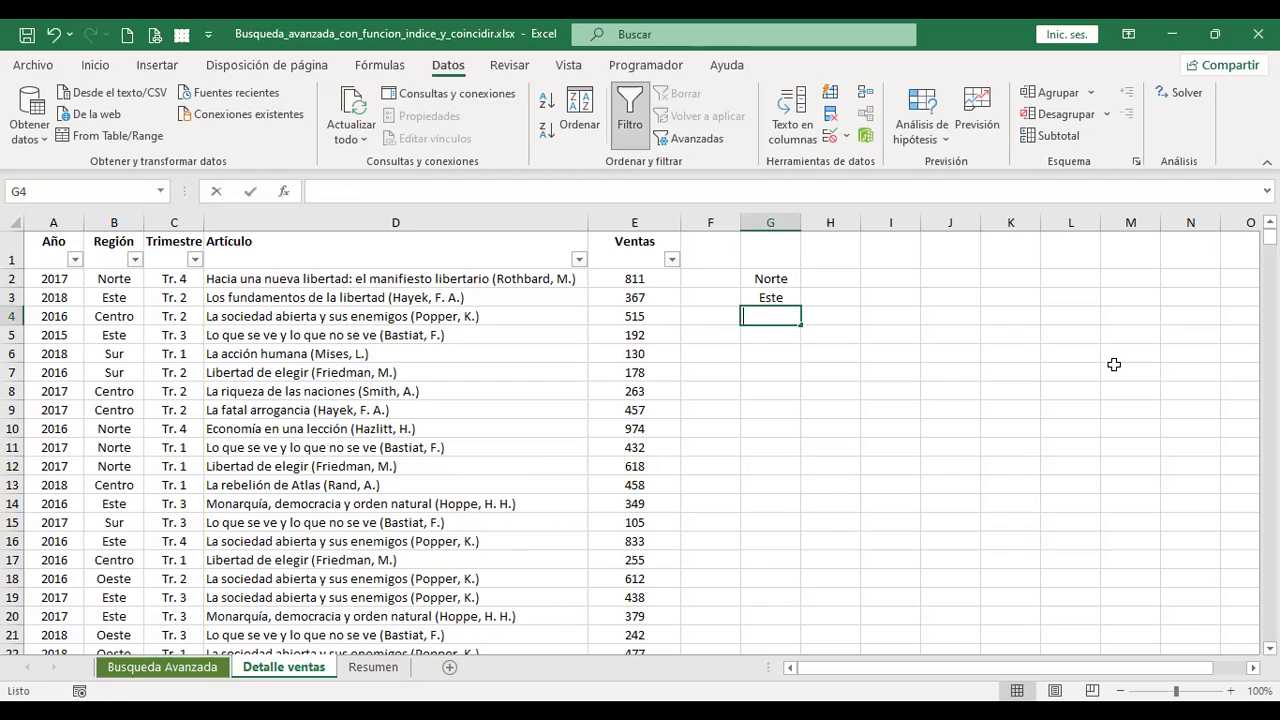
text(Centro)
key(Return)
text(Su)
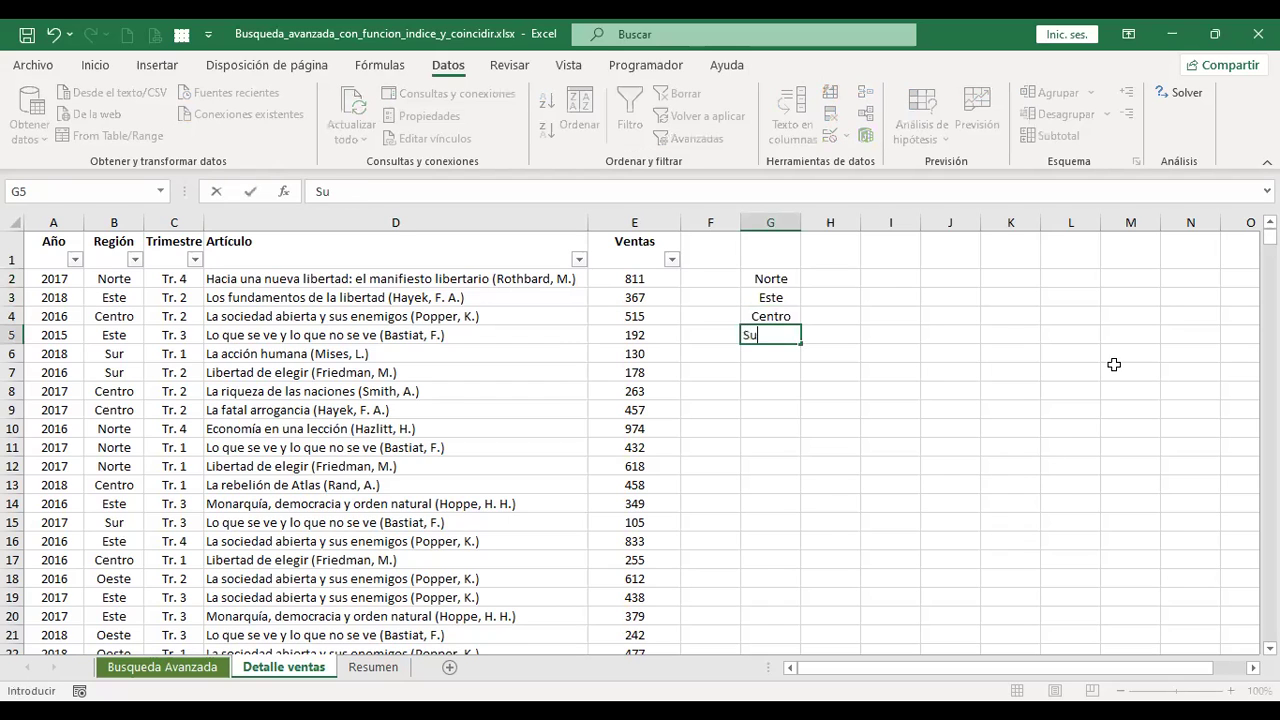
text(r)
key(Return)
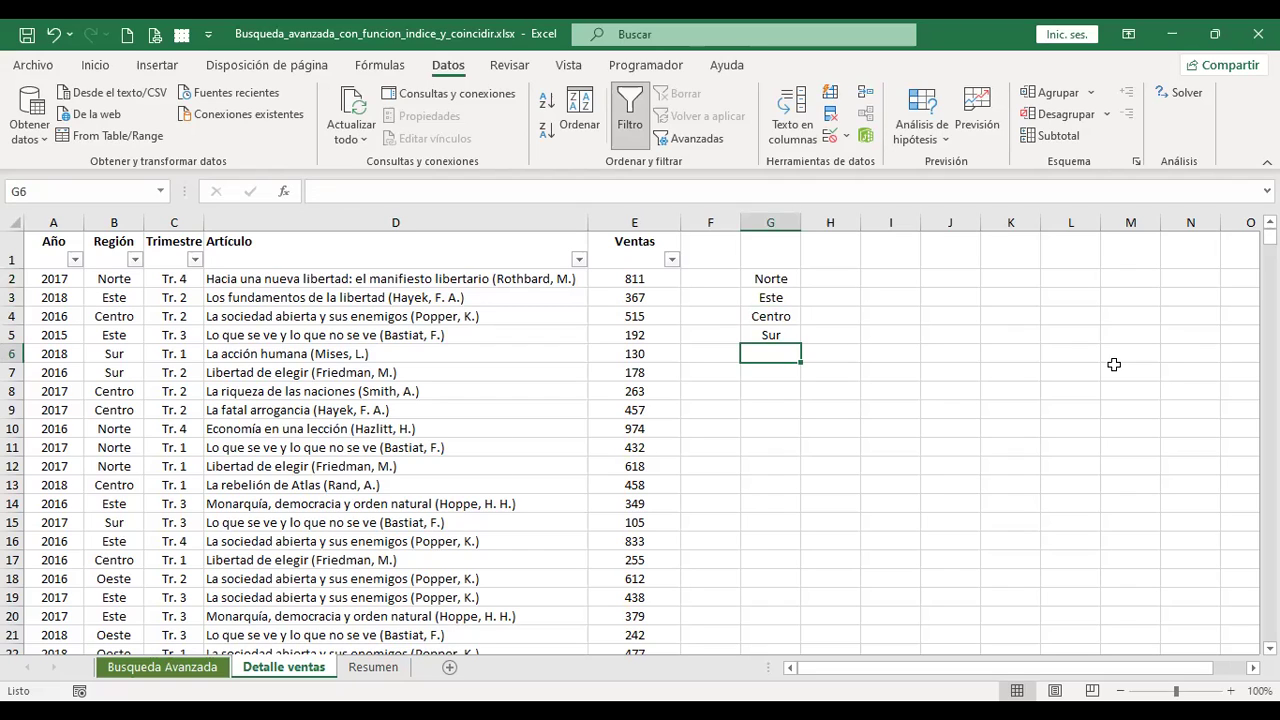
text(Oeste)
key(Return)
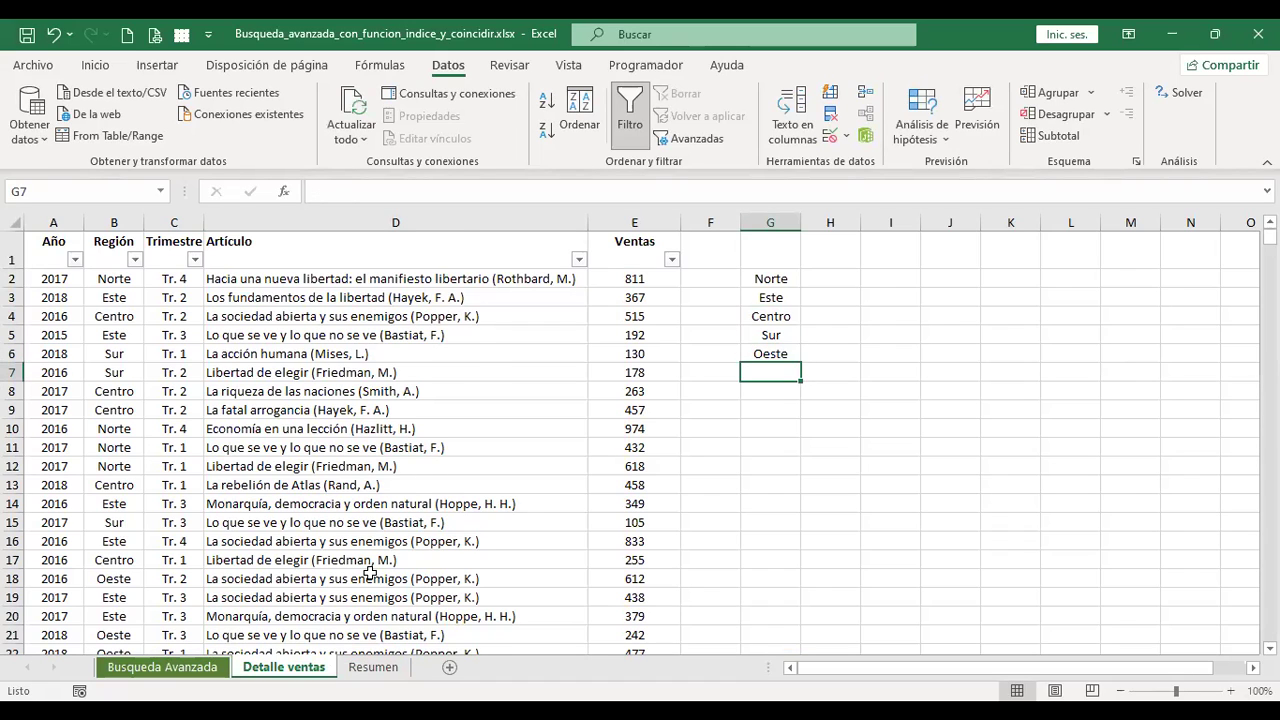
key(ctrl+Page_Down)
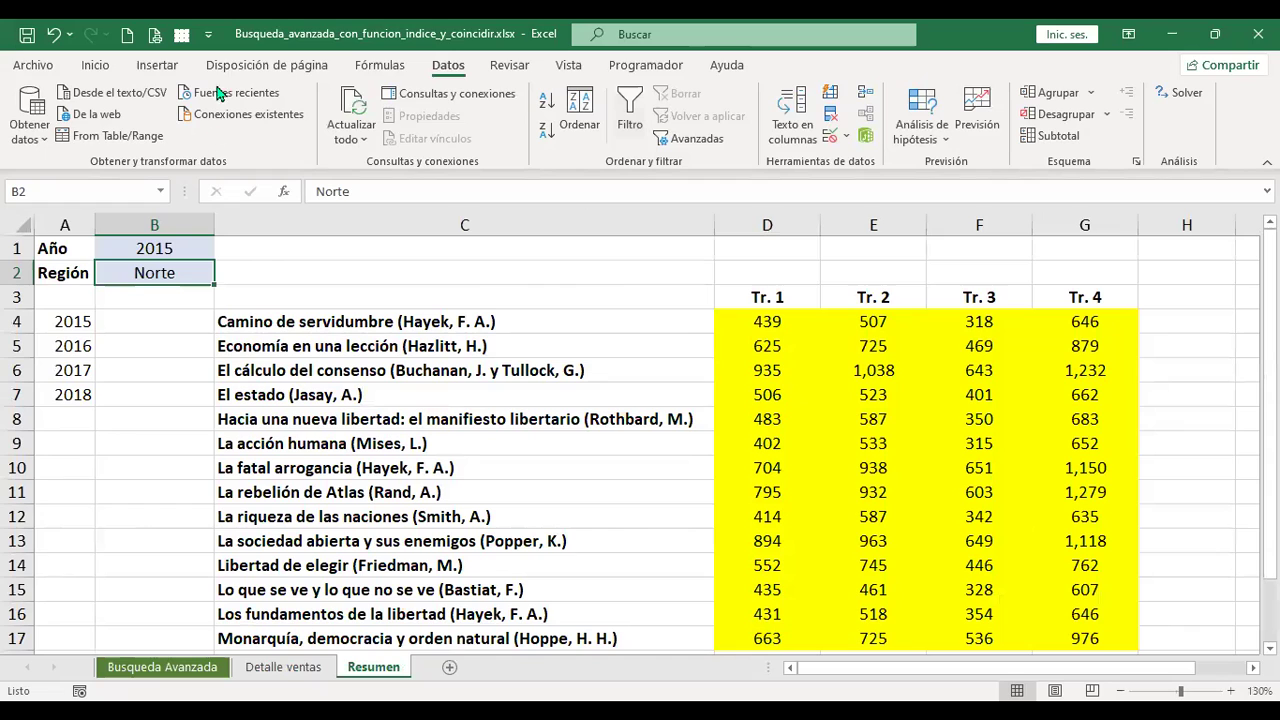
- Give Región cell B2 a list validation sourced from Detalle ventas column G regions
click(832, 139)
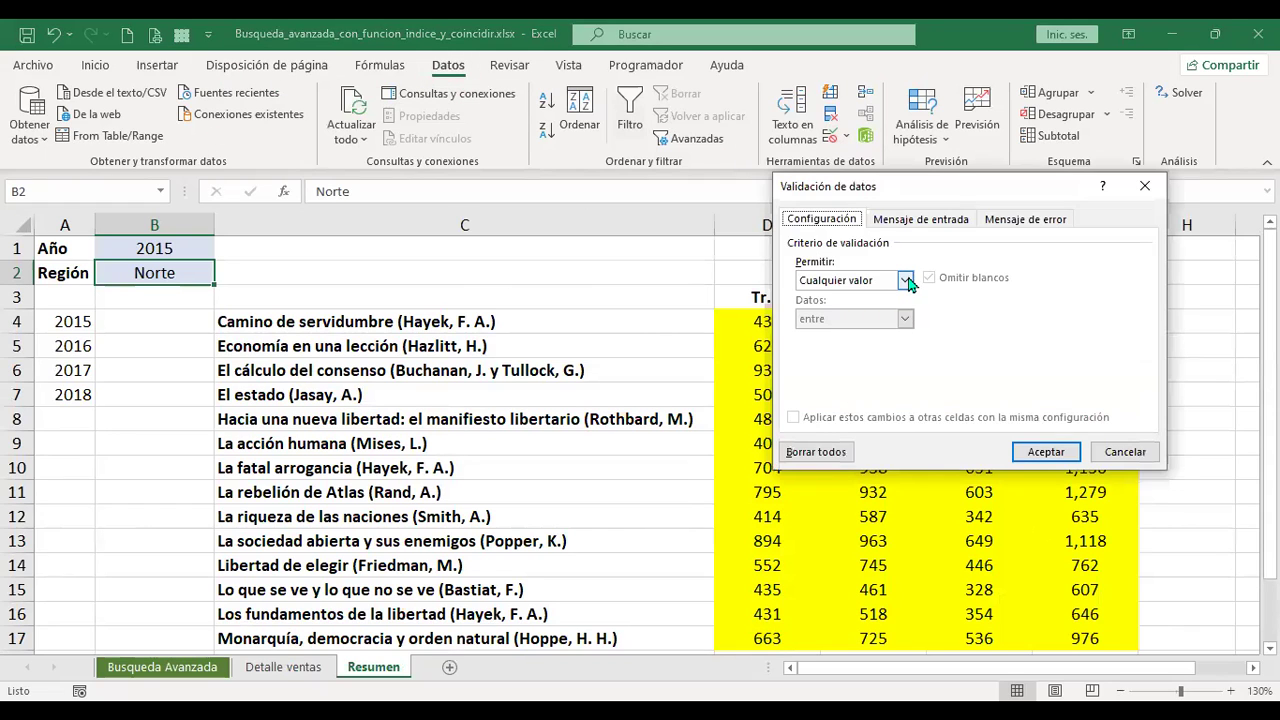
click(905, 281)
click(855, 333)
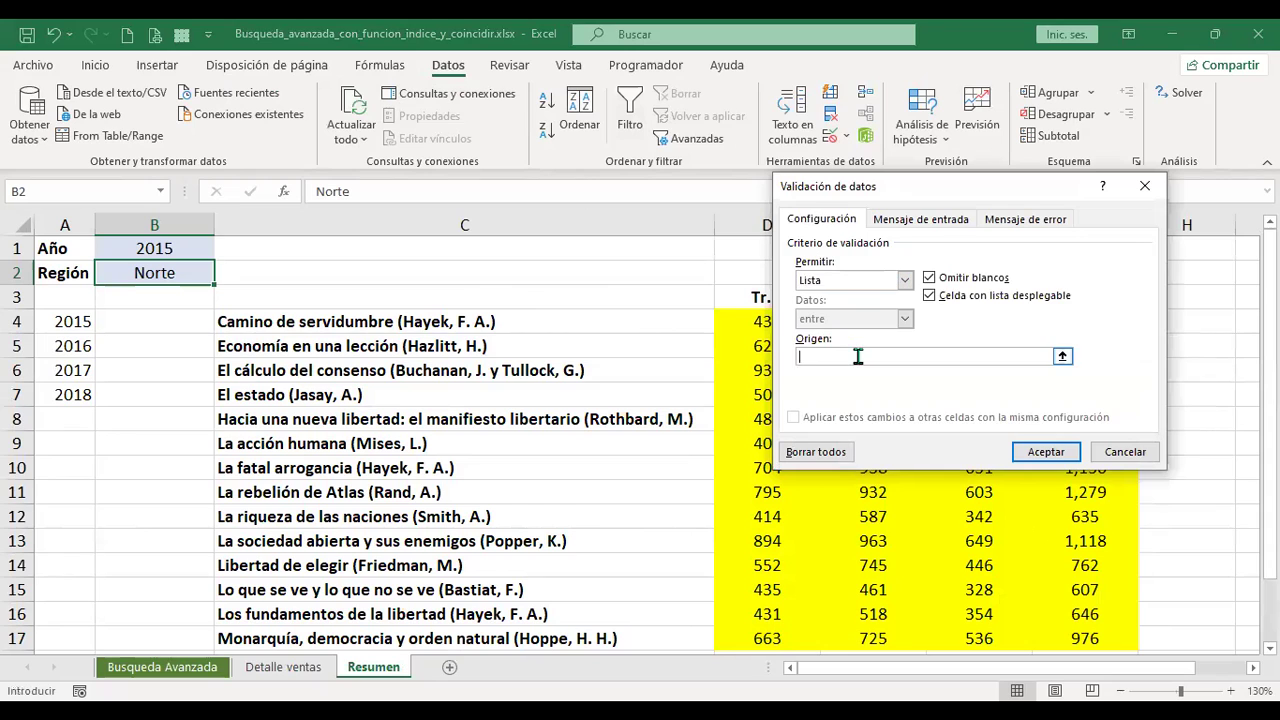
click(310, 668)
click(757, 279)
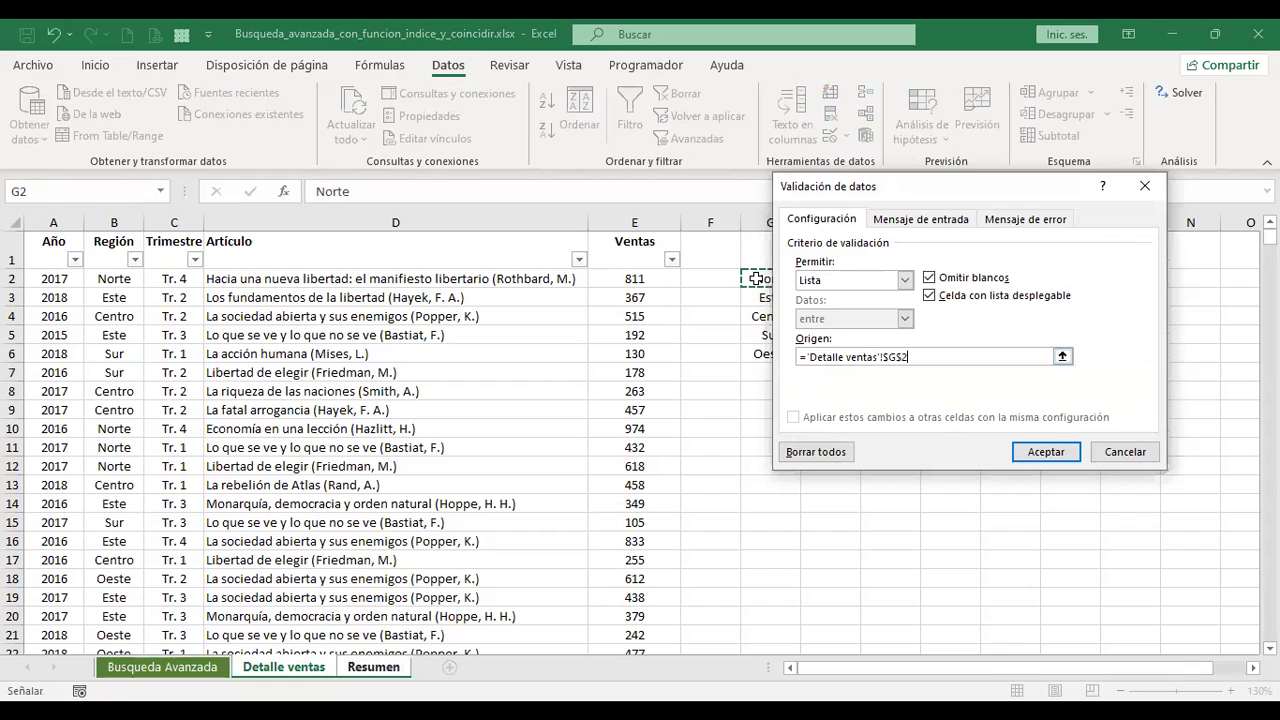
click(1046, 452)
- Pick Este from B2's region dropdown and review the updated quarterly figures
click(222, 274)
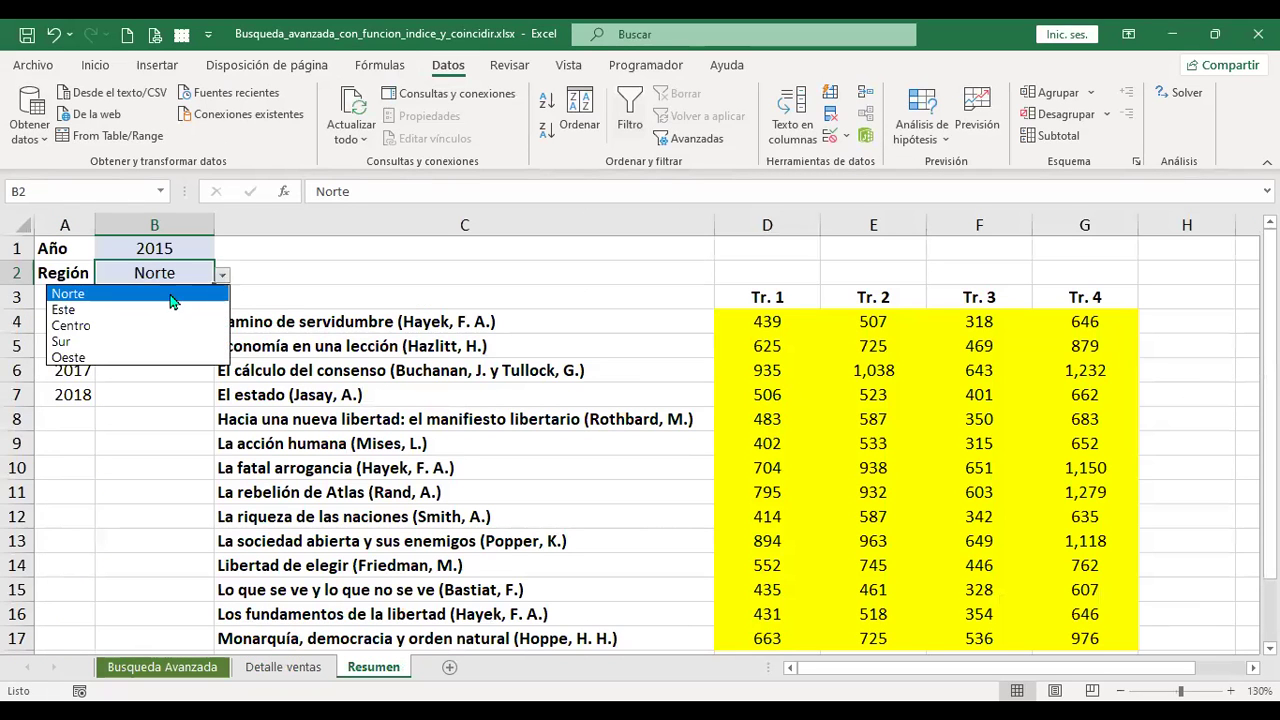
click(135, 310)
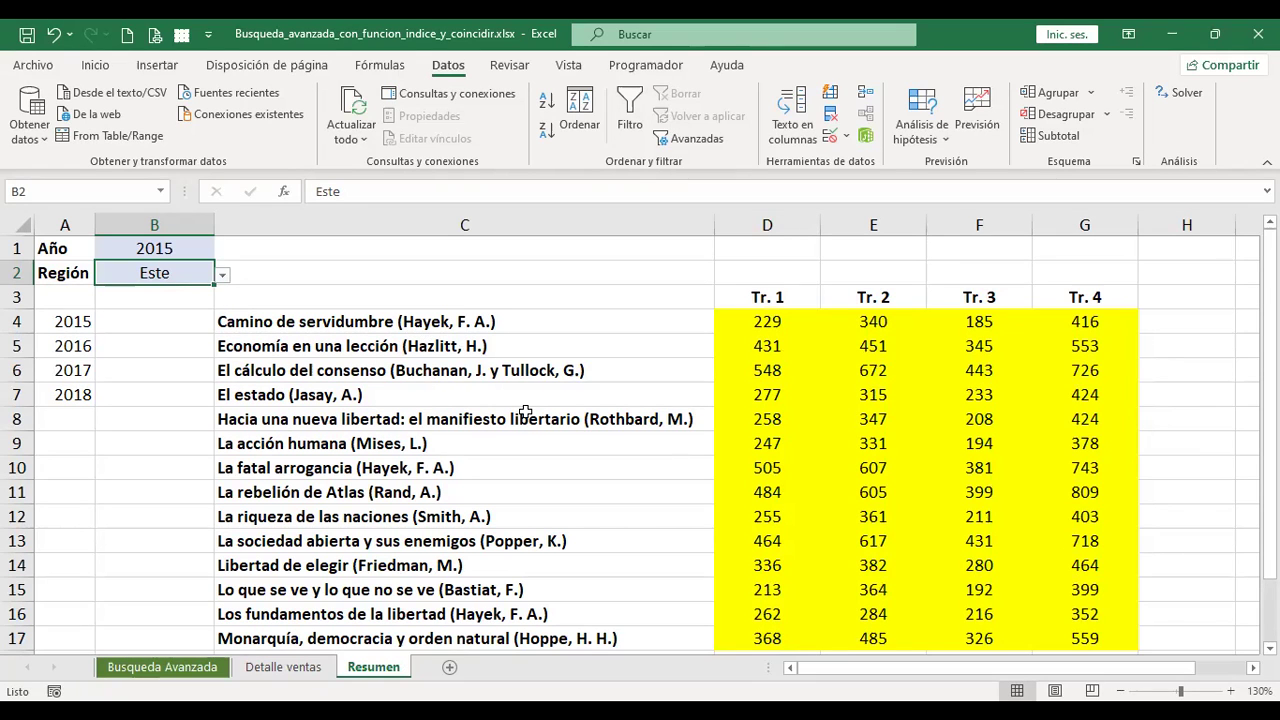
scroll(525, 412, down, 1)
scroll(525, 412, down, 6)
scroll(525, 412, up, 2)
scroll(525, 412, up, 3)
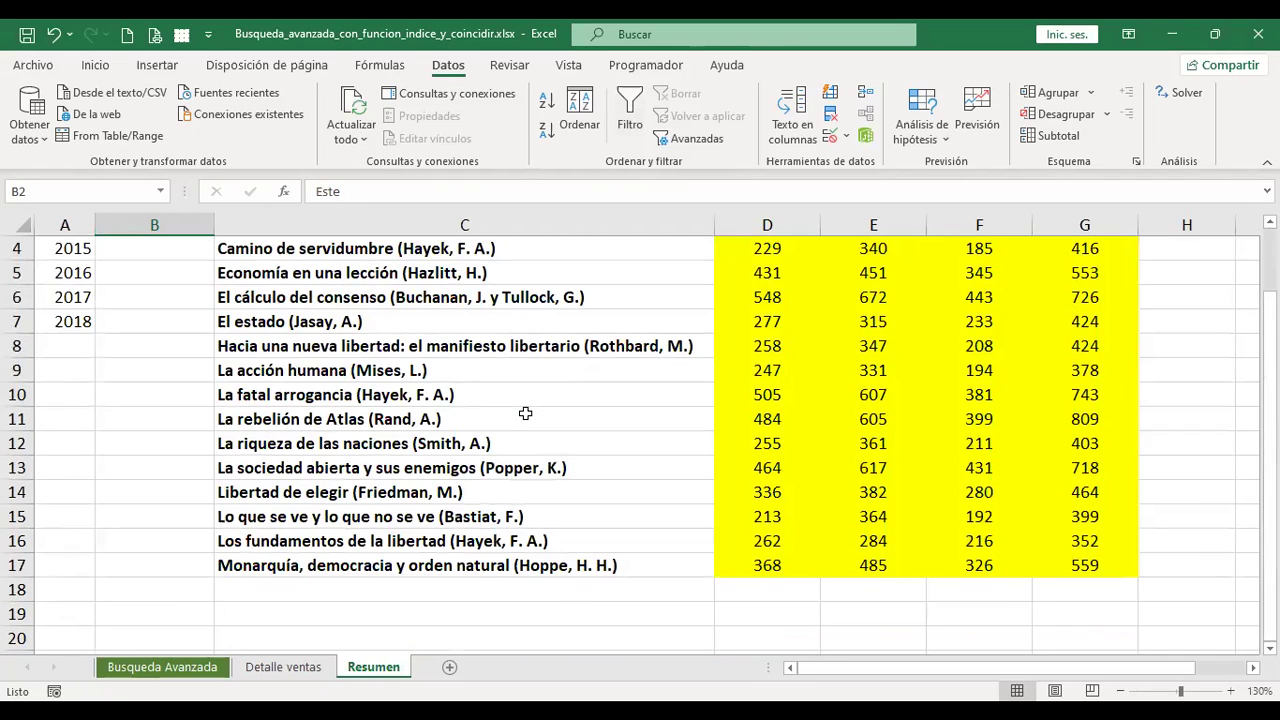
scroll(525, 413, up, 1)
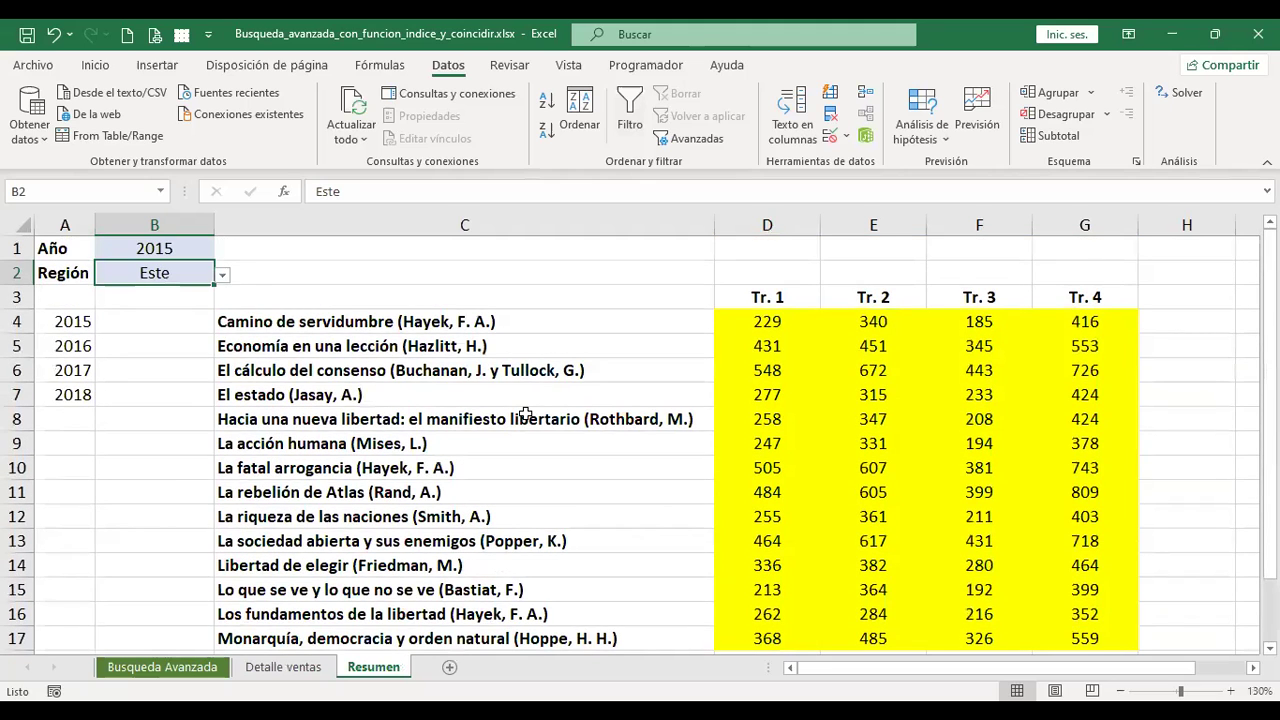
scroll(525, 412, down, 1)
scroll(525, 412, down, 1)
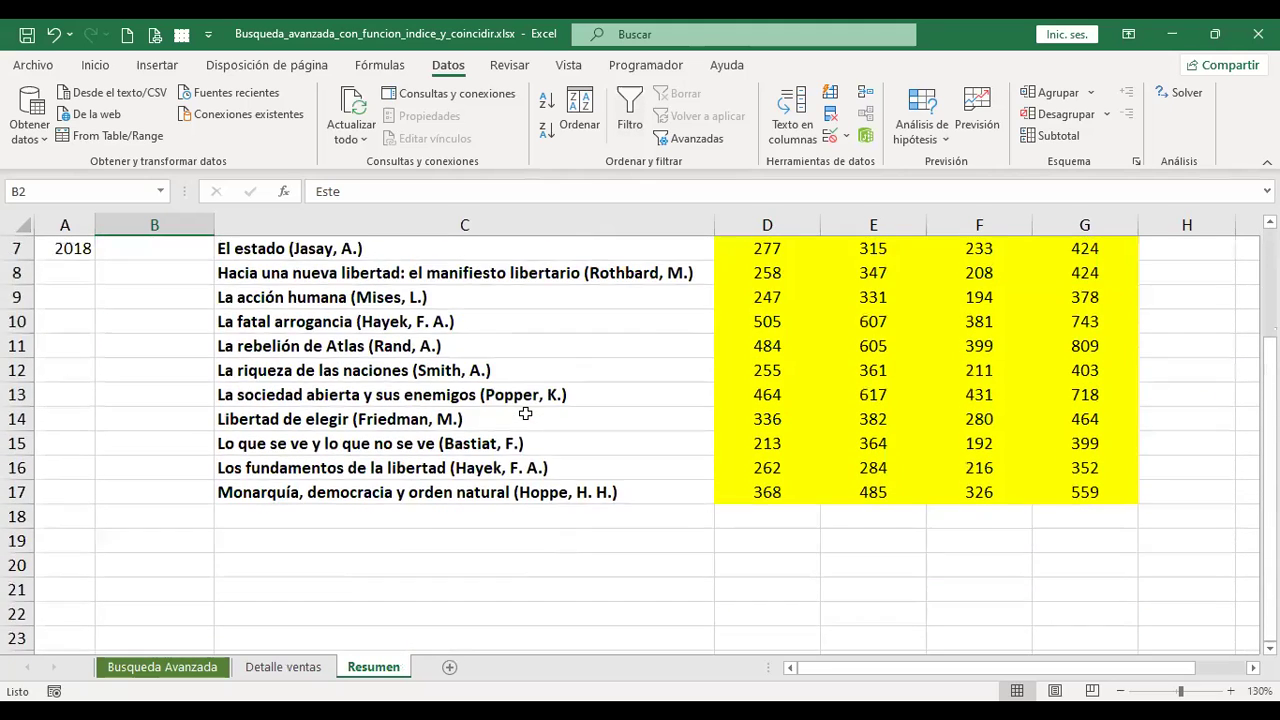
scroll(525, 415, up, 2)
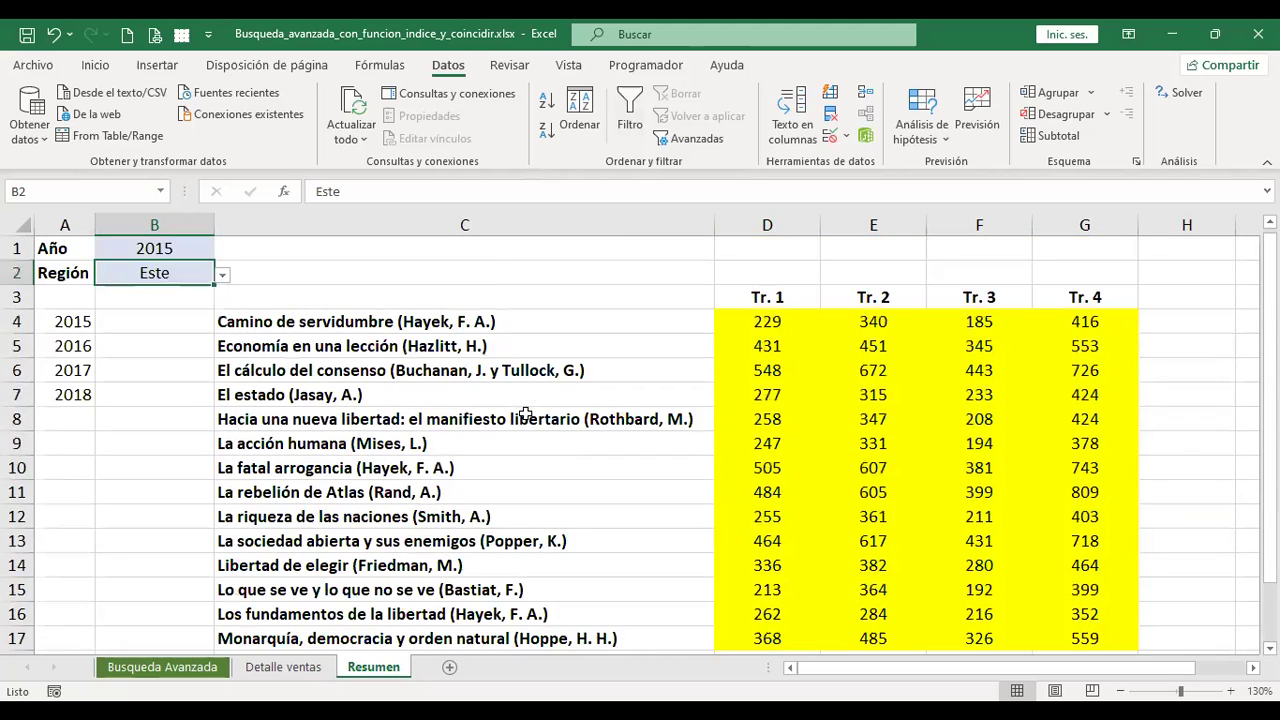
click(432, 320)
click(293, 668)
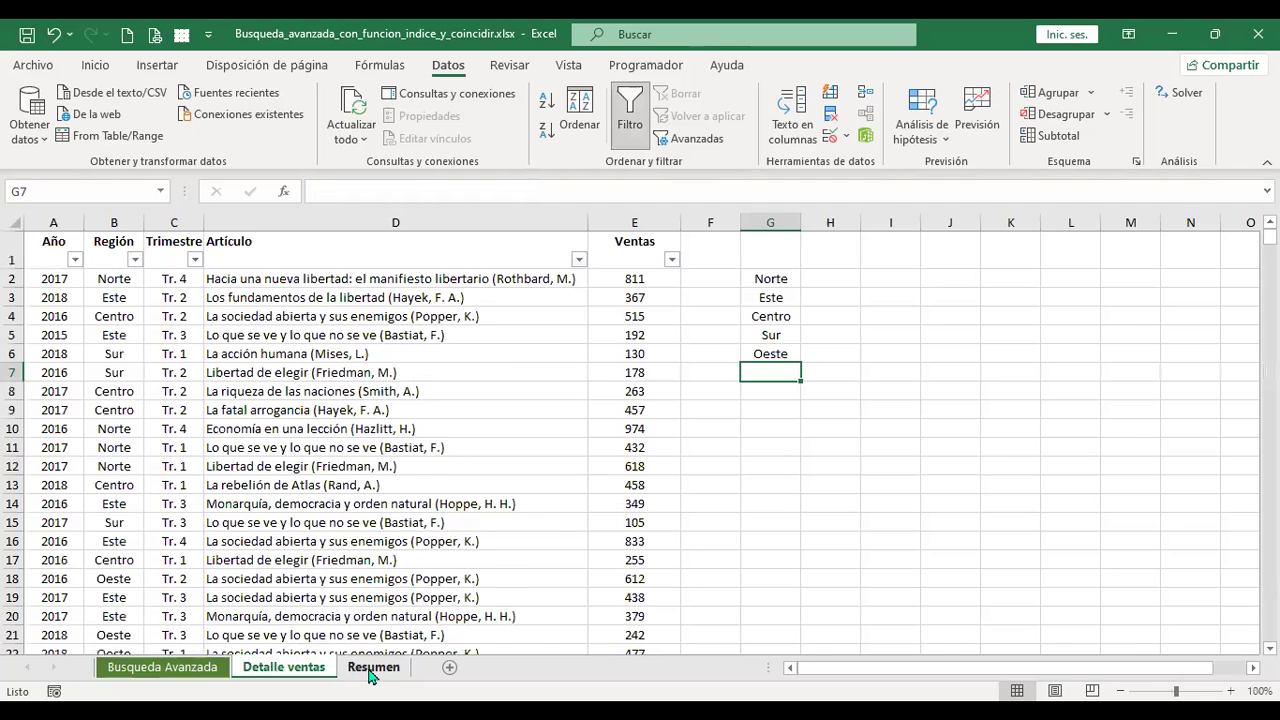
- Inspect the concatenated lookup key in D4's INDICE formula without changing it
click(372, 667)
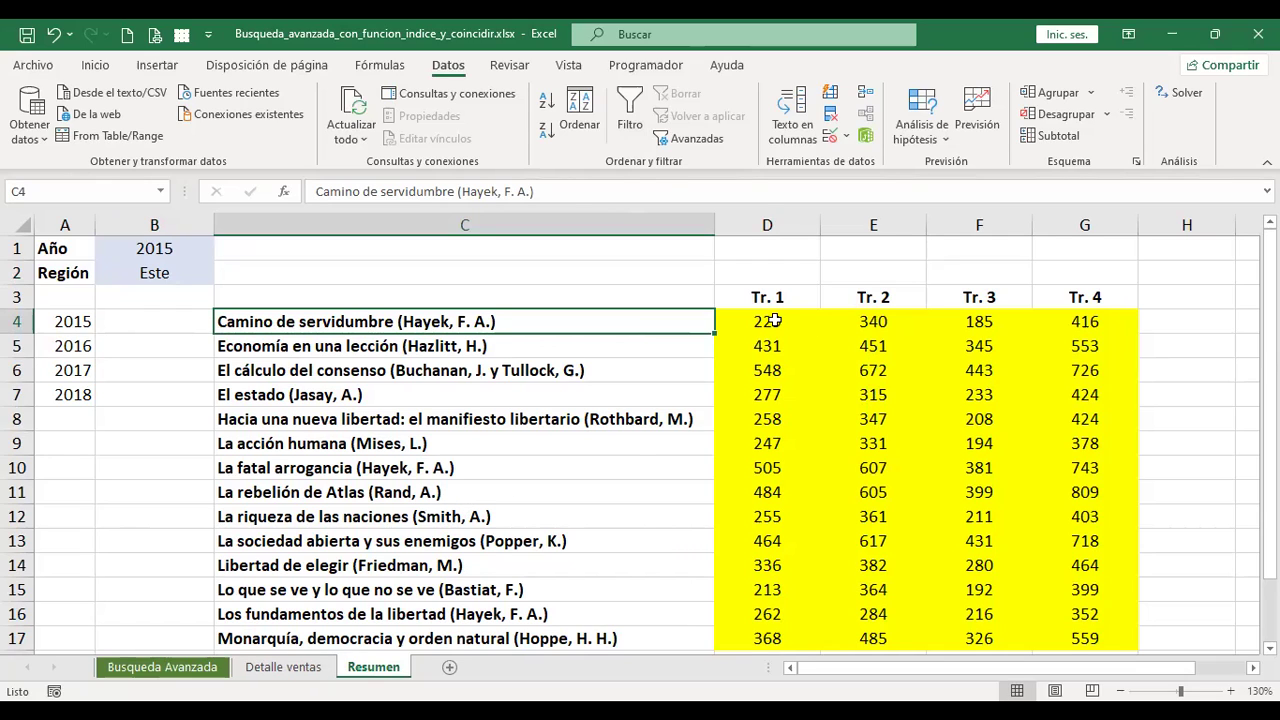
key(Right)
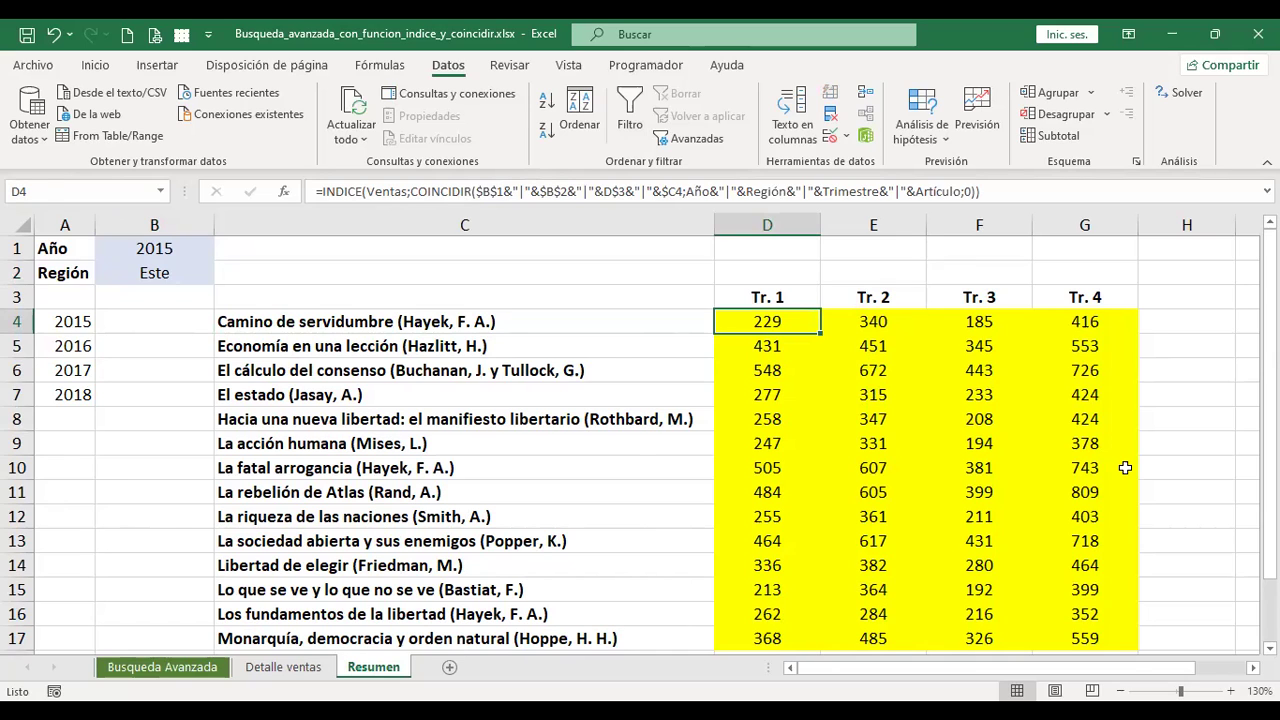
key(F2)
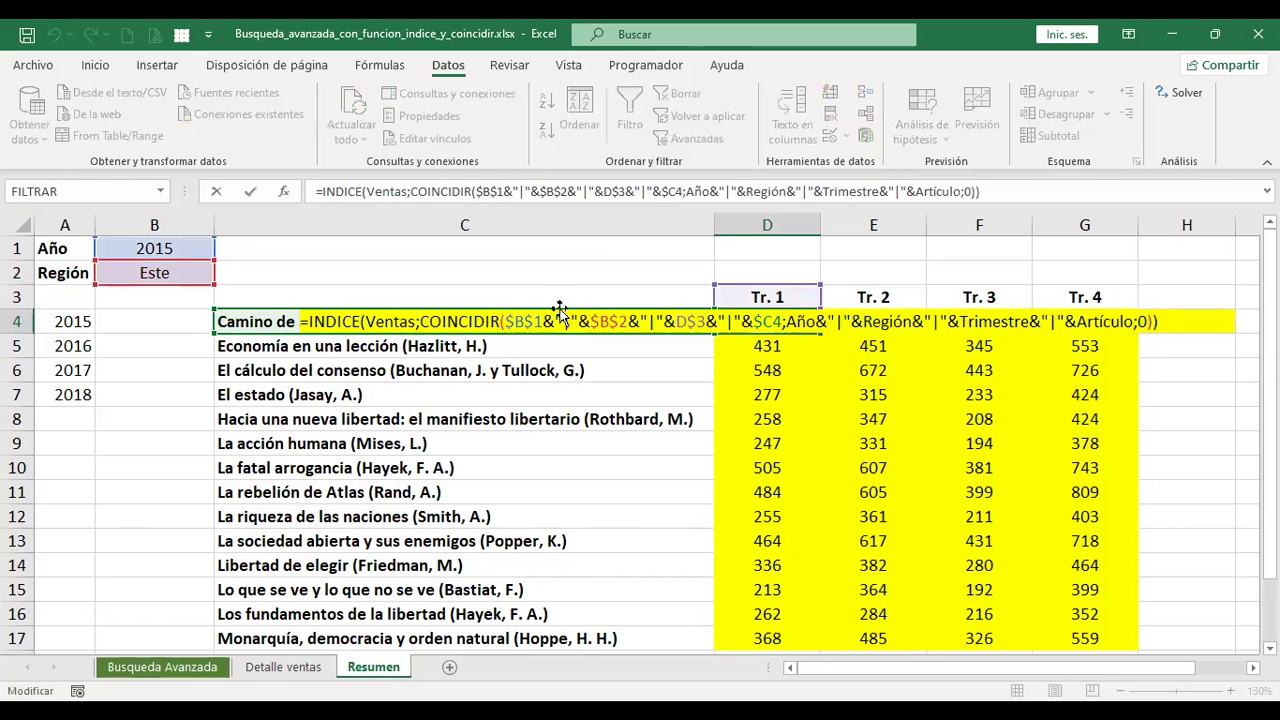
click(567, 322)
key(Return)
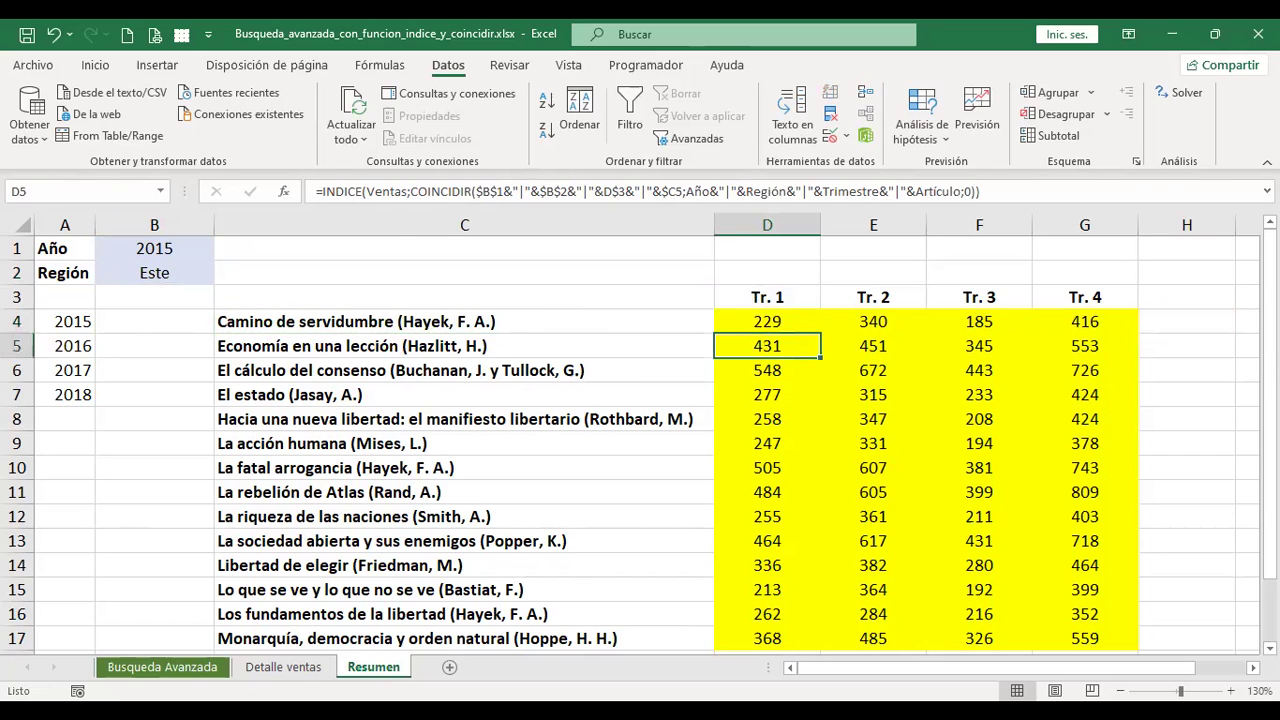
- Glance at Detalle ventas, return to Resumen and save the workbook
click(303, 669)
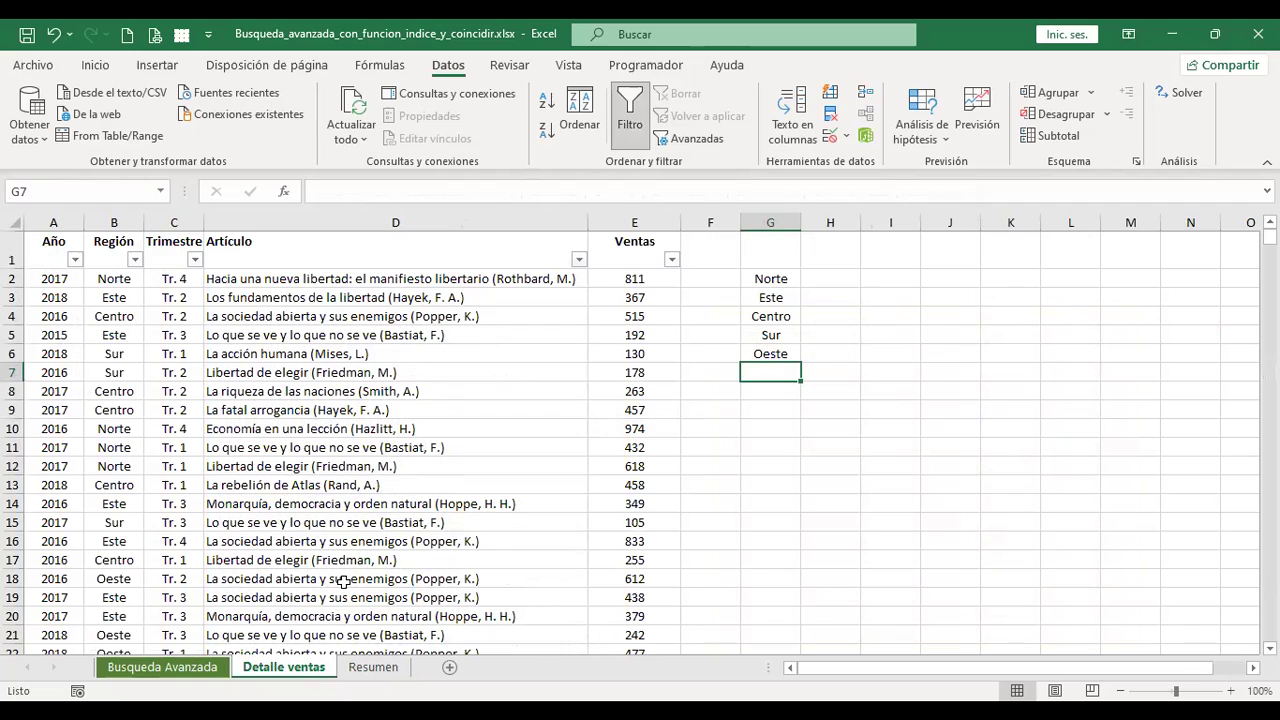
click(378, 670)
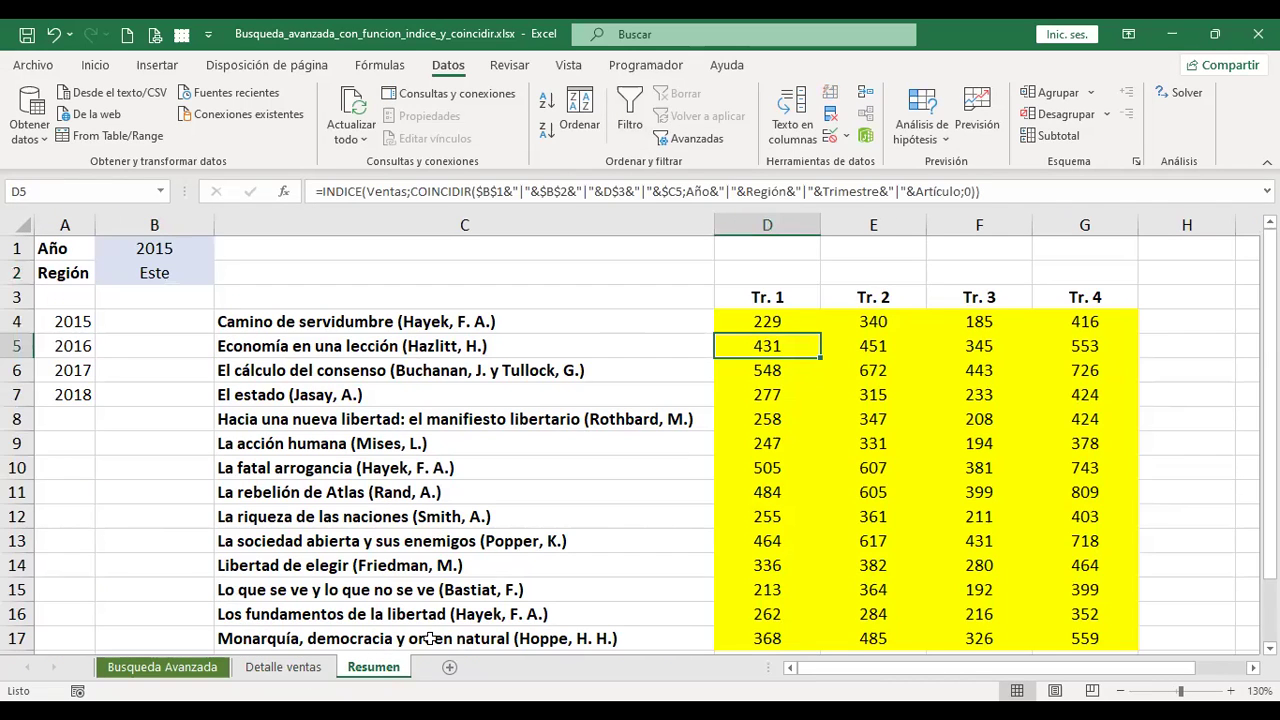
click(157, 318)
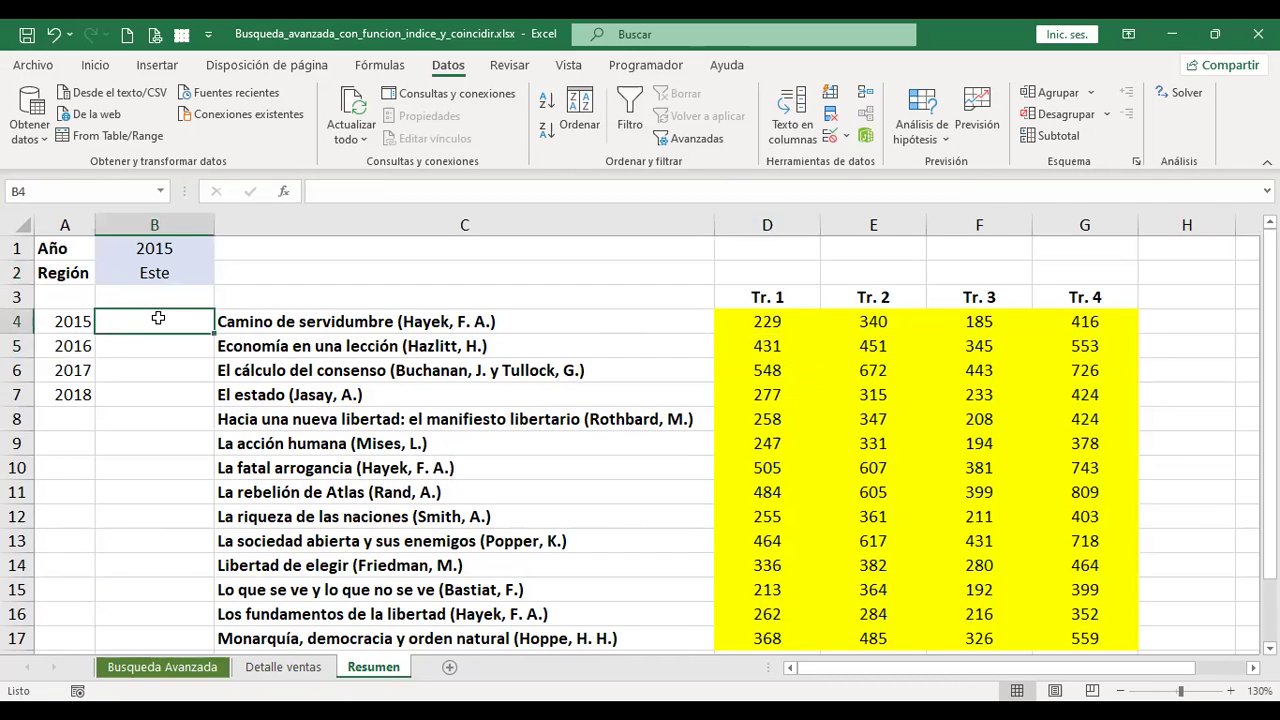
click(28, 36)
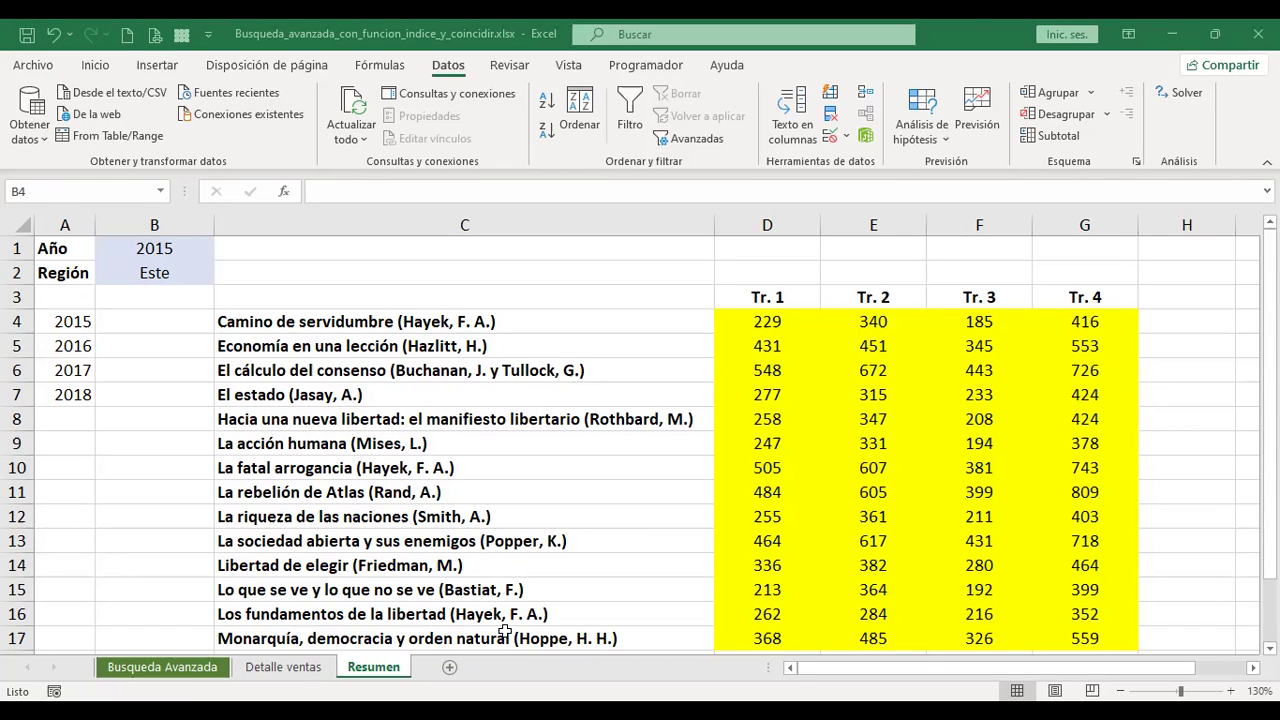
- Switch to the Busqueda Avanzada sheet and select cell F12
click(178, 668)
click(558, 448)
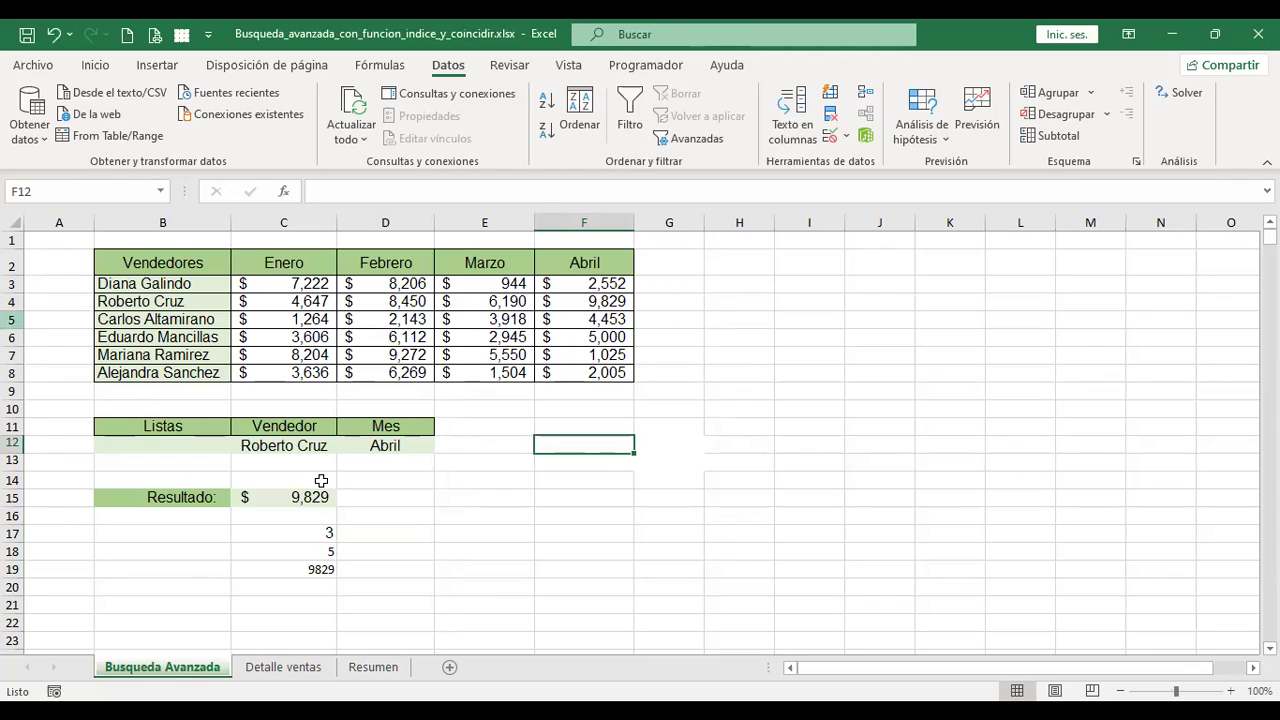
- Review C17's COINCIDIR formula and the salesperson rows, then go to Detalle ventas
click(308, 530)
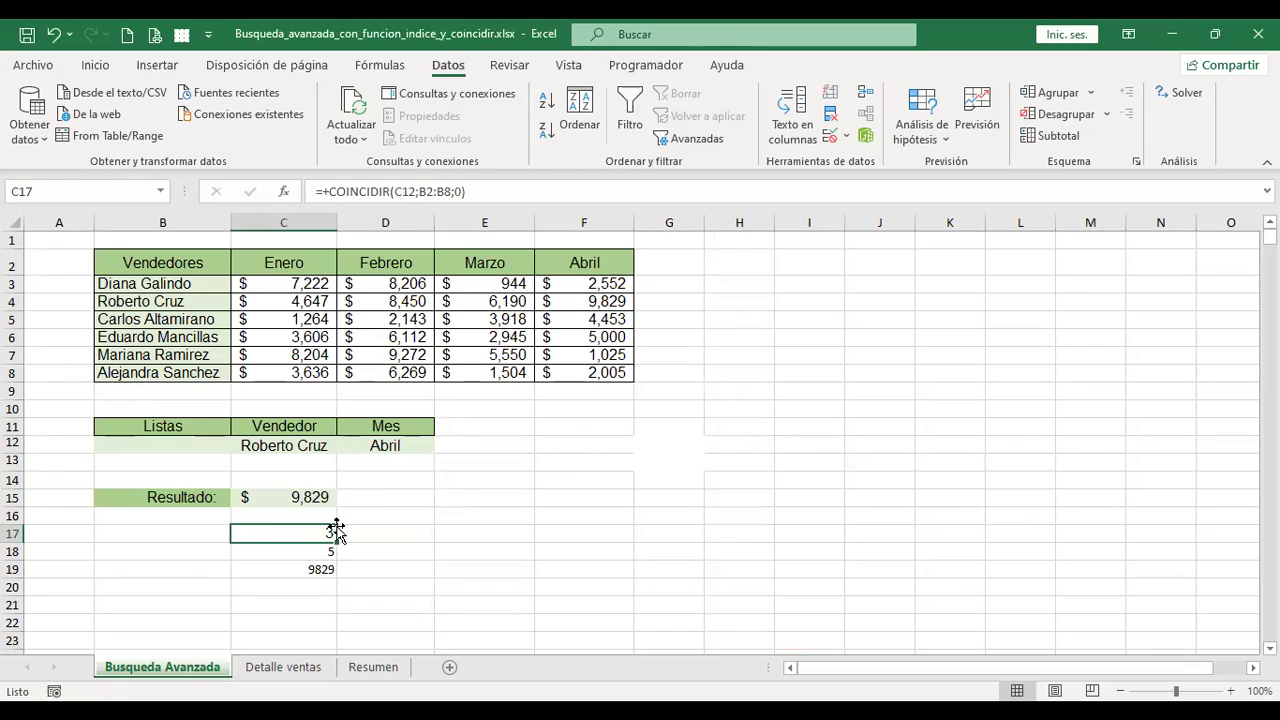
click(10, 285)
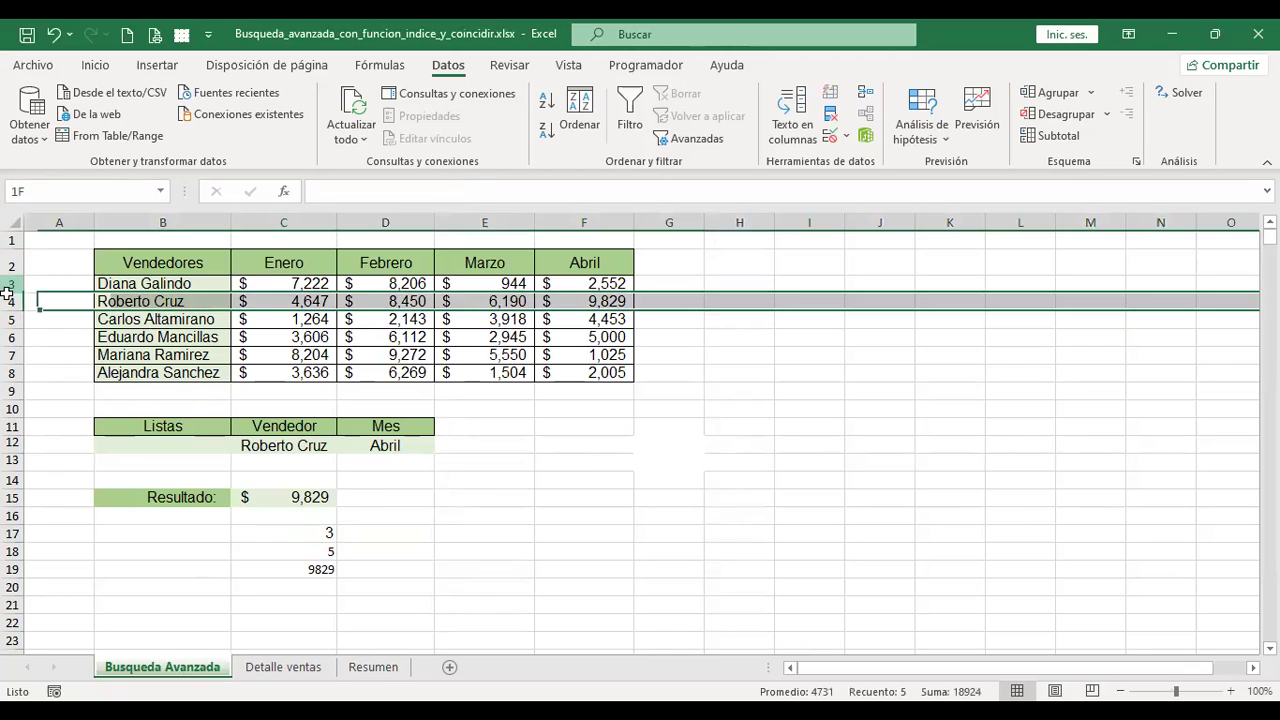
drag(8, 290, 8, 372)
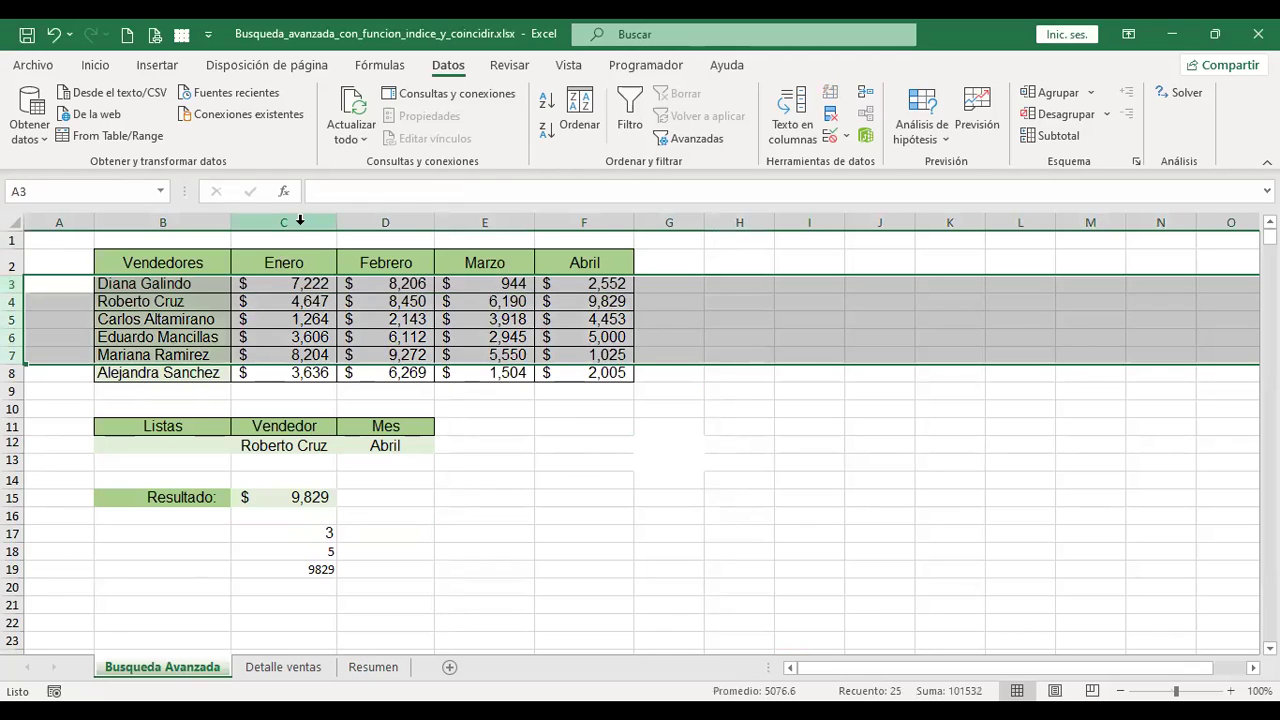
click(300, 222)
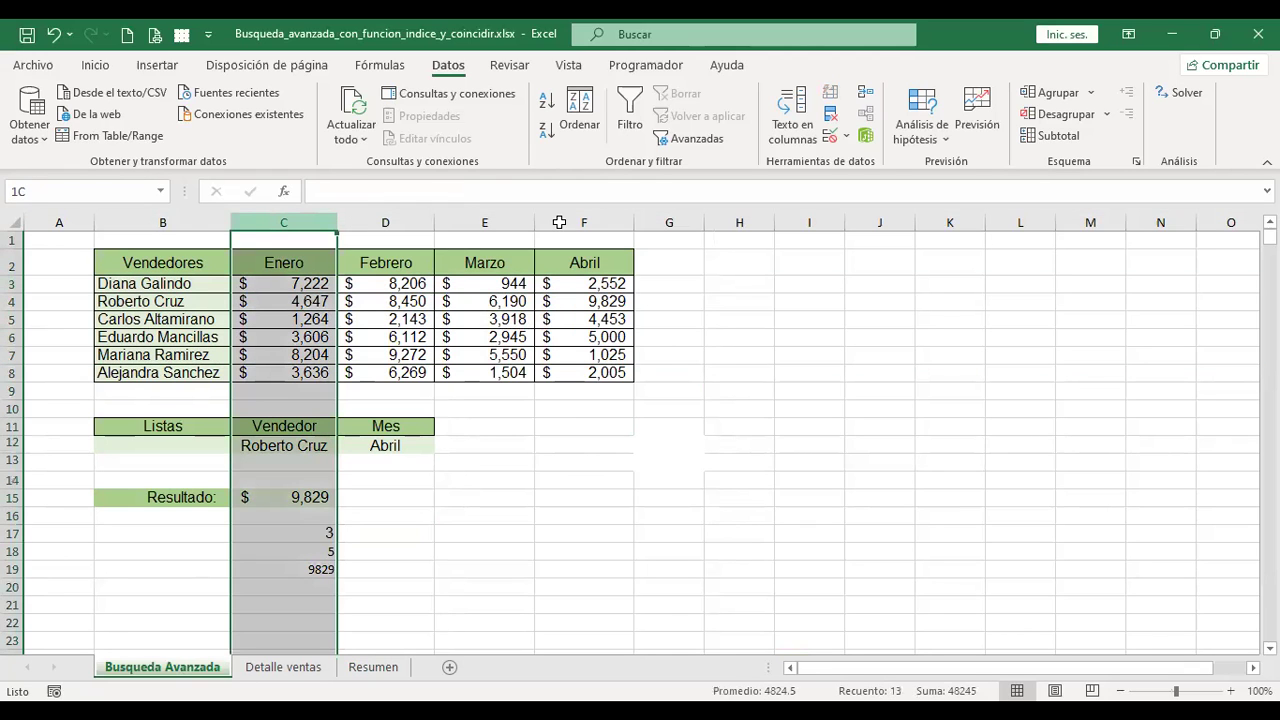
click(283, 667)
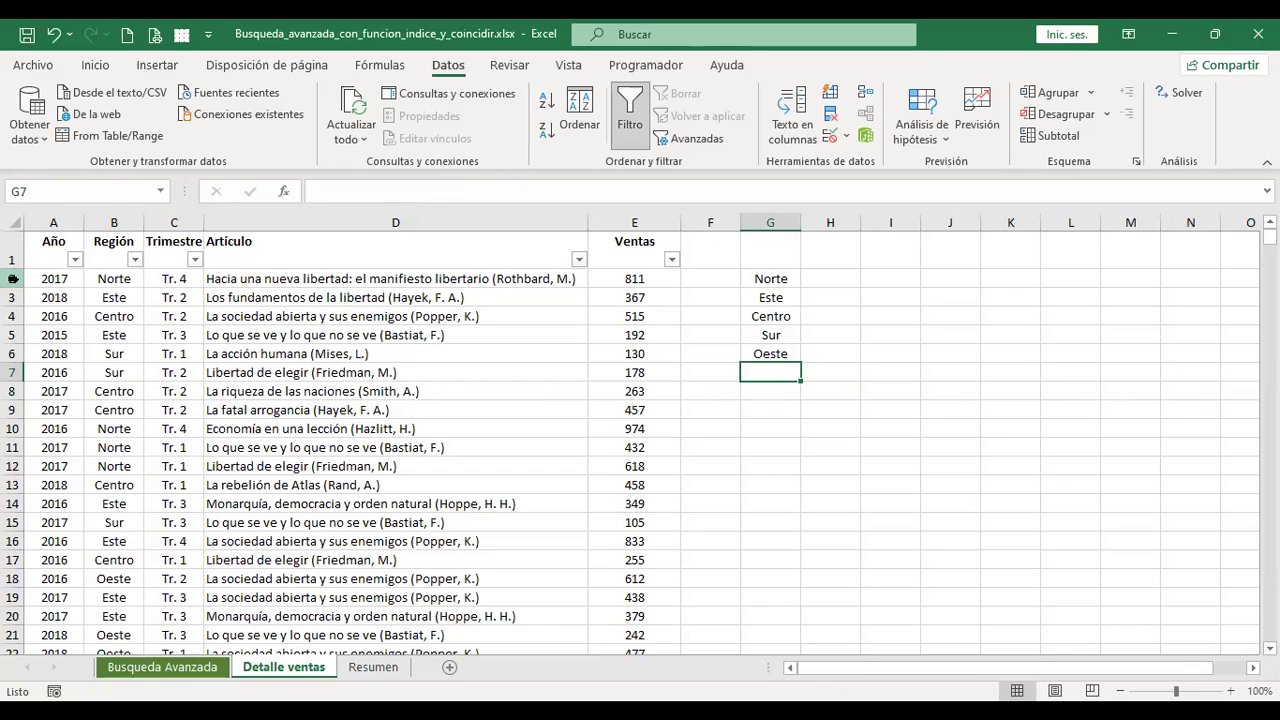
click(13, 278)
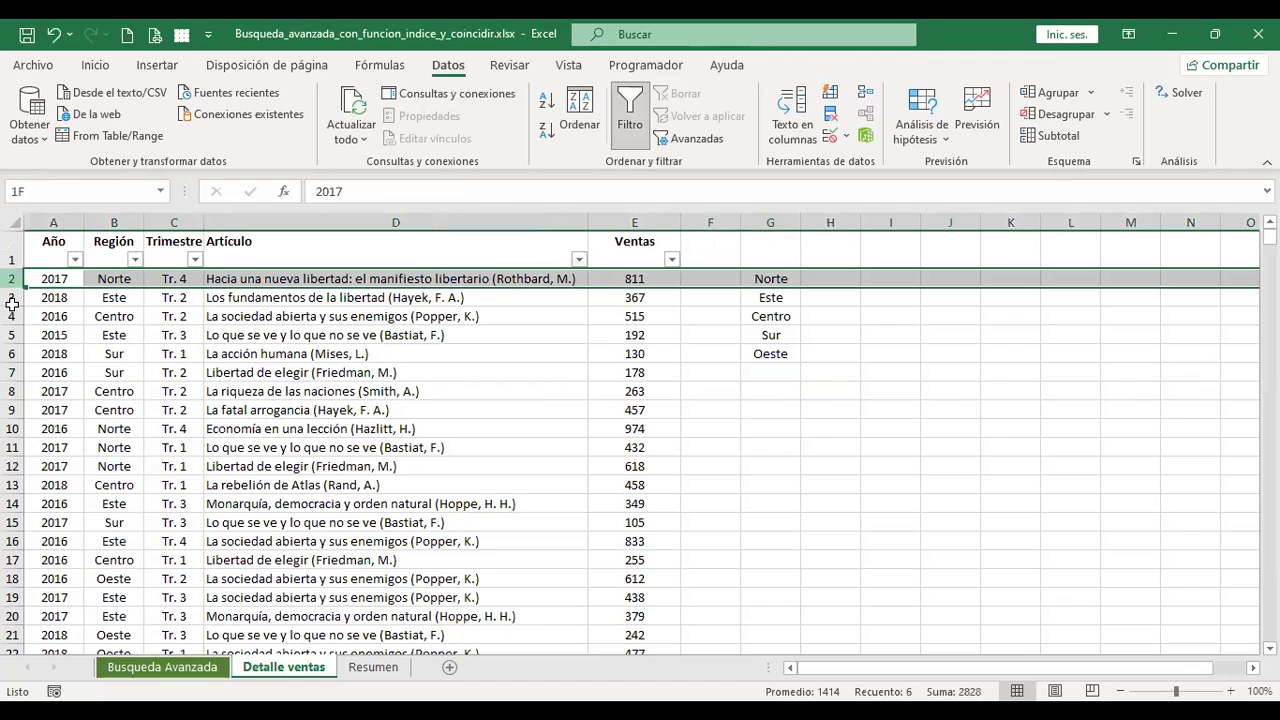
key(ctrl+Home)
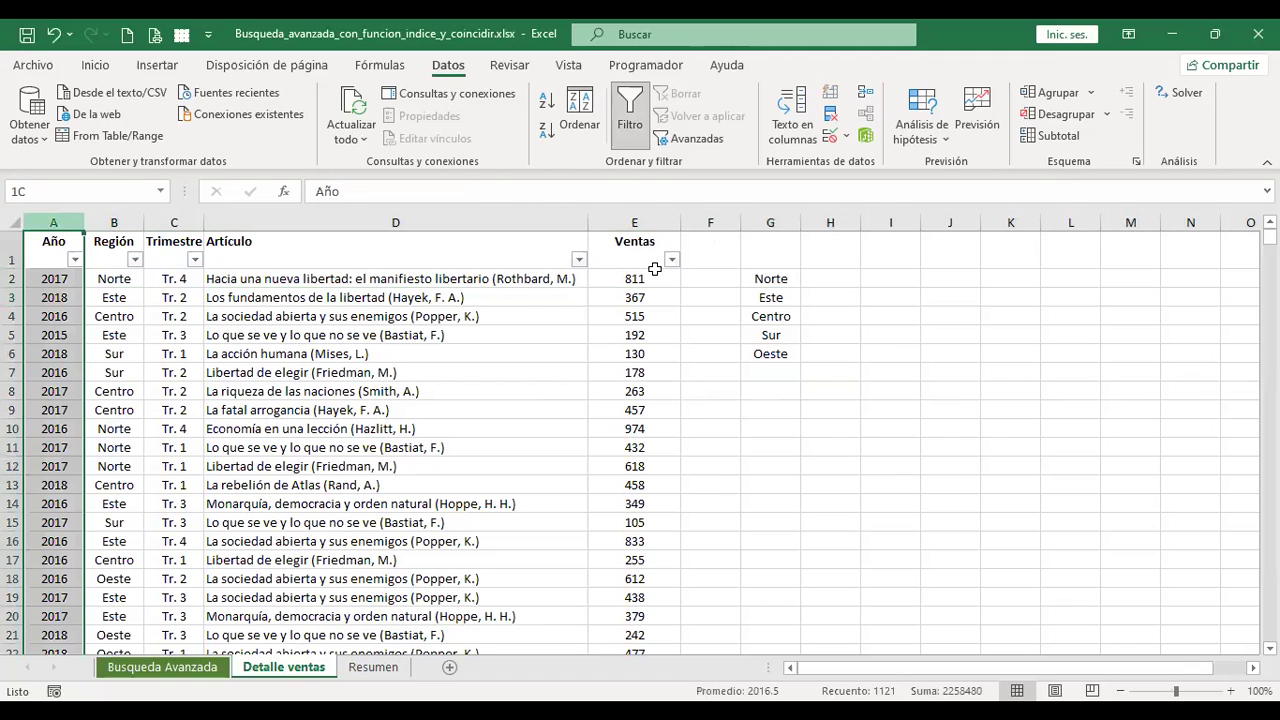
key(ctrl+a)
click(776, 390)
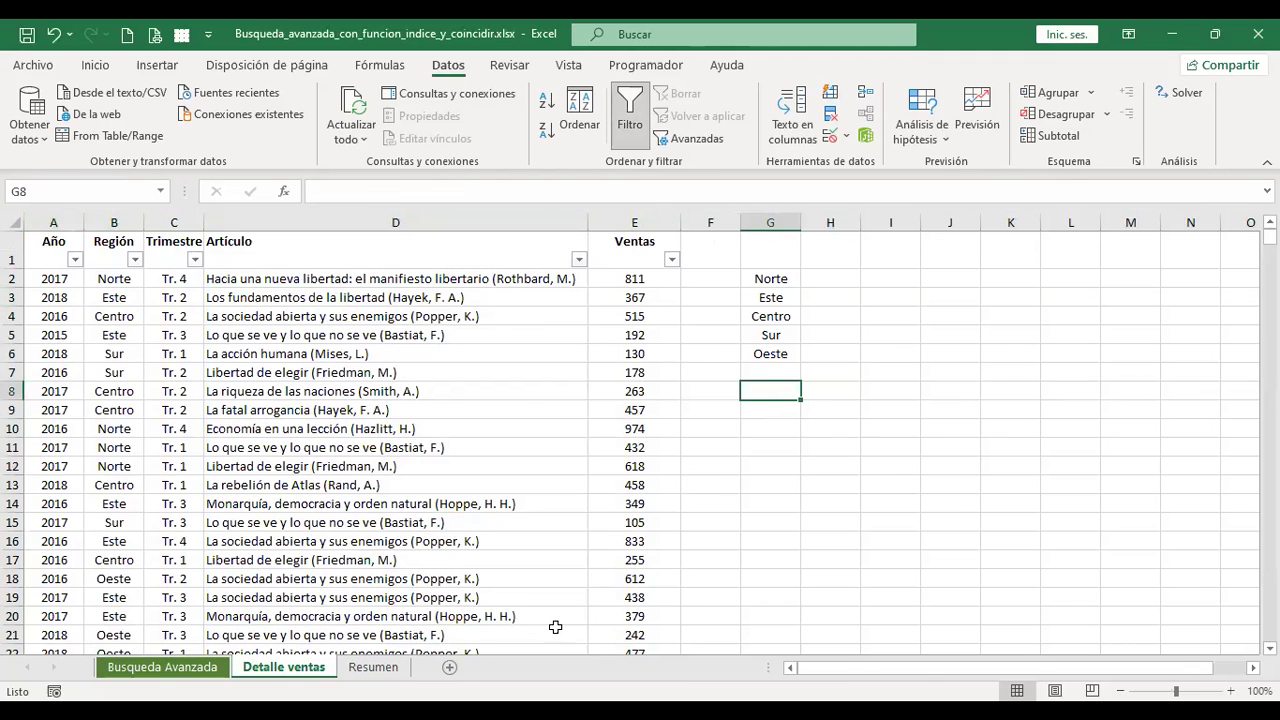